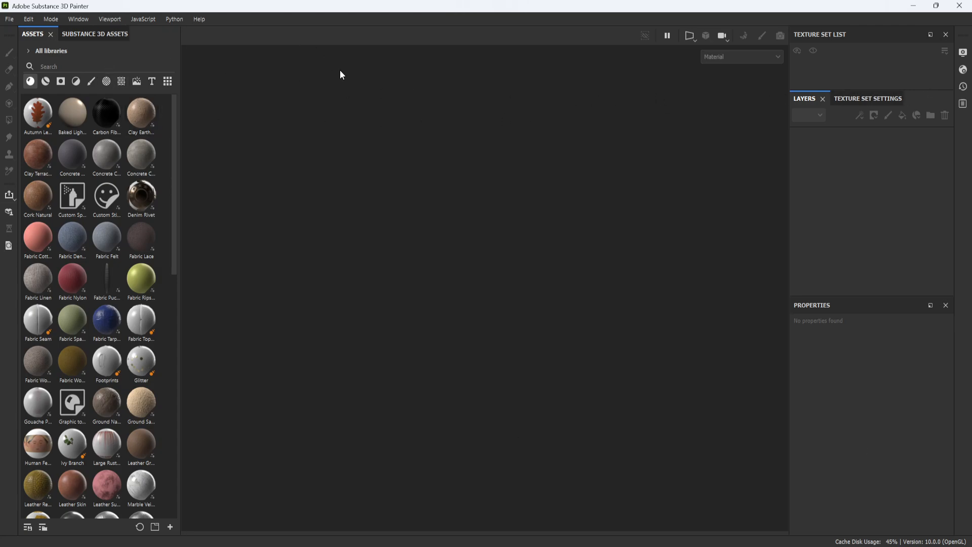
Reset the interface layout to its default arrangement
click(119, 19)
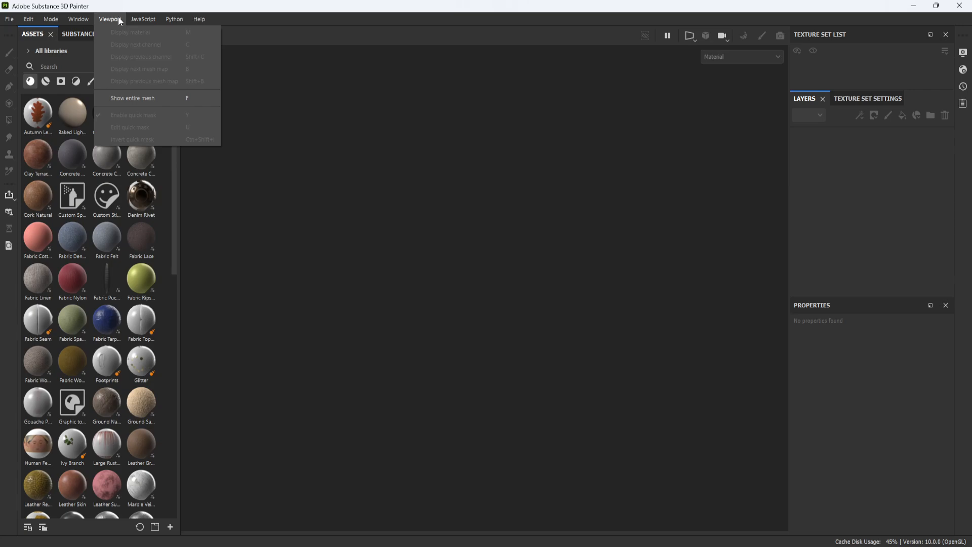
click(384, 137)
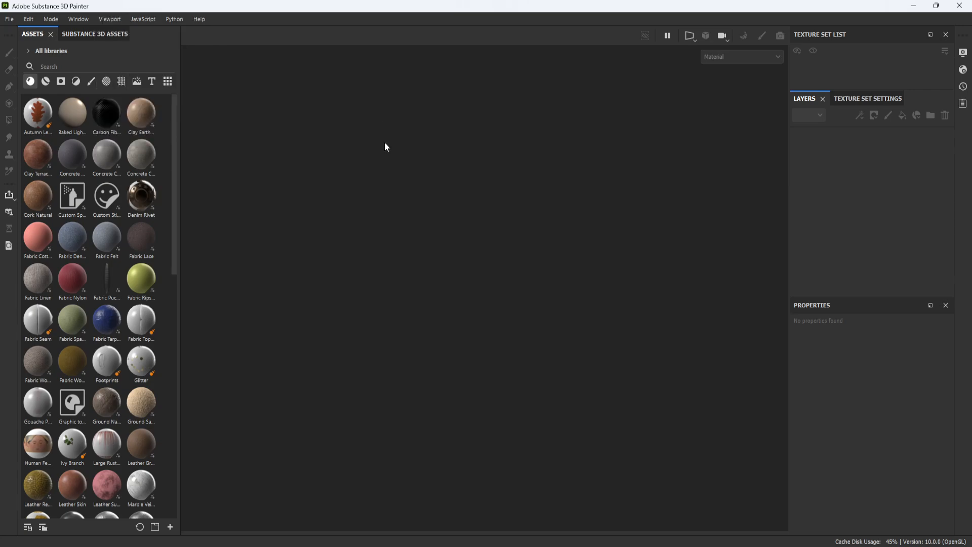
click(80, 20)
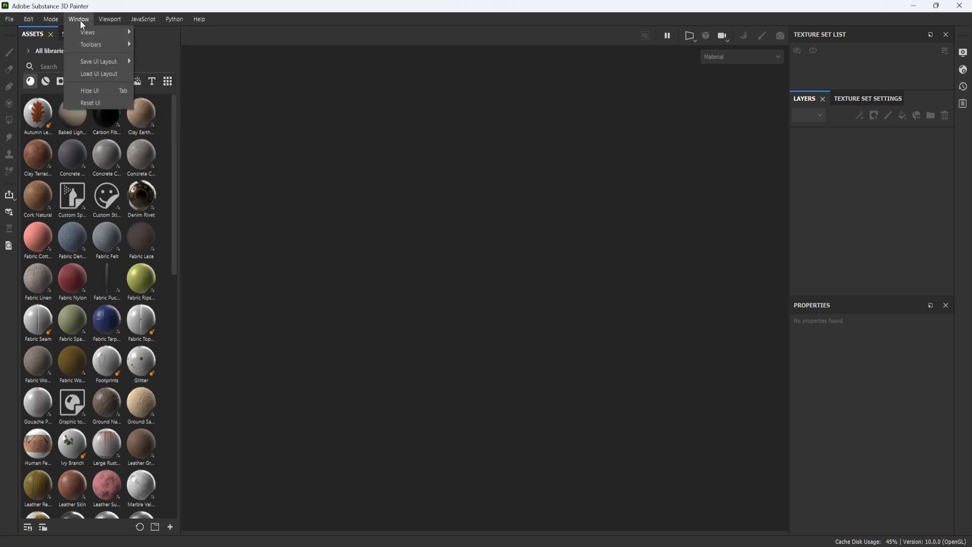
click(82, 103)
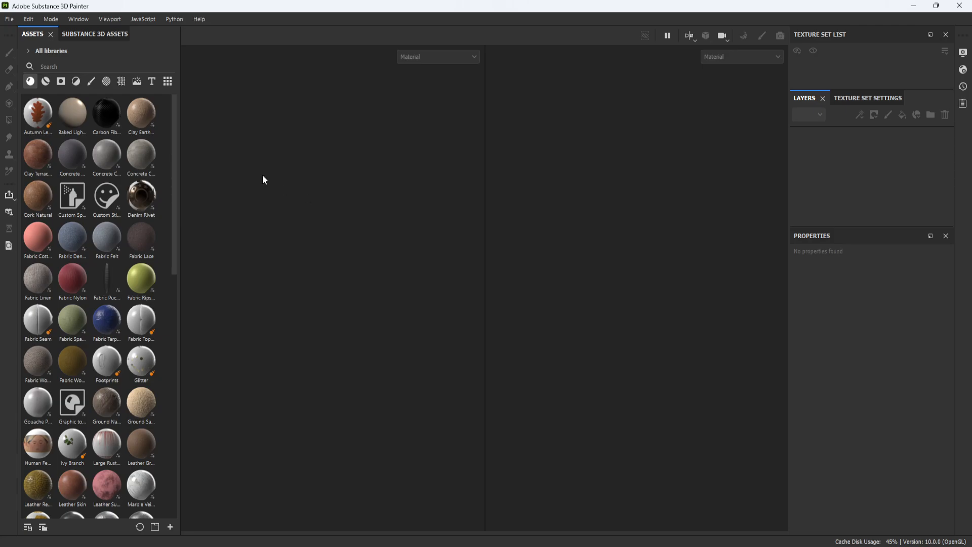
Open the MeetMat sample project from the samples folder
click(13, 22)
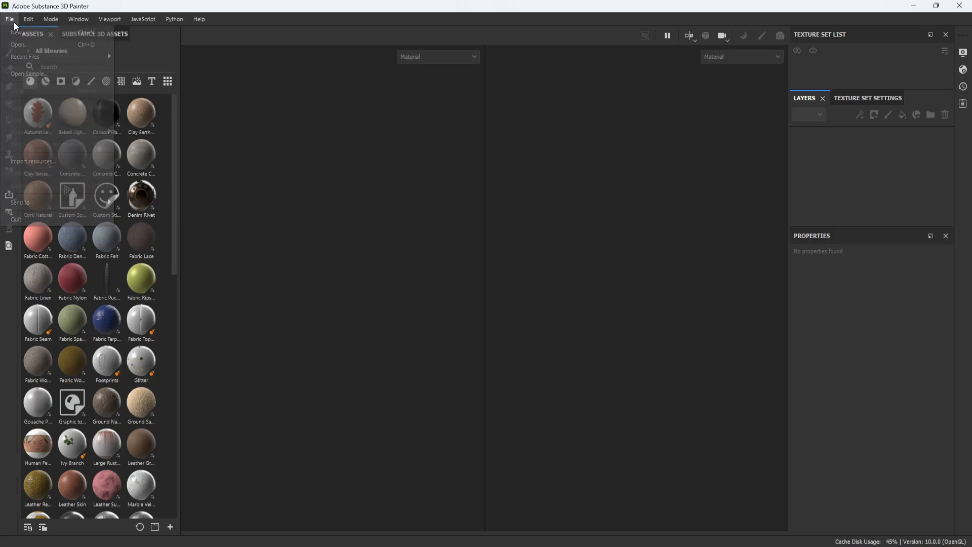
click(53, 74)
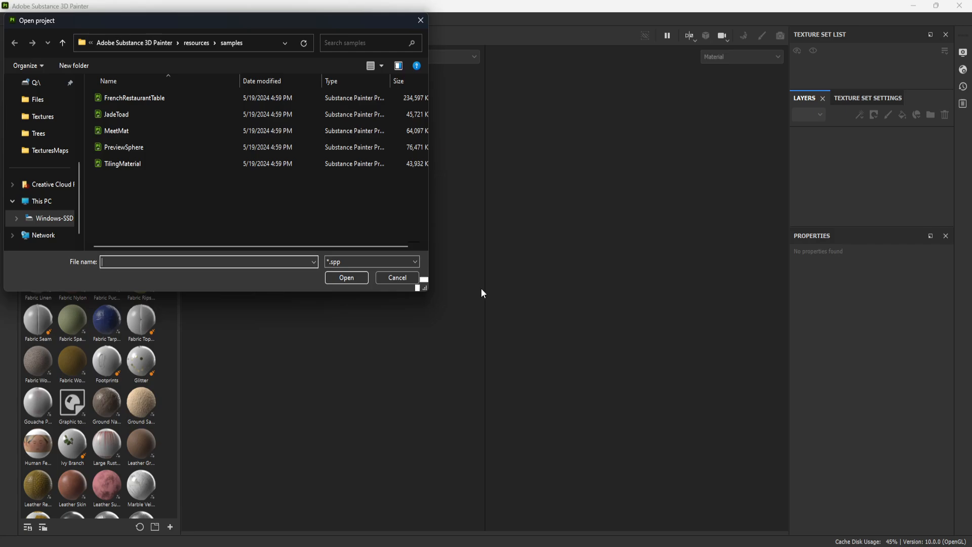
click(140, 131)
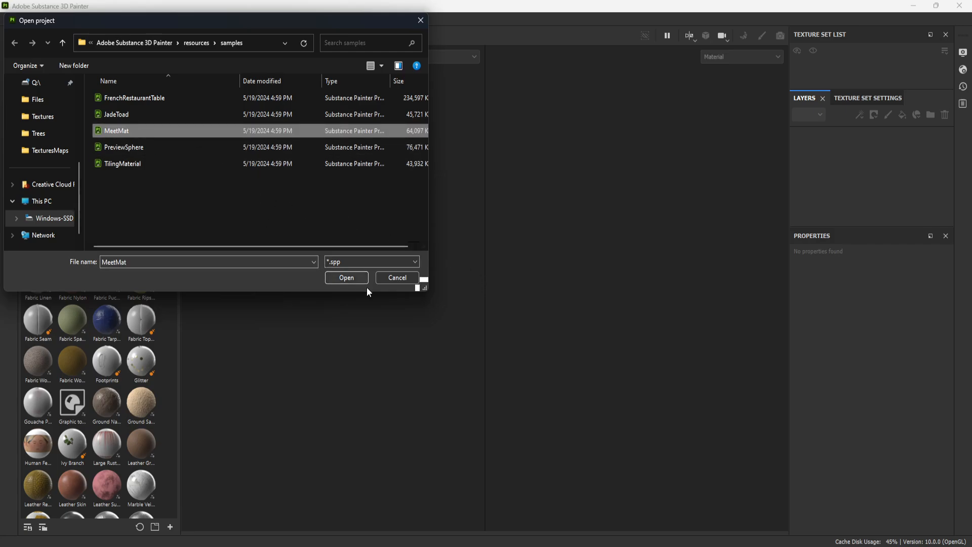
click(346, 278)
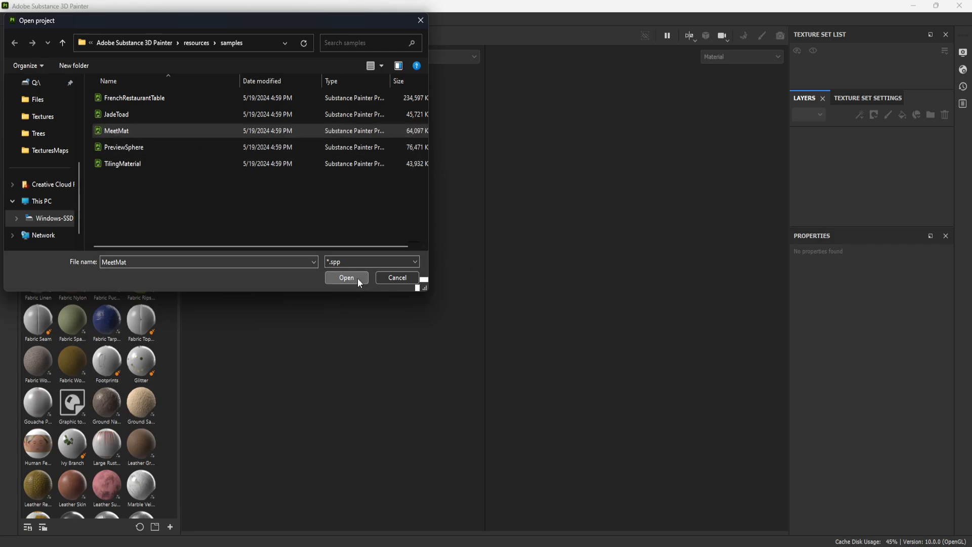
Inspect the character from an angle in the 3D view and the head's complete UV layout in the 2D view
scroll(400, 286, down, 4)
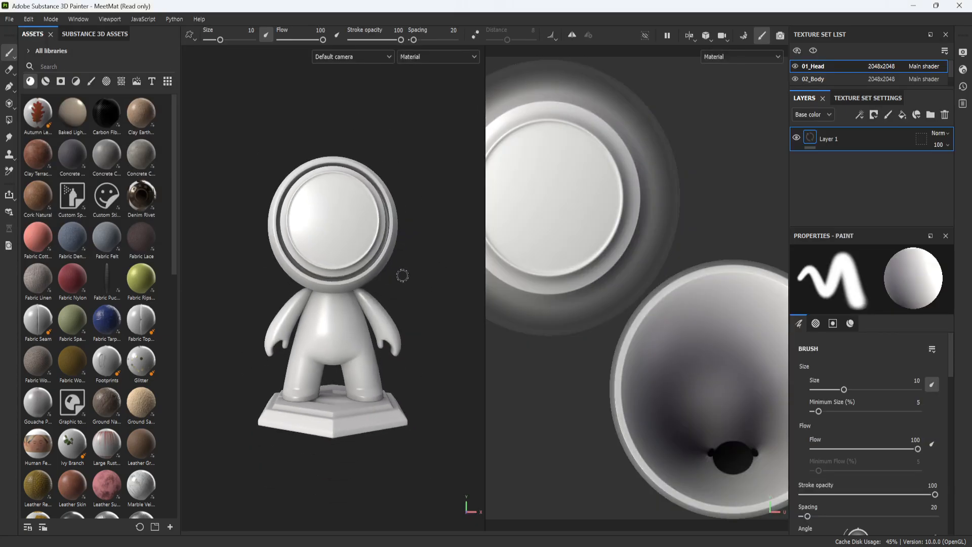
scroll(398, 299, down, 1)
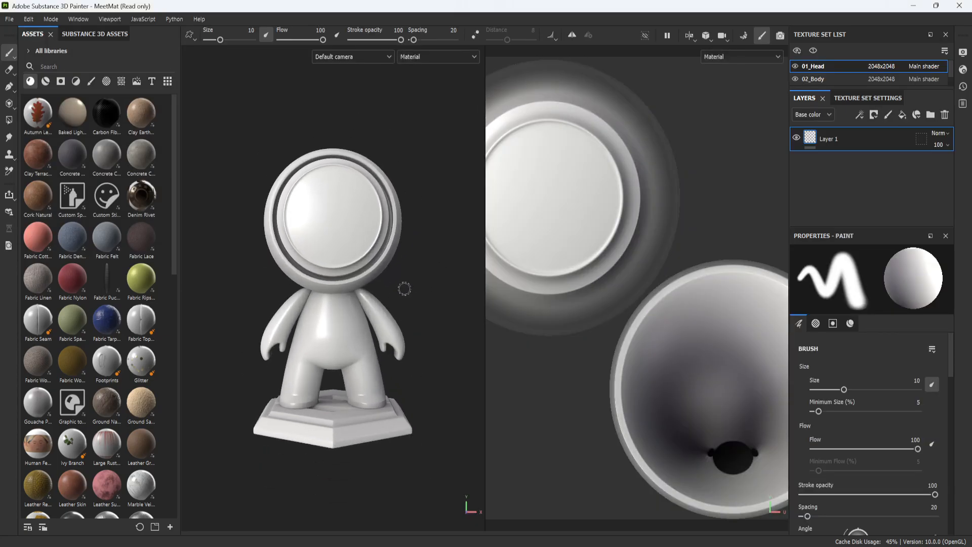
mouse_move(456, 320)
alt+mouse_down()
mouse_move(413, 276)
mouse_move(386, 289)
mouse_move(389, 262)
mouse_move(385, 304)
mouse_move(377, 230)
alt+mouse_up()
alt+middle_drag(425, 238, 418, 254)
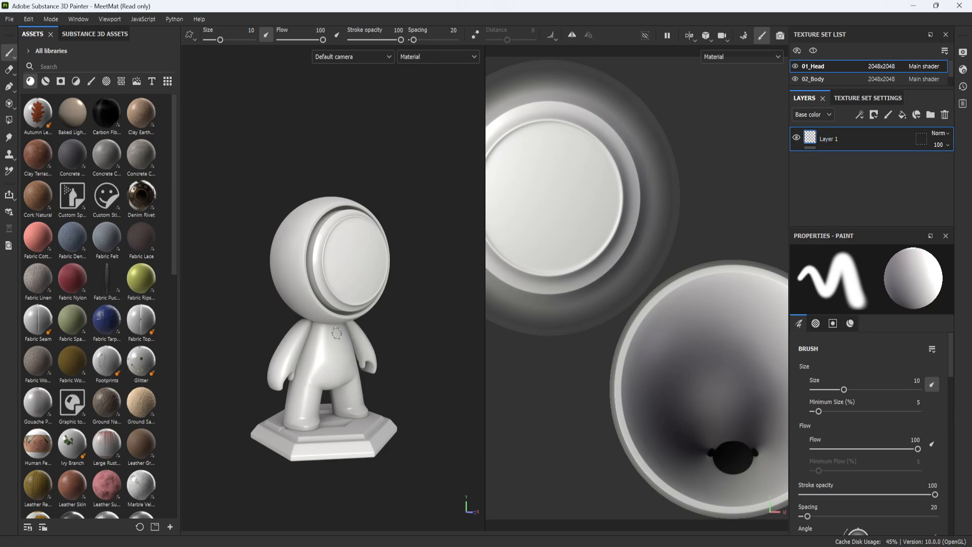
scroll(397, 278, down, 3)
scroll(395, 289, up, 5)
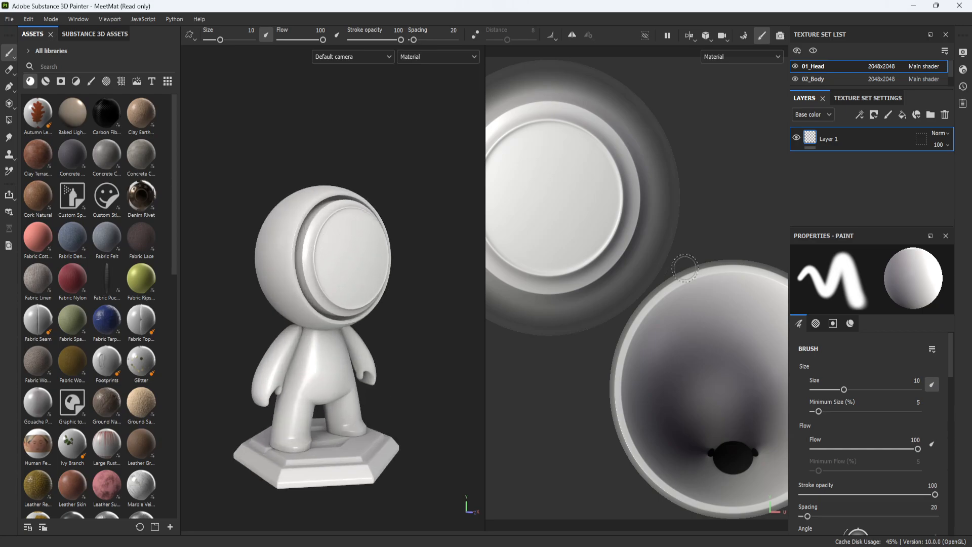
scroll(676, 268, down, 5)
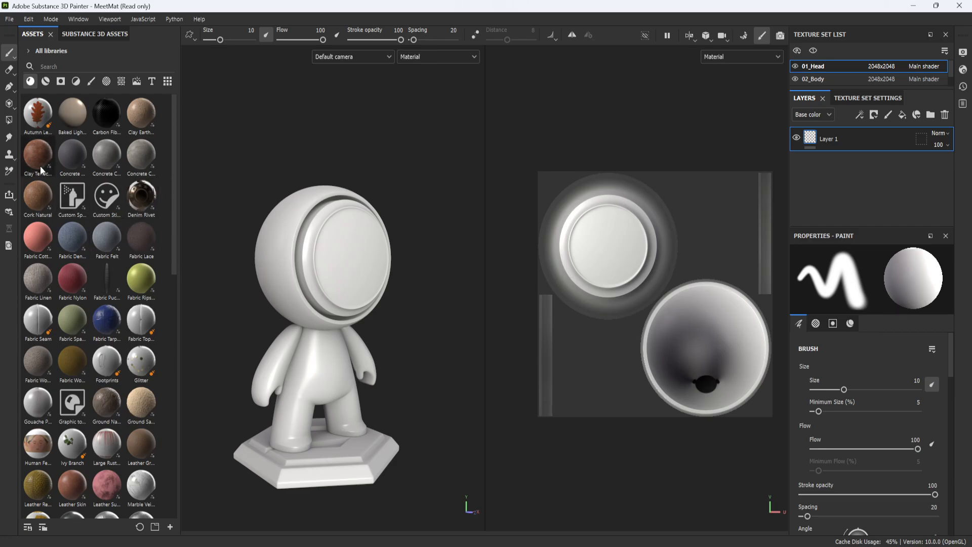
Choose the Basic Hard brush and set its material's base color to red, FD0000
click(91, 81)
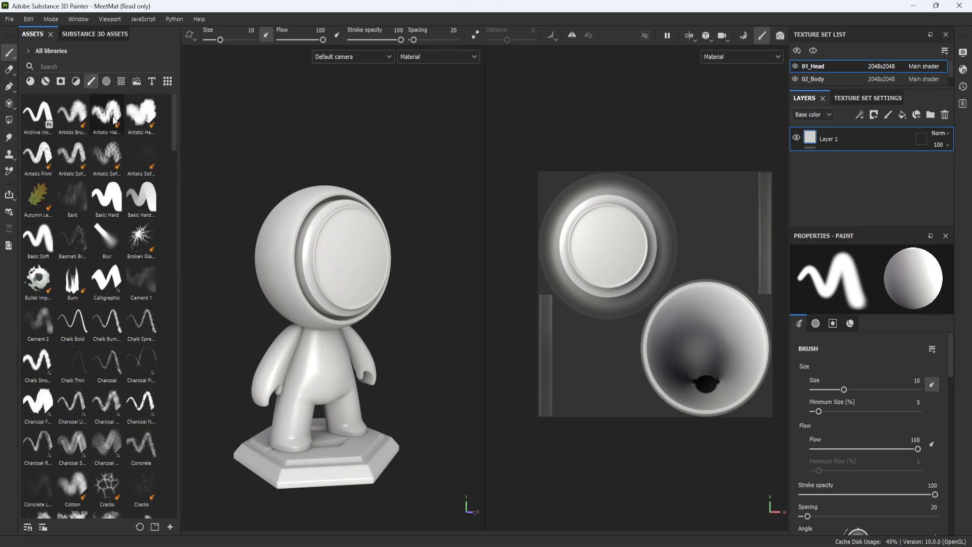
click(107, 198)
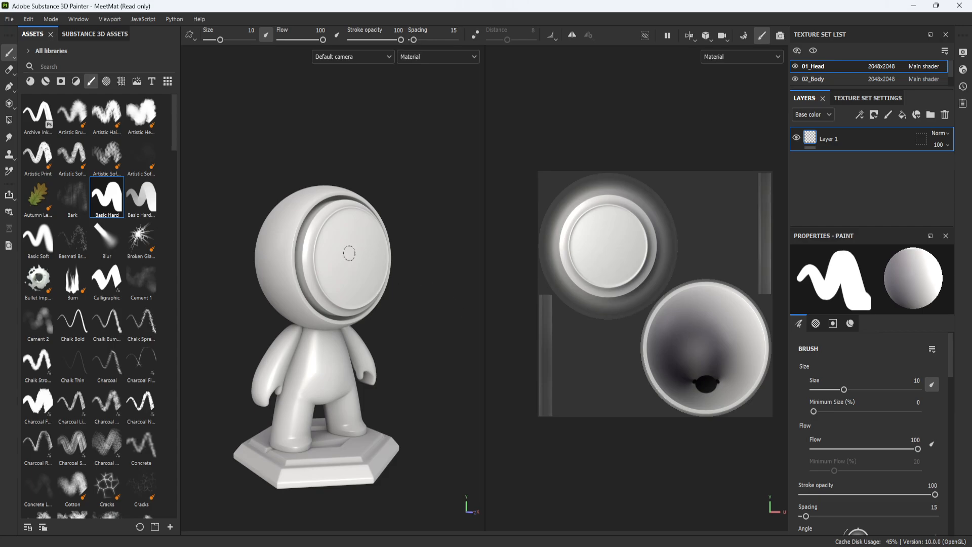
scroll(865, 418, down, 15)
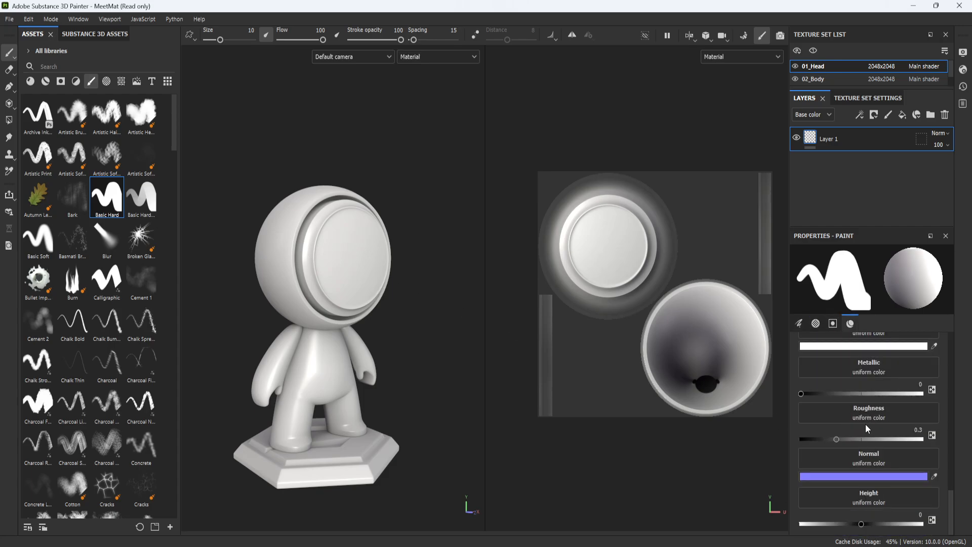
click(866, 443)
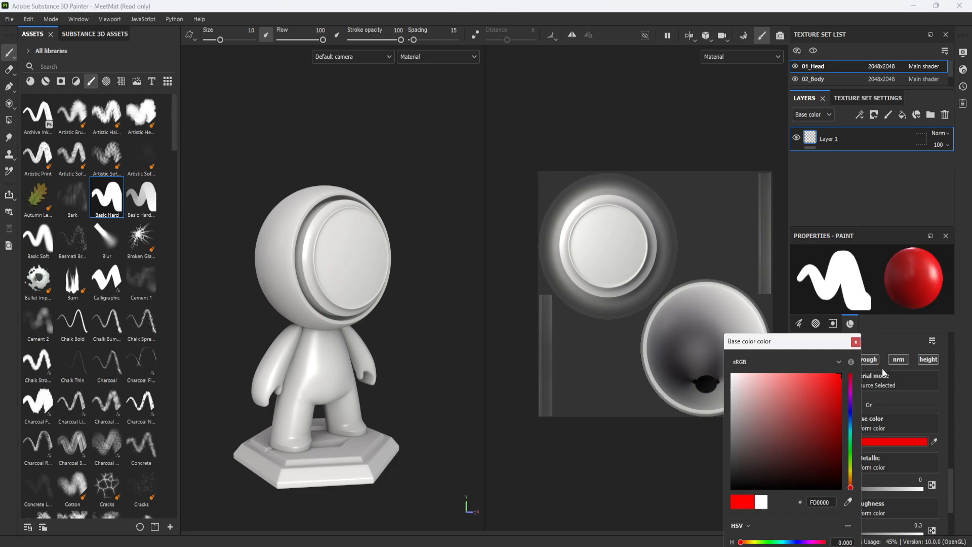
click(856, 342)
Paint a red zigzag stroke across the face and side of the head, check it in both views, and undo it
mouse_move(299, 243)
mouse_down()
mouse_move(261, 256)
mouse_move(322, 327)
mouse_up()
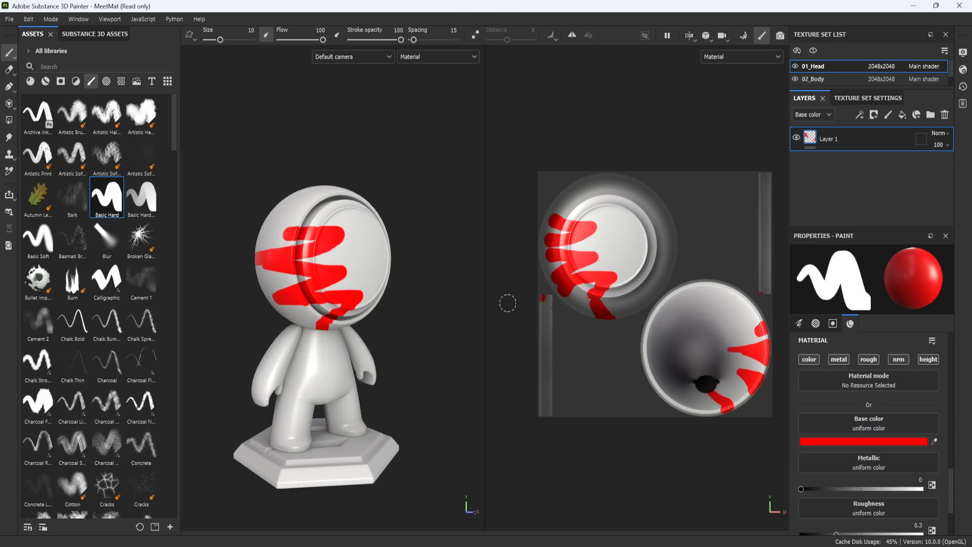
mouse_move(337, 230)
alt+mouse_down()
mouse_move(354, 263)
mouse_move(348, 280)
mouse_move(441, 282)
mouse_move(395, 306)
alt+mouse_up()
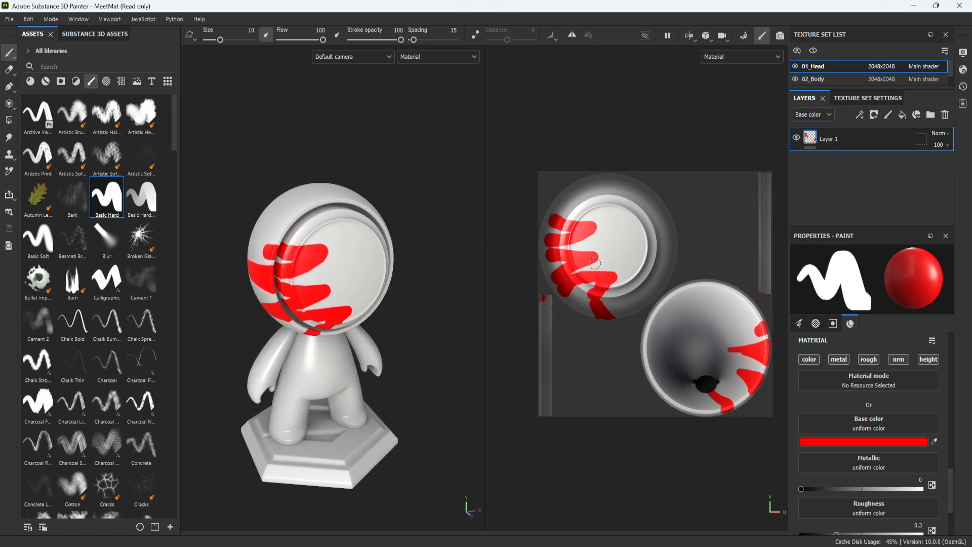
key(ctrl+z)
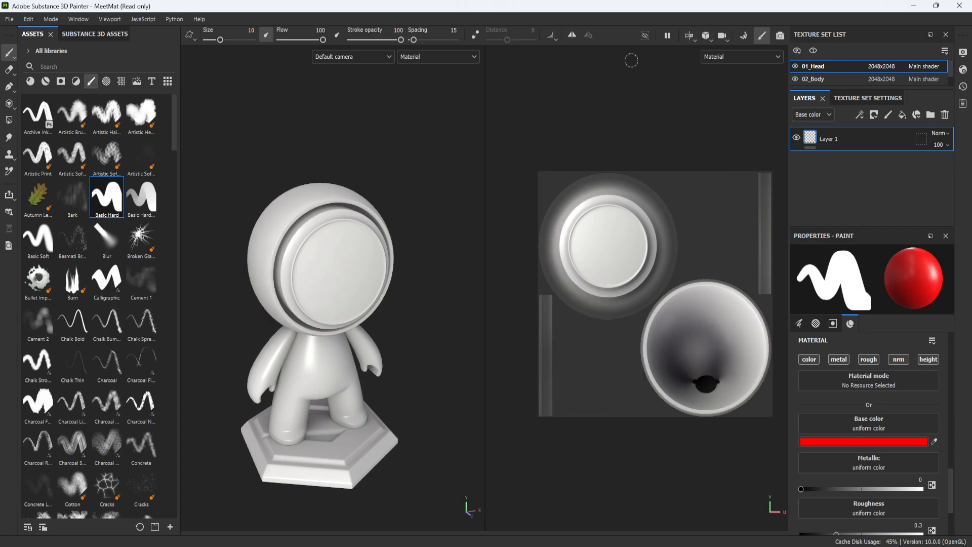
Switch the viewport layout to 3D only and frame the character closer in the view
click(692, 36)
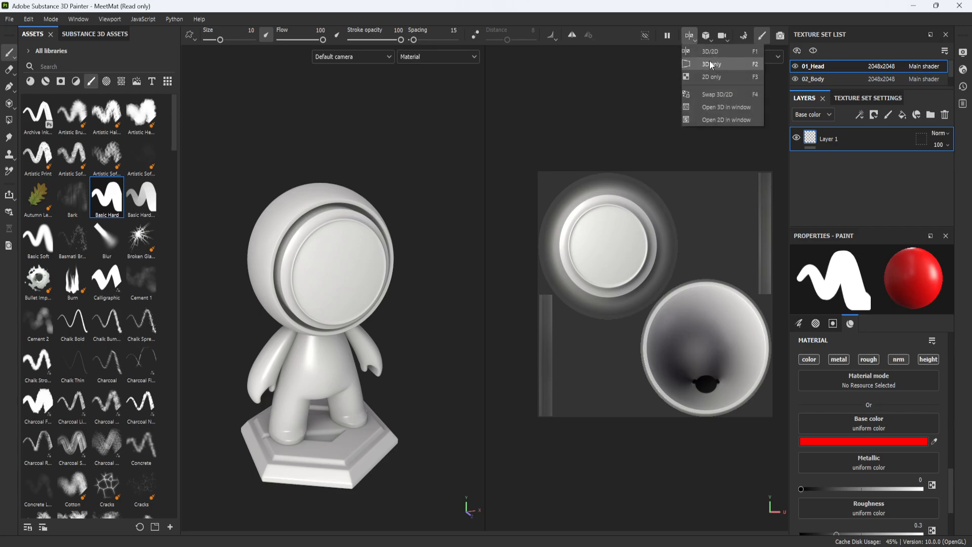
click(733, 66)
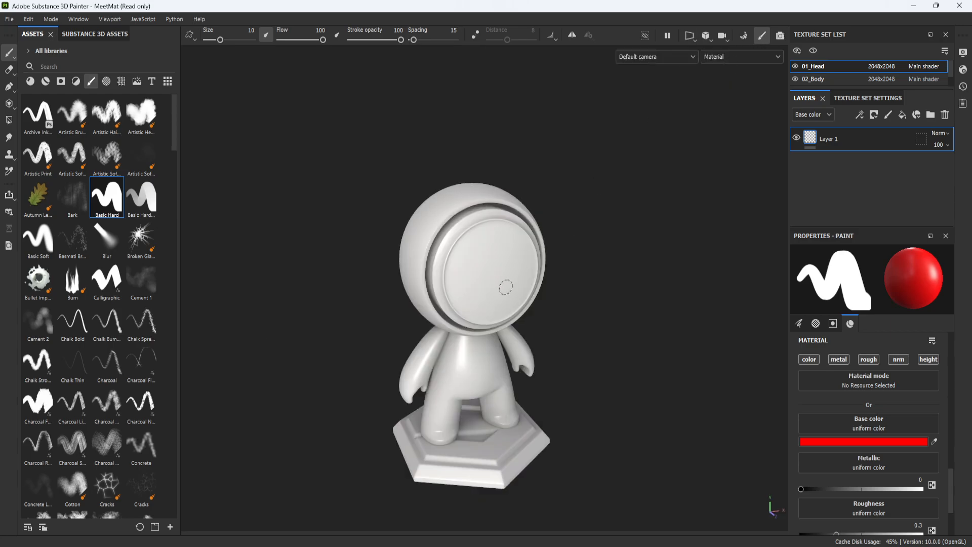
alt+middle_drag(571, 329, 582, 284)
alt+right_drag(582, 285, 590, 377)
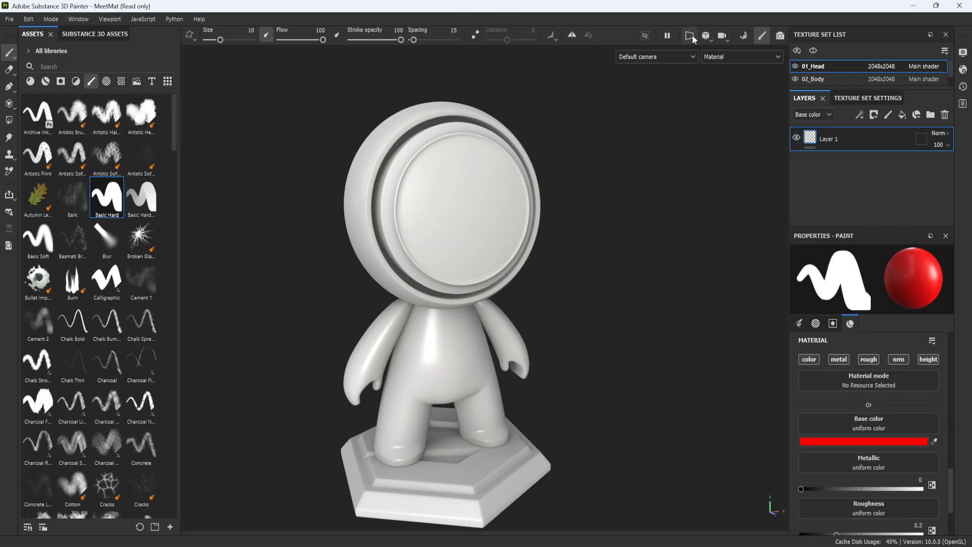
click(706, 37)
click(690, 36)
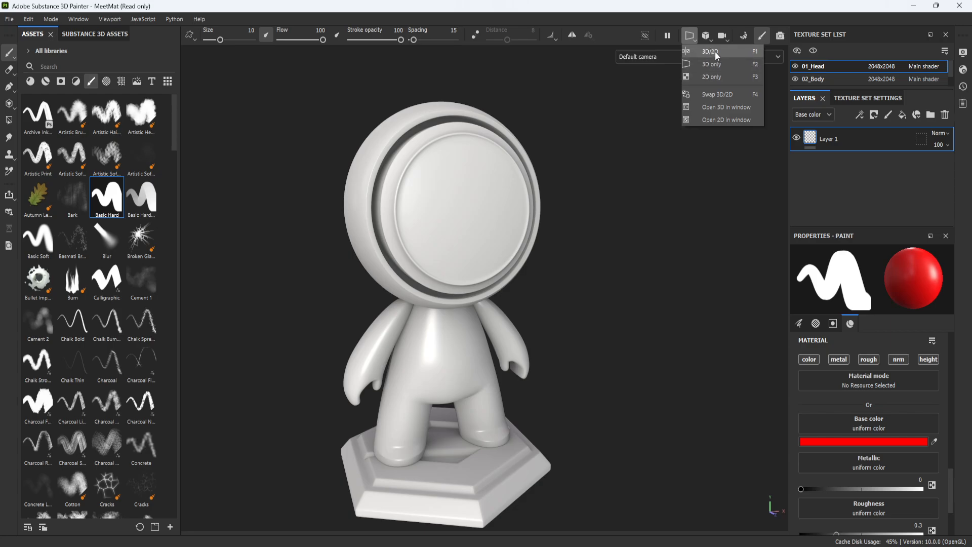
Examine the character's head, body and hexagonal base from several angles and distances in the 3D view
alt+middle_drag(555, 332, 581, 296)
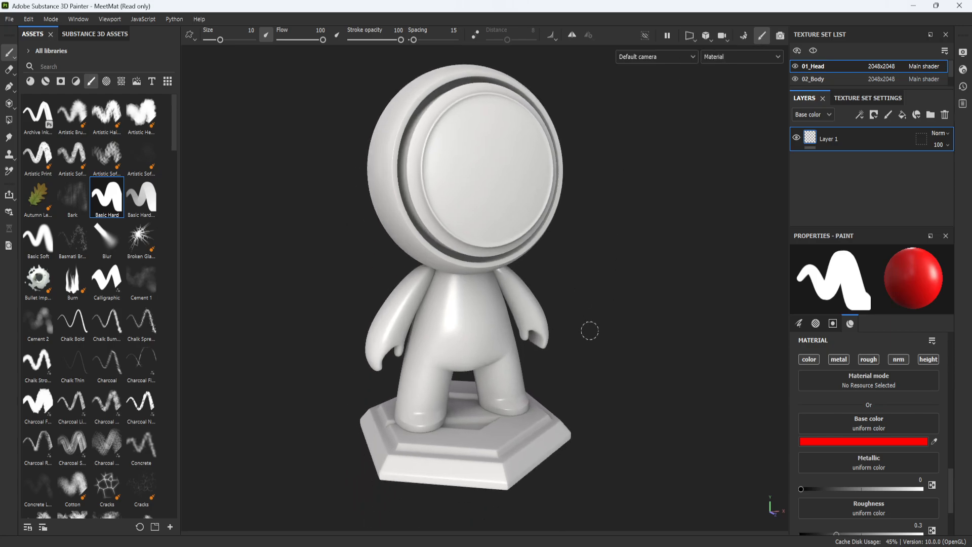
mouse_move(607, 243)
alt+middle_down()
mouse_move(601, 267)
mouse_move(609, 258)
alt+middle_up()
scroll(623, 257, down, 2)
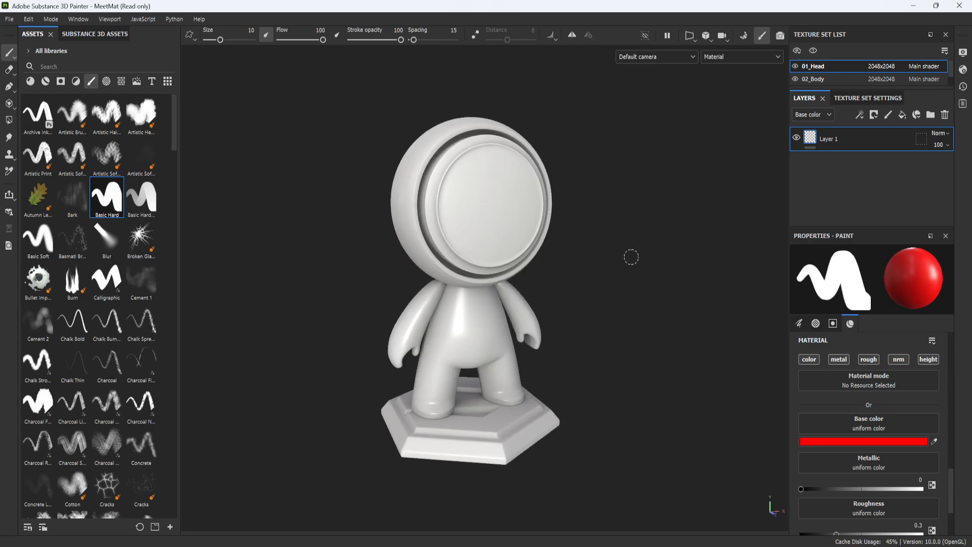
alt+drag(612, 319, 521, 269)
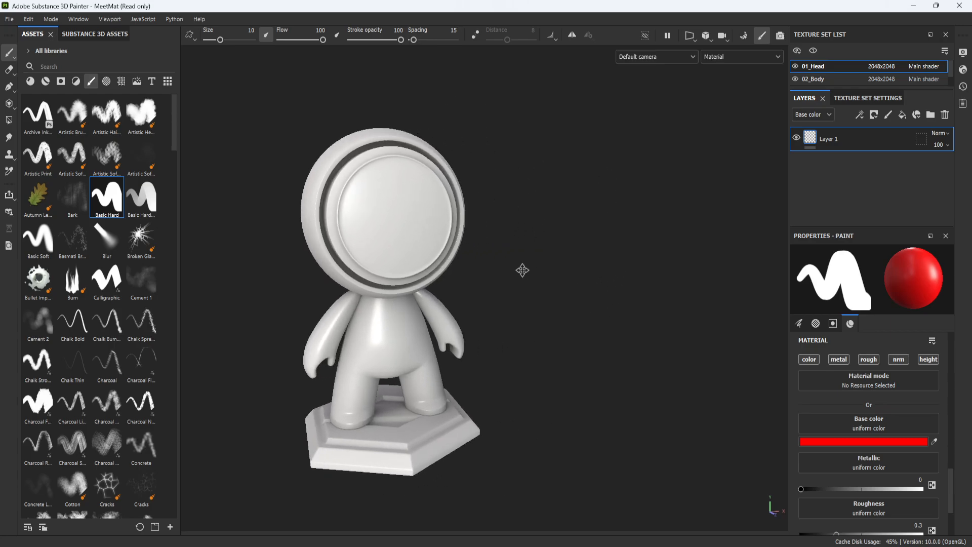
alt+middle_drag(521, 269, 603, 278)
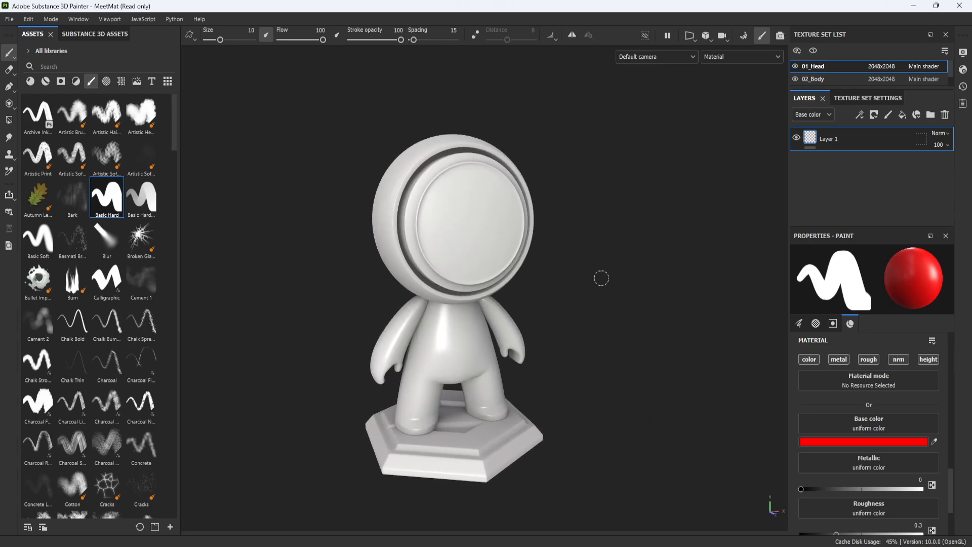
alt+right_drag(613, 311, 631, 238)
alt+middle_drag(622, 262, 624, 244)
alt+drag(618, 281, 576, 293)
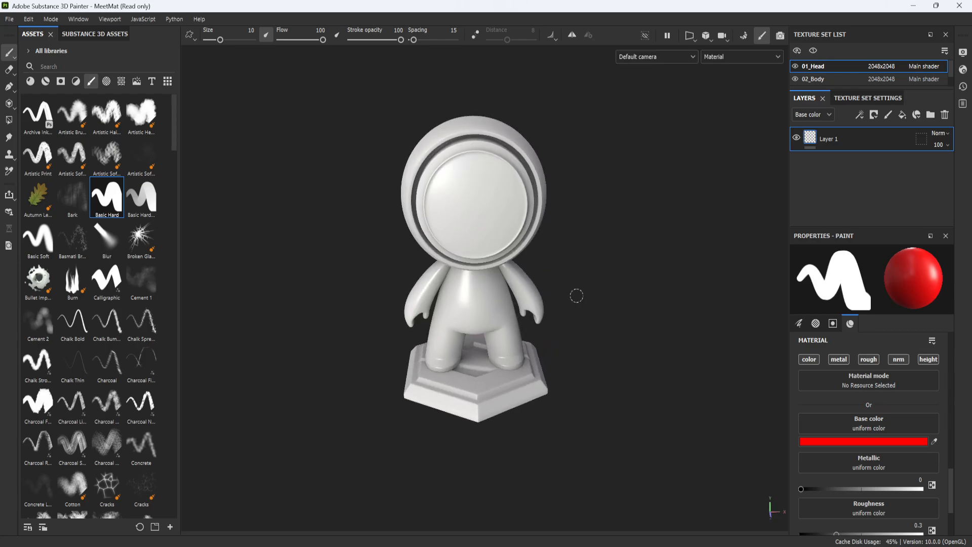
alt+right_drag(595, 295, 594, 349)
alt+drag(594, 350, 629, 328)
alt+middle_drag(629, 328, 636, 315)
alt+right_drag(635, 316, 628, 366)
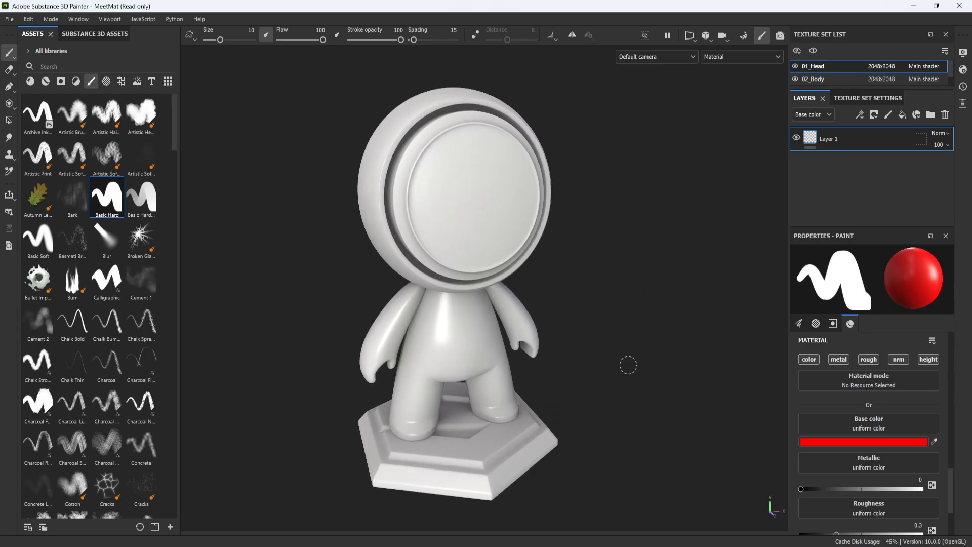
alt+middle_drag(628, 365, 629, 352)
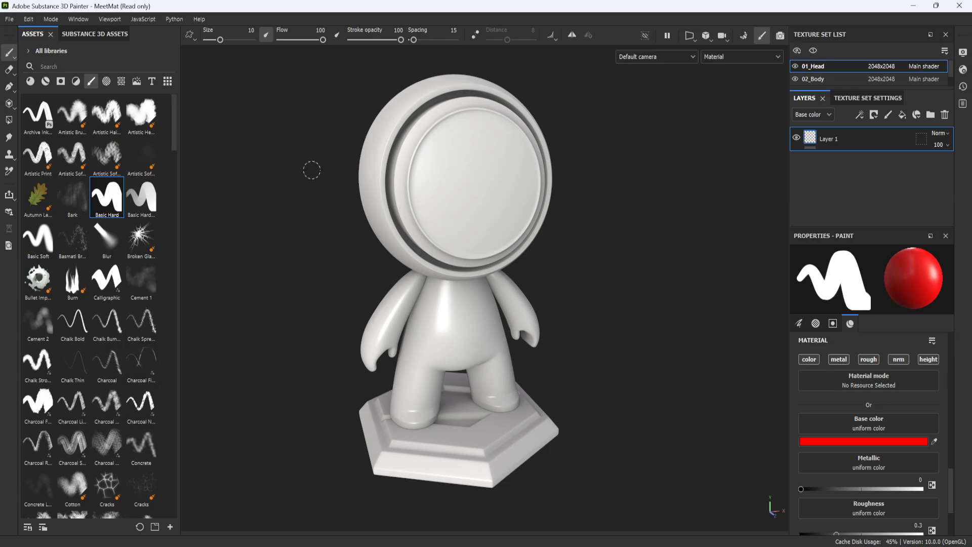
alt+middle_drag(654, 319, 657, 322)
mouse_move(657, 322)
alt+mouse_down()
mouse_move(633, 247)
mouse_move(687, 262)
mouse_move(393, 284)
mouse_move(555, 287)
mouse_move(571, 321)
mouse_move(604, 319)
mouse_move(595, 324)
alt+mouse_up()
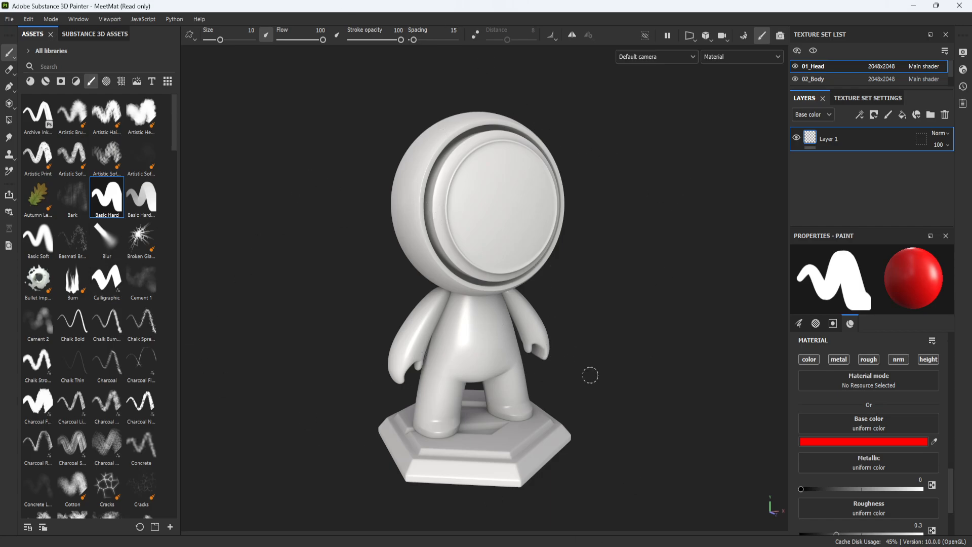
mouse_move(648, 326)
alt+mouse_down()
mouse_move(629, 305)
mouse_move(668, 356)
mouse_move(724, 275)
mouse_move(562, 311)
mouse_move(412, 330)
mouse_move(601, 341)
mouse_move(593, 344)
alt+mouse_up()
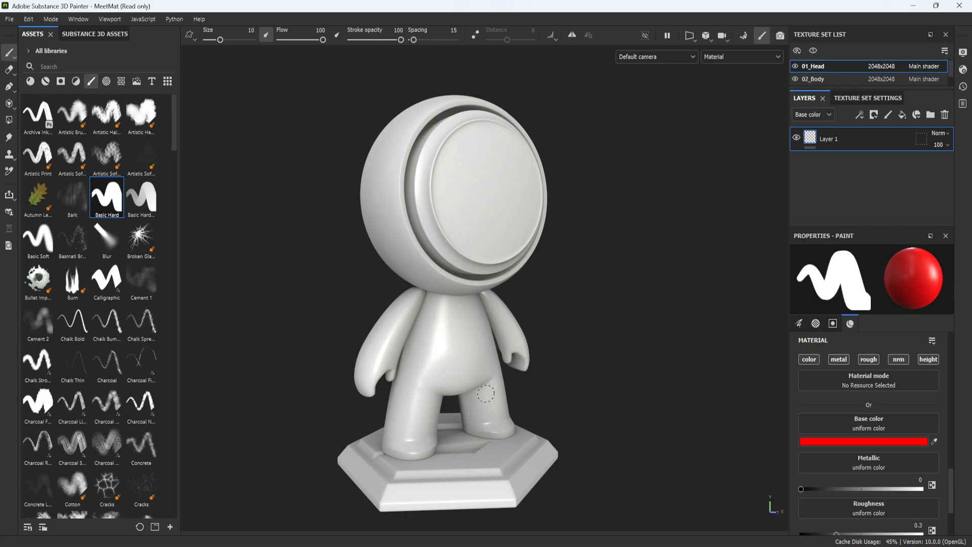
mouse_move(481, 329)
alt+mouse_down()
mouse_move(527, 268)
mouse_move(494, 294)
mouse_move(511, 289)
alt+mouse_up()
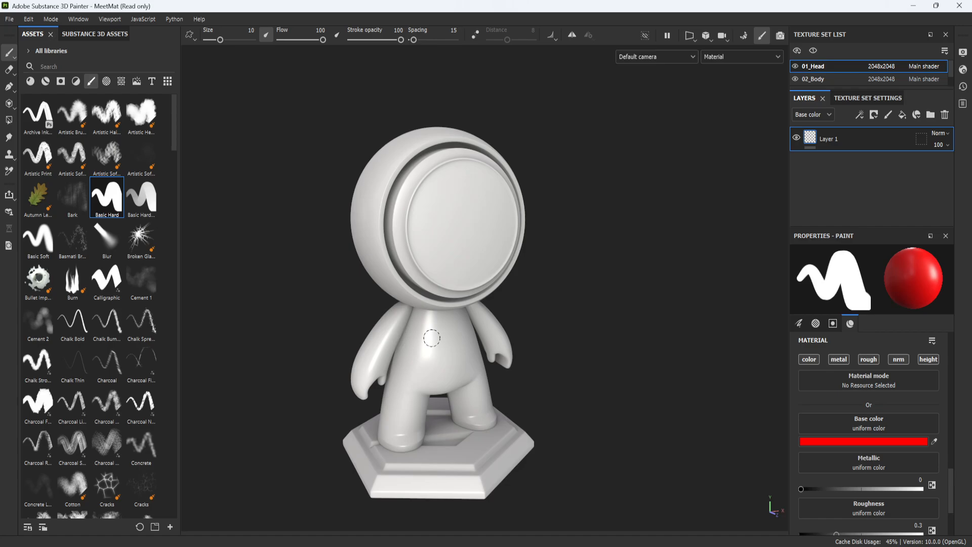
alt+middle_drag(472, 285, 516, 295)
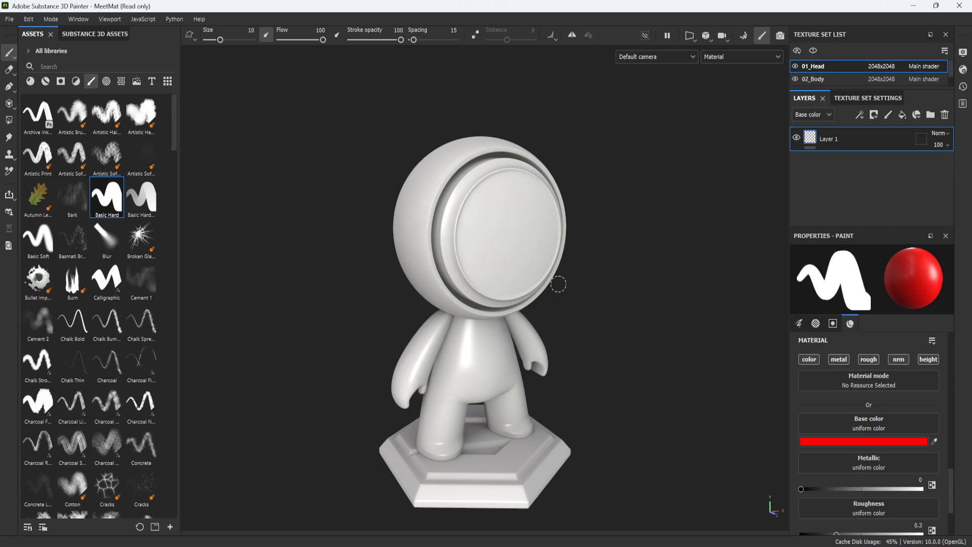
Try a thick red zigzag stroke across the side and face of the head, and undo it
alt+right_drag(585, 298, 605, 289)
mouse_move(605, 288)
alt+mouse_down()
mouse_move(552, 265)
mouse_move(594, 288)
alt+mouse_up()
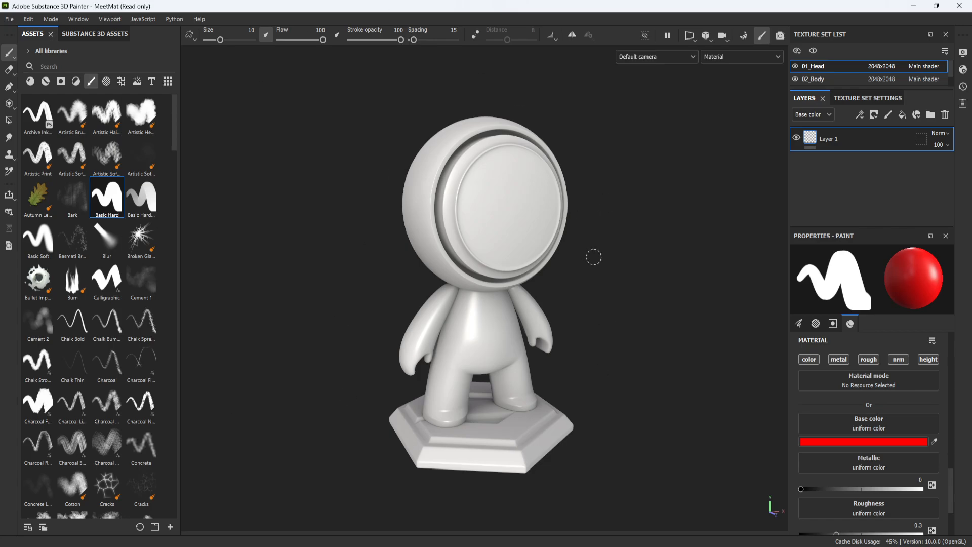
mouse_move(594, 257)
alt+mouse_down()
mouse_move(597, 228)
mouse_move(614, 329)
alt+mouse_up()
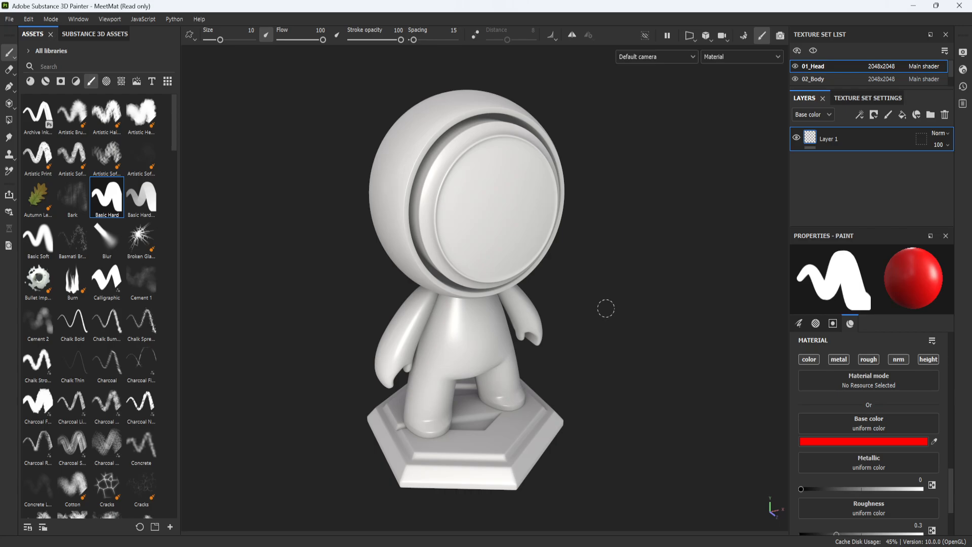
mouse_move(606, 306)
alt+mouse_down()
mouse_move(564, 247)
mouse_move(612, 273)
alt+mouse_up()
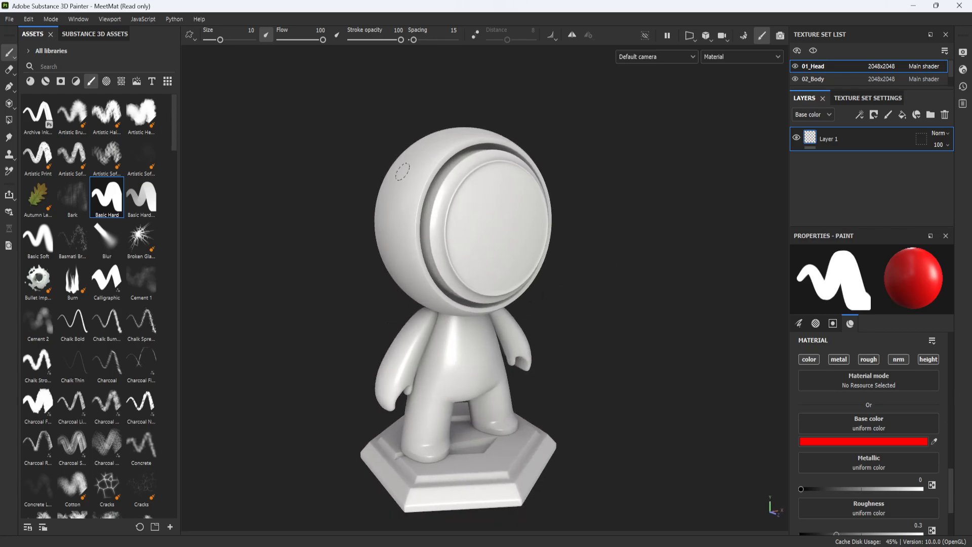
mouse_move(415, 163)
mouse_down()
mouse_move(520, 196)
mouse_move(599, 267)
mouse_move(454, 305)
mouse_up()
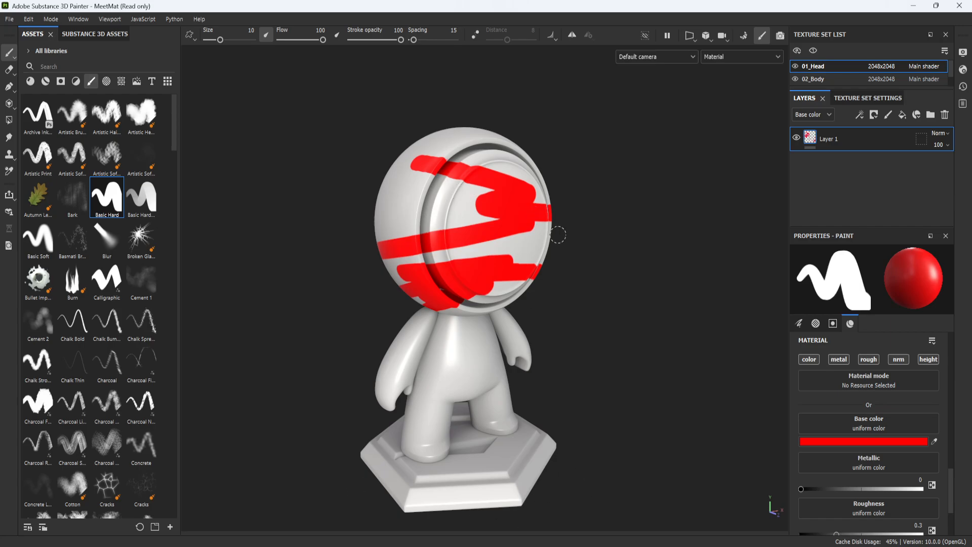
key(ctrl+z)
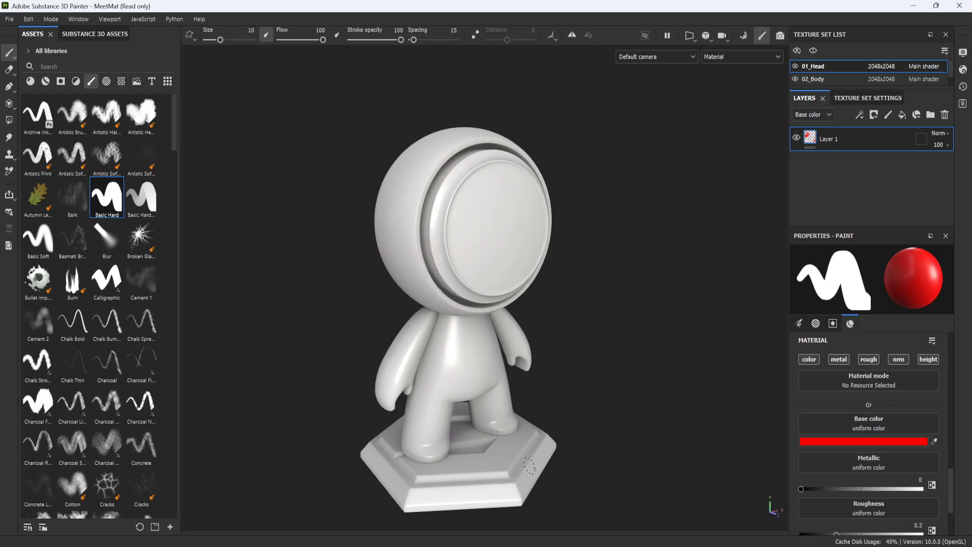
Paint a winding red stroke over the upper head, across its side and face, and down to the lower rim
alt+right_drag(494, 342, 527, 347)
alt+drag(527, 347, 406, 132)
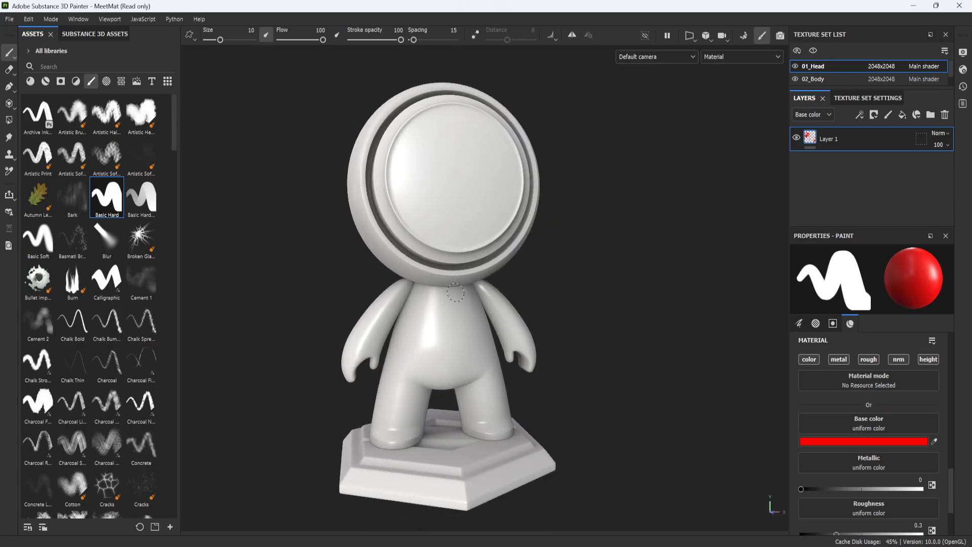
alt+middle_drag(406, 132, 415, 262)
alt+middle_drag(527, 404, 557, 290)
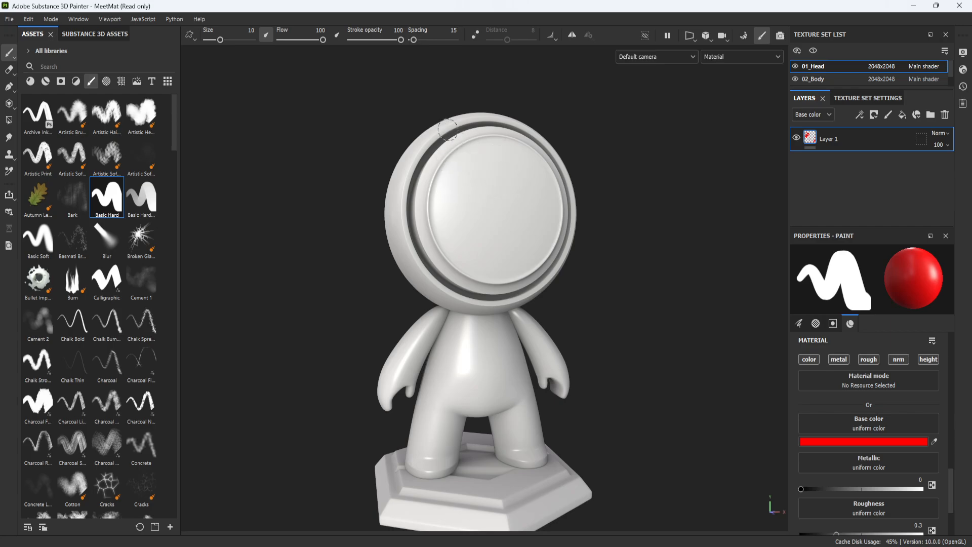
mouse_move(380, 186)
alt+mouse_down()
mouse_move(451, 386)
mouse_move(445, 397)
mouse_move(445, 349)
alt+mouse_up()
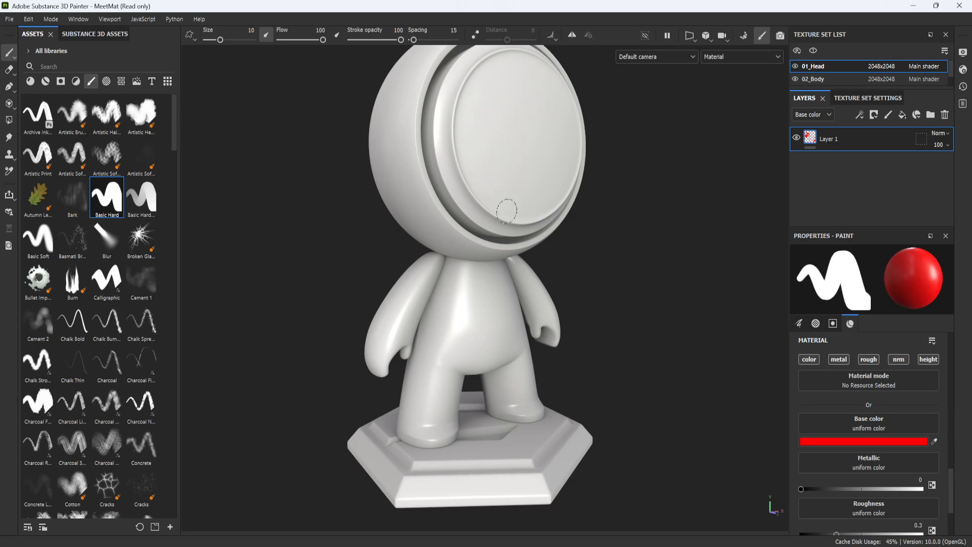
alt+middle_drag(494, 157, 497, 197)
alt+right_drag(499, 196, 614, 174)
mouse_move(602, 174)
alt+mouse_down()
mouse_move(581, 175)
mouse_move(590, 214)
alt+mouse_up()
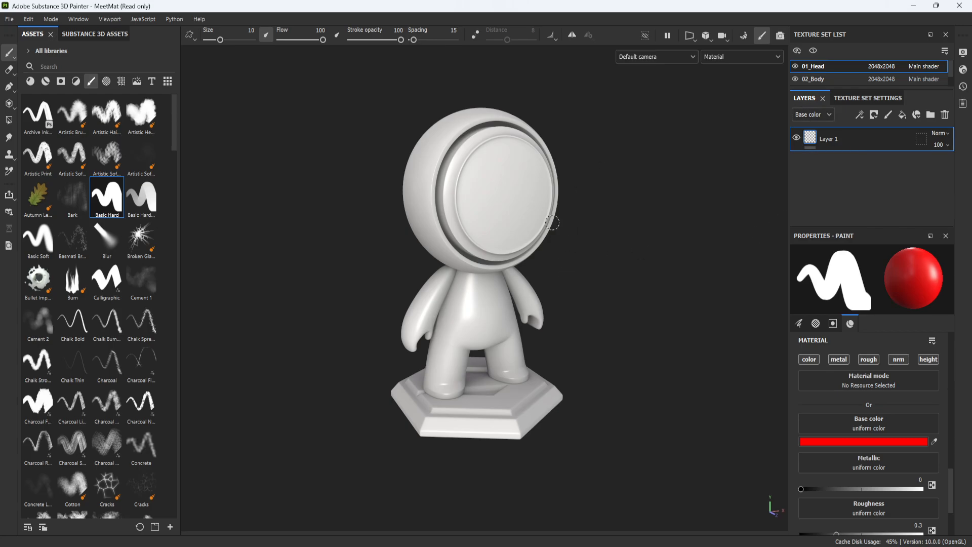
mouse_move(439, 130)
mouse_down()
mouse_move(526, 121)
mouse_move(476, 207)
mouse_move(430, 202)
mouse_move(543, 238)
mouse_up()
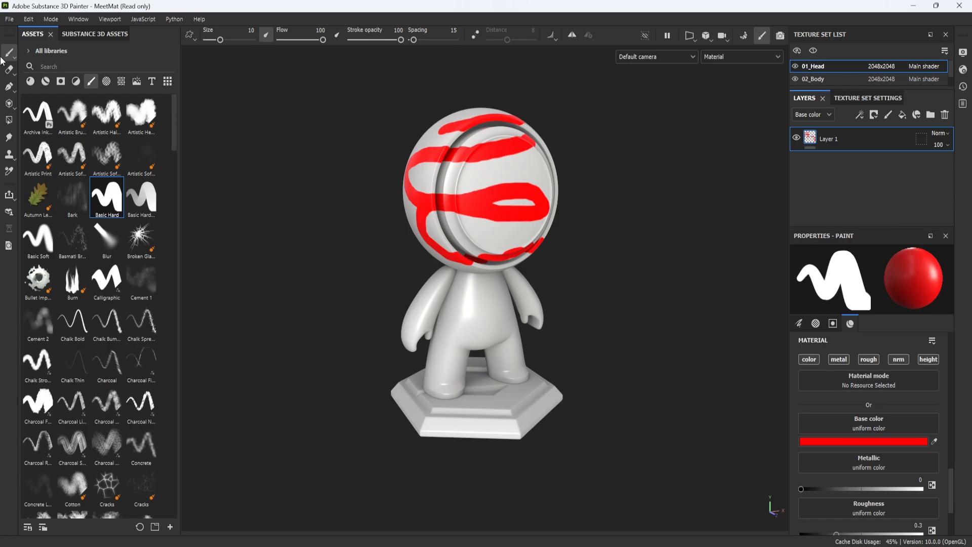
Review the brush, stencil and material settings in the paint properties
scroll(901, 409, up, 5)
scroll(857, 406, down, 3)
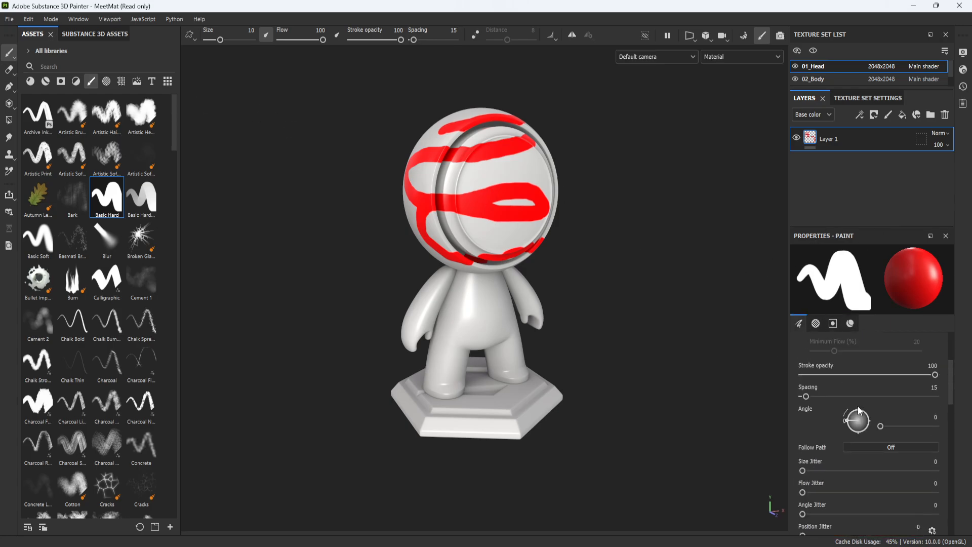
scroll(858, 406, up, 5)
scroll(858, 405, down, 8)
scroll(864, 404, up, 4)
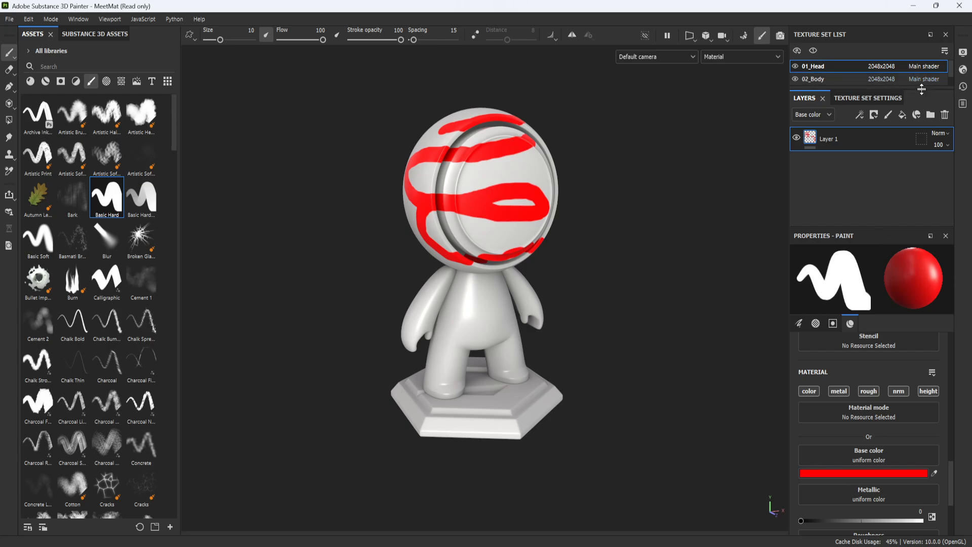
Enlarge the texture set list to fit all three sets and review the channels in 01_Head's texture set settings
drag(921, 90, 906, 120)
click(886, 132)
scroll(880, 172, down, 5)
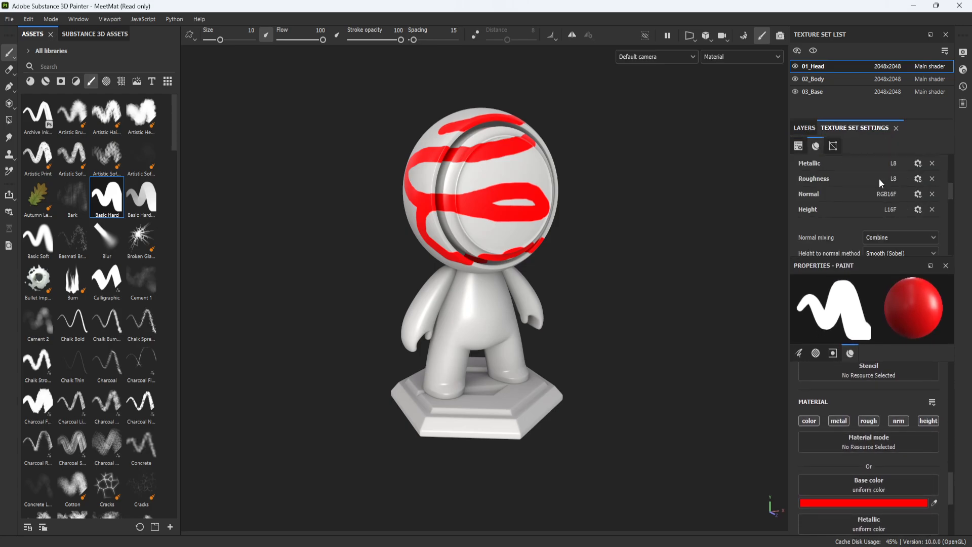
scroll(861, 202, up, 4)
scroll(847, 203, down, 2)
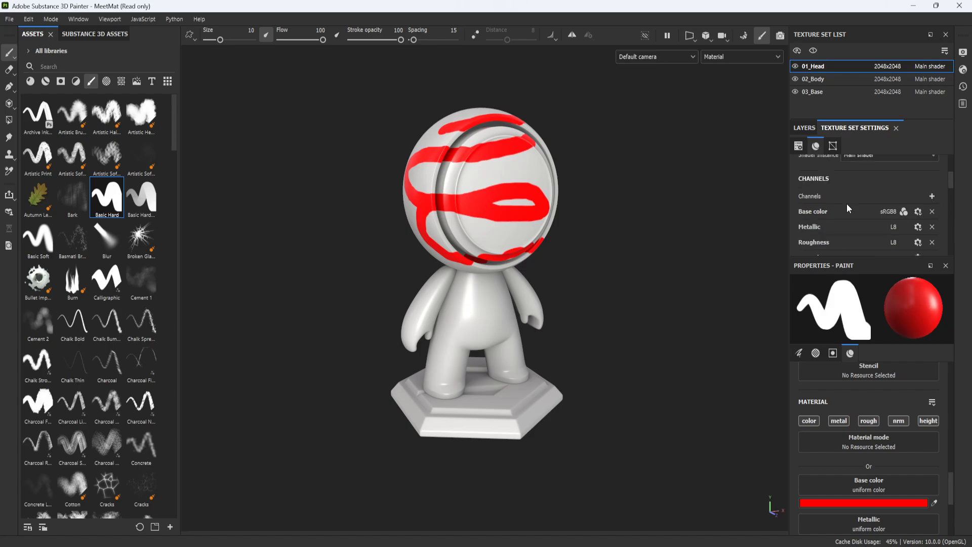
scroll(809, 181, up, 1)
scroll(814, 181, down, 1)
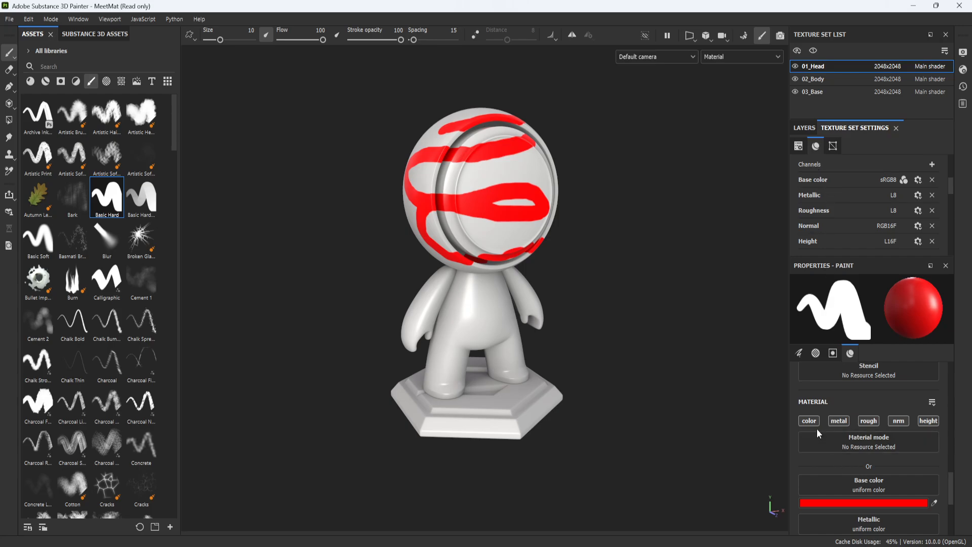
Set the brush material's roughness to 0.4531, with metallic at 0
scroll(816, 428, down, 2)
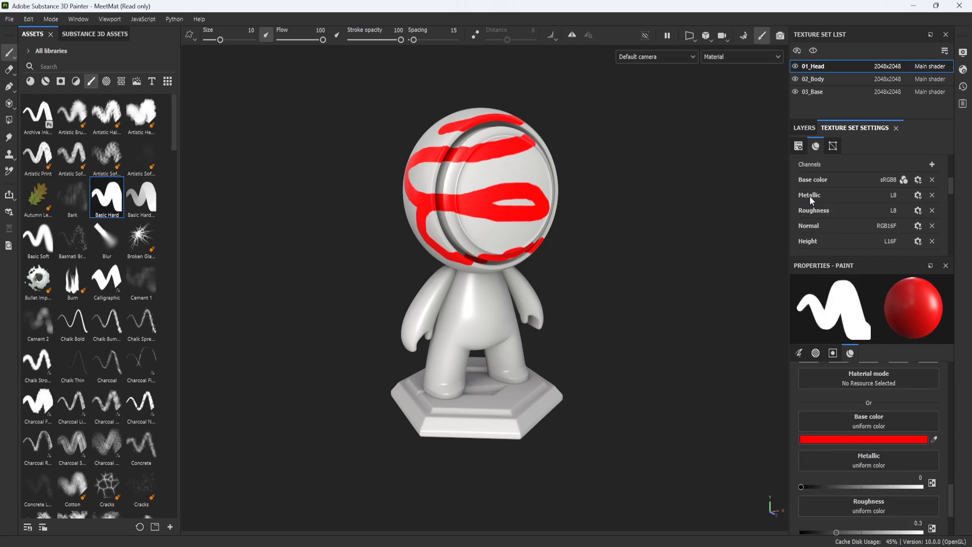
scroll(873, 454, down, 1)
drag(800, 454, 770, 455)
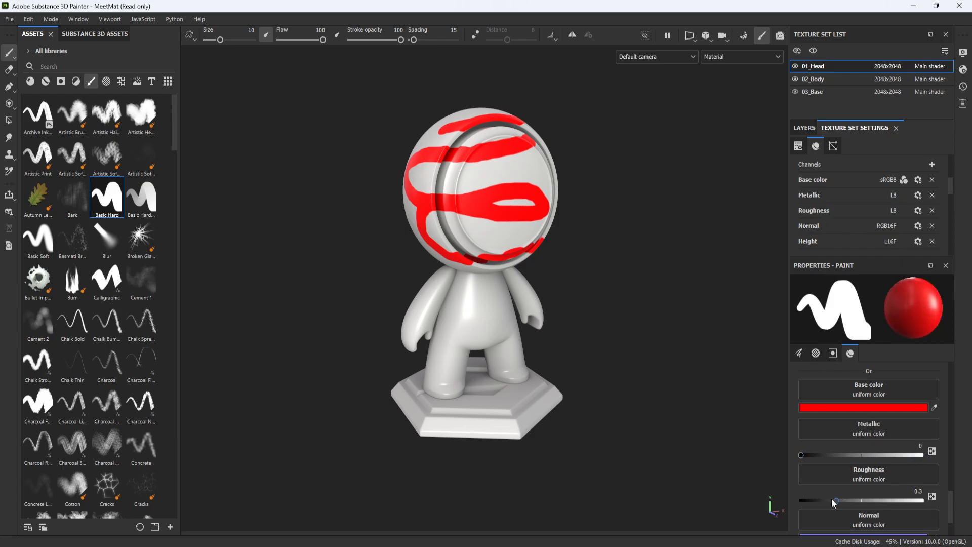
mouse_move(831, 499)
mouse_down()
mouse_move(785, 505)
mouse_move(885, 502)
mouse_move(854, 513)
mouse_up()
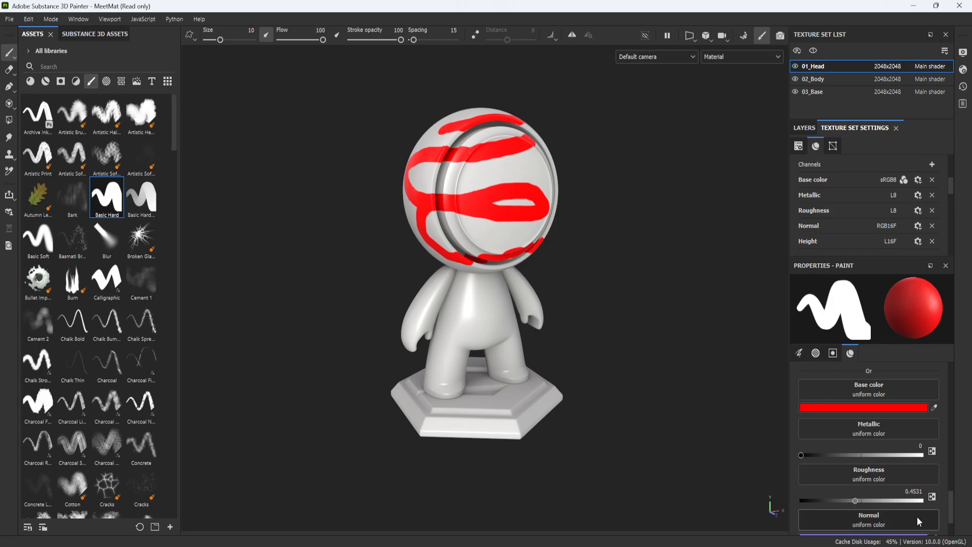
Return to the layer stack and toggle the brush material's rough, metal and color channels off and back on
click(805, 128)
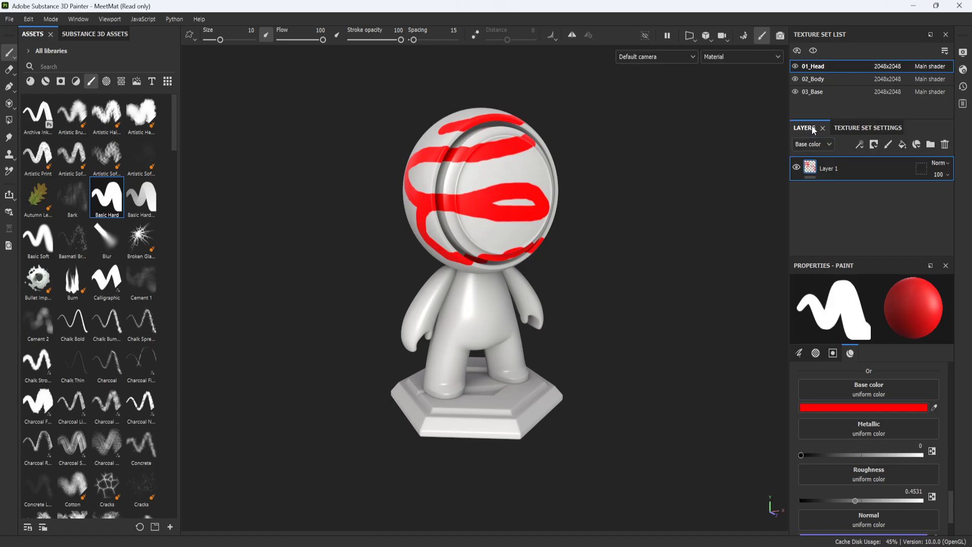
scroll(864, 466, down, 1)
scroll(870, 370, up, 5)
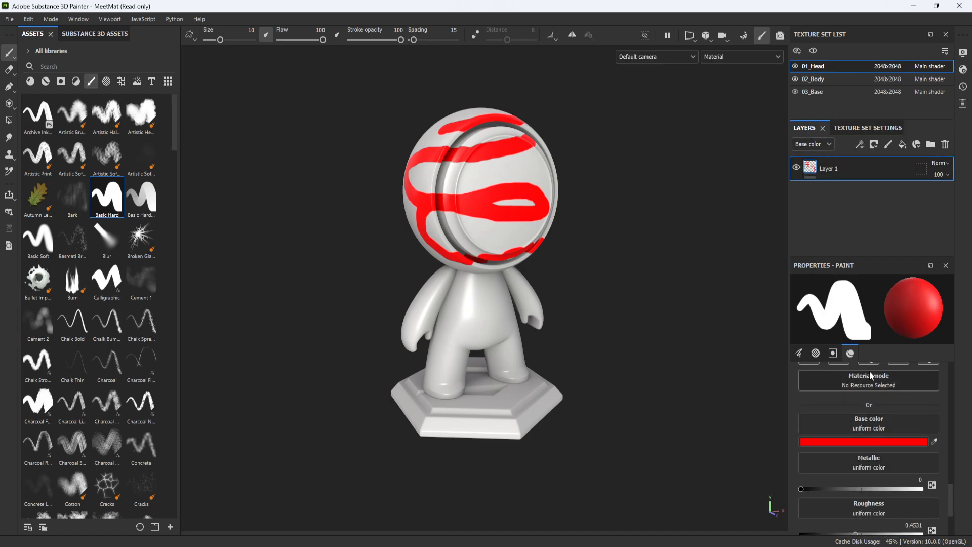
scroll(858, 379, down, 1)
scroll(919, 457, down, 1)
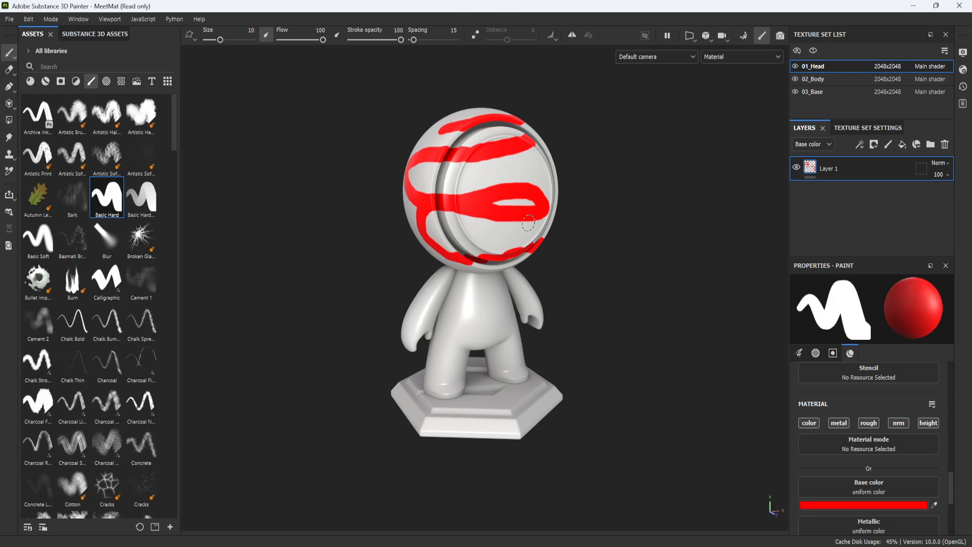
click(866, 424)
click(836, 423)
click(812, 423)
click(813, 422)
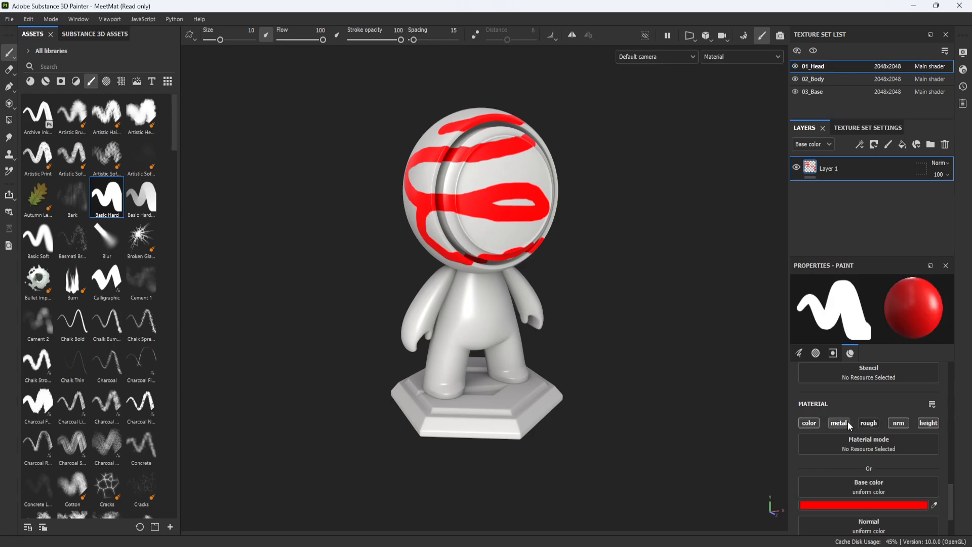
click(847, 422)
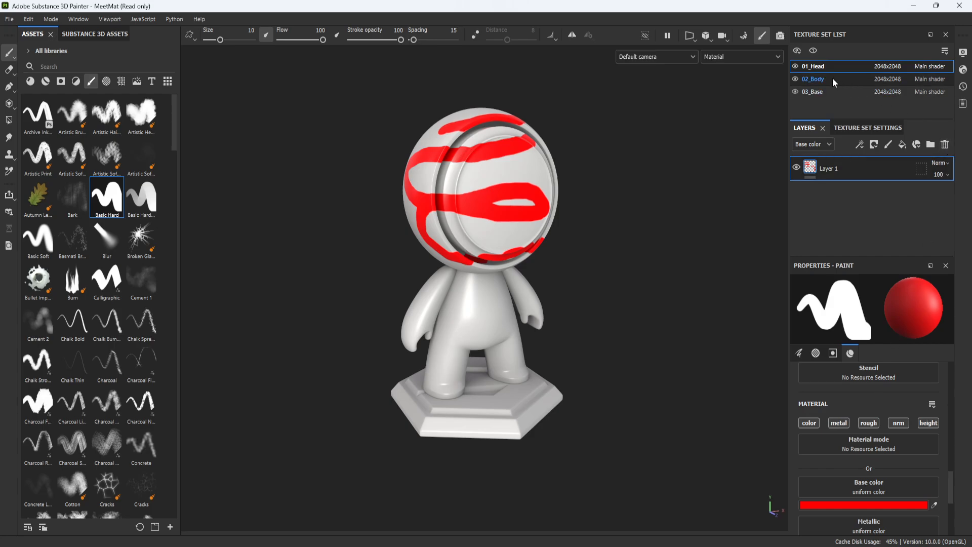
Hide and show 01_Head, 02_Body and 03_Base in turn, and view the layer stacks of 02_Body and 03_Base
click(795, 67)
click(795, 66)
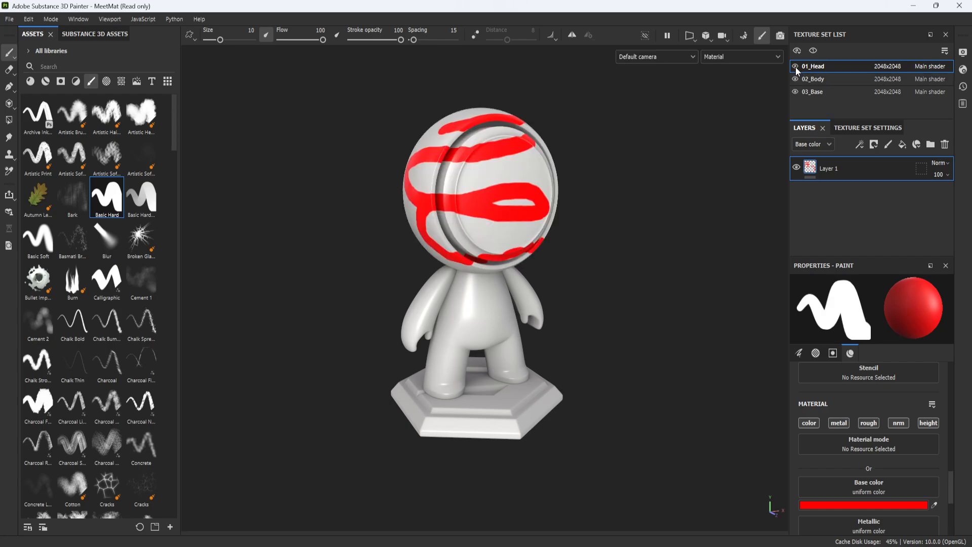
click(796, 79)
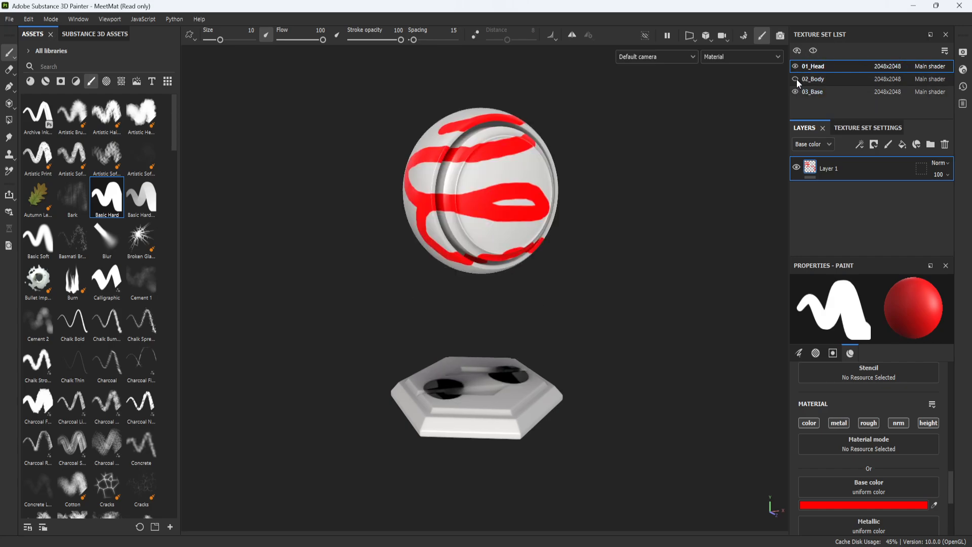
click(796, 78)
click(795, 92)
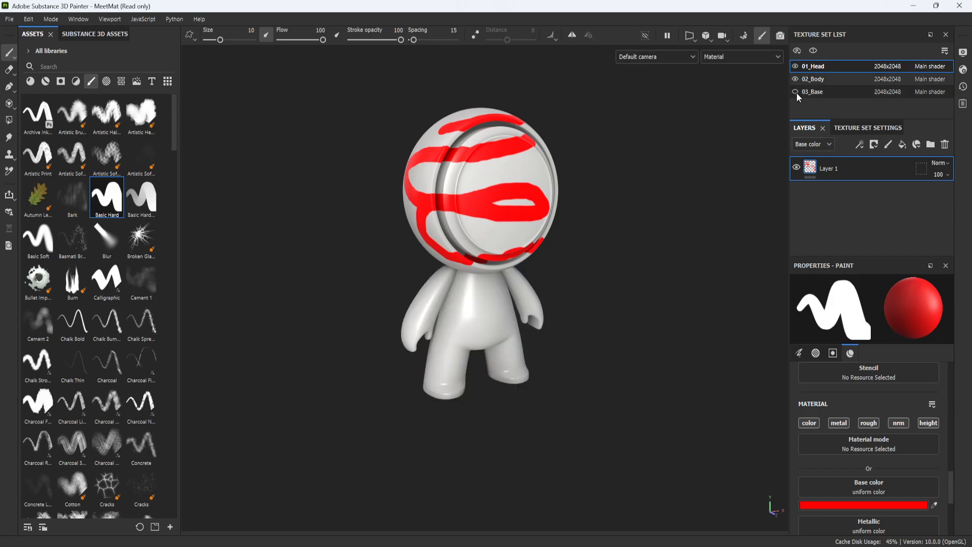
click(796, 92)
click(837, 79)
click(833, 91)
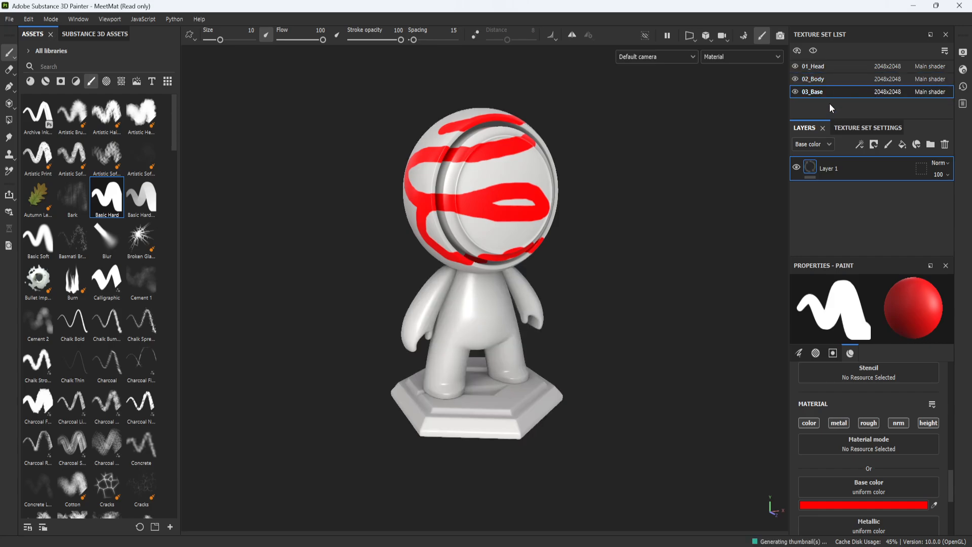
Add a fill layer above Layer 1 in the 01_Head texture set and set its base color to magenta, E500EF
click(841, 65)
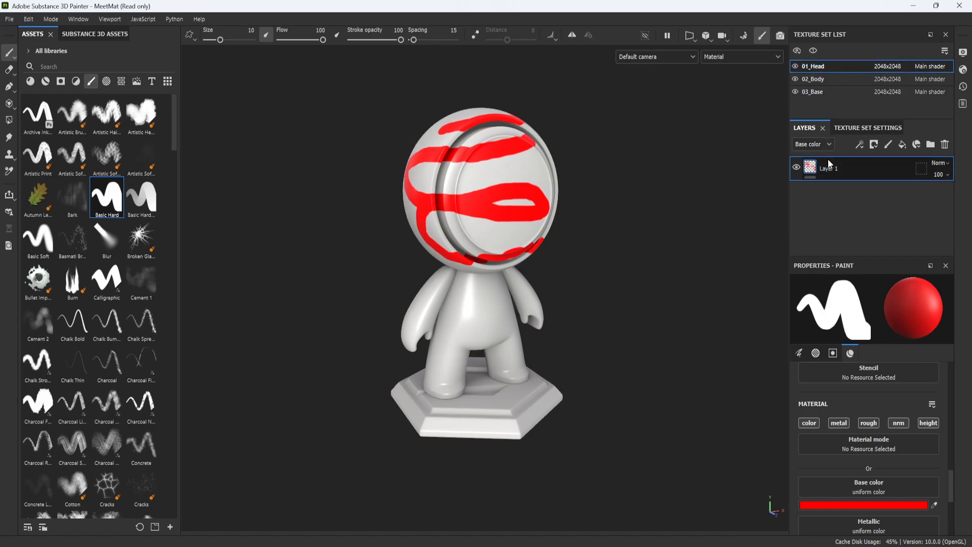
click(903, 145)
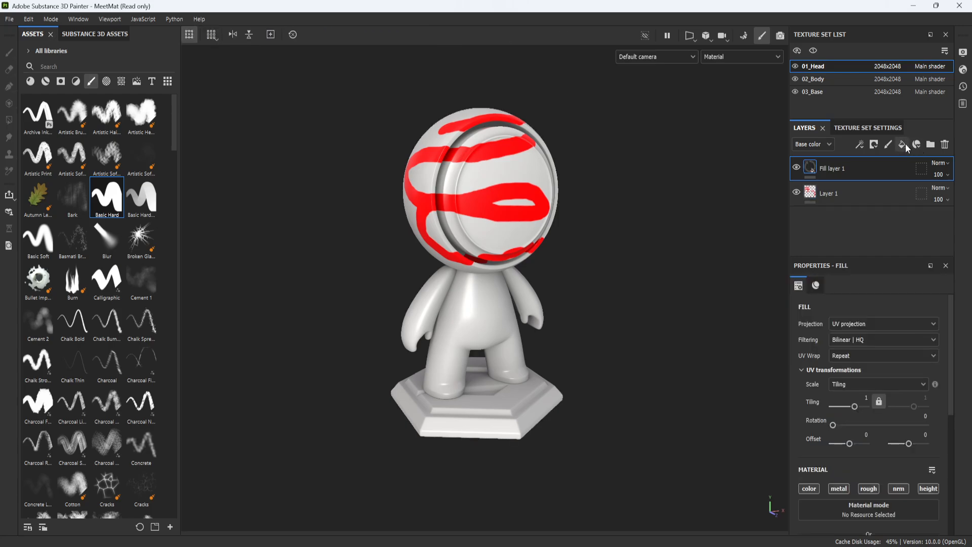
scroll(860, 420, down, 3)
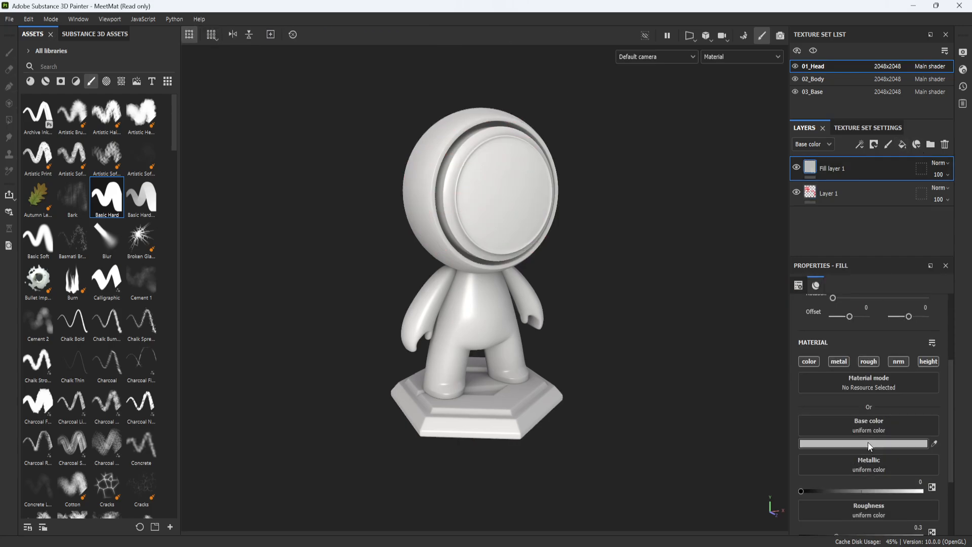
click(868, 443)
click(840, 386)
drag(851, 390, 851, 400)
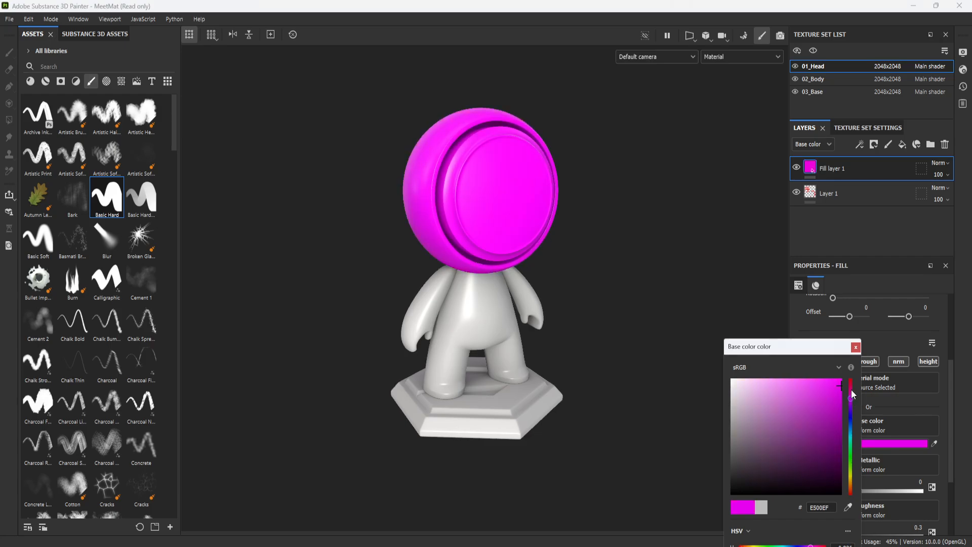
click(855, 347)
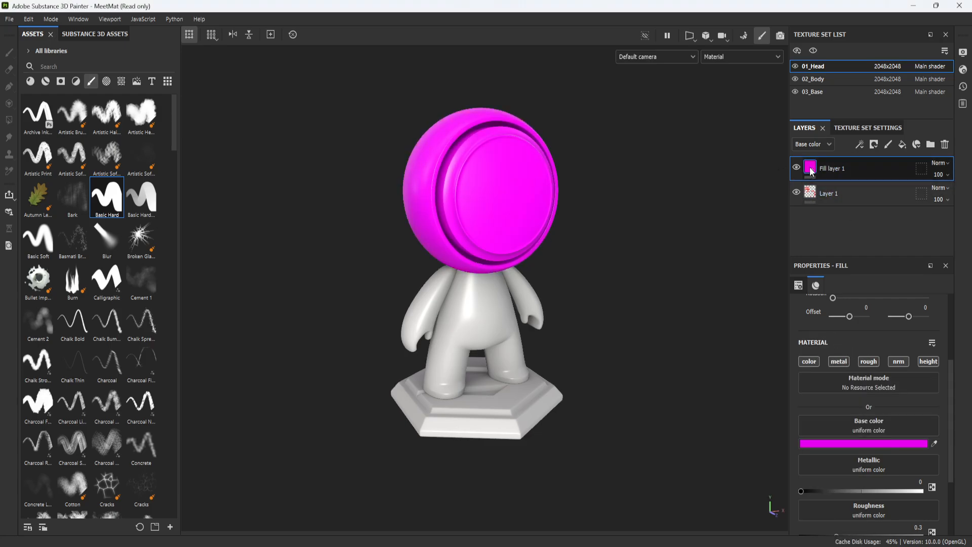
Compare the layer stacks of the other texture sets with 01_Head's, ending with 03_Base selected
click(834, 78)
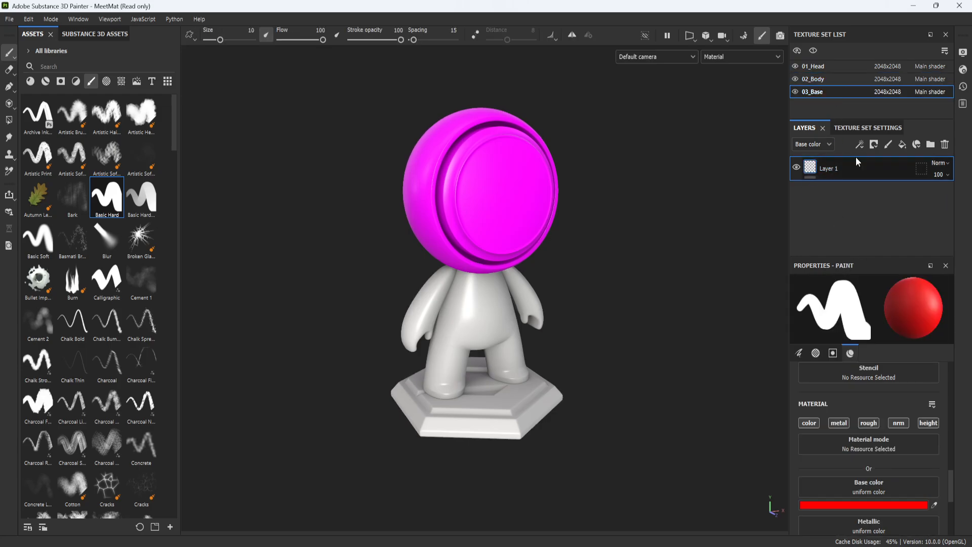
click(831, 67)
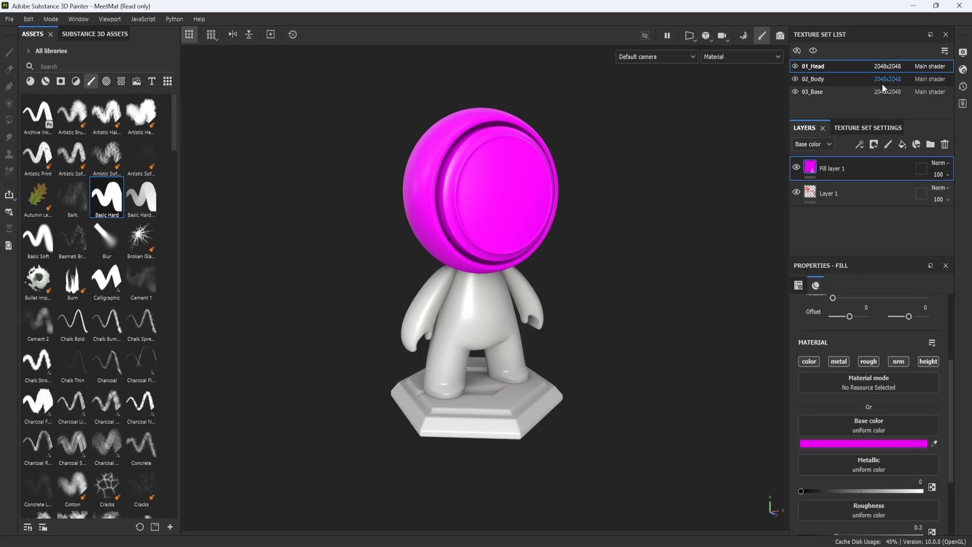
click(866, 91)
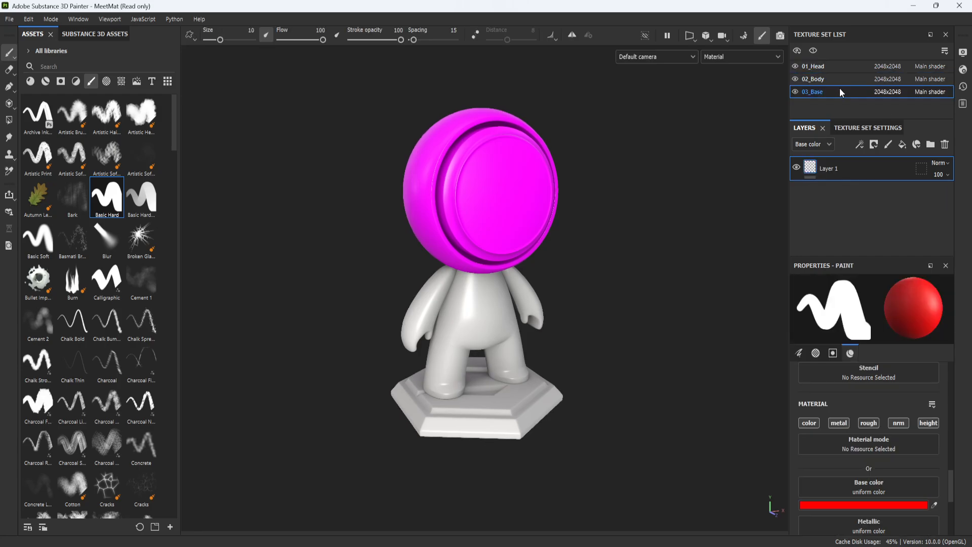
Delete the magenta fill layer and the painted Layer 1 from the 01_Head texture set
click(847, 65)
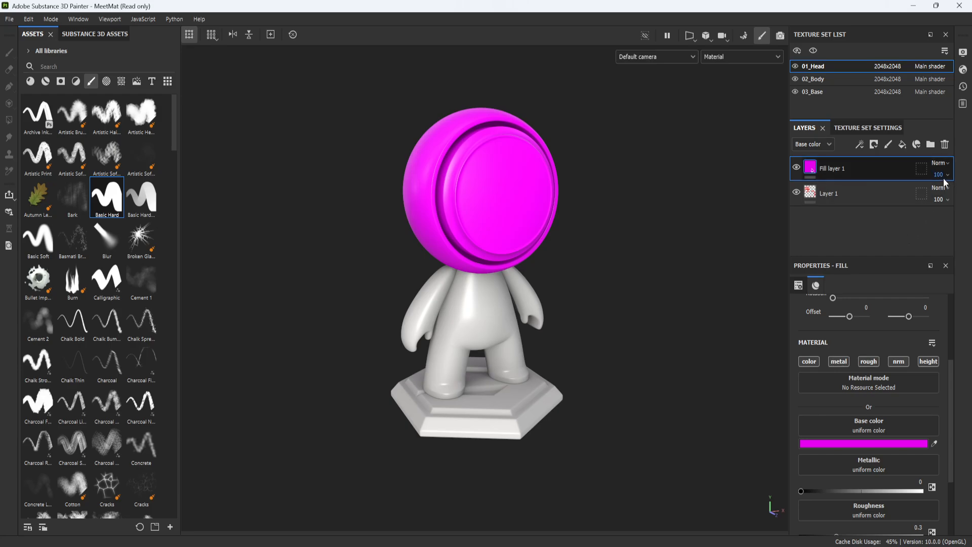
click(945, 145)
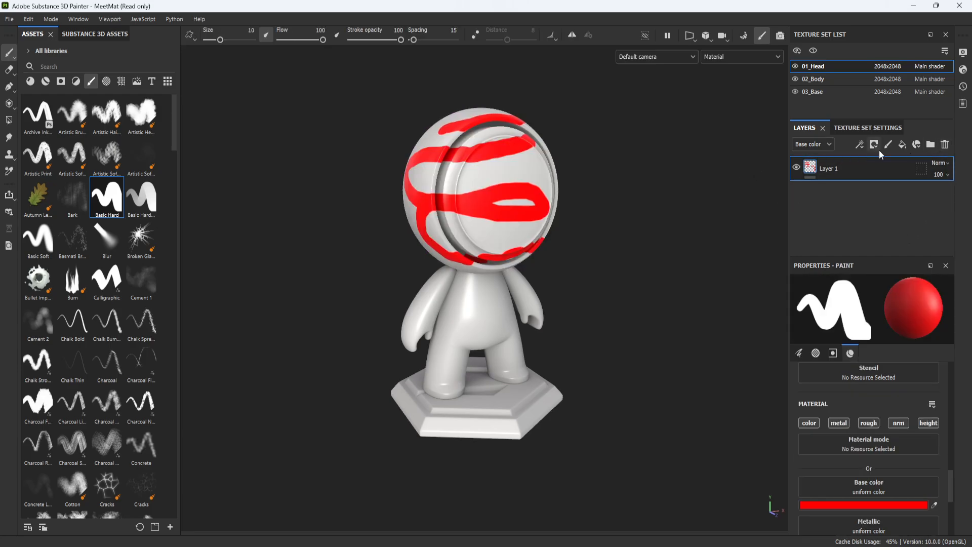
click(943, 145)
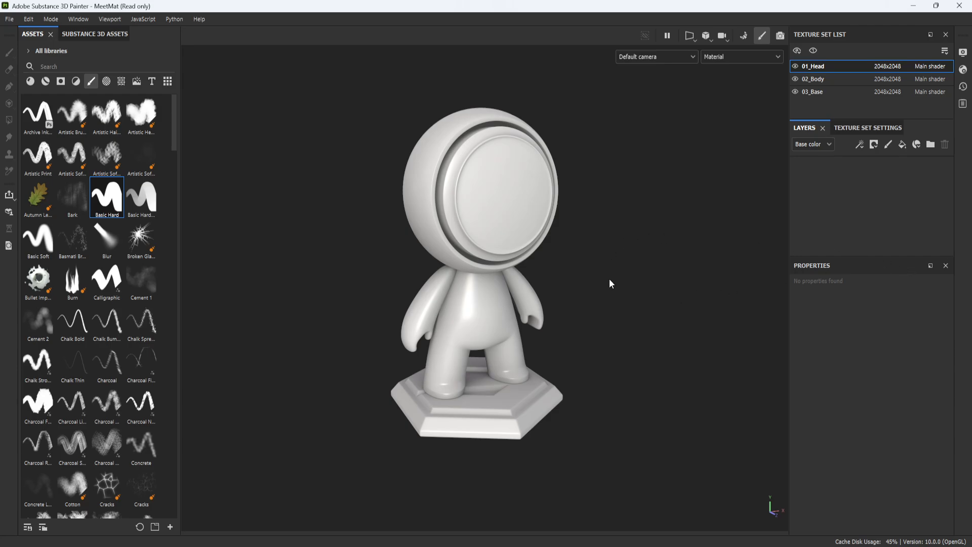
Add a fill layer to the empty 01_Head stack and a paint layer above it
alt+right_drag(606, 309, 637, 327)
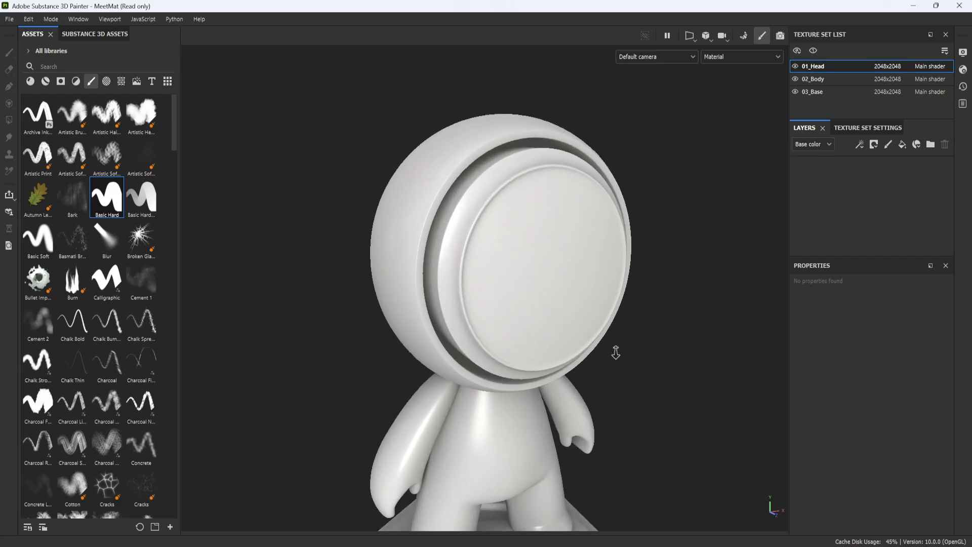
alt+drag(616, 292, 654, 252)
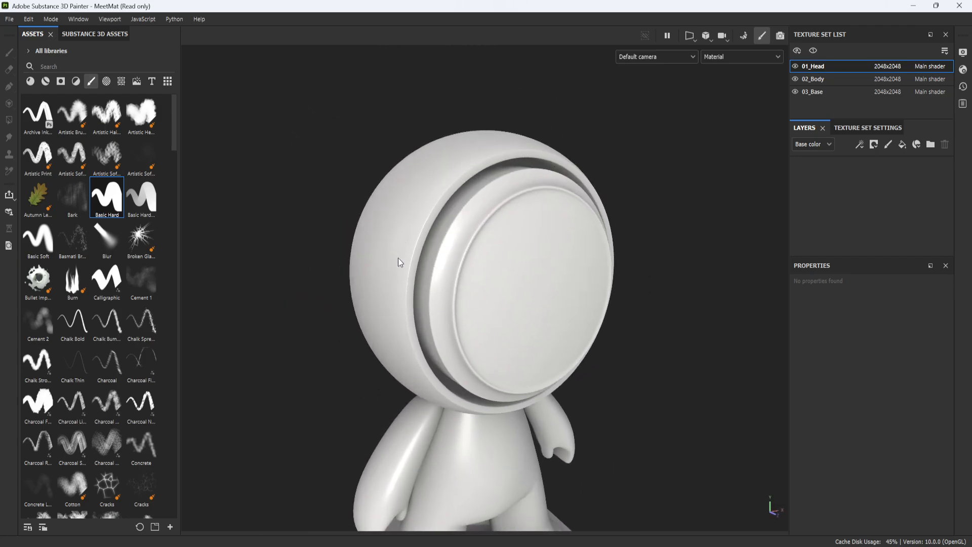
alt+drag(398, 258, 501, 309)
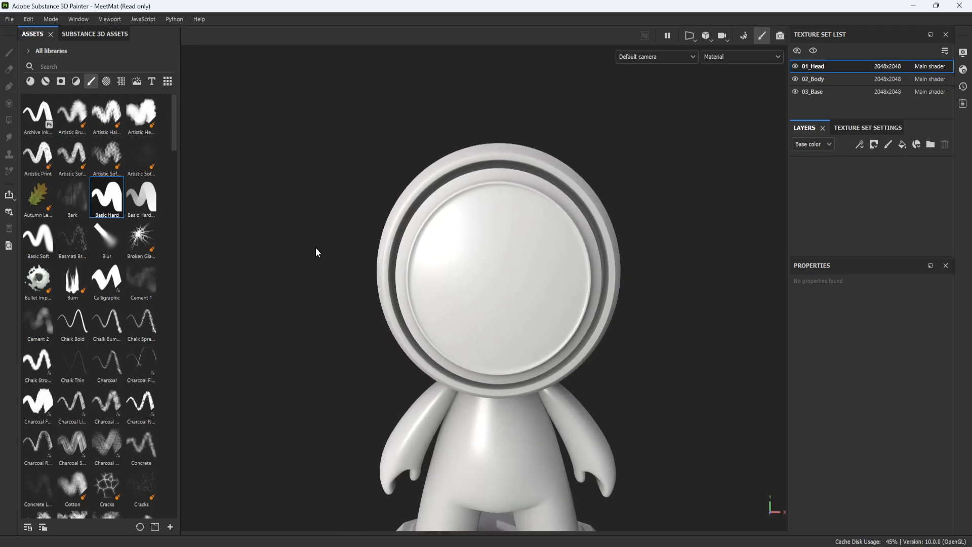
alt+middle_drag(615, 316, 613, 323)
alt+middle_drag(672, 271, 687, 229)
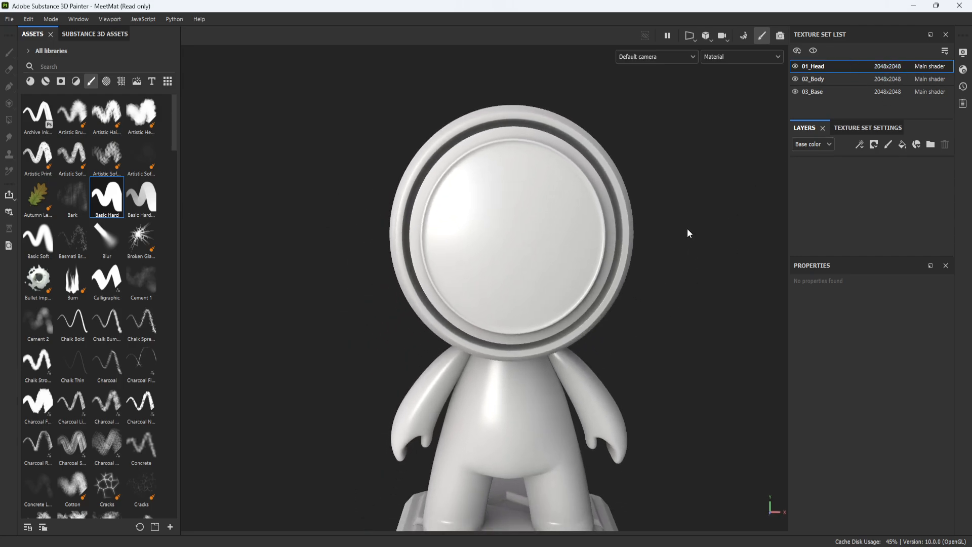
alt+right_drag(687, 229, 714, 218)
alt+drag(714, 218, 748, 205)
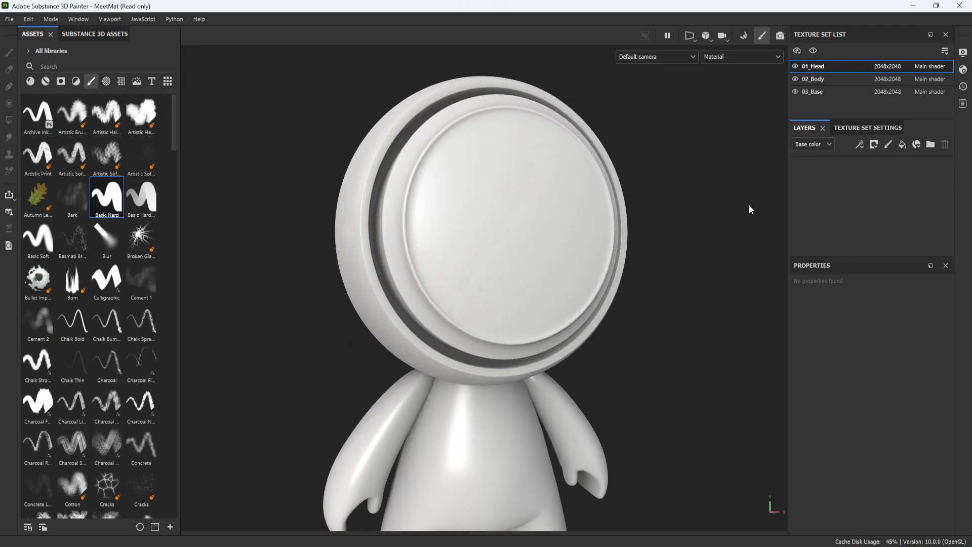
click(902, 145)
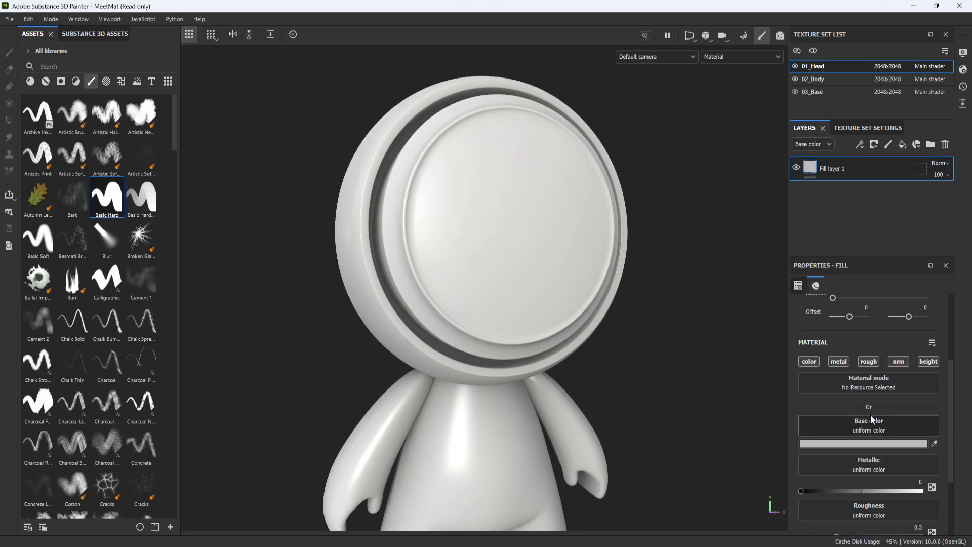
click(889, 145)
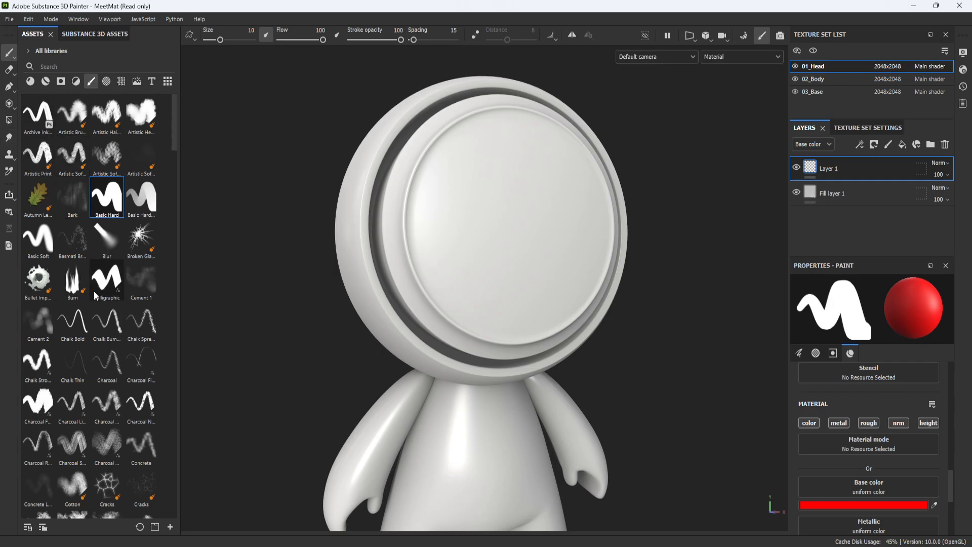
Paint red test strokes on the head's face disc with Basic Hard, a Fibers brush and an Artistic Soft brush, and undo them
mouse_move(97, 291)
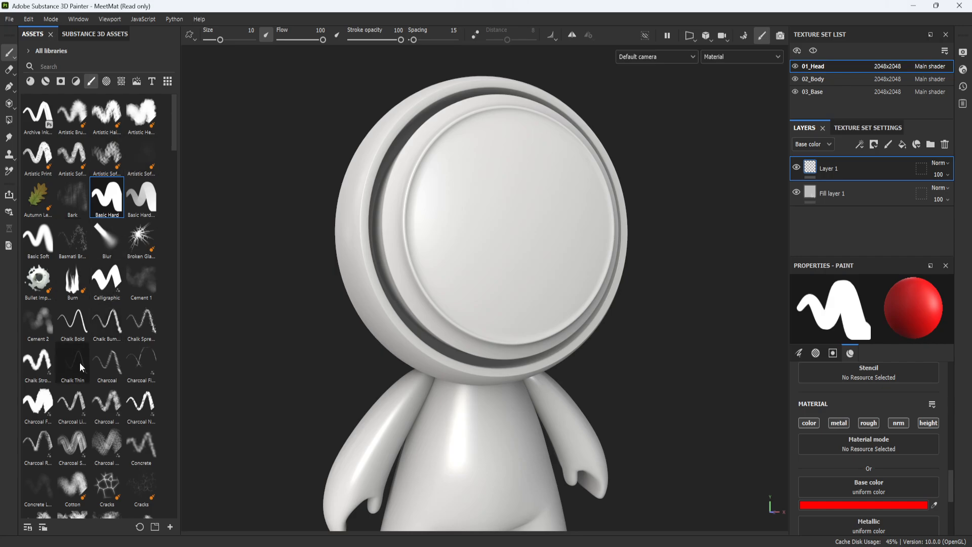
scroll(80, 362, down, 10)
mouse_move(432, 178)
mouse_down()
mouse_move(461, 172)
mouse_move(446, 256)
mouse_up()
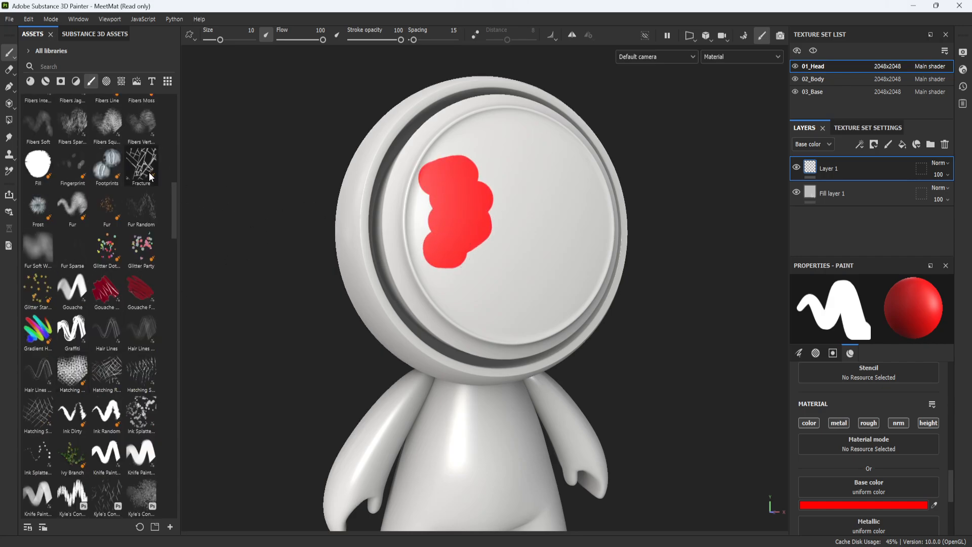
click(109, 129)
mouse_move(471, 165)
mouse_down()
mouse_move(569, 167)
mouse_move(473, 291)
mouse_move(463, 201)
mouse_up()
scroll(95, 193, up, 10)
click(106, 154)
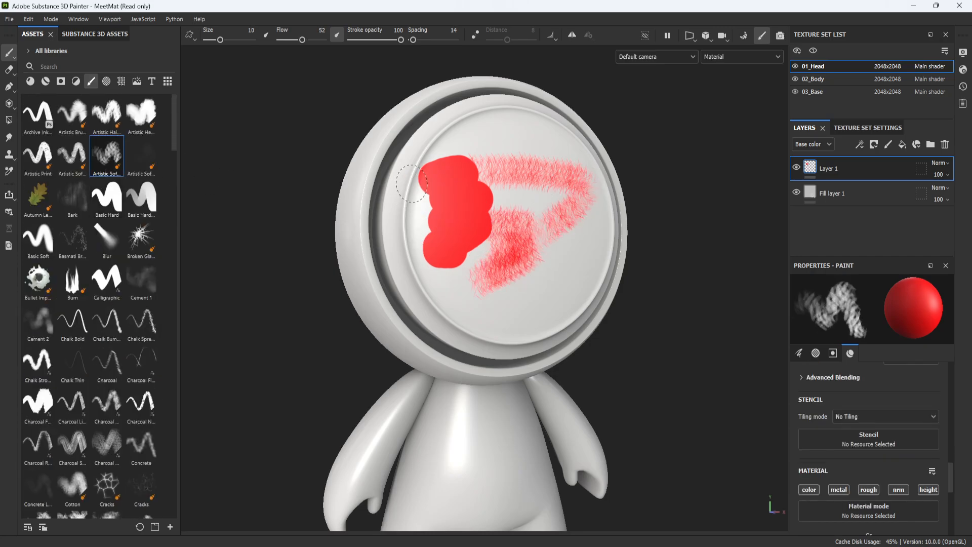
mouse_move(420, 175)
mouse_down()
mouse_move(527, 243)
mouse_move(489, 207)
mouse_up()
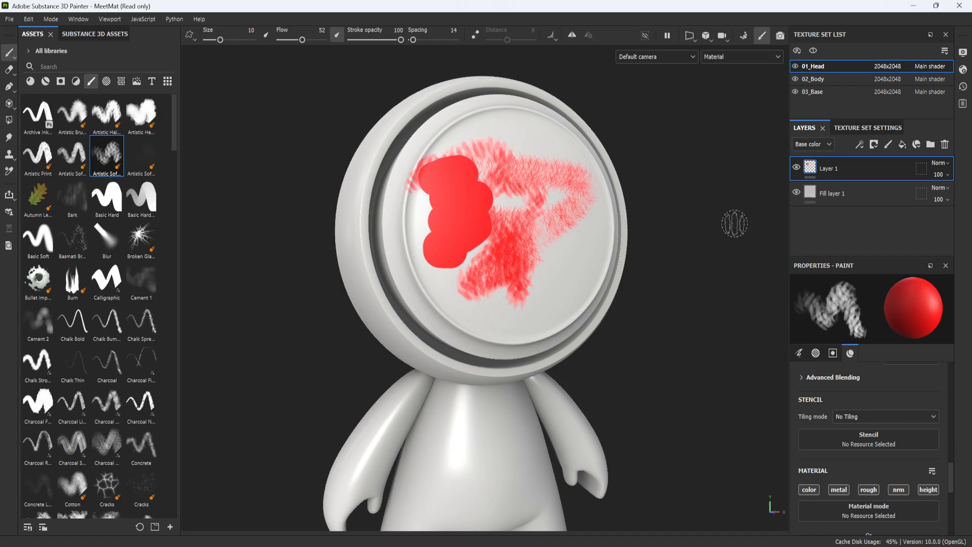
key(ctrl+z)
key(ctrl+z)
key(ctrl+z)
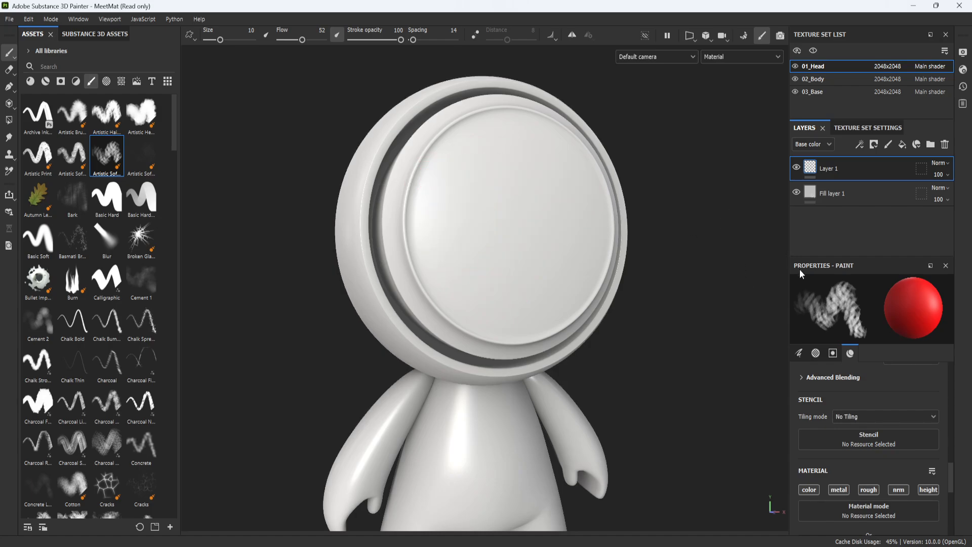
Paint a looping red stroke on the head with the Basic Hard brush and undo it
scroll(645, 291, down, 3)
alt+drag(645, 291, 632, 230)
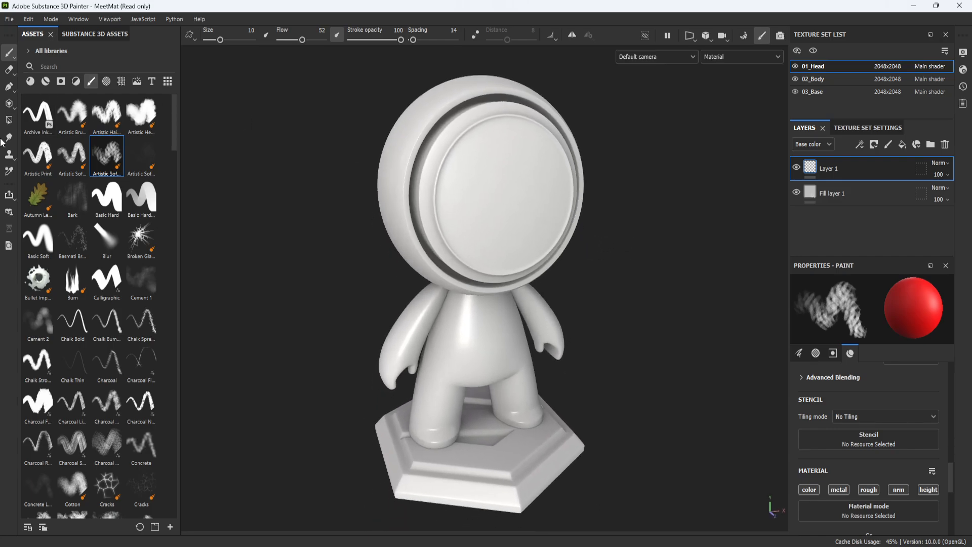
click(121, 207)
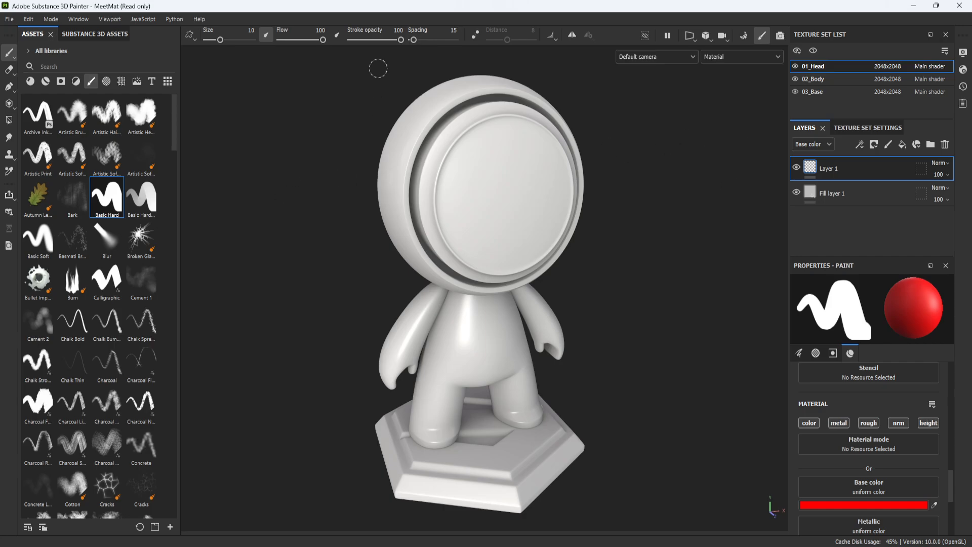
mouse_move(496, 125)
mouse_down()
mouse_move(444, 245)
mouse_move(451, 198)
mouse_up()
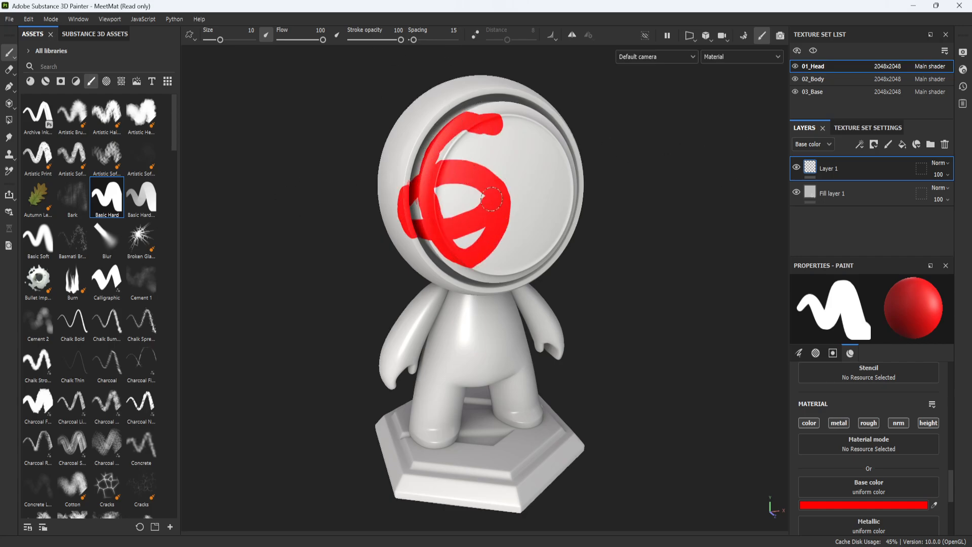
key(ctrl+z)
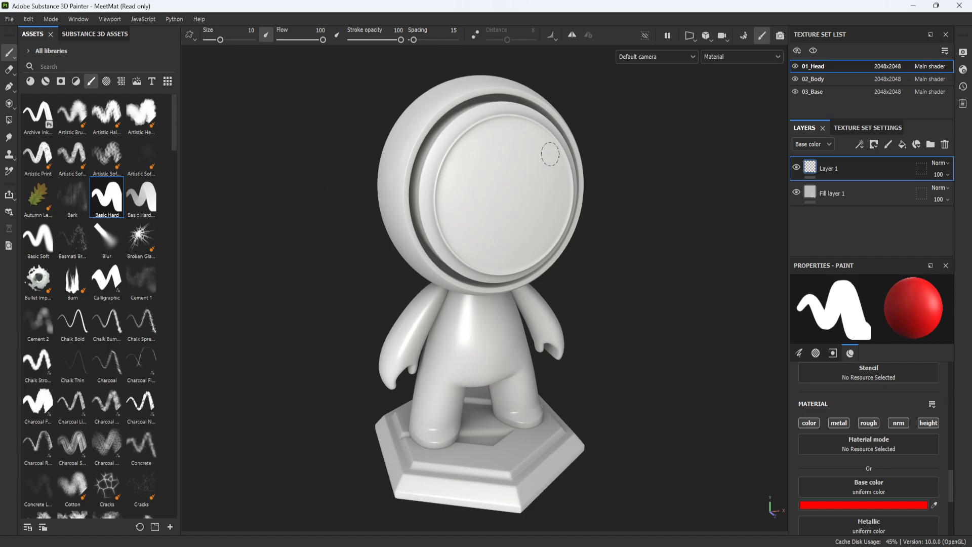
Reorder the 01_Head layer stack so that Fill layer 1 sits above Layer 1
alt+middle_drag(653, 307, 585, 324)
mouse_move(586, 324)
alt+mouse_down()
mouse_move(577, 157)
mouse_move(626, 282)
mouse_move(557, 282)
mouse_move(581, 257)
mouse_move(608, 262)
alt+mouse_up()
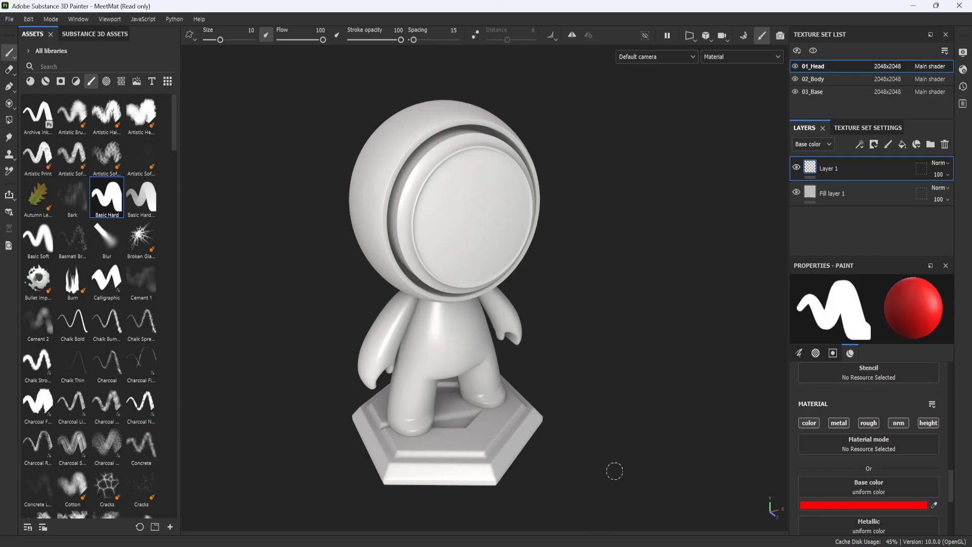
middle_drag(601, 355, 632, 324)
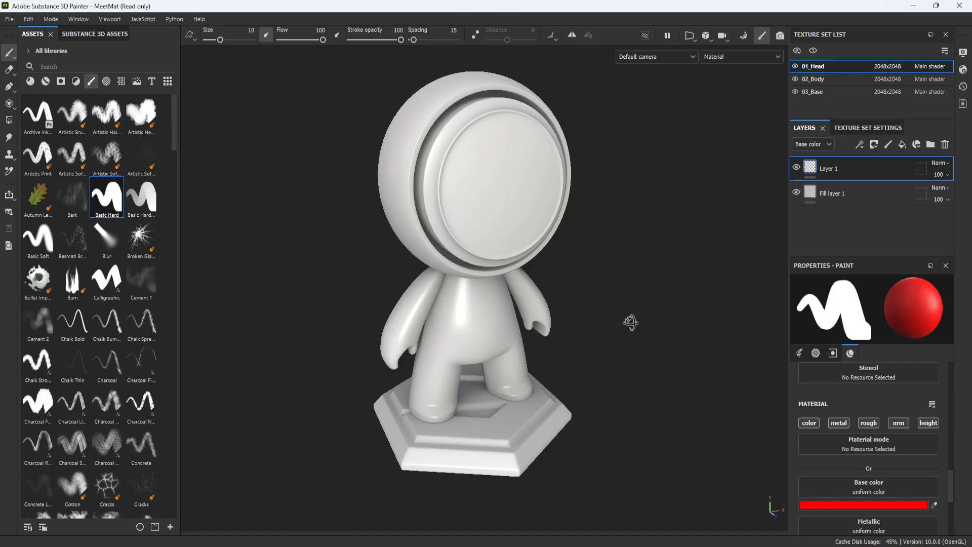
alt+drag(631, 324, 632, 303)
alt+middle_drag(632, 298, 627, 339)
alt+right_drag(627, 338, 633, 324)
click(840, 194)
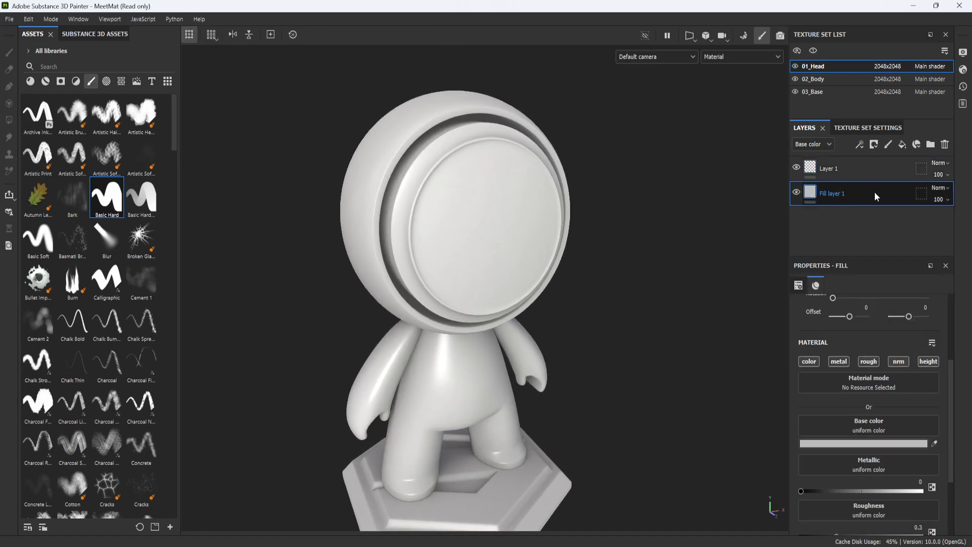
drag(802, 169, 883, 202)
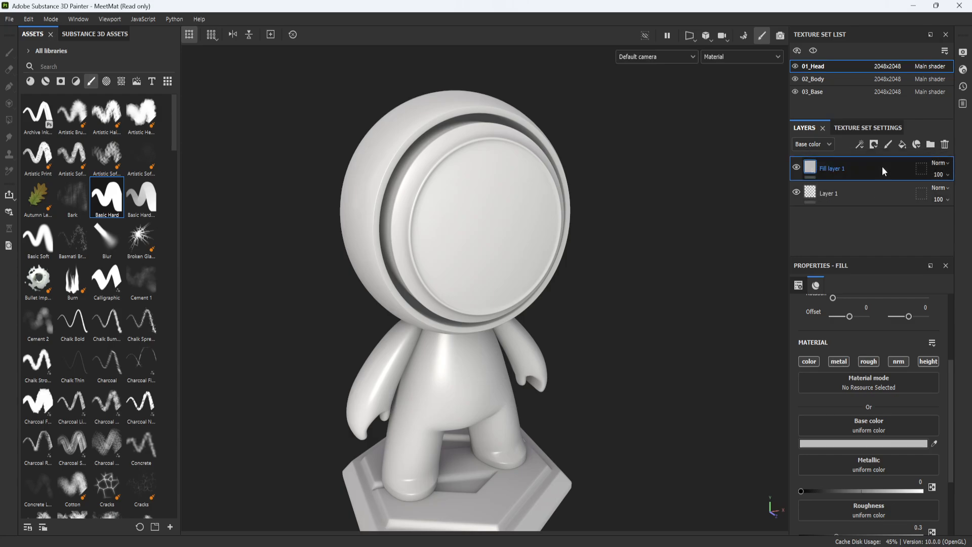
Rename Fill layer 1 in the 01_Head texture set as base
double_click(841, 168)
scroll(556, 284, down, 3)
alt+middle_drag(558, 312, 559, 318)
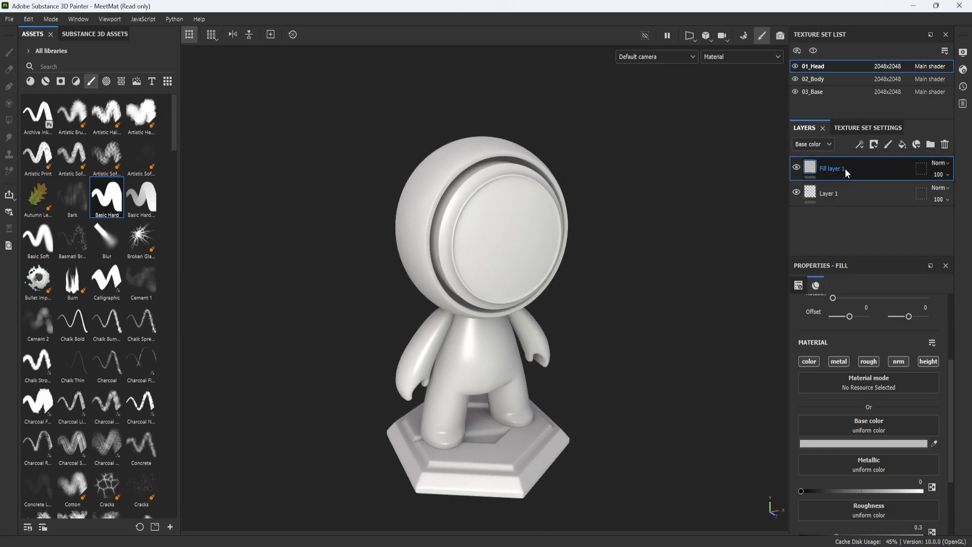
scroll(576, 264, up, 2)
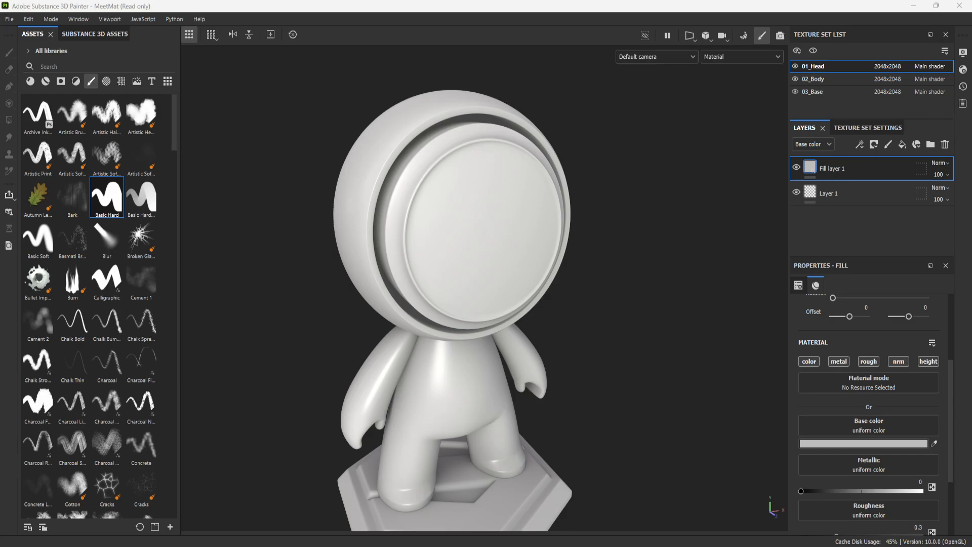
mouse_move(479, 282)
alt+mouse_down()
mouse_move(532, 310)
mouse_move(476, 284)
alt+mouse_up()
alt+middle_drag(524, 307, 525, 328)
alt+drag(525, 328, 568, 302)
alt+middle_drag(470, 272, 508, 245)
alt+drag(507, 242, 536, 293)
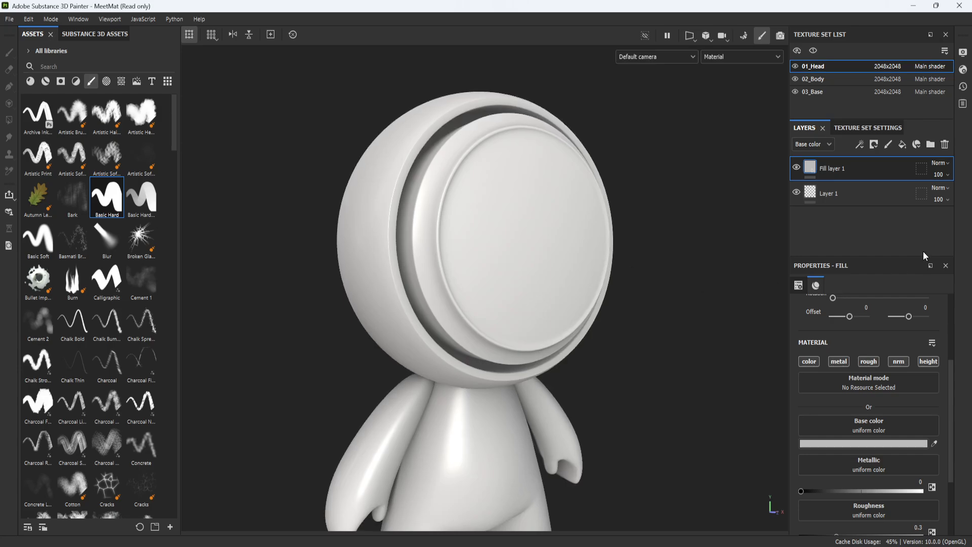
double_click(841, 168)
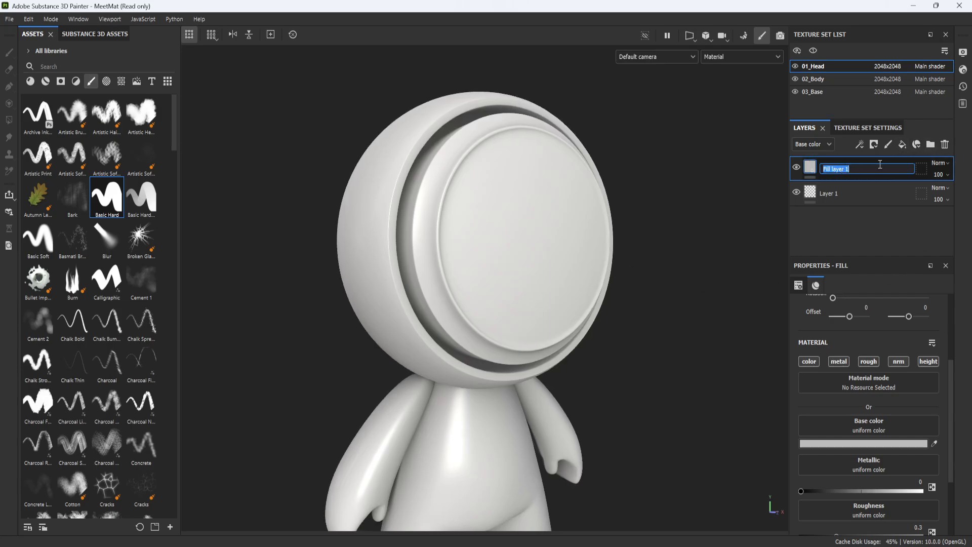
text(base)
key(Return)
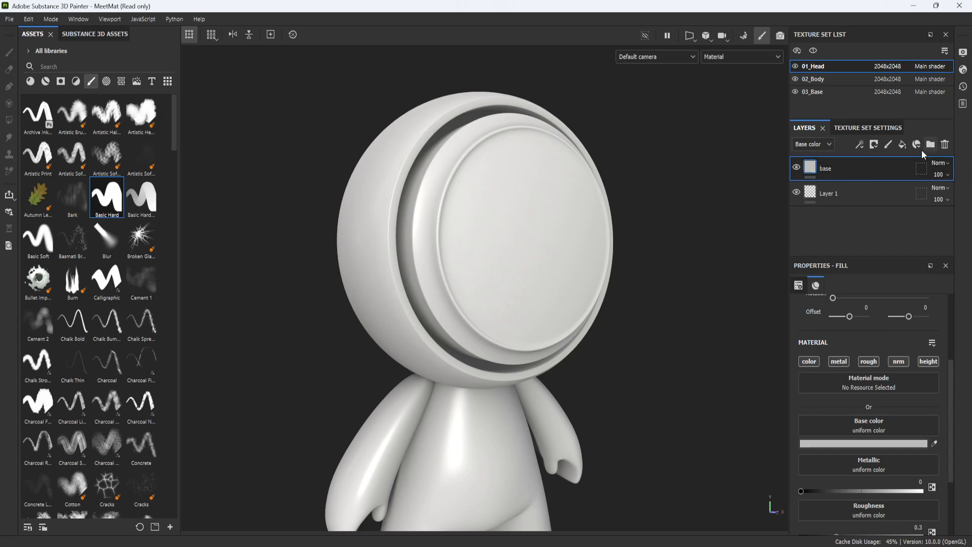
Look through the base layer's material channels and set its Metallic value to 1
scroll(882, 409, down, 3)
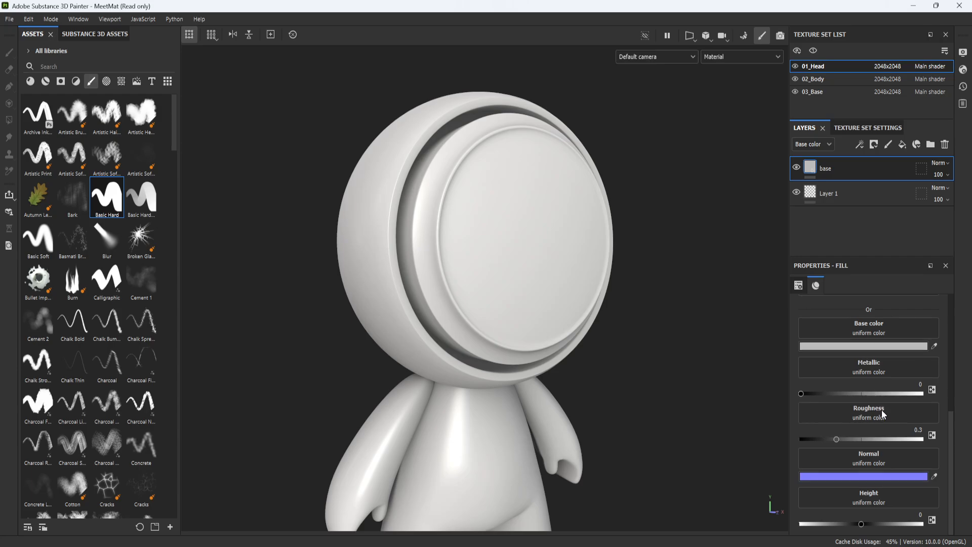
scroll(890, 319, up, 3)
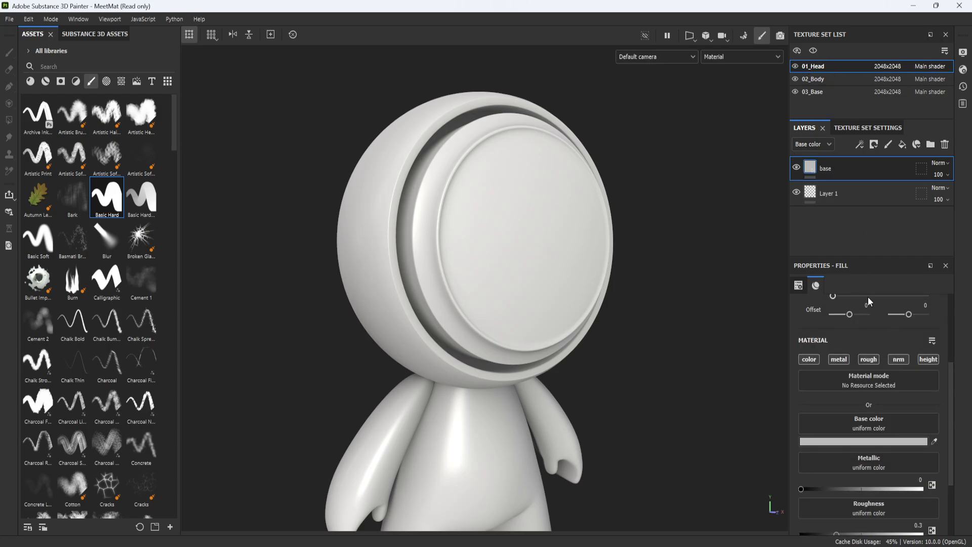
scroll(868, 297, down, 2)
scroll(865, 314, up, 3)
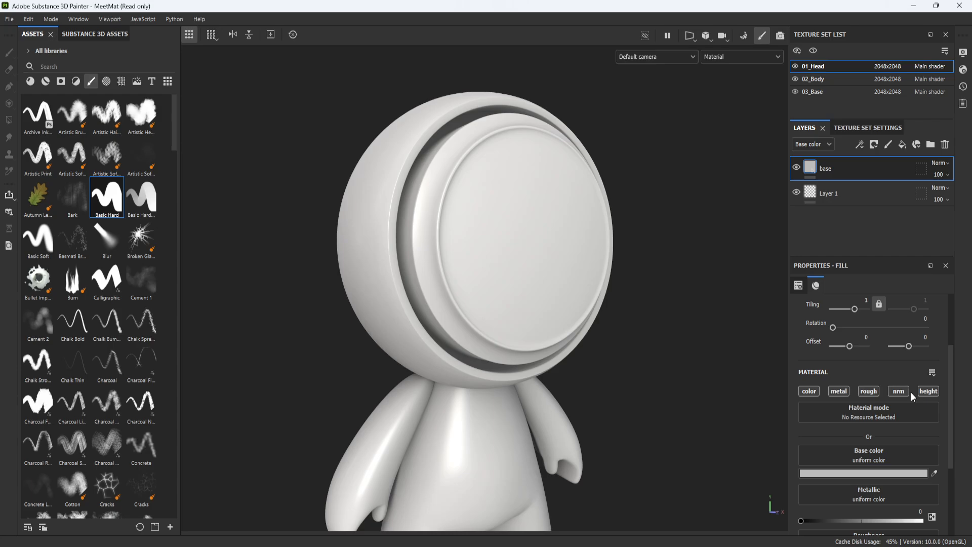
scroll(885, 450, down, 3)
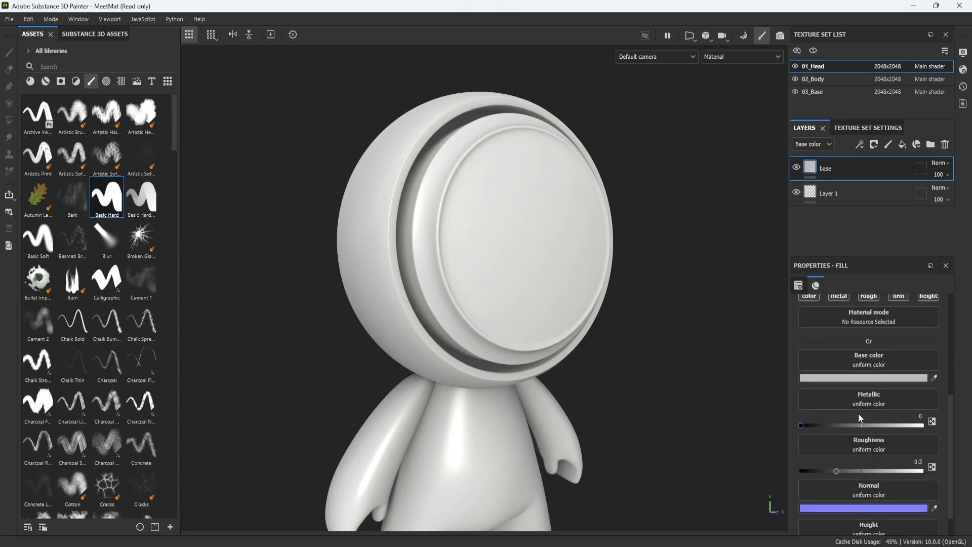
drag(803, 424, 923, 425)
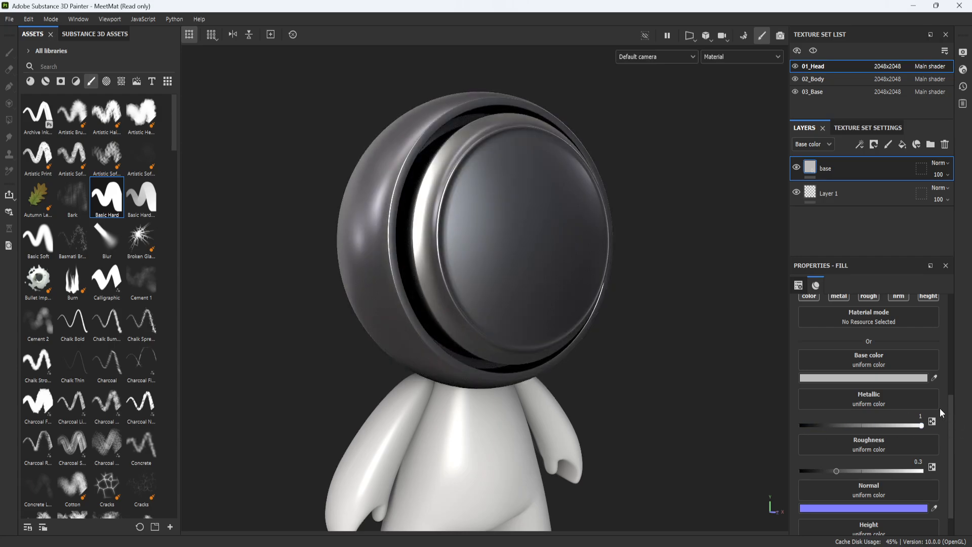
Set the base fill layer's base color to the copper brown A06955
scroll(886, 430, up, 1)
click(885, 439)
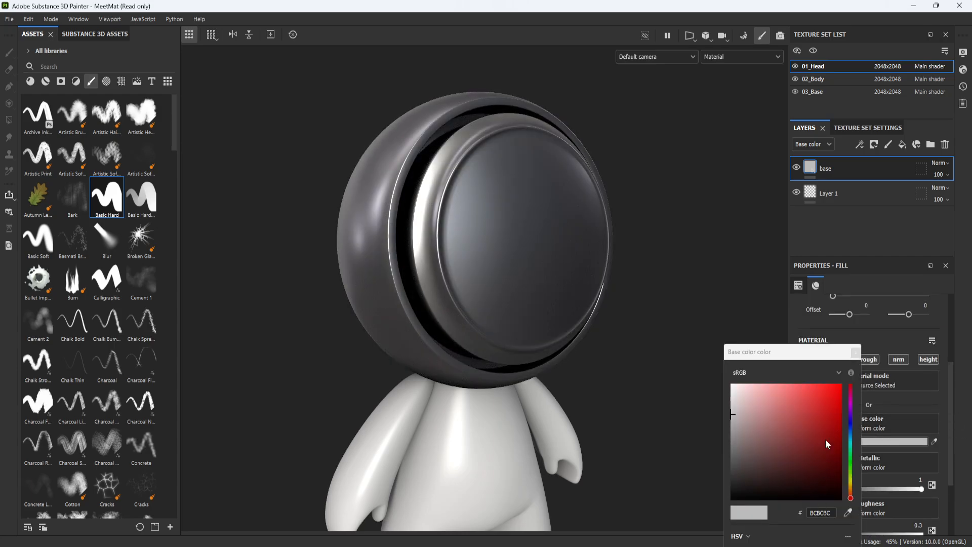
drag(811, 356, 795, 256)
drag(836, 393, 837, 389)
click(834, 409)
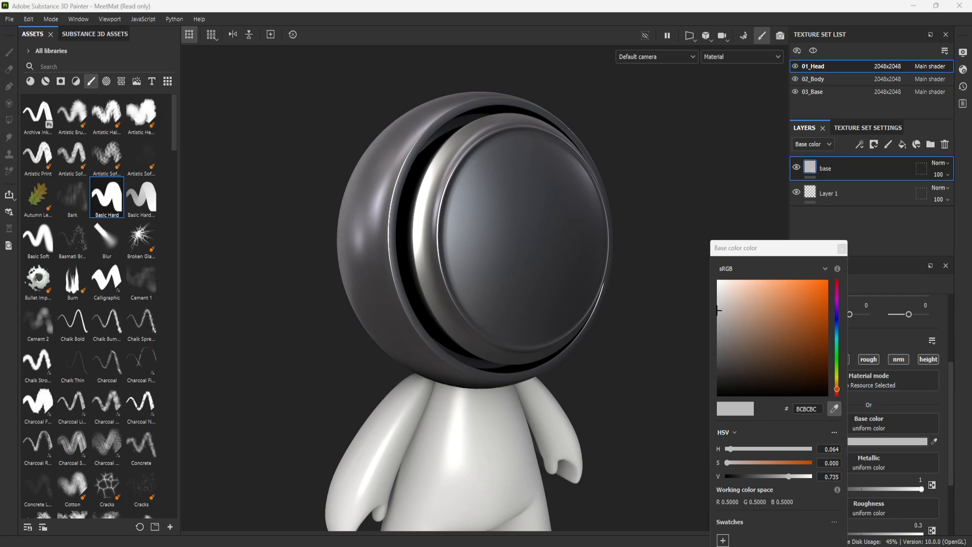
click(769, 323)
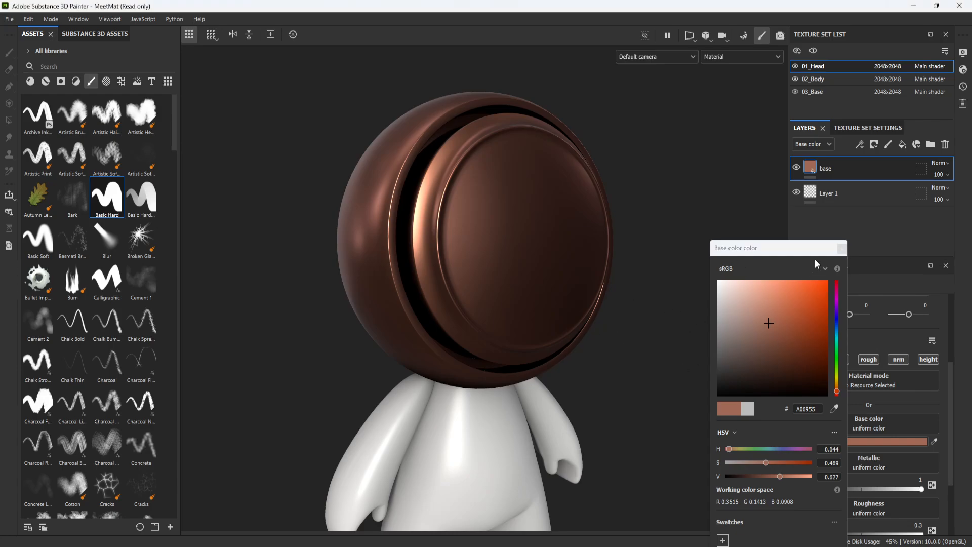
click(843, 249)
alt+drag(537, 354, 577, 300)
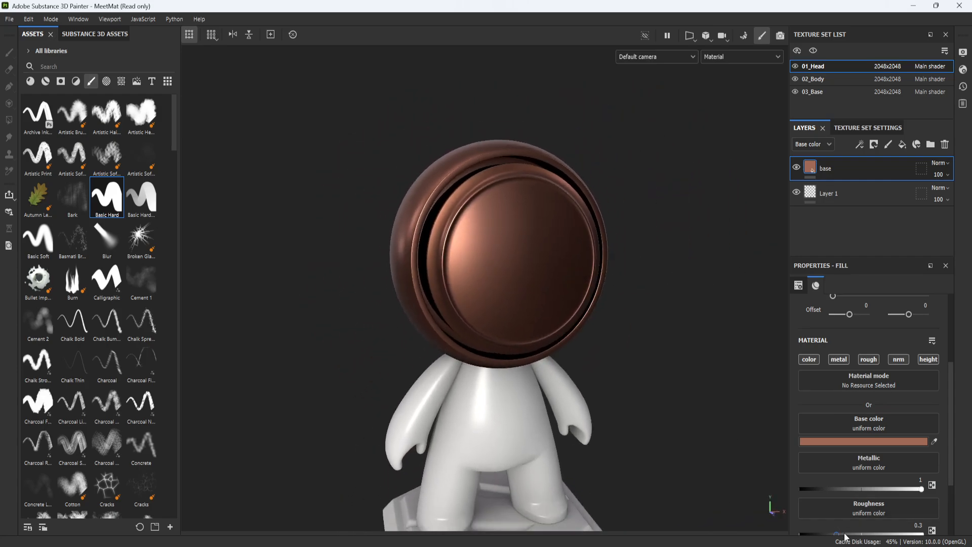
Set the base layer's Roughness to 0.3837 and check how the copper reflects light around the head
scroll(852, 481, down, 2)
drag(835, 471, 847, 466)
alt+drag(585, 271, 627, 273)
mouse_move(595, 297)
alt+mouse_down()
mouse_move(609, 294)
mouse_move(603, 302)
alt+mouse_up()
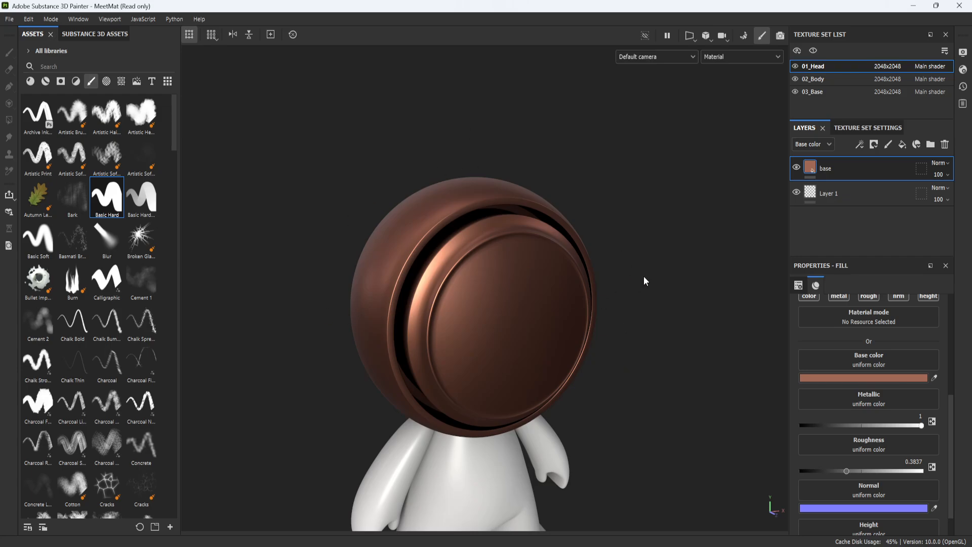
alt+drag(560, 383, 790, 283)
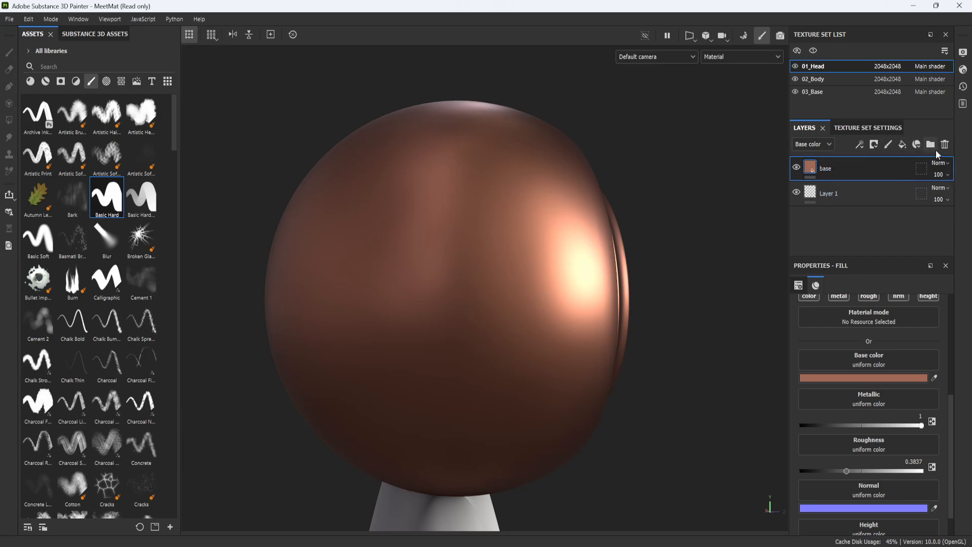
Add a fill layer above base in the 01_Head texture set and rename it base overlay
click(904, 145)
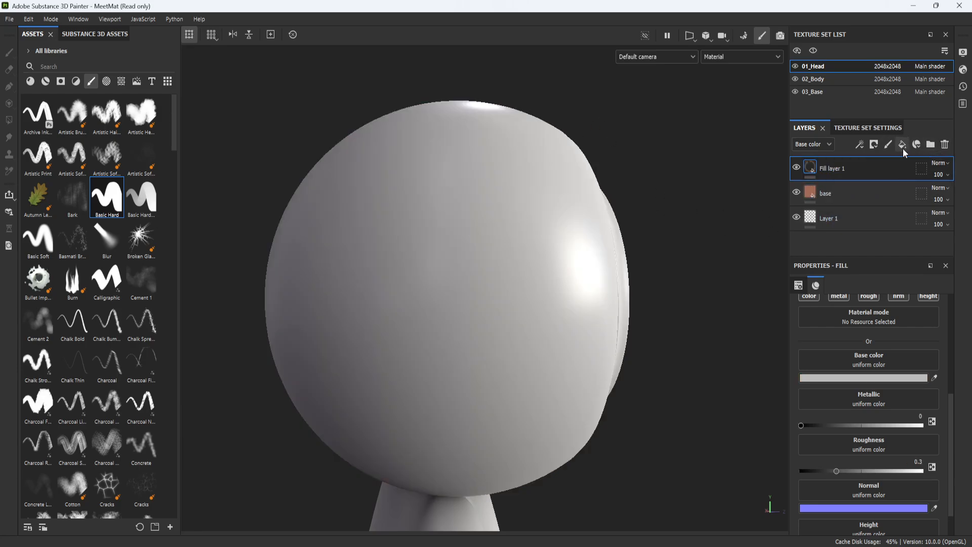
double_click(839, 169)
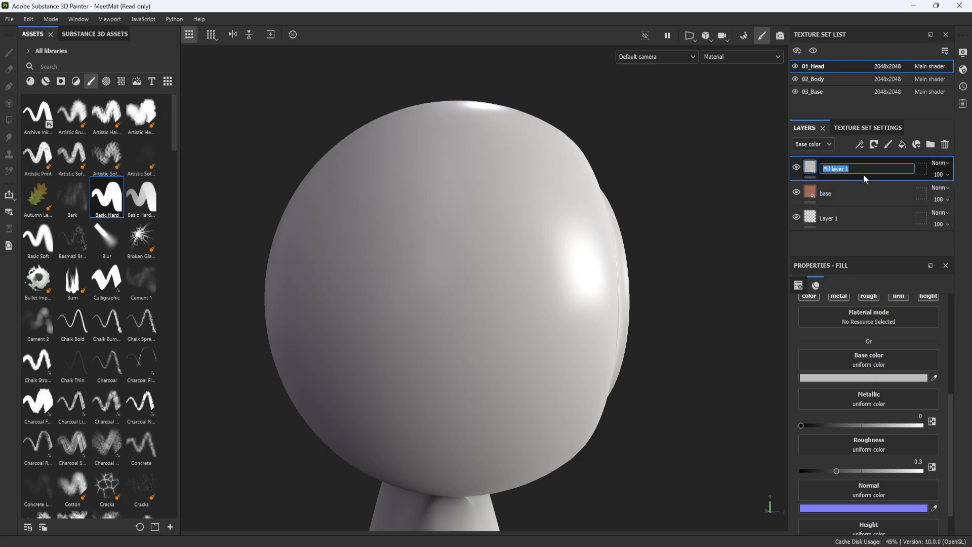
text(base overlay)
key(Return)
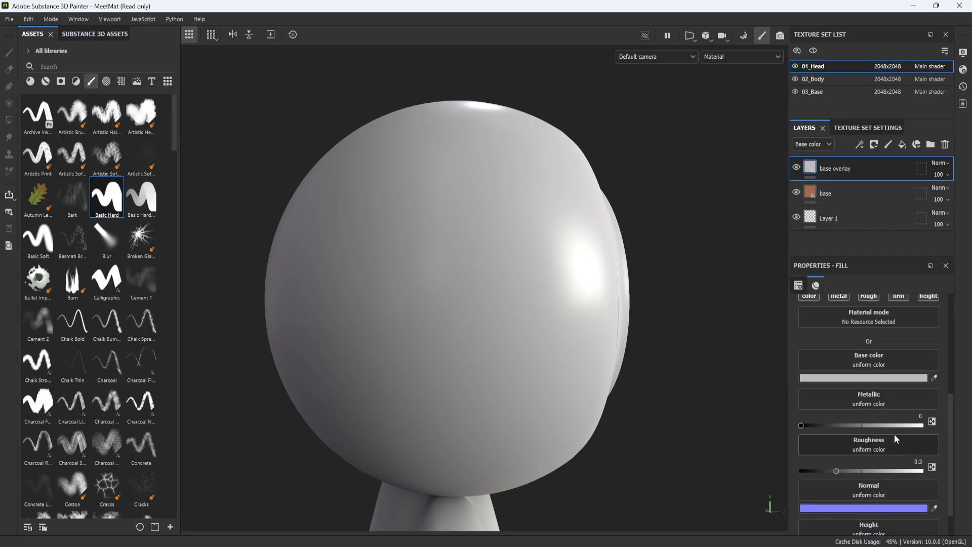
Set the base overlay layer's Metallic to 1 and turn off the normal and height channels on both fill layers
scroll(876, 370, up, 2)
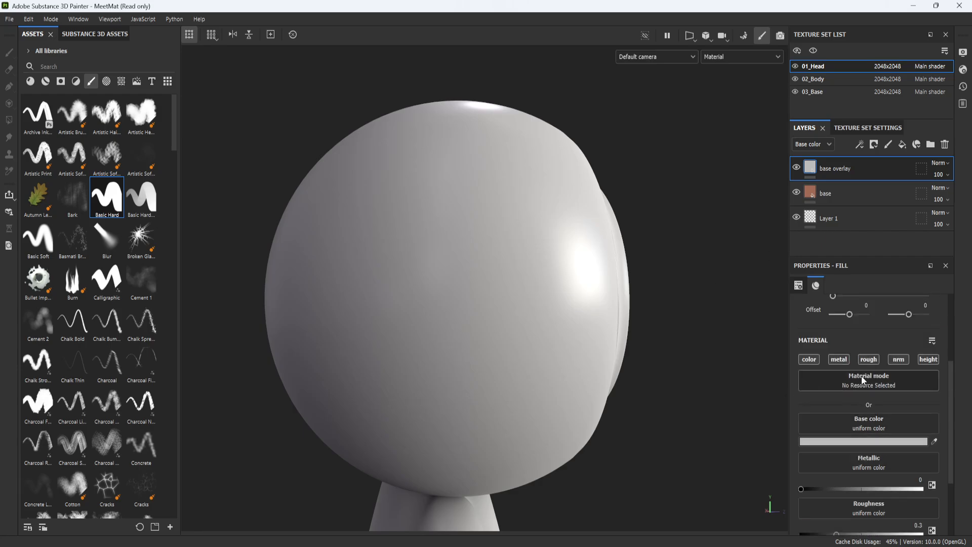
click(839, 360)
click(838, 359)
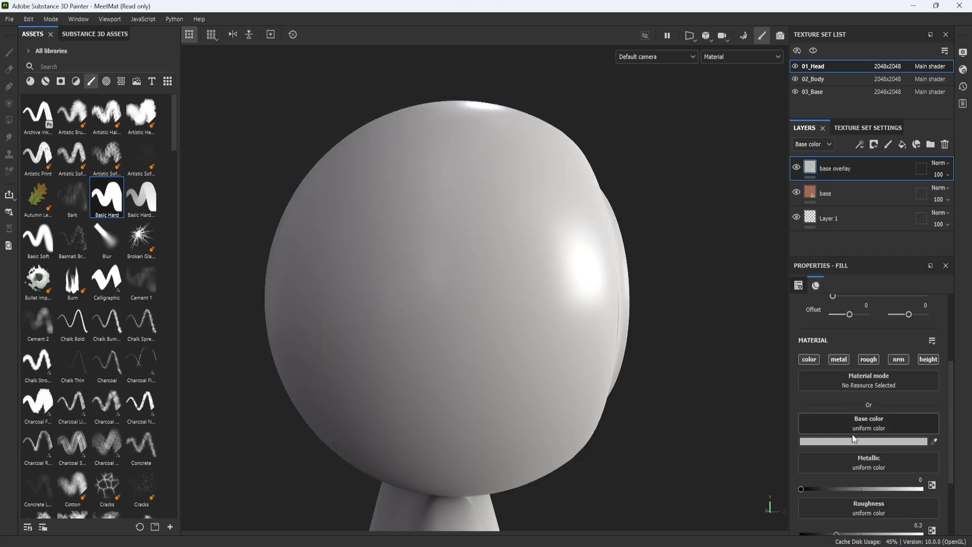
drag(801, 489, 946, 486)
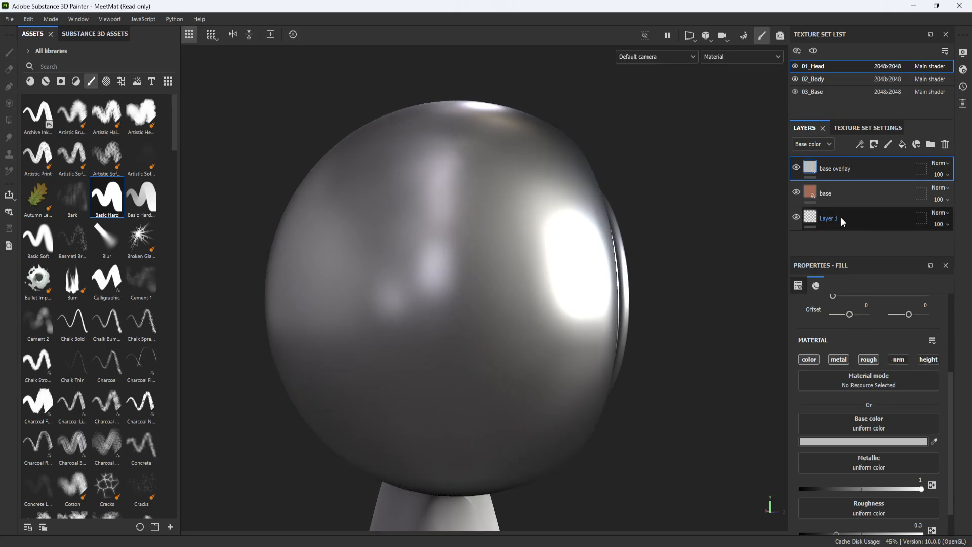
click(843, 194)
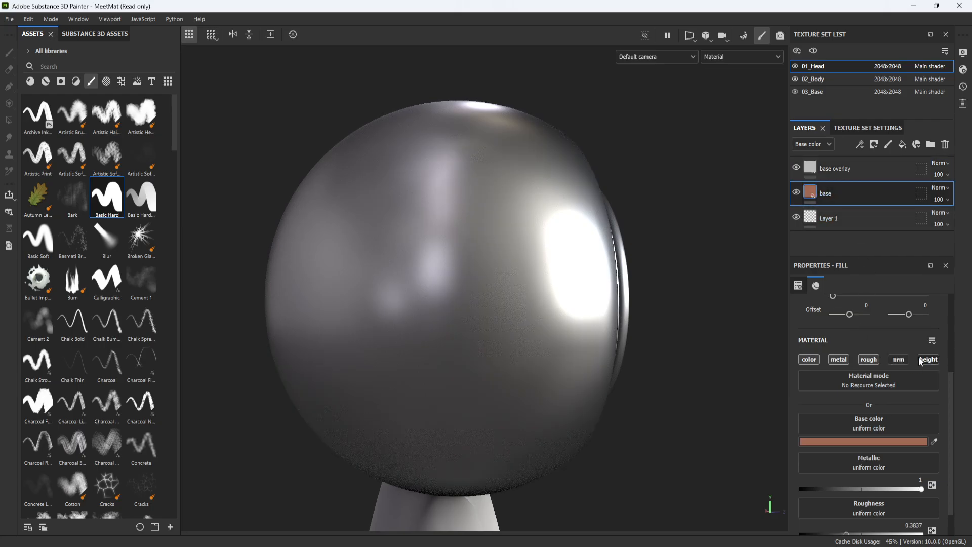
scroll(892, 409, down, 2)
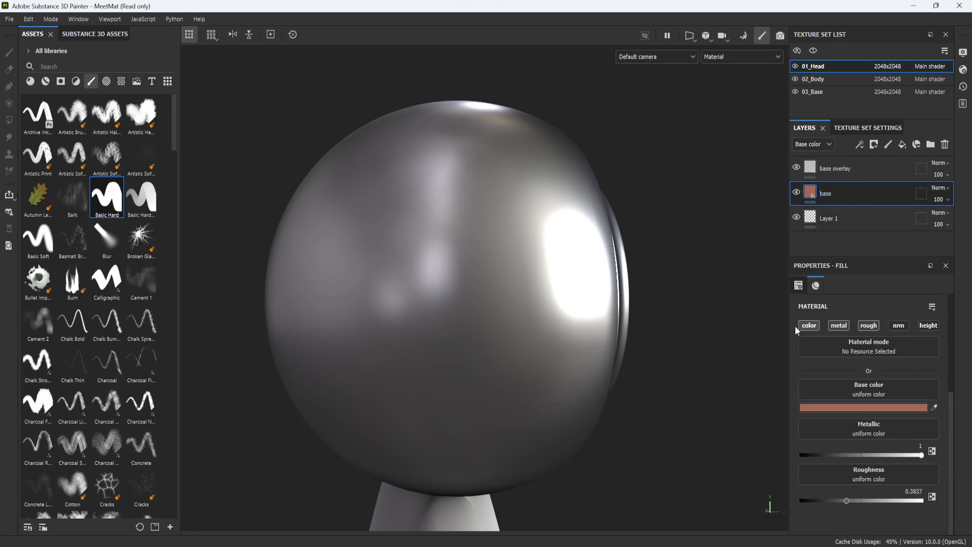
Sample a paler, more muted copper brown as the base overlay layer's base color
click(864, 169)
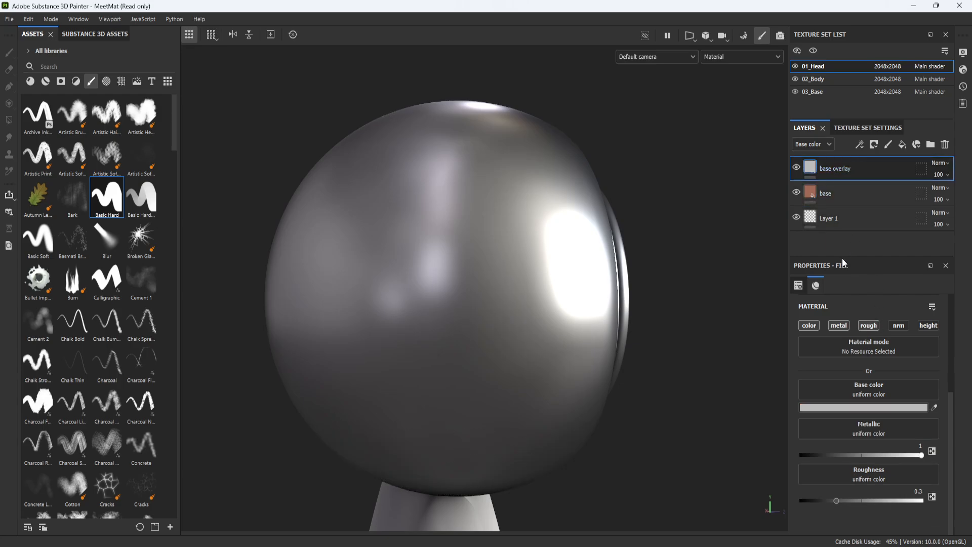
click(935, 407)
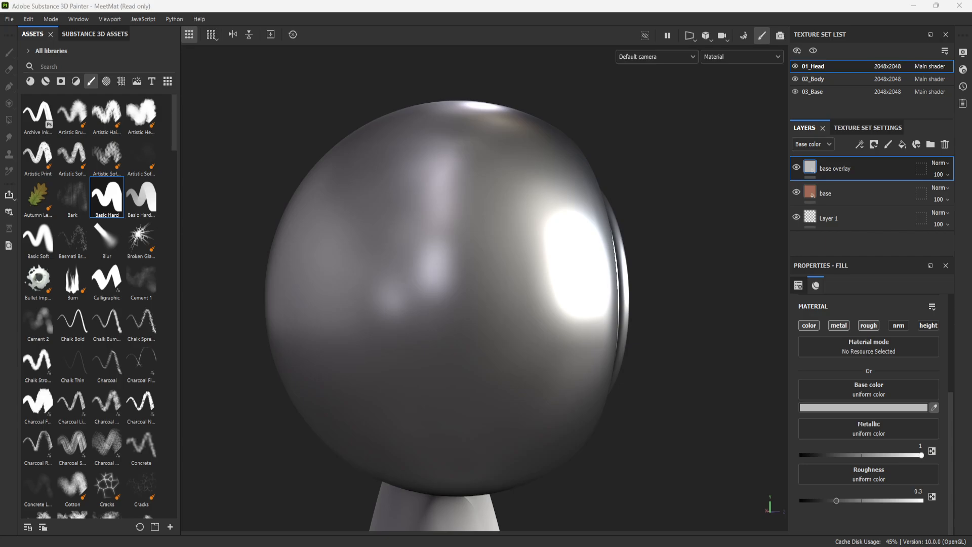
click(694, 250)
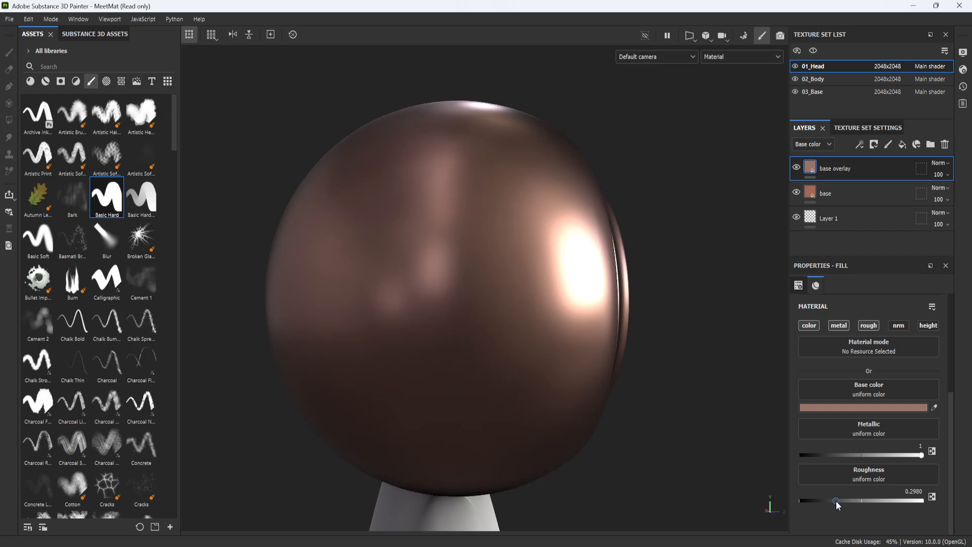
Test a Roughness of 0 on the base overlay layer and settle on 0.4816
drag(837, 500, 779, 505)
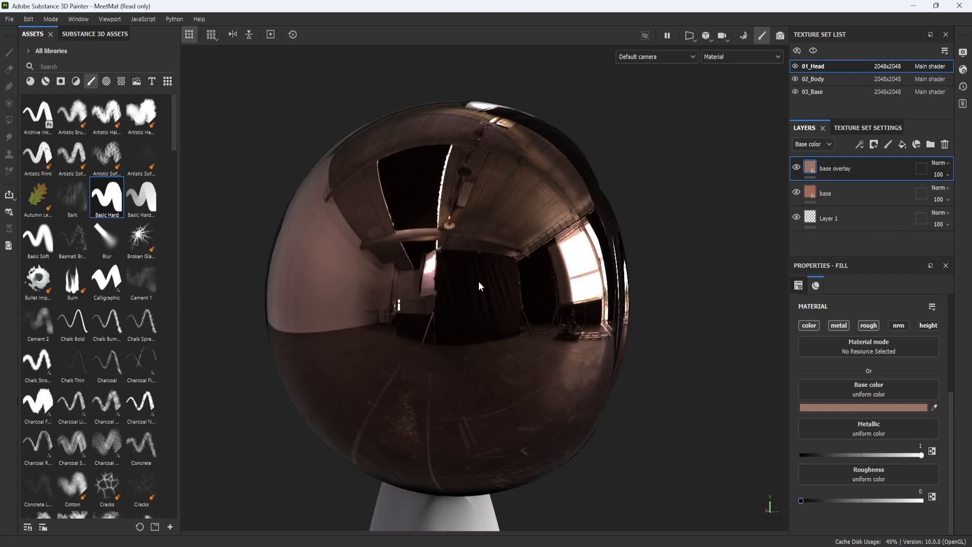
alt+drag(478, 286, 350, 145)
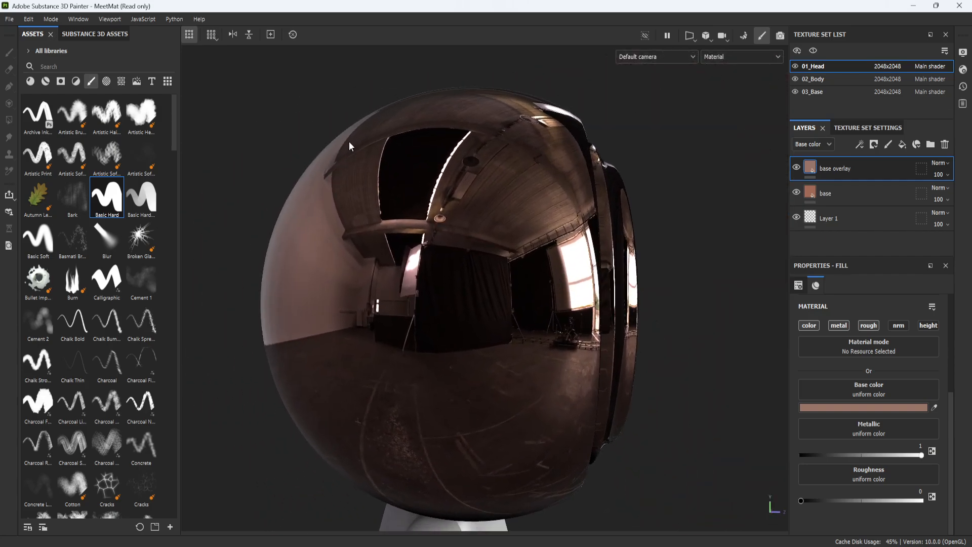
drag(801, 503, 858, 502)
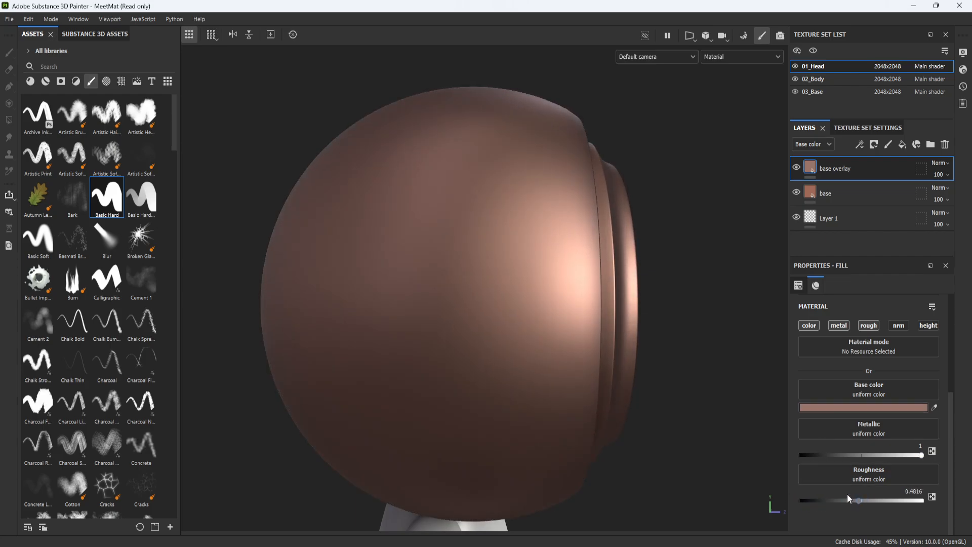
alt+drag(644, 329, 528, 233)
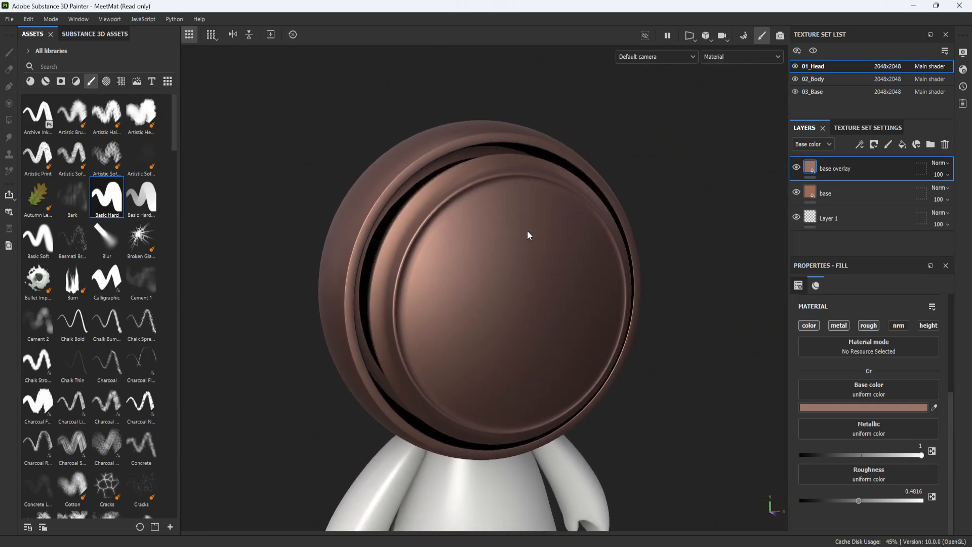
Toggle the base overlay layer's visibility to compare its look with the base layer beneath
click(796, 169)
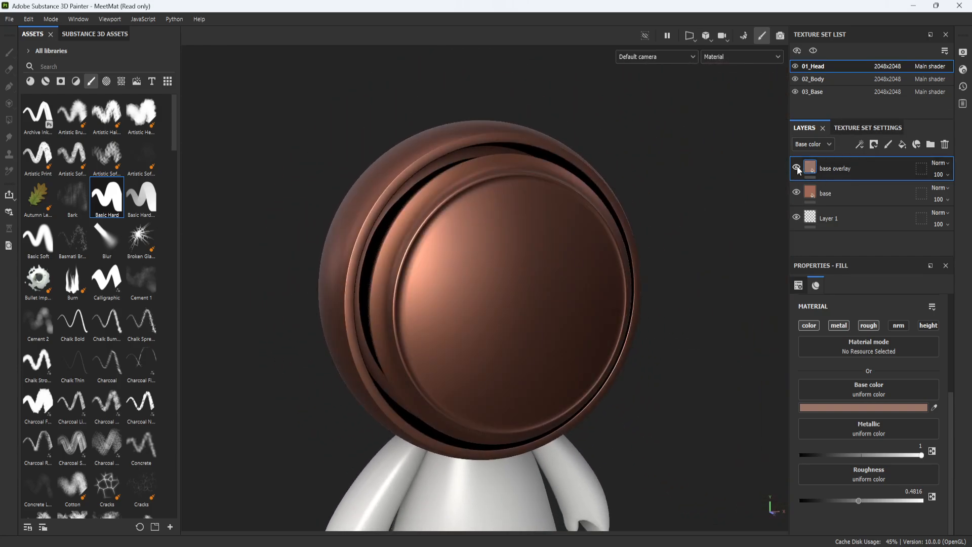
click(797, 168)
click(797, 168)
click(797, 168)
alt+drag(440, 209, 494, 293)
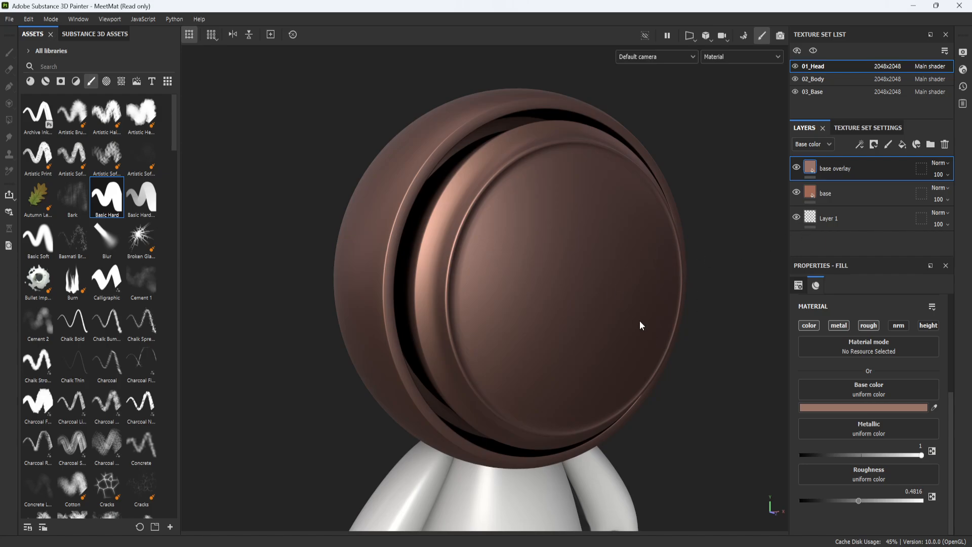
Add a white mask to the base overlay layer and add a fill effect to that mask
right_click(889, 172)
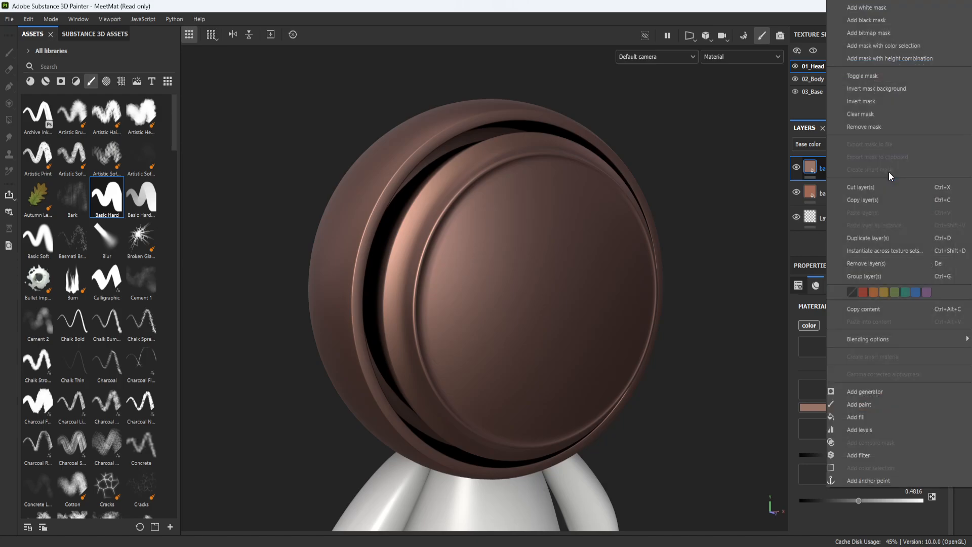
click(898, 9)
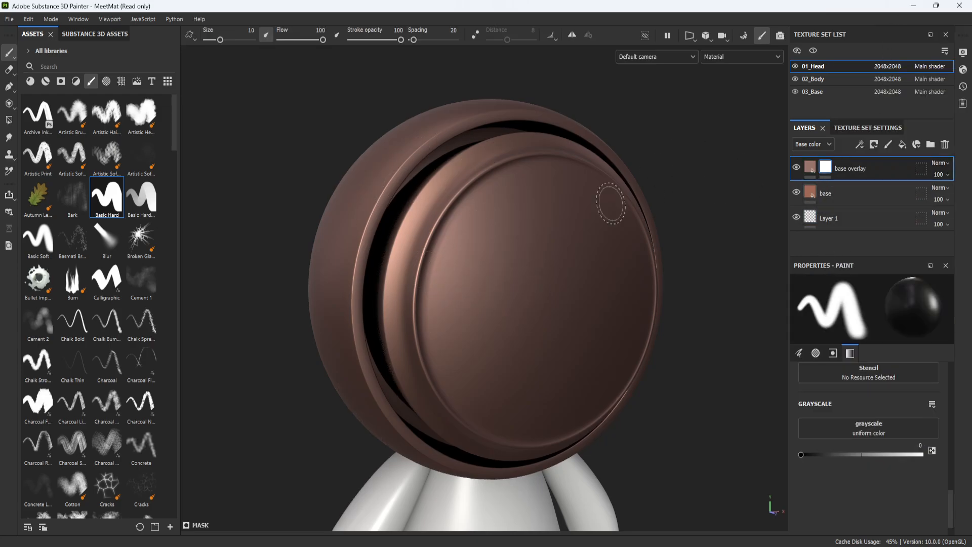
right_click(826, 170)
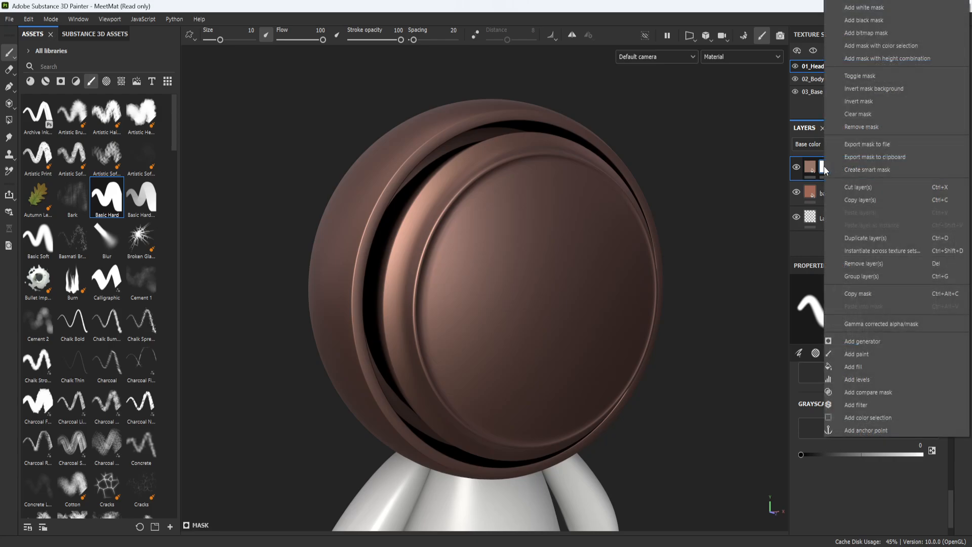
click(890, 367)
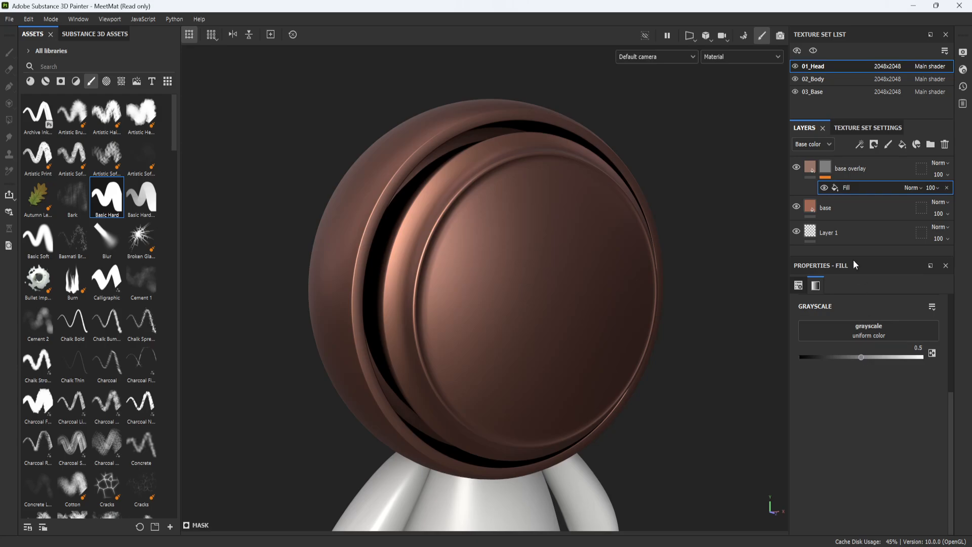
Search the mask fill's grayscale resources for spots, apply BnW Spots 3, and inspect the color variation on the head
mouse_move(862, 358)
mouse_down()
mouse_move(944, 355)
mouse_move(612, 378)
mouse_move(962, 396)
mouse_move(727, 382)
mouse_move(862, 372)
mouse_up()
click(873, 330)
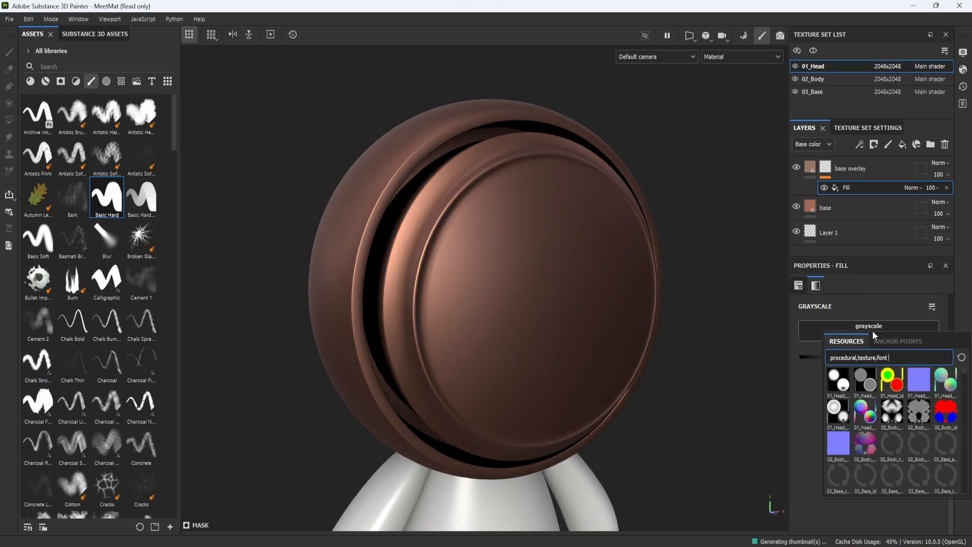
drag(893, 357, 711, 368)
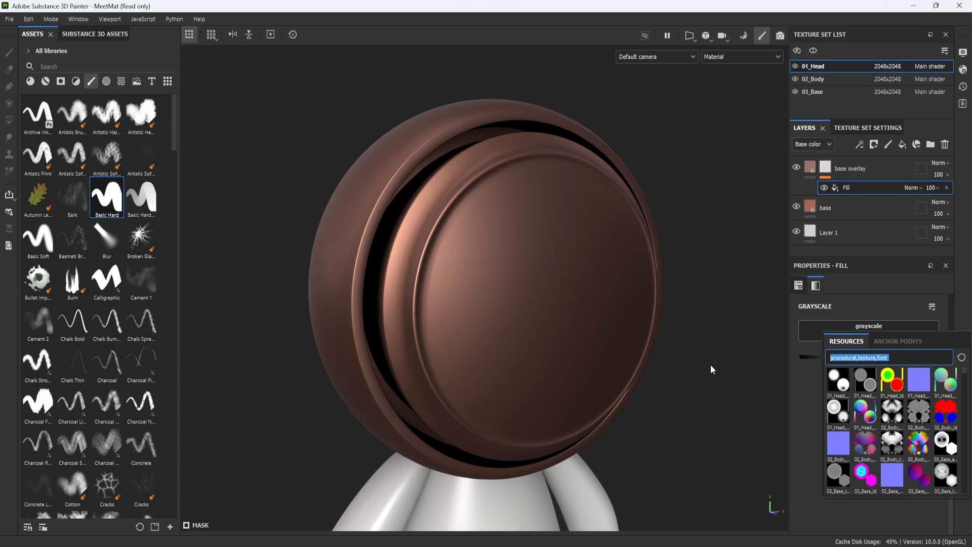
text(spots)
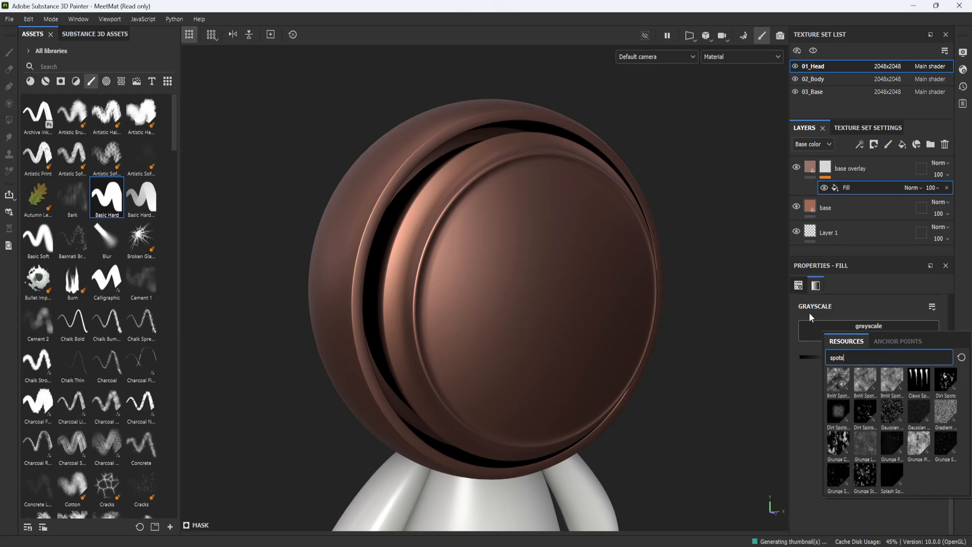
click(892, 384)
alt+middle_drag(580, 284, 601, 295)
alt+drag(601, 296, 410, 249)
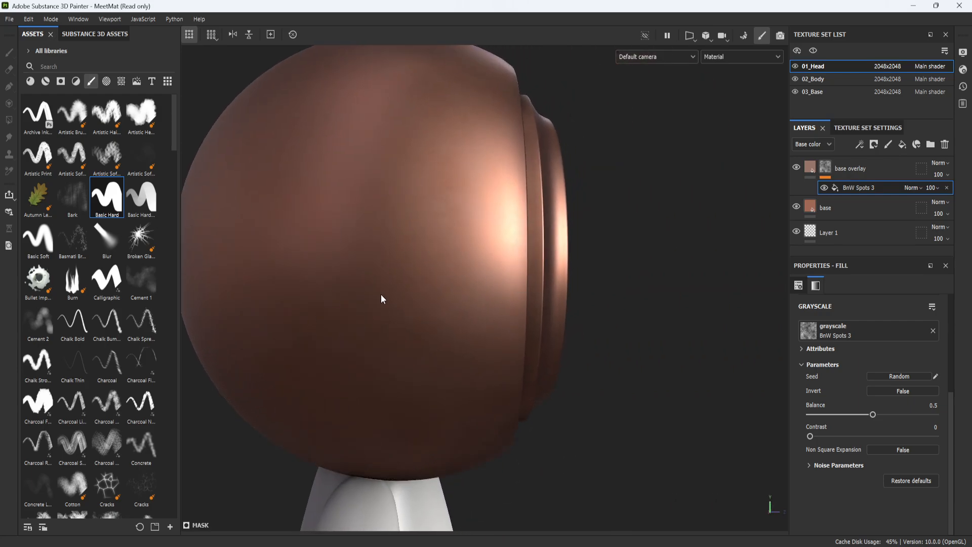
alt+drag(382, 299, 624, 354)
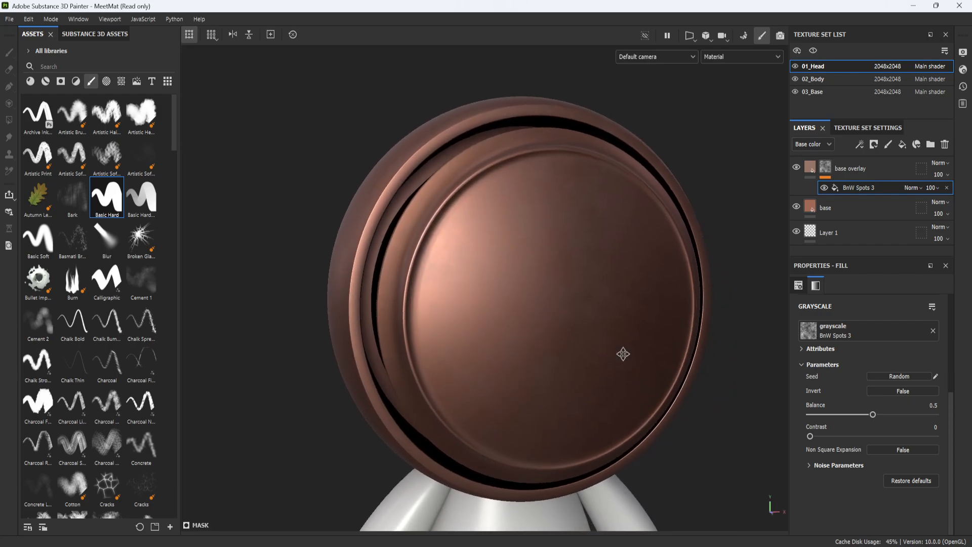
scroll(594, 376, up, 3)
scroll(563, 320, down, 5)
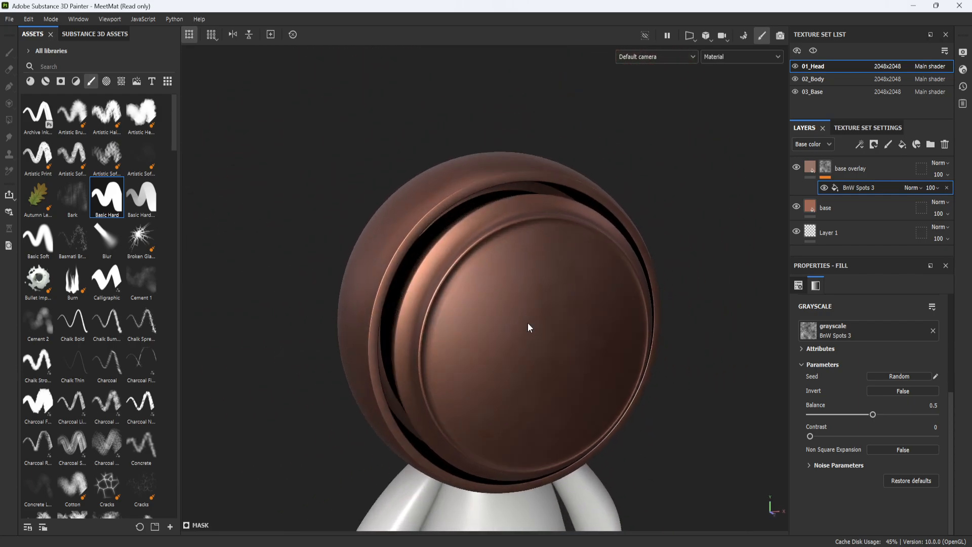
alt+drag(530, 325, 502, 272)
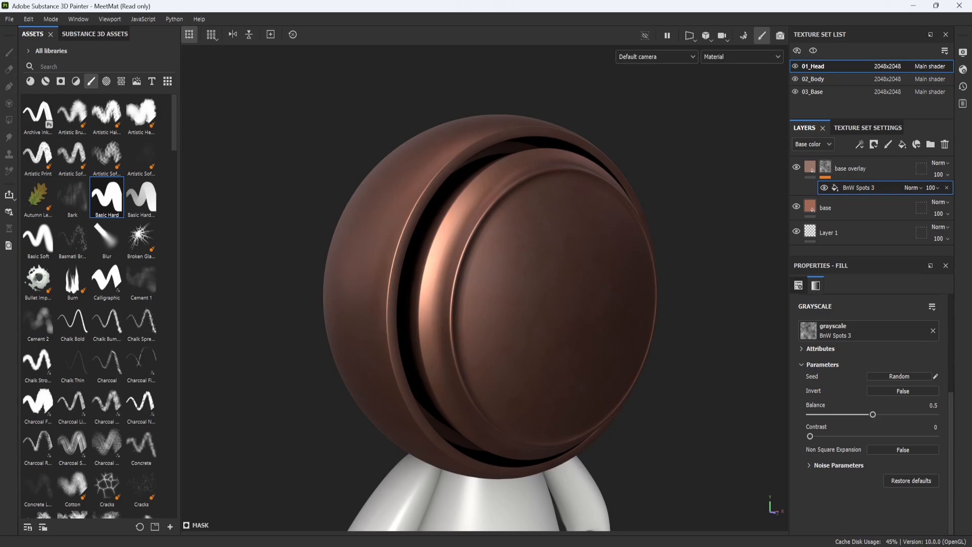
Add a fill layer above the existing base overlay layer and name it base overlay
click(891, 170)
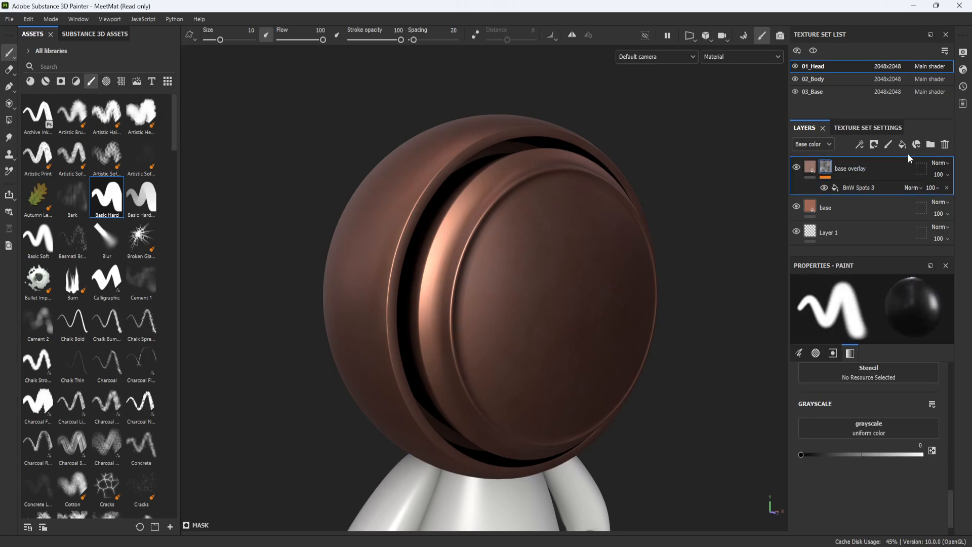
click(901, 144)
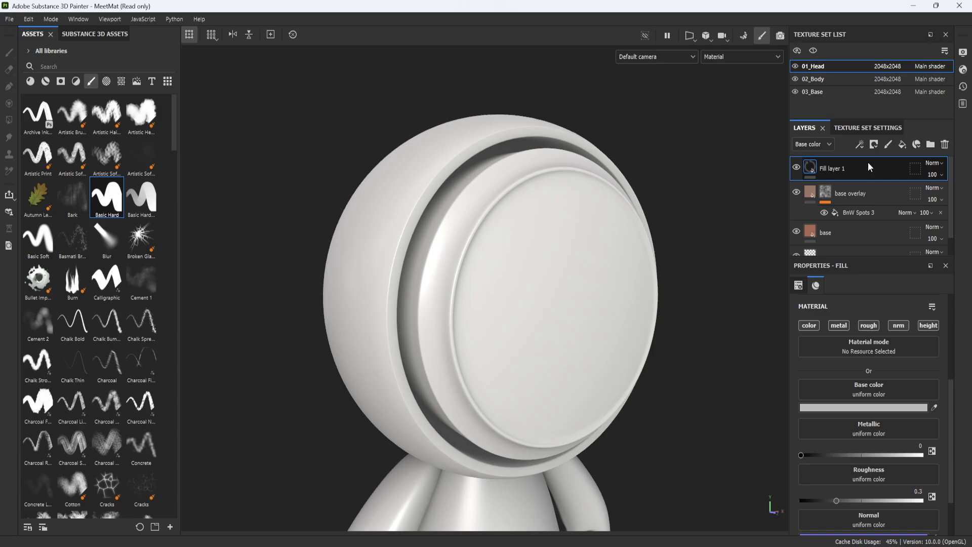
double_click(840, 170)
text(b)
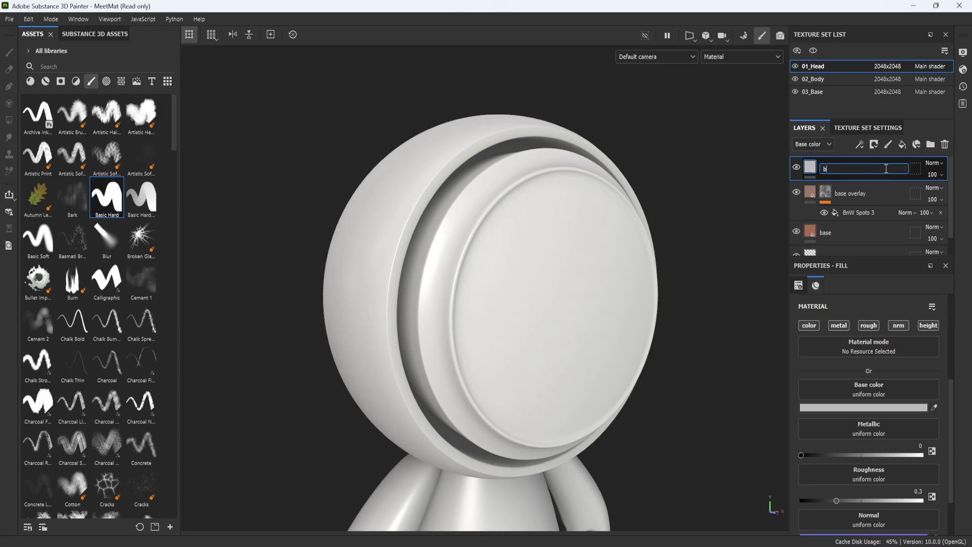
text(ase overlay)
key(Return)
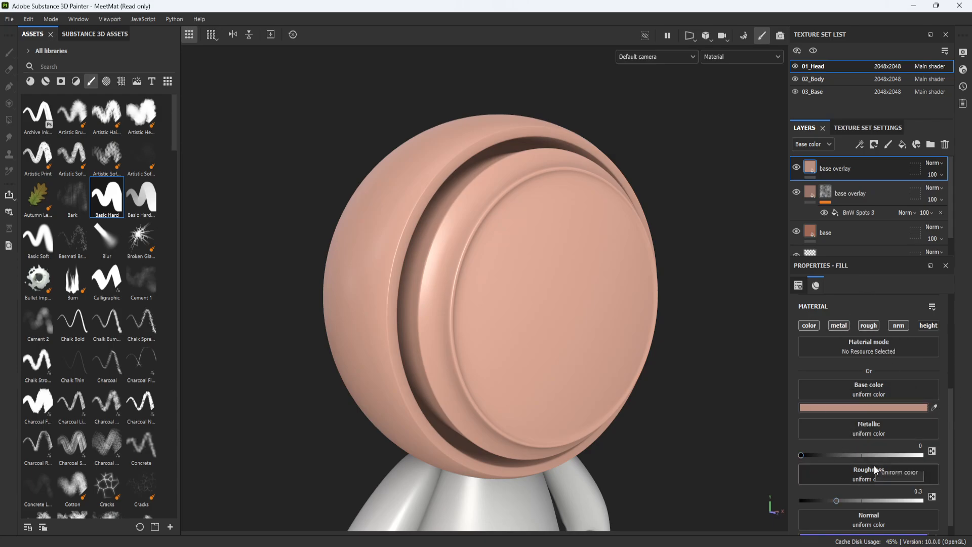
Set the new top overlay's Metallic to 1 and Roughness to 0.1551, and add a white mask to the layer
drag(798, 454, 943, 458)
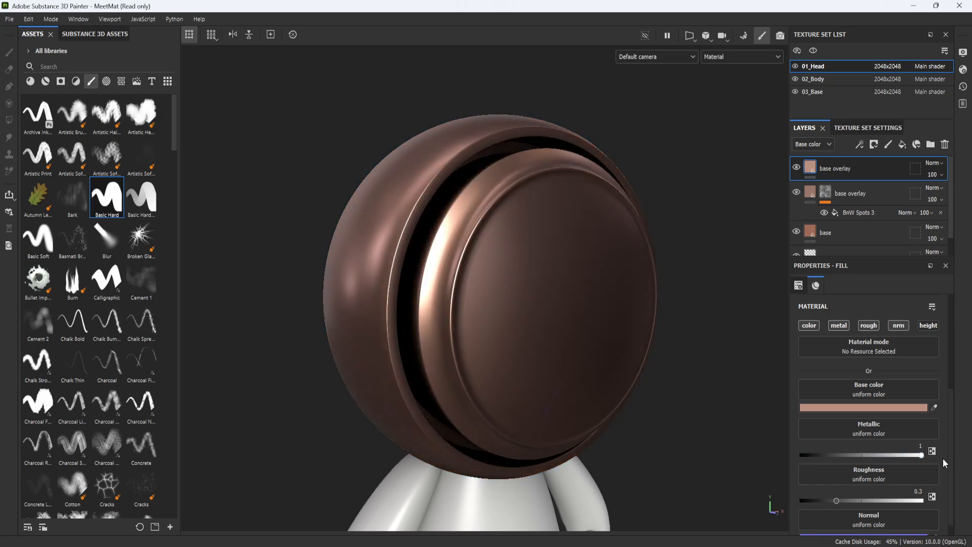
drag(837, 501, 818, 502)
right_click(871, 167)
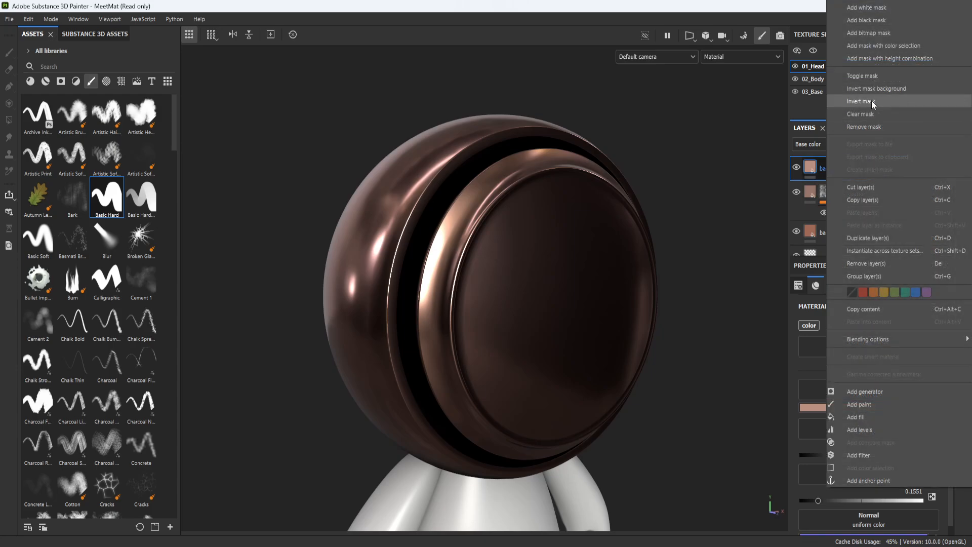
click(876, 8)
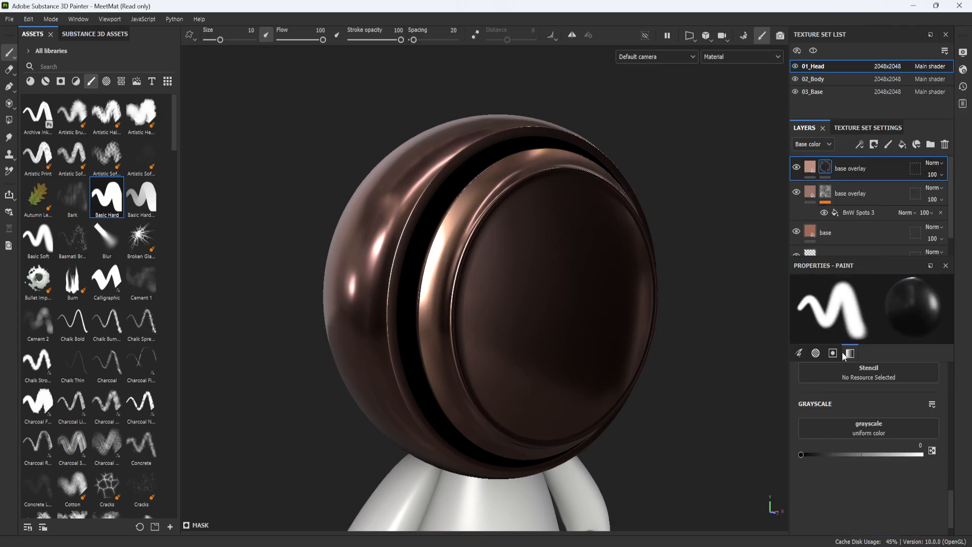
Add a fill effect to the top overlay's mask and apply the BnW Spots 1 grayscale resource to it
click(856, 427)
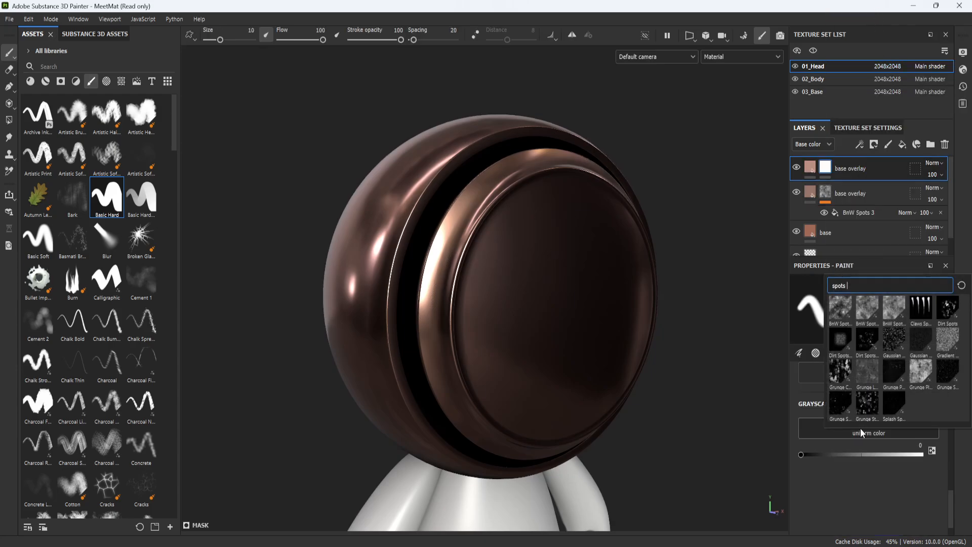
click(834, 308)
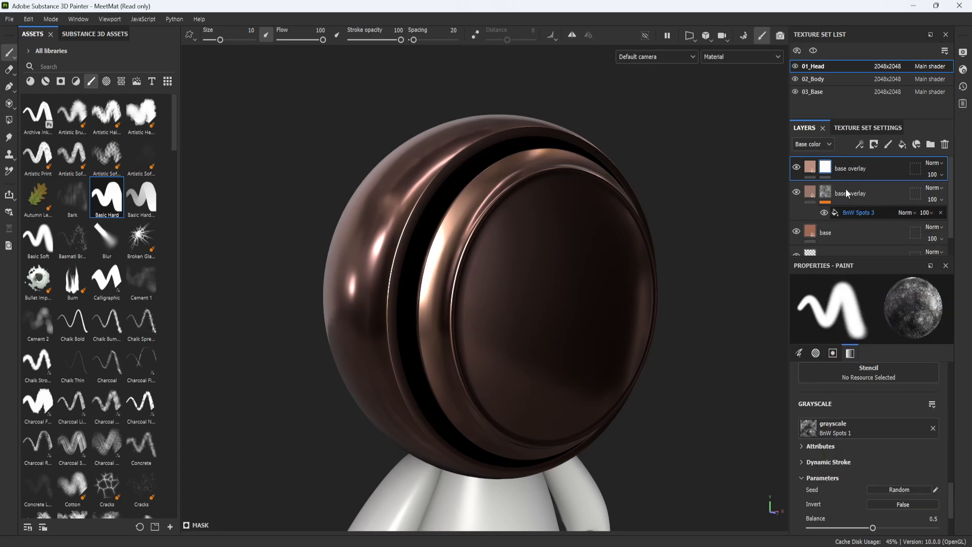
right_click(828, 172)
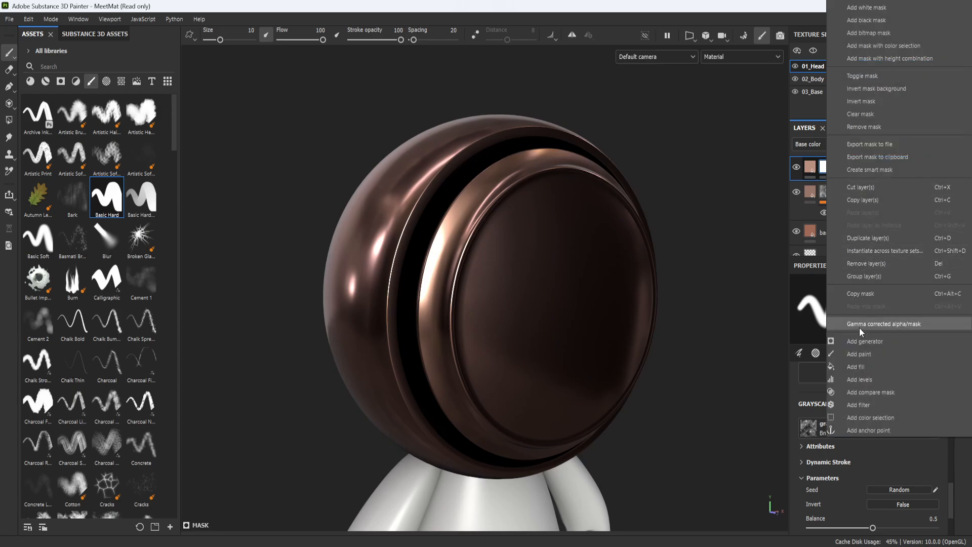
click(866, 365)
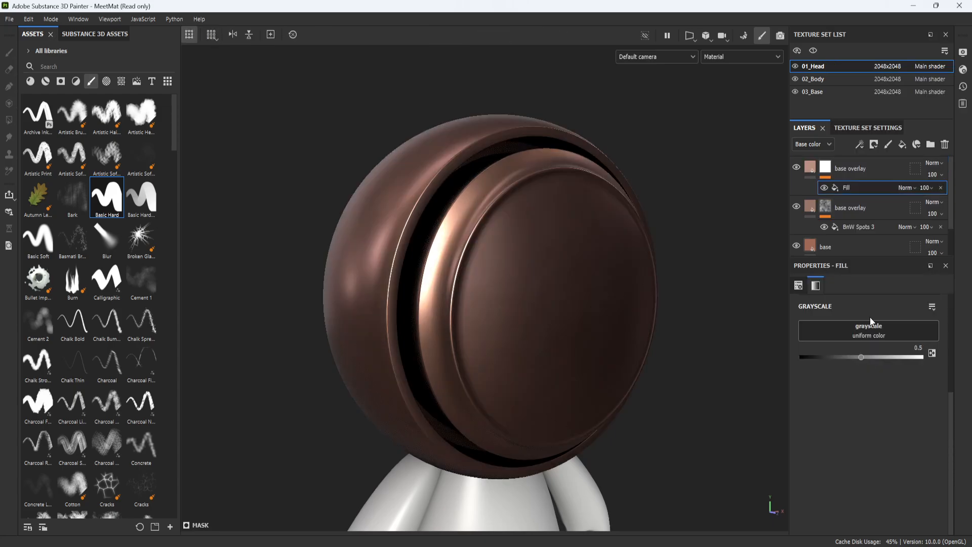
click(858, 329)
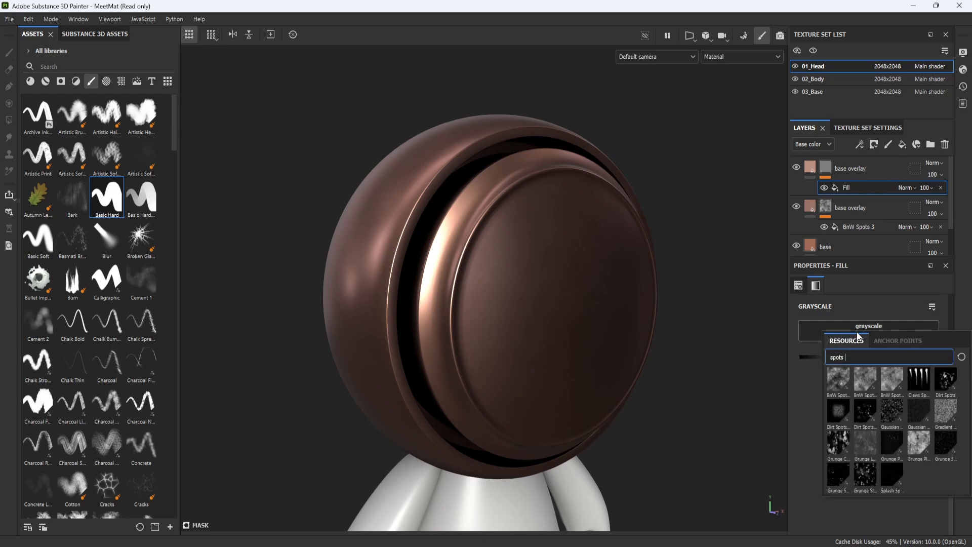
click(839, 384)
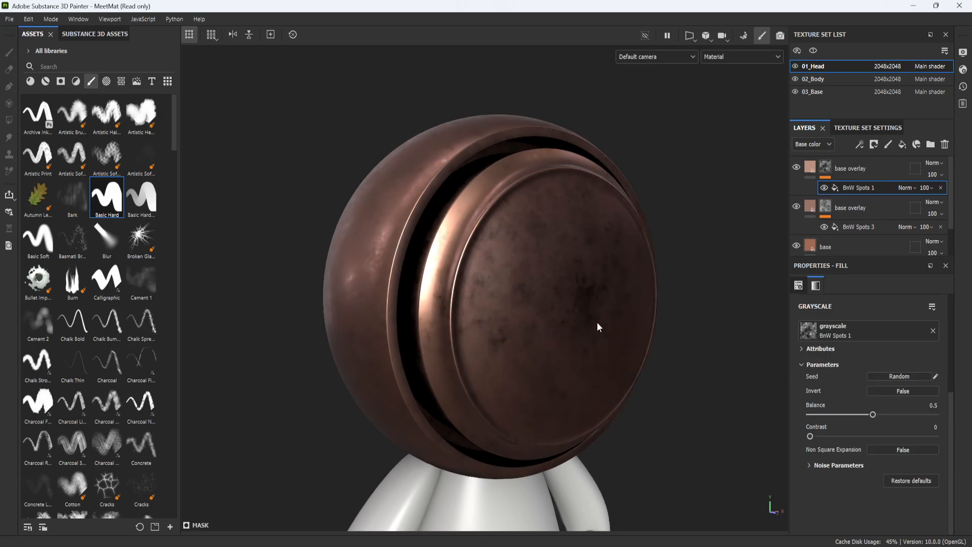
Set the top overlay's material Roughness to 0.2694 and inspect the spotted finish on the head
alt+drag(597, 322, 643, 254)
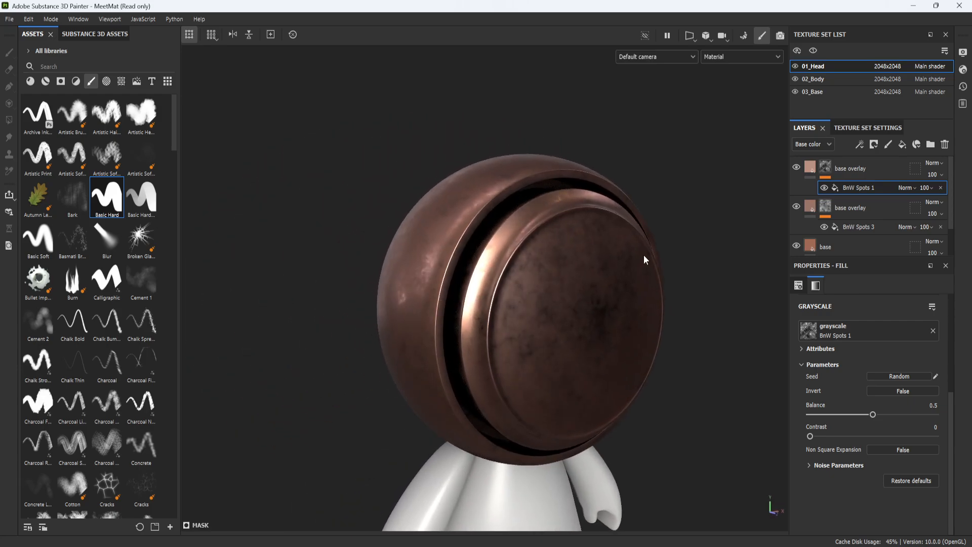
click(809, 167)
mouse_move(818, 502)
mouse_down()
mouse_move(845, 498)
mouse_move(833, 498)
mouse_up()
alt+drag(630, 360, 599, 346)
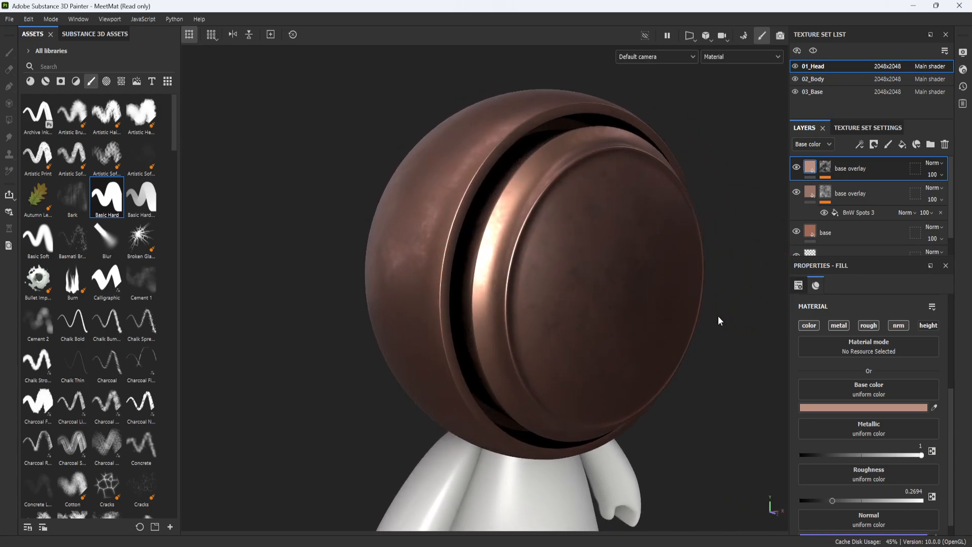
Add a fill layer directly above the base layer and rename the BnW Spots 3 overlay as base overlay mid
click(877, 231)
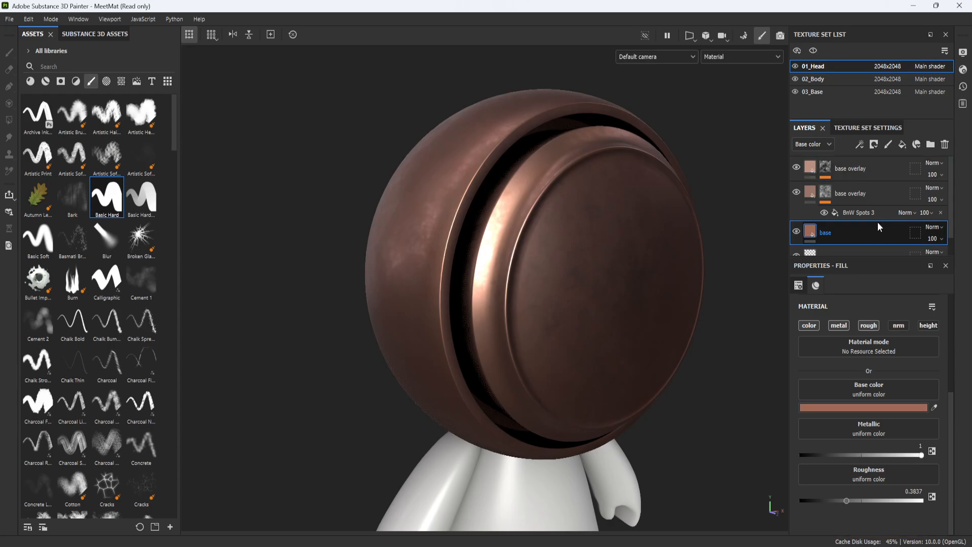
click(902, 144)
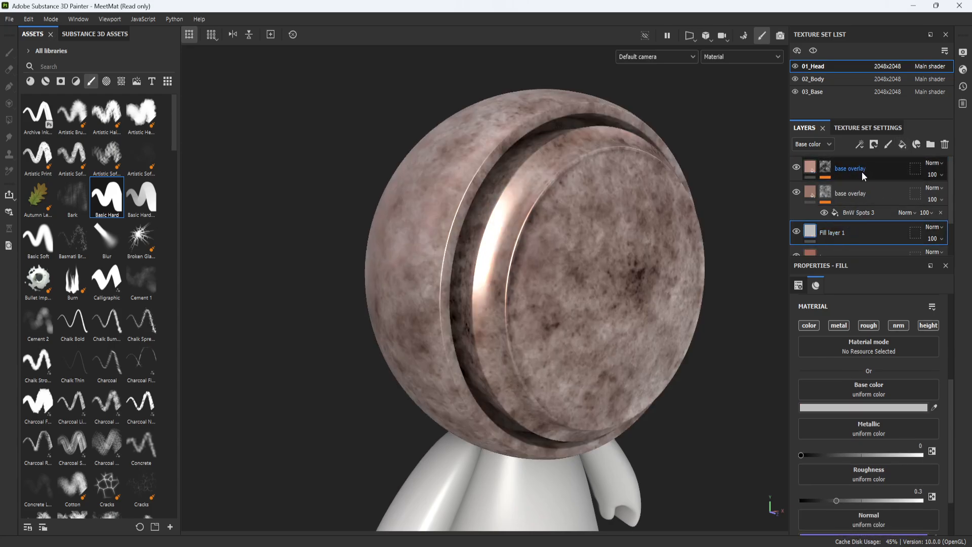
double_click(862, 196)
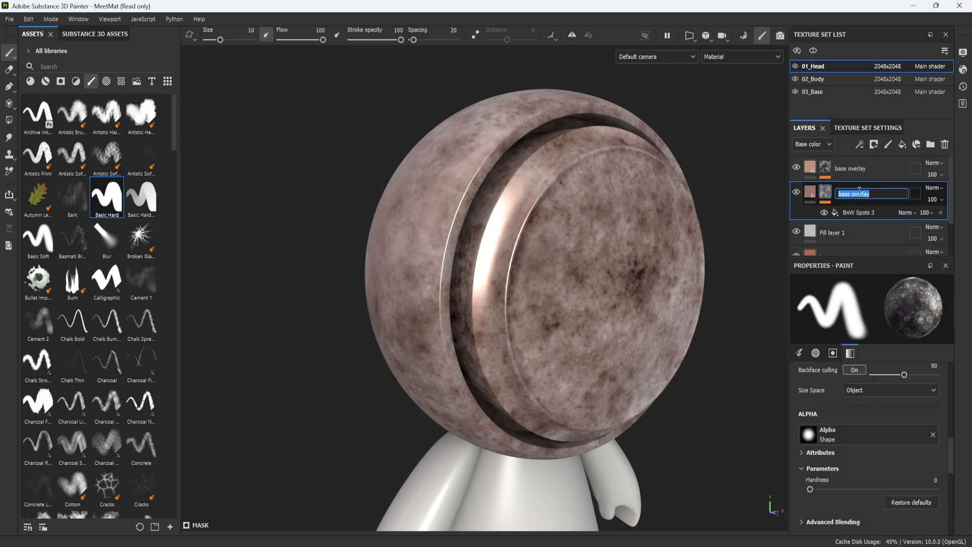
click(859, 194)
key(Return)
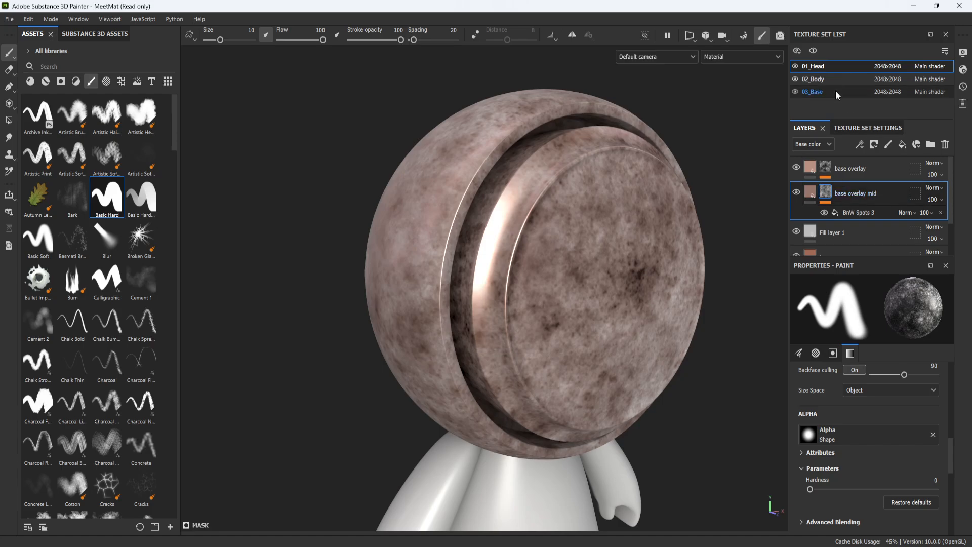
Rename the topmost overlay layer as base overlay light
double_click(860, 169)
key(End)
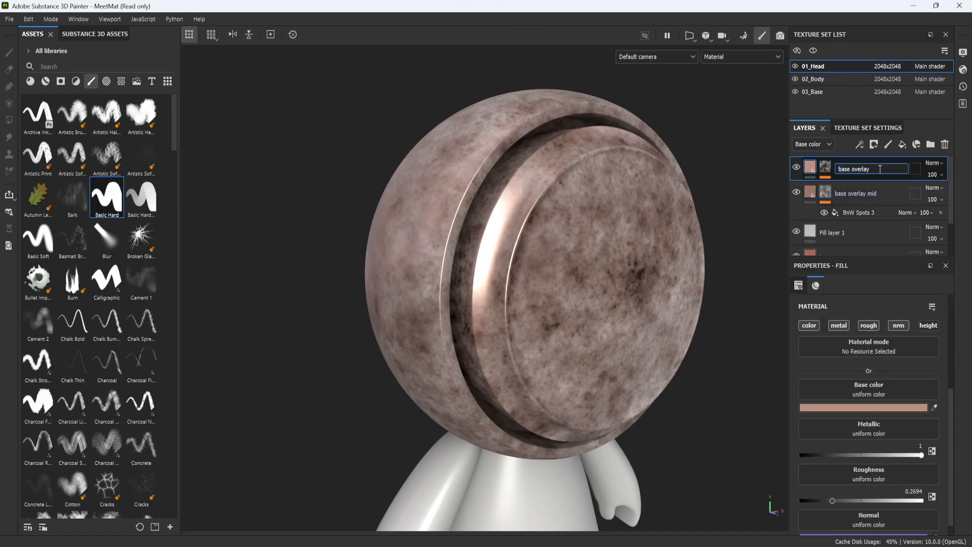
text(light)
key(Return)
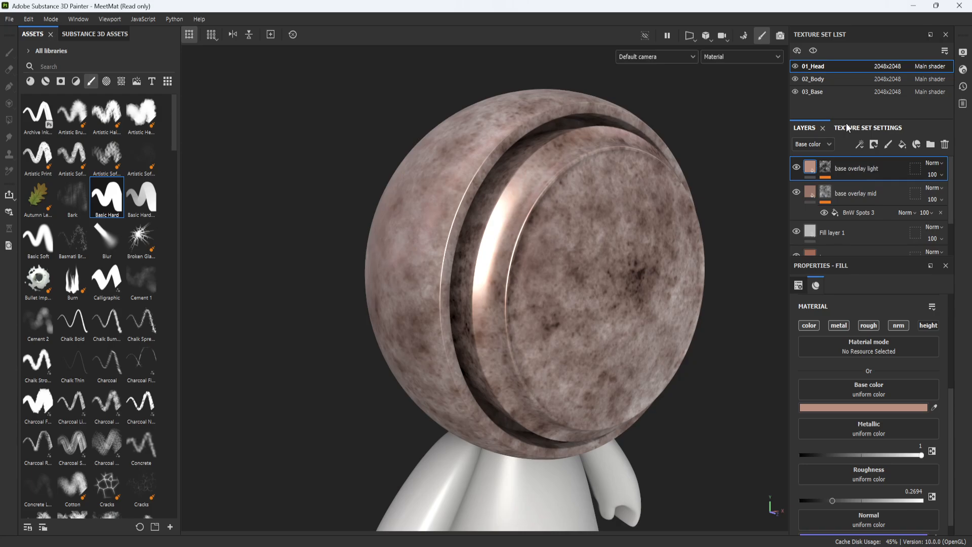
Rename Fill layer 1, just above the base layer, as base overlay dark
scroll(894, 227, down, 1)
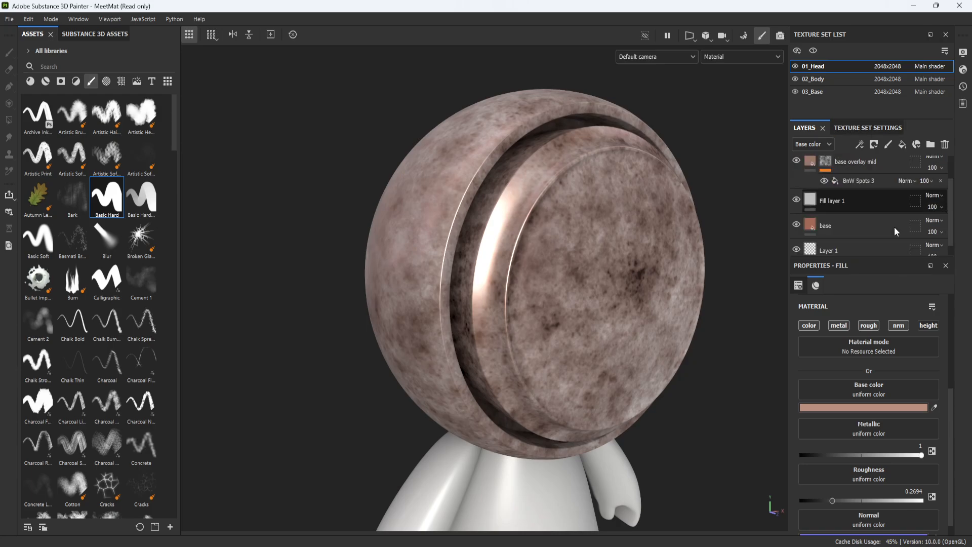
double_click(834, 199)
text(base o)
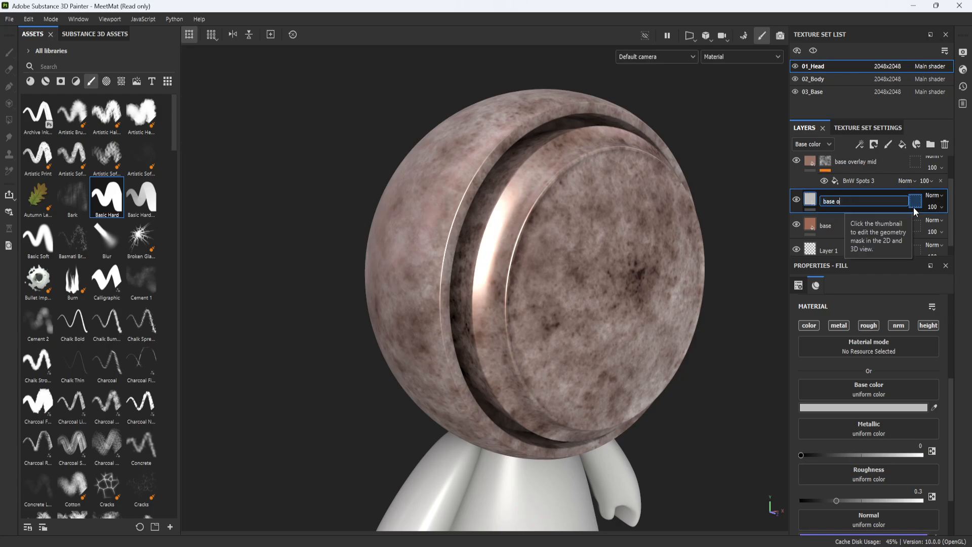
text(verlay dark)
key(Return)
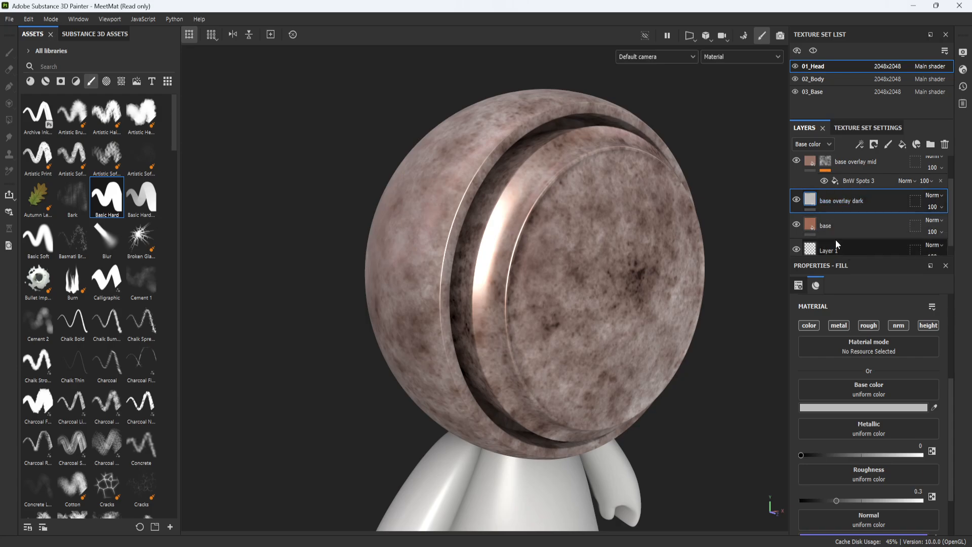
Turn off the normal and height channels of the base overlay dark layer and set its Metallic to 1
click(900, 325)
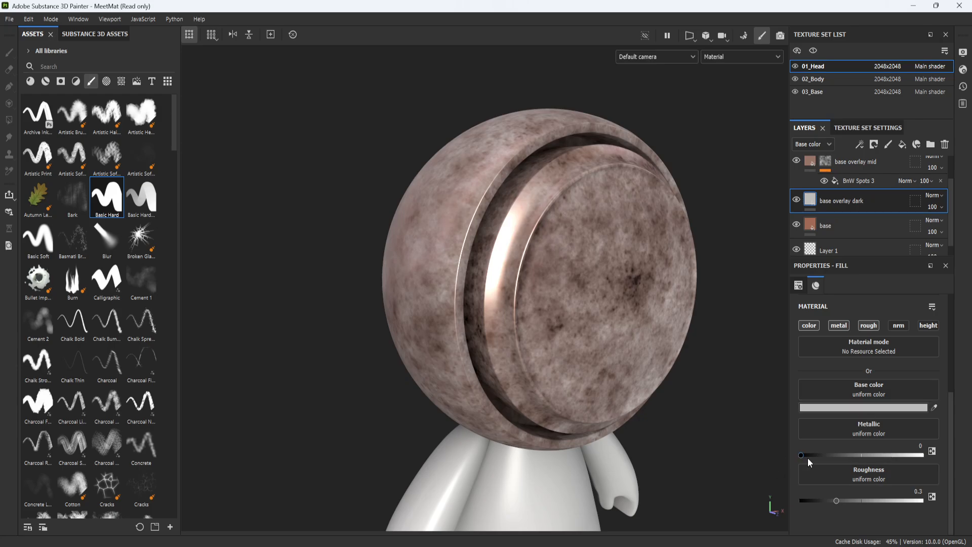
drag(801, 454, 959, 462)
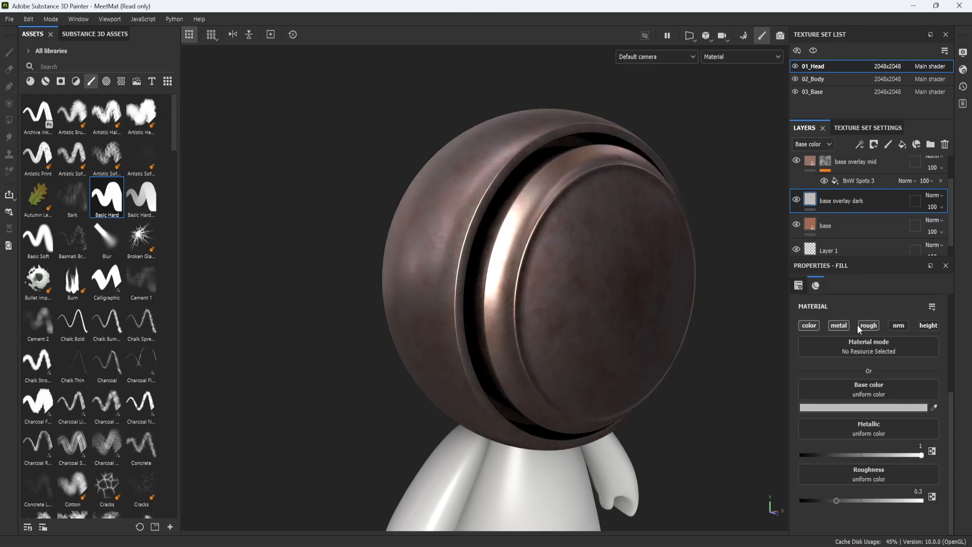
Sample the dark brown 653F29 as the base color of the base overlay dark layer and close the color picker
click(869, 406)
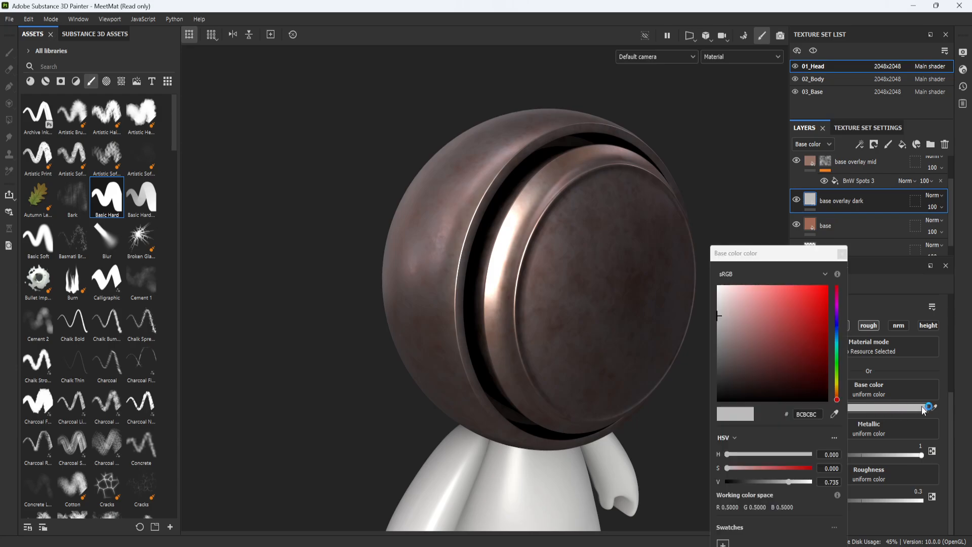
click(935, 407)
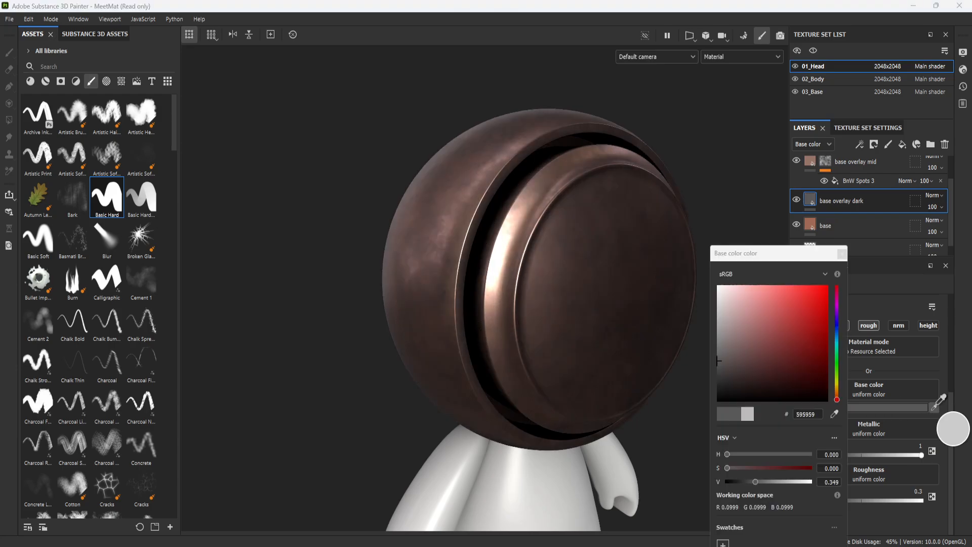
click(935, 405)
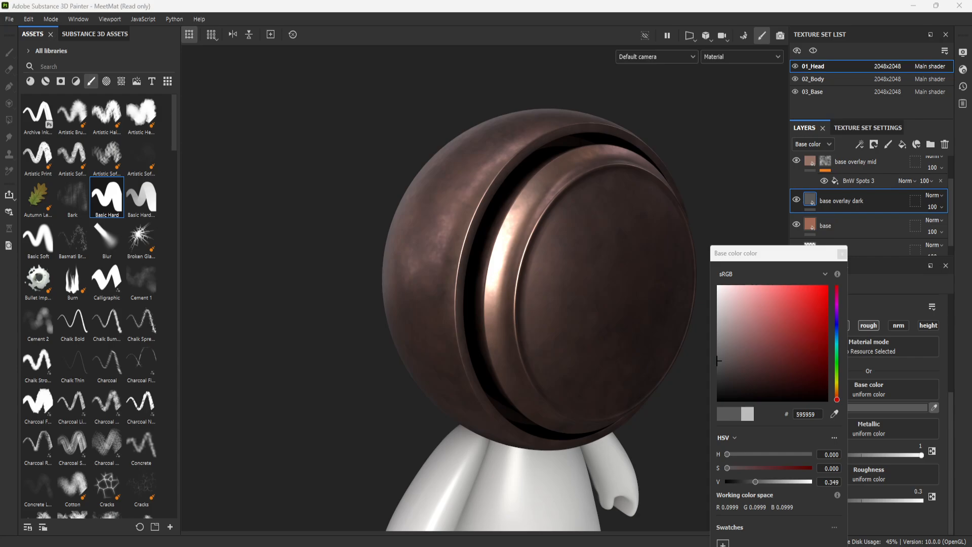
click(494, 330)
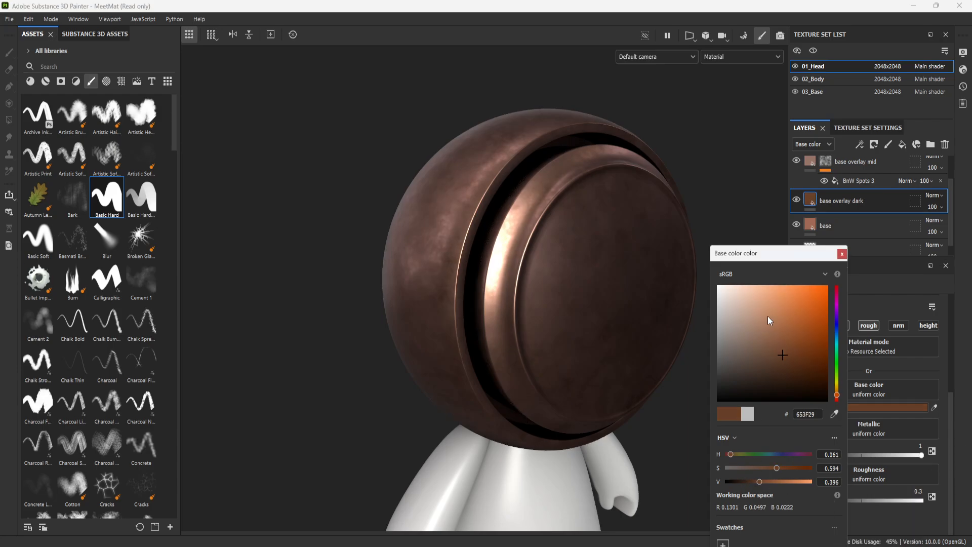
drag(768, 260, 721, 143)
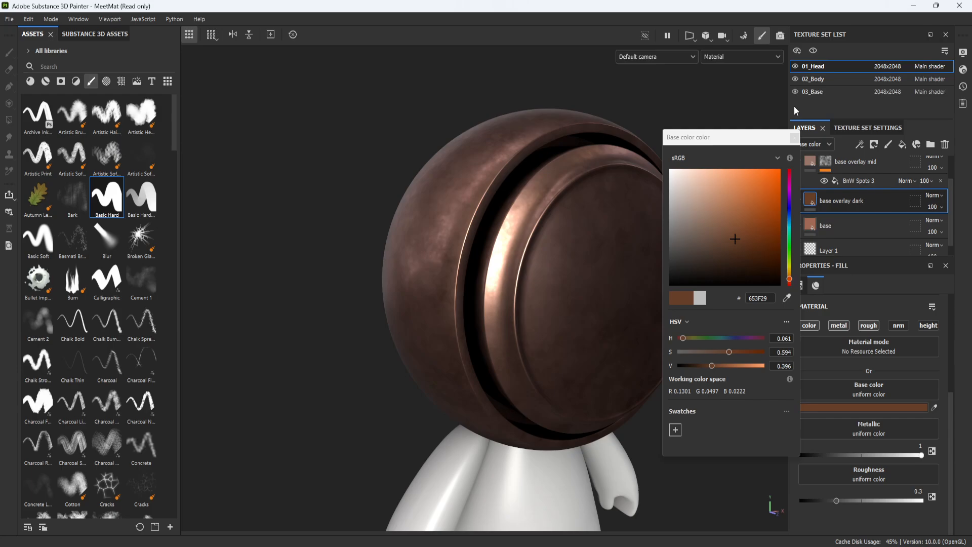
click(793, 138)
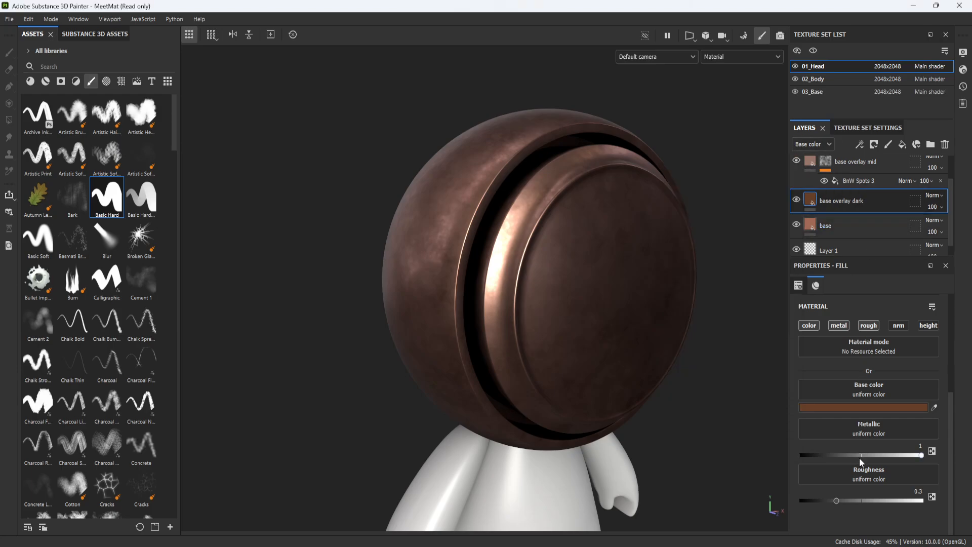
Add a white mask to the base overlay dark layer and fill it with the BnW Spots 3 texture
right_click(838, 205)
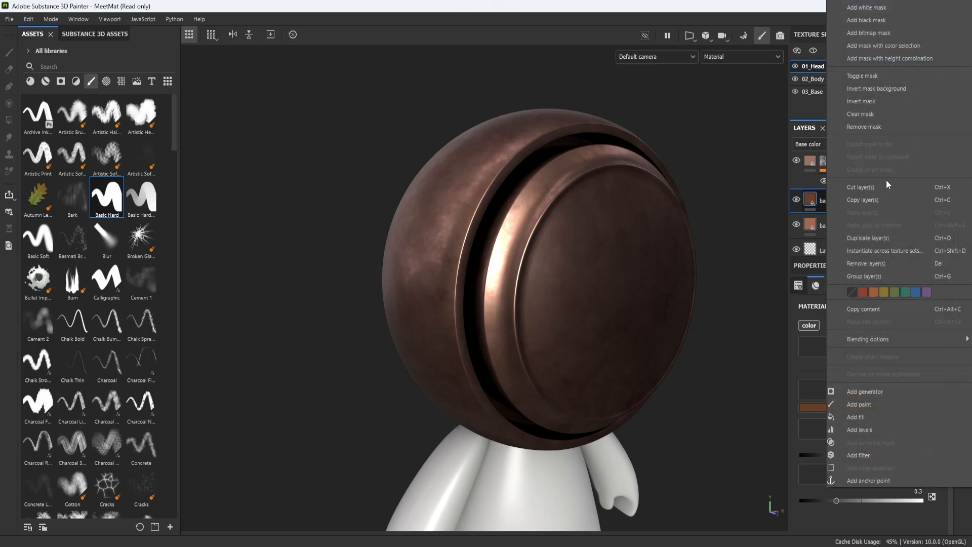
click(901, 8)
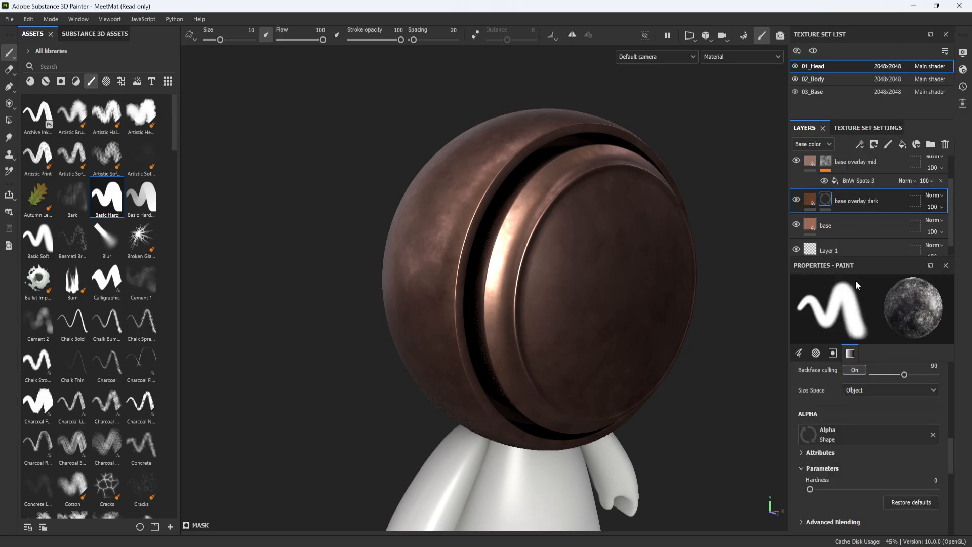
right_click(824, 200)
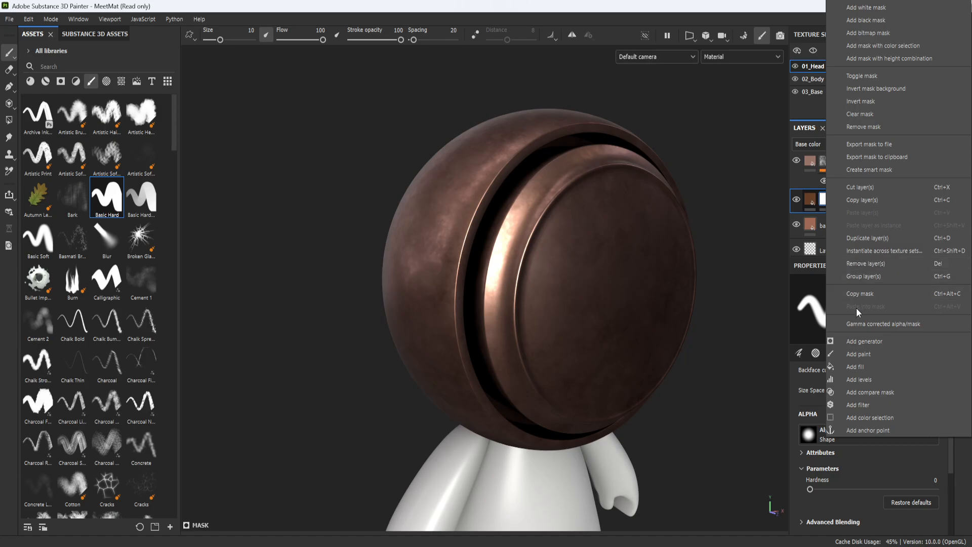
click(871, 366)
click(885, 339)
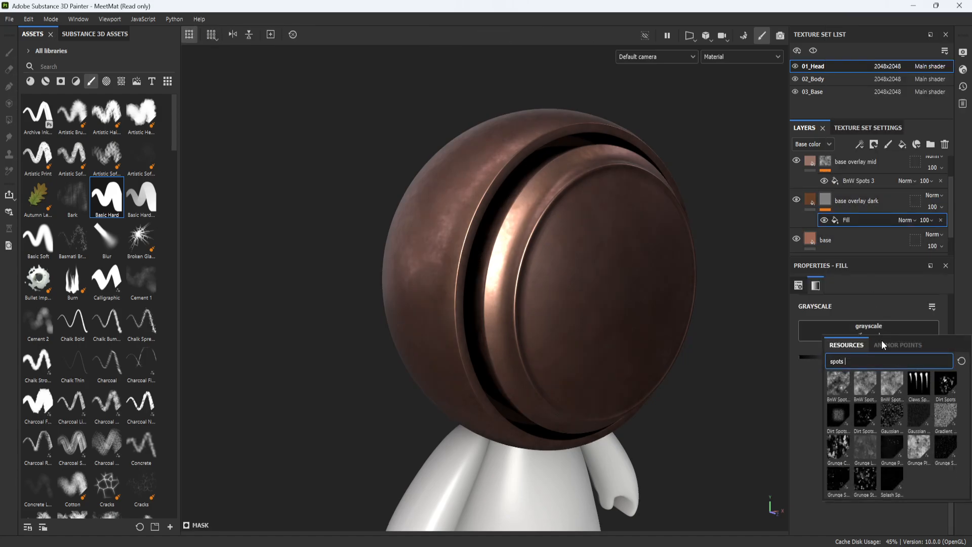
click(889, 388)
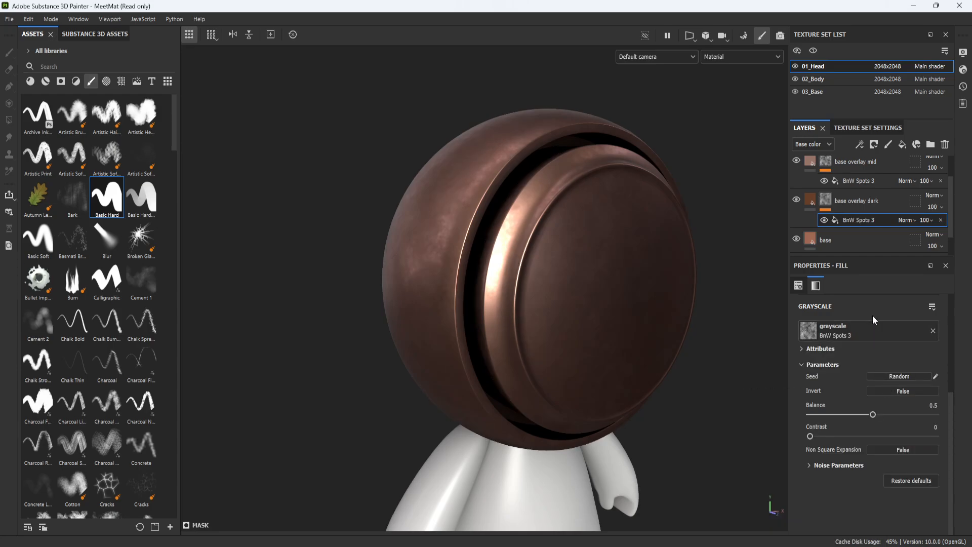
click(898, 204)
Examine the layer stack from base to base overlay light, switching layer visibility off and on to compare their effect on the head
mouse_move(633, 289)
alt+mouse_down()
mouse_move(542, 280)
mouse_move(473, 321)
mouse_move(694, 314)
mouse_move(487, 276)
mouse_move(504, 347)
mouse_move(406, 350)
mouse_move(417, 401)
mouse_move(474, 354)
mouse_move(502, 400)
mouse_move(495, 351)
mouse_move(497, 395)
mouse_move(338, 288)
mouse_move(548, 193)
mouse_move(670, 282)
mouse_move(636, 221)
mouse_move(416, 287)
mouse_move(514, 319)
mouse_move(518, 350)
alt+mouse_up()
scroll(833, 203, up, 1)
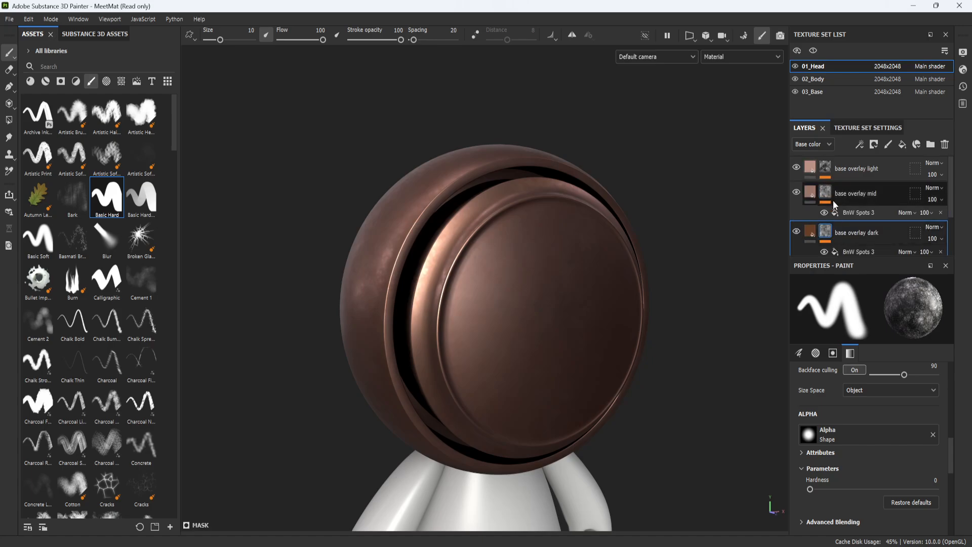
scroll(833, 201, down, 2)
scroll(835, 206, up, 2)
scroll(835, 206, down, 1)
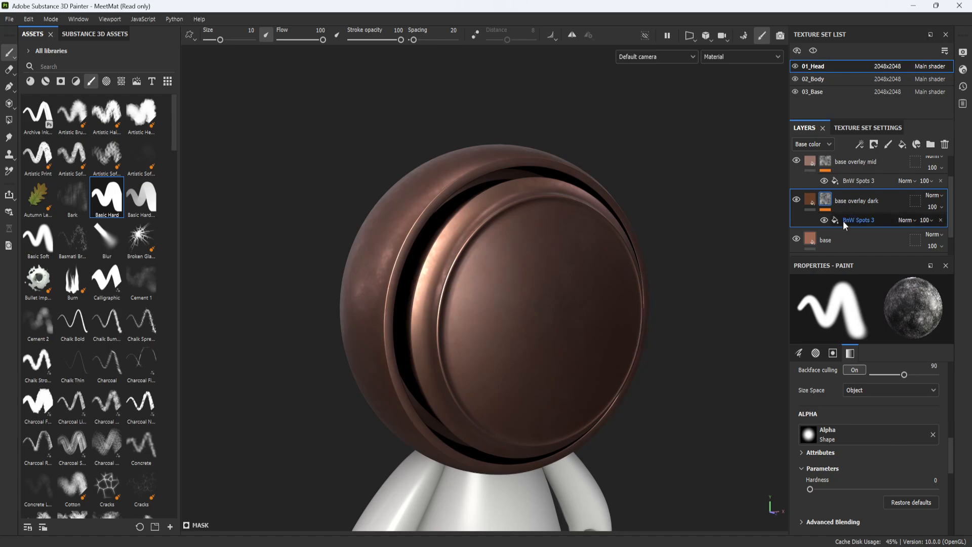
scroll(843, 221, down, 2)
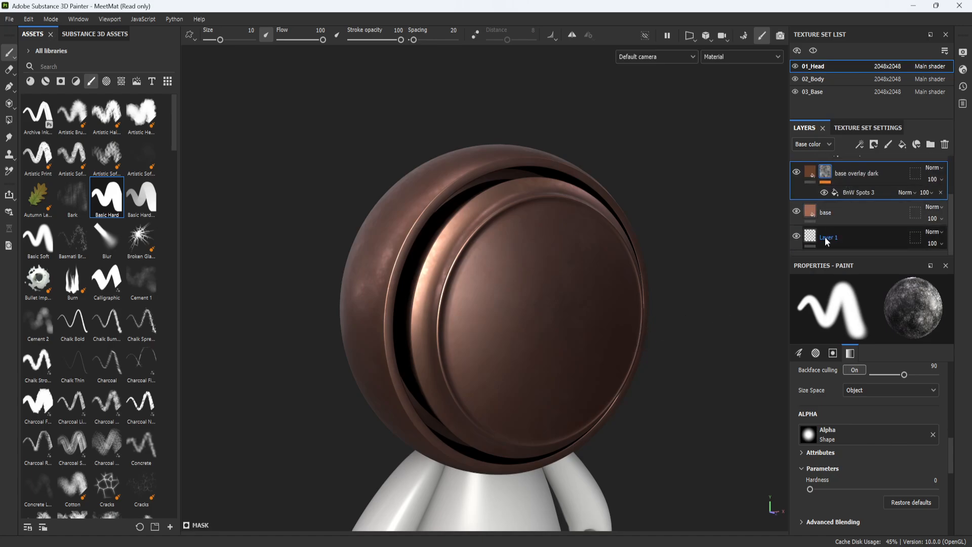
scroll(846, 215, up, 3)
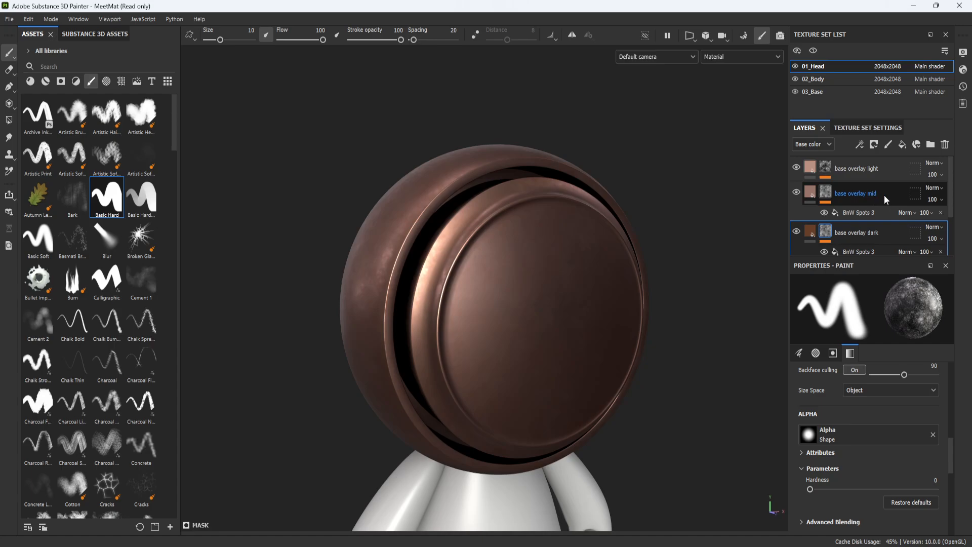
scroll(884, 195, down, 3)
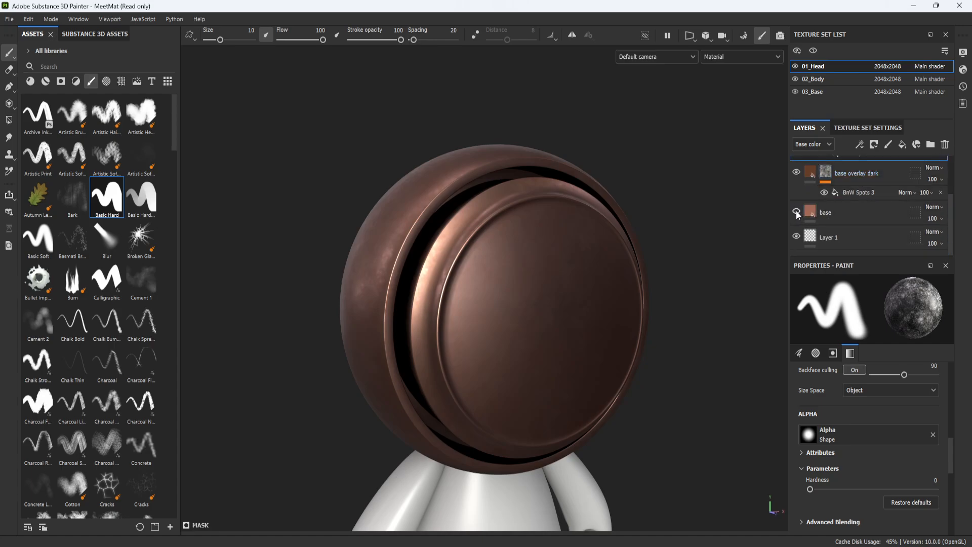
click(797, 212)
click(796, 213)
scroll(797, 213, up, 2)
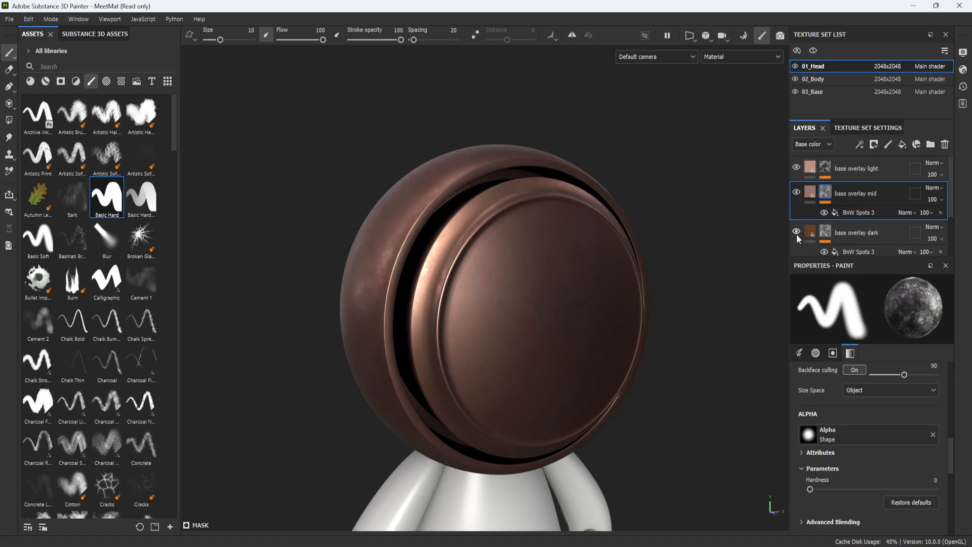
click(797, 192)
click(797, 168)
click(797, 168)
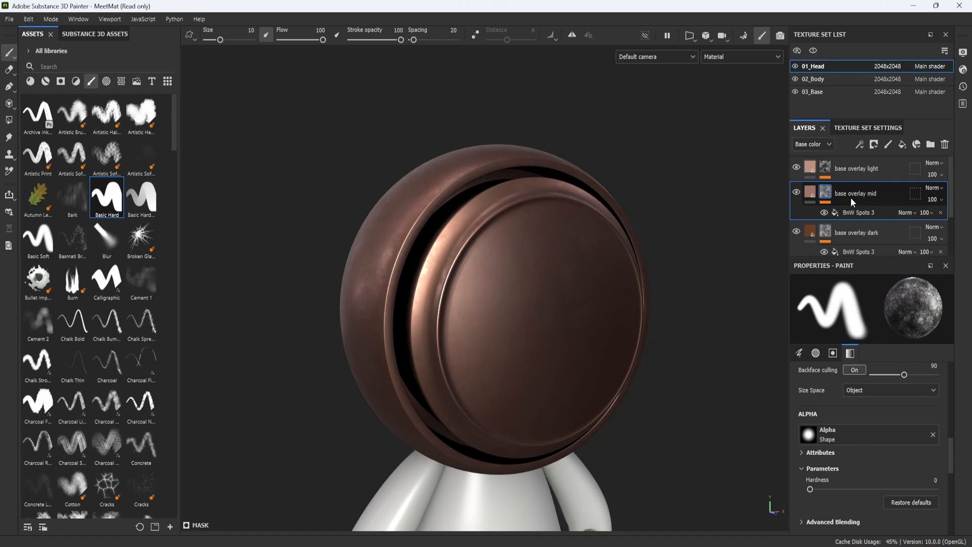
Shift the base color of the base overlay mid layer to a slightly more saturated copper brown and close the color picker
click(811, 193)
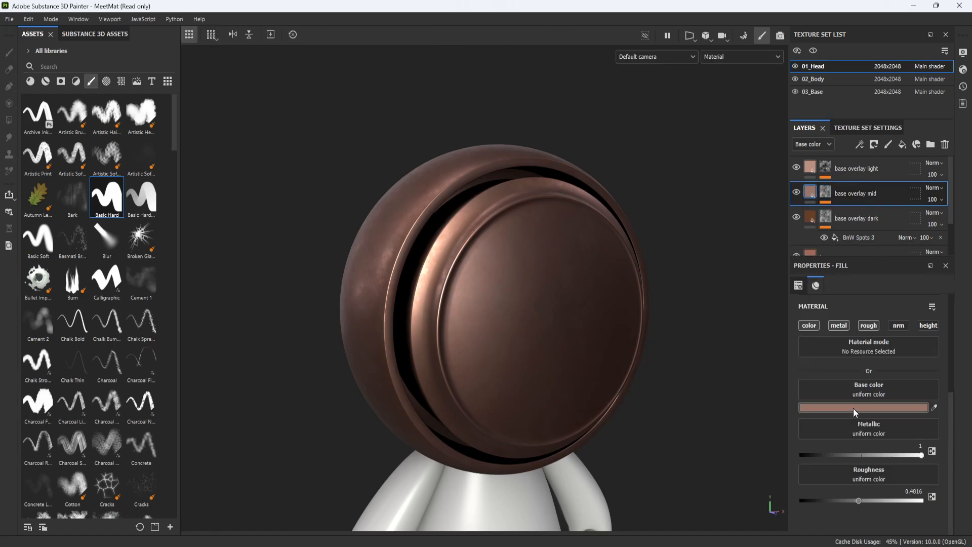
click(853, 408)
mouse_move(703, 361)
mouse_down()
mouse_move(727, 354)
mouse_move(710, 357)
mouse_up()
click(794, 143)
alt+drag(536, 362, 681, 308)
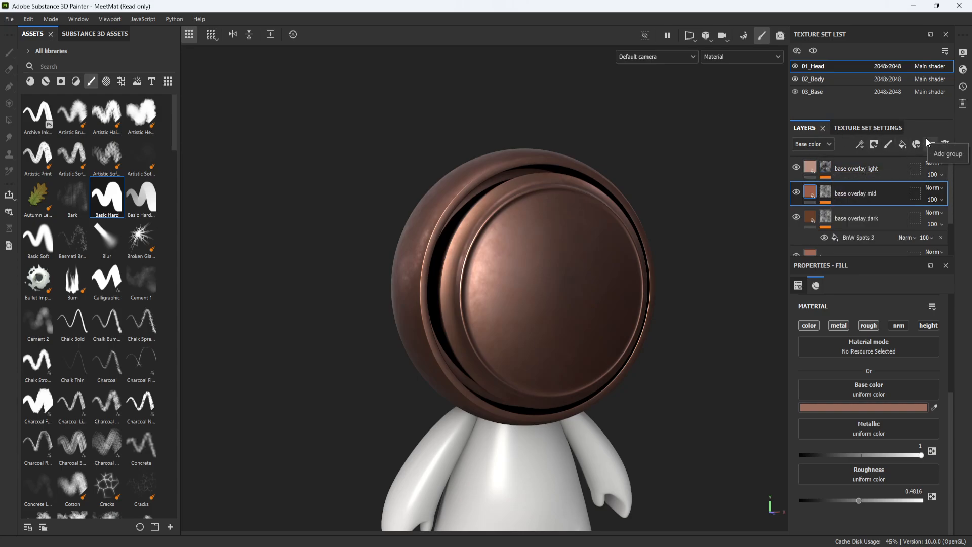
Create a layer folder and name it Helmet Base
click(930, 145)
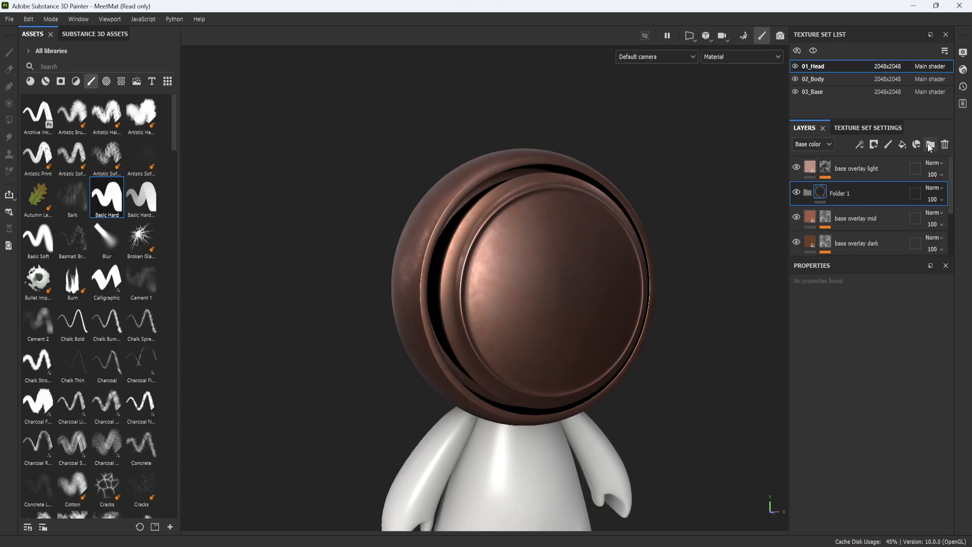
double_click(844, 195)
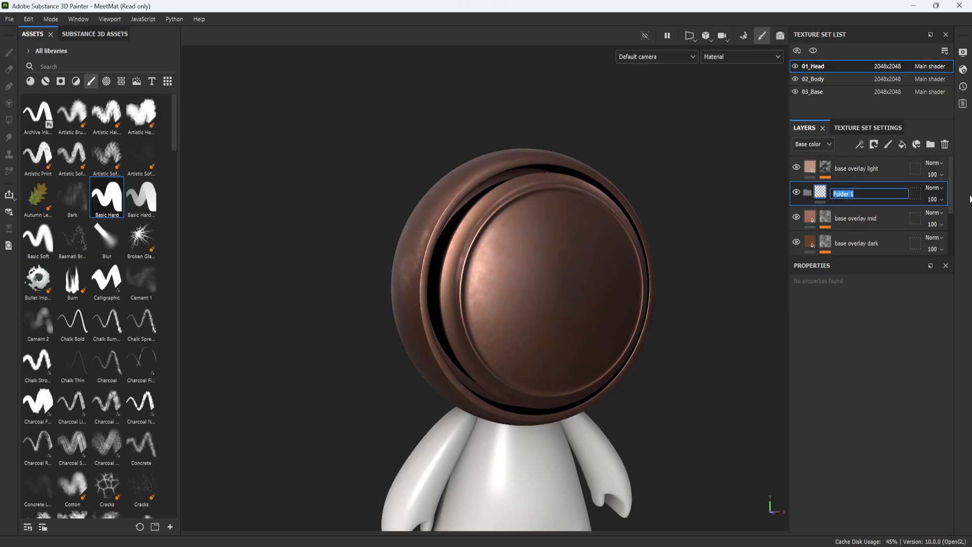
text(Helmet Base)
key(Return)
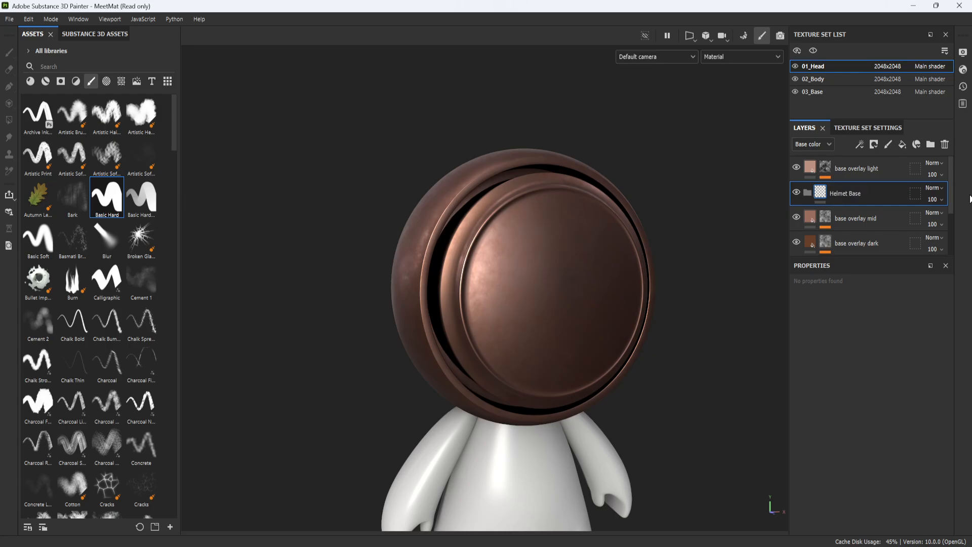
Move the base overlay light, mid and dark layers into the Helmet Base folder
click(895, 163)
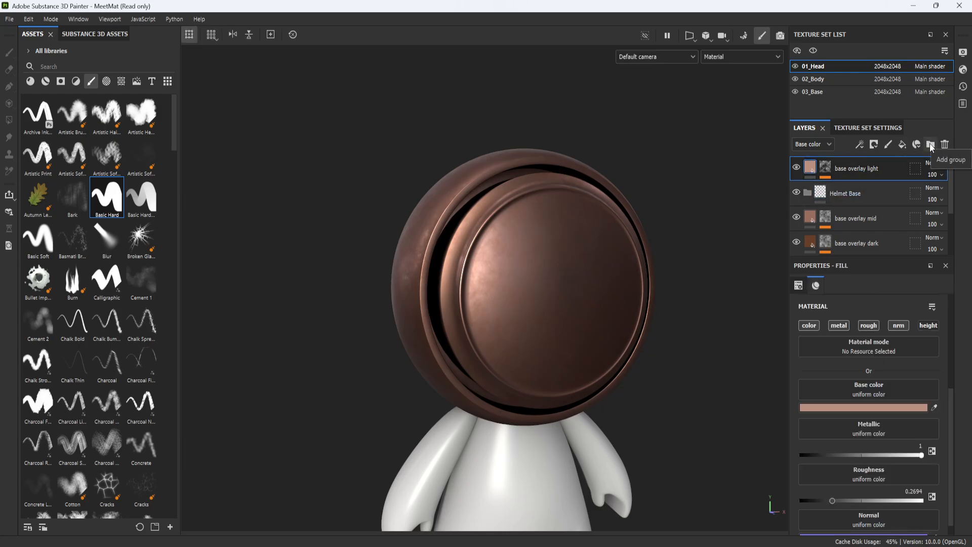
mouse_move(886, 174)
mouse_down()
mouse_move(876, 194)
mouse_move(870, 171)
mouse_move(875, 178)
mouse_up()
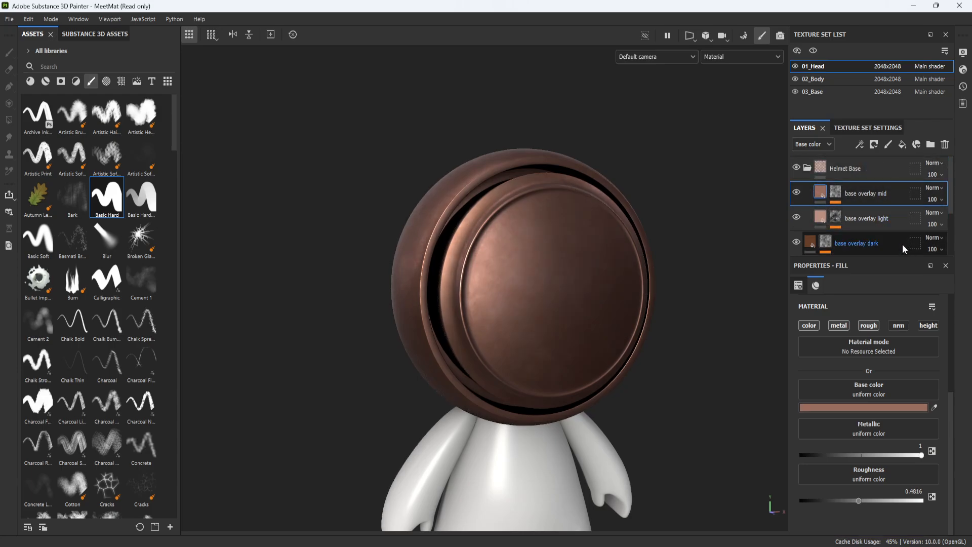
drag(902, 244, 879, 168)
scroll(896, 230, down, 2)
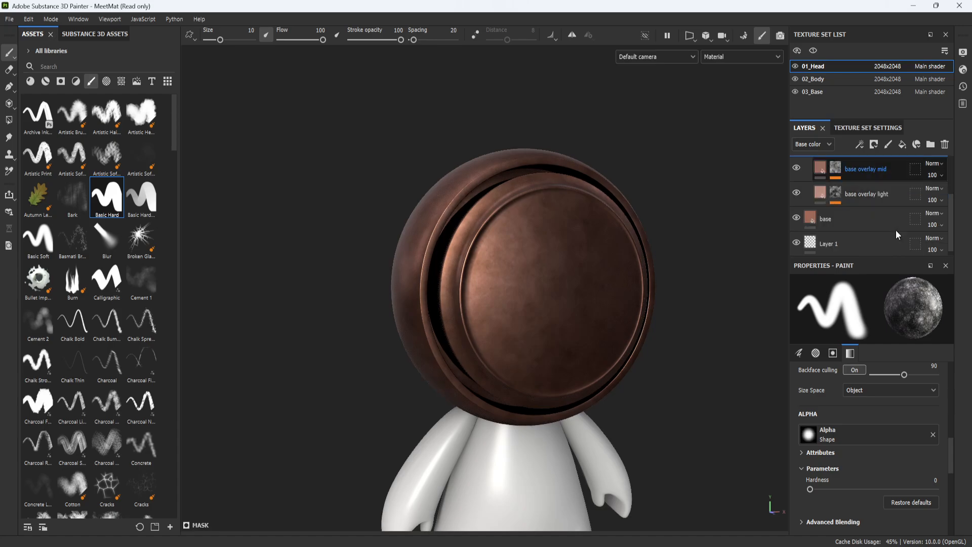
Move the base layer into the Helmet Base folder and place it beneath the overlay layers
drag(880, 219, 870, 237)
scroll(852, 226, down, 1)
scroll(870, 237, down, 1)
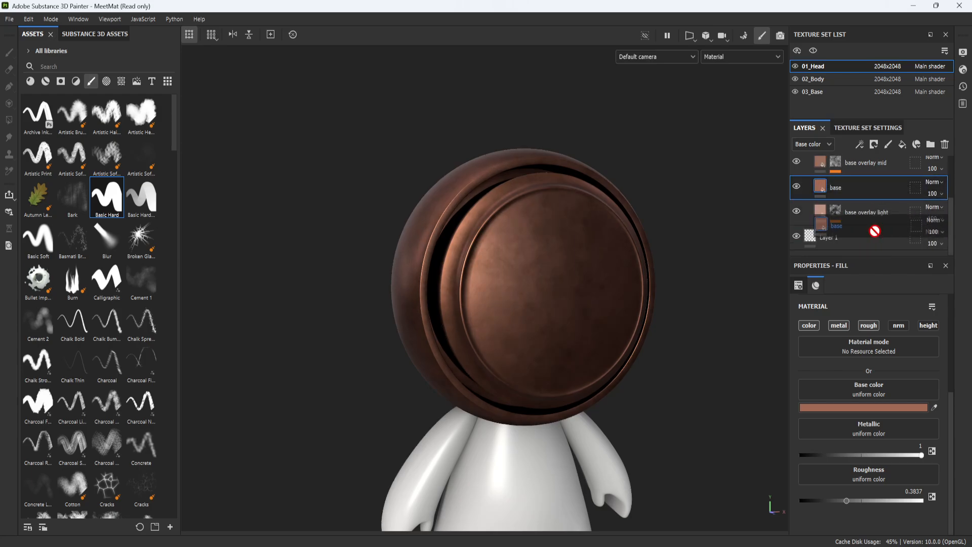
drag(858, 189, 858, 224)
alt+drag(653, 261, 623, 237)
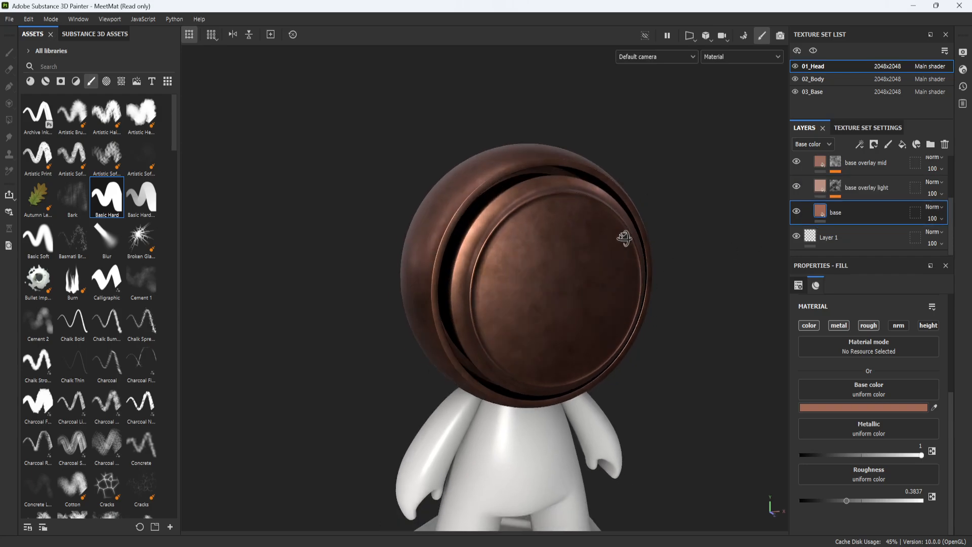
Reorder the overlays in the Helmet Base folder to light, mid, dark from the top down, and collapse the folder
scroll(843, 202, up, 2)
drag(872, 185, 877, 237)
scroll(872, 232, down, 2)
scroll(847, 207, up, 2)
drag(864, 190, 861, 231)
scroll(862, 228, down, 1)
drag(858, 178, 859, 225)
scroll(859, 224, up, 1)
drag(899, 196, 827, 226)
alt+drag(657, 284, 755, 144)
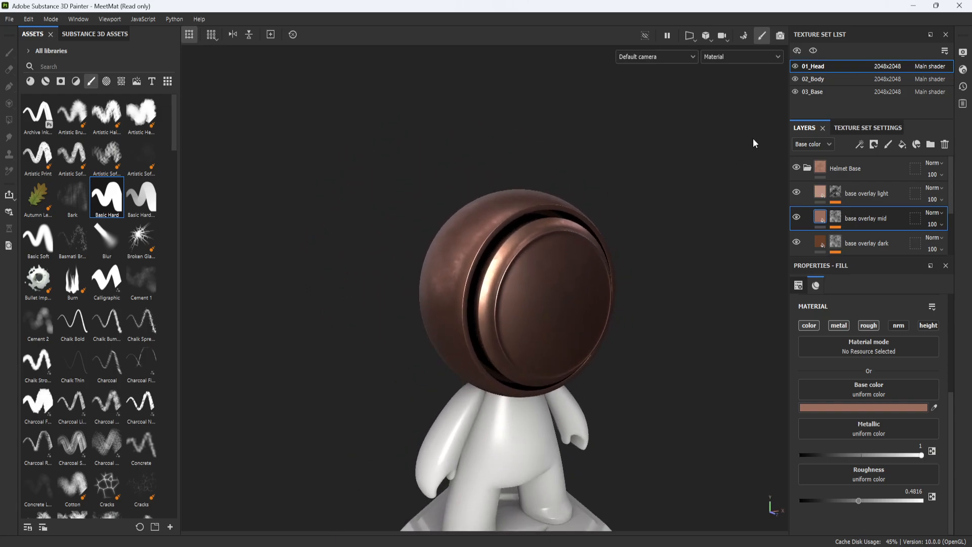
click(808, 169)
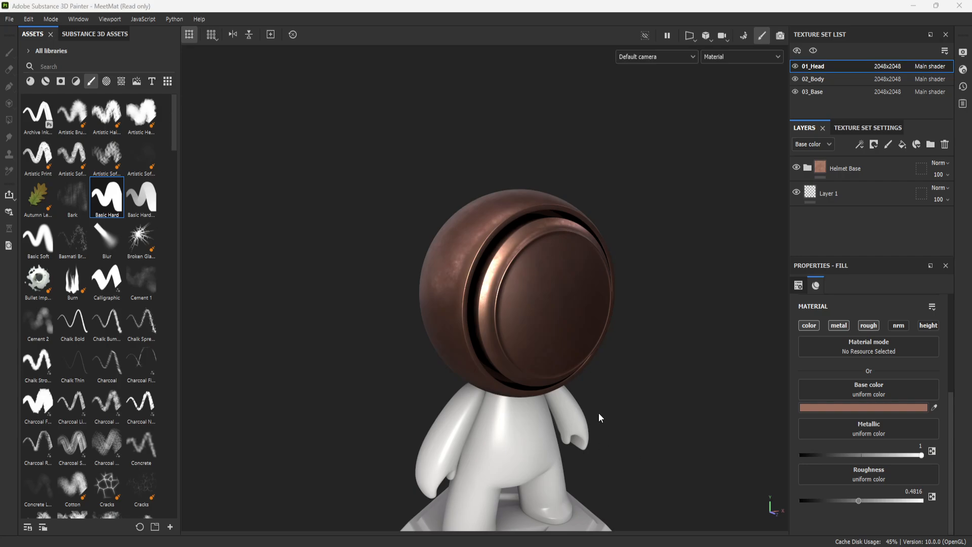
Examine the copper head from several angles and check the 01_Head texture set by switching its visibility off and on
alt+middle_drag(580, 352, 453, 341)
alt+right_drag(454, 340, 541, 399)
alt+drag(541, 399, 490, 408)
alt+middle_drag(491, 408, 546, 398)
alt+right_drag(546, 397, 557, 387)
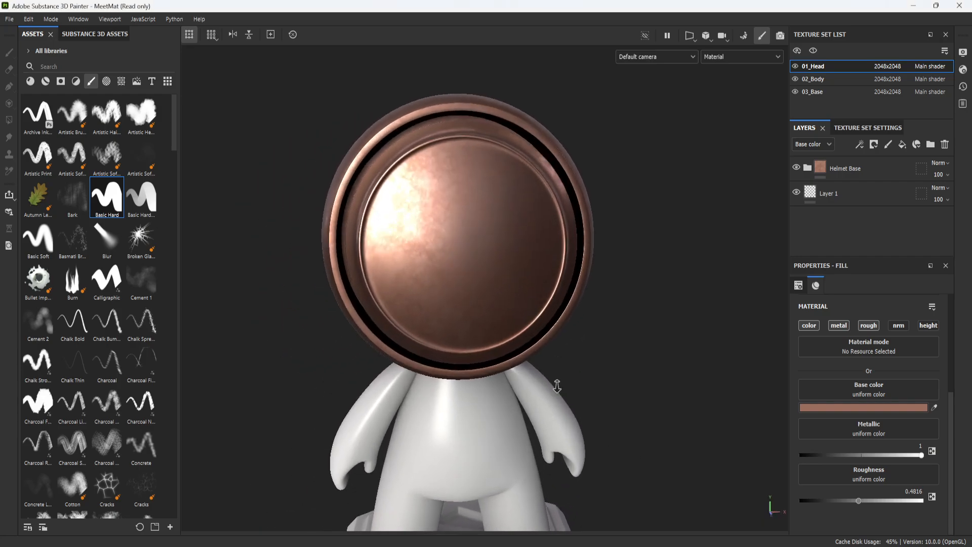
alt+drag(614, 384, 627, 317)
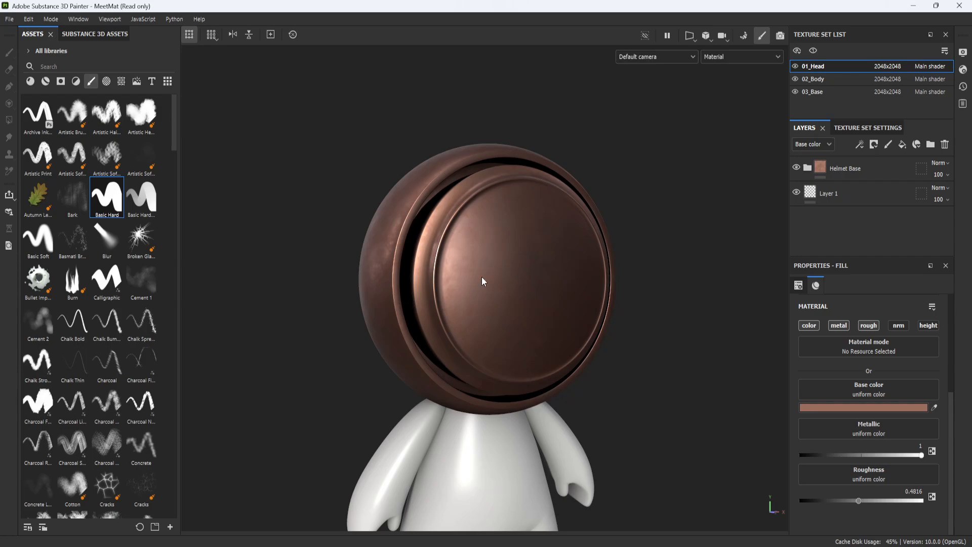
alt+drag(482, 276, 550, 297)
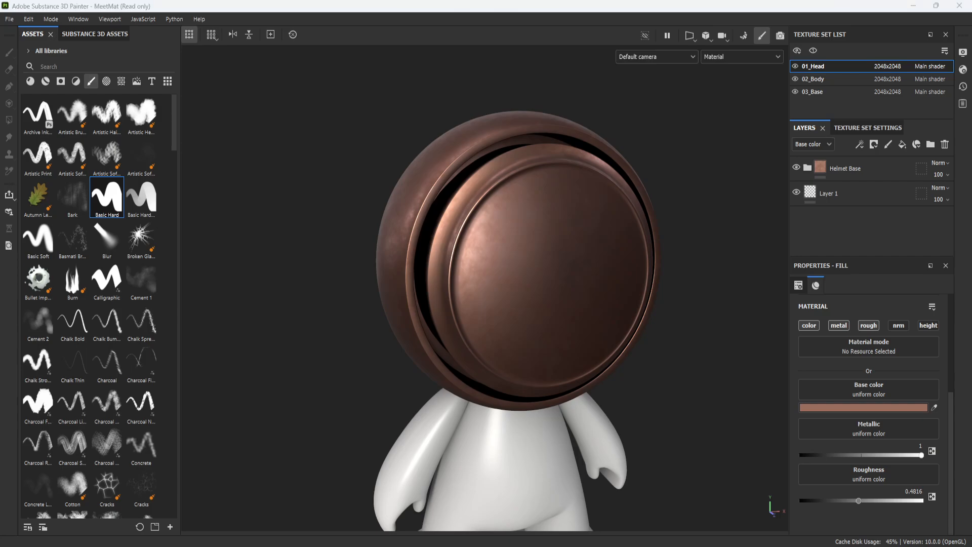
alt+drag(538, 190, 605, 267)
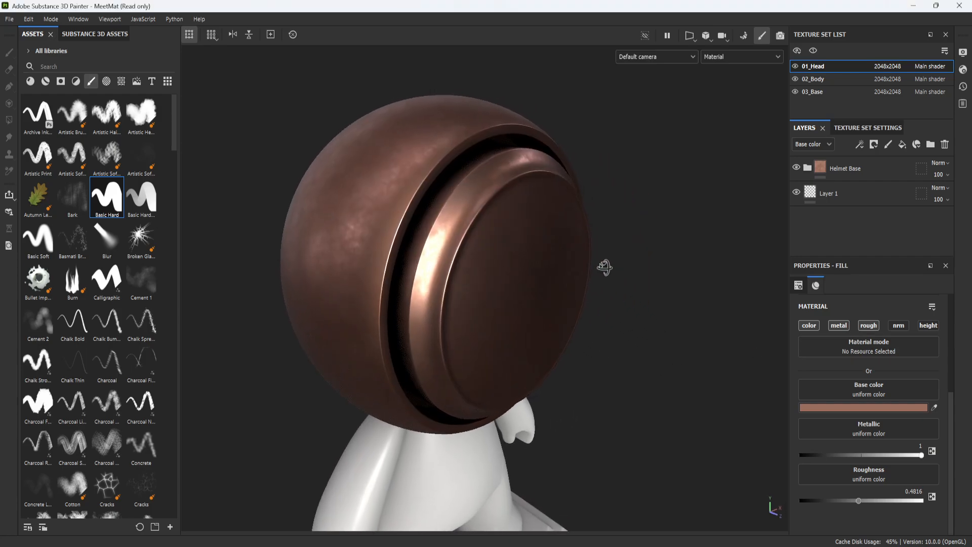
alt+drag(643, 283, 534, 160)
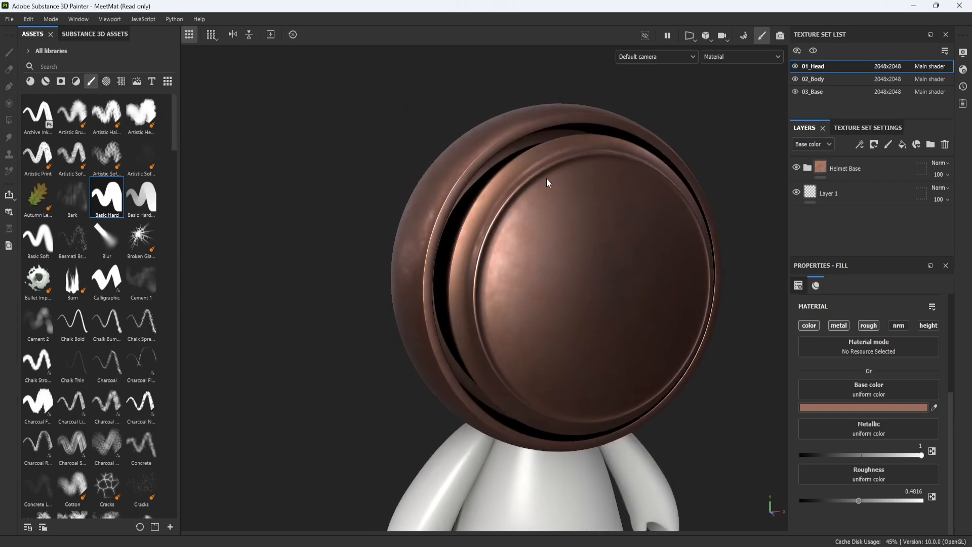
alt+drag(621, 297, 552, 268)
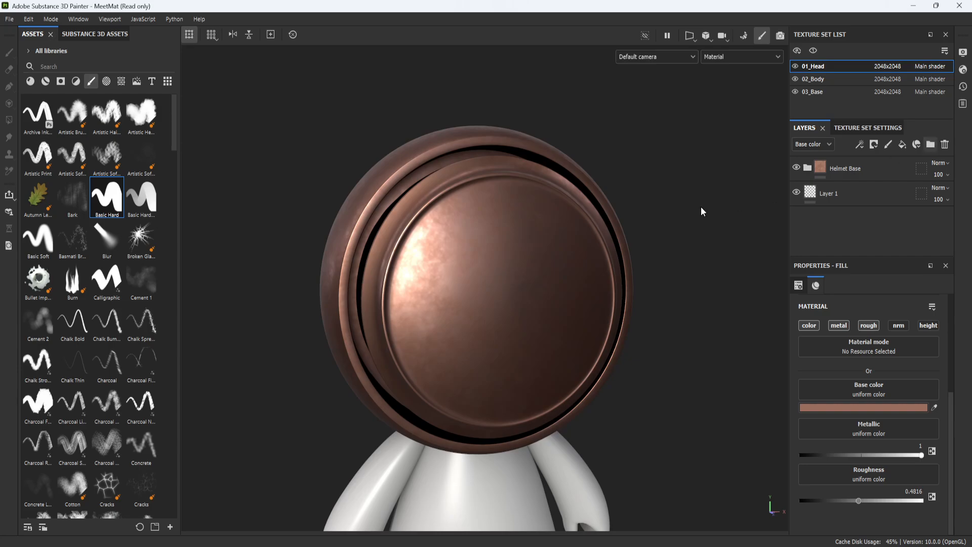
click(796, 66)
click(795, 67)
Create a folder named Helemt Front above the Helmet Base folder, and collapse Helmet Base
click(929, 145)
drag(833, 219, 861, 159)
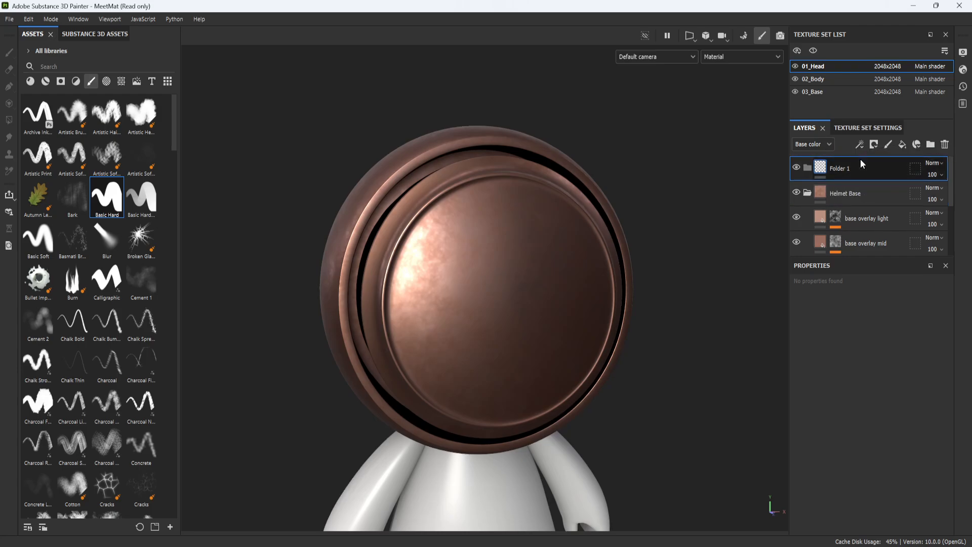
double_click(839, 168)
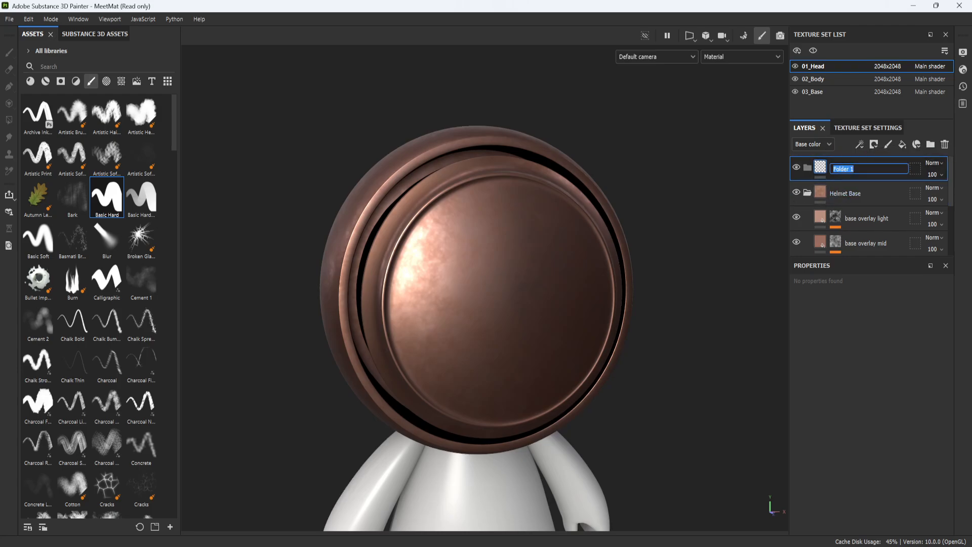
text(M)
text(elemt Front)
key(Return)
click(808, 196)
Add a fill layer inside the Helemt Front folder with its normal and height channels turned off
click(903, 144)
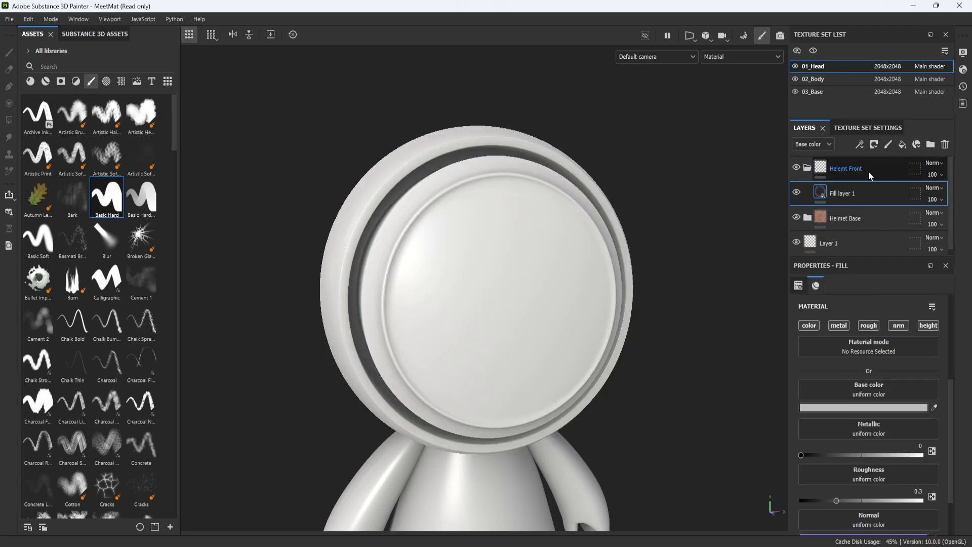
click(906, 326)
click(922, 327)
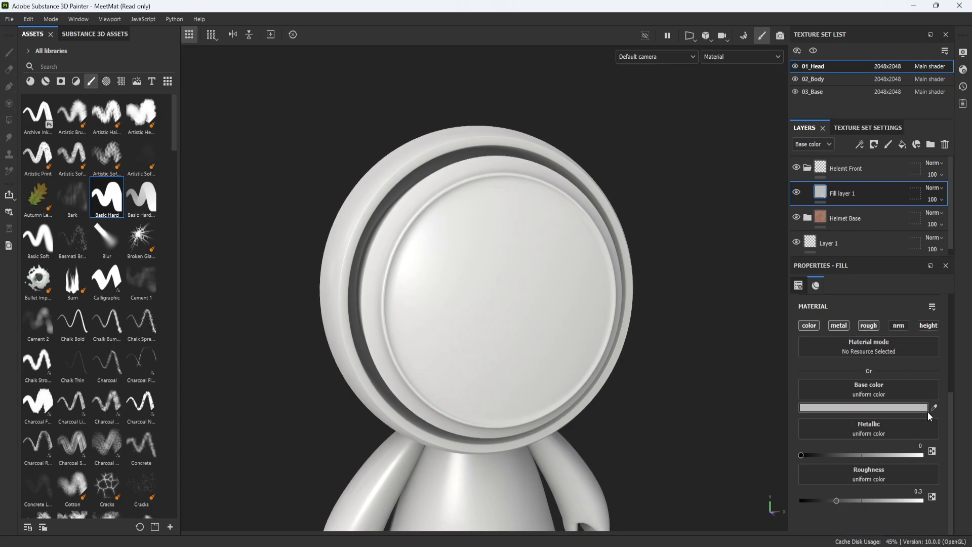
Rename the new fill layer to base and sample an orange-brown base color for it
double_click(833, 194)
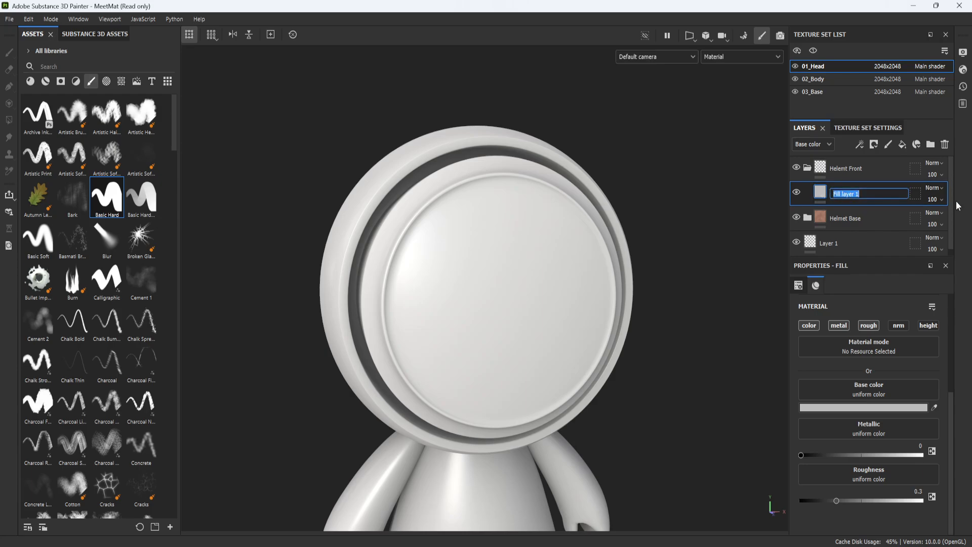
text(base)
key(Return)
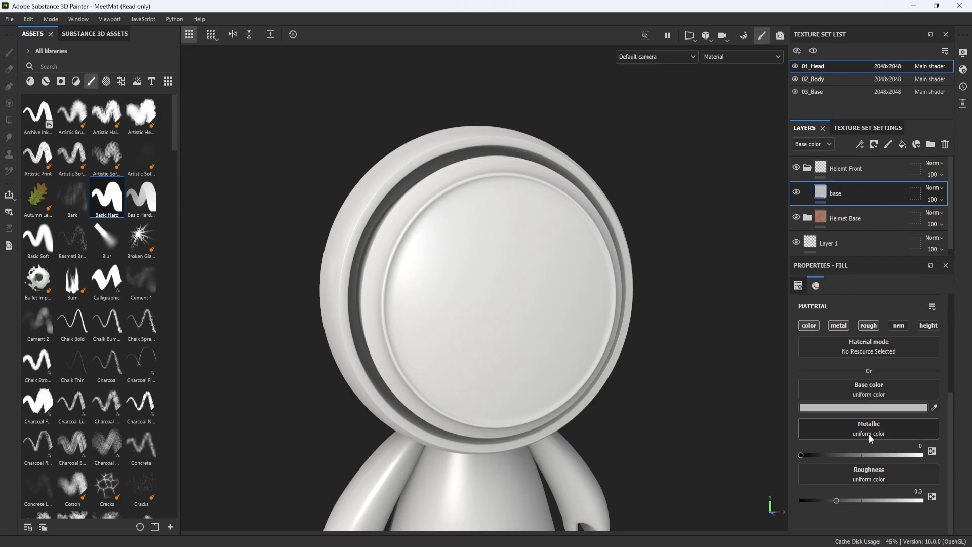
click(934, 408)
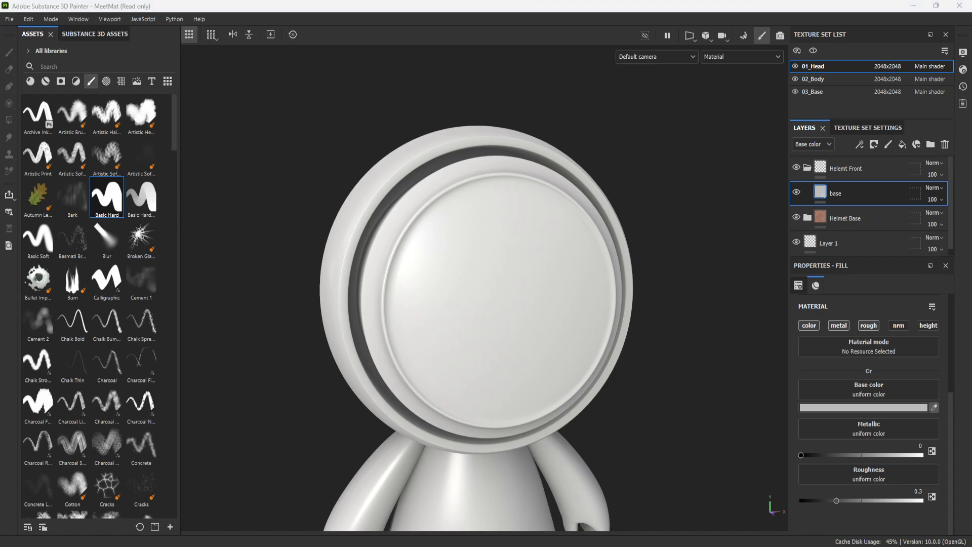
click(971, 324)
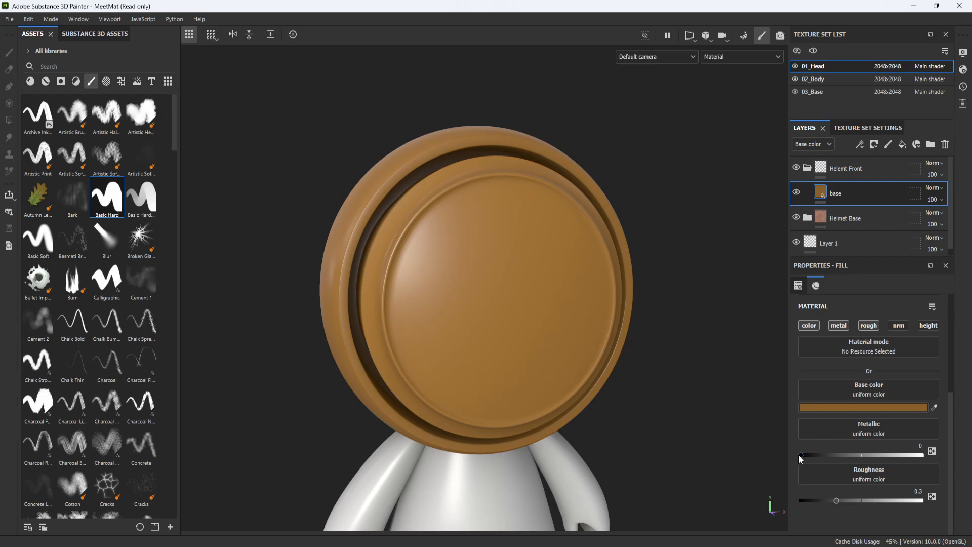
Set the base layer's metallic value to 1 and its roughness to about 0.41
drag(800, 455, 958, 461)
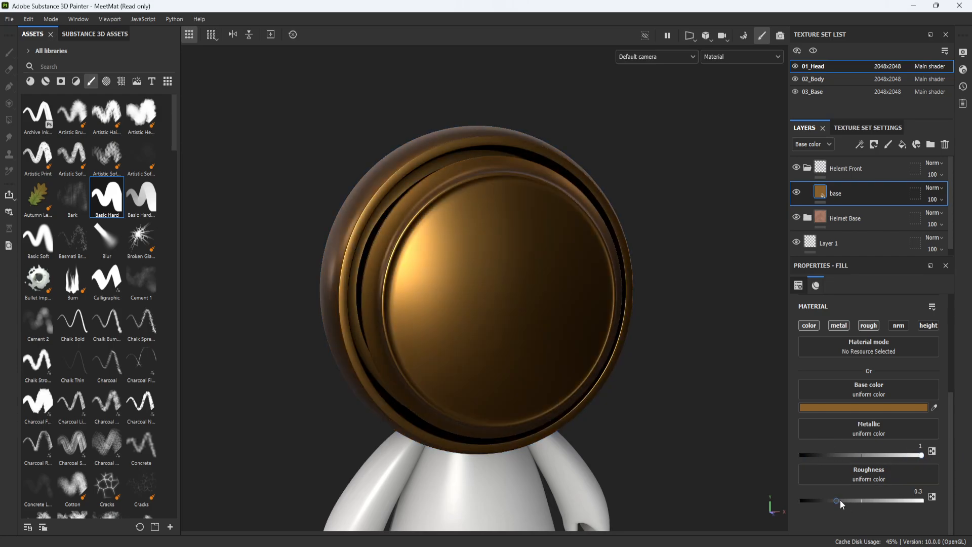
mouse_move(840, 500)
mouse_down()
mouse_move(863, 499)
mouse_move(850, 499)
mouse_up()
alt+drag(430, 203, 587, 271)
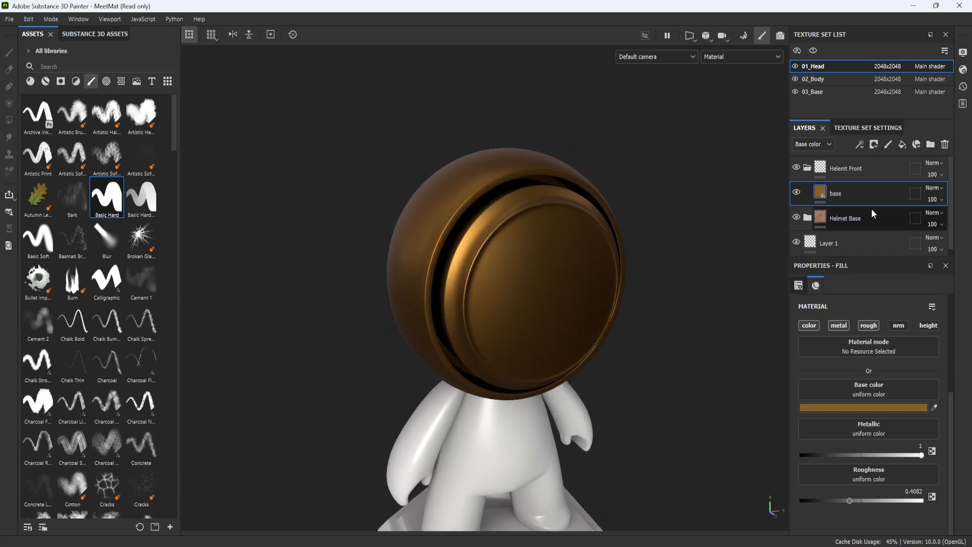
Collapse the front folder and correct its misspelled name to Helmet Front
drag(821, 193, 810, 171)
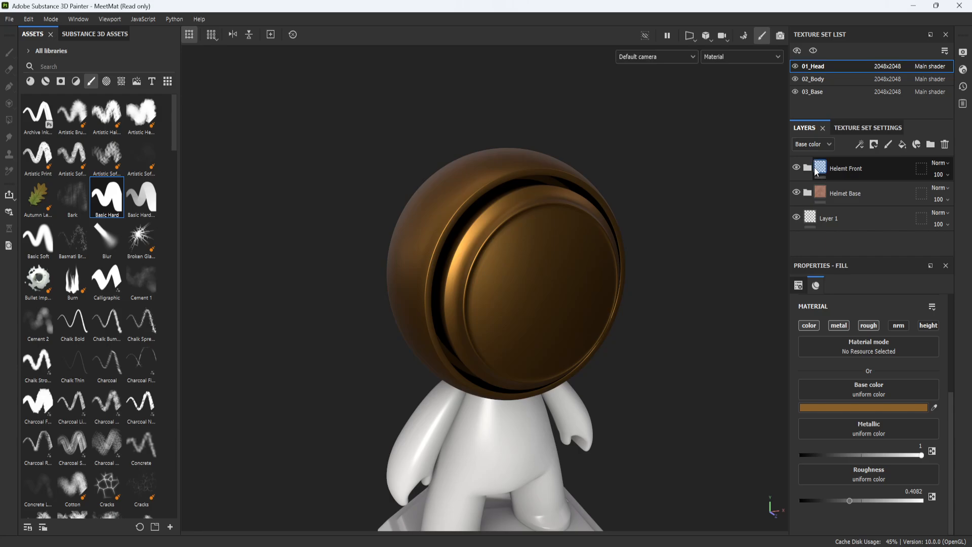
click(808, 168)
drag(825, 193, 825, 179)
double_click(842, 169)
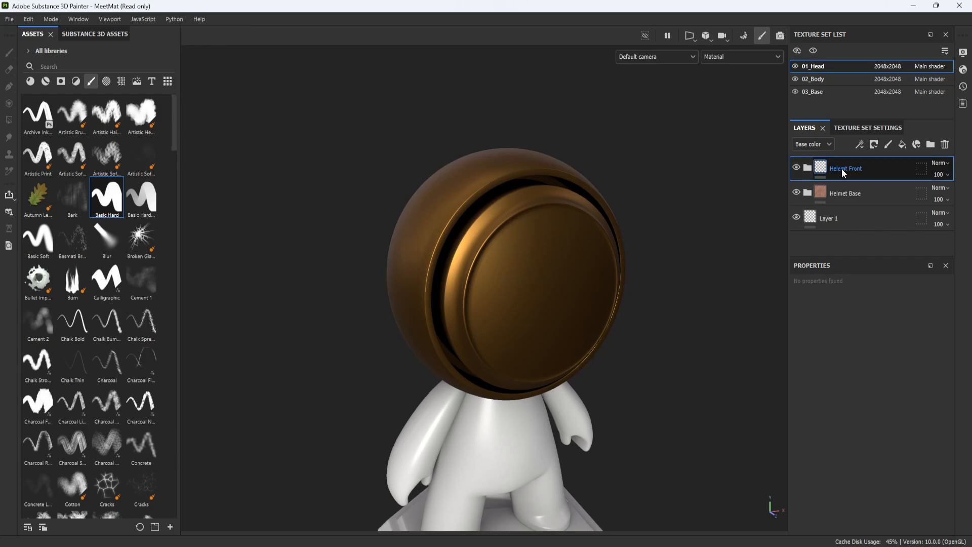
key(Left)
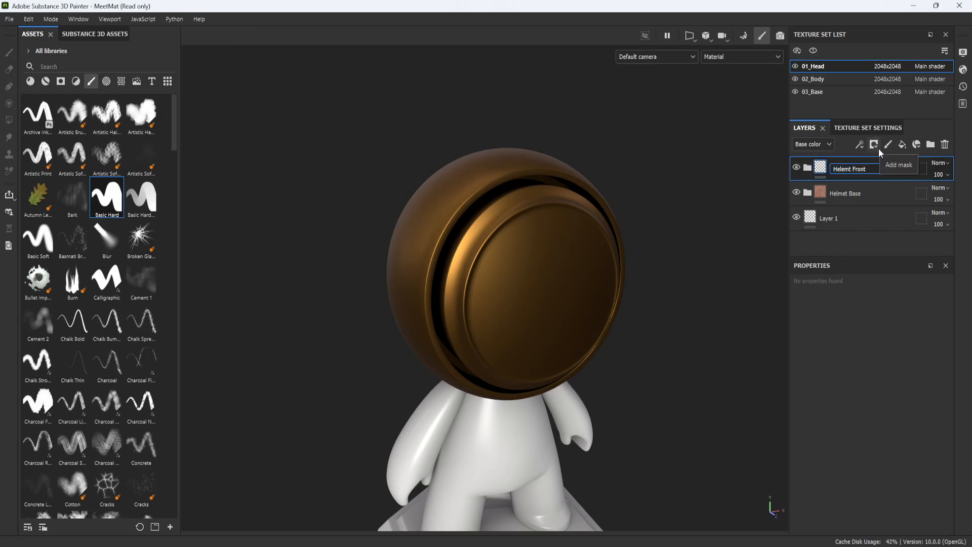
key(BackSpace)
key(BackSpace)
key(BackSpace)
text(met)
key(Return)
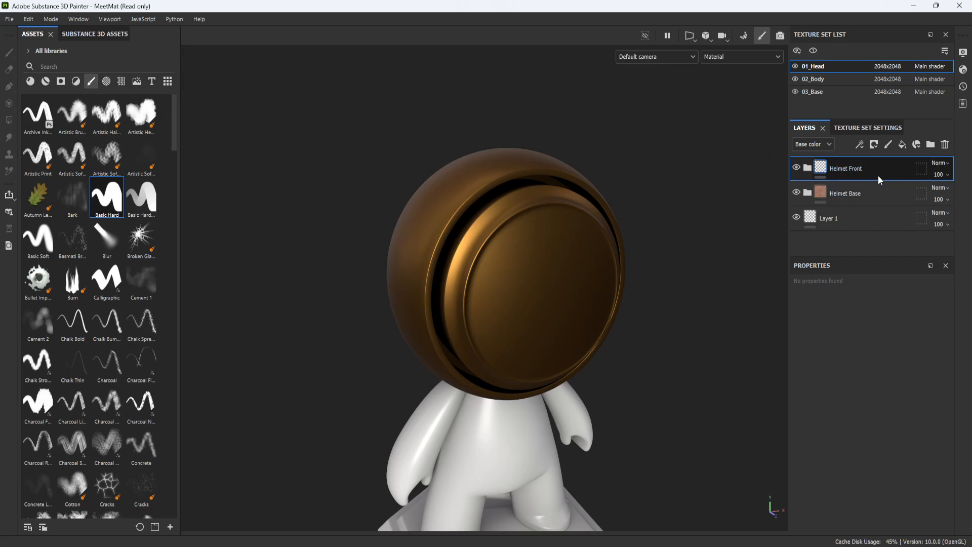
Add a black mask to the Helmet Front folder to hide its material on the whole head
right_click(881, 168)
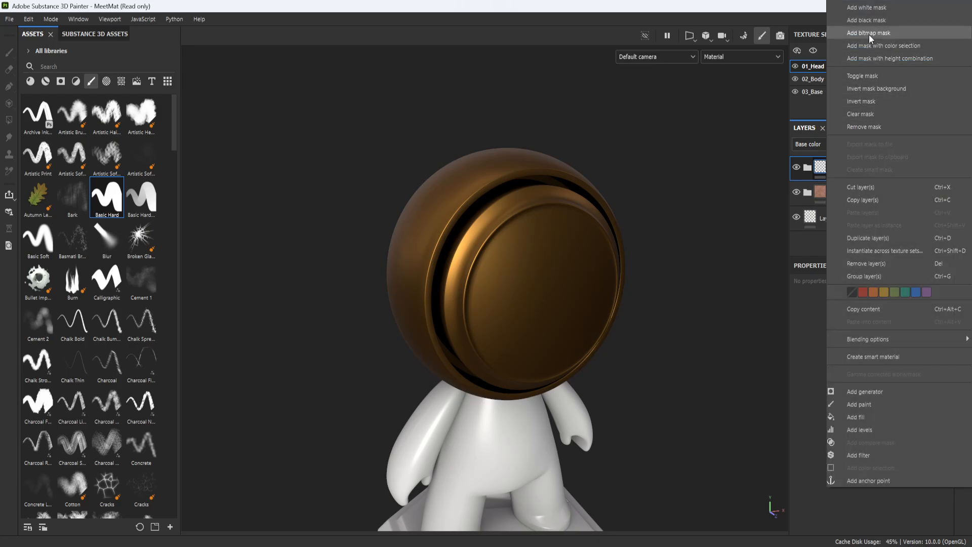
click(877, 19)
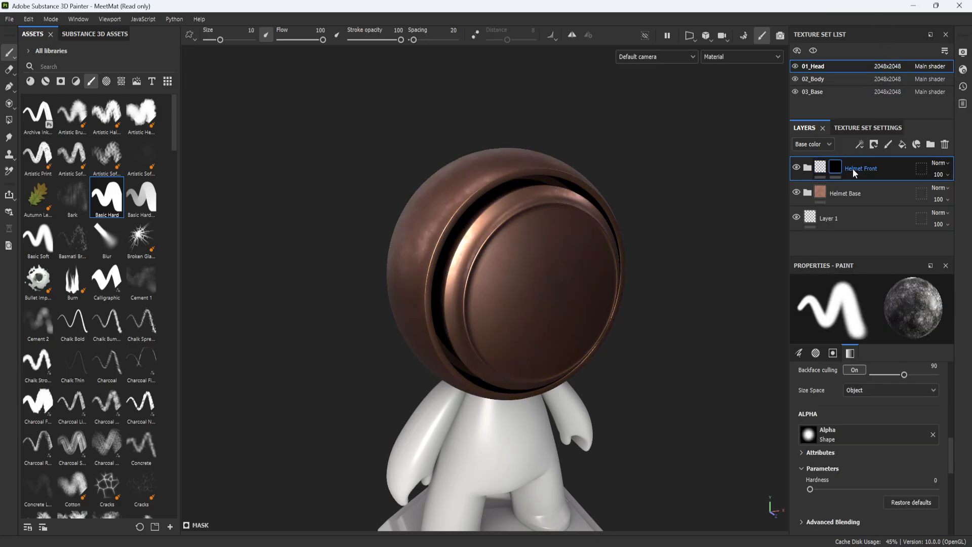
alt+drag(512, 288, 574, 318)
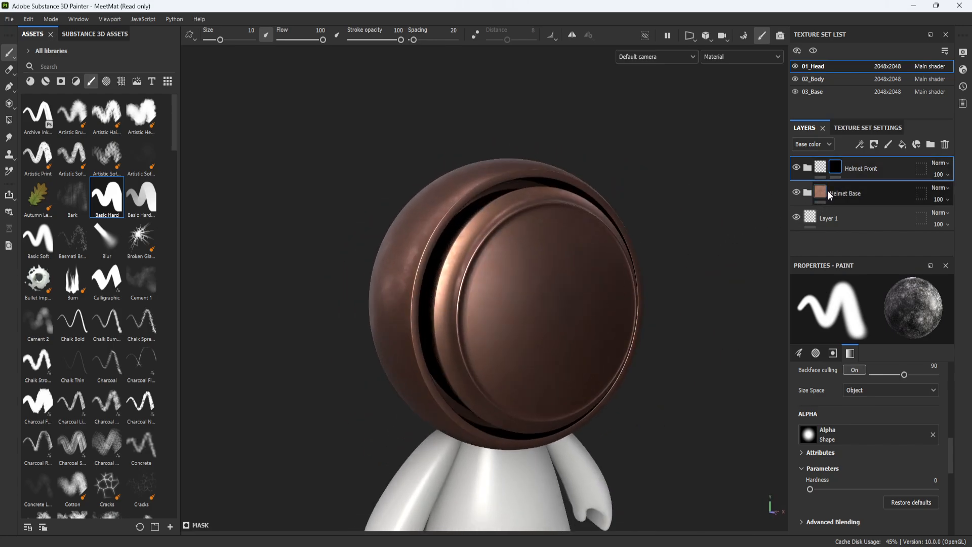
mouse_move(632, 269)
alt+mouse_down()
mouse_move(427, 390)
mouse_move(515, 338)
mouse_move(399, 358)
mouse_move(536, 347)
mouse_move(560, 329)
alt+mouse_up()
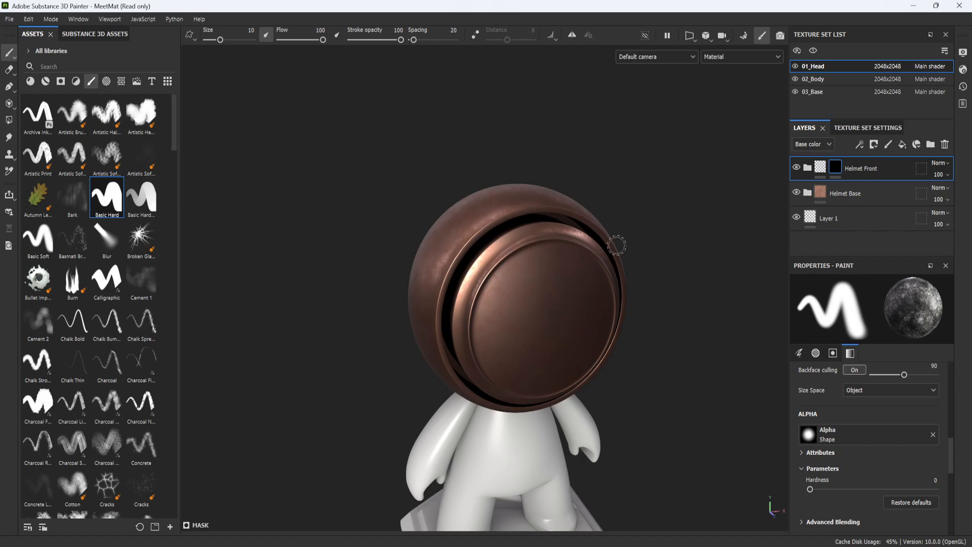
Add a Paint effect to the Helmet Front mask and choose the Basic Hard brush for it
right_click(840, 167)
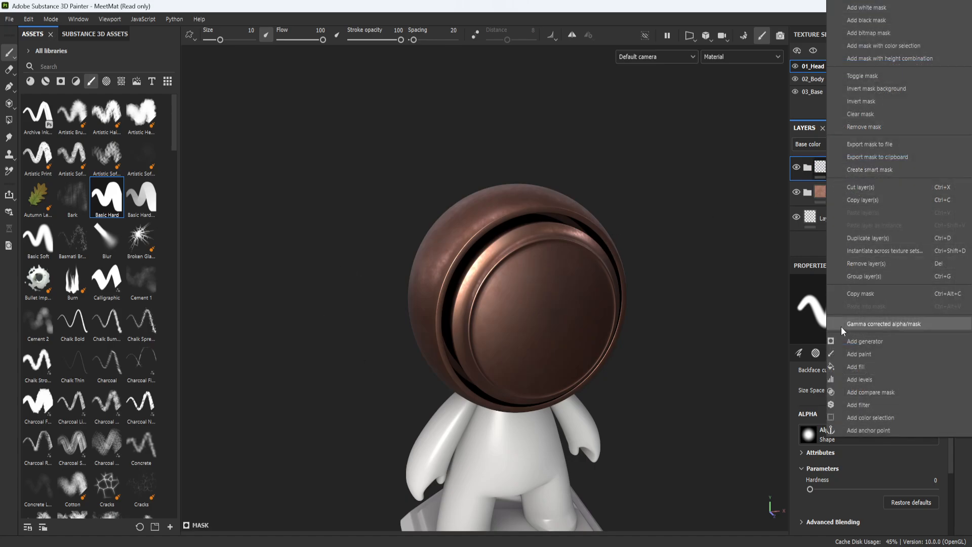
click(694, 136)
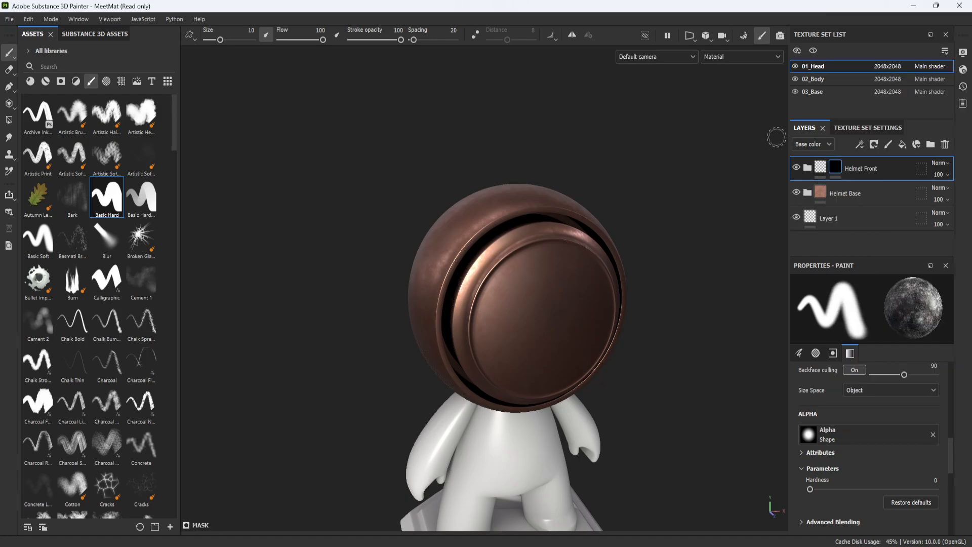
right_click(832, 166)
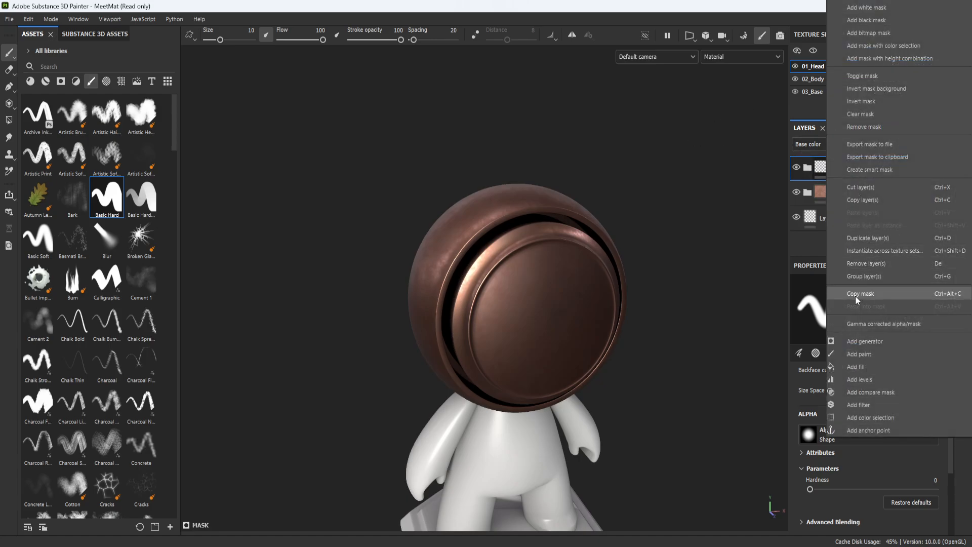
click(867, 353)
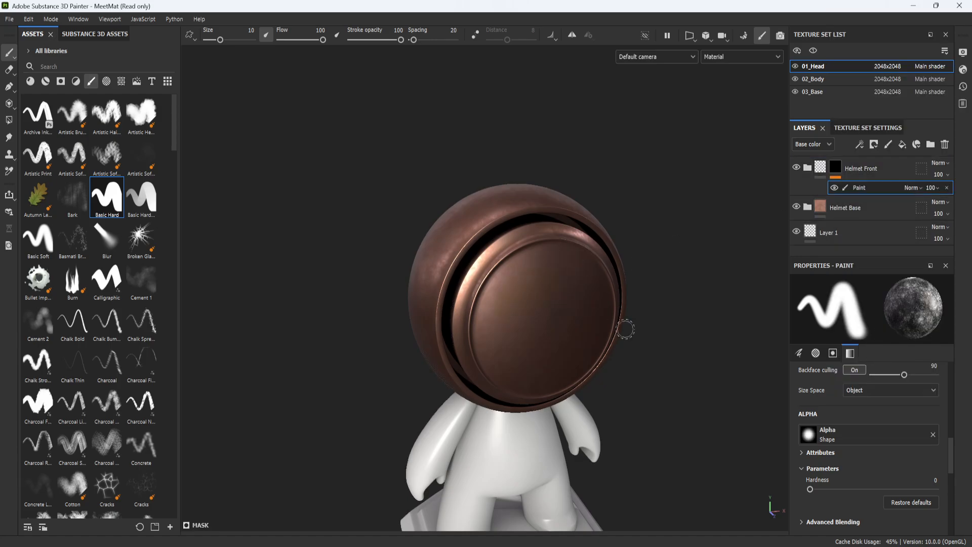
scroll(886, 460, down, 8)
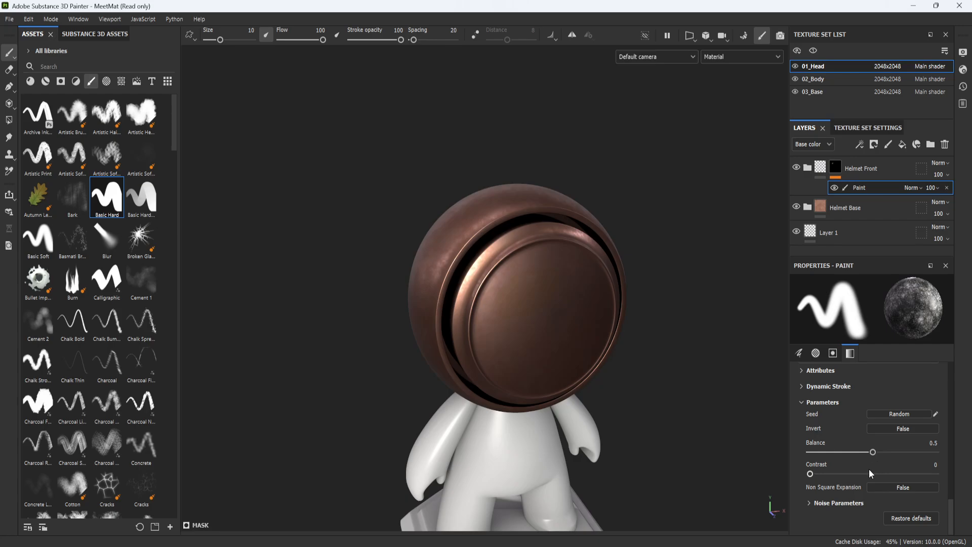
scroll(869, 468, up, 10)
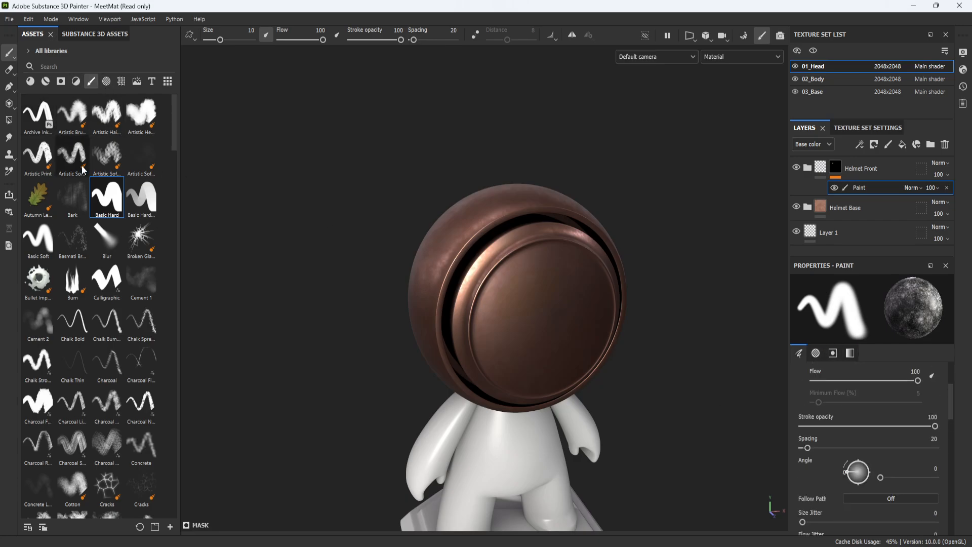
click(109, 202)
scroll(866, 476, down, 6)
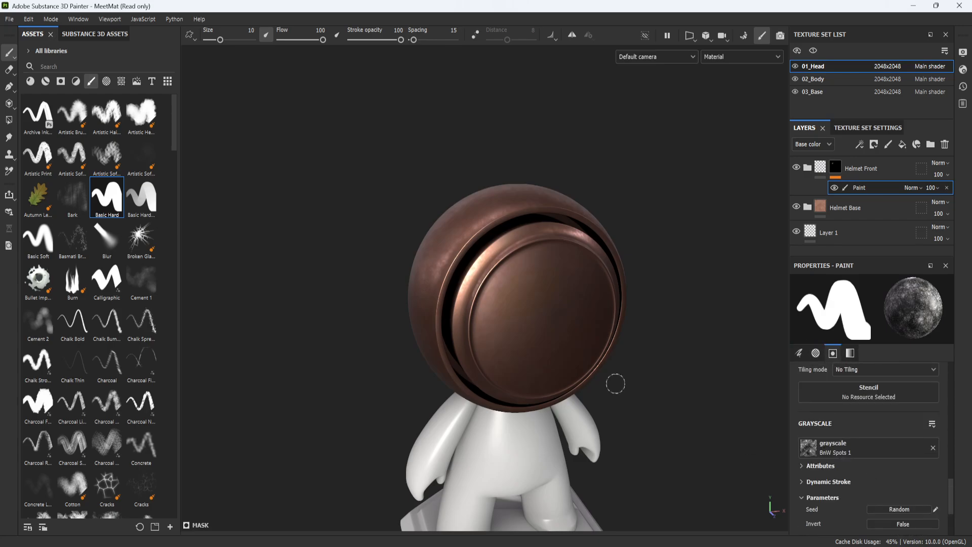
alt+drag(615, 384, 699, 340)
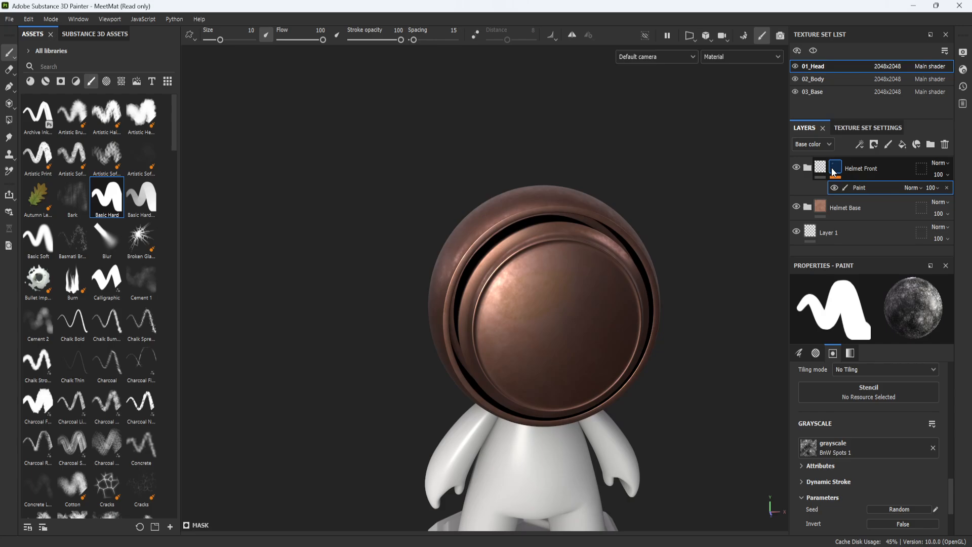
Remove the Paint effect from the Helmet Front mask
click(864, 188)
click(864, 188)
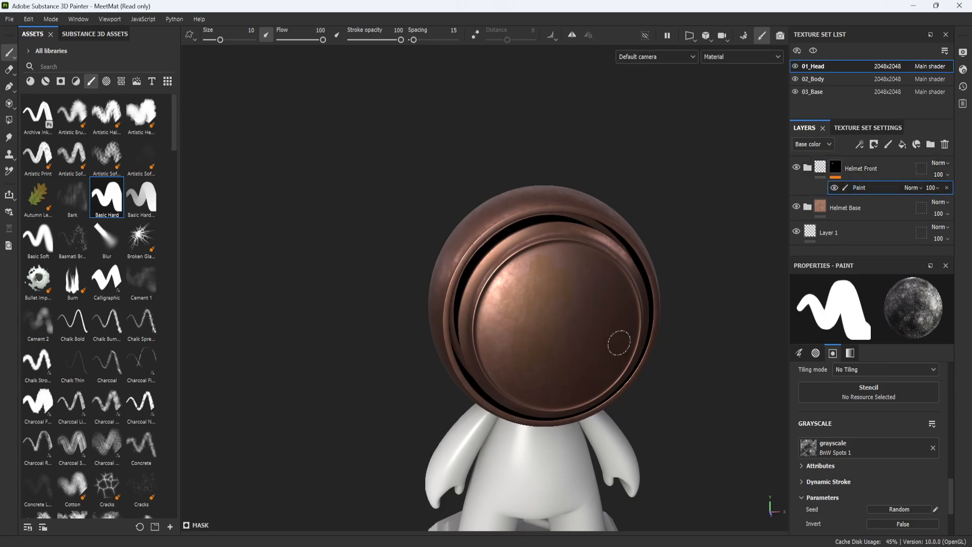
key(ctrl)
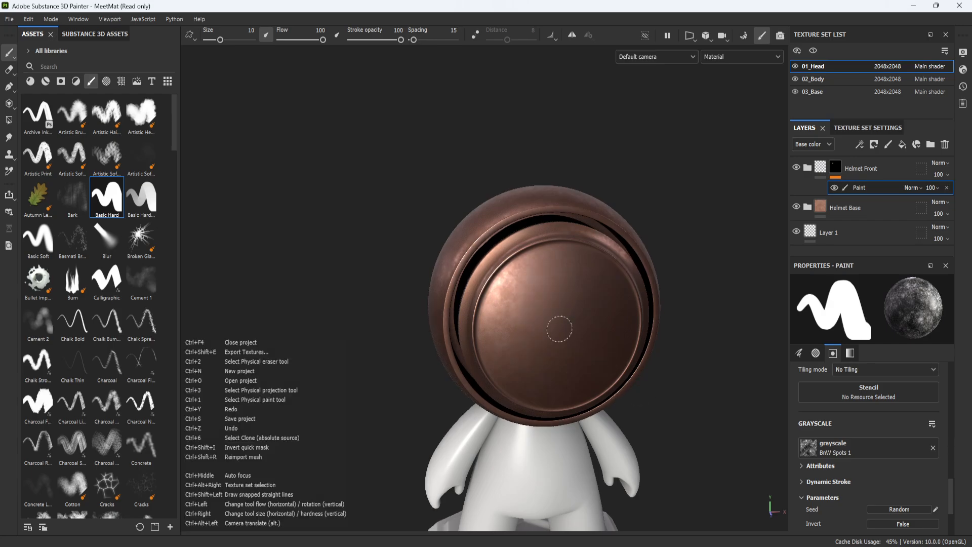
click(946, 188)
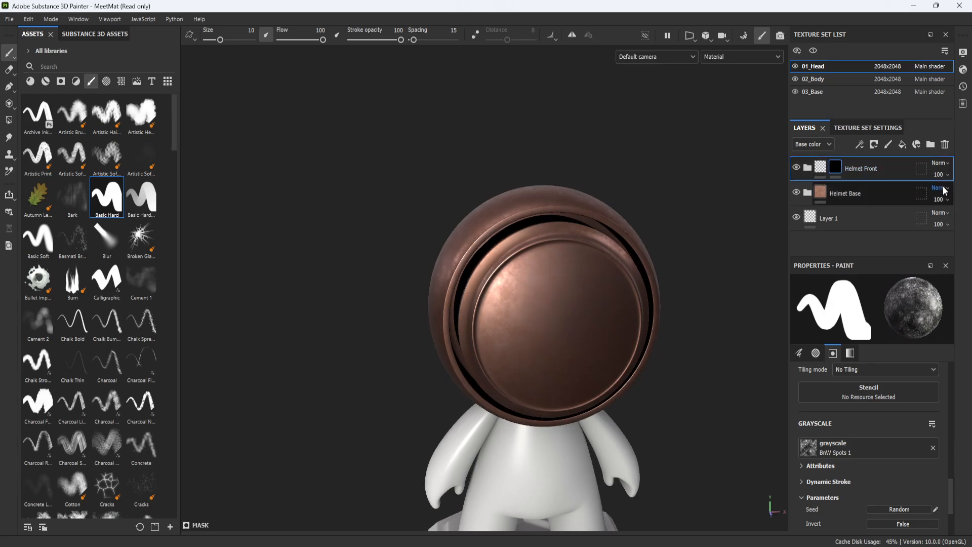
Use Polygon Fill in quad mode with color 1 to reveal the base material over a central area of the helmet's front
alt+middle_drag(644, 251, 631, 238)
alt+right_drag(631, 238, 669, 287)
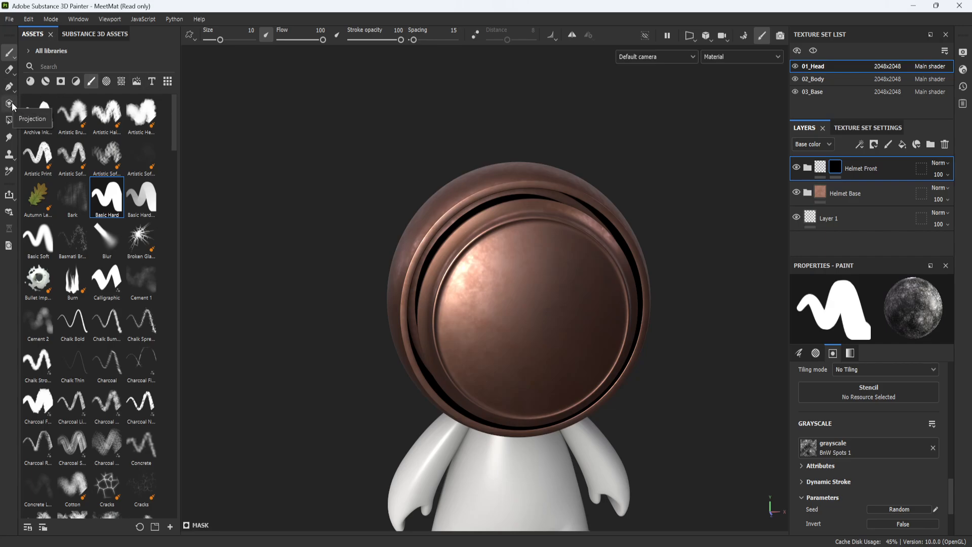
click(12, 122)
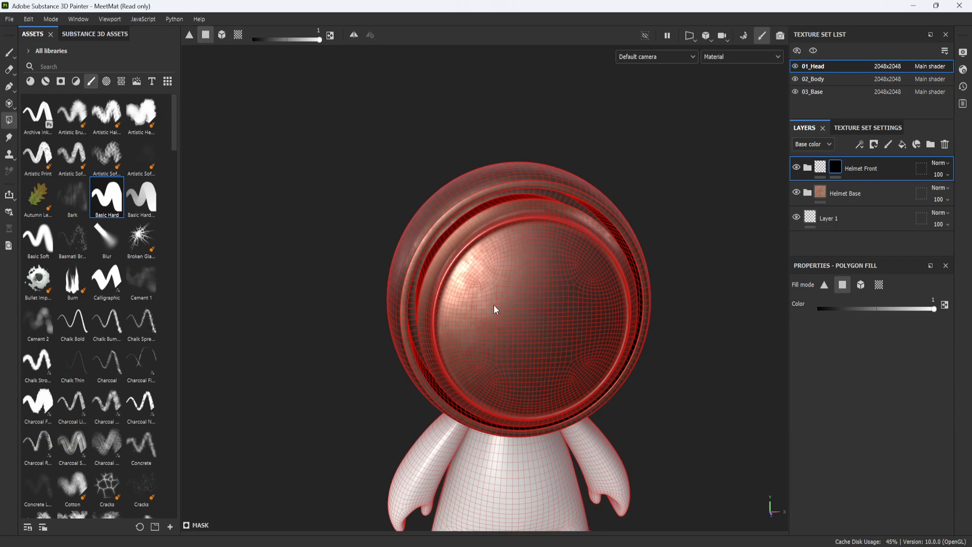
drag(481, 264, 543, 351)
alt+drag(635, 455, 657, 462)
alt+drag(540, 260, 599, 297)
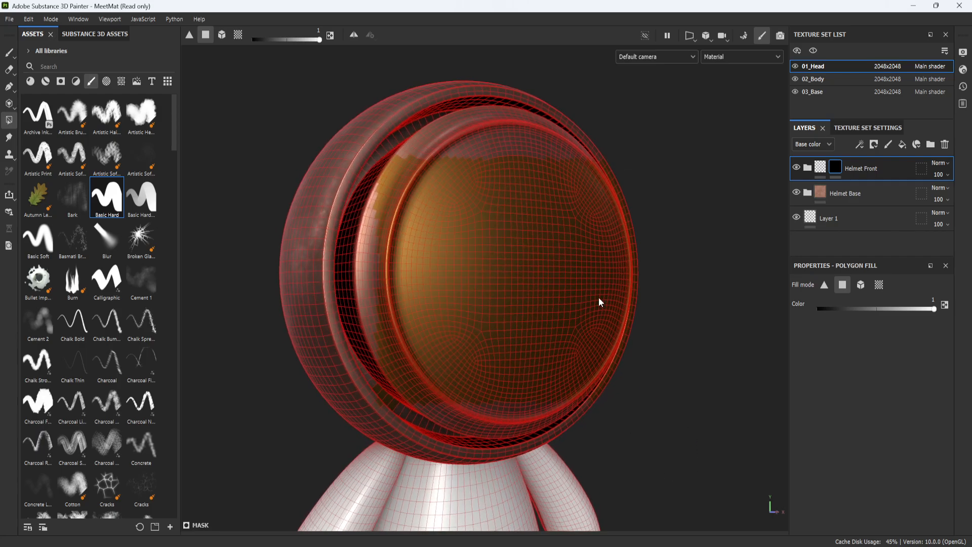
Expand the Helmet Front folder and change the base layer's base color to red
click(807, 168)
click(858, 196)
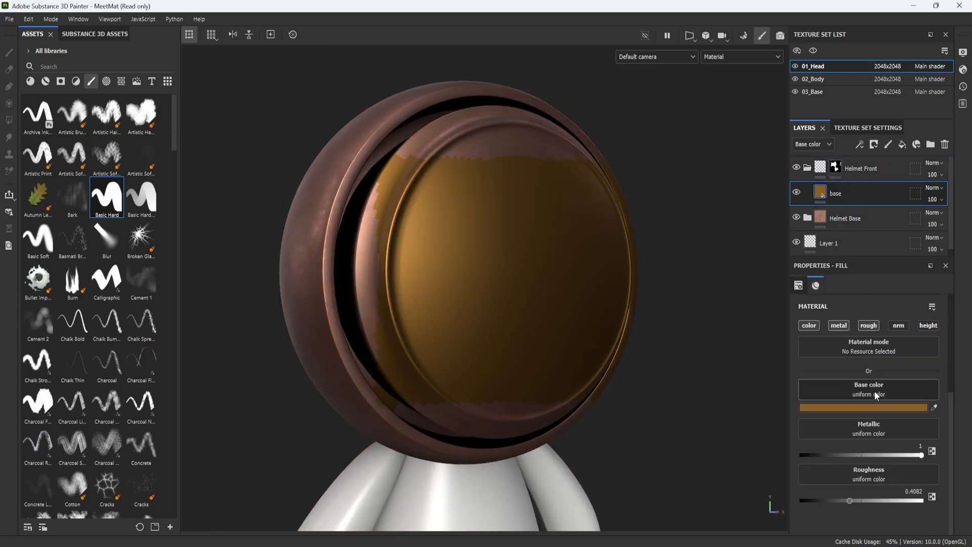
click(884, 405)
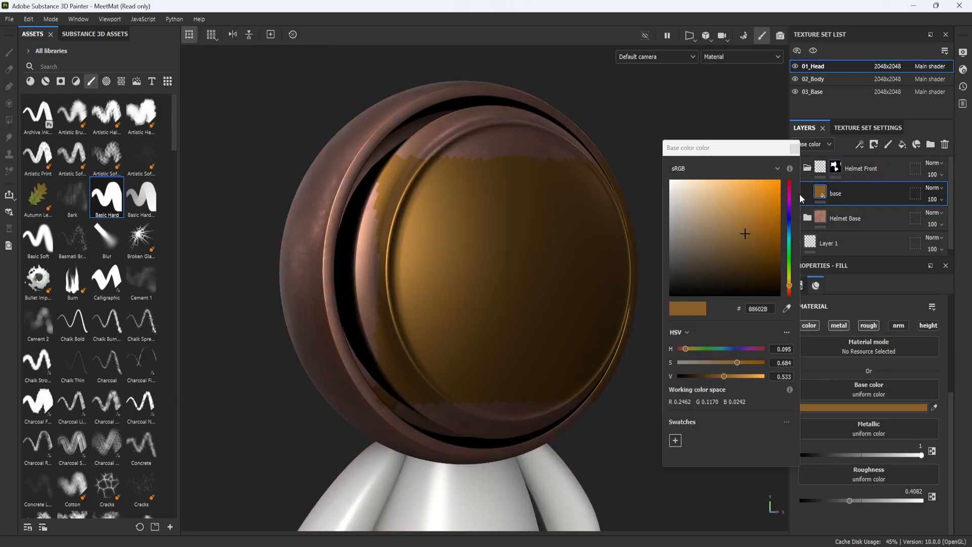
click(788, 186)
click(795, 148)
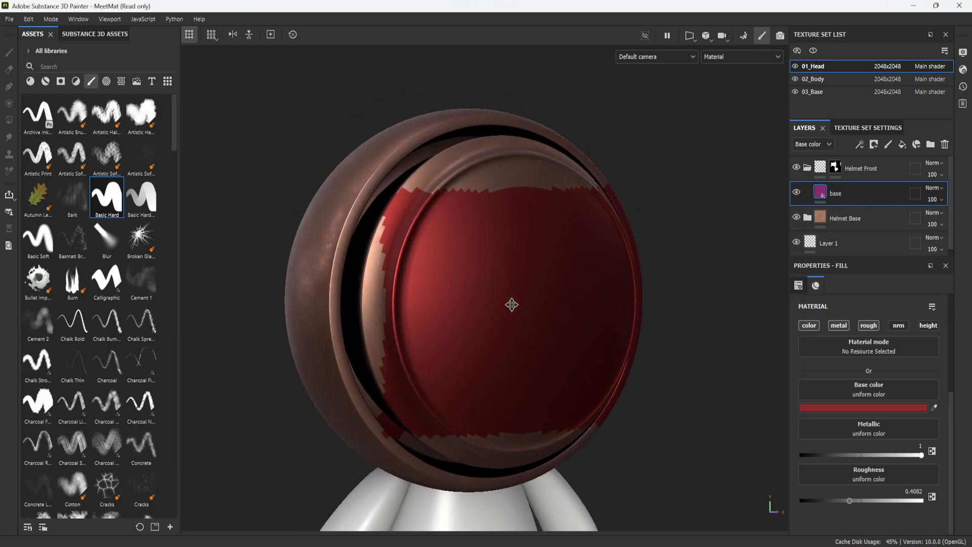
alt+middle_drag(512, 305, 517, 296)
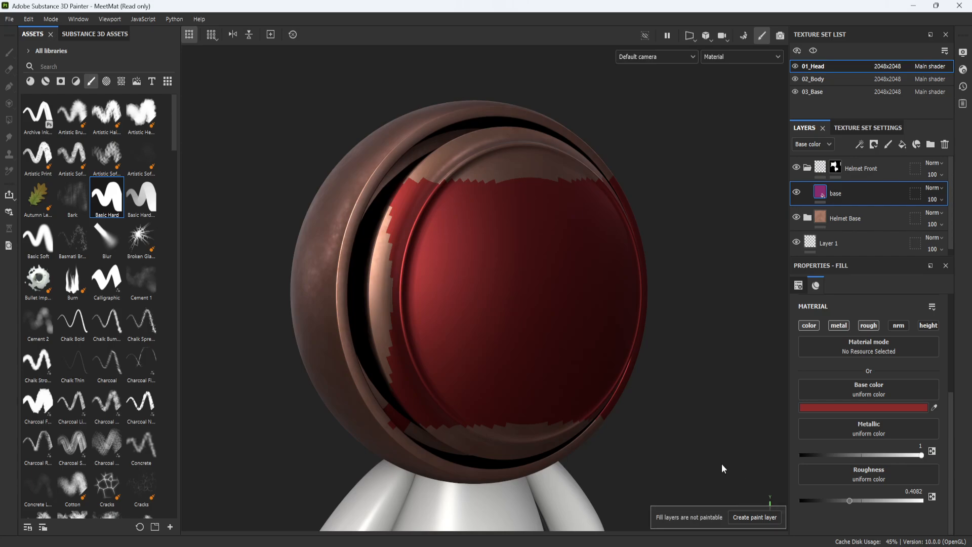
Select the Helmet Front mask and polygon-fill more faces on the head's upper front and outer shell
click(887, 217)
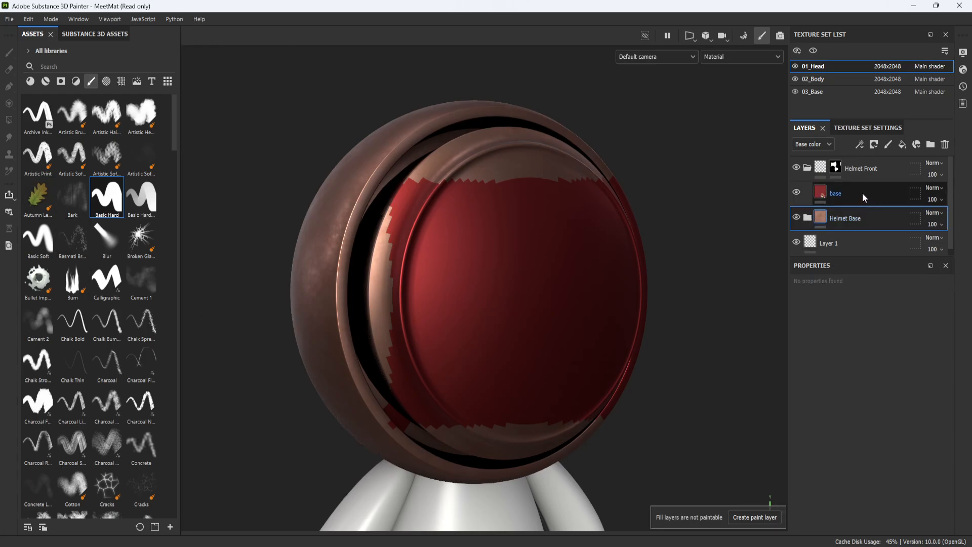
click(860, 168)
click(833, 167)
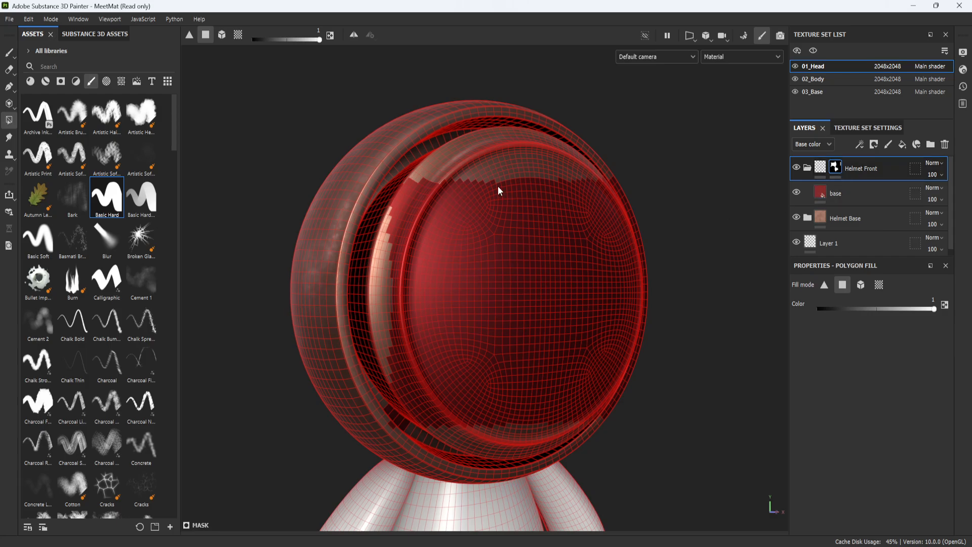
drag(429, 152, 599, 226)
drag(307, 212, 327, 269)
drag(307, 264, 400, 337)
Undo the latest polygon fills and the red base color change
key(ctrl+z)
key(ctrl+z)
key(ctrl+z)
key(ctrl+z)
key(ctrl+z)
key(ctrl+z)
key(ctrl+z)
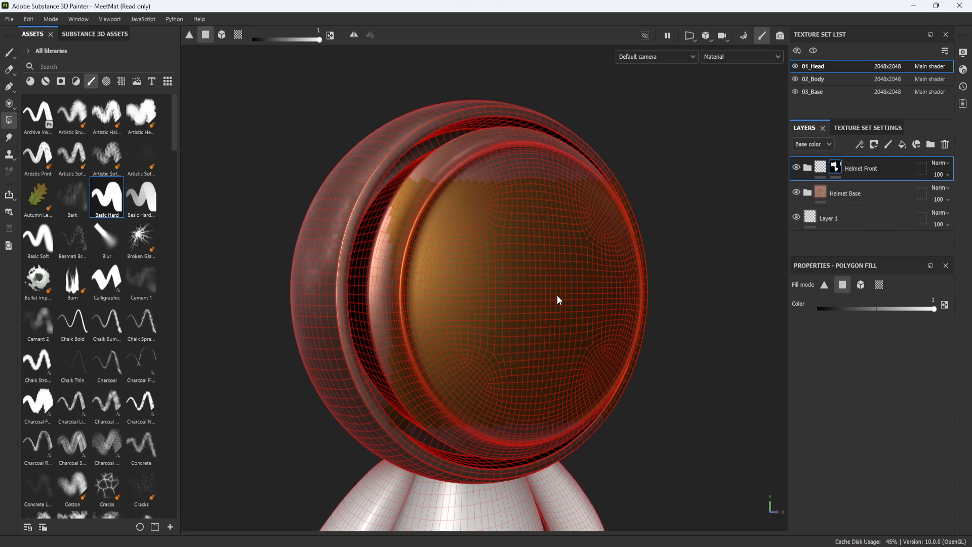
Undo the remaining polygon fills on the Helmet Front mask
alt+middle_drag(558, 296, 570, 302)
key(ctrl+z)
key(ctrl+z)
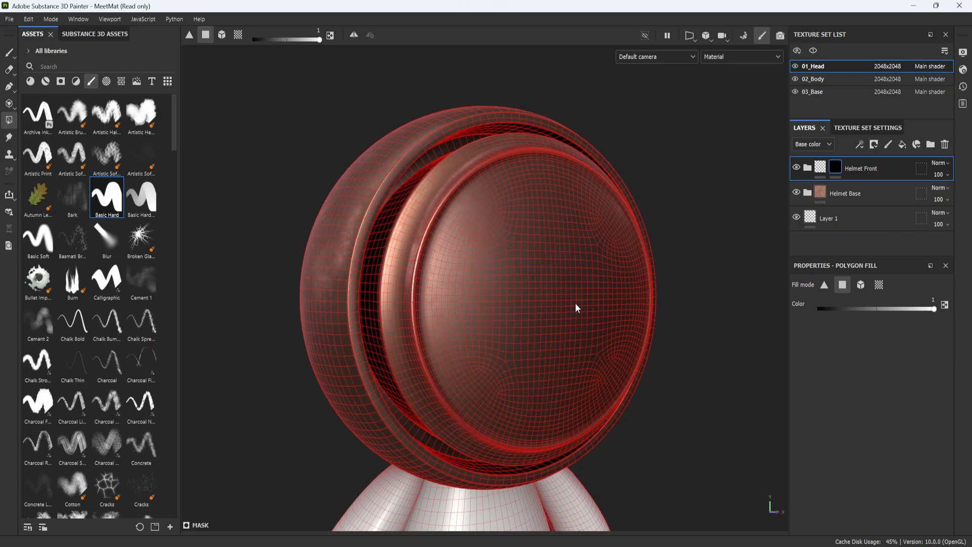
Try filling the head's outer shell and front in the Helmet Front mask with Polygon Fill in mesh mode, and undo it
alt+drag(575, 303, 753, 212)
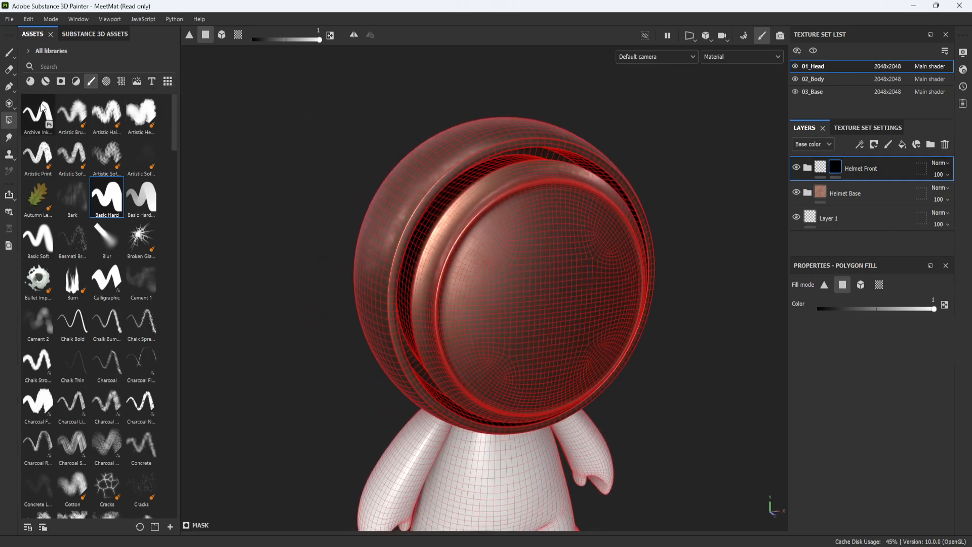
drag(319, 43, 336, 55)
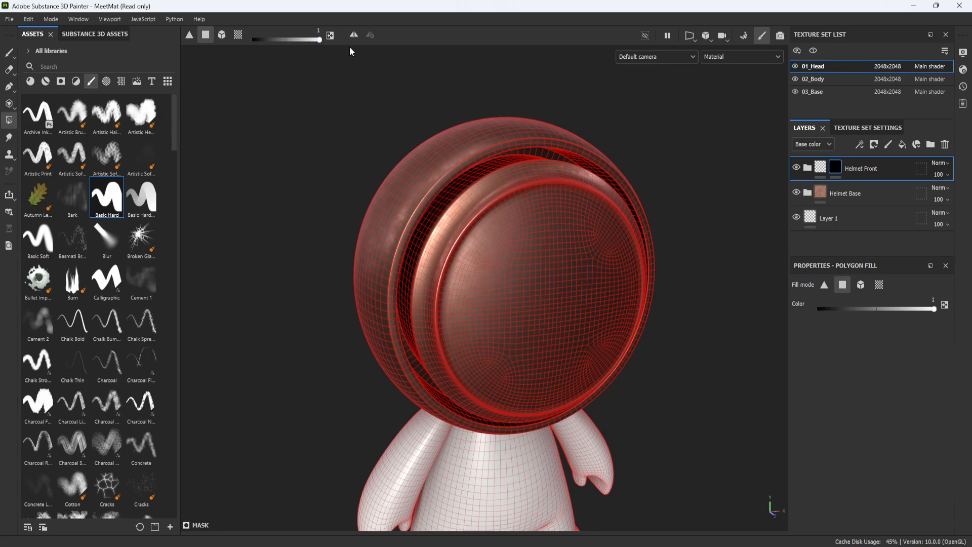
alt+middle_drag(551, 276, 519, 284)
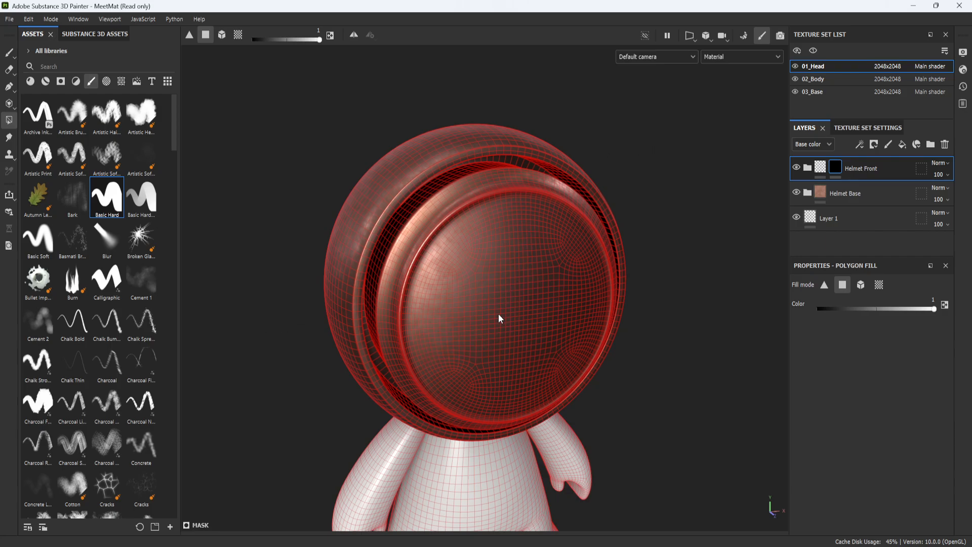
alt+drag(498, 313, 475, 178)
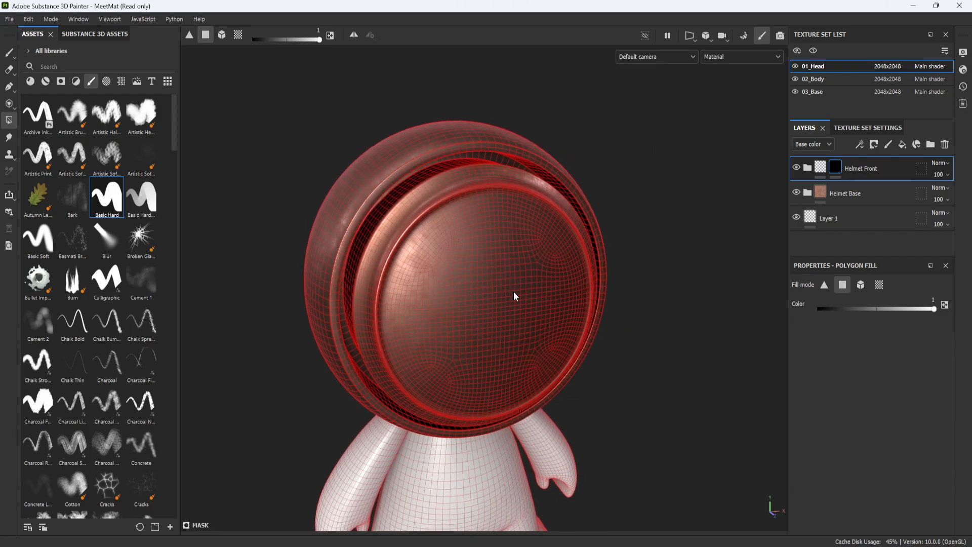
click(224, 34)
click(436, 244)
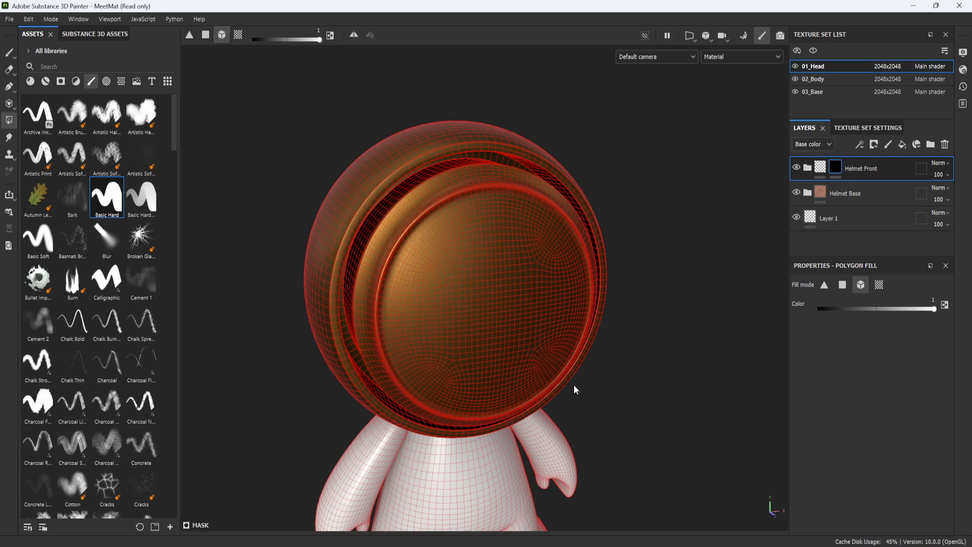
alt+drag(573, 385, 504, 323)
alt+right_drag(502, 320, 168, 394)
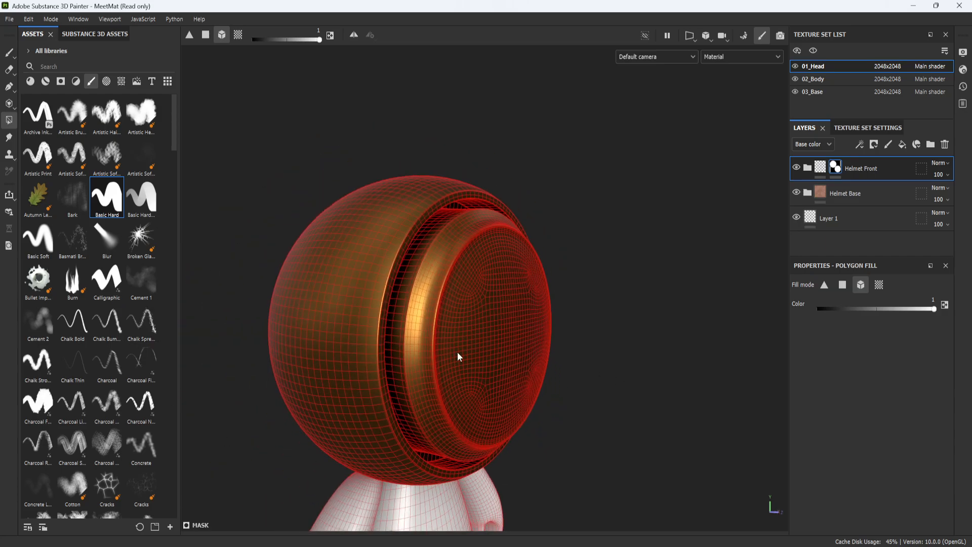
key(ctrl+z)
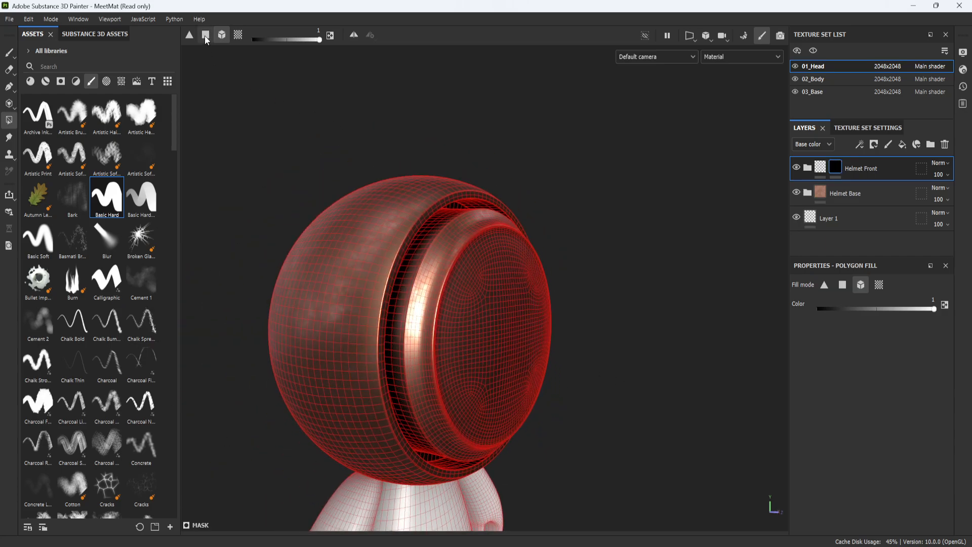
Test the mesh fill mode again from the outer shell, examine its coverage from the side, and undo the fill
click(205, 35)
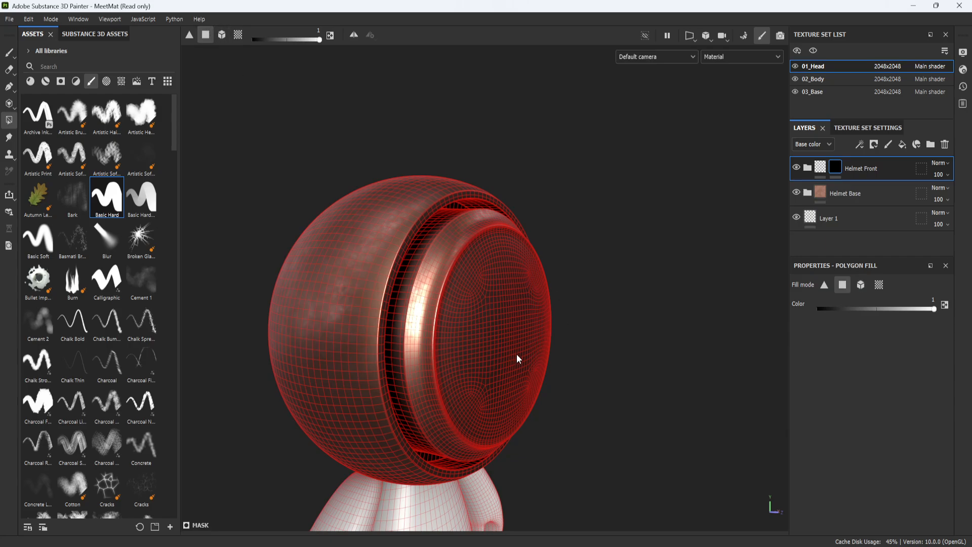
alt+drag(516, 354, 568, 306)
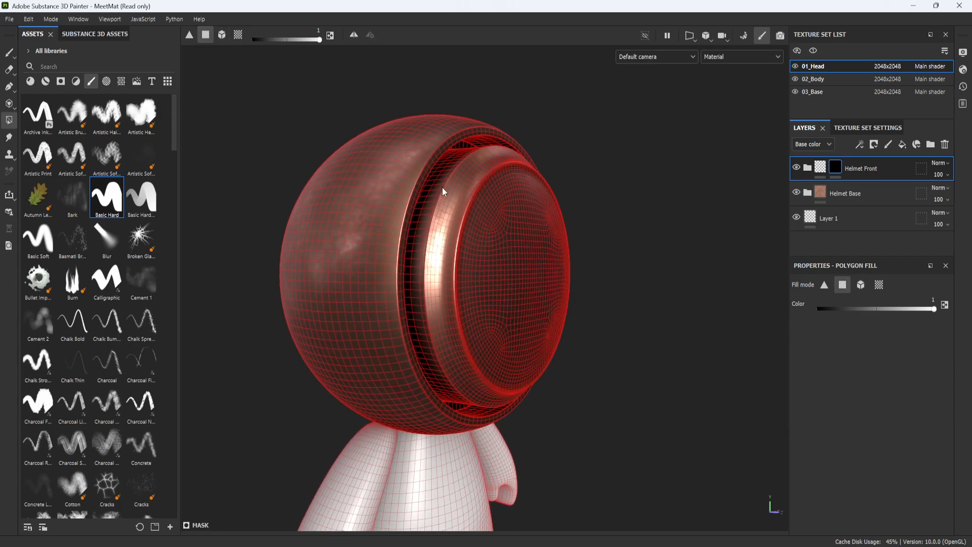
click(226, 38)
click(345, 200)
alt+drag(487, 288, 531, 351)
alt+drag(375, 116, 501, 254)
click(206, 36)
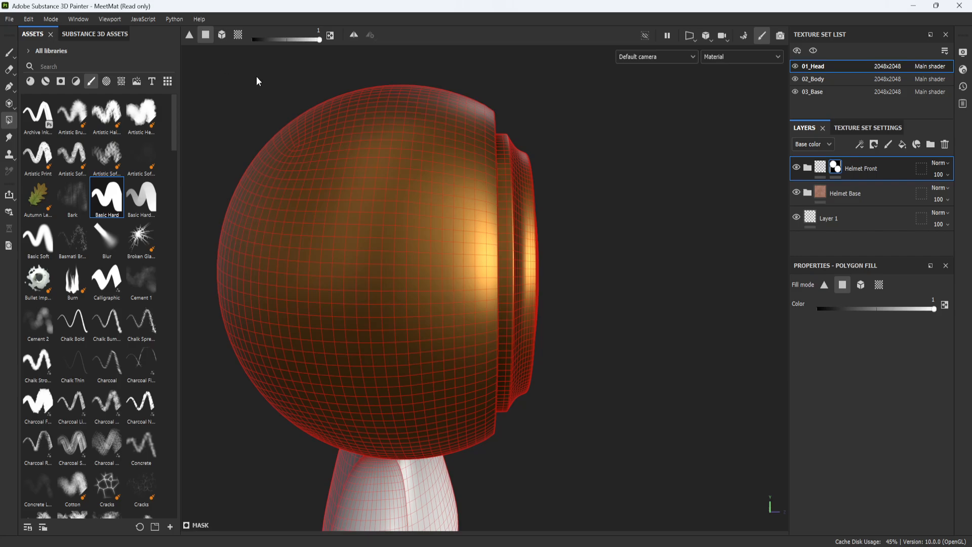
alt+drag(542, 269, 234, 59)
drag(562, 249, 594, 297)
alt+middle_drag(582, 274, 480, 254)
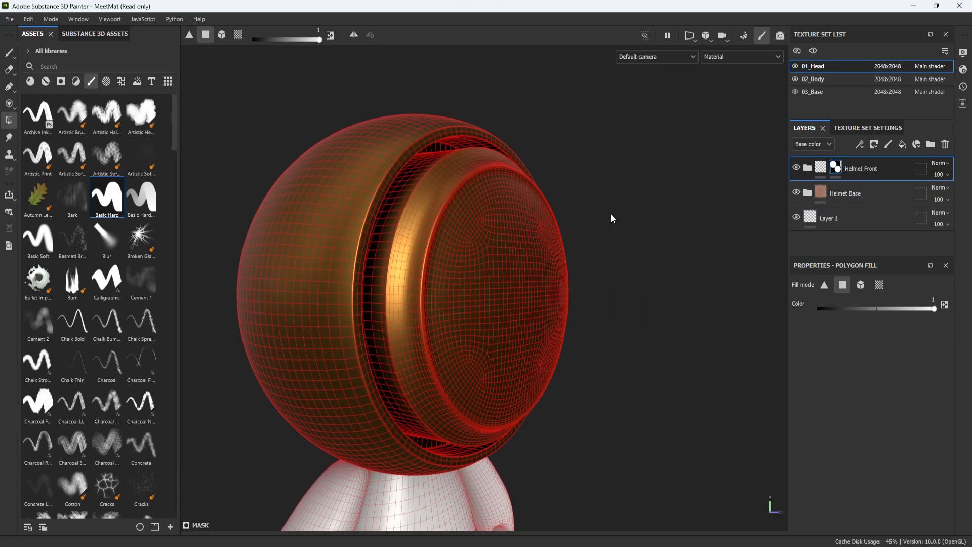
key(ctrl+z)
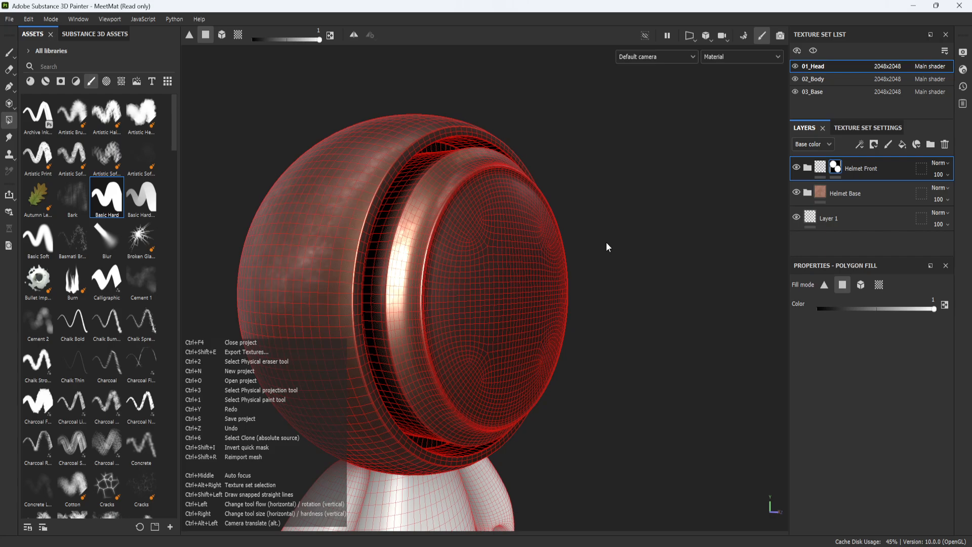
Switch the viewport to orthographic projection and align it with the head's side profile
alt+drag(599, 293, 614, 243)
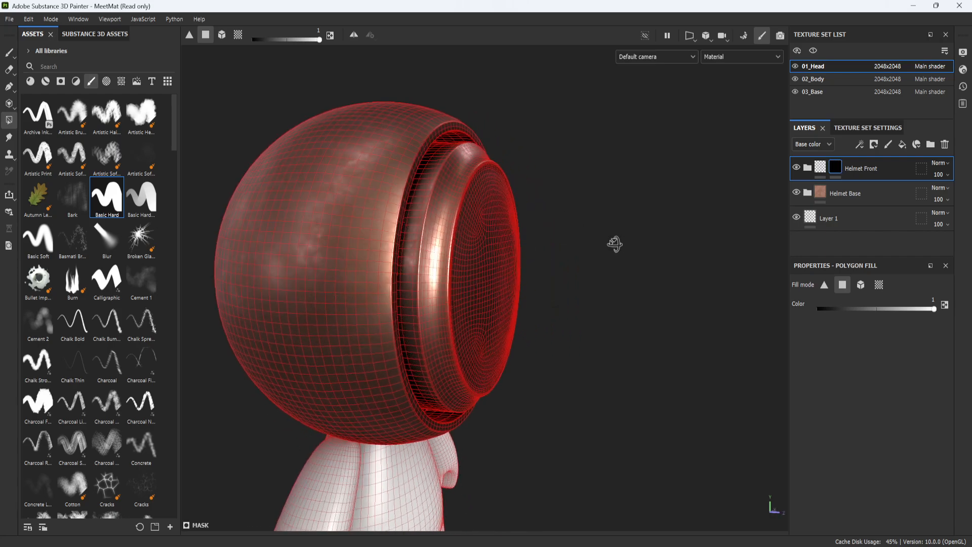
click(702, 38)
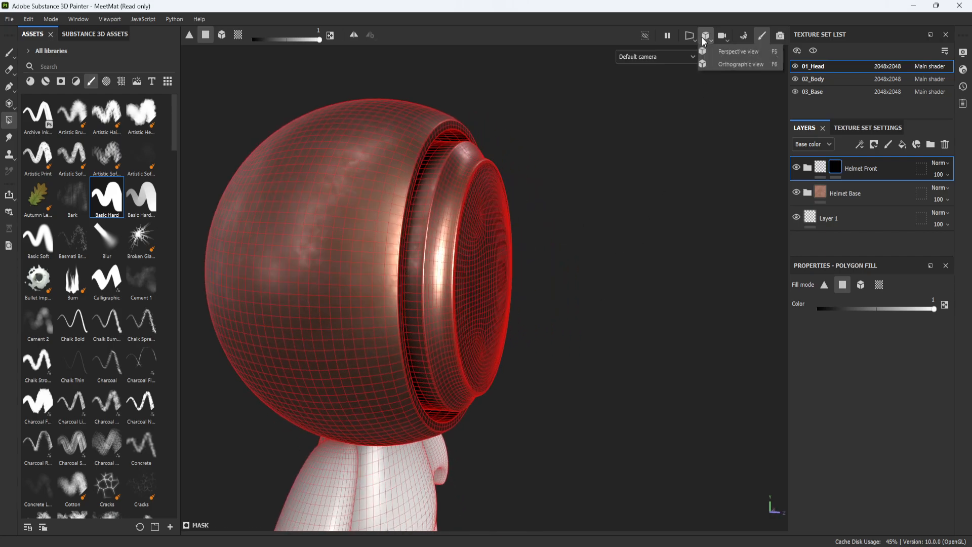
click(733, 68)
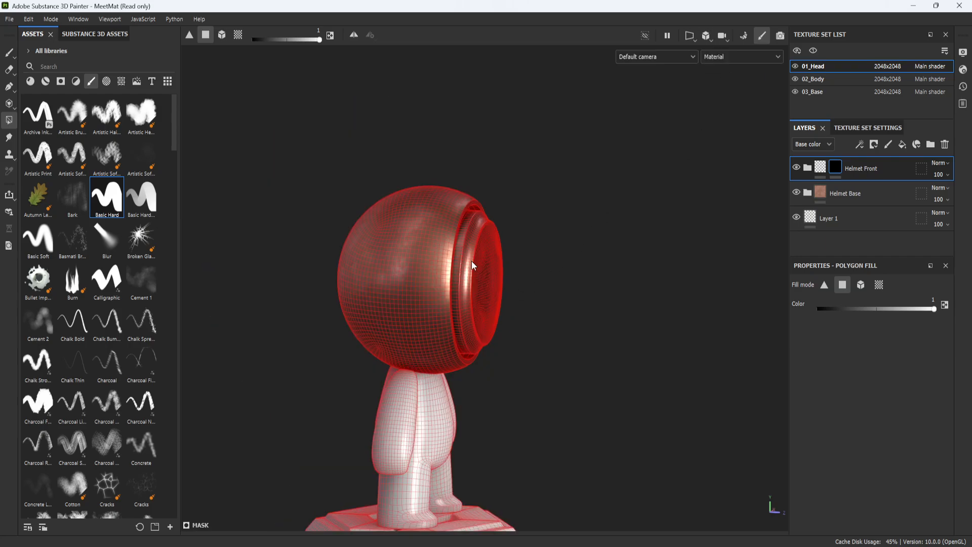
alt+middle_drag(527, 347, 542, 302)
scroll(537, 307, up, 2)
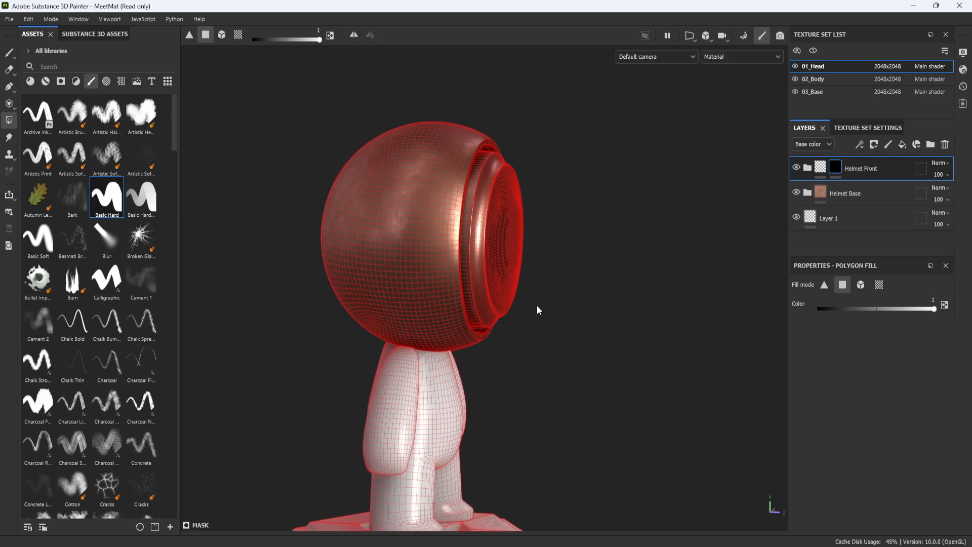
alt+drag(575, 287, 589, 284)
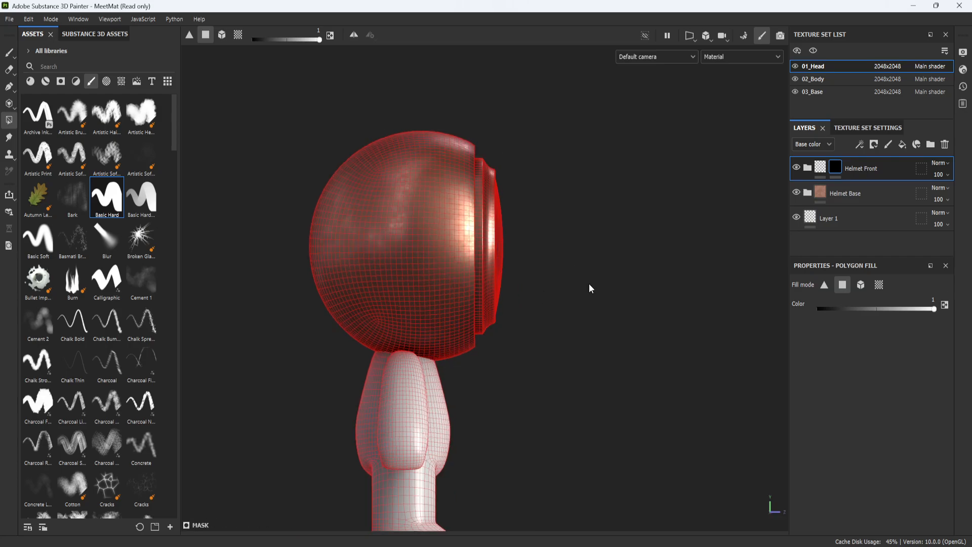
Polygon-fill the protruding helmet front, ring included, in quad mode with one area selection from the side view, excluding the outer shell
scroll(587, 286, up, 6)
alt+middle_drag(553, 209, 572, 269)
scroll(574, 270, down, 4)
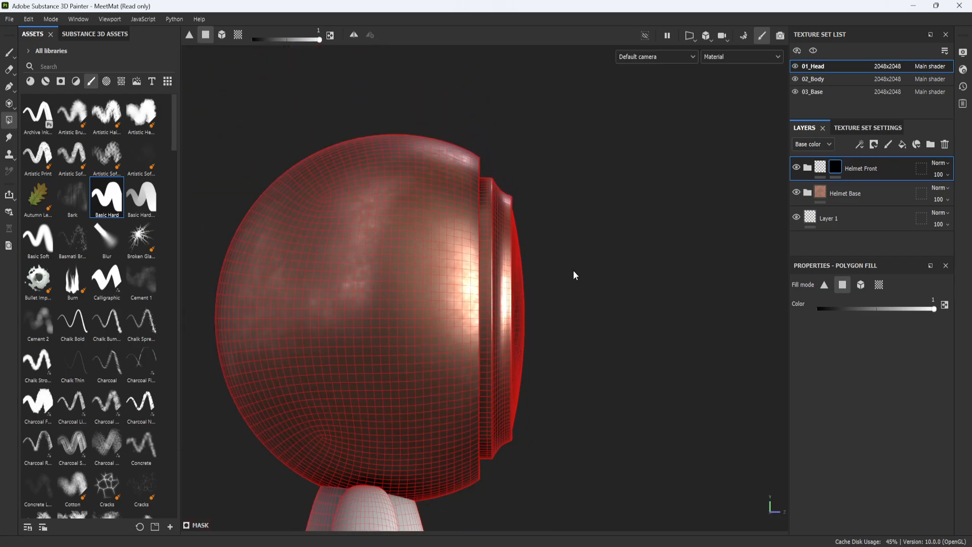
mouse_move(563, 321)
alt+middle_down()
mouse_move(566, 287)
mouse_move(562, 305)
alt+middle_up()
scroll(551, 303, up, 2)
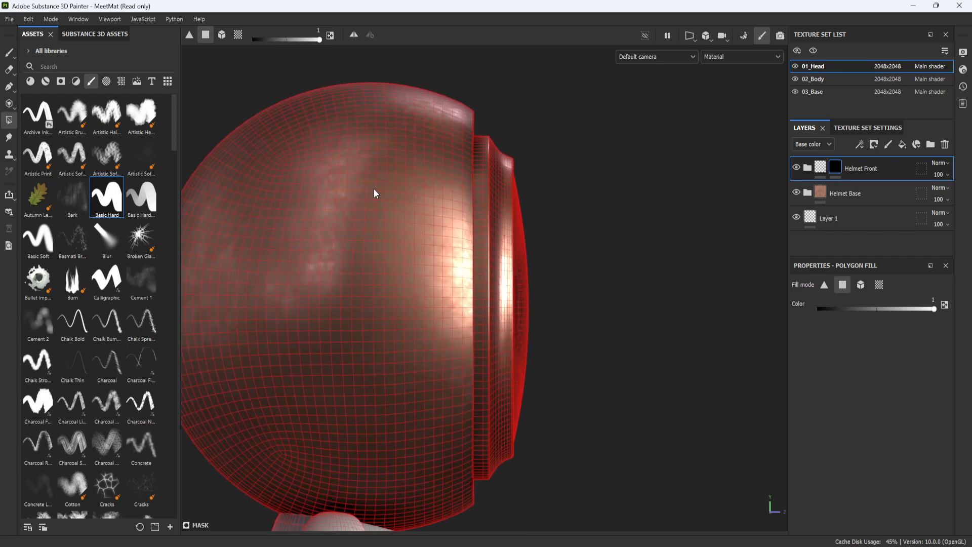
alt+middle_drag(374, 193, 343, 85)
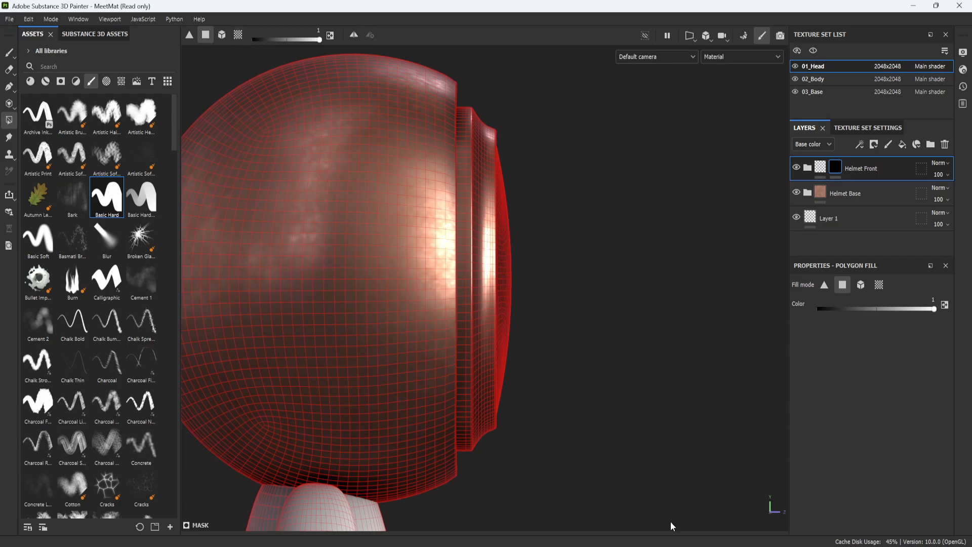
drag(670, 521, 461, 59)
alt+drag(547, 213, 633, 284)
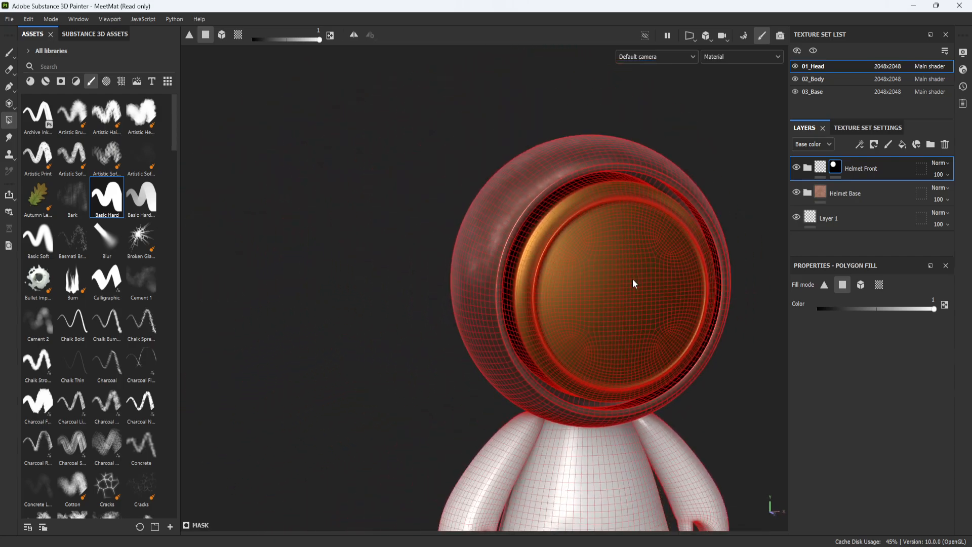
alt+middle_drag(632, 279, 502, 232)
Switch to the Paint tool and examine the masked helmet front from several angles without the wireframe
click(10, 52)
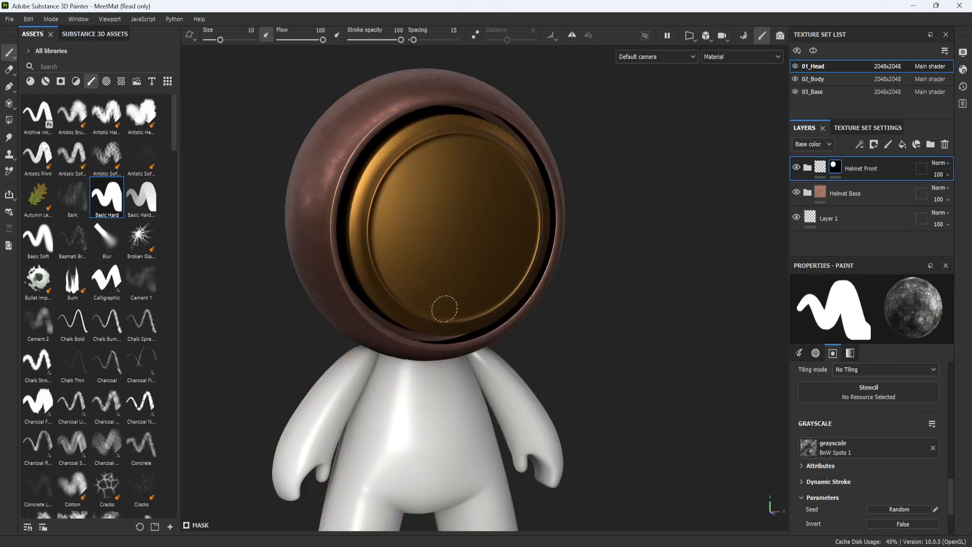
alt+drag(445, 309, 734, 319)
alt+right_drag(606, 354, 621, 323)
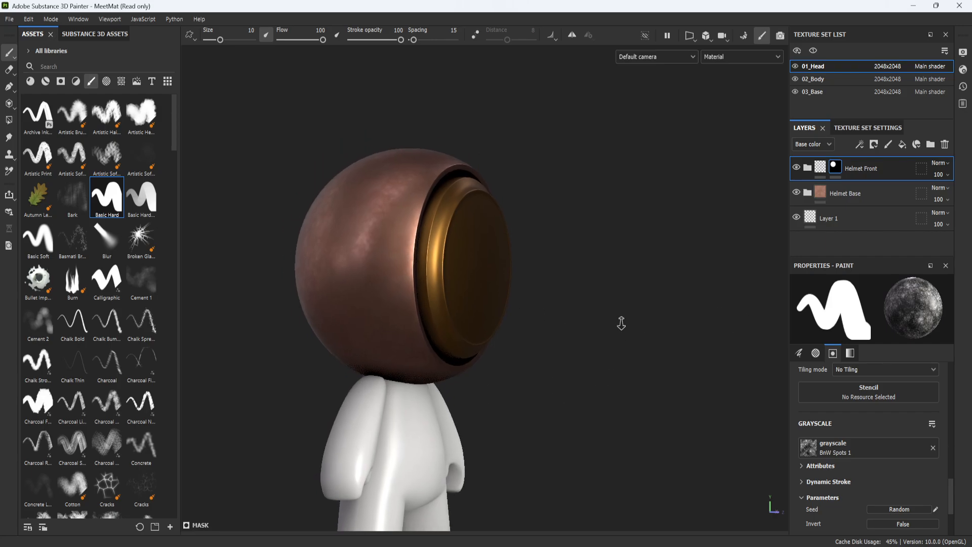
alt+drag(621, 323, 488, 321)
alt+right_drag(488, 321, 557, 324)
alt+middle_drag(557, 324, 567, 304)
alt+right_drag(557, 350, 635, 307)
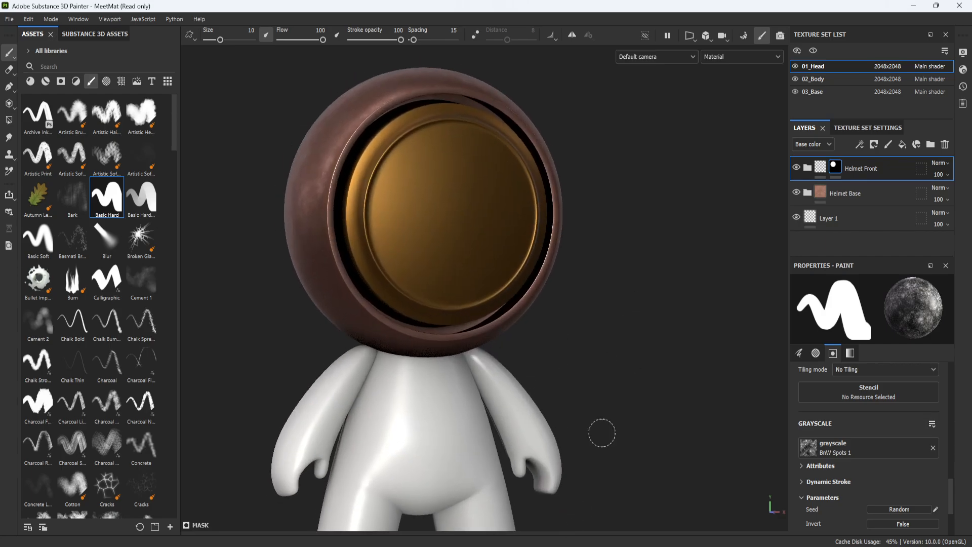
alt+middle_drag(603, 388, 621, 461)
alt+right_drag(621, 461, 645, 451)
alt+drag(644, 451, 661, 415)
alt+middle_drag(662, 370, 673, 386)
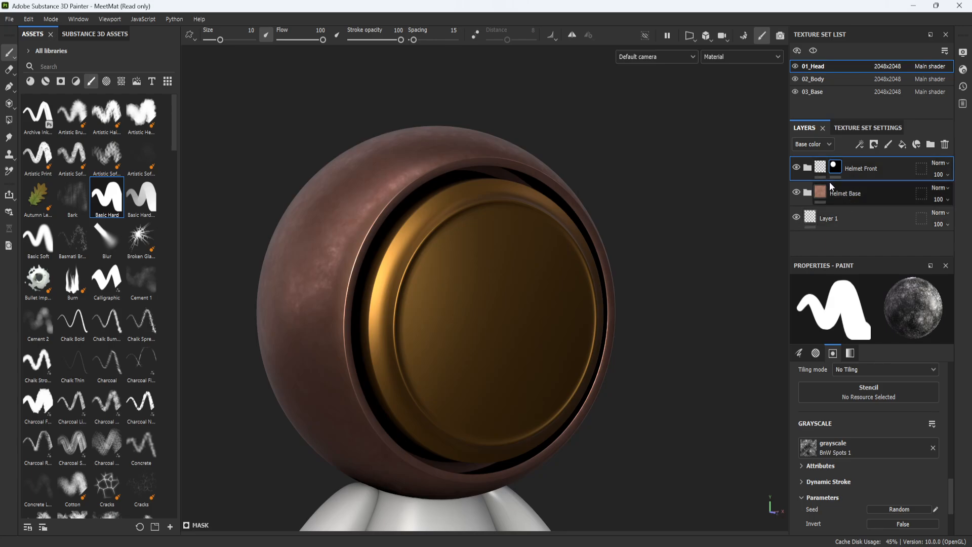
Add a fill layer above the base layer in the Helmet Front folder and name it "base light"
click(807, 168)
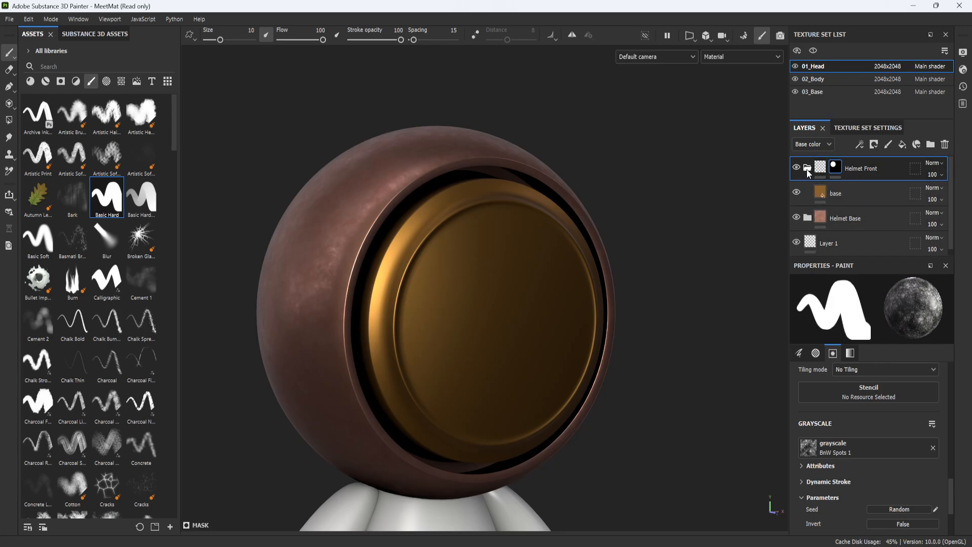
click(868, 195)
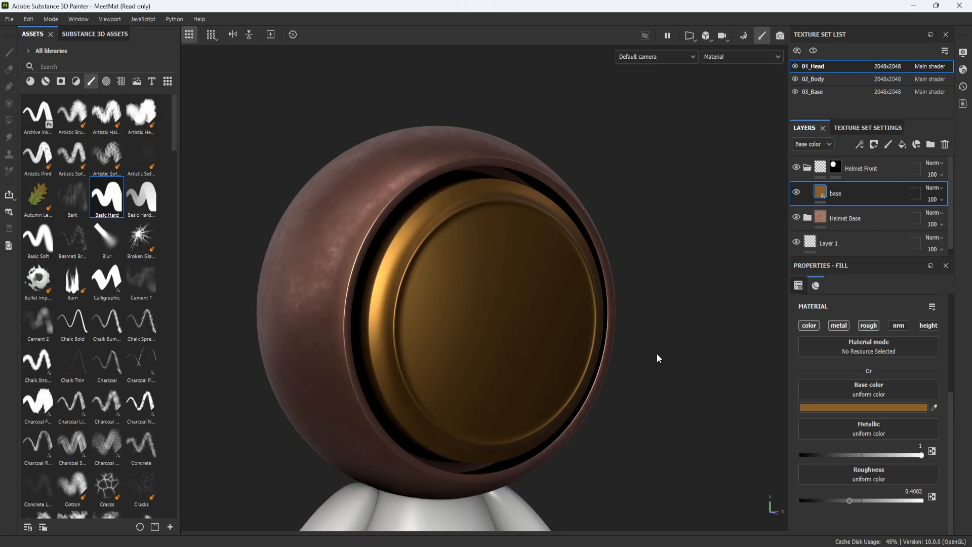
alt+middle_drag(657, 354, 658, 319)
alt+right_drag(658, 319, 650, 381)
alt+drag(650, 380, 653, 358)
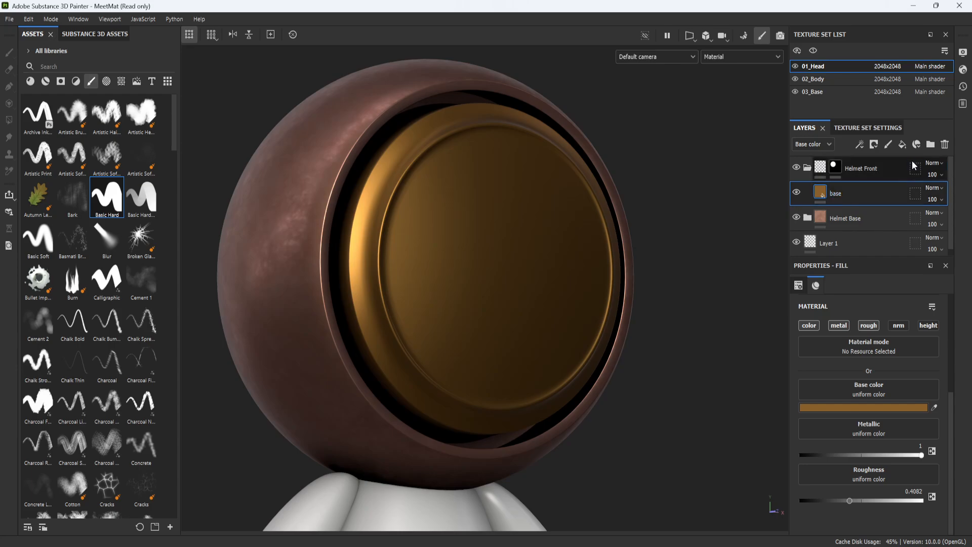
click(902, 144)
double_click(844, 195)
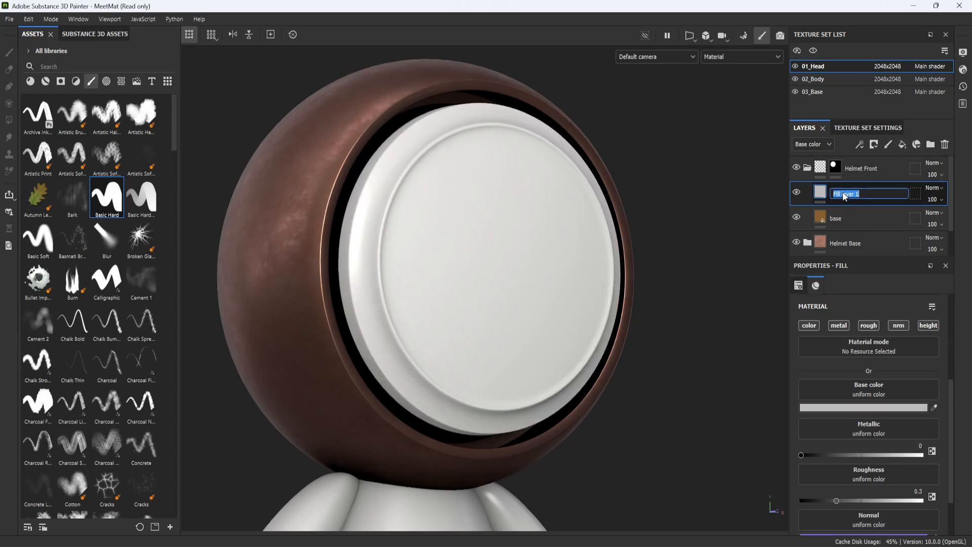
text(base light)
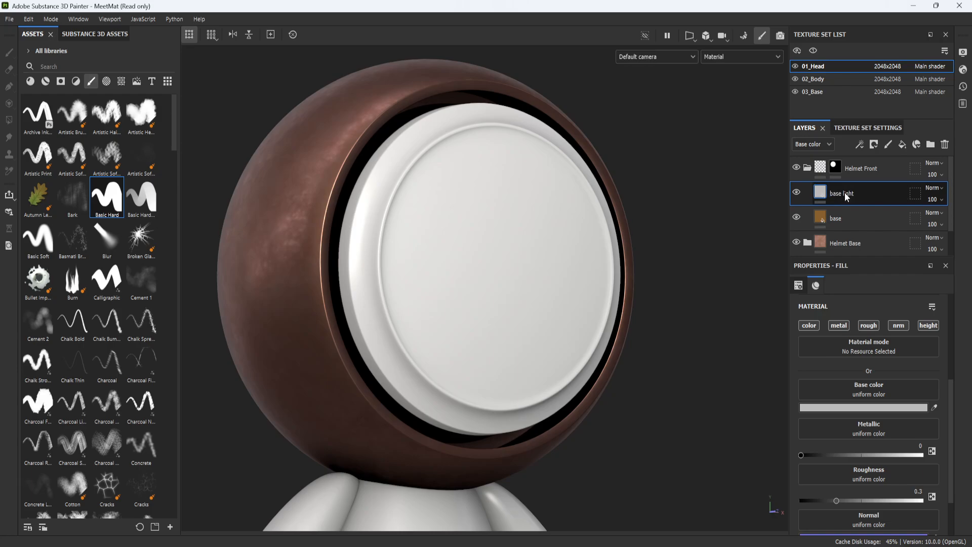
key(Return)
Limit the base light layer to color, metallic and roughness with Metallic at 1, and sample a lighter golden-brown base color
click(897, 325)
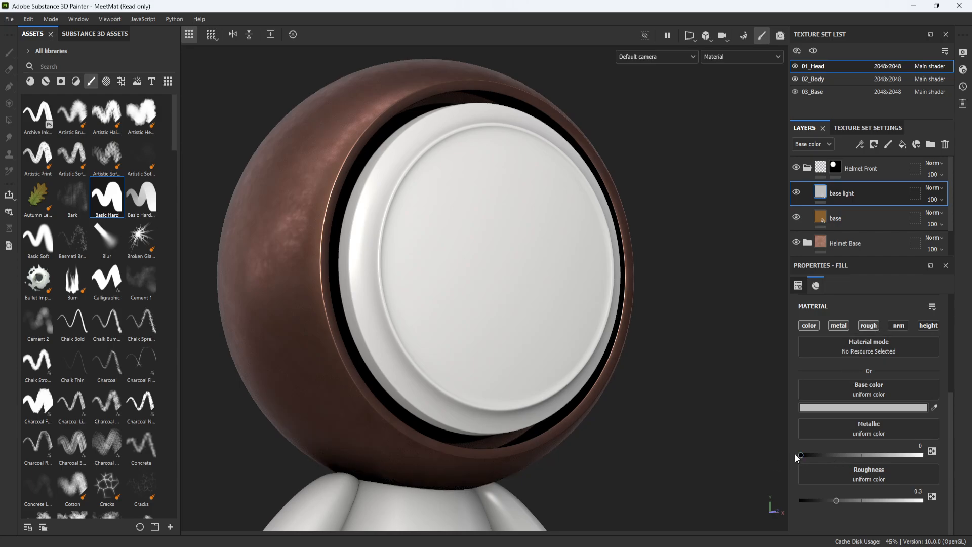
drag(814, 456, 947, 454)
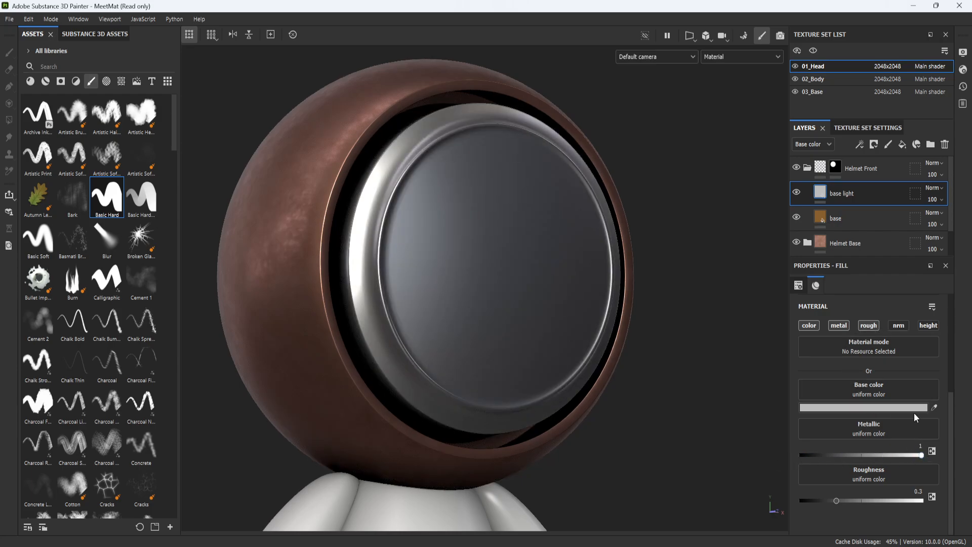
click(934, 407)
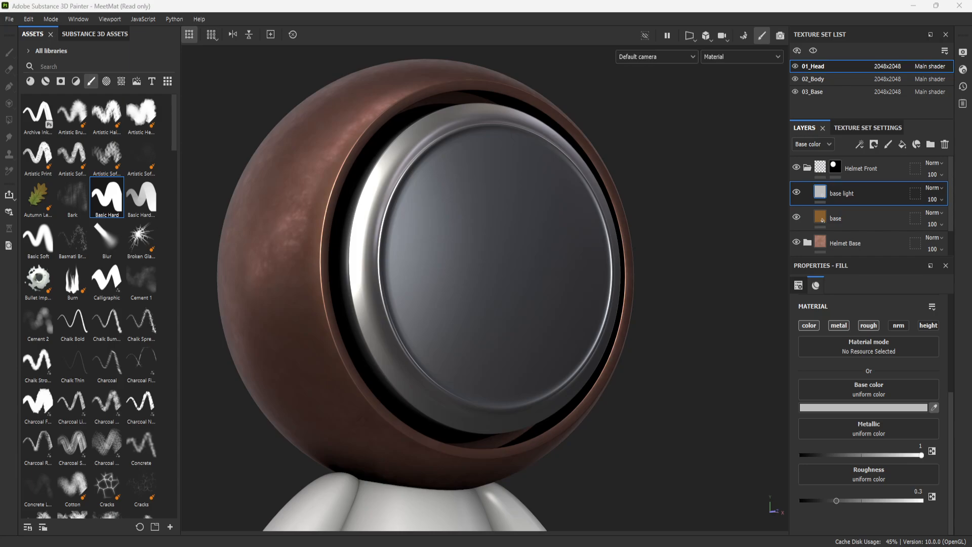
click(783, 156)
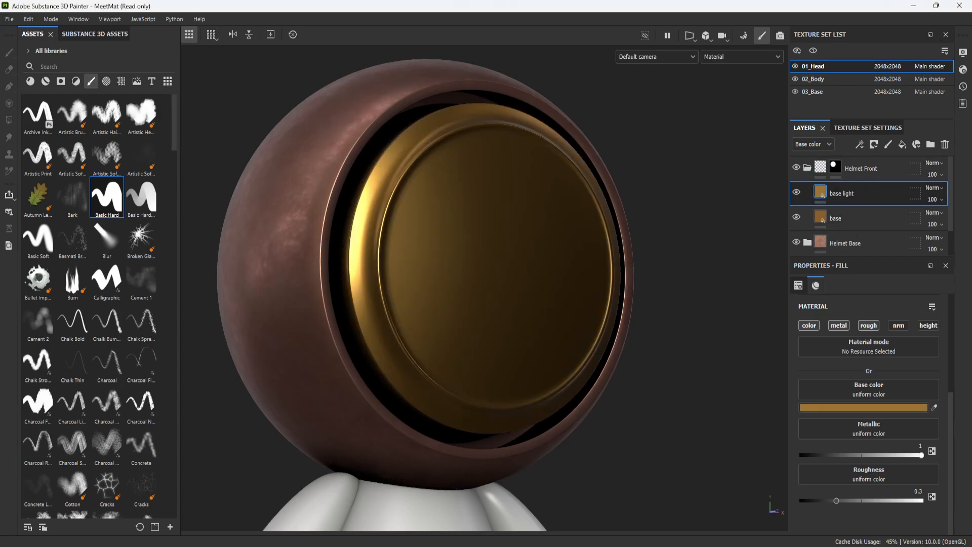
Lighten the base light layer's base color to the pale gold B49562 and lower its roughness to 0.1959
click(908, 408)
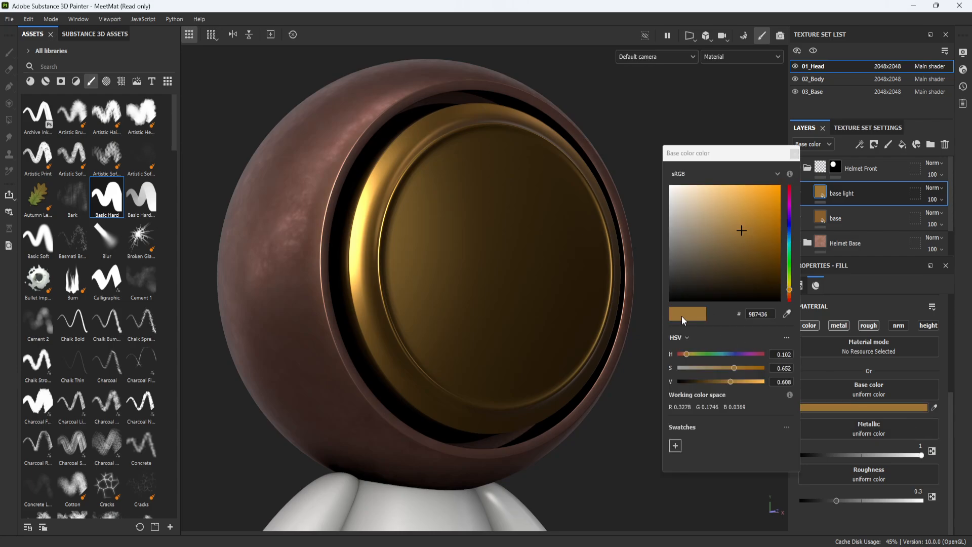
drag(734, 380, 718, 367)
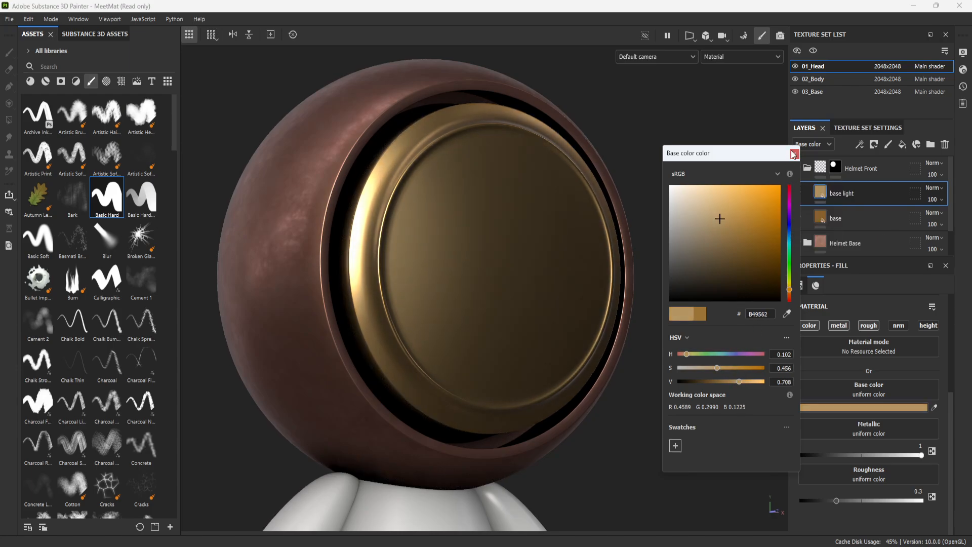
click(880, 188)
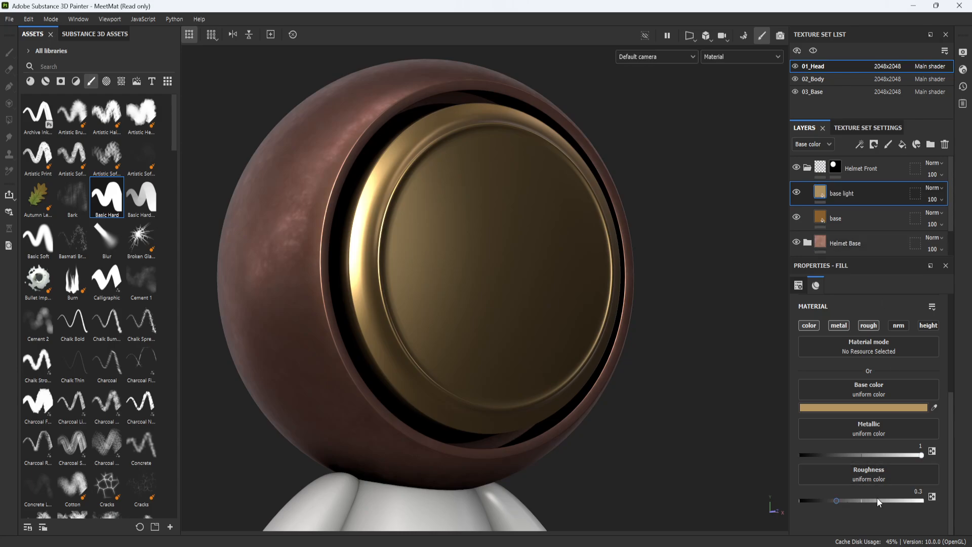
drag(837, 500, 824, 500)
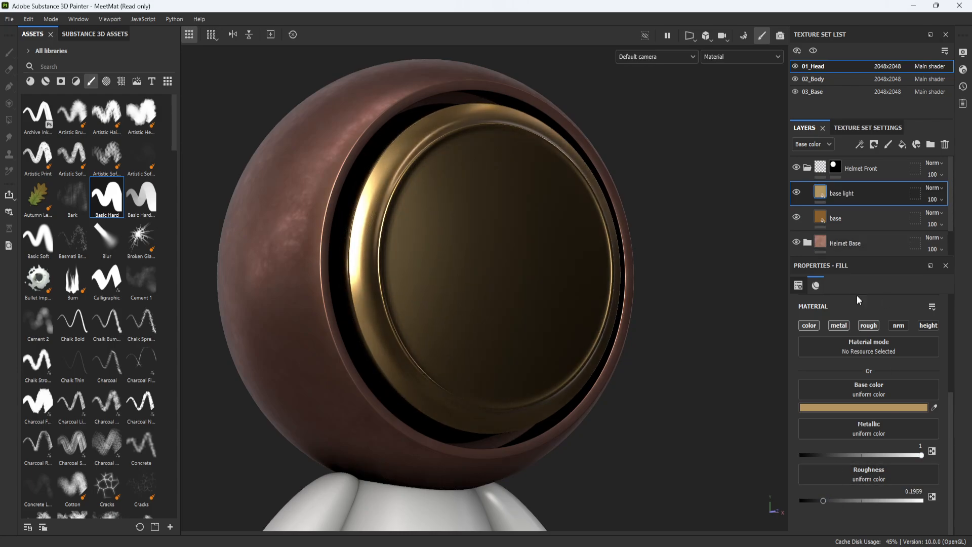
Add a black mask to the base light layer and put a fill on it using the BnW Spots 1 texture
right_click(871, 201)
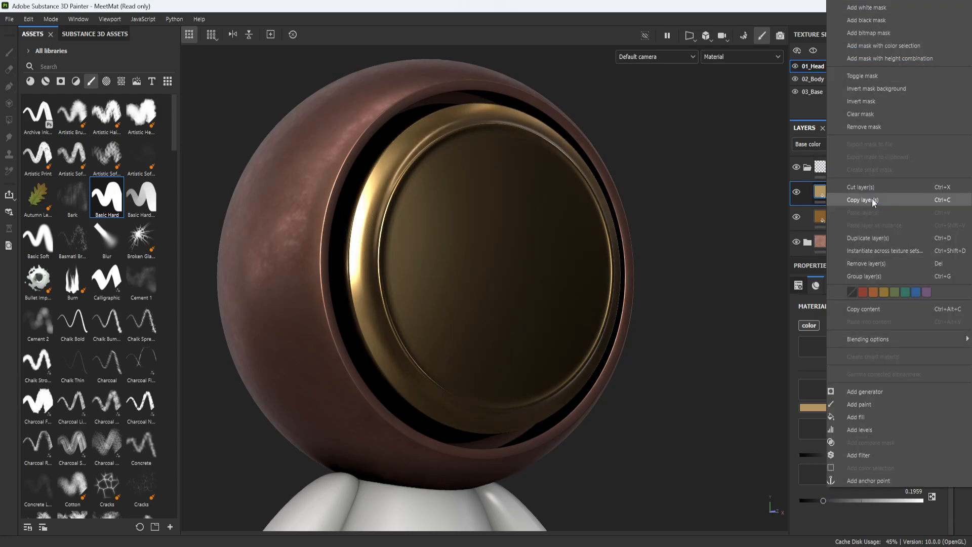
click(876, 18)
right_click(844, 218)
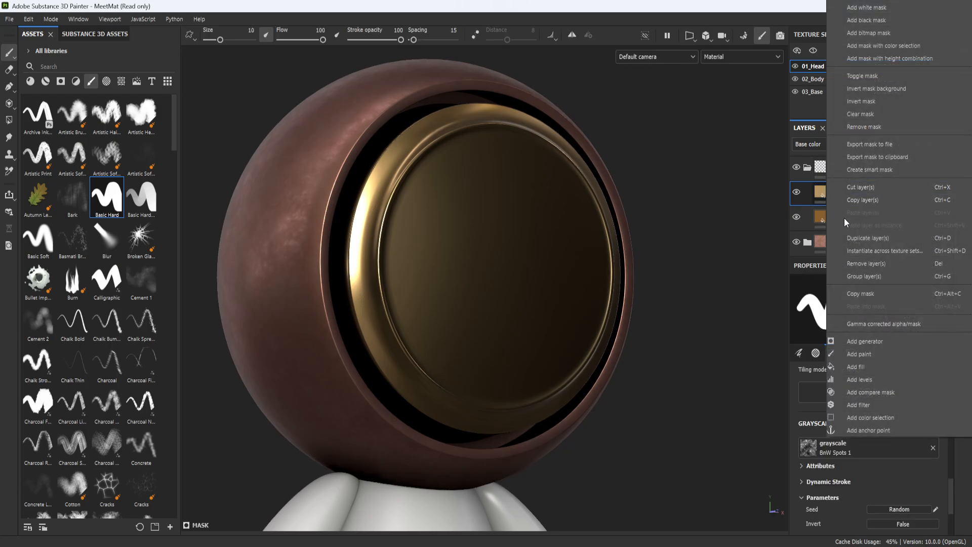
click(861, 368)
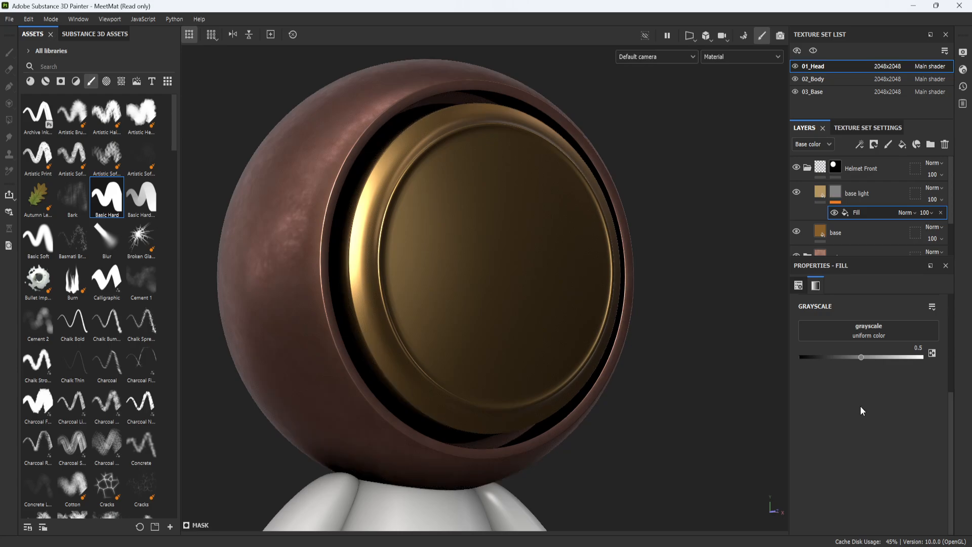
click(870, 333)
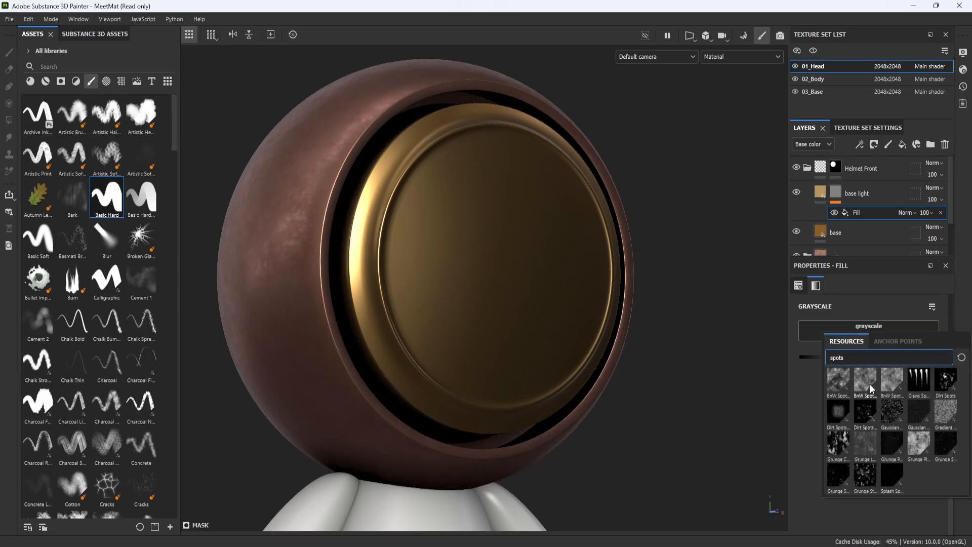
click(838, 380)
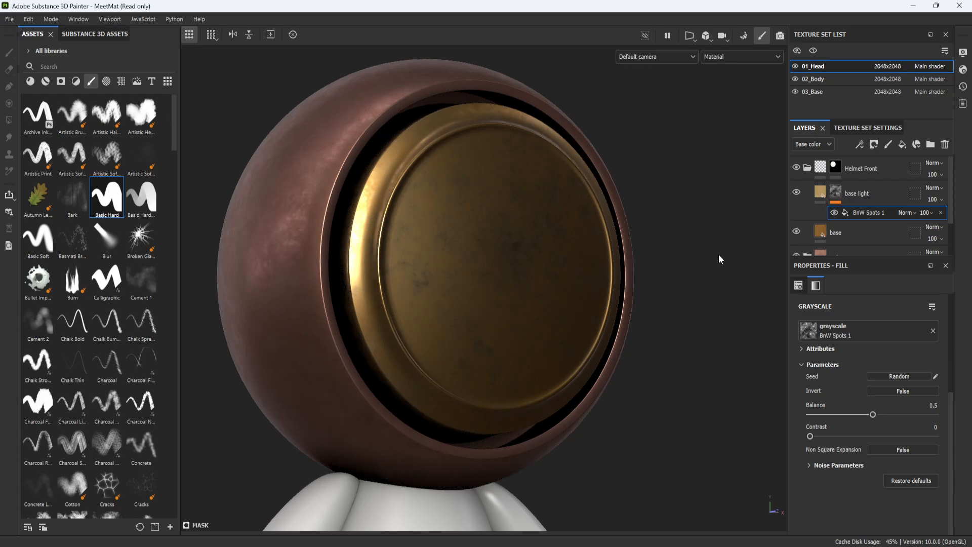
mouse_move(659, 248)
alt+mouse_down()
mouse_move(581, 288)
mouse_move(534, 351)
mouse_move(473, 341)
mouse_move(445, 360)
mouse_move(773, 330)
mouse_move(580, 347)
alt+mouse_up()
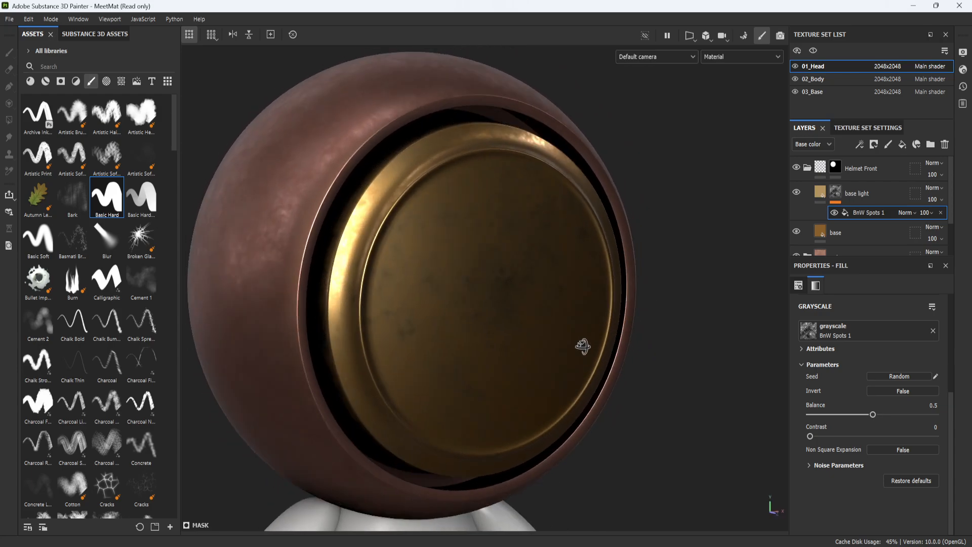
Add a fill layer between base and base light in the Helmet Front folder and name it "base dark"
click(879, 196)
click(876, 233)
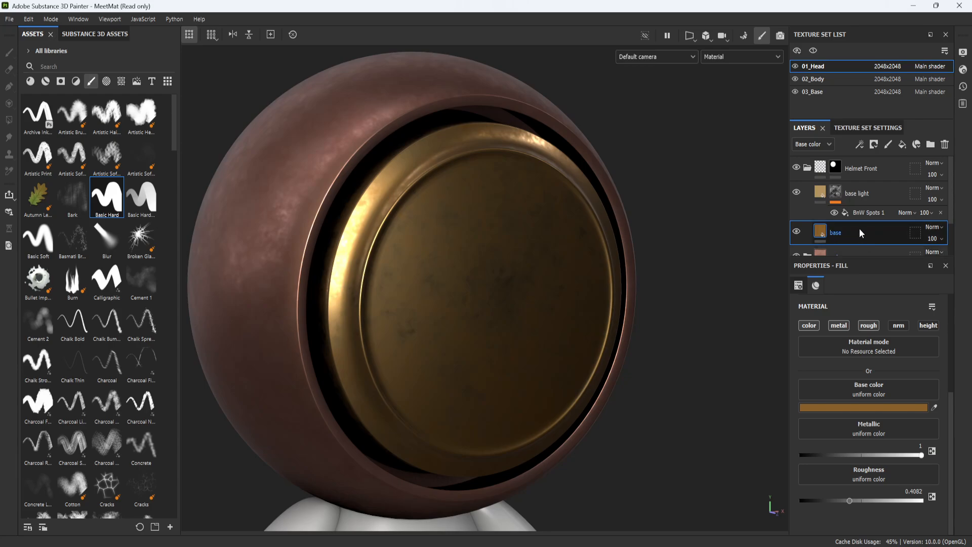
click(902, 145)
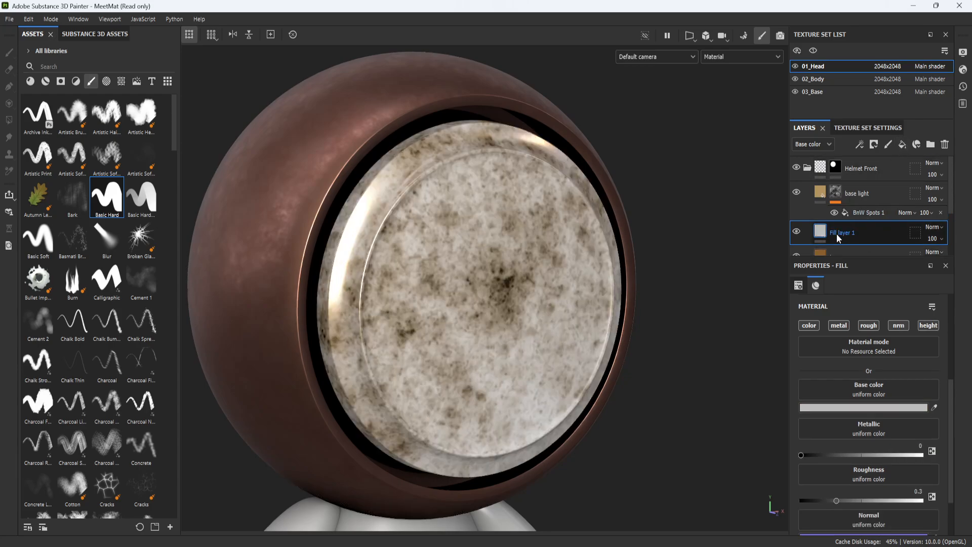
double_click(840, 233)
text(base dark)
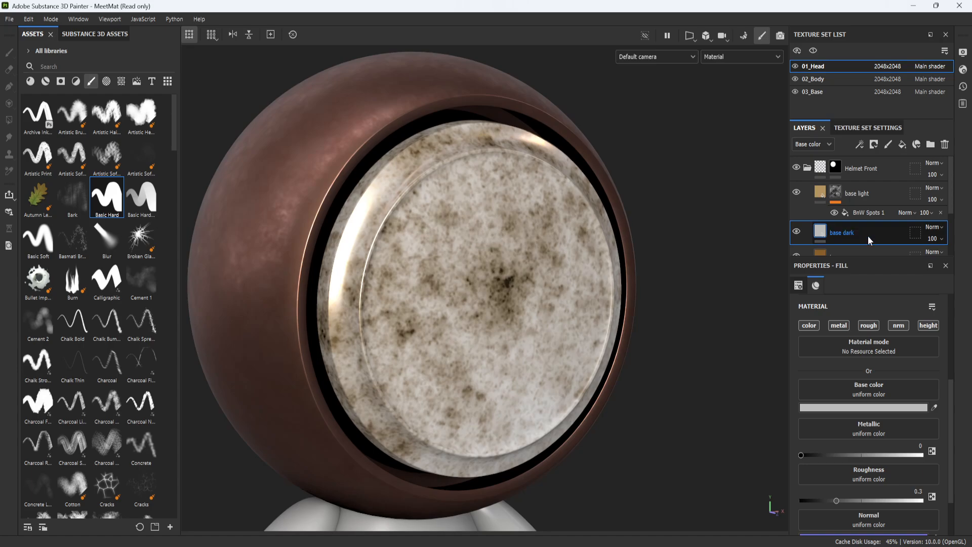
key(Return)
Limit the base dark layer to color, metallic and roughness, with Roughness at 0.5592 and Metallic at 1
scroll(592, 284, down, 3)
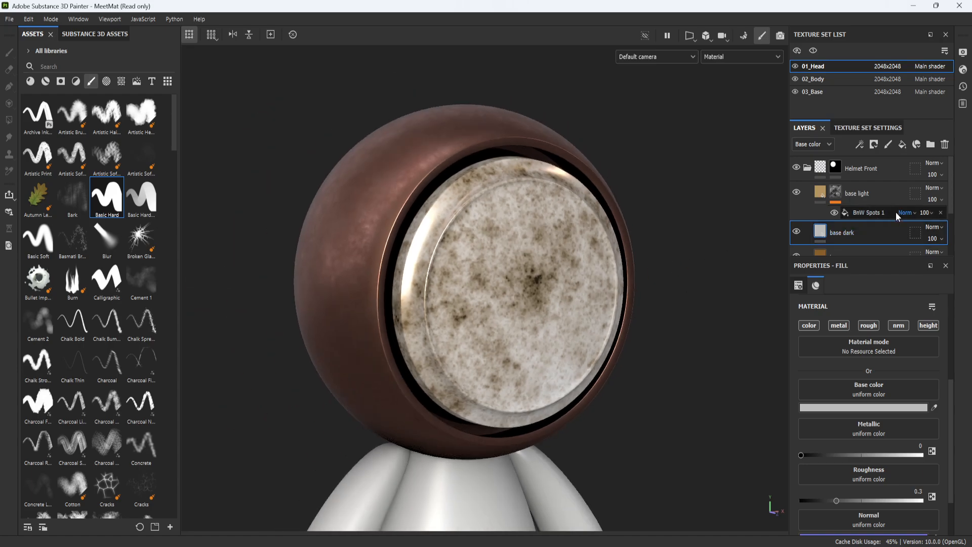
scroll(895, 212, down, 2)
scroll(867, 212, up, 1)
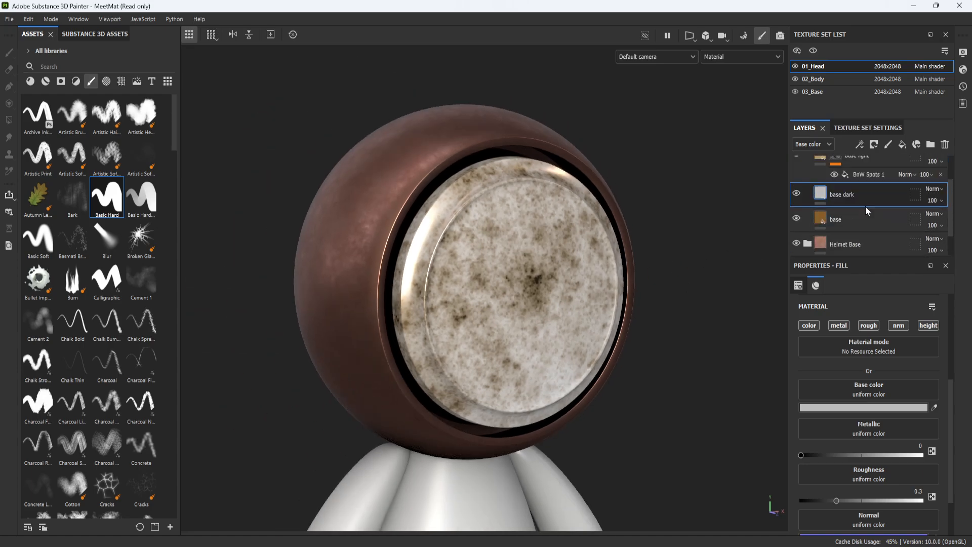
click(868, 325)
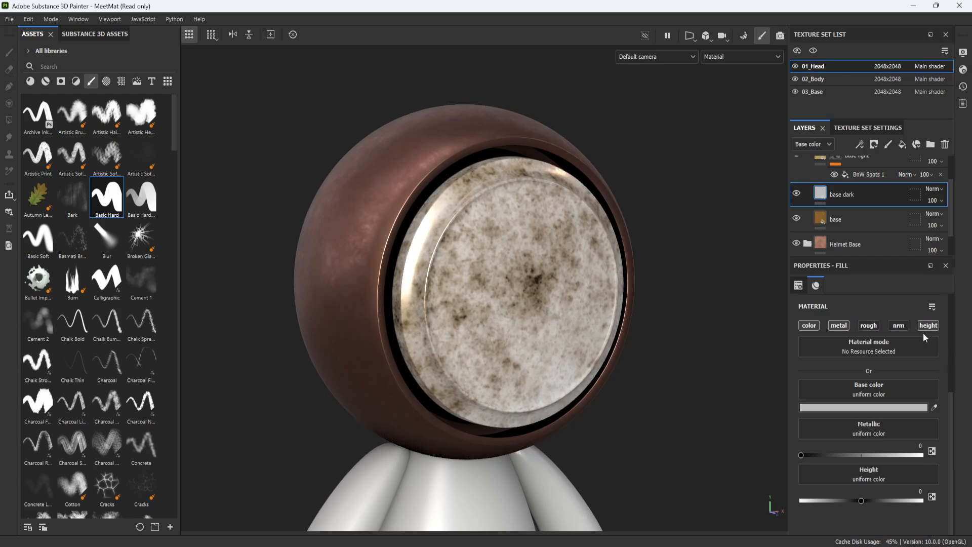
click(924, 327)
click(868, 326)
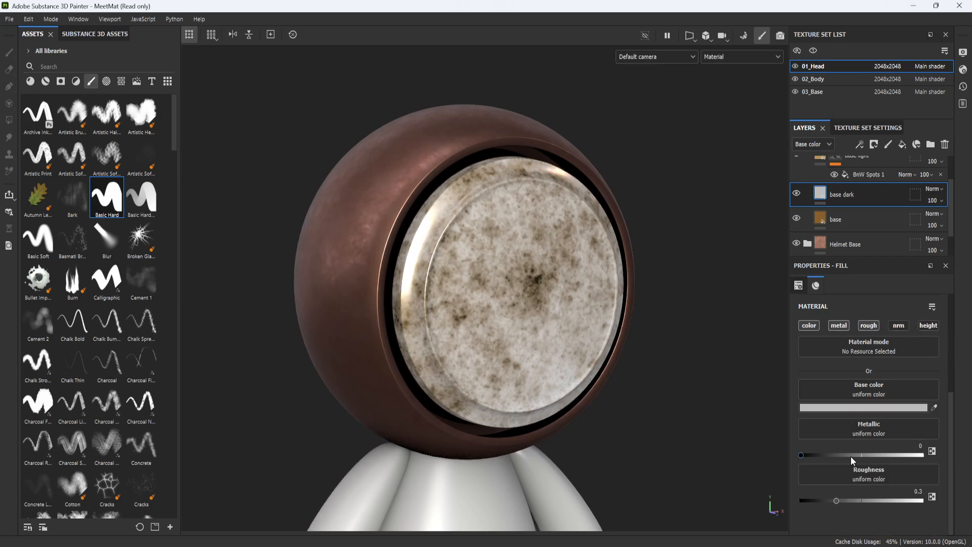
drag(843, 502, 868, 500)
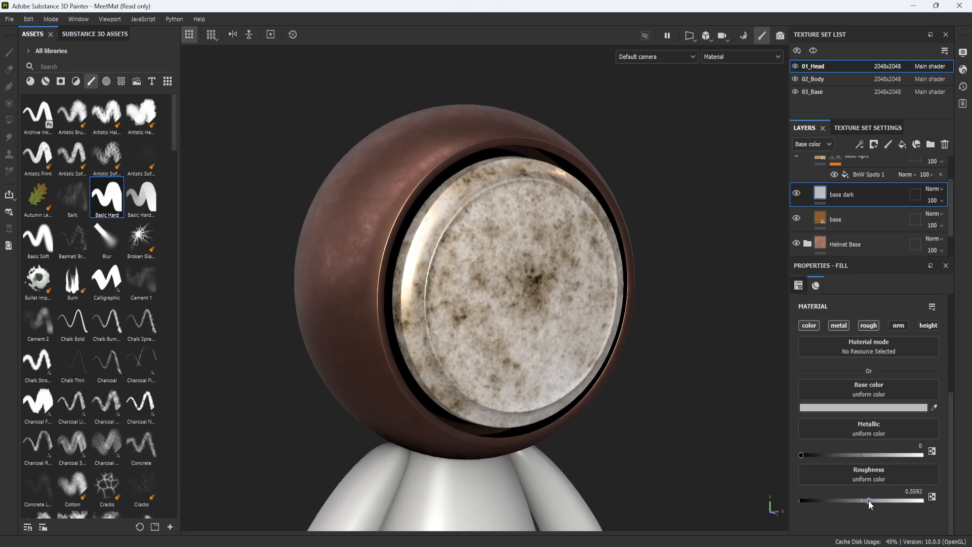
drag(800, 455, 922, 455)
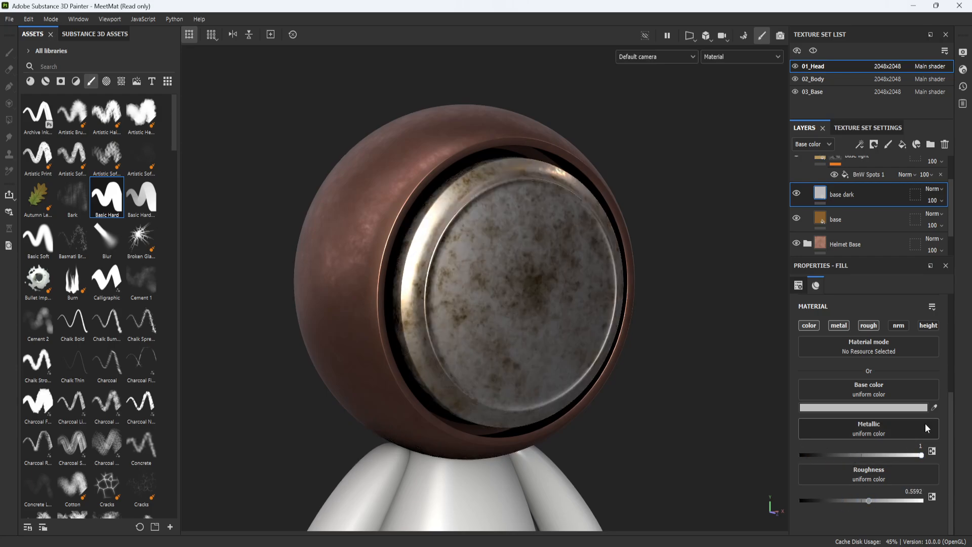
Set the base dark layer's base color to the dark brown 583A15
click(931, 408)
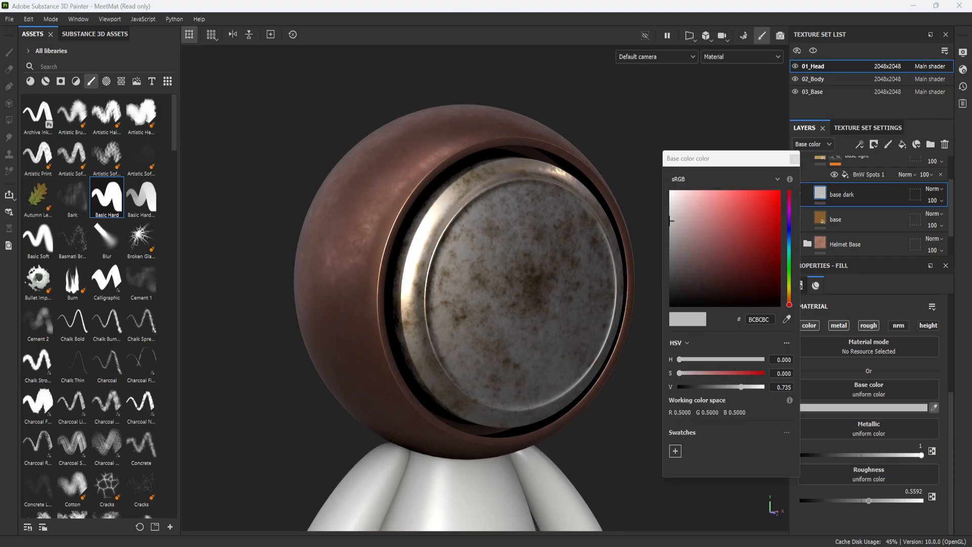
click(971, 358)
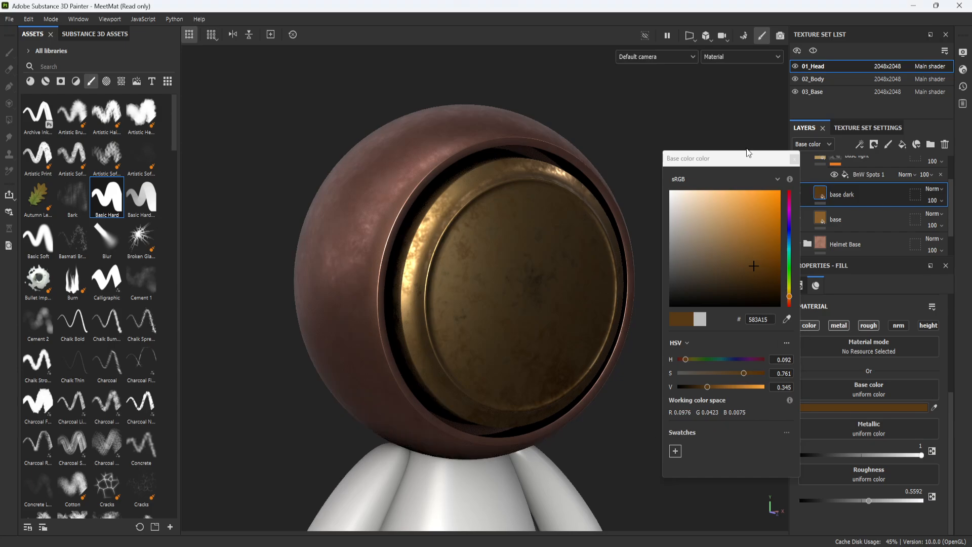
click(794, 159)
Examine the gold helmet front's spotted material from a distance and from straight ahead
scroll(621, 364, down, 8)
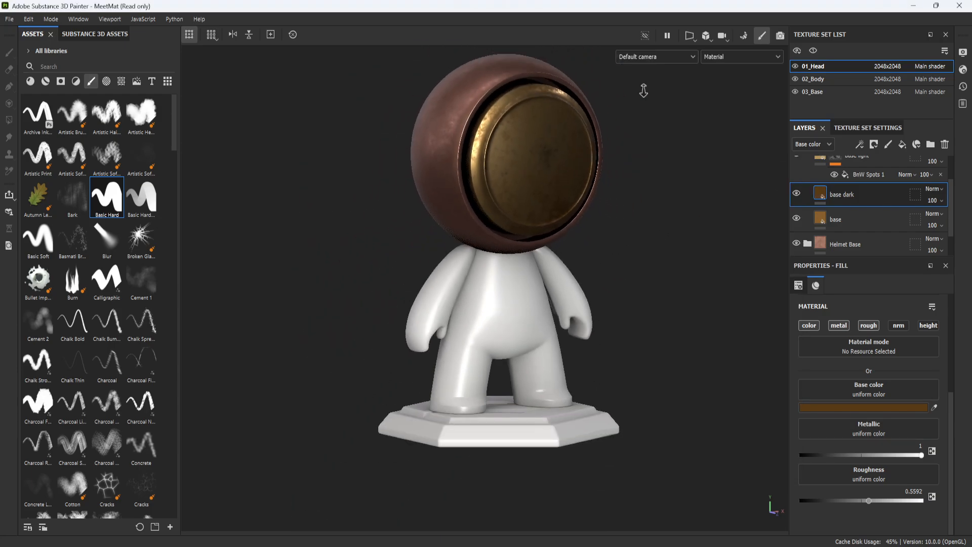
alt+drag(601, 303, 571, 248)
scroll(570, 248, up, 2)
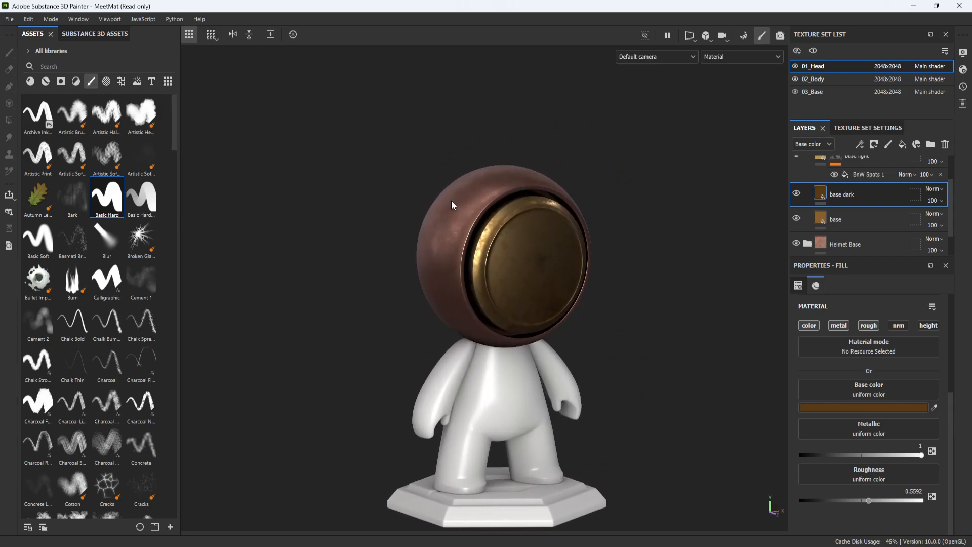
scroll(655, 305, up, 4)
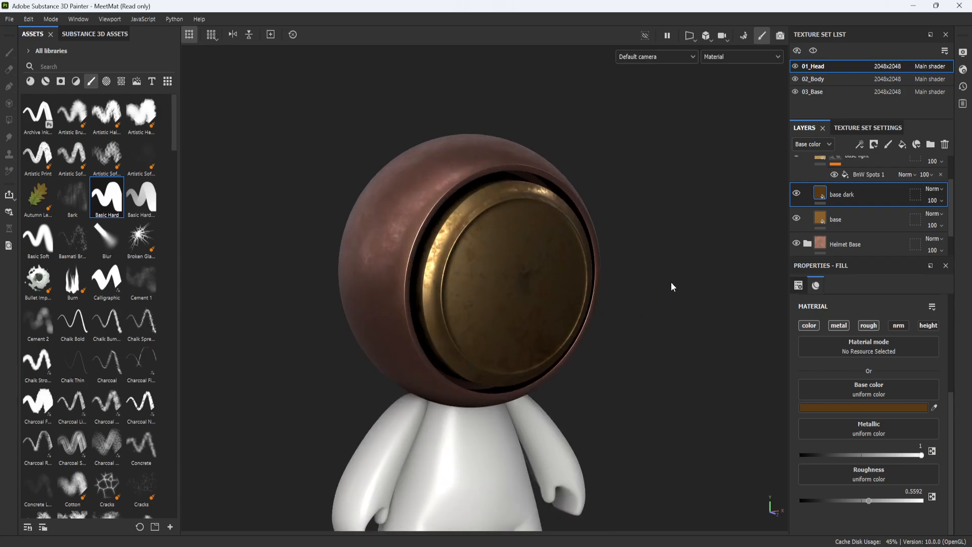
alt+middle_drag(636, 219, 660, 190)
scroll(653, 202, up, 2)
alt+drag(650, 263, 527, 284)
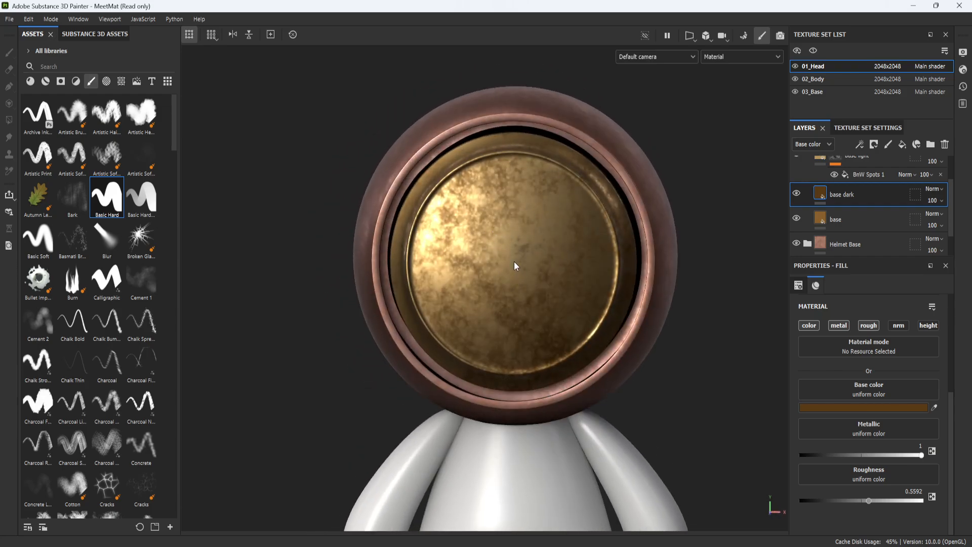
Create a folder named "Glass" above the Helmet Front folder and give it a black mask
scroll(844, 178, up, 2)
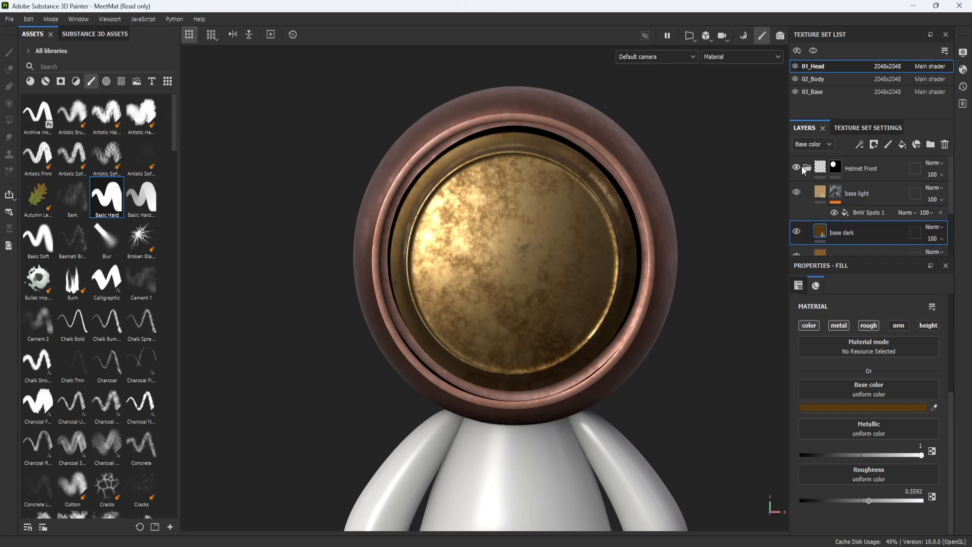
click(806, 167)
click(931, 144)
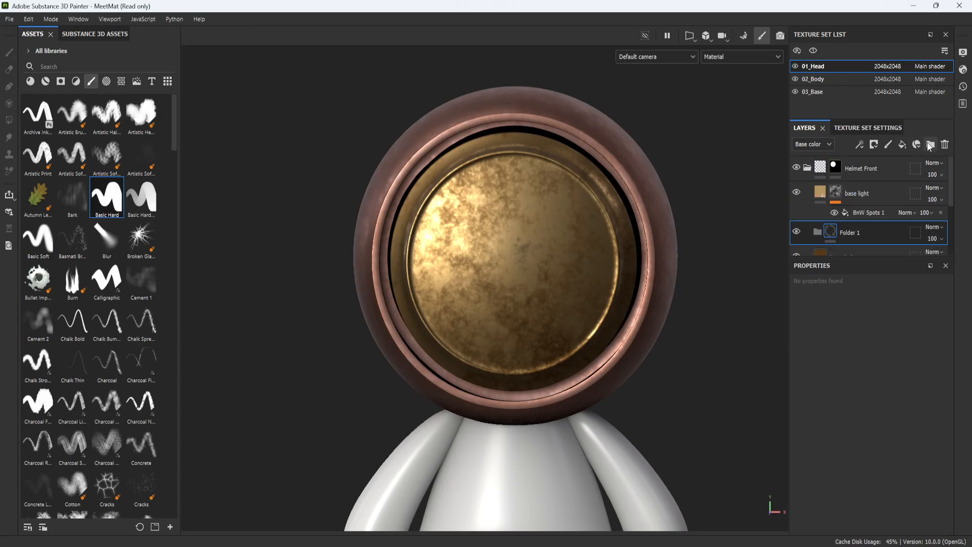
drag(863, 230, 858, 164)
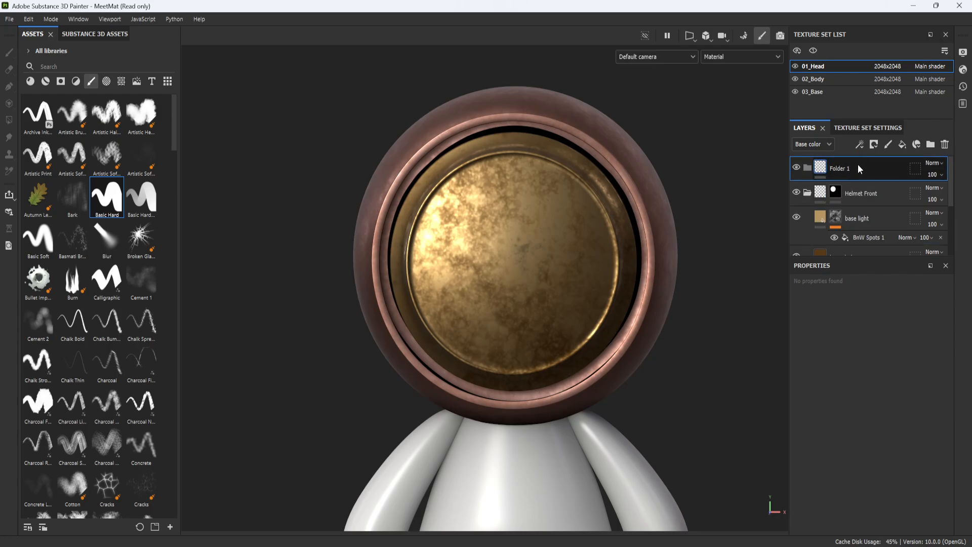
double_click(847, 169)
text(Glass)
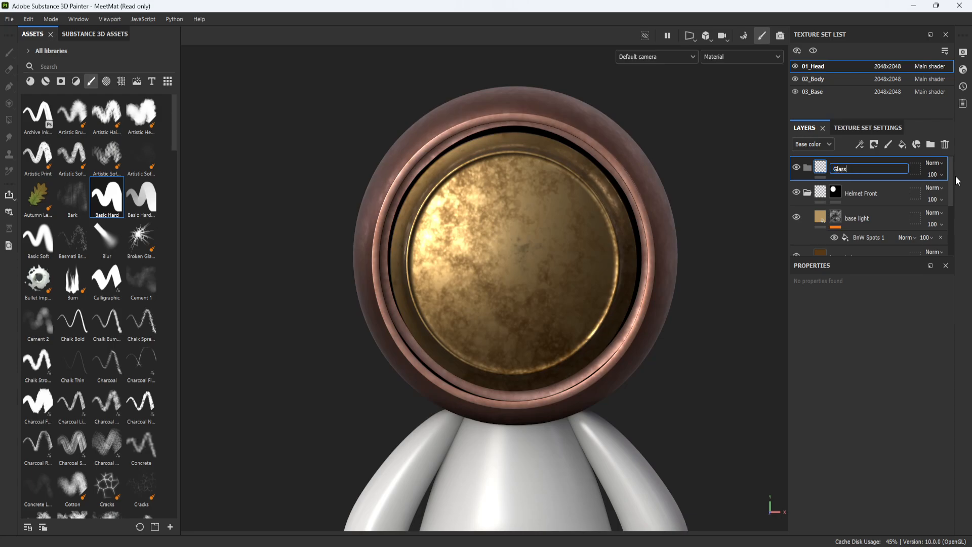
key(Return)
right_click(857, 163)
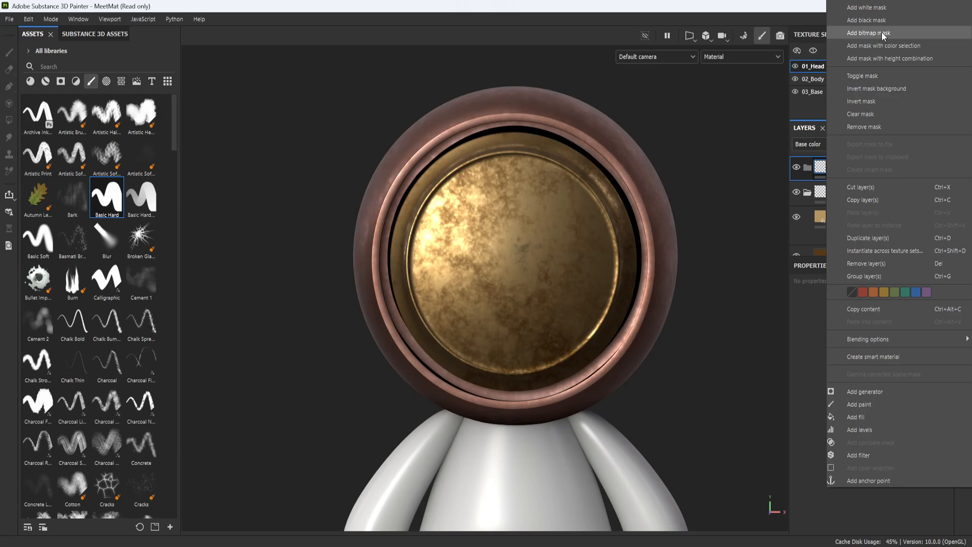
click(882, 20)
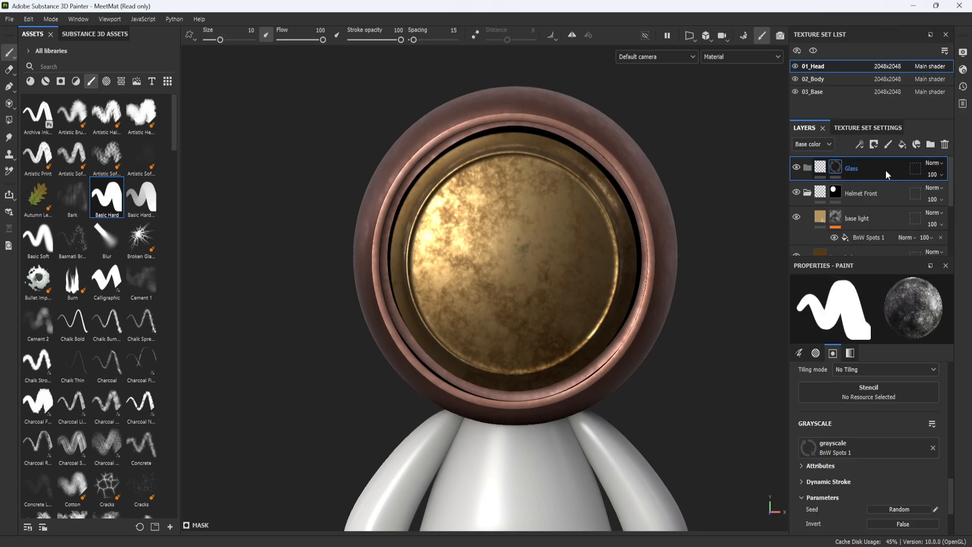
Collapse the Helmet Front folder and add a fill layer inside Glass, limited to color and roughness
click(807, 193)
click(900, 146)
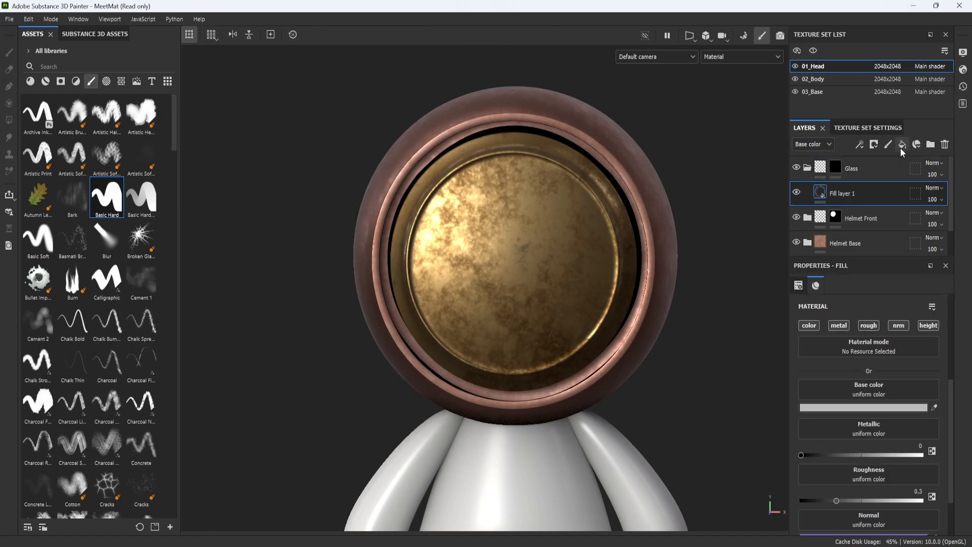
click(899, 326)
click(928, 326)
click(838, 325)
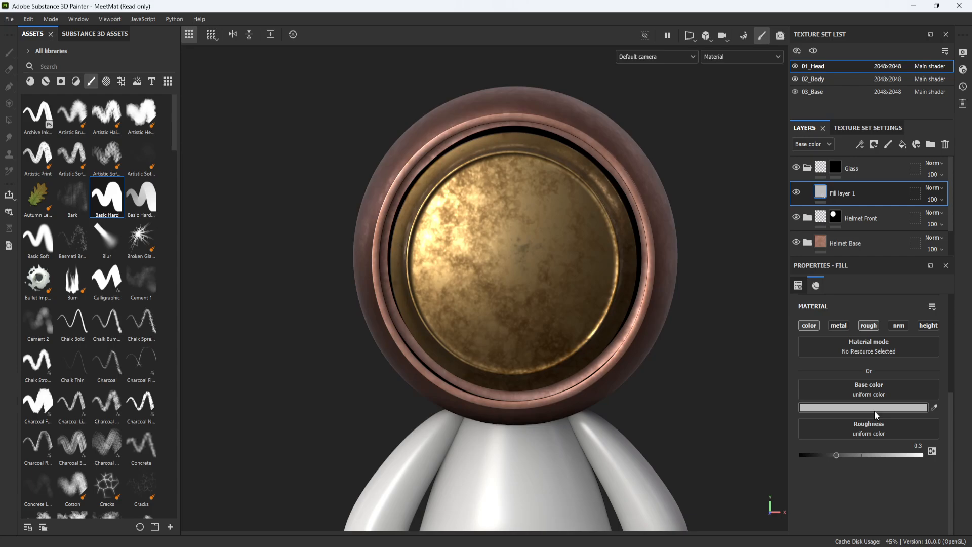
Set the Glass fill layer's roughness to 0.1061 and its base color to the near-black blue 131617
drag(838, 455, 812, 454)
click(856, 407)
click(690, 300)
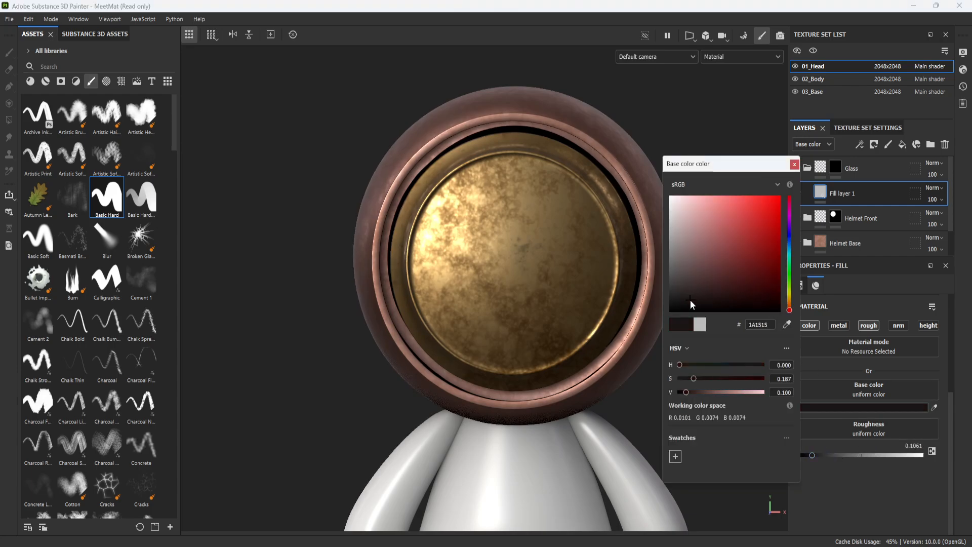
drag(789, 297, 790, 279)
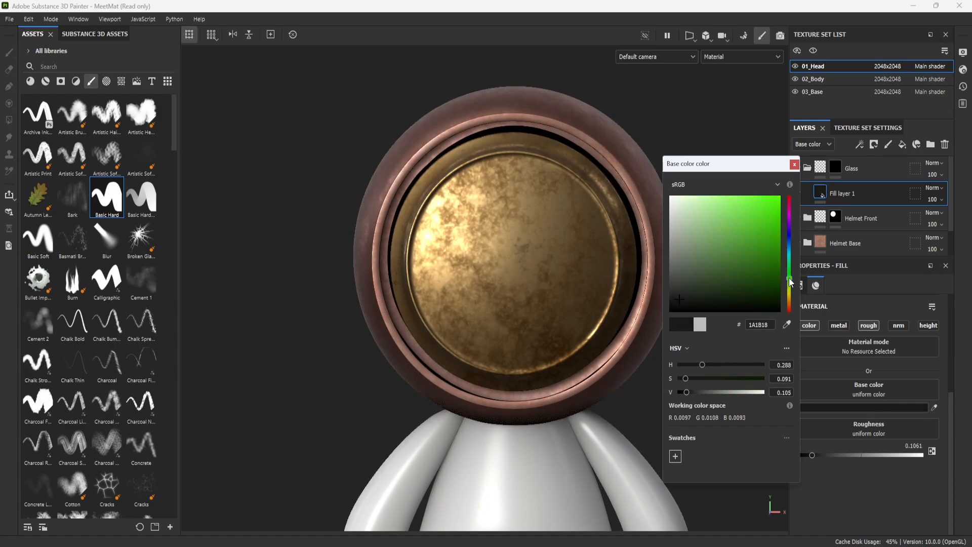
drag(694, 302, 683, 298)
drag(787, 242, 790, 249)
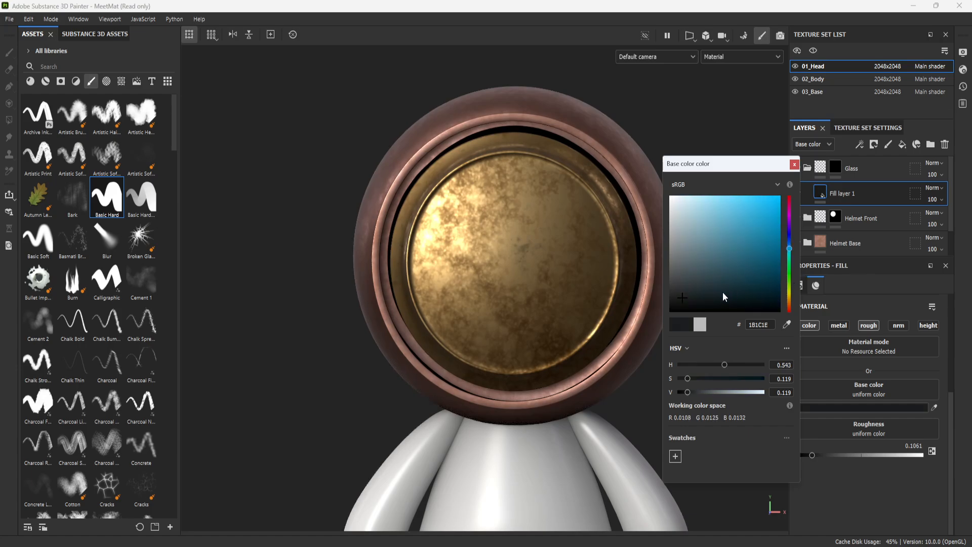
click(688, 298)
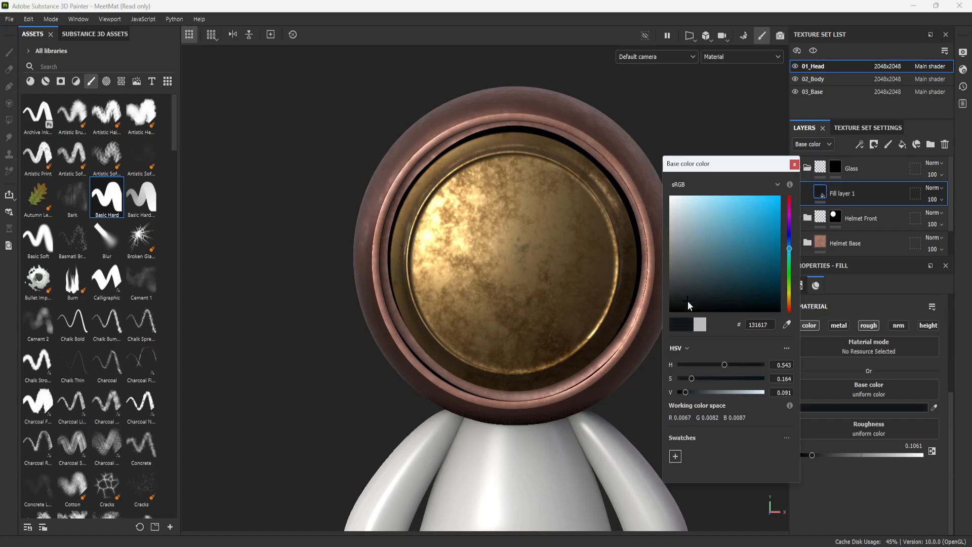
click(794, 164)
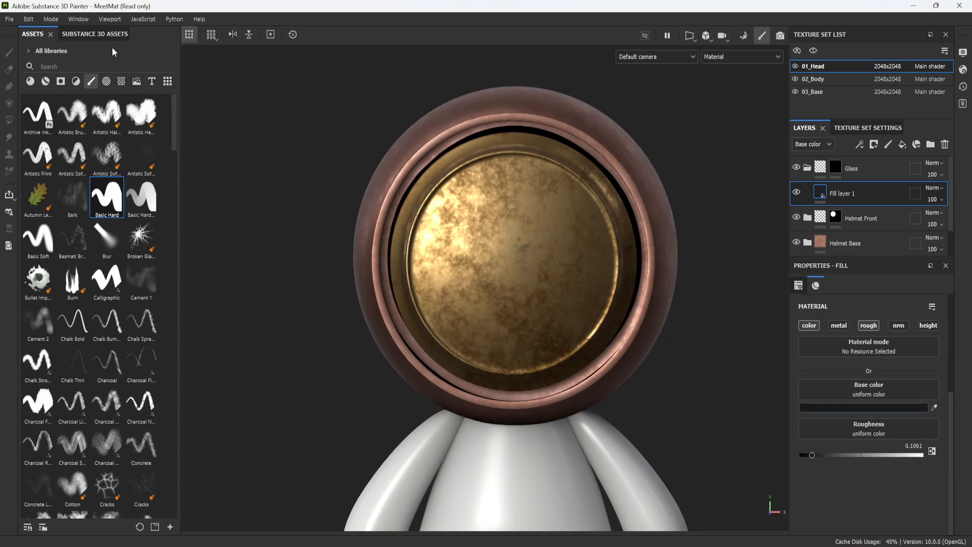
Reveal the protruding front disc of the helmet in the Glass folder's mask with Polygon Fill, and return to the Paint tool
click(835, 168)
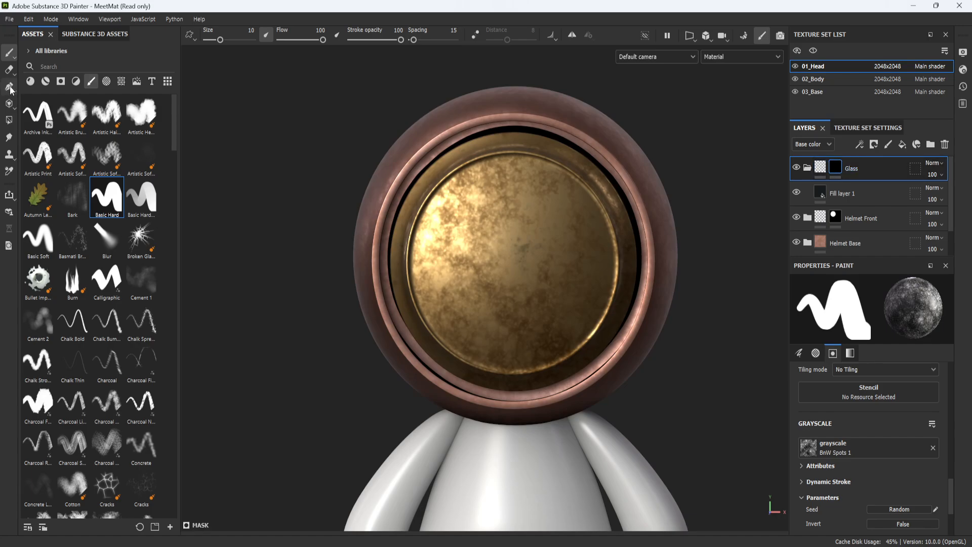
click(9, 120)
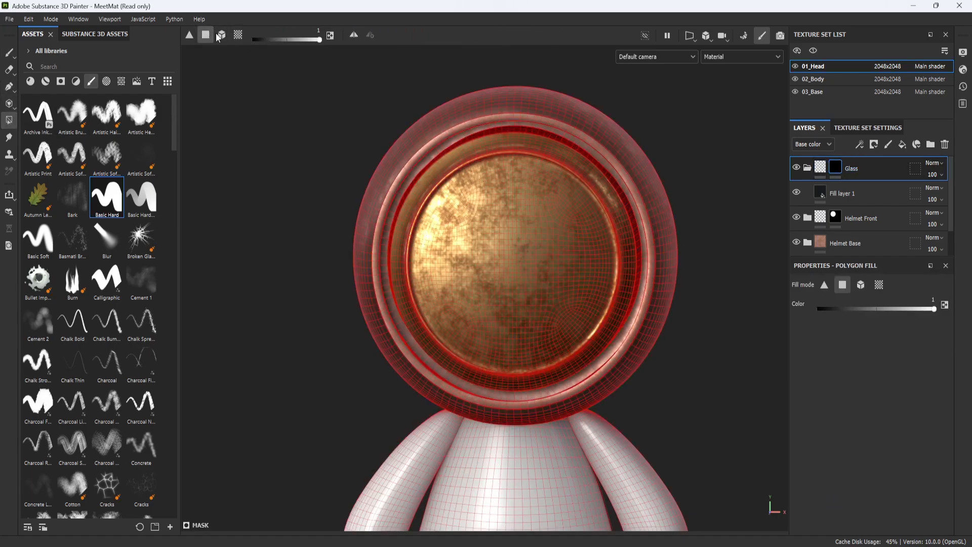
mouse_move(531, 195)
alt+mouse_down()
mouse_move(522, 199)
mouse_move(645, 265)
mouse_move(503, 251)
mouse_move(554, 304)
mouse_move(602, 214)
alt+mouse_up()
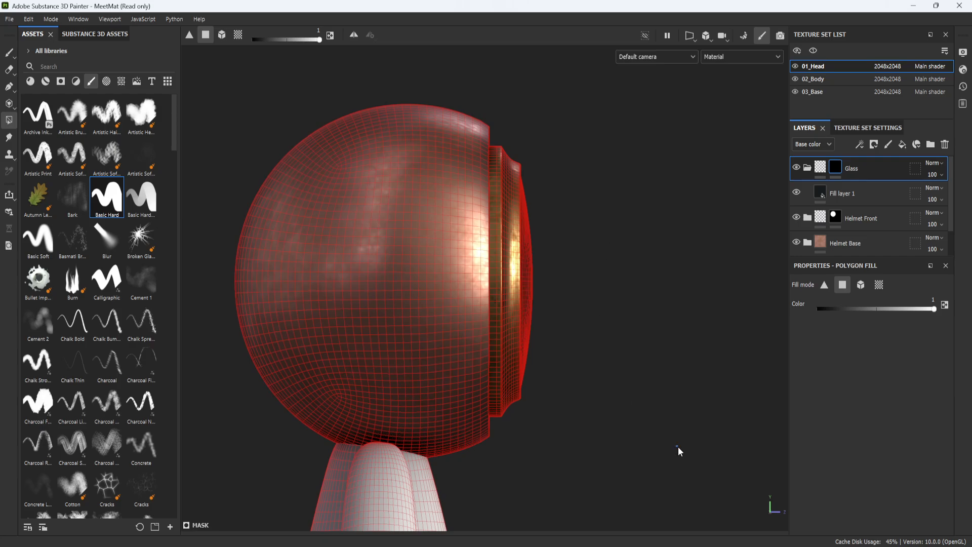
drag(678, 447, 521, 96)
scroll(663, 184, up, 3)
alt+drag(662, 184, 644, 234)
alt+drag(465, 232, 565, 233)
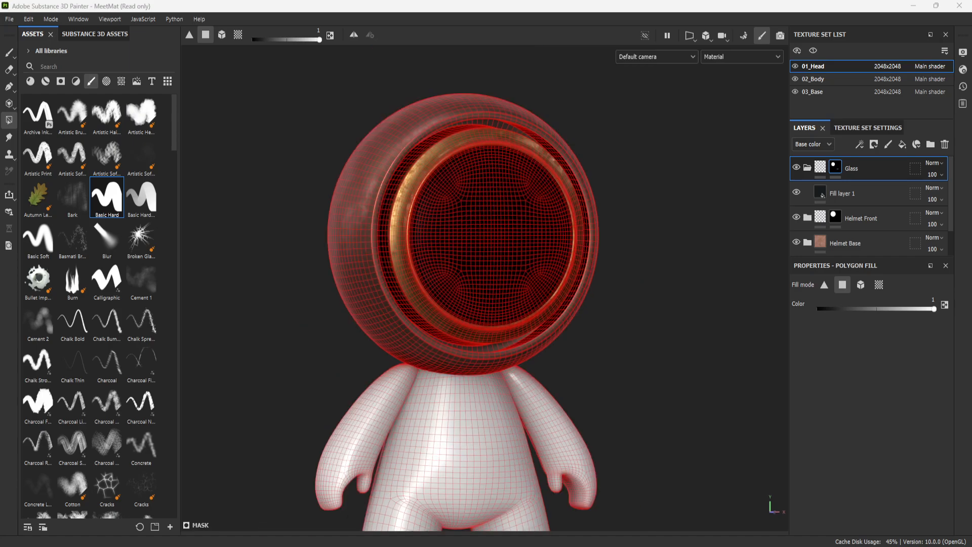
click(9, 52)
Examine the dark glass on the helmet front from a distance and close up
alt+drag(556, 287, 483, 290)
alt+middle_drag(483, 291, 460, 336)
scroll(459, 336, down, 3)
alt+drag(471, 339, 518, 351)
alt+middle_drag(519, 352, 583, 265)
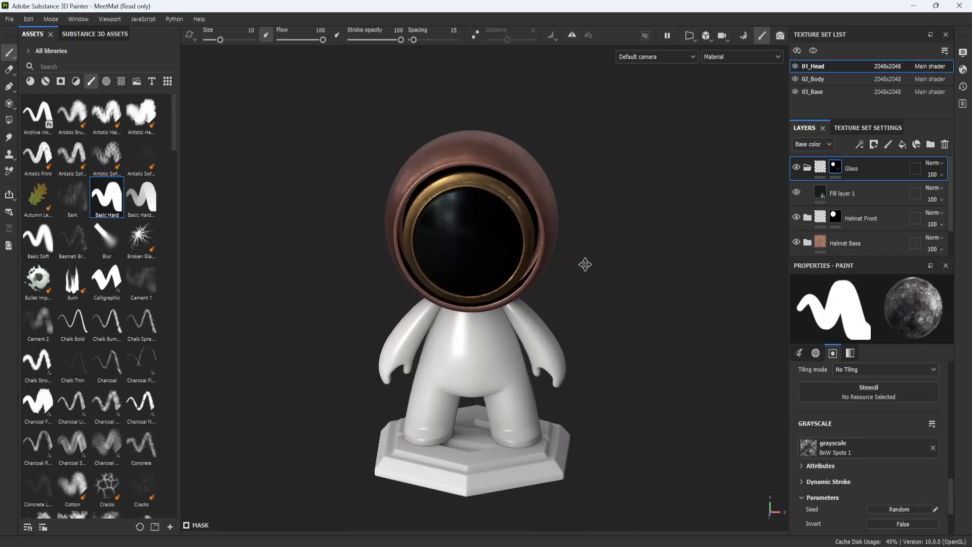
scroll(584, 265, up, 3)
alt+drag(583, 265, 564, 306)
scroll(582, 267, up, 4)
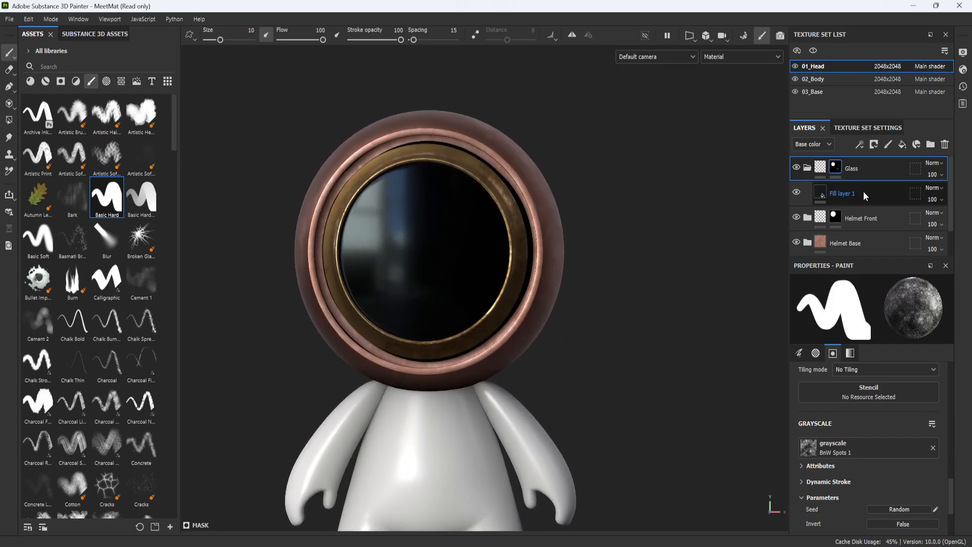
Set the glass fill layer's roughness to 0.1020 and add a second fill layer above it inside the Glass folder
click(843, 194)
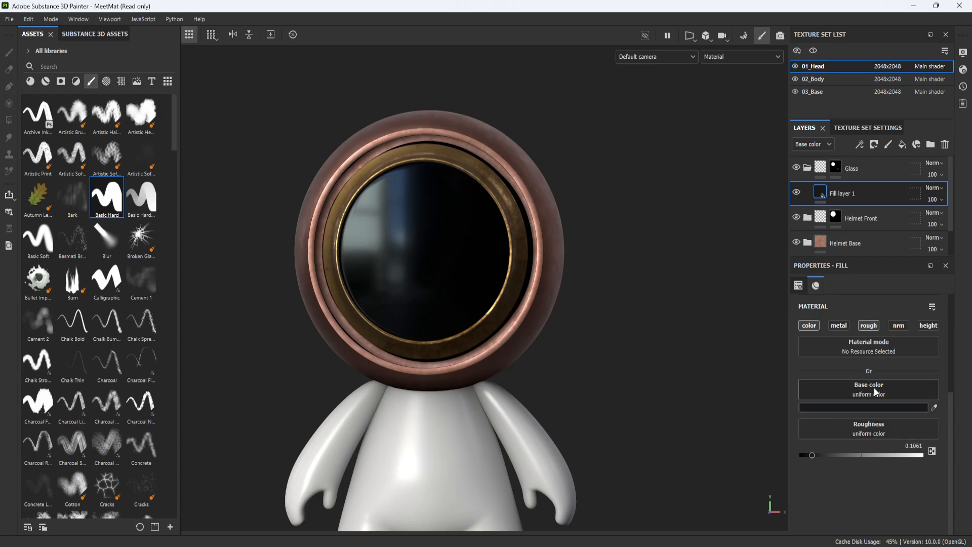
click(809, 454)
click(902, 145)
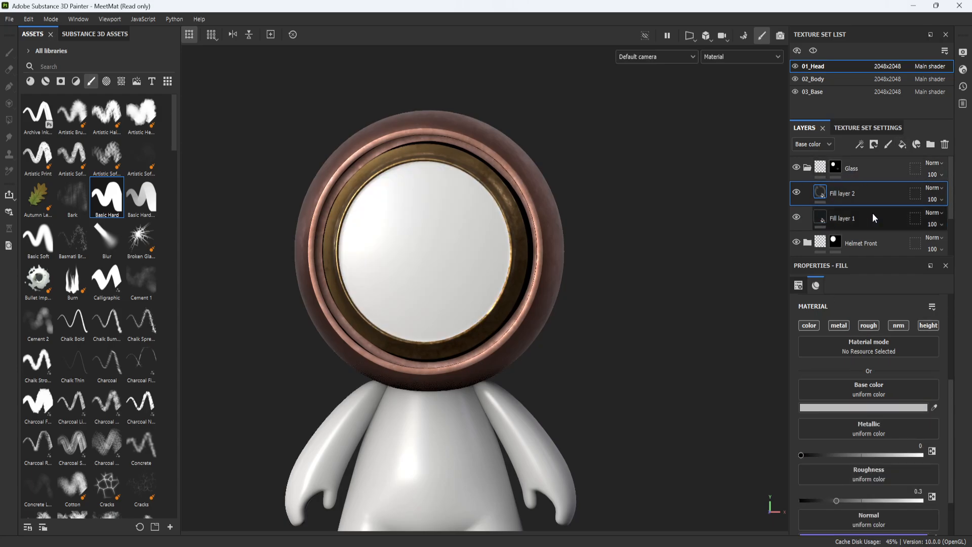
Set the new fill layer's base color to a near-black brown
click(909, 408)
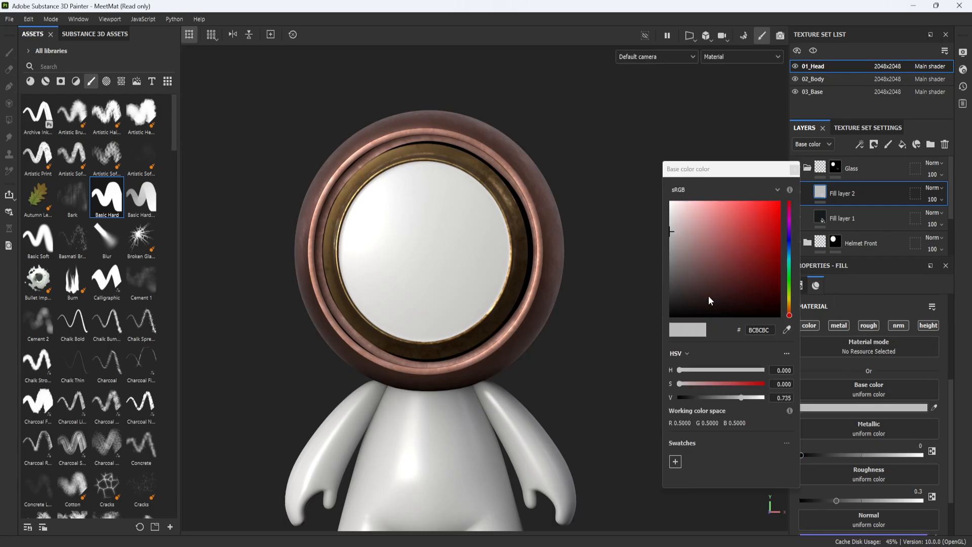
click(685, 295)
drag(790, 318, 794, 317)
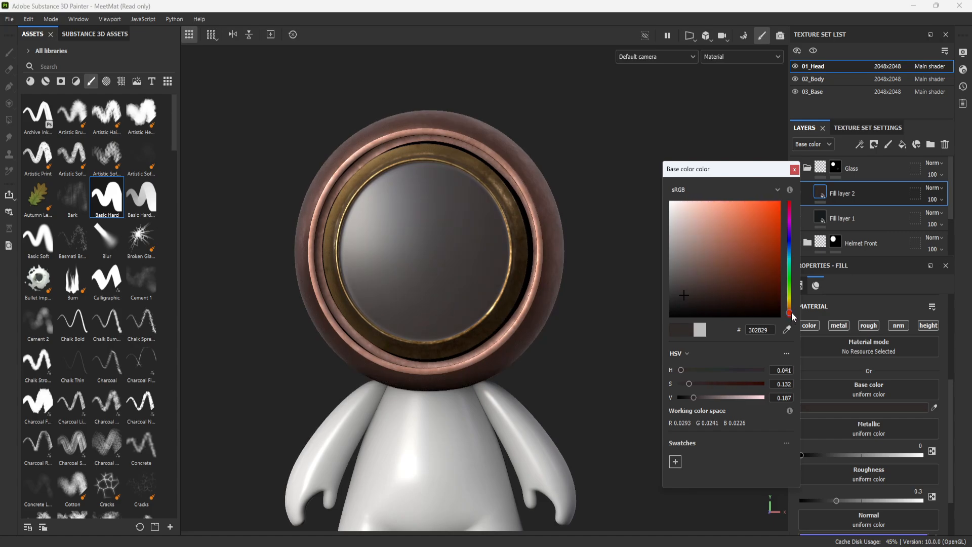
drag(695, 313, 705, 318)
click(794, 169)
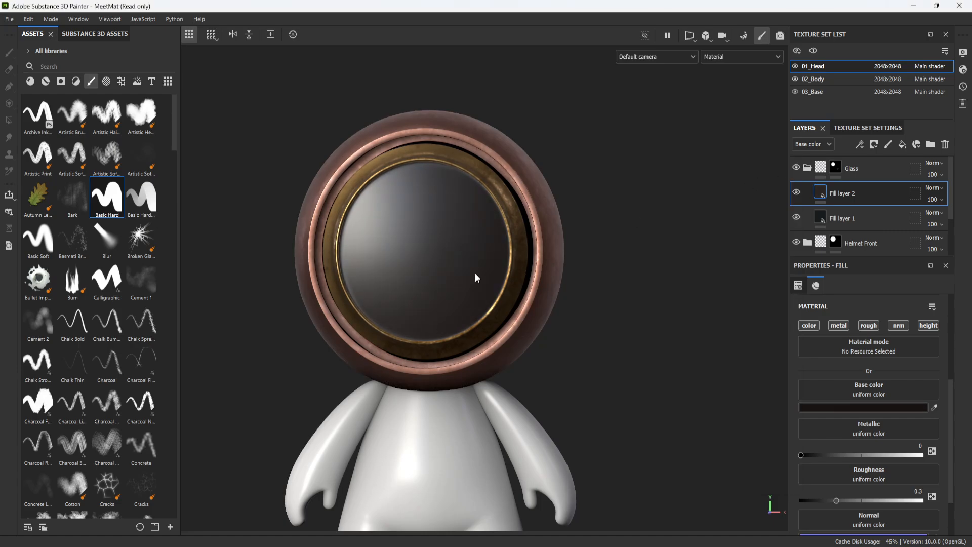
Limit the upper Glass fill layer to color and roughness, and set its roughness to 0.6163
alt+drag(580, 403, 754, 413)
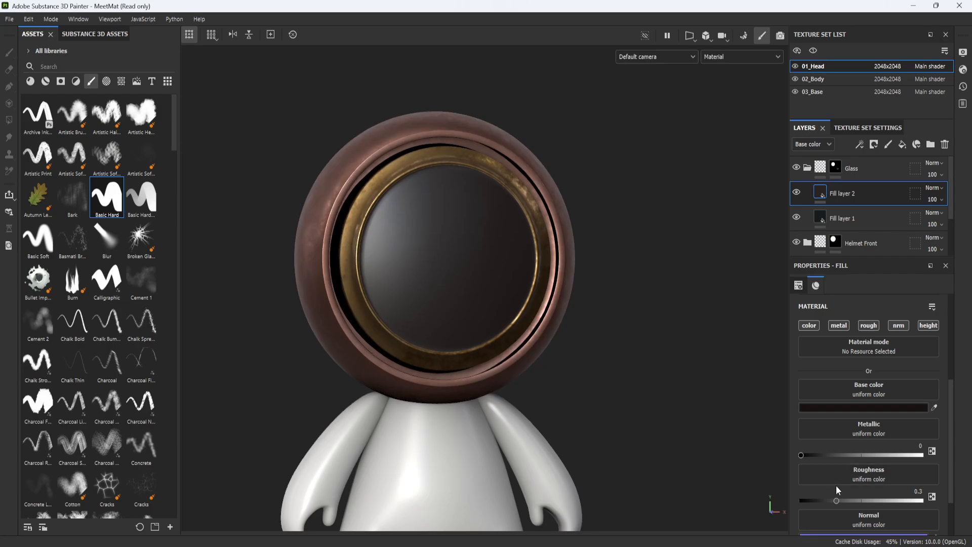
click(877, 325)
click(899, 326)
click(927, 326)
click(871, 326)
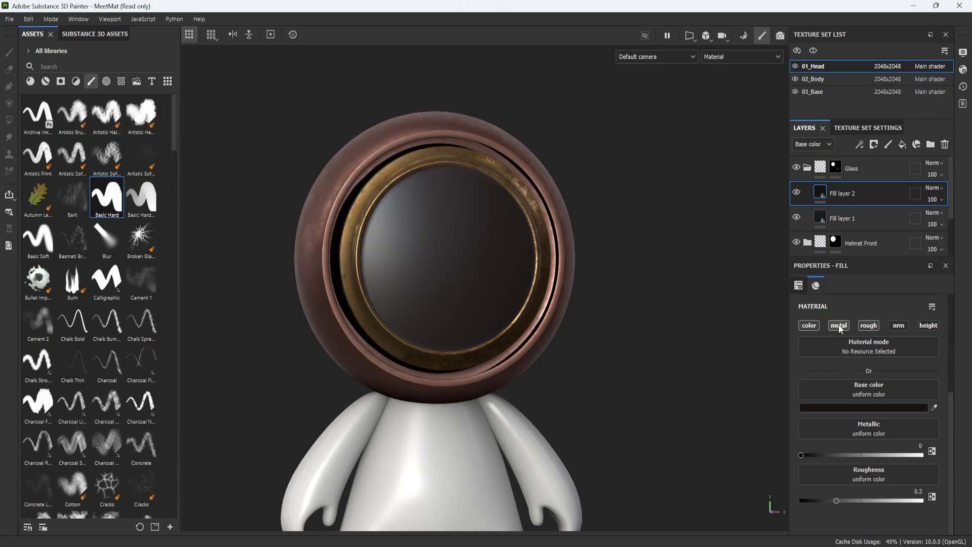
click(839, 326)
scroll(673, 326, up, 3)
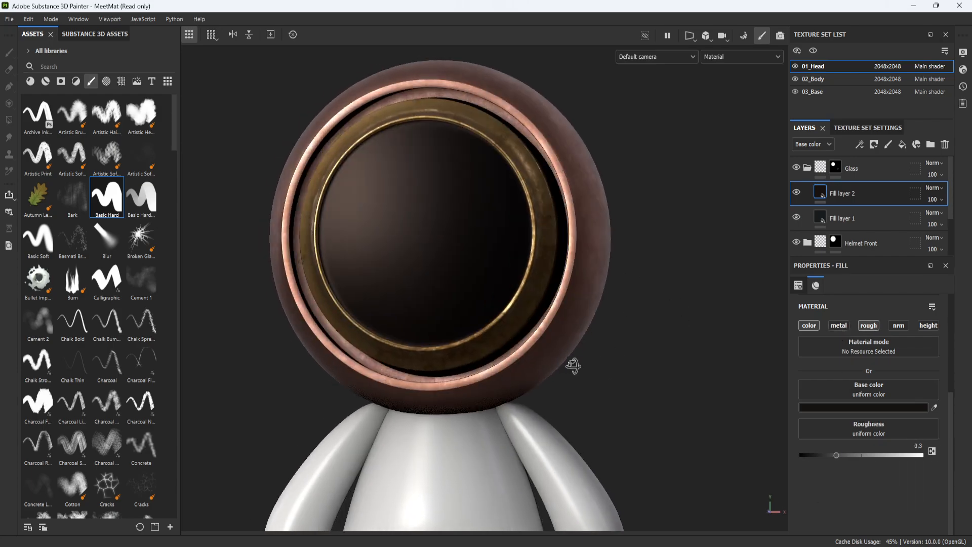
drag(836, 454, 876, 454)
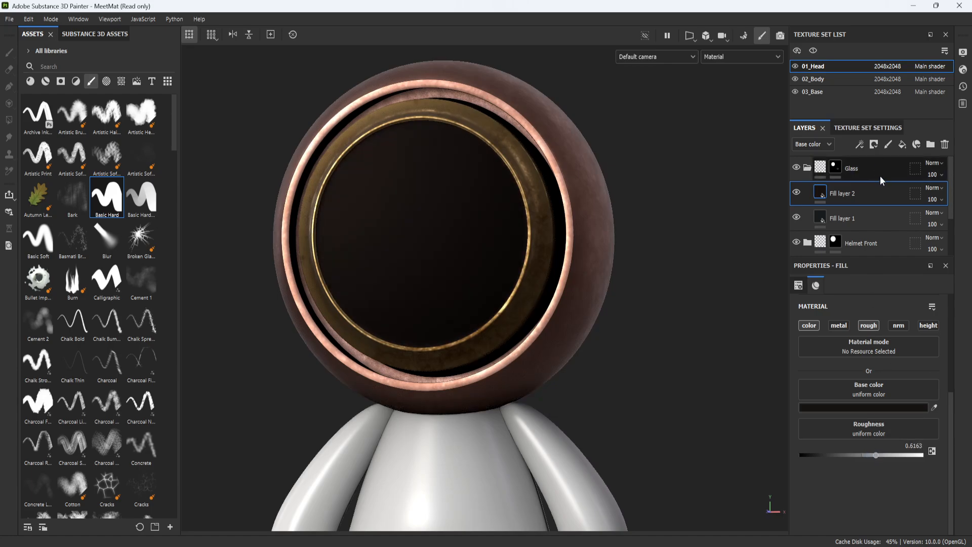
Rename the lower fill layer in the Glass folder "glass"
double_click(846, 219)
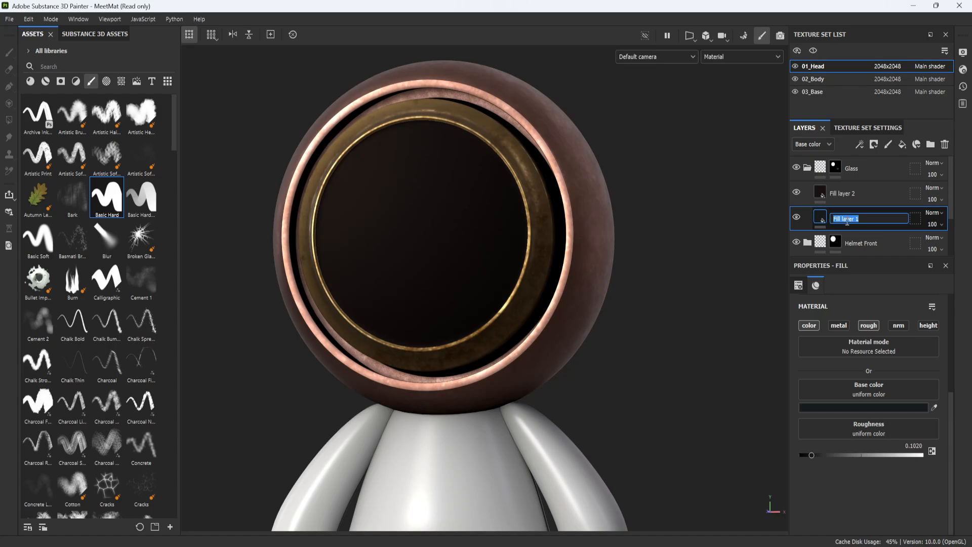
text(glass)
key(Return)
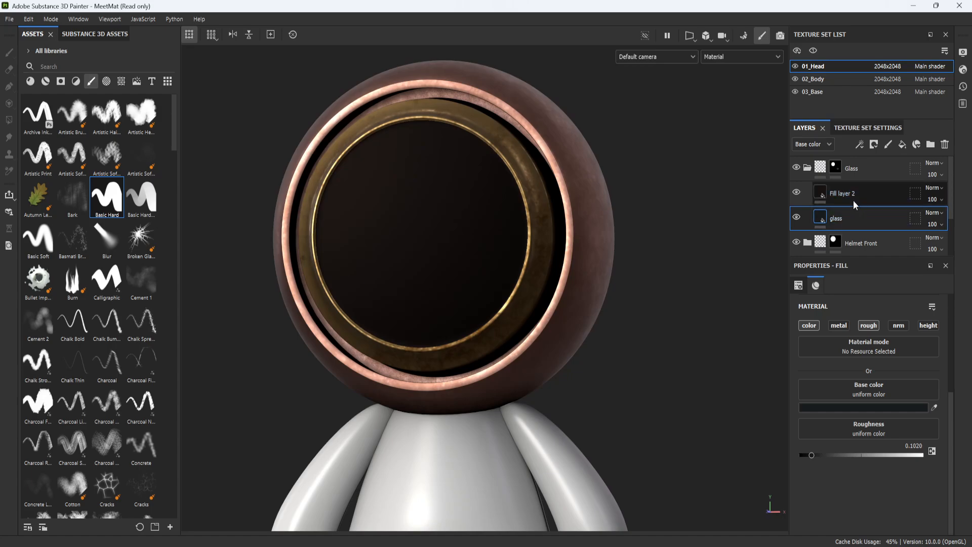
Rename the upper fill layer in the Glass folder "grime" and give it a black mask
double_click(850, 196)
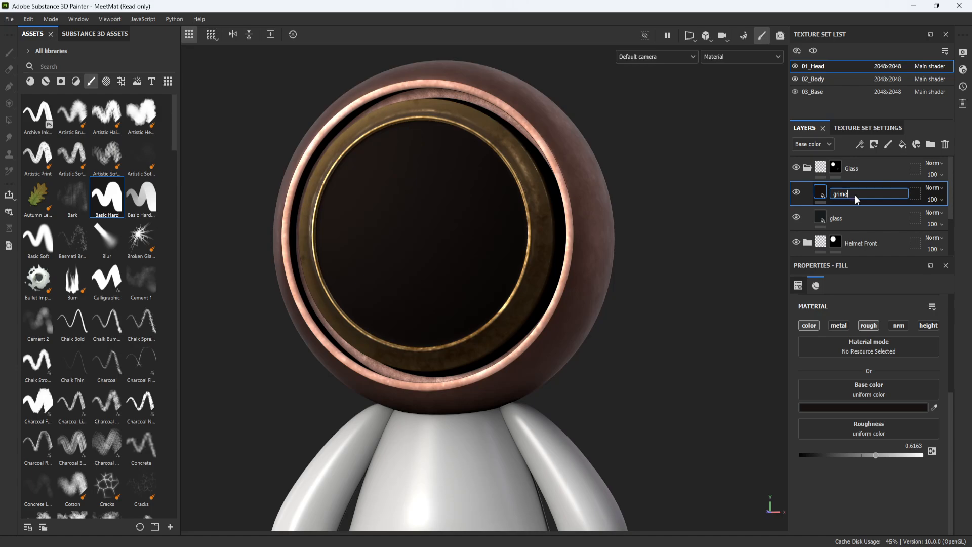
right_click(855, 196)
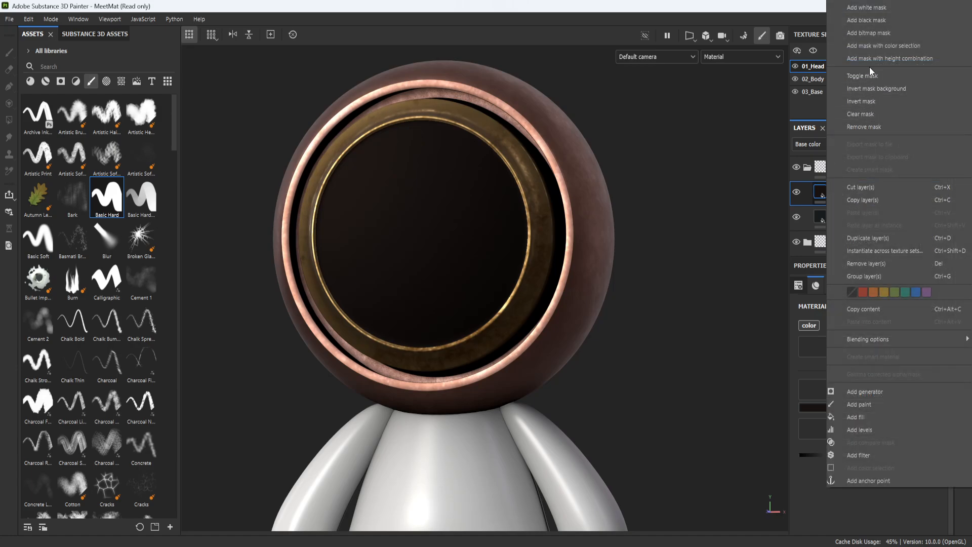
click(880, 21)
Try a fill effect with the Grunge Stains Spots texture on the grime layer's mask and inspect it up close
right_click(840, 187)
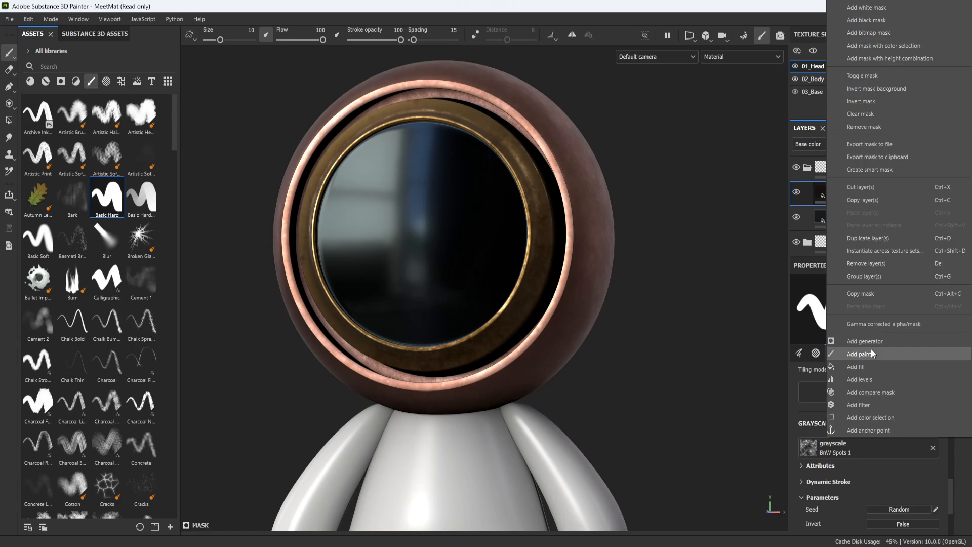
click(866, 366)
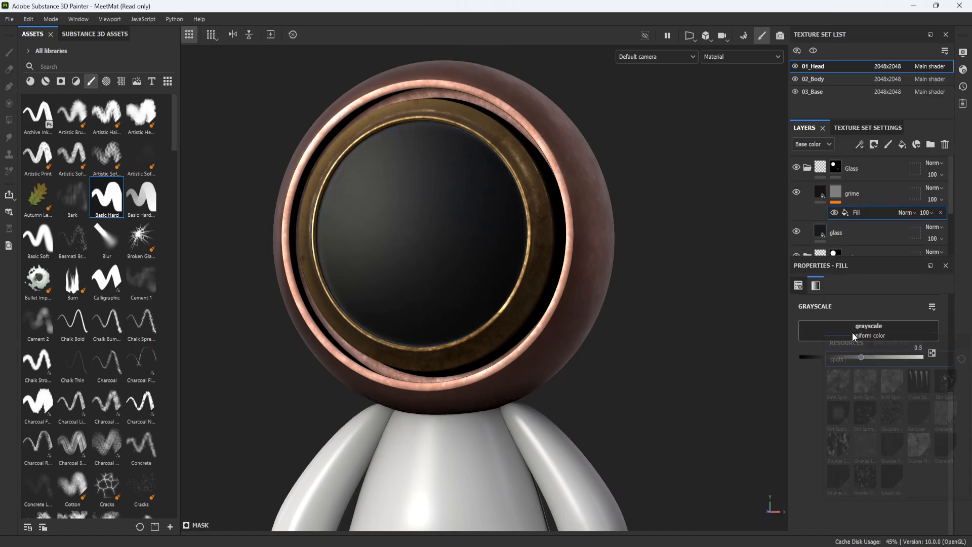
click(853, 332)
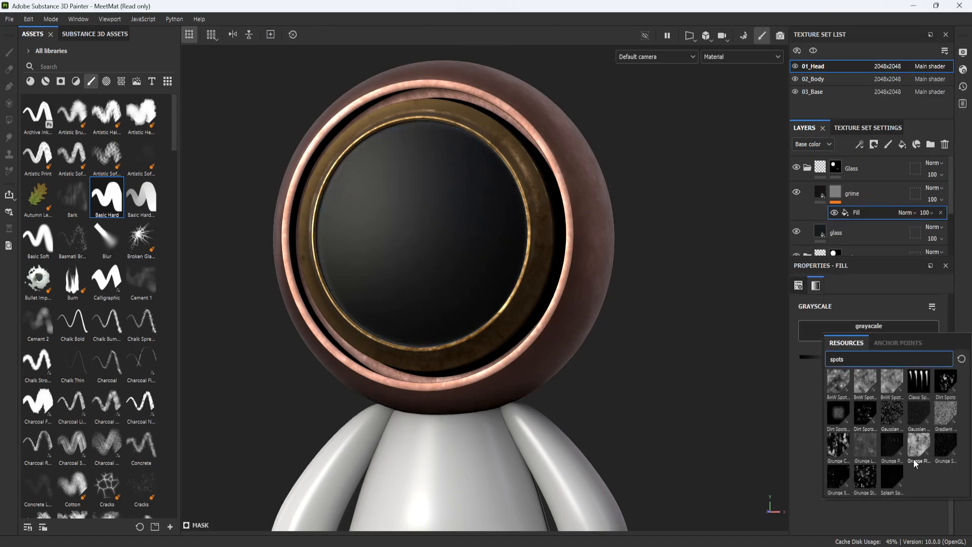
click(859, 476)
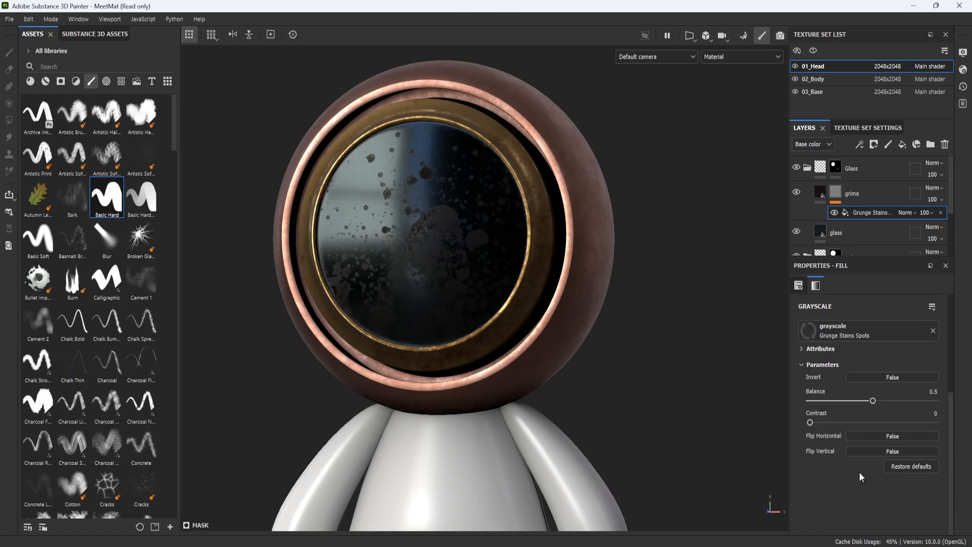
alt+middle_drag(515, 263, 538, 295)
alt+right_drag(539, 295, 772, 334)
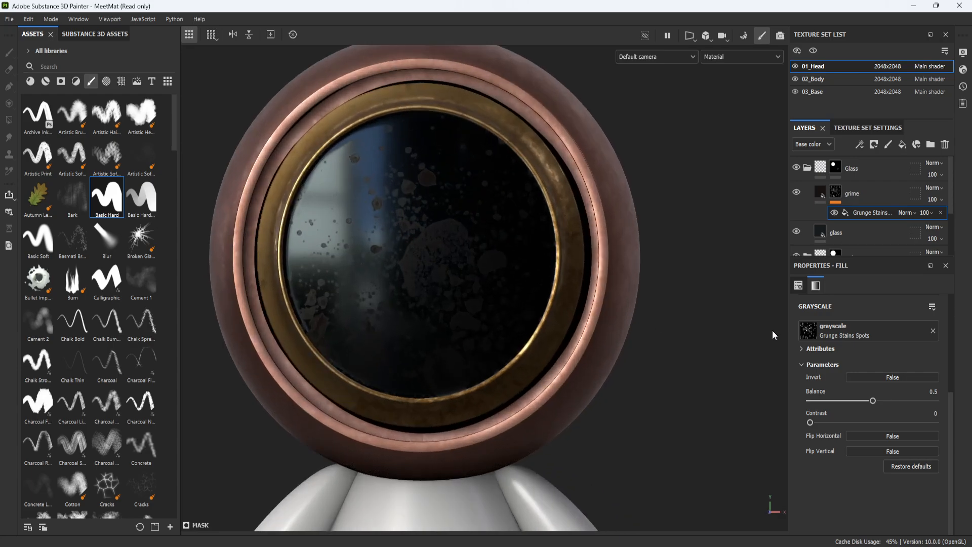
Try Gaussian Spots 1 as the texture of the grime mask's fill effect and clear it again
click(840, 332)
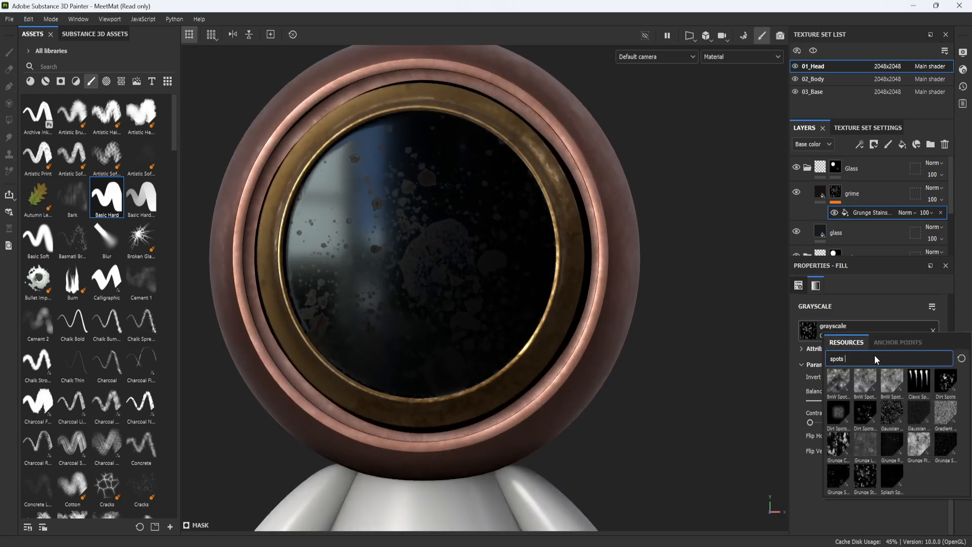
click(896, 410)
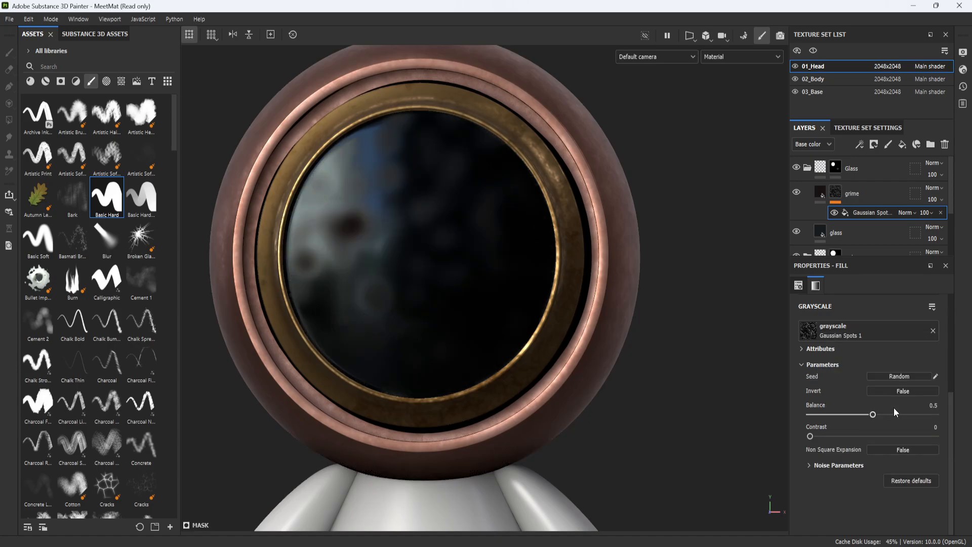
click(932, 331)
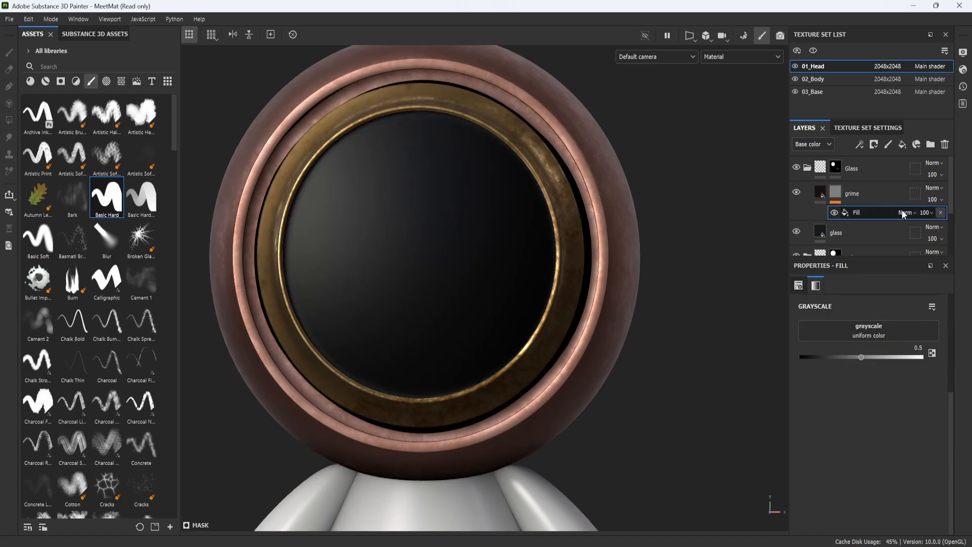
Add a paint effect to the grime layer's black mask
click(840, 189)
right_click(841, 190)
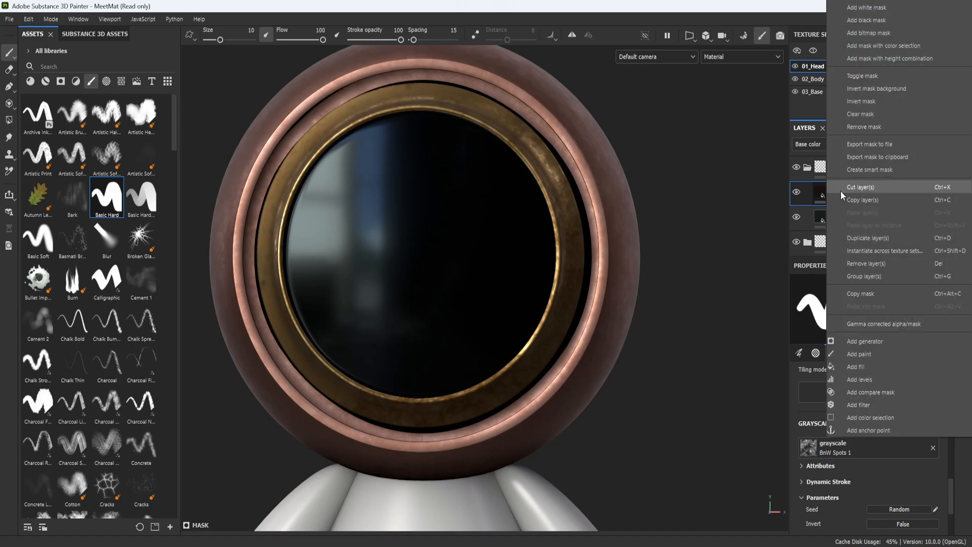
click(859, 354)
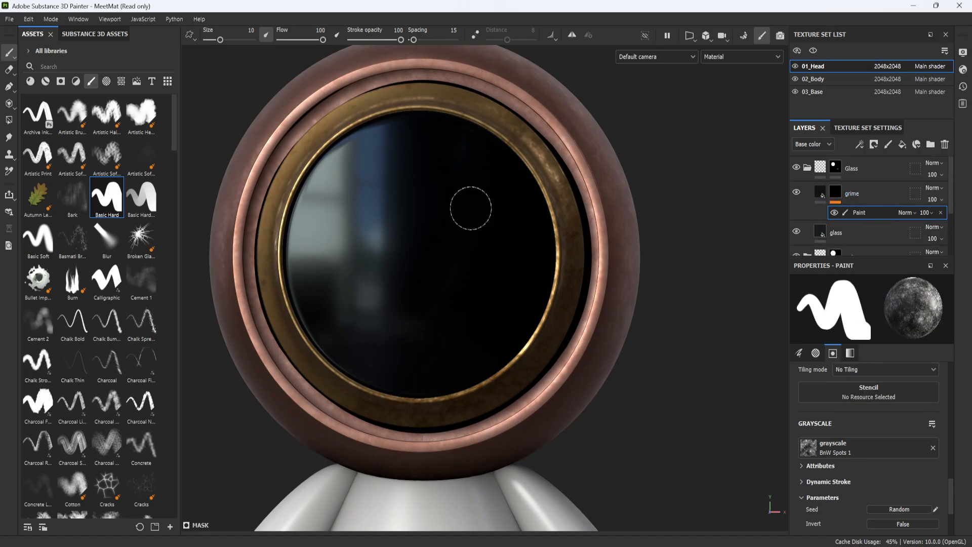
alt+middle_drag(471, 209, 483, 239)
alt+right_drag(486, 242, 488, 187)
alt+drag(408, 283, 429, 294)
alt+middle_drag(429, 295, 402, 288)
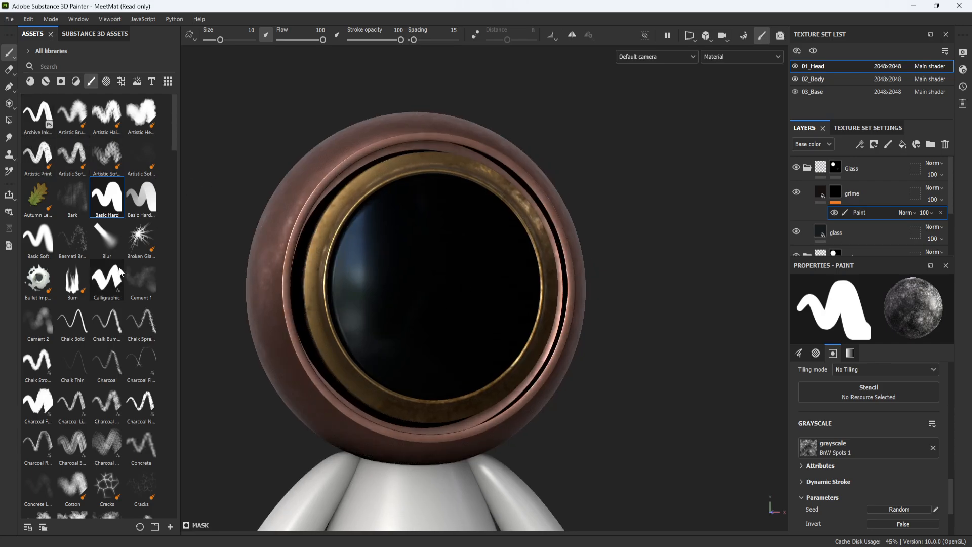
Choose the Dots brush for the grime mask's paint effect and review its brush, alpha and grayscale settings
scroll(119, 272, down, 5)
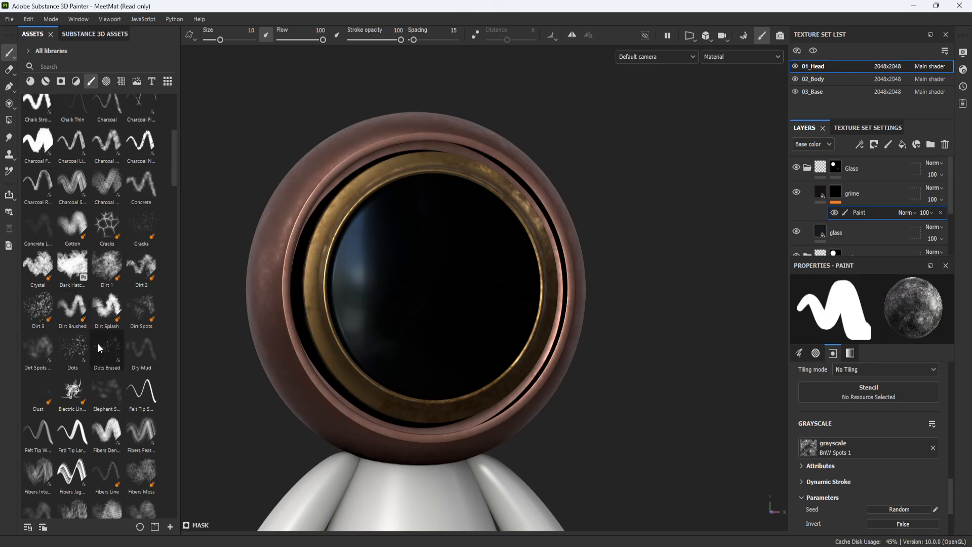
click(74, 343)
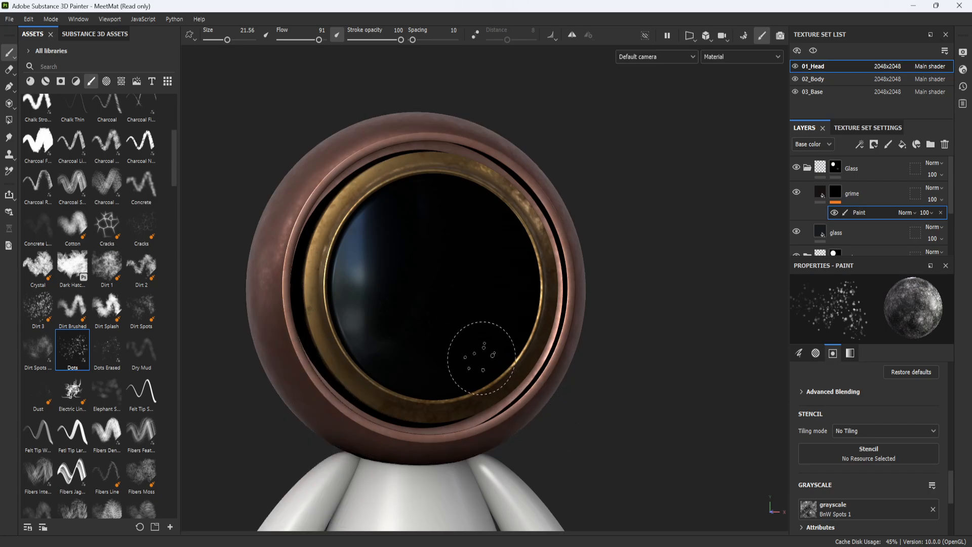
middle_drag(390, 263, 582, 298)
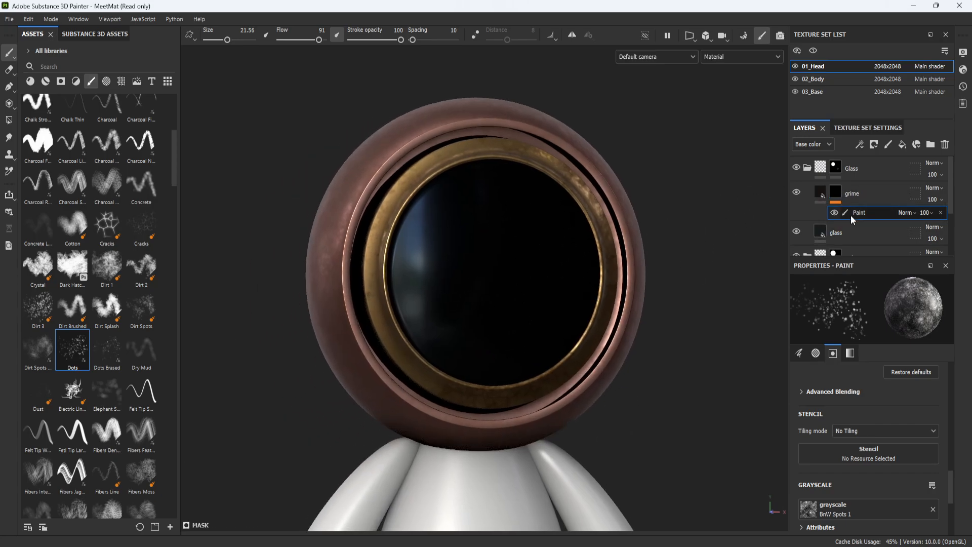
scroll(867, 422, down, 5)
scroll(858, 479, up, 6)
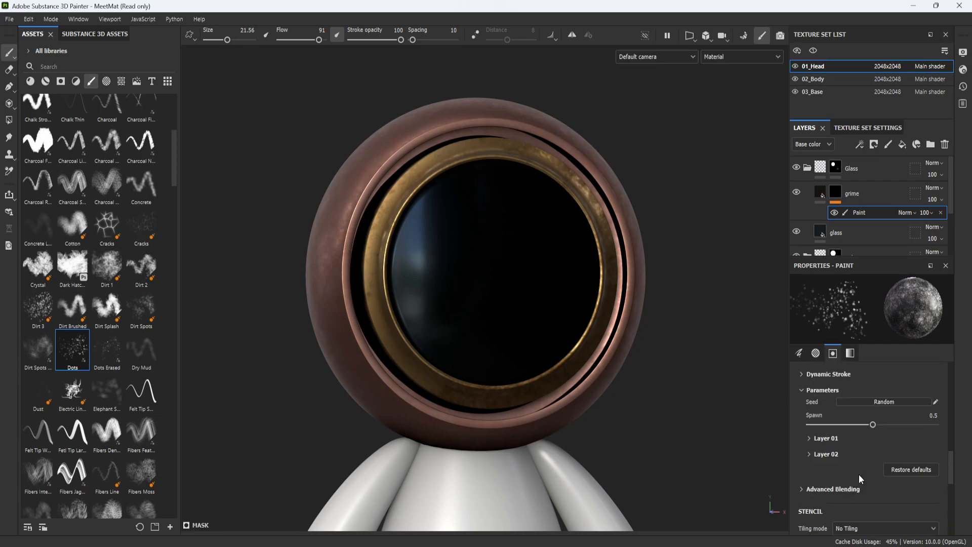
scroll(859, 469, down, 5)
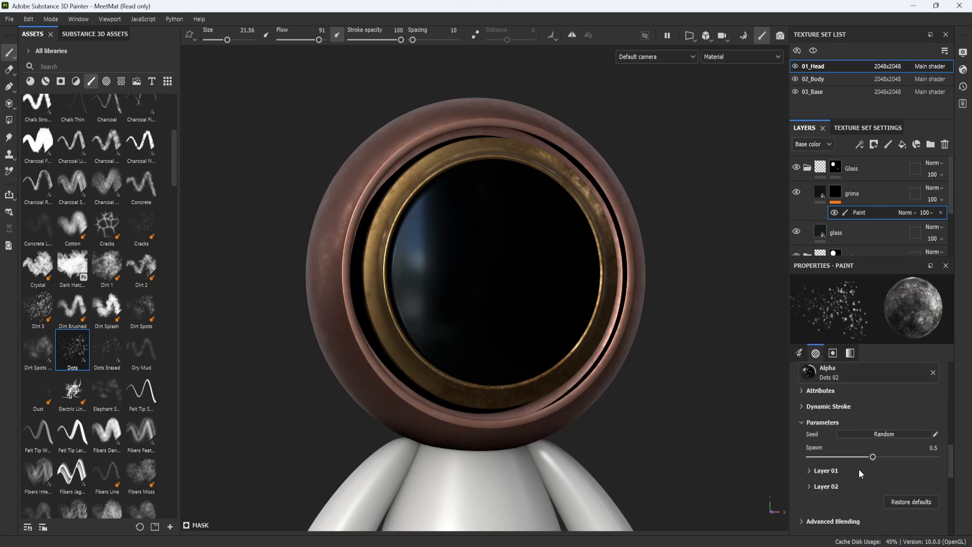
scroll(856, 439, down, 3)
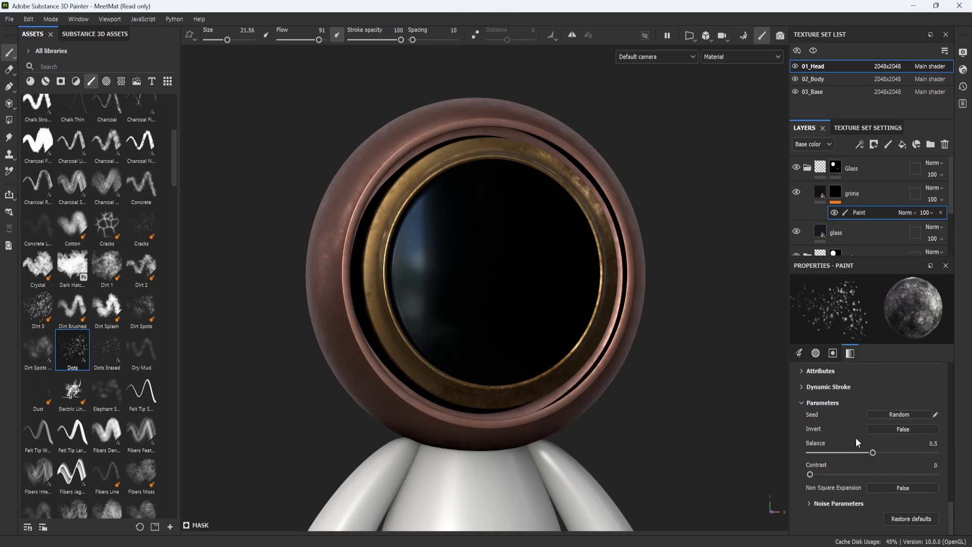
click(799, 354)
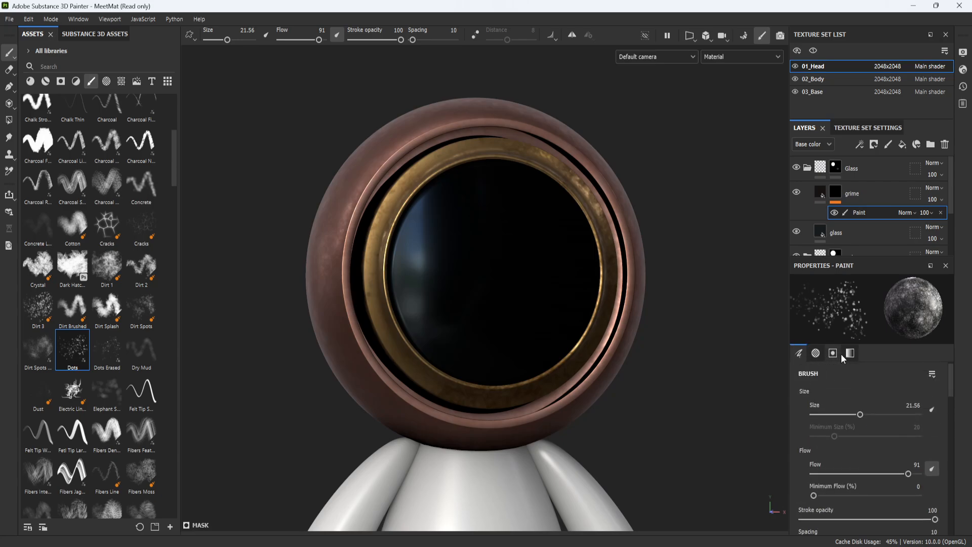
Remove the BnW Spots 1 texture from the brush's grayscale so it uses a uniform color
scroll(851, 446, down, 5)
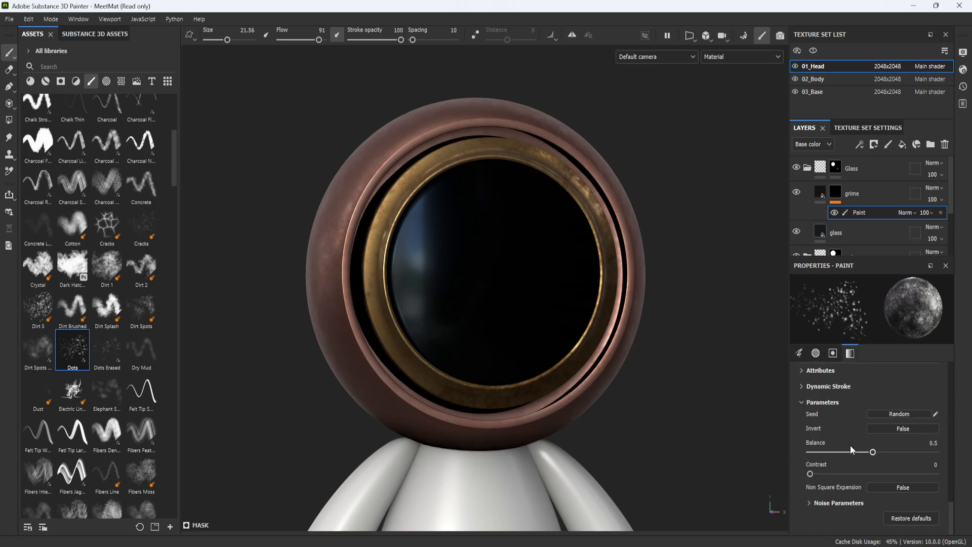
scroll(849, 446, up, 5)
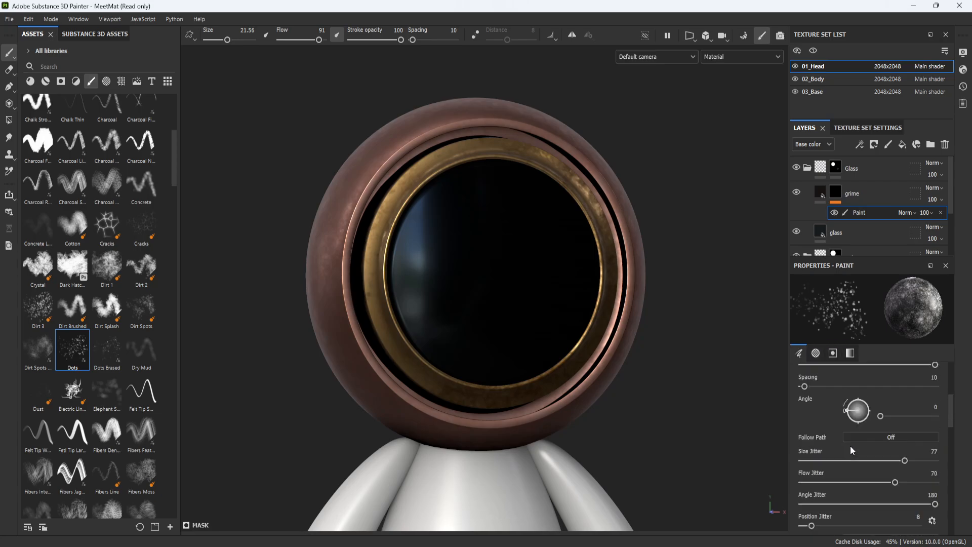
scroll(853, 409, down, 8)
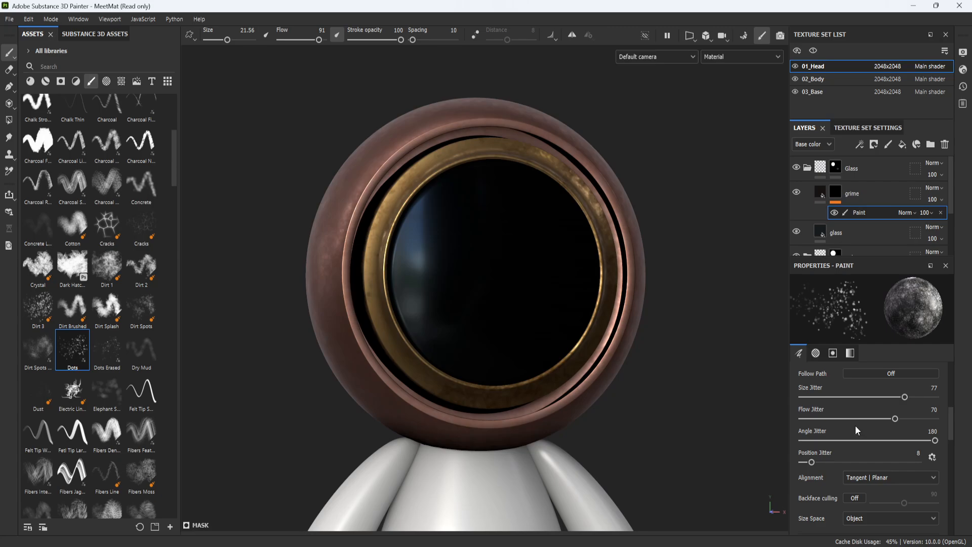
scroll(863, 456, down, 1)
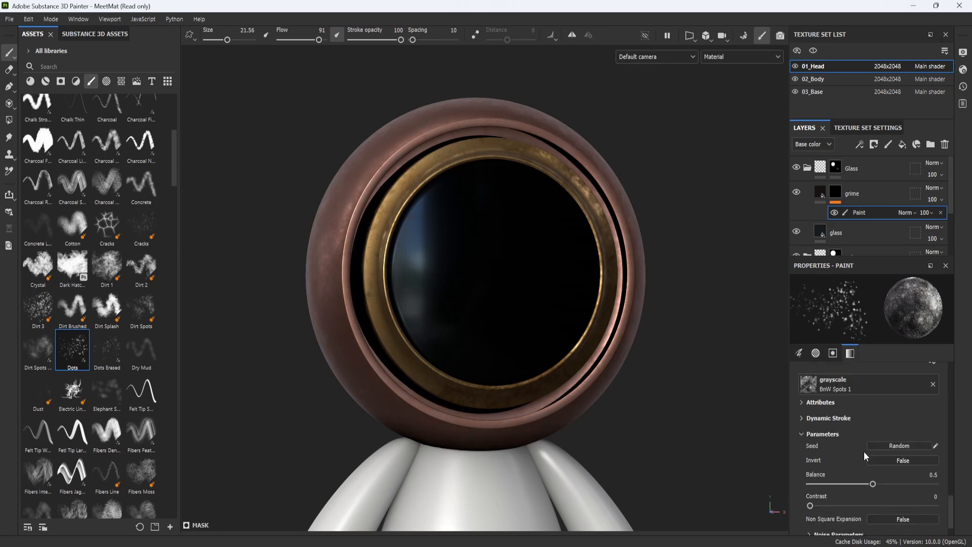
click(933, 386)
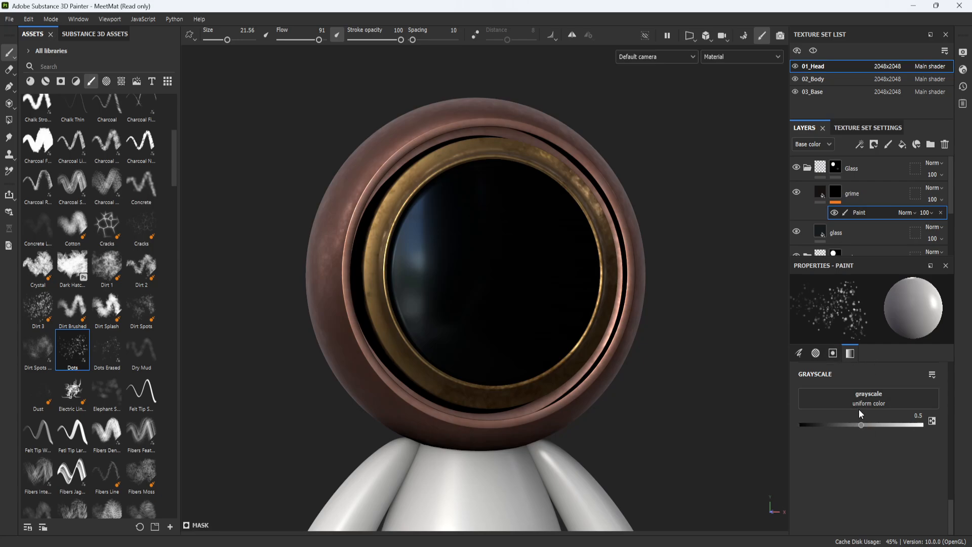
Set the brush's uniform grayscale value to about 0.89
click(800, 353)
scroll(852, 433, down, 3)
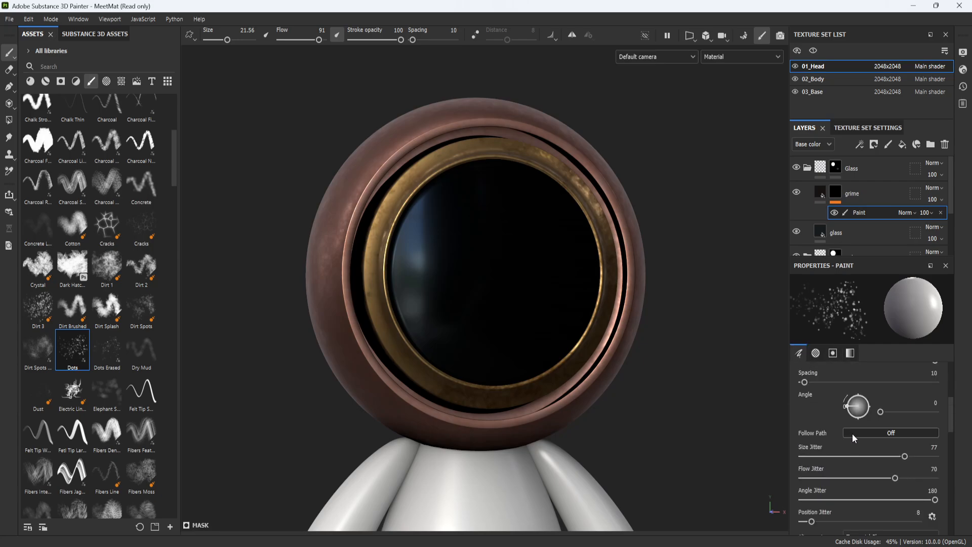
scroll(855, 436, down, 8)
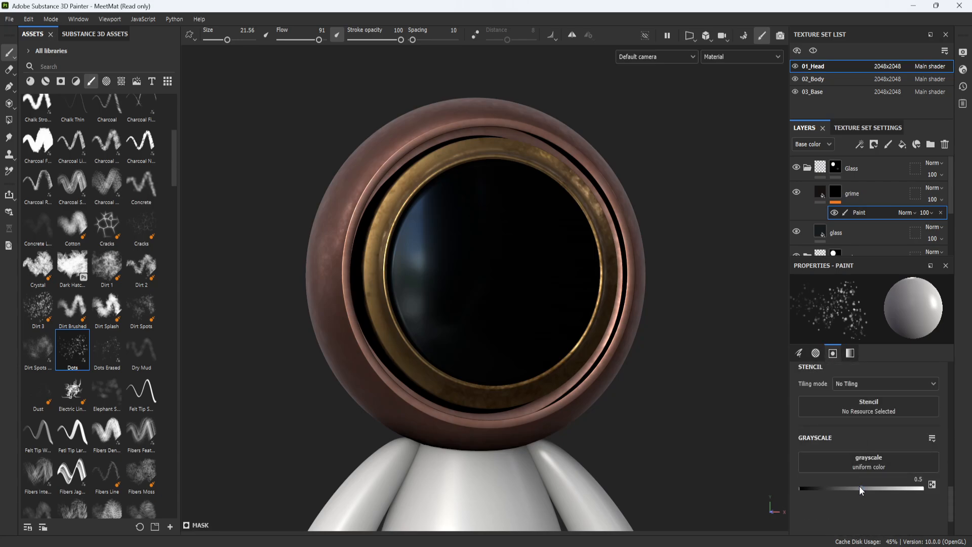
drag(866, 488, 920, 489)
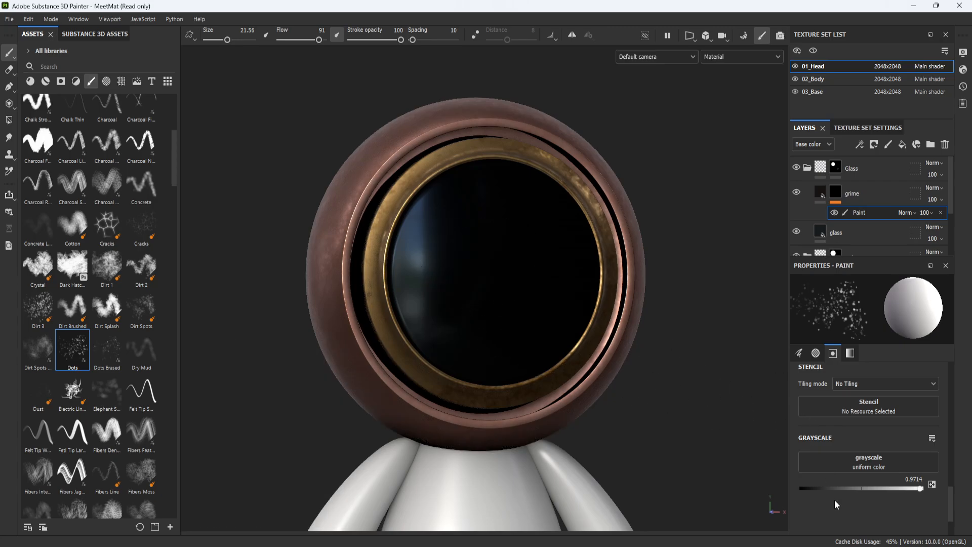
click(817, 489)
drag(818, 488, 812, 488)
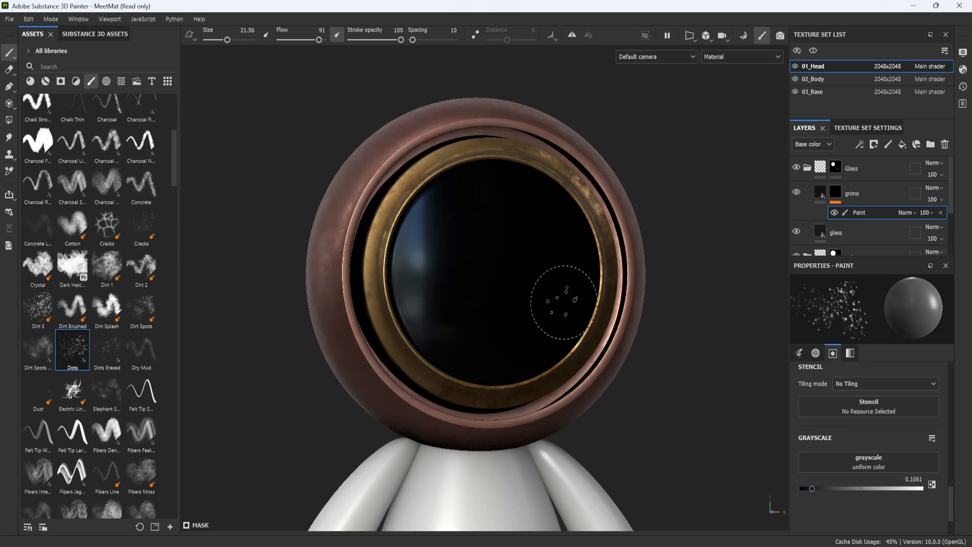
click(911, 488)
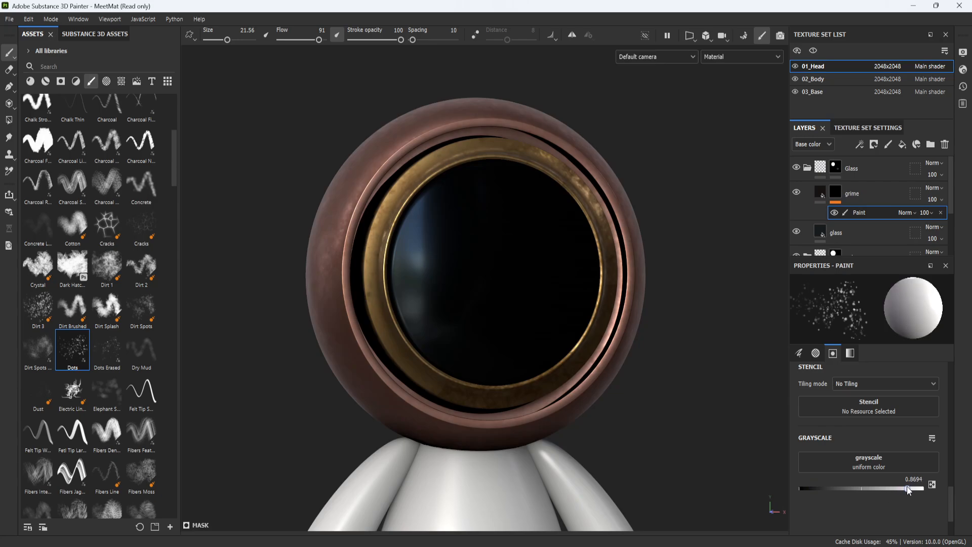
drag(907, 486, 910, 488)
Paint grime specks with the Dots brush around the inner edge of the glass on the grime mask
drag(396, 258, 415, 323)
mouse_move(450, 366)
mouse_down()
mouse_move(547, 348)
mouse_move(592, 287)
mouse_move(589, 273)
mouse_up()
mouse_move(405, 212)
mouse_down()
mouse_move(457, 184)
mouse_move(509, 196)
mouse_move(425, 285)
mouse_up()
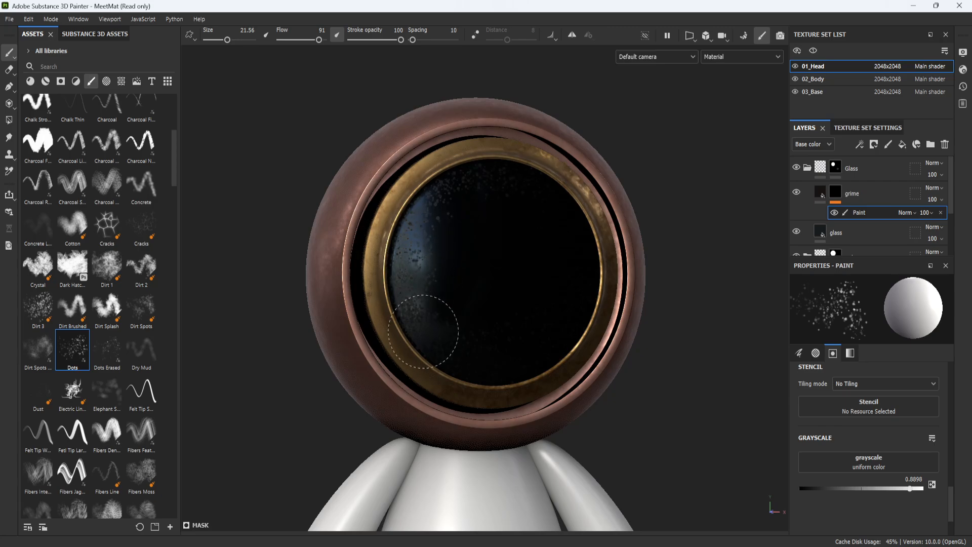
mouse_move(423, 331)
mouse_down()
mouse_move(503, 351)
mouse_move(571, 246)
mouse_up()
drag(407, 280, 412, 300)
mouse_move(536, 218)
mouse_down()
mouse_move(467, 181)
mouse_move(519, 165)
mouse_move(407, 280)
mouse_up()
mouse_move(403, 317)
mouse_down()
mouse_move(544, 362)
mouse_move(590, 258)
mouse_move(509, 169)
mouse_up()
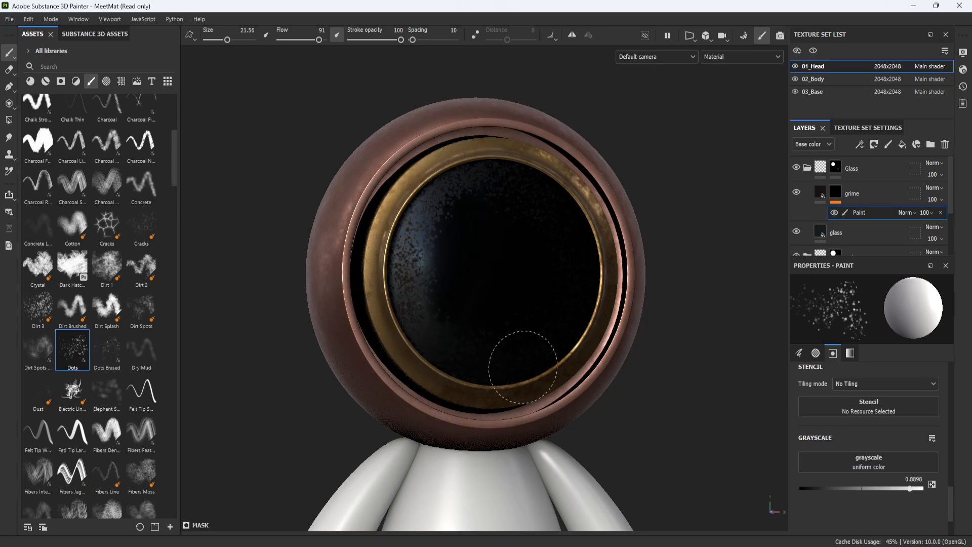
Add more grime specks along the upper rim of the glass and reduce the brush size to 16.34
mouse_move(699, 269)
alt+middle_down()
mouse_move(673, 289)
mouse_move(652, 285)
alt+middle_up()
alt+right_drag(652, 284, 707, 375)
mouse_move(706, 374)
alt+mouse_down()
mouse_move(654, 377)
mouse_move(658, 368)
alt+mouse_up()
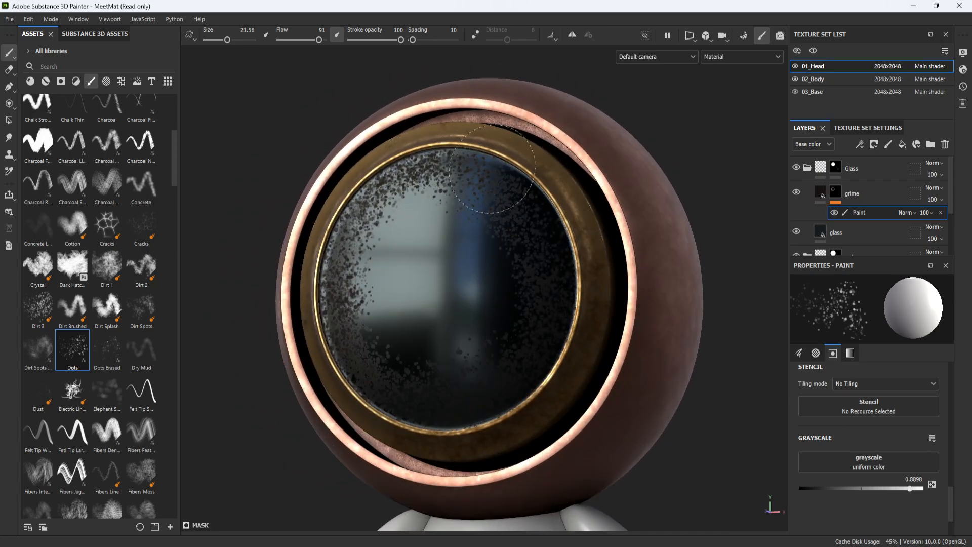
mouse_move(492, 169)
mouse_down()
mouse_move(464, 176)
mouse_move(544, 227)
mouse_move(528, 194)
mouse_up()
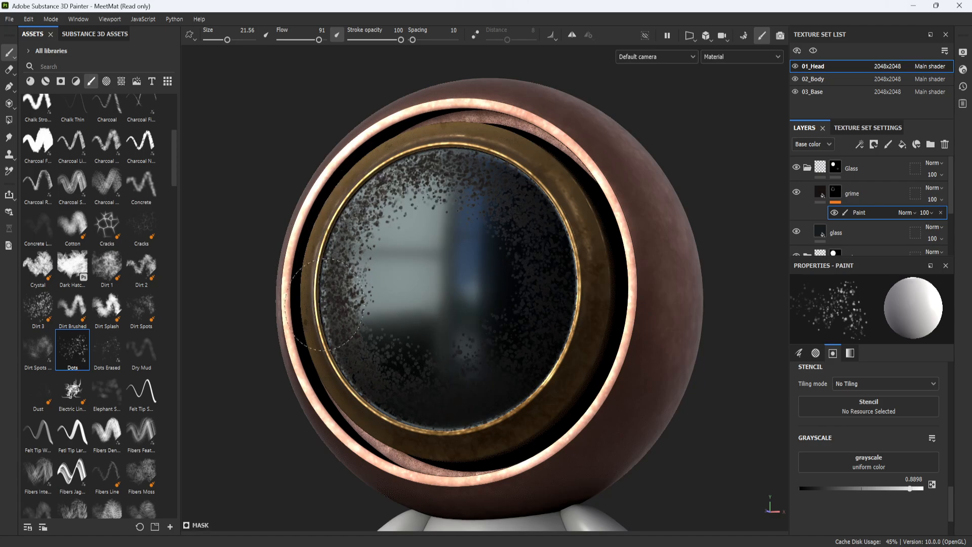
key(bracketleft)
key(bracketleft)
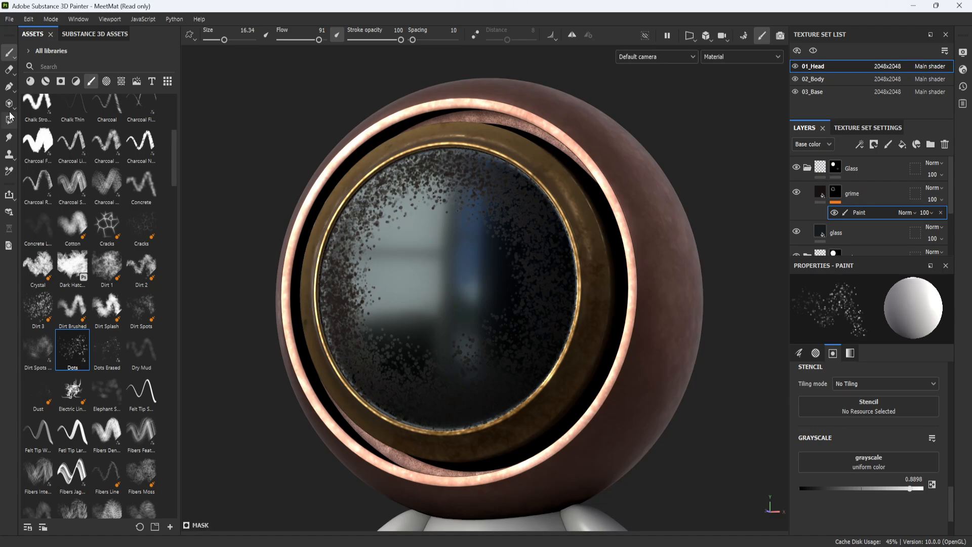
Switch to the Eraser and enlarge it to size 35.48
click(9, 70)
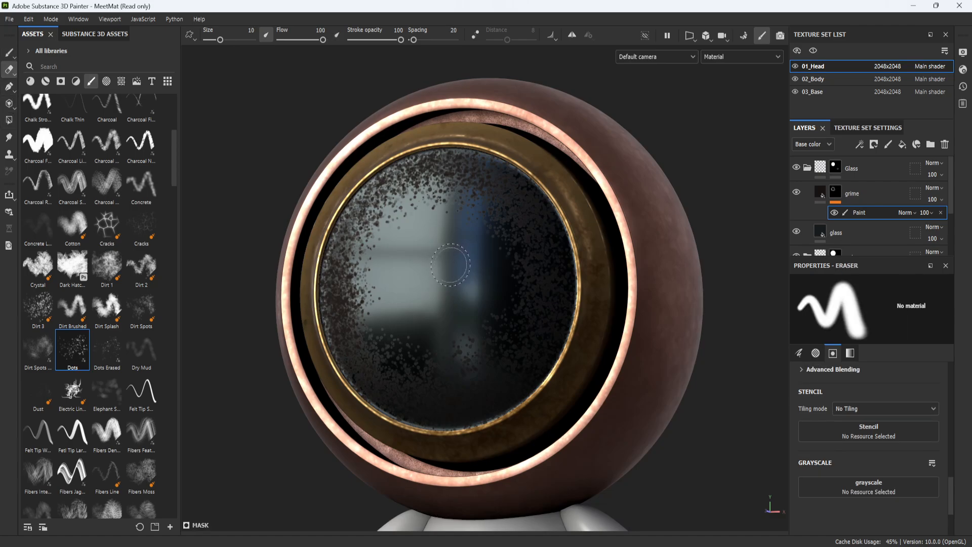
key(bracketright)
key(bracketright)
key(bracketright)
key(bracketright)
key(bracketright)
key(bracketright)
key(bracketright)
key(bracketright)
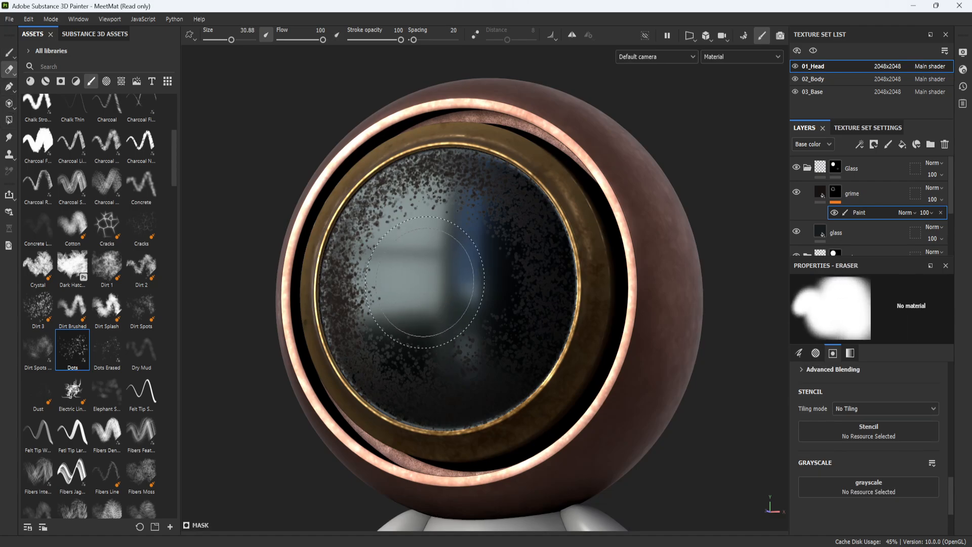
key(bracketright)
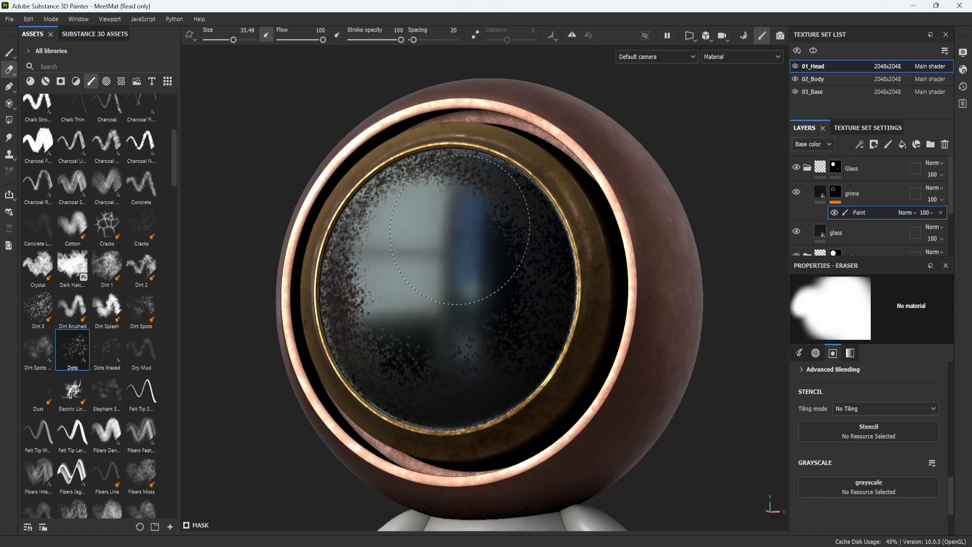
Lower the eraser's stroke opacity to 32 and fade the specks in the middle of the glass
mouse_move(460, 230)
mouse_down()
mouse_move(386, 303)
mouse_move(418, 354)
mouse_move(461, 332)
mouse_up()
key(ctrl+z)
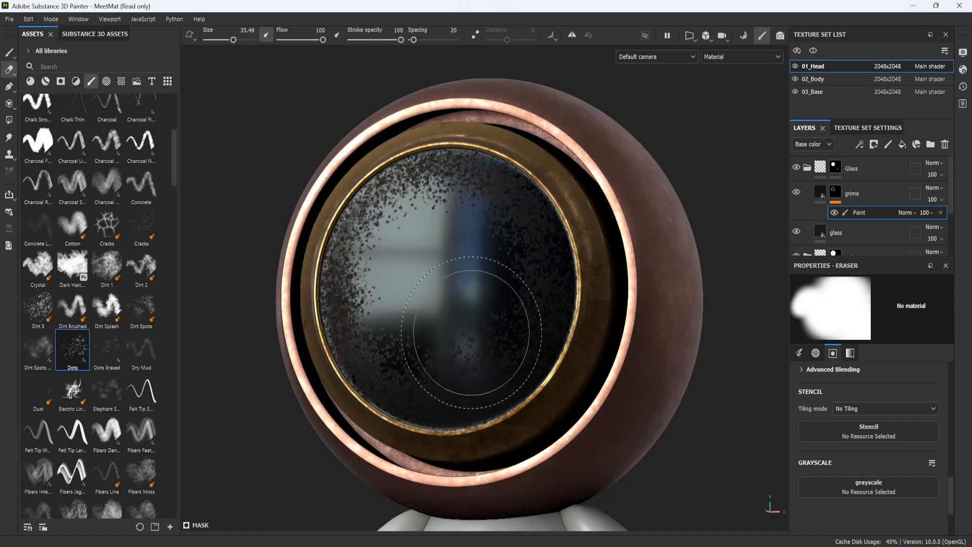
drag(377, 40, 367, 40)
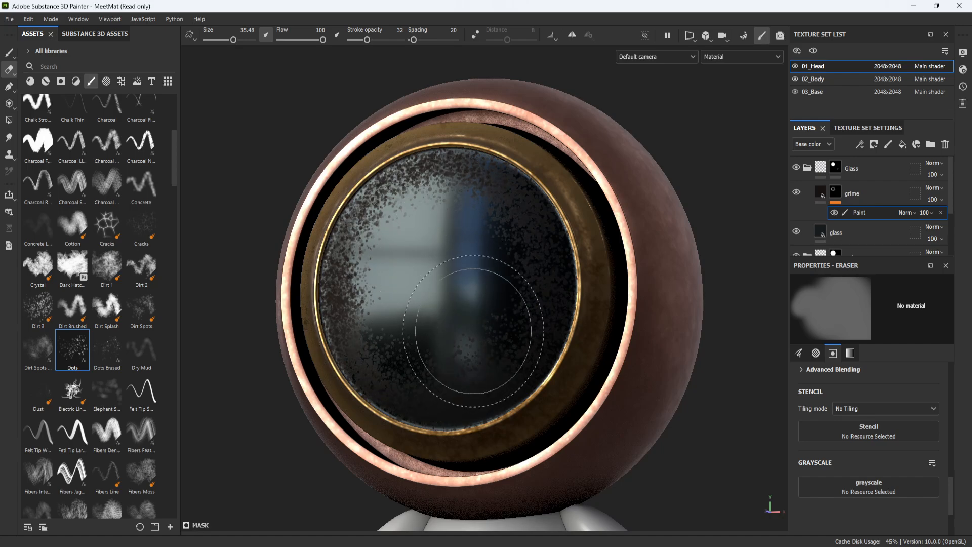
mouse_move(472, 256)
mouse_down()
mouse_move(451, 213)
mouse_move(400, 232)
mouse_move(408, 253)
mouse_up()
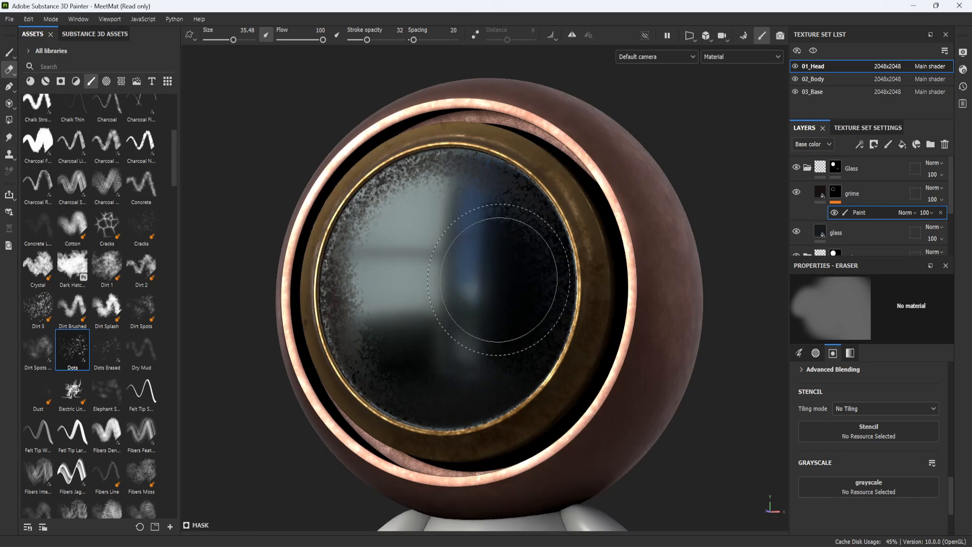
mouse_move(521, 233)
mouse_down()
mouse_move(476, 329)
mouse_move(374, 264)
mouse_move(406, 350)
mouse_move(436, 238)
mouse_move(456, 218)
mouse_move(486, 238)
mouse_move(412, 347)
mouse_move(538, 293)
mouse_move(450, 284)
mouse_up()
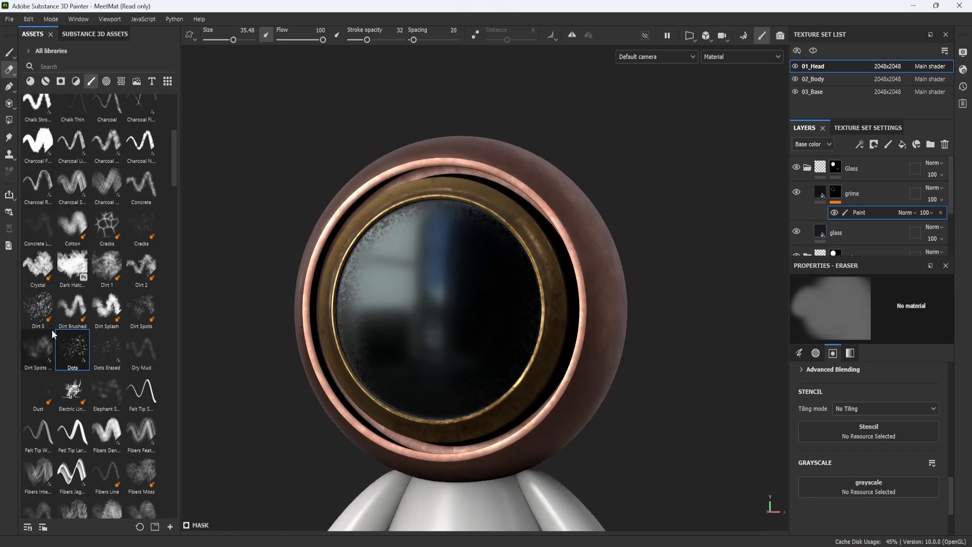
Paint more specks on the left side of the glass with the Dots brush and set its grayscale to 0.0694
click(9, 52)
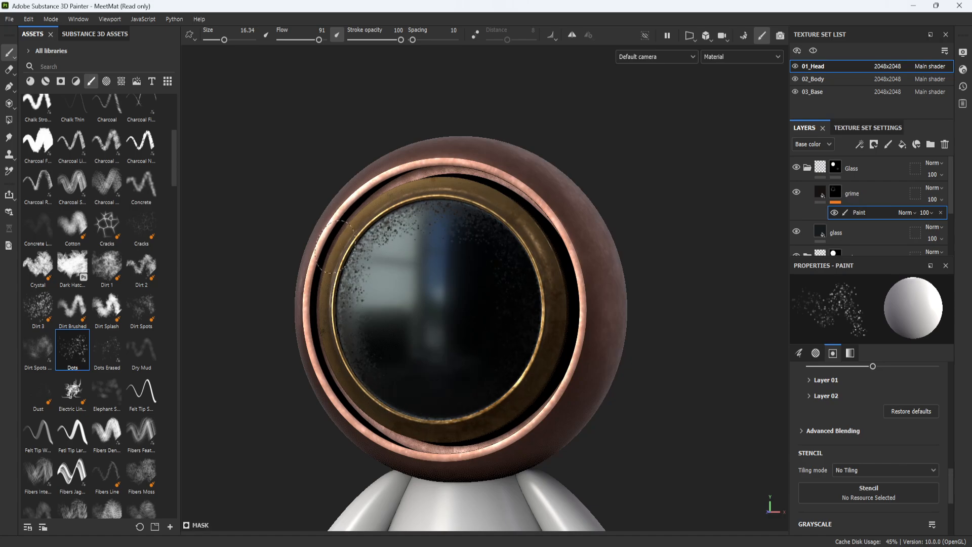
drag(335, 247, 381, 340)
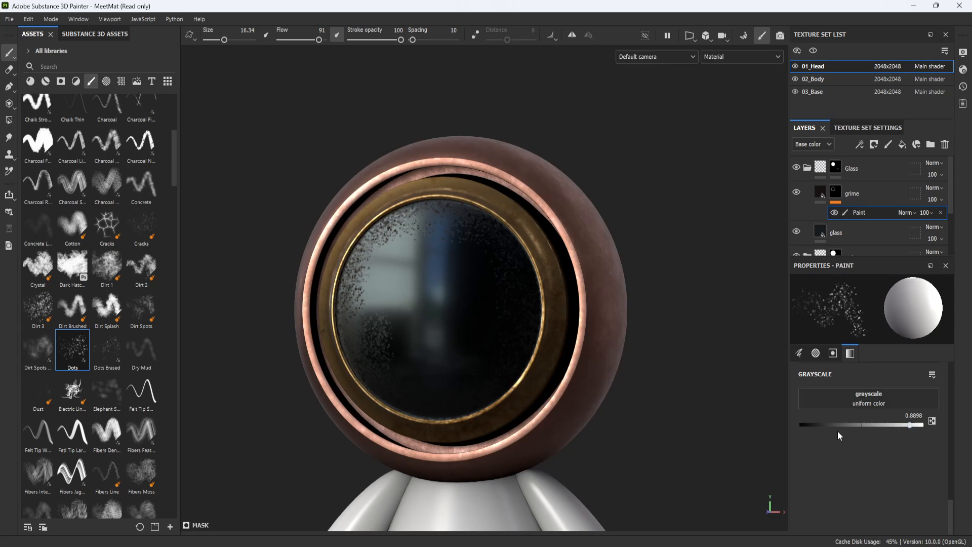
drag(910, 424, 807, 425)
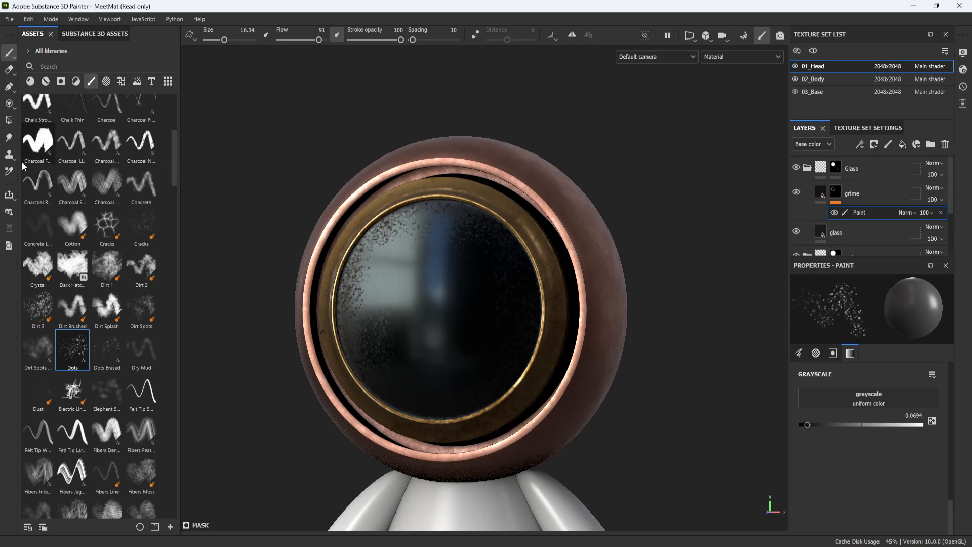
Try out other brush presets and choose the first Artistic Soft brush
click(73, 226)
click(76, 273)
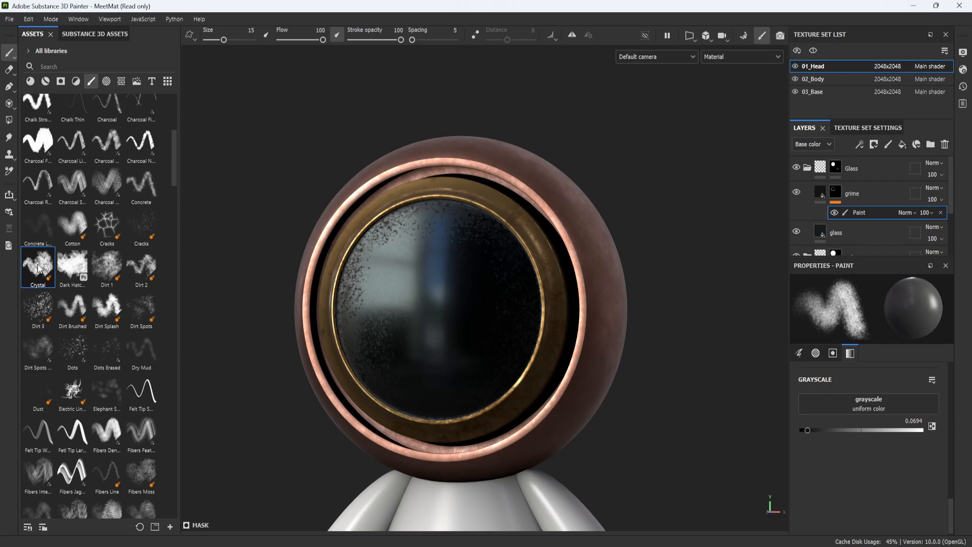
scroll(83, 202, up, 5)
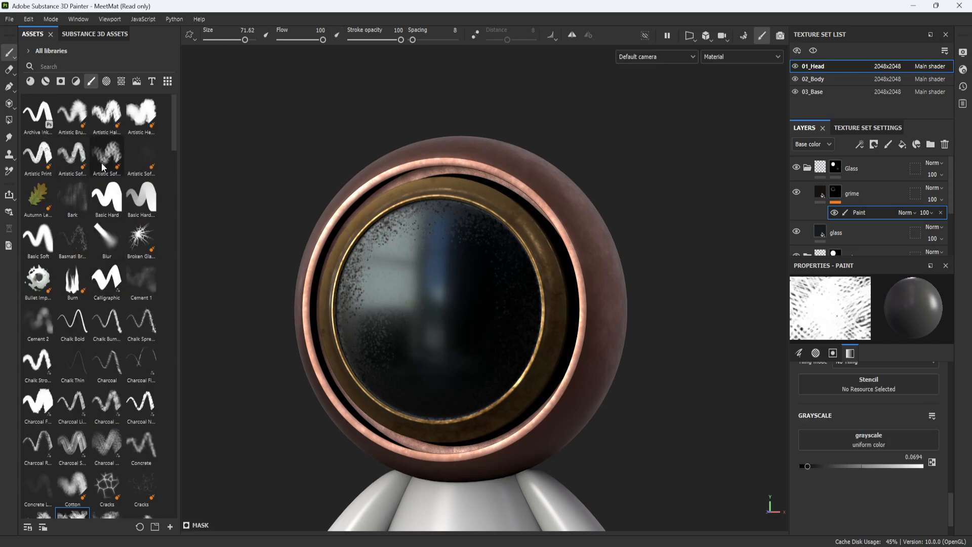
click(72, 154)
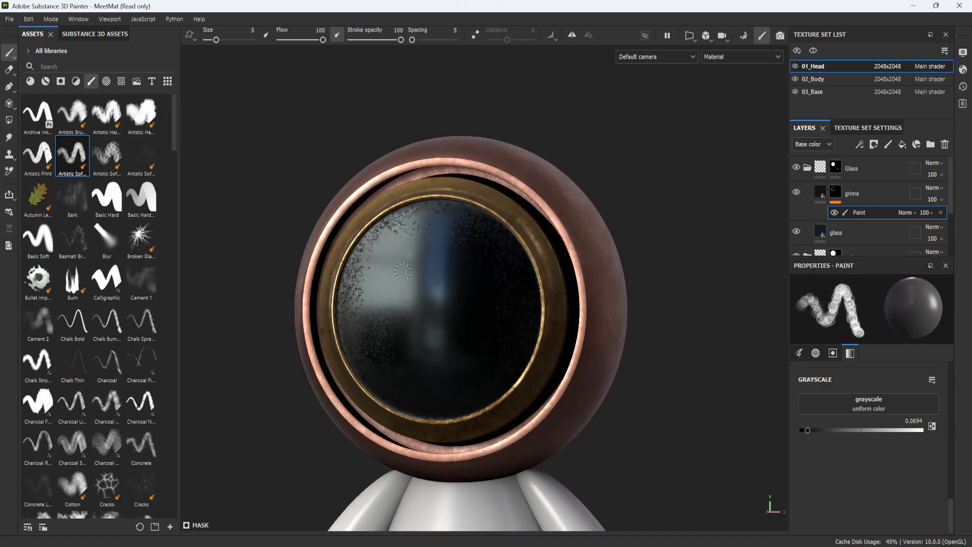
Enlarge the brush to size 17.9 and paint softly over the specks on the glass
key(])
key(])
key(])
key(])
key(])
key(])
key(])
key(])
key(])
key(])
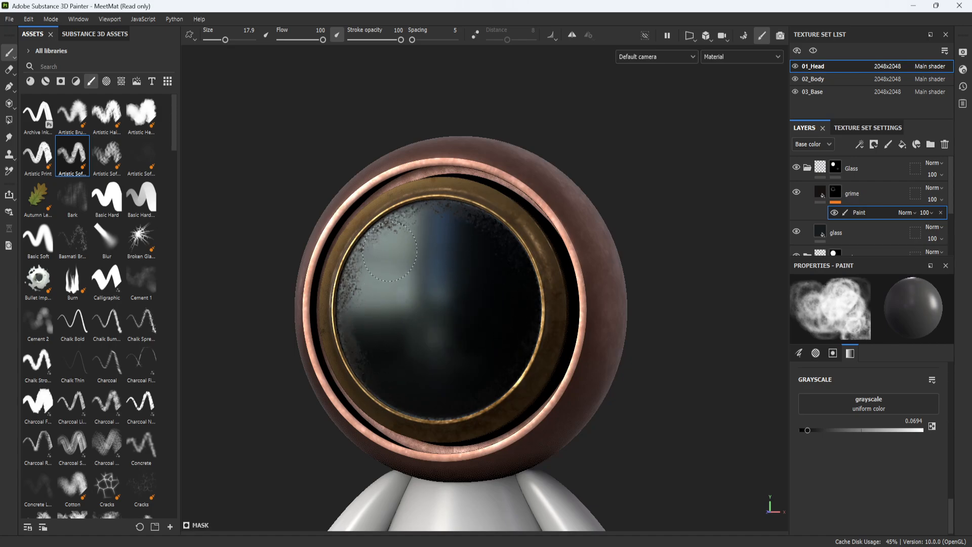
Delete the Paint effect from the grime layer's mask
scroll(443, 304, down, 3)
alt+middle_drag(533, 344, 533, 293)
alt+drag(533, 293, 512, 334)
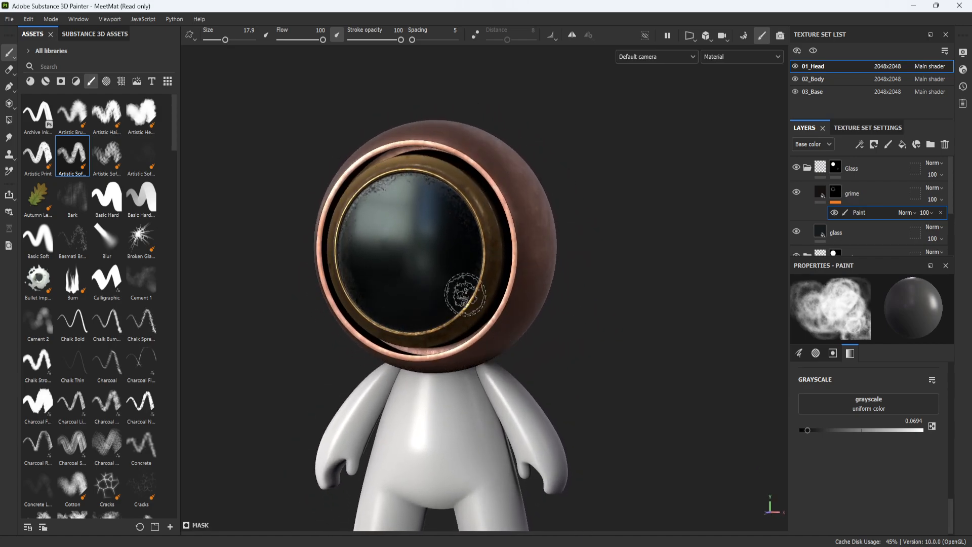
alt+middle_drag(464, 290, 471, 318)
alt+right_drag(470, 318, 501, 298)
alt+drag(501, 298, 603, 282)
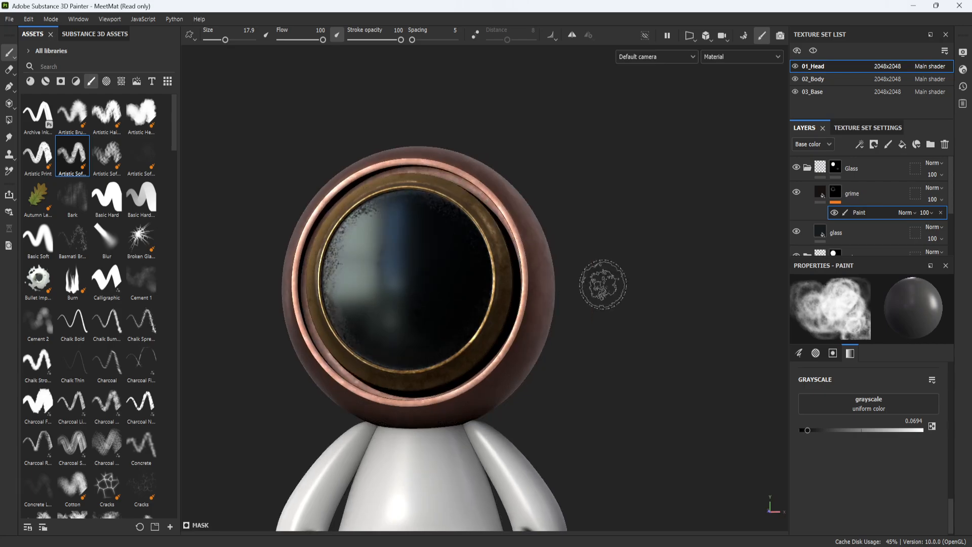
click(941, 213)
Add a fill to the grime layer's mask and search "spots" to assign the BnW Spots 2 texture as its grayscale
right_click(840, 194)
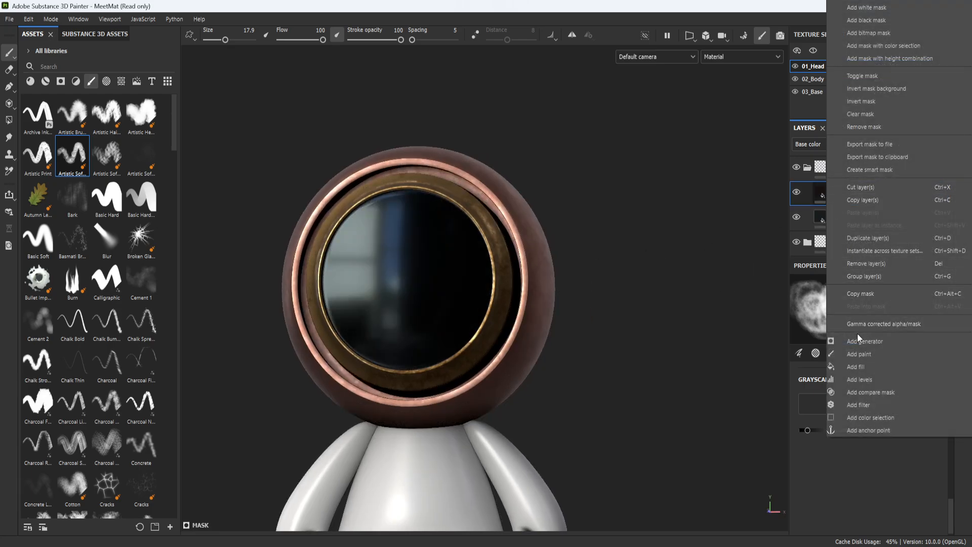
click(855, 367)
click(872, 330)
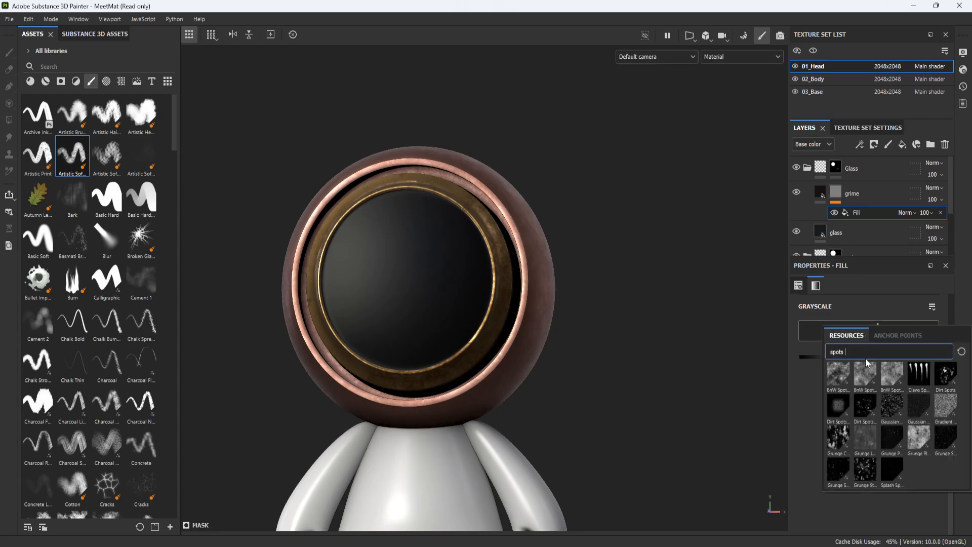
click(865, 377)
Add a Paint effect above the BnW Spots 2 fill in the grime layer's mask
alt+drag(576, 272, 709, 272)
click(834, 192)
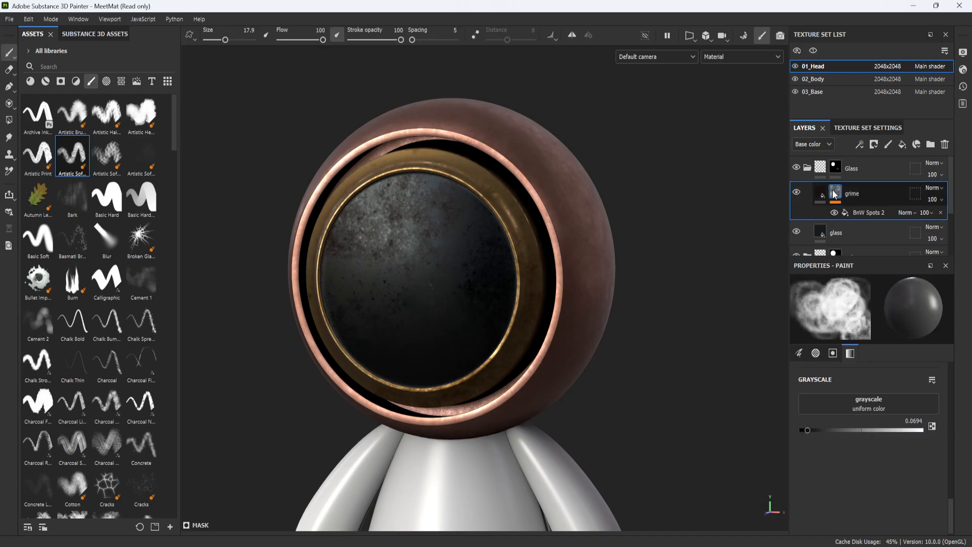
right_click(834, 192)
click(866, 356)
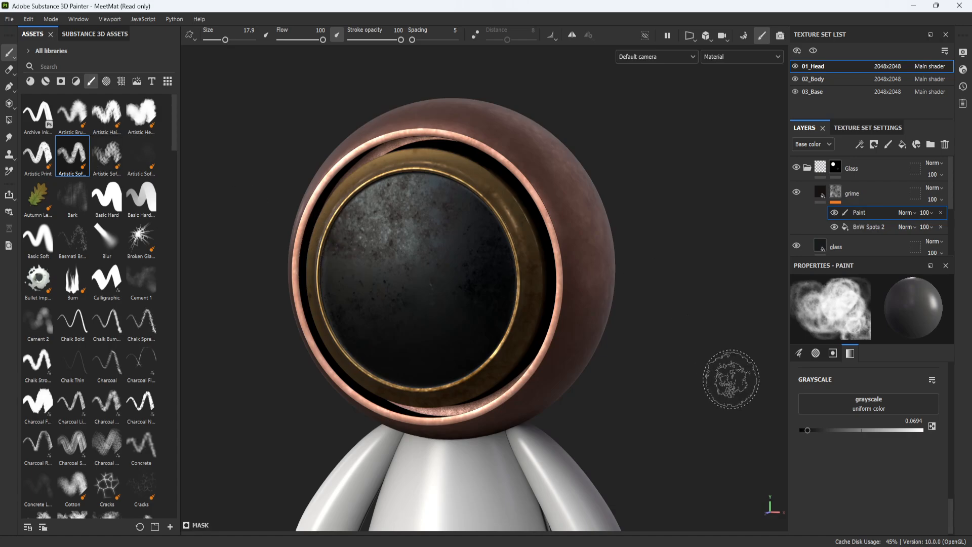
Enlarge the brush to size 38.8 and paint over the spots on the visor glass in the grime layer's mask
ctrl+right_drag(404, 277, 406, 271)
mouse_move(407, 271)
mouse_down()
mouse_move(410, 254)
mouse_move(380, 268)
mouse_move(436, 272)
mouse_up()
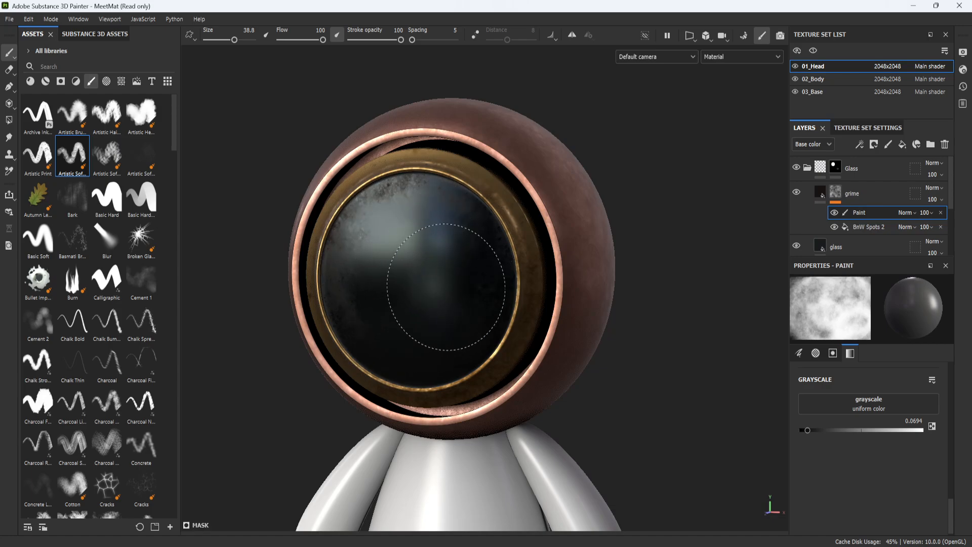
alt+right_drag(441, 312, 478, 248)
mouse_move(479, 248)
alt+mouse_down()
mouse_move(488, 300)
mouse_move(423, 334)
mouse_move(543, 318)
alt+mouse_up()
alt+right_drag(579, 282, 624, 308)
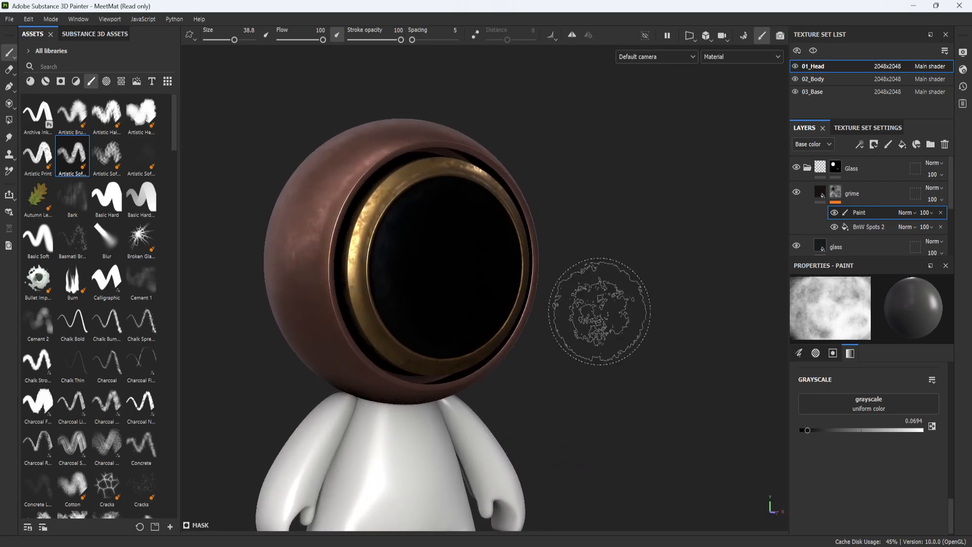
alt+middle_drag(591, 226, 630, 268)
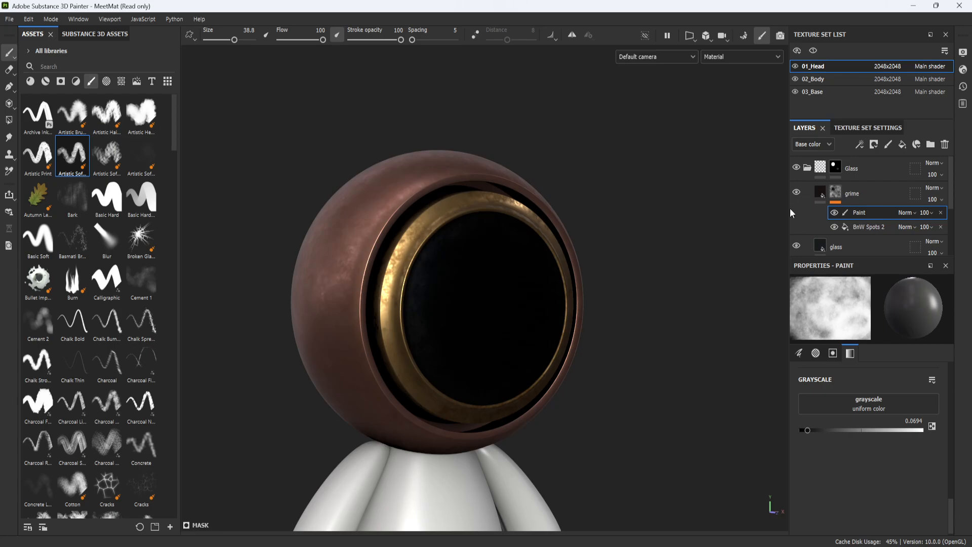
Collapse the Glass folder and examine the head's sides and back for stray dark patches
click(808, 168)
alt+middle_drag(658, 260, 653, 239)
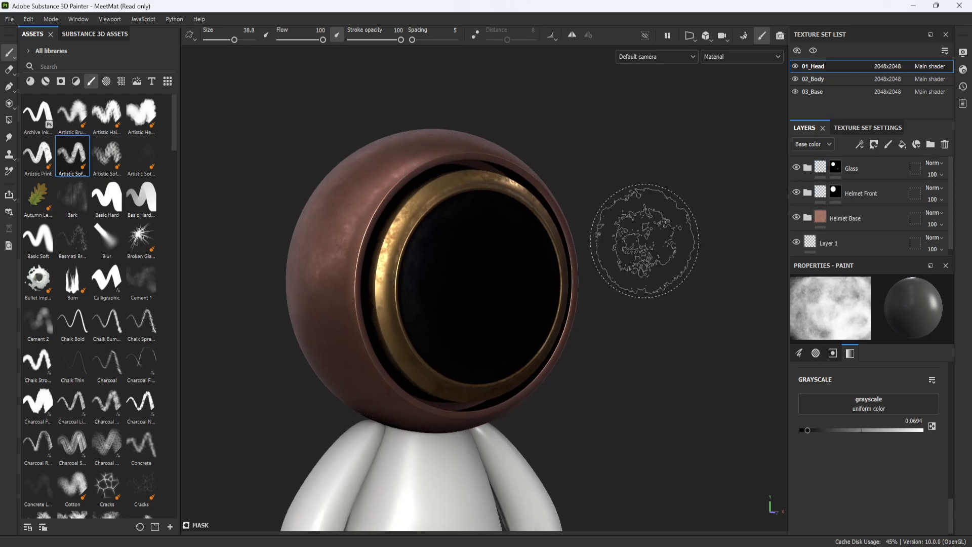
alt+middle_drag(500, 262, 501, 294)
mouse_move(664, 256)
alt+mouse_down()
mouse_move(393, 249)
mouse_move(426, 225)
mouse_move(315, 272)
alt+mouse_up()
alt+middle_drag(615, 253, 369, 293)
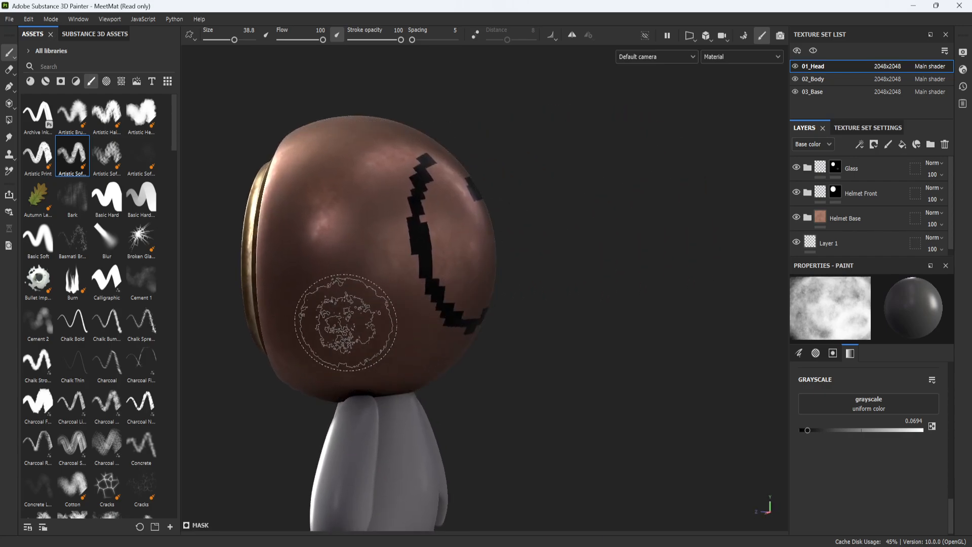
mouse_move(586, 348)
alt+mouse_down()
mouse_move(427, 298)
mouse_move(495, 321)
mouse_move(669, 307)
alt+mouse_up()
alt+middle_drag(515, 265, 682, 260)
alt+middle_drag(557, 265, 560, 266)
alt+drag(560, 265, 641, 254)
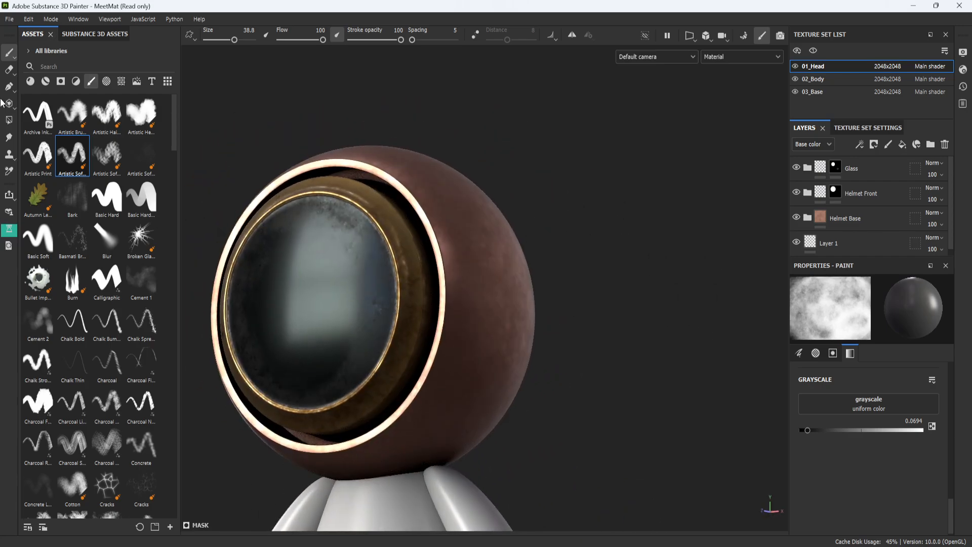
Use Polygon Fill with colour 0 on the Glass folder's mask to remove the stray dark patches low on the helmet's back
click(9, 104)
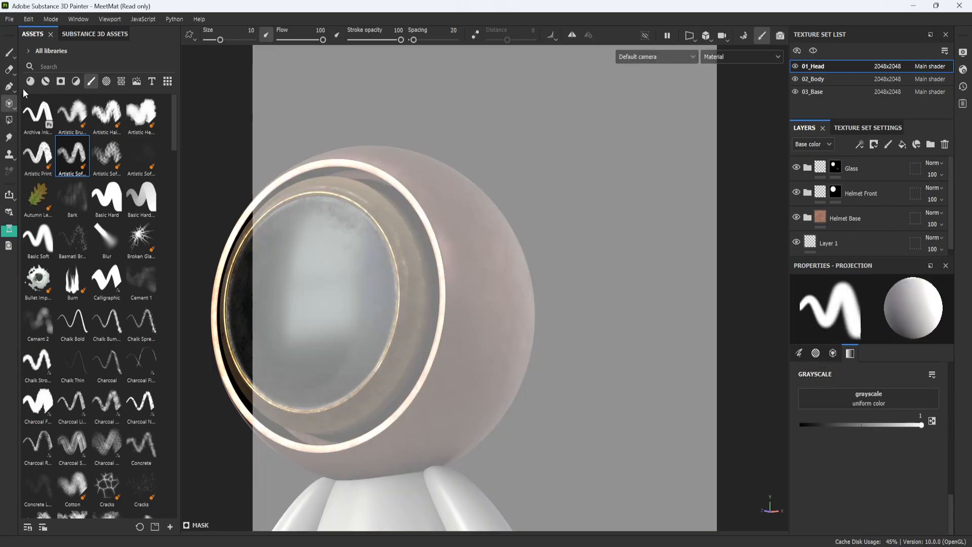
click(9, 120)
mouse_move(398, 276)
alt+mouse_down()
mouse_move(532, 250)
mouse_move(560, 271)
mouse_move(644, 240)
mouse_move(482, 245)
mouse_move(282, 271)
mouse_move(453, 264)
mouse_move(505, 252)
alt+mouse_up()
click(865, 197)
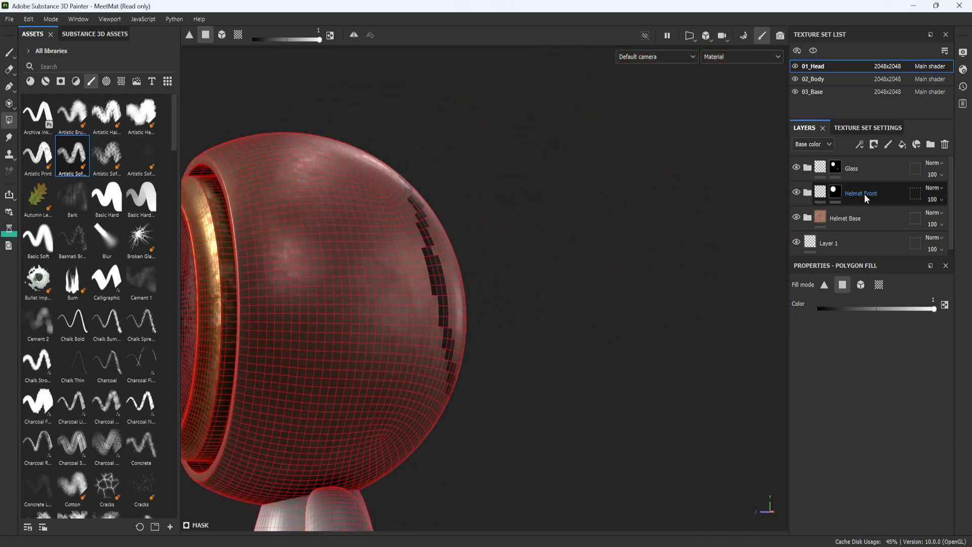
click(841, 168)
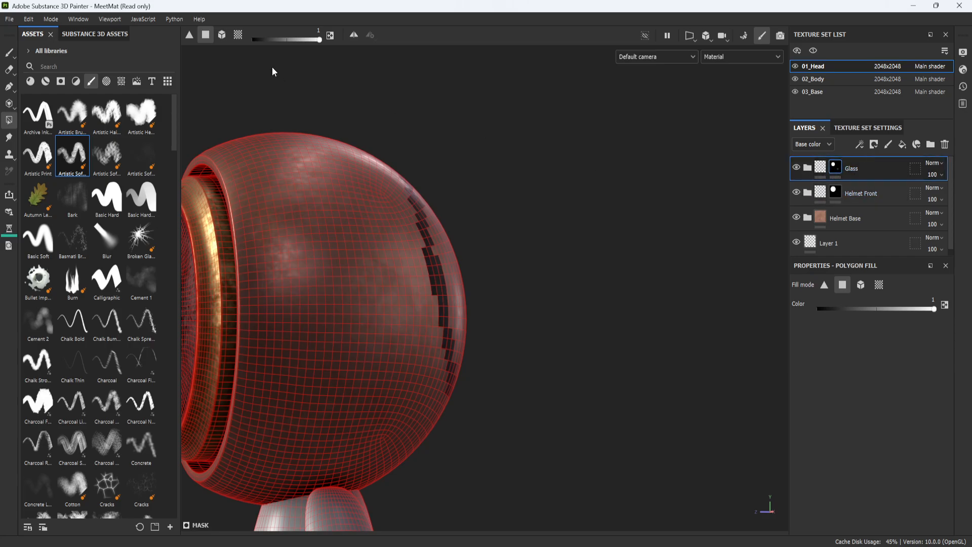
drag(321, 39, 251, 41)
drag(588, 451, 446, 287)
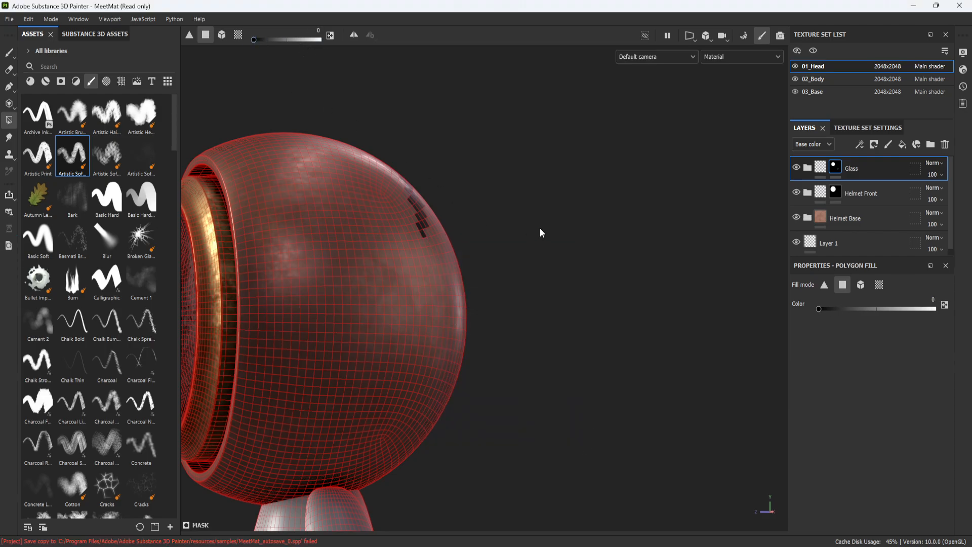
Clear the remaining dark patches behind the helmet from the Glass mask with Polygon Fill, and return to the Paint tool
alt+drag(540, 233, 408, 168)
drag(376, 134, 501, 259)
alt+middle_drag(710, 257, 630, 258)
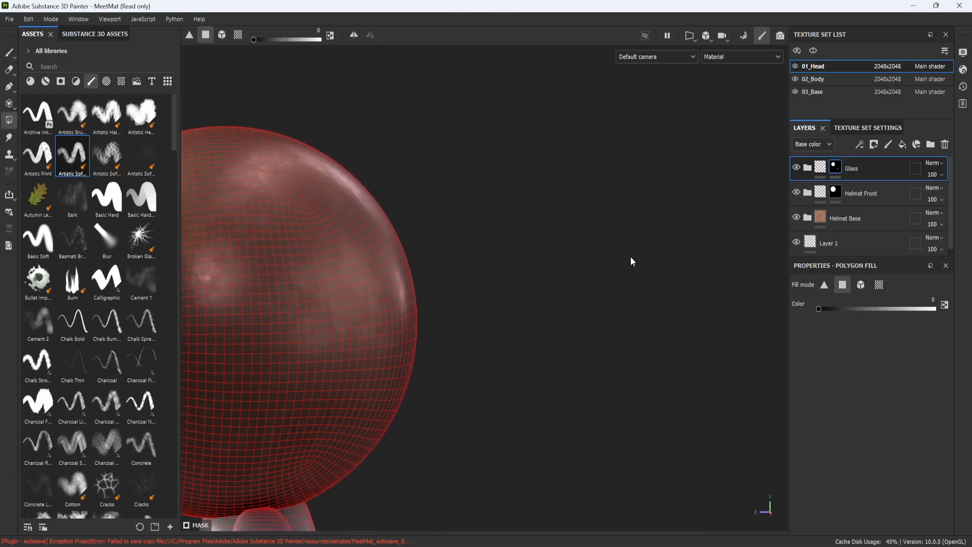
alt+drag(603, 278, 557, 232)
drag(521, 338, 417, 238)
alt+drag(583, 238, 686, 285)
key(1)
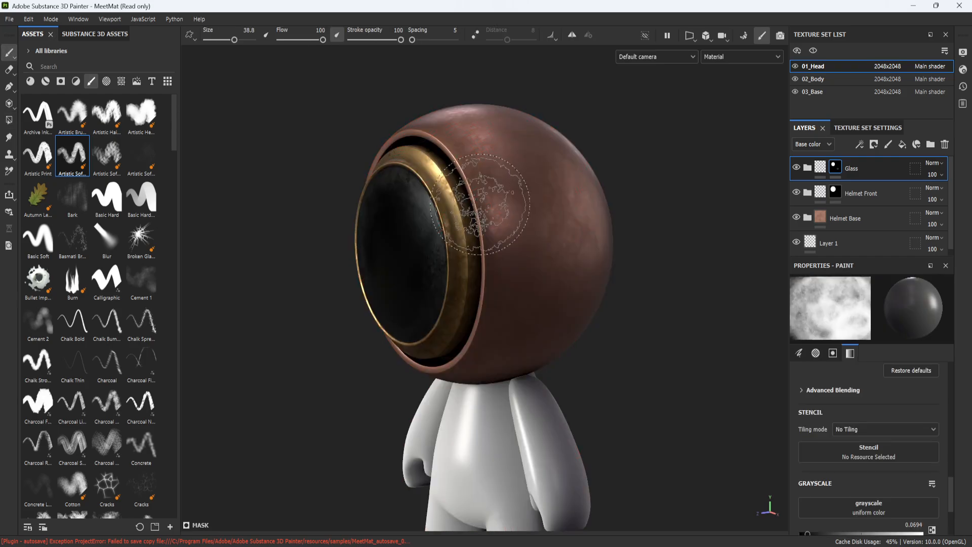
Examine the helmet and visor from the front and side
mouse_move(501, 271)
alt+mouse_down()
mouse_move(608, 273)
mouse_move(564, 294)
mouse_move(584, 307)
mouse_move(630, 304)
mouse_move(653, 350)
alt+mouse_up()
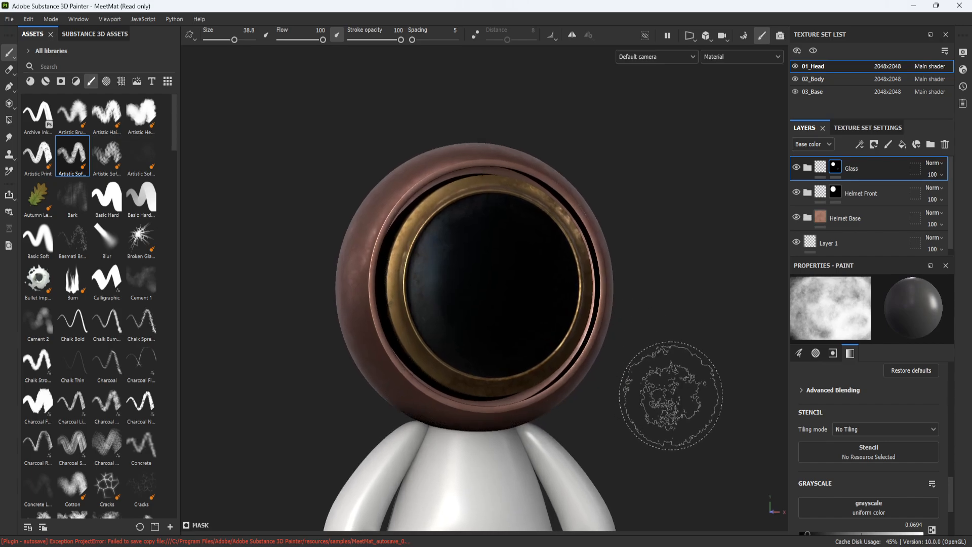
mouse_move(668, 319)
alt+middle_down()
mouse_move(675, 301)
mouse_move(665, 285)
alt+middle_up()
mouse_move(666, 285)
alt+mouse_down()
mouse_move(685, 308)
mouse_move(679, 314)
alt+mouse_up()
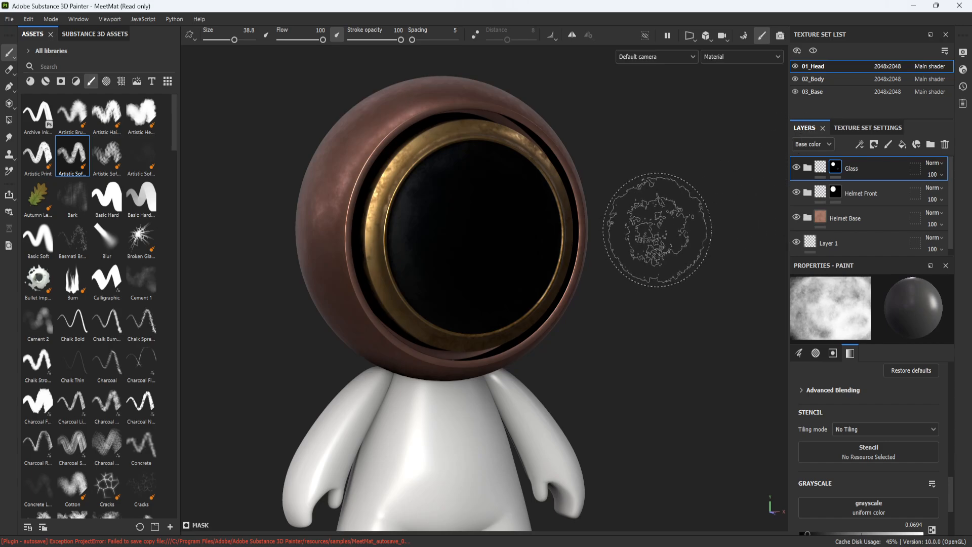
scroll(700, 234, down, 3)
alt+middle_drag(713, 243, 699, 258)
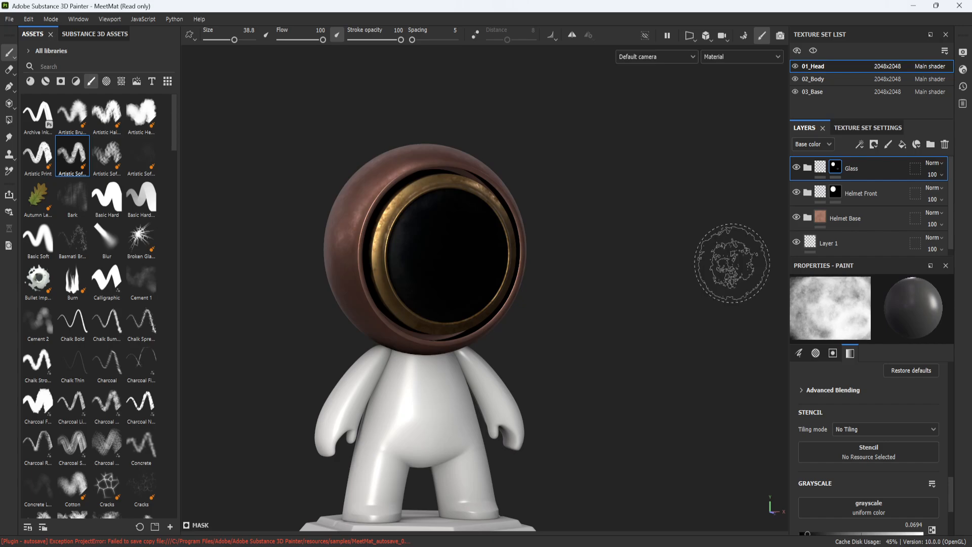
mouse_move(651, 234)
alt+mouse_down()
mouse_move(635, 286)
mouse_move(477, 335)
mouse_move(597, 293)
mouse_move(586, 269)
mouse_move(551, 284)
mouse_move(557, 235)
mouse_move(636, 319)
mouse_move(630, 347)
mouse_move(655, 258)
mouse_move(643, 268)
alt+mouse_up()
alt+right_drag(644, 268, 642, 342)
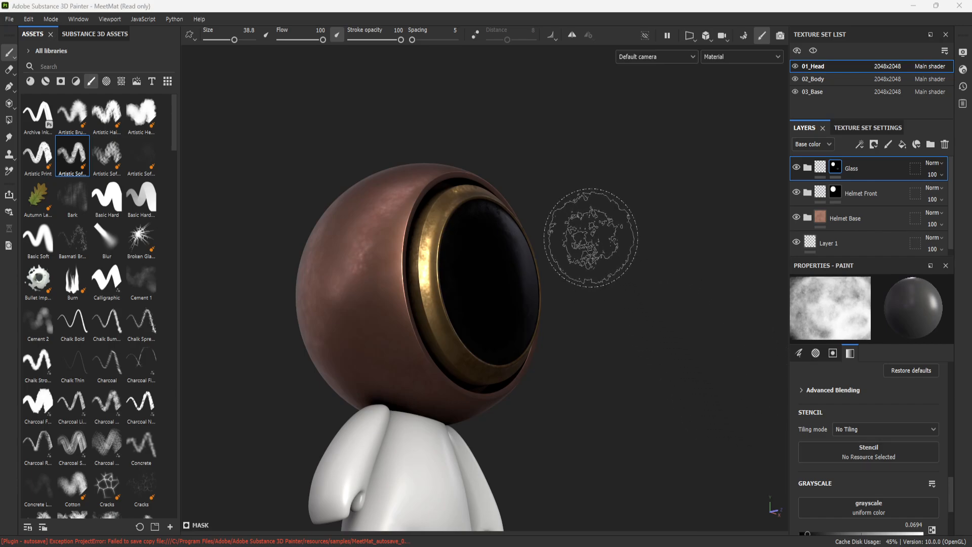
mouse_move(582, 228)
alt+right_down()
mouse_move(610, 269)
mouse_move(588, 346)
alt+right_up()
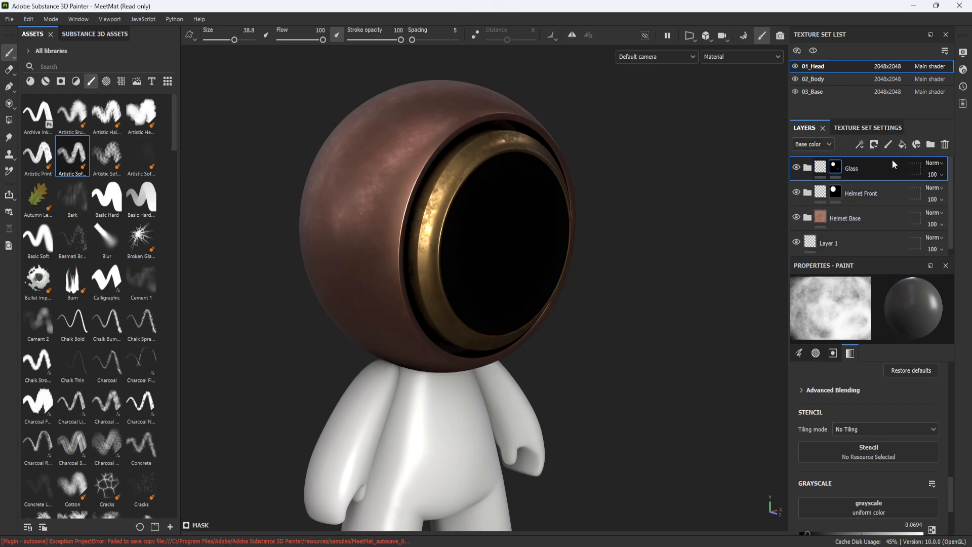
Add a folder named "grunge" above the Glass folder
click(931, 145)
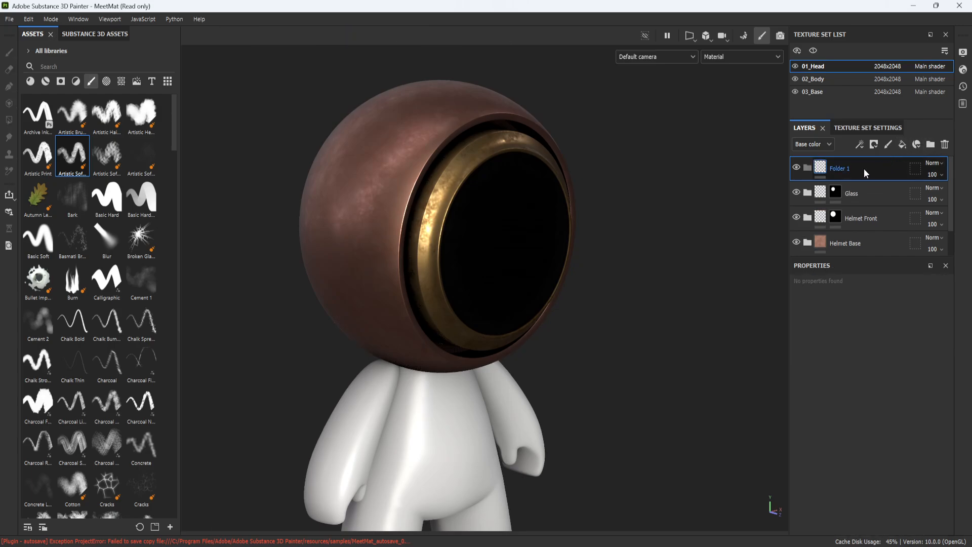
text(grunge)
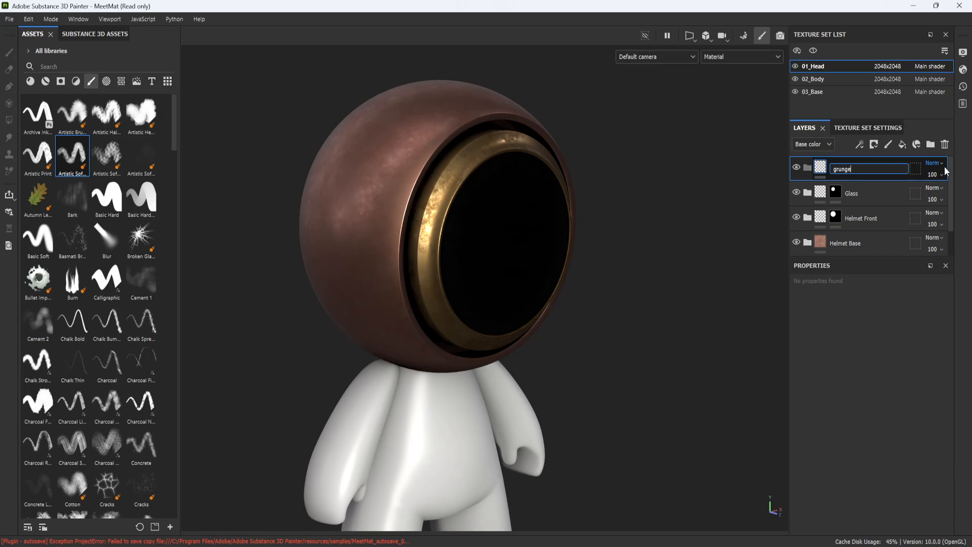
key(Return)
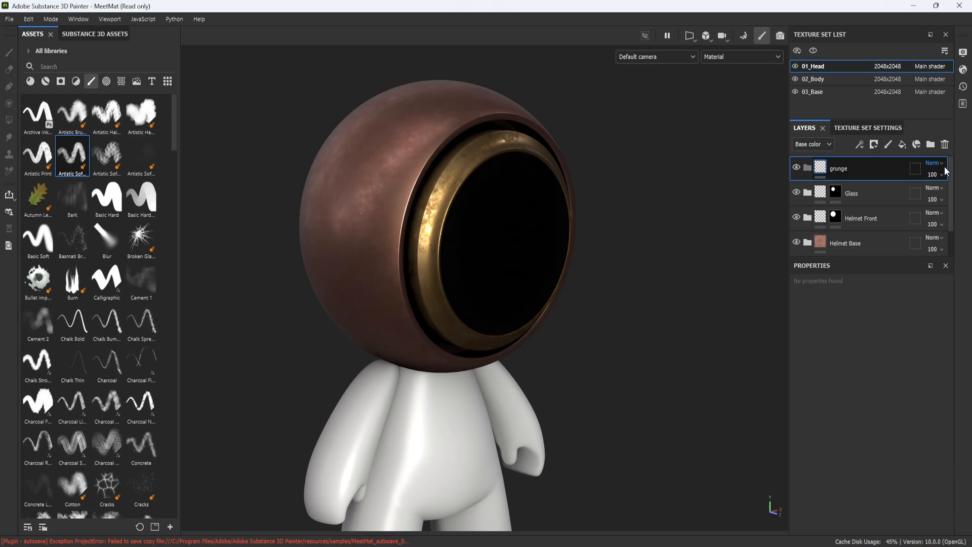
Add a fill layer inside the grunge folder with only colour and roughness channels enabled, and set its roughness to 0.9429
click(902, 146)
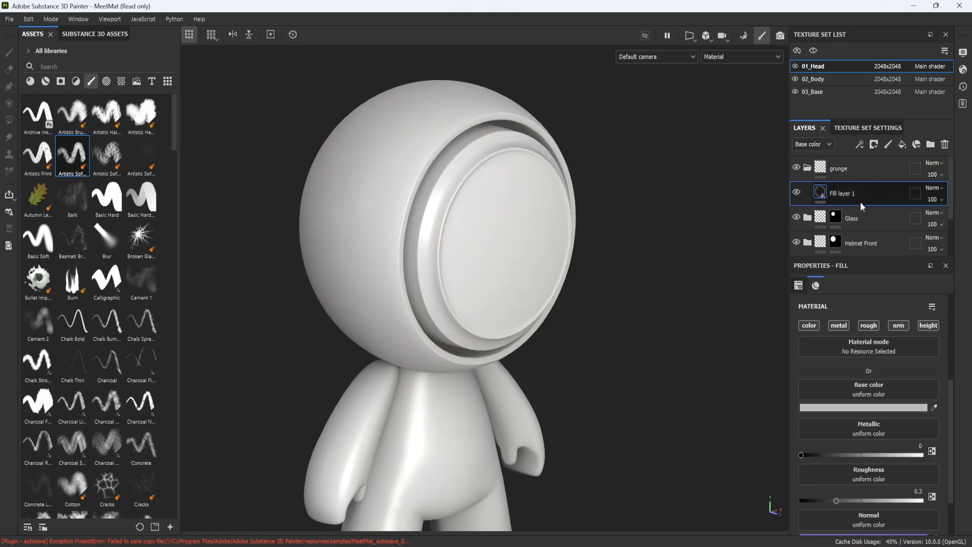
click(899, 326)
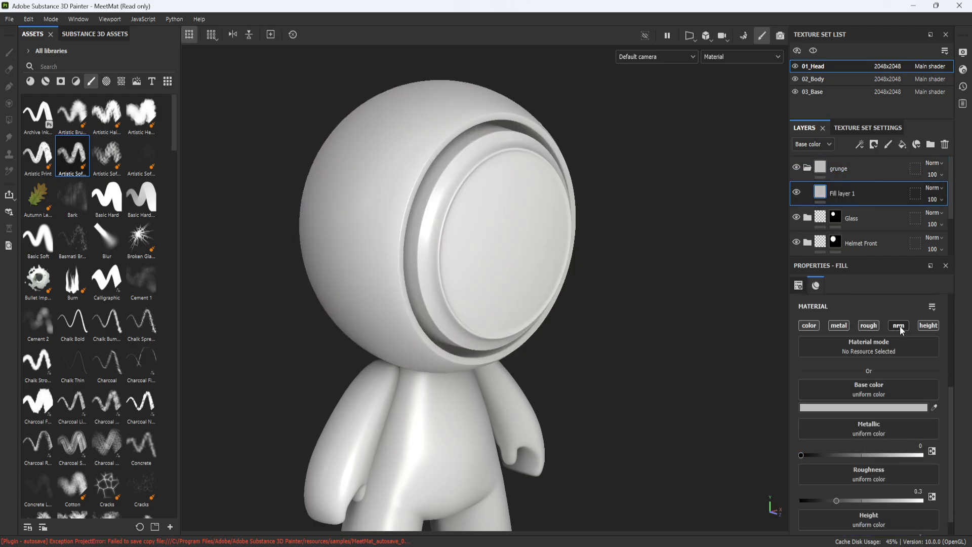
click(839, 328)
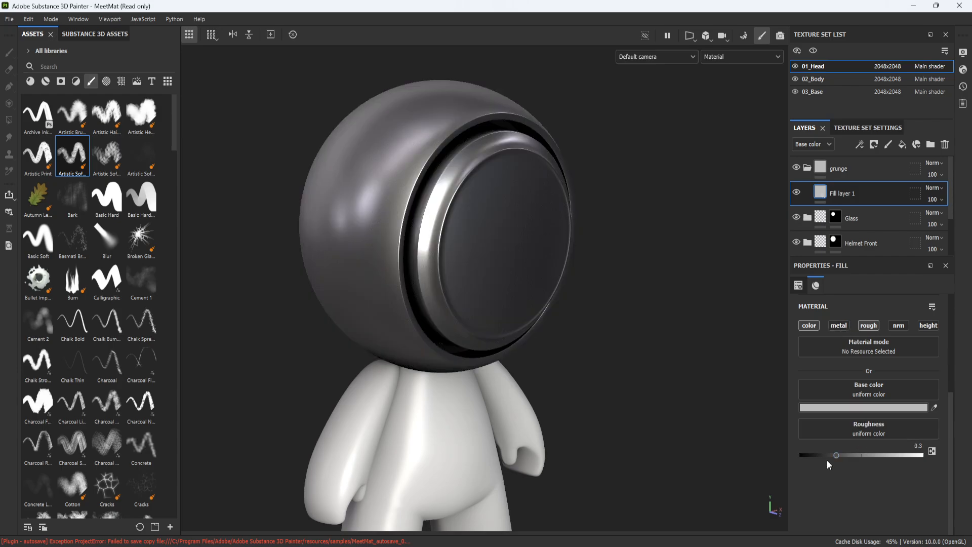
drag(839, 455, 917, 457)
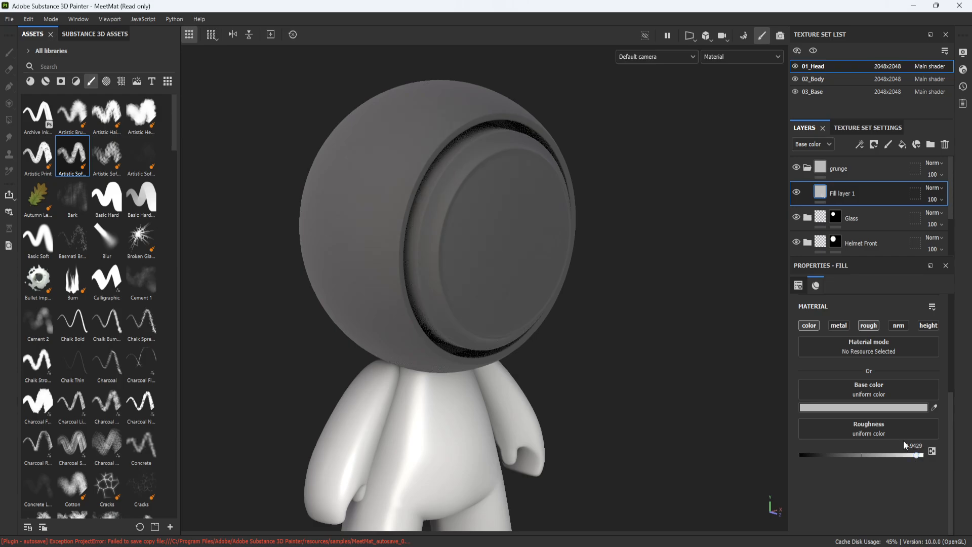
Set the grunge fill layer's base colour to the dark brown 25180F
click(896, 407)
drag(685, 292, 684, 312)
drag(783, 325, 734, 305)
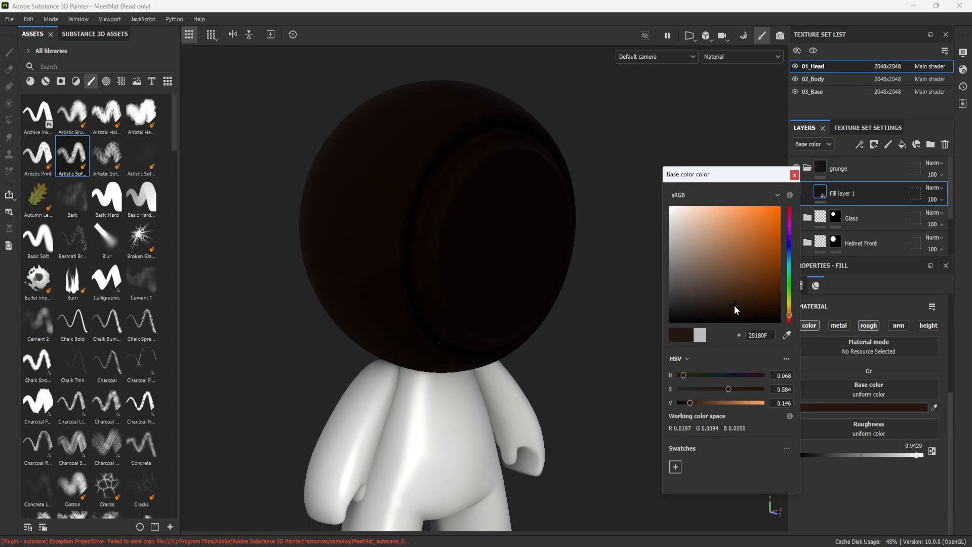
click(795, 174)
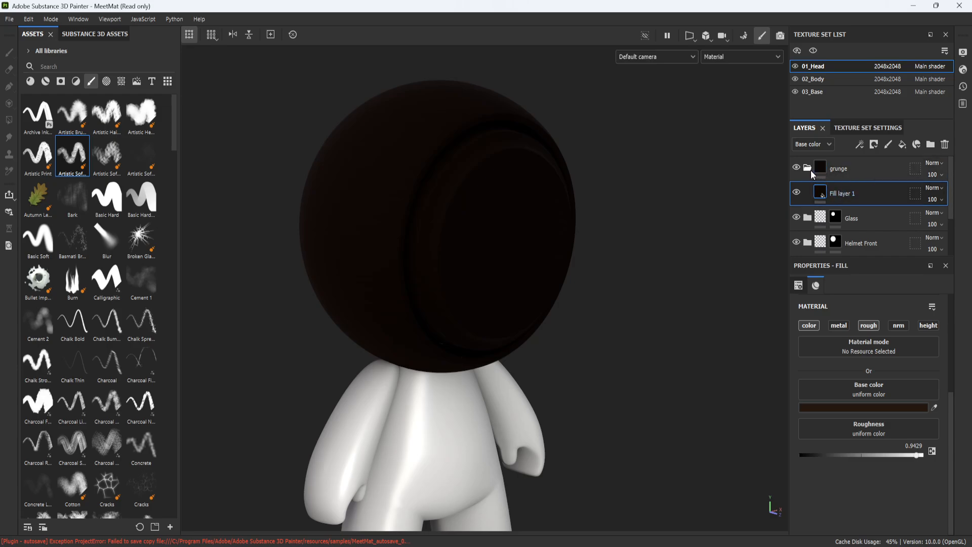
Collapse the grunge folder and add a black mask to it
click(808, 168)
right_click(852, 171)
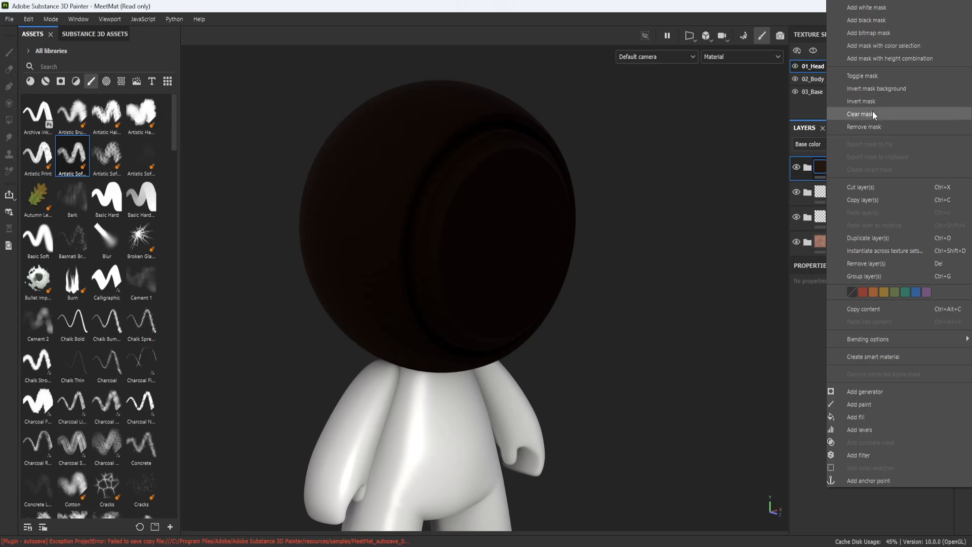
click(904, 18)
alt+drag(671, 256, 593, 164)
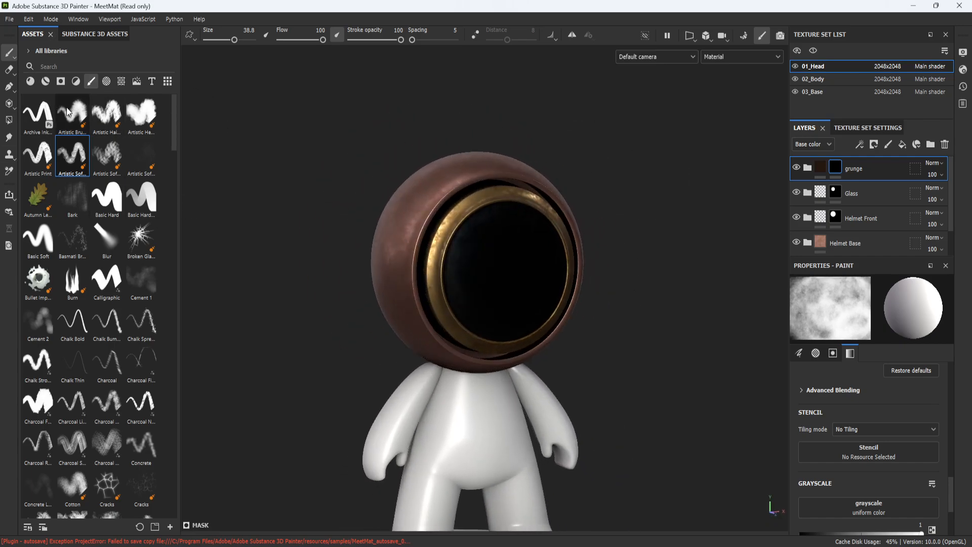
Display the smart masks in the asset library and bring the whole figure into view
click(63, 81)
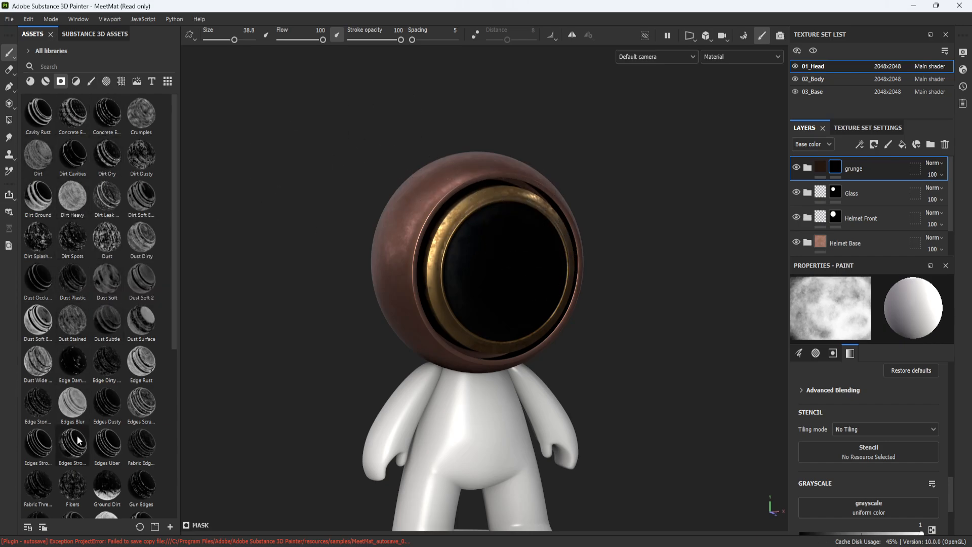
mouse_move(151, 183)
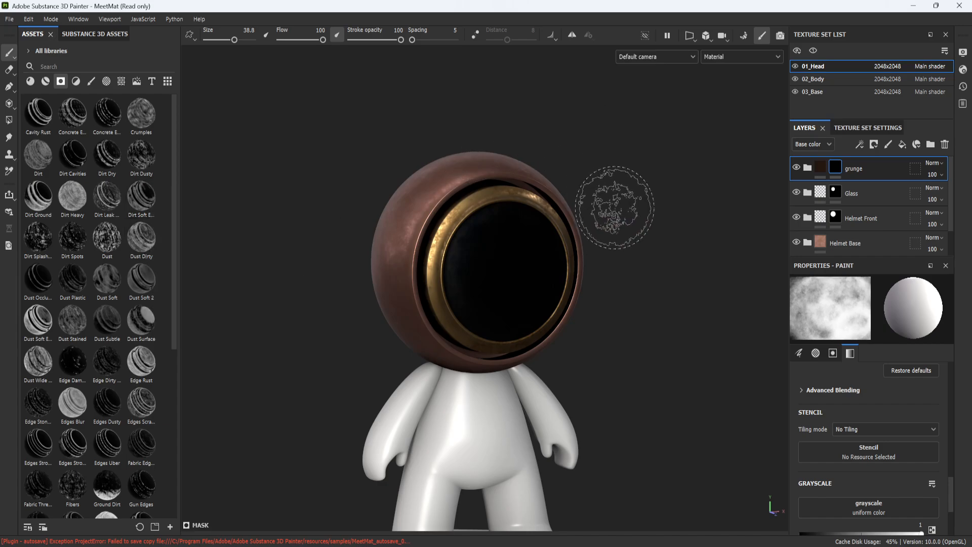
scroll(603, 224, down, 2)
alt+middle_drag(636, 251, 622, 227)
scroll(619, 223, up, 1)
scroll(632, 274, up, 1)
mouse_move(636, 276)
alt+mouse_down()
mouse_move(530, 257)
mouse_move(640, 293)
alt+mouse_up()
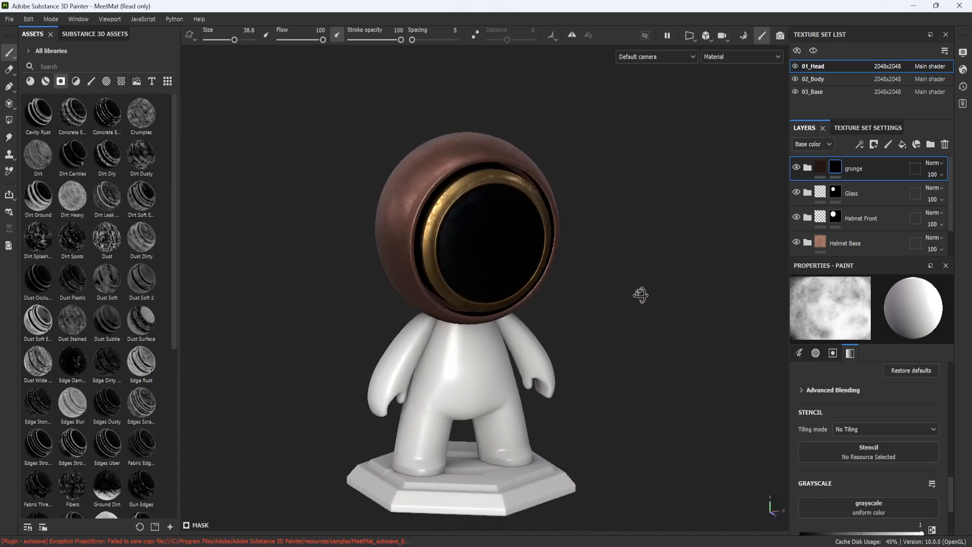
click(29, 19)
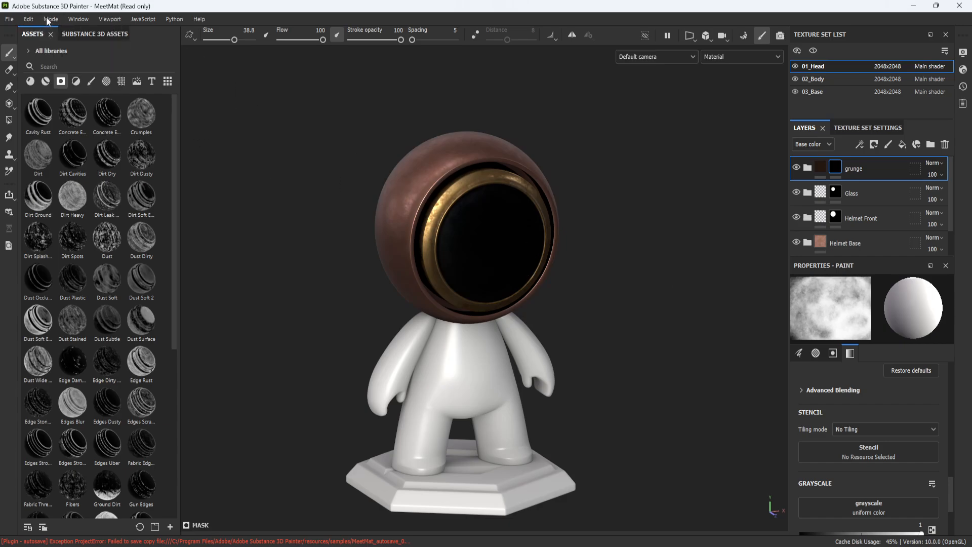
click(50, 19)
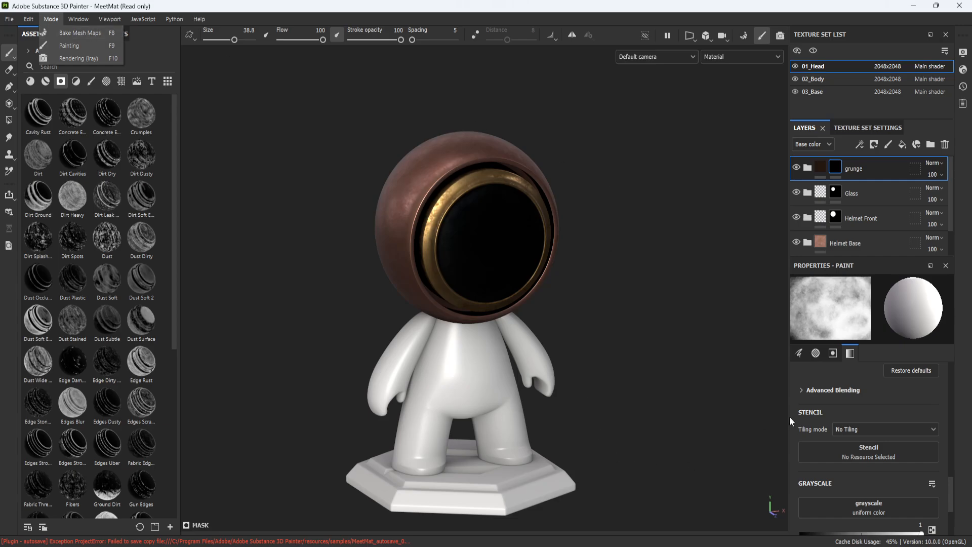
click(669, 326)
mouse_move(656, 285)
alt+middle_down()
mouse_move(631, 313)
mouse_move(646, 300)
alt+middle_up()
scroll(637, 301, up, 2)
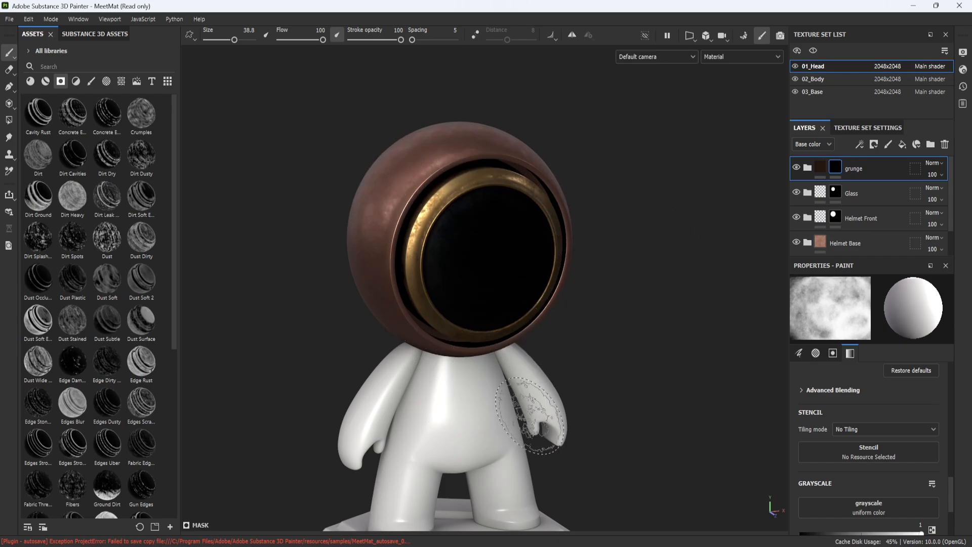
alt+middle_drag(652, 285, 629, 271)
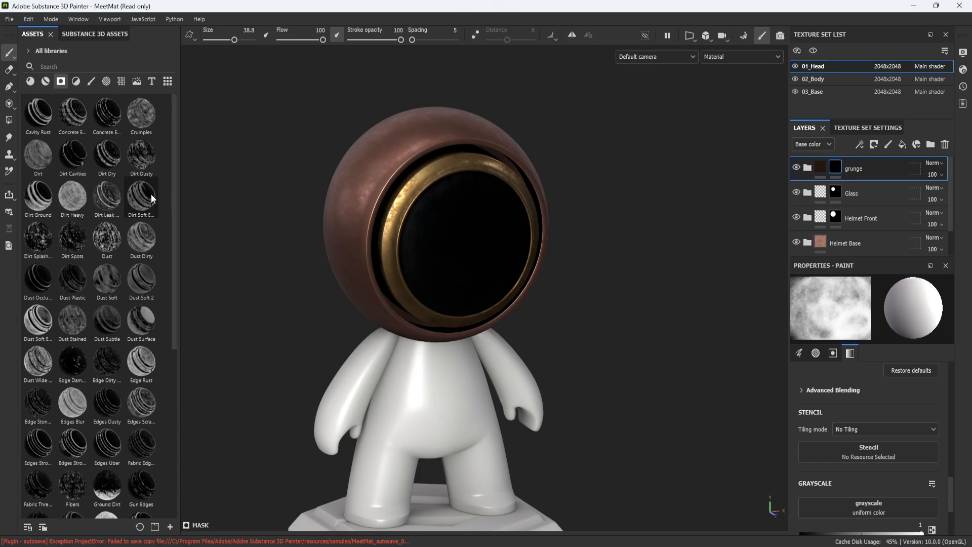
Try the Curvature-based soft dirt smart mask on the grunge folder and remove it from the mask
drag(134, 197, 836, 168)
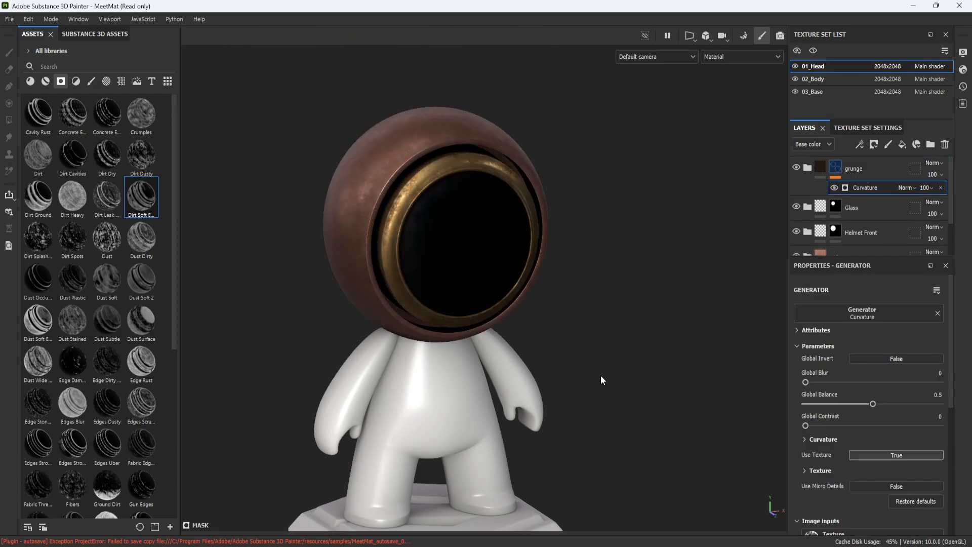
alt+drag(598, 230, 713, 303)
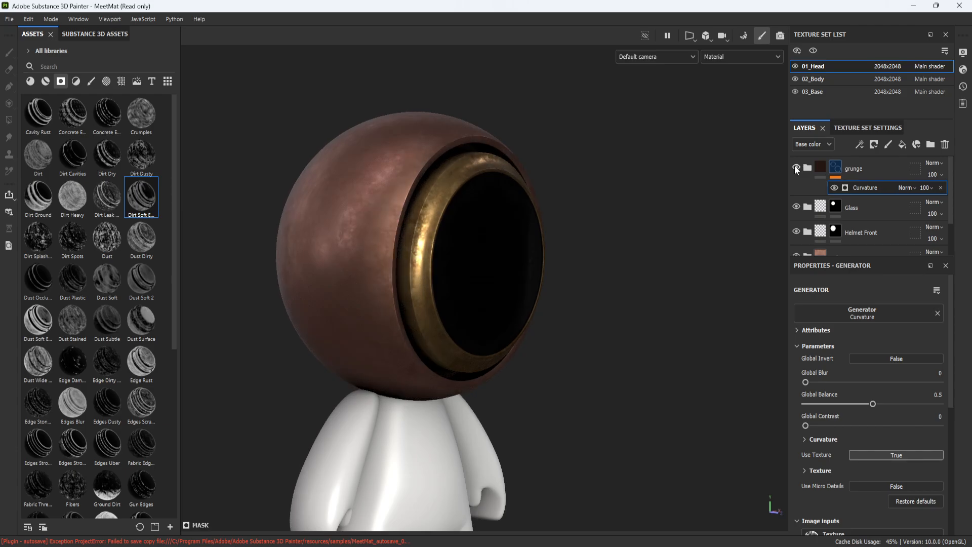
scroll(609, 213, up, 4)
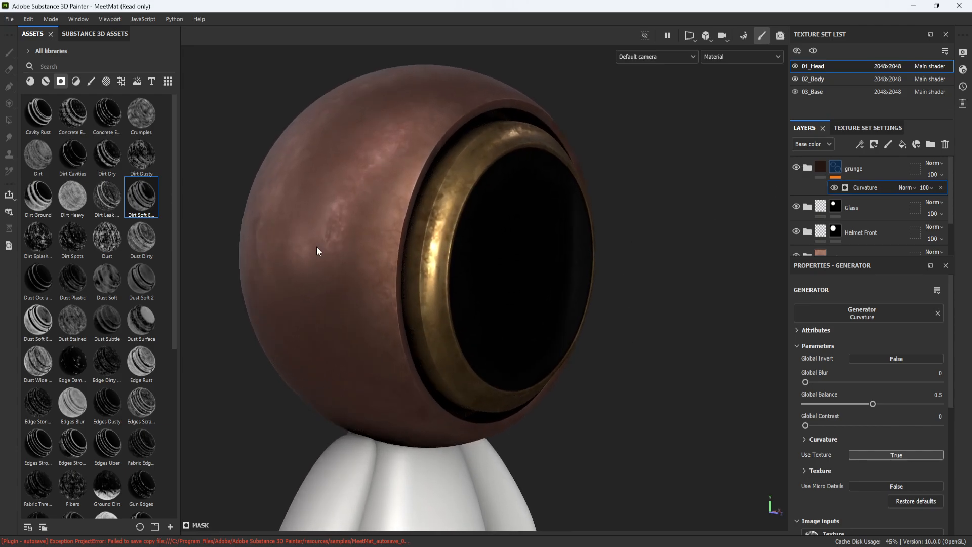
mouse_move(147, 202)
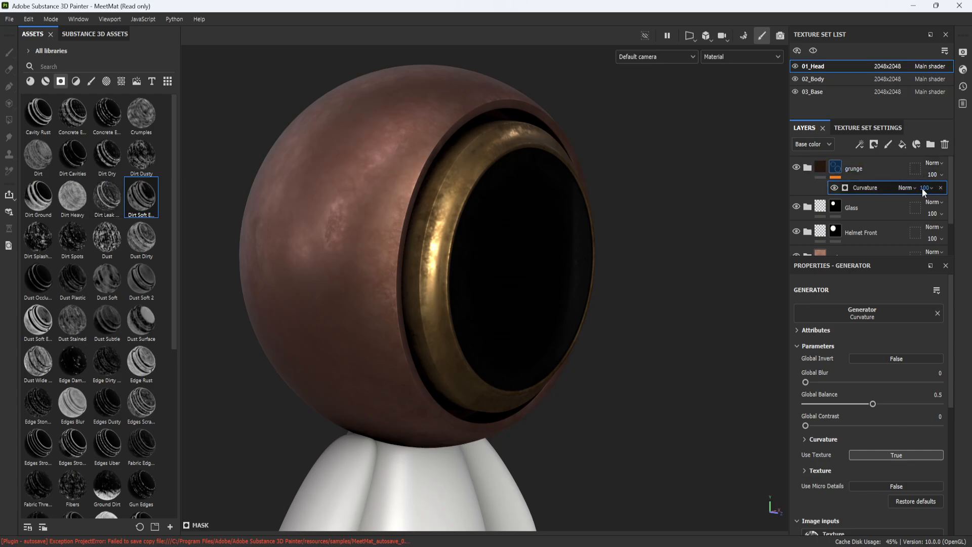
click(941, 187)
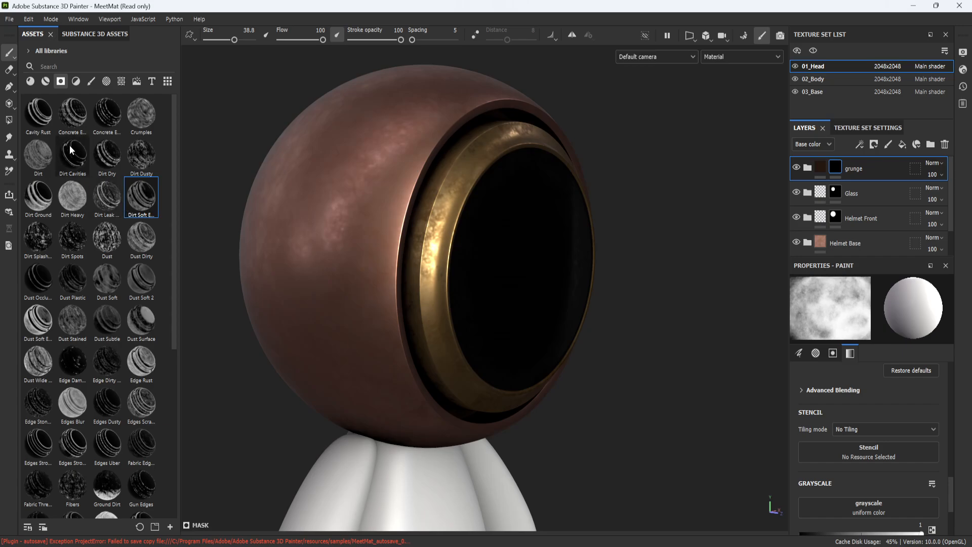
Apply the Dirt Cavities smart mask to the grunge folder and set its Mask Builder level to 0.73
mouse_move(77, 152)
mouse_down()
mouse_move(186, 183)
mouse_move(833, 208)
mouse_move(839, 169)
mouse_up()
alt+drag(650, 248, 779, 191)
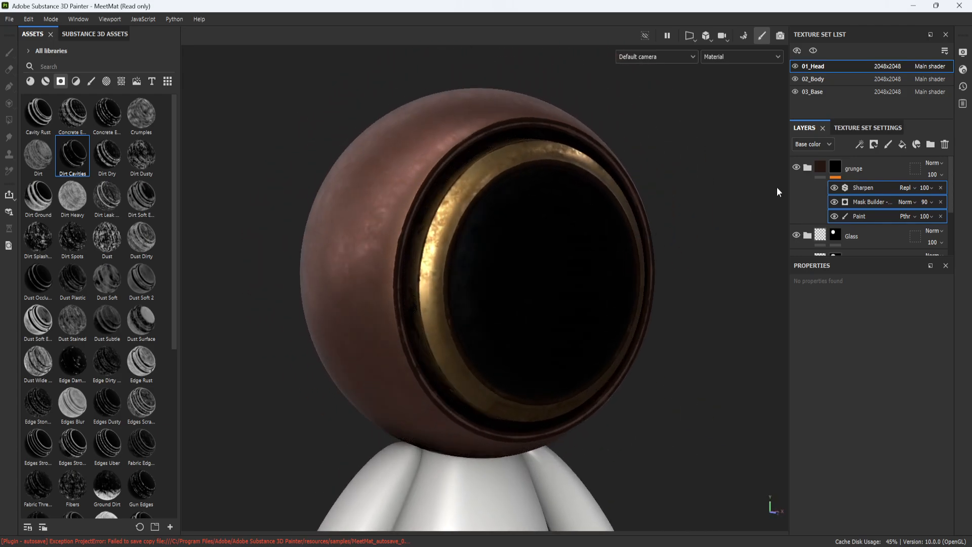
click(868, 202)
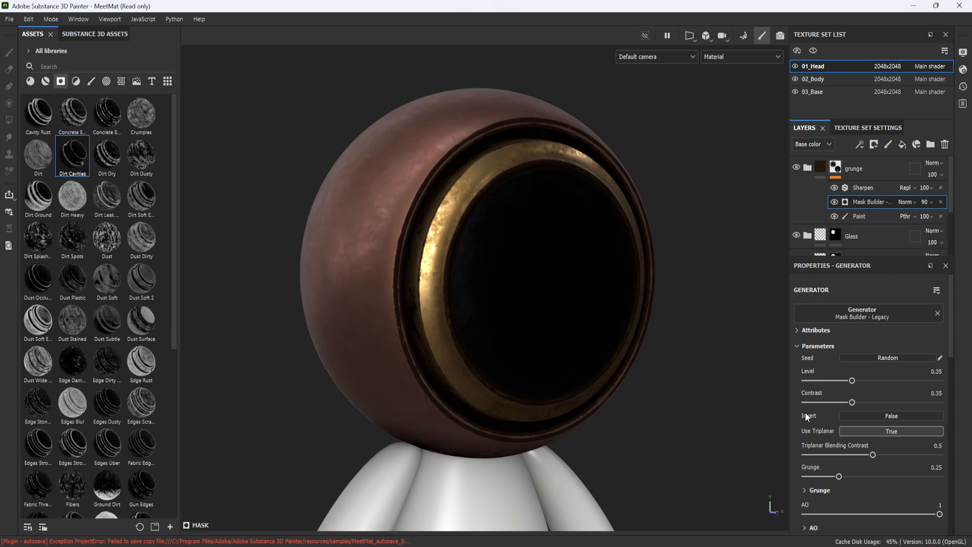
drag(852, 378, 902, 369)
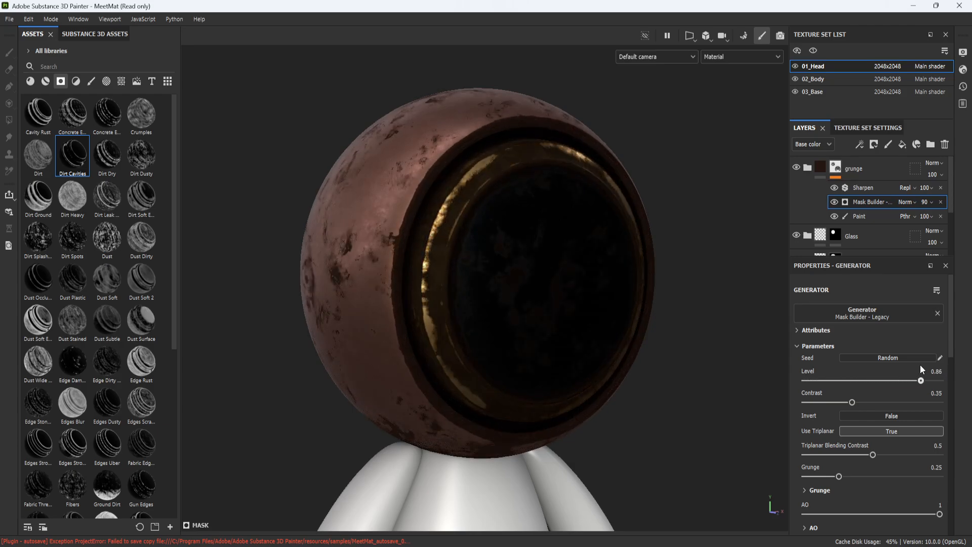
Examine the dirt coverage on the helmet, gold ring and glass from the side, below and front
scroll(649, 329, down, 2)
alt+drag(649, 330, 683, 325)
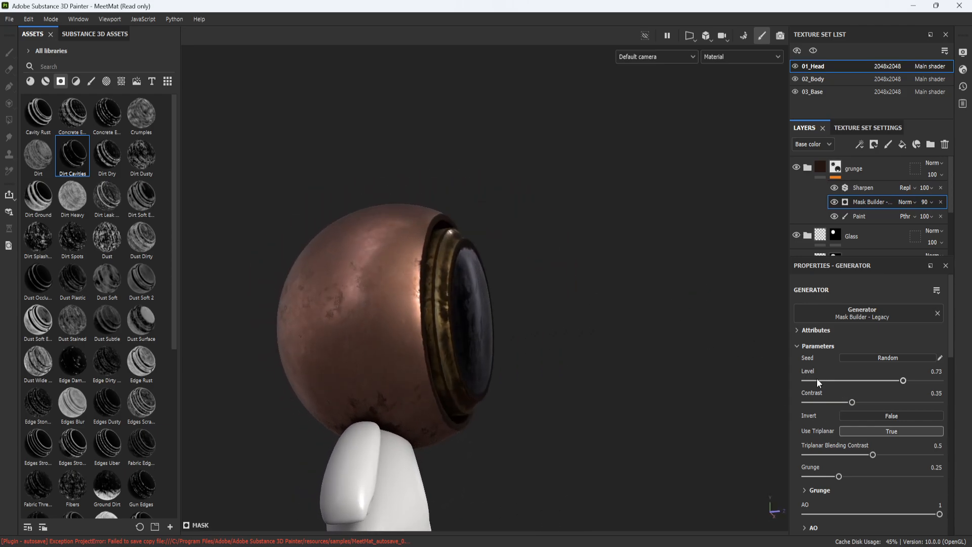
alt+middle_drag(431, 370, 475, 319)
scroll(475, 319, up, 3)
alt+drag(475, 319, 495, 415)
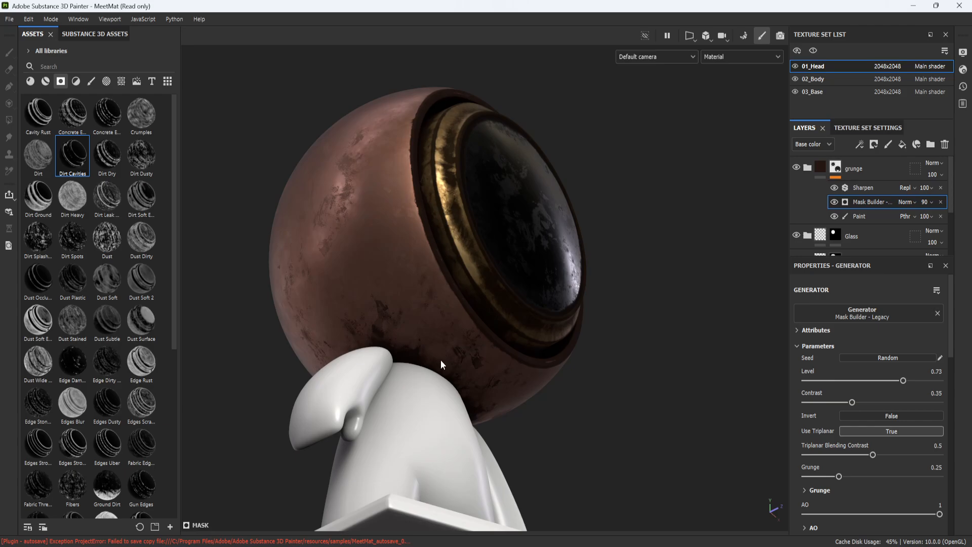
alt+drag(421, 332, 411, 260)
scroll(418, 346, up, 2)
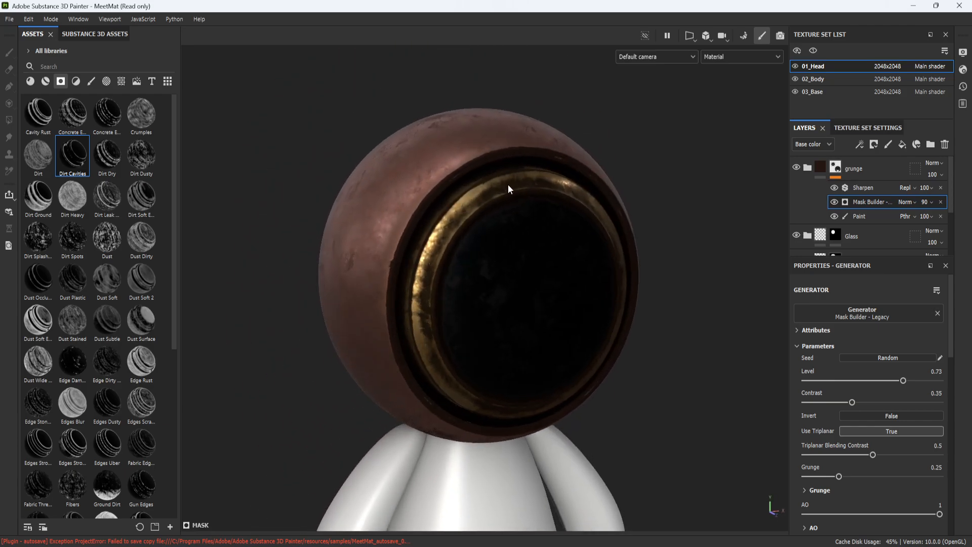
alt+middle_drag(505, 293, 484, 297)
alt+drag(484, 297, 494, 245)
alt+middle_drag(430, 343, 440, 287)
scroll(440, 286, down, 2)
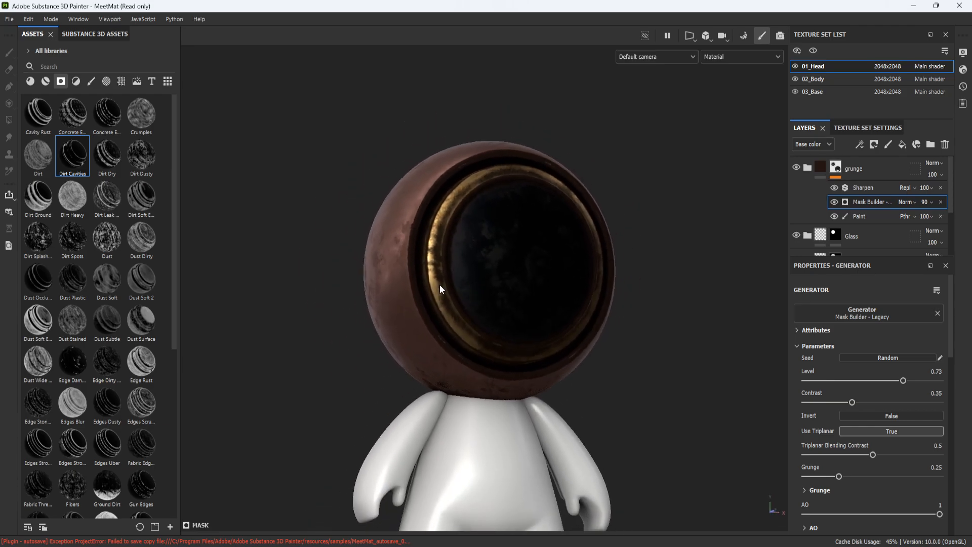
alt+drag(440, 290, 498, 293)
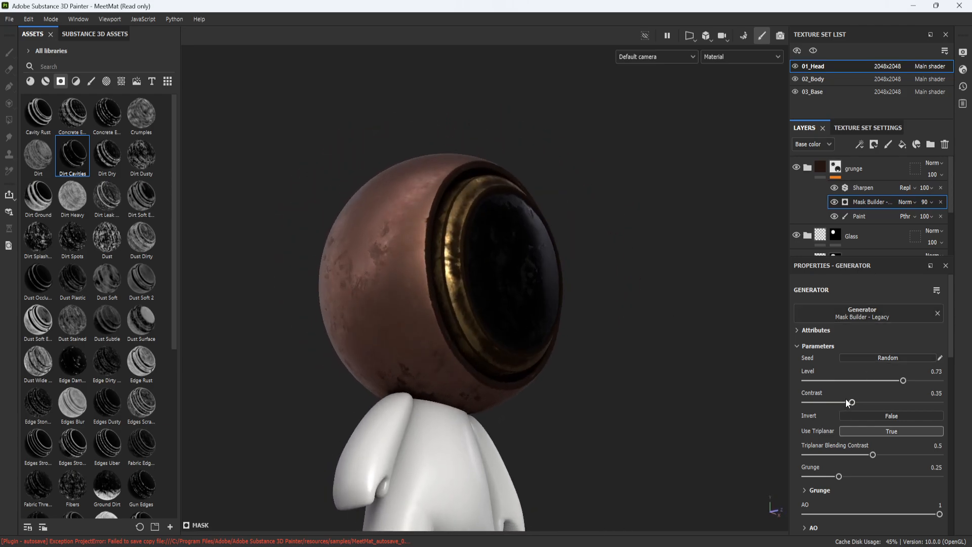
Set the grunge mask's Mask Builder contrast to 0, grunge to 0.3 and curvature to 0.32
drag(875, 403, 742, 407)
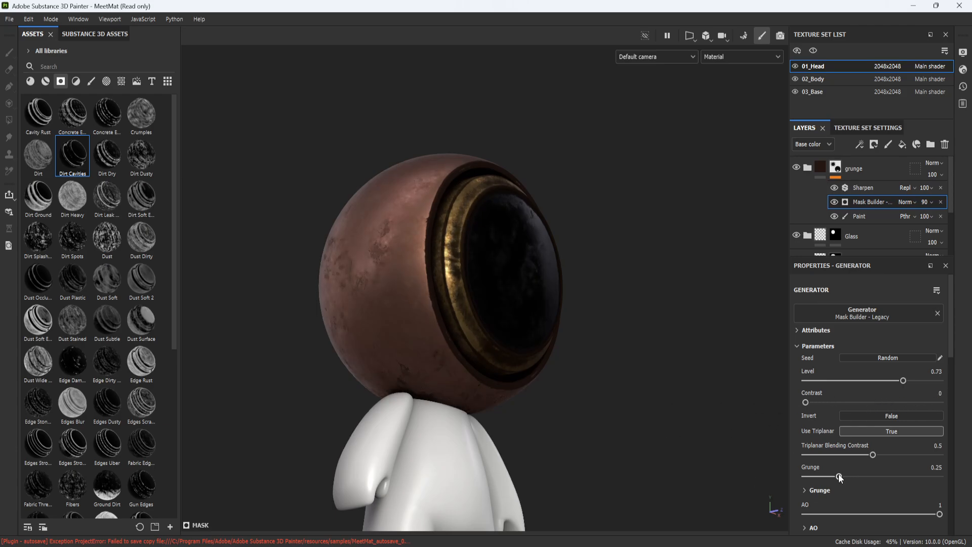
mouse_move(839, 476)
mouse_down()
mouse_move(884, 472)
mouse_move(817, 478)
mouse_move(845, 477)
mouse_up()
scroll(851, 500, down, 3)
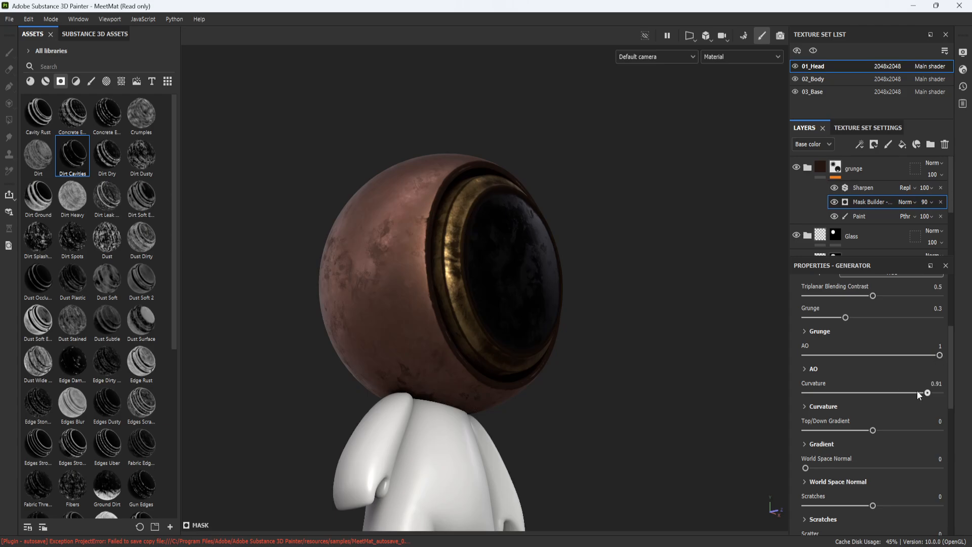
drag(917, 393, 848, 413)
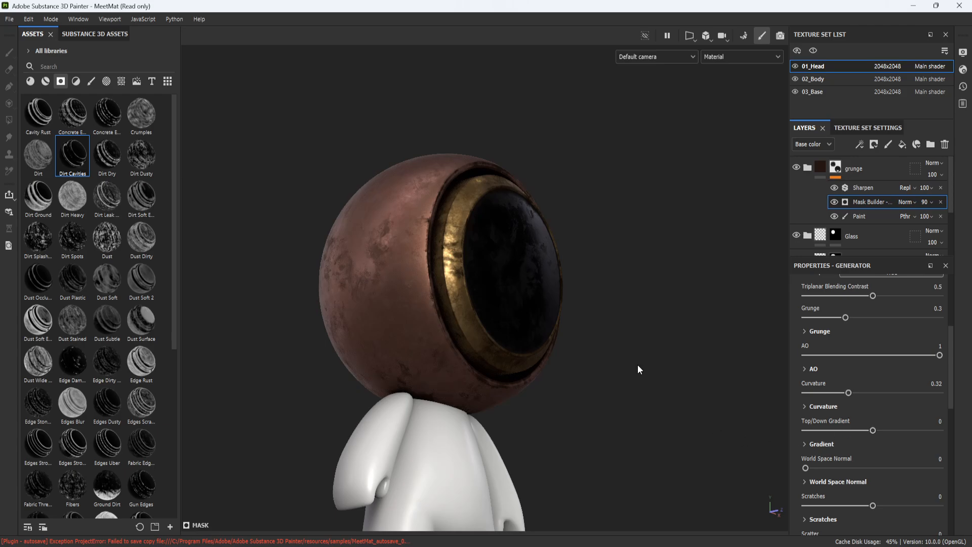
alt+drag(541, 226, 529, 380)
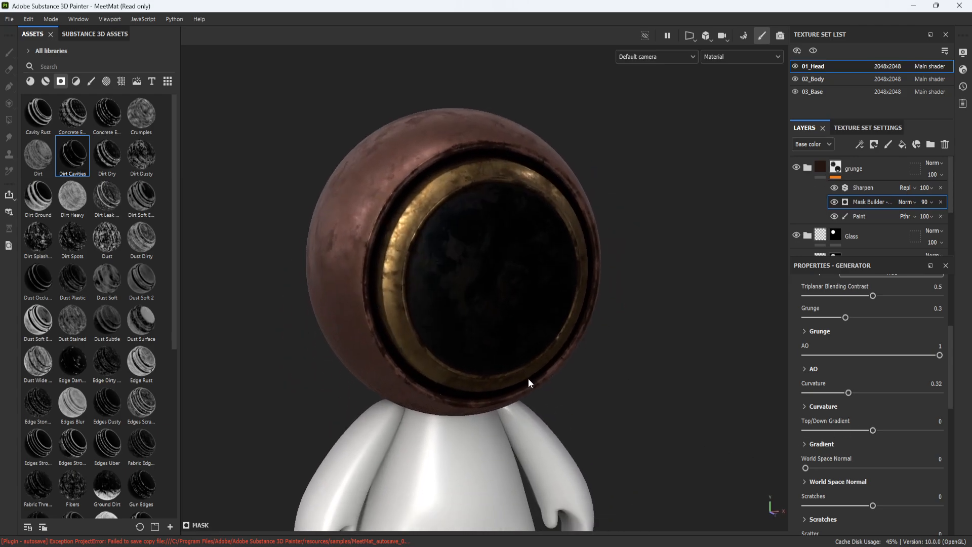
alt+right_drag(529, 383, 499, 345)
mouse_move(597, 310)
alt+mouse_down()
mouse_move(608, 293)
mouse_move(582, 318)
alt+mouse_up()
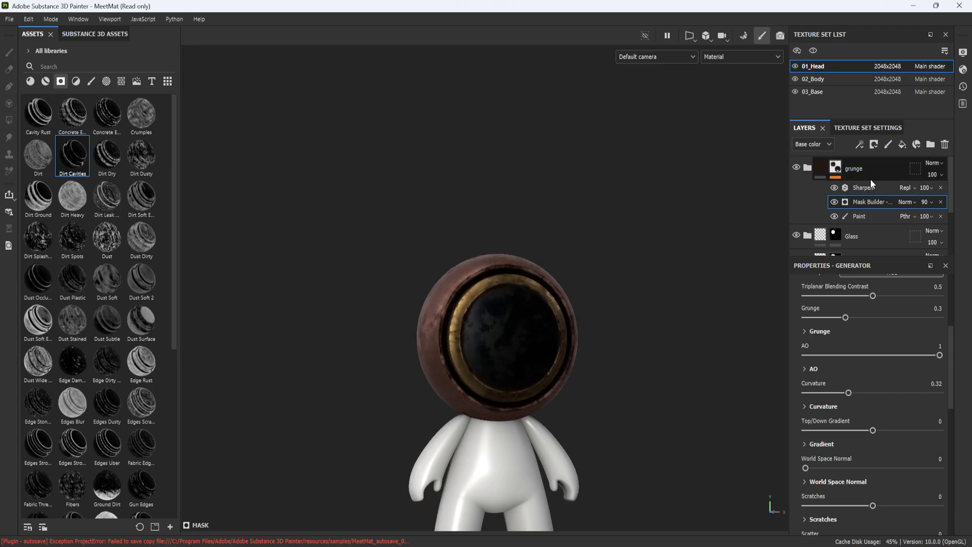
Expand the grunge folder and lower the opacity of Fill layer 1 to 60
click(894, 172)
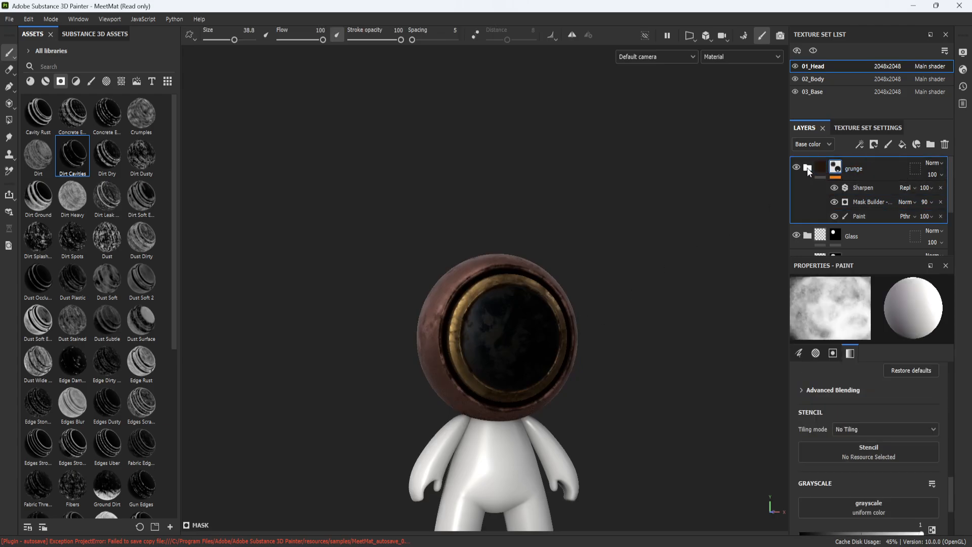
click(808, 170)
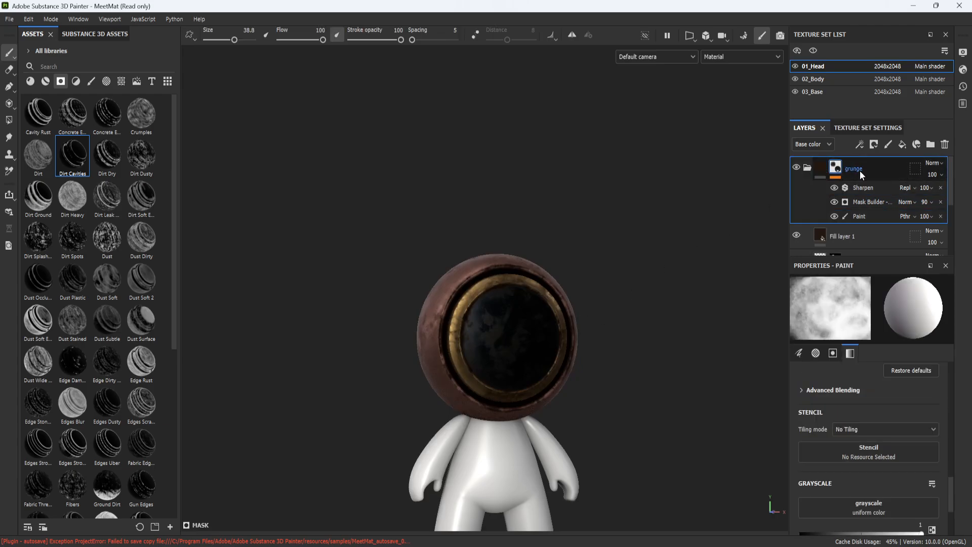
click(936, 243)
mouse_move(965, 262)
mouse_down()
mouse_move(918, 264)
mouse_move(961, 263)
mouse_move(948, 263)
mouse_up()
alt+middle_drag(572, 340, 542, 276)
alt+right_drag(542, 276, 545, 281)
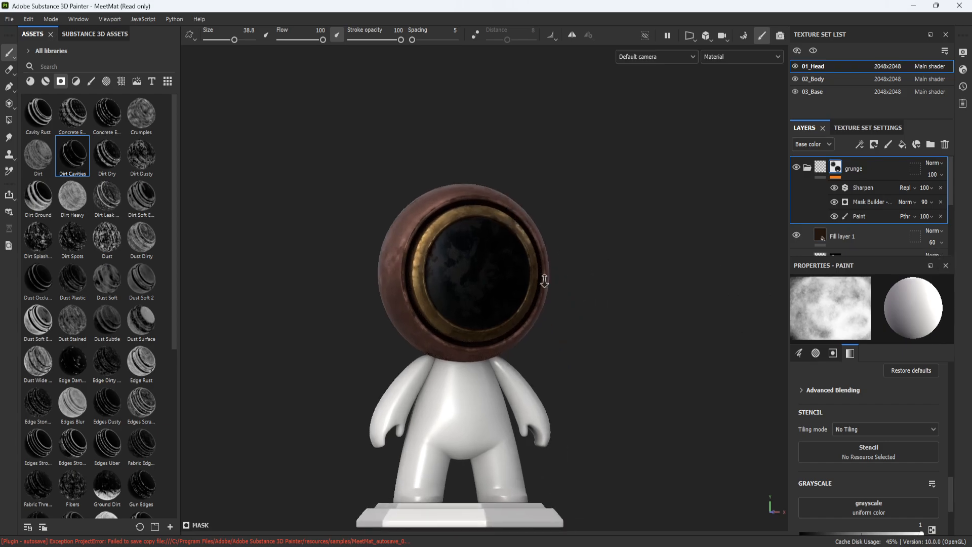
alt+drag(544, 281, 636, 289)
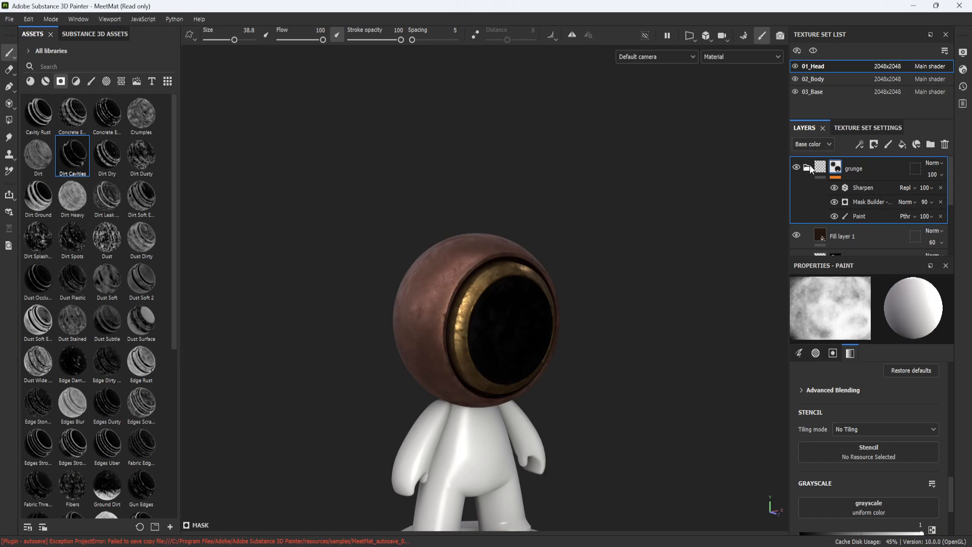
Expand the Helmet Front folder and add a fill layer directly above the base light layer
scroll(108, 347, down, 5)
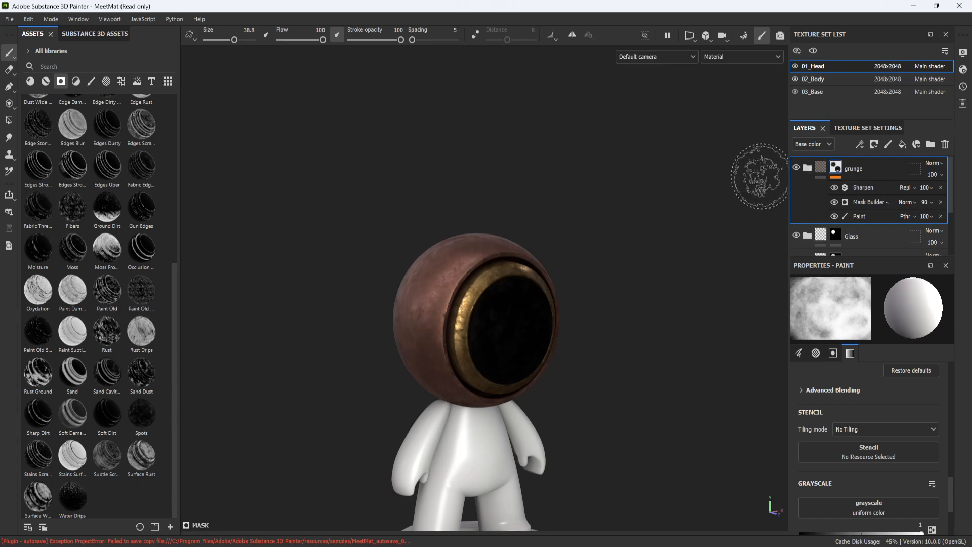
scroll(854, 193, down, 3)
scroll(639, 428, up, 5)
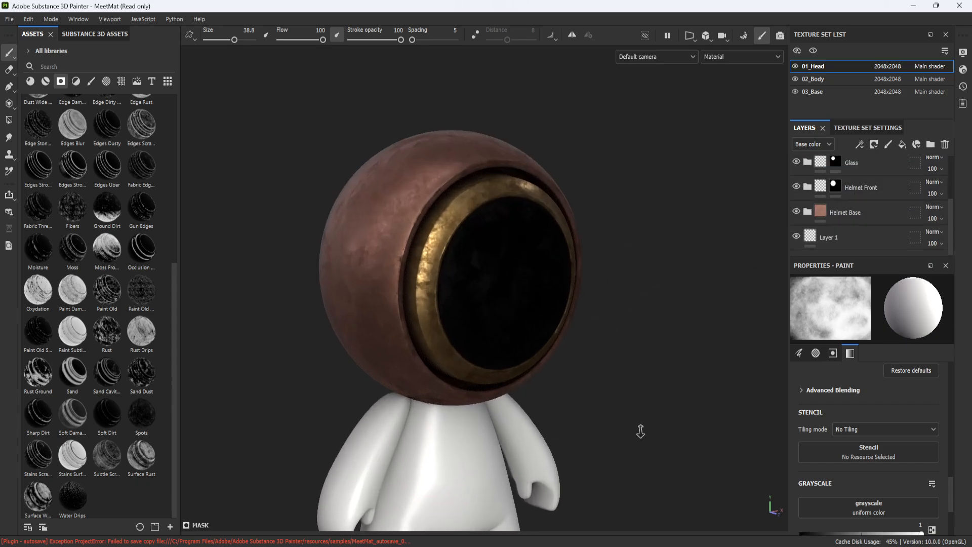
scroll(656, 287, up, 2)
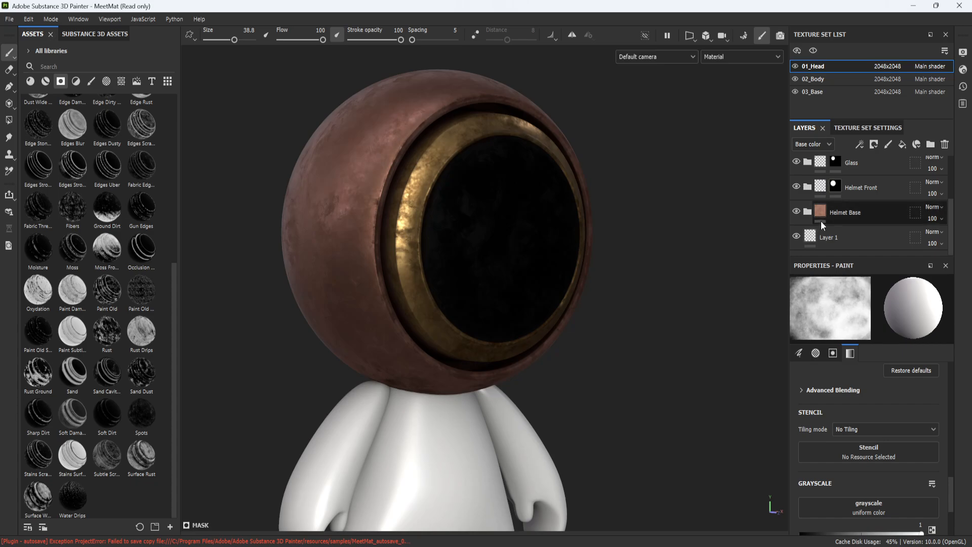
click(834, 187)
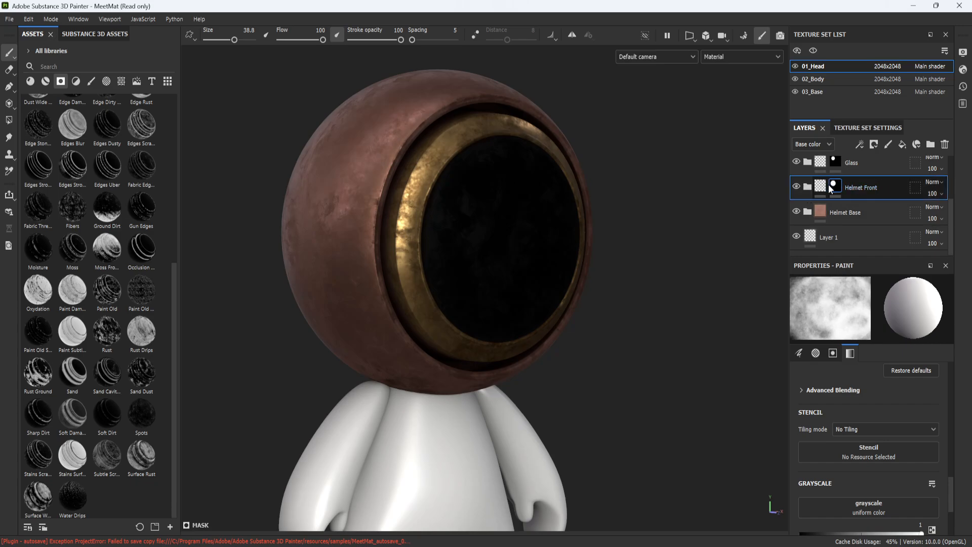
click(808, 186)
click(821, 212)
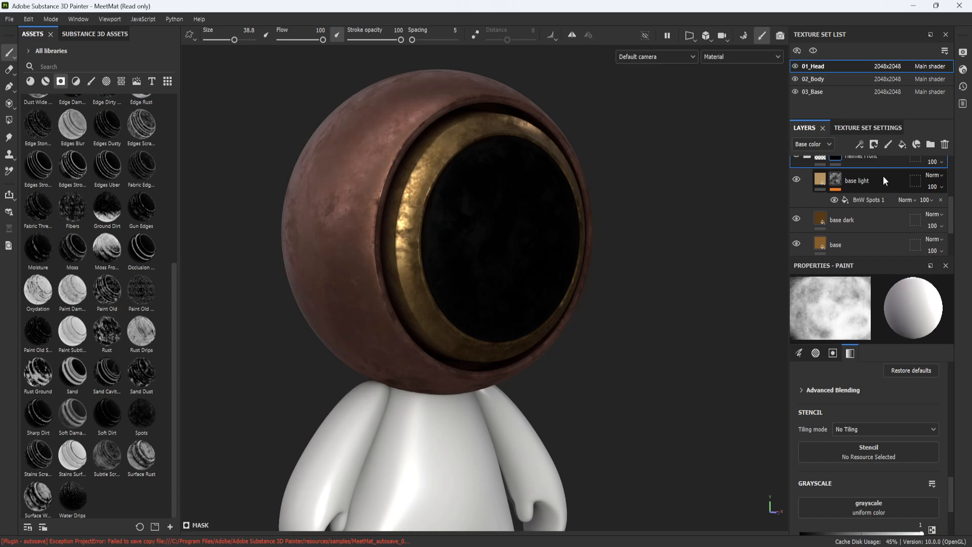
scroll(879, 198, down, 1)
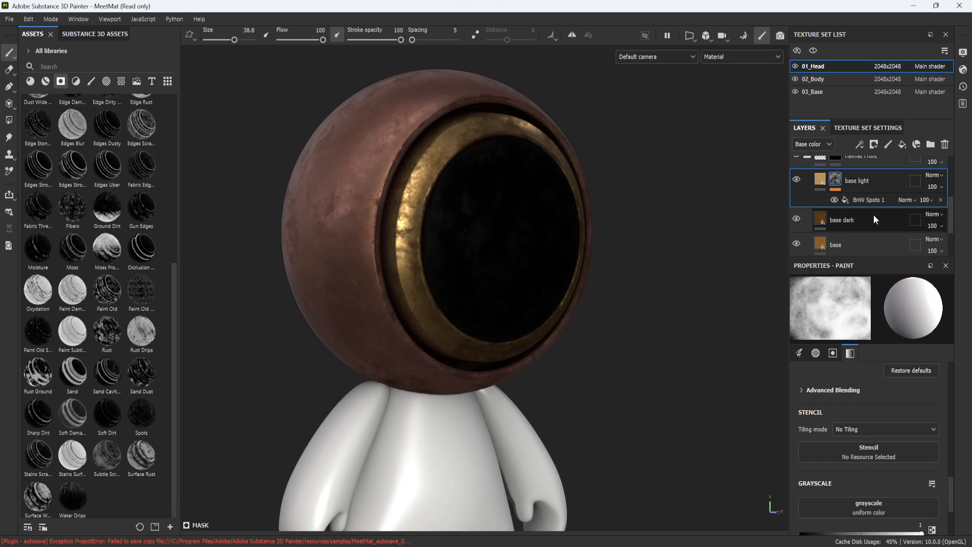
click(903, 145)
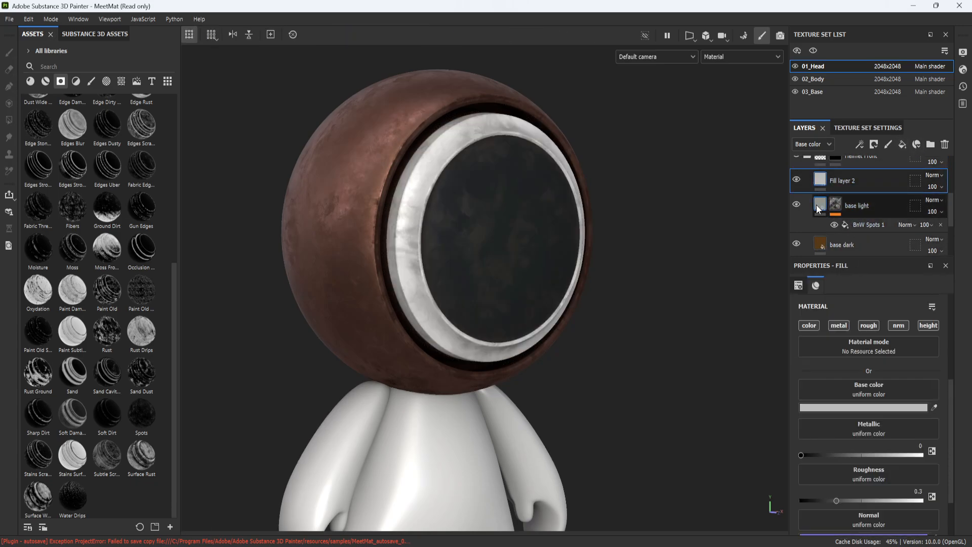
Disable the new fill layer's roughness, normal and height channels, and set its metallic value to 1
click(869, 325)
click(899, 325)
click(928, 325)
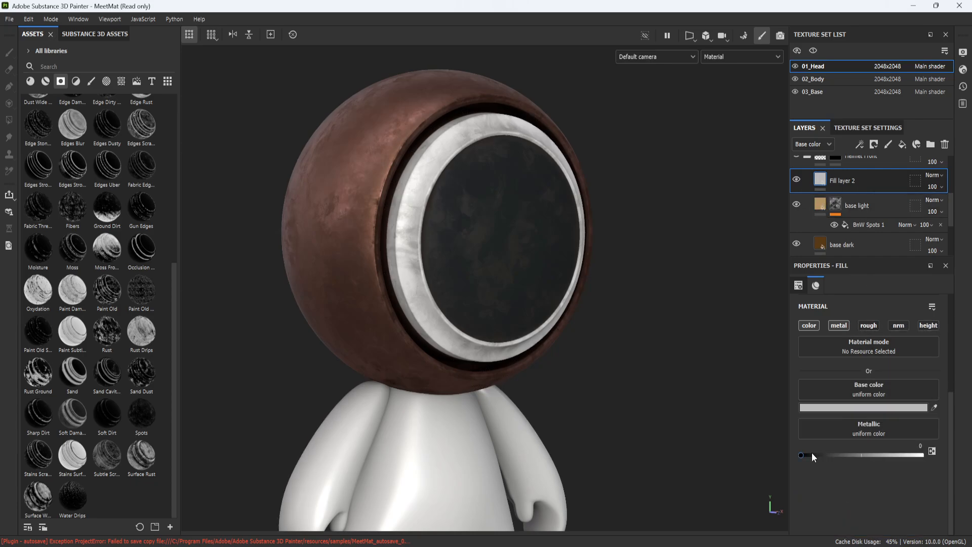
drag(812, 454, 937, 448)
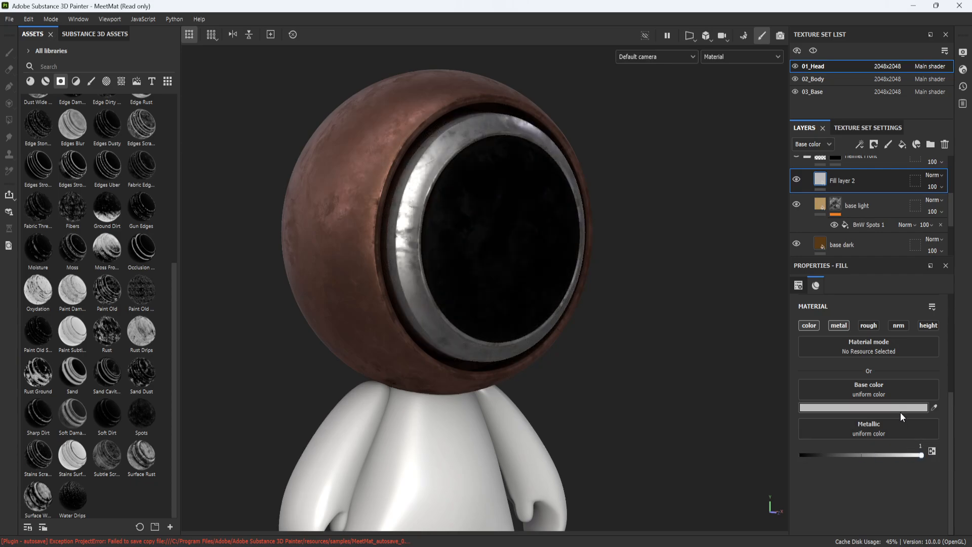
Sample the base light layer's colour for the new fill's base colour and brighten it to about FBC56E
click(935, 407)
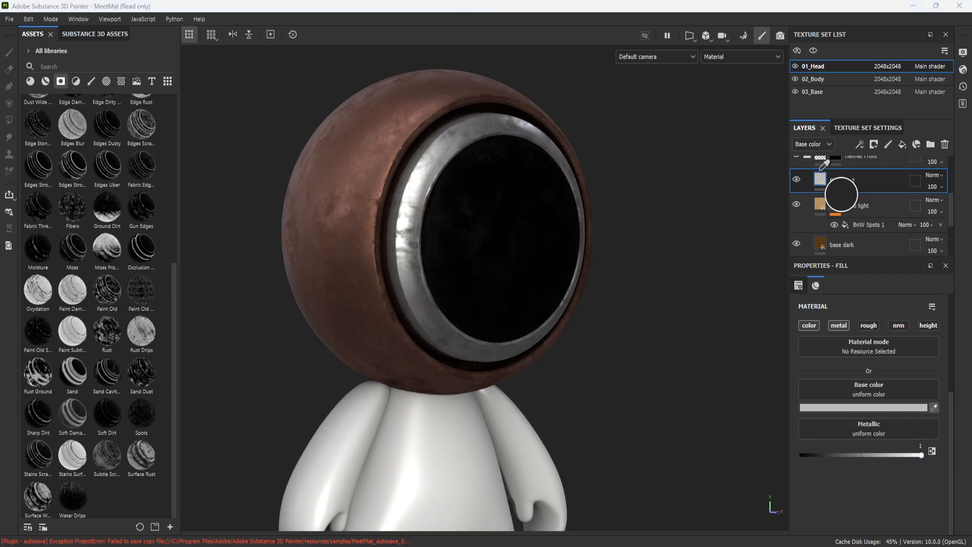
click(816, 219)
click(886, 408)
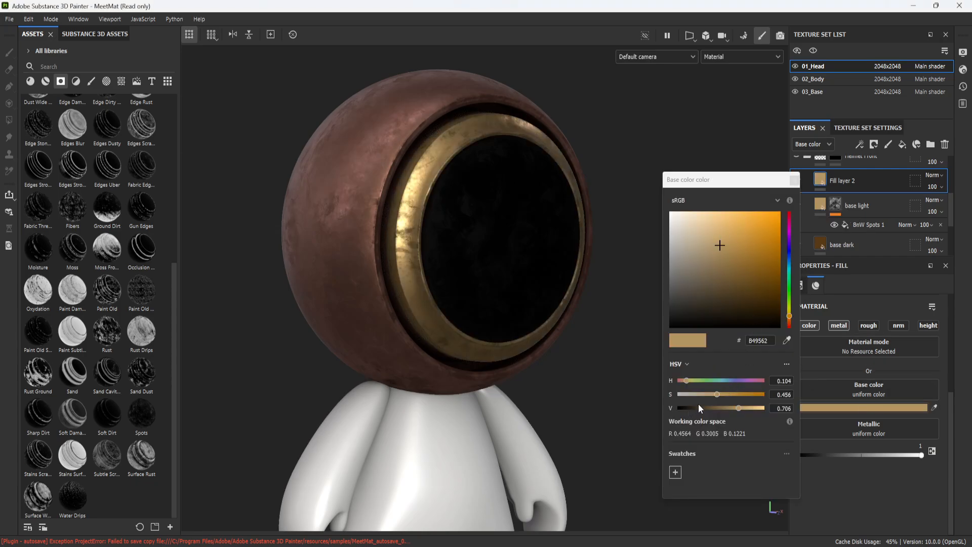
drag(714, 394, 760, 406)
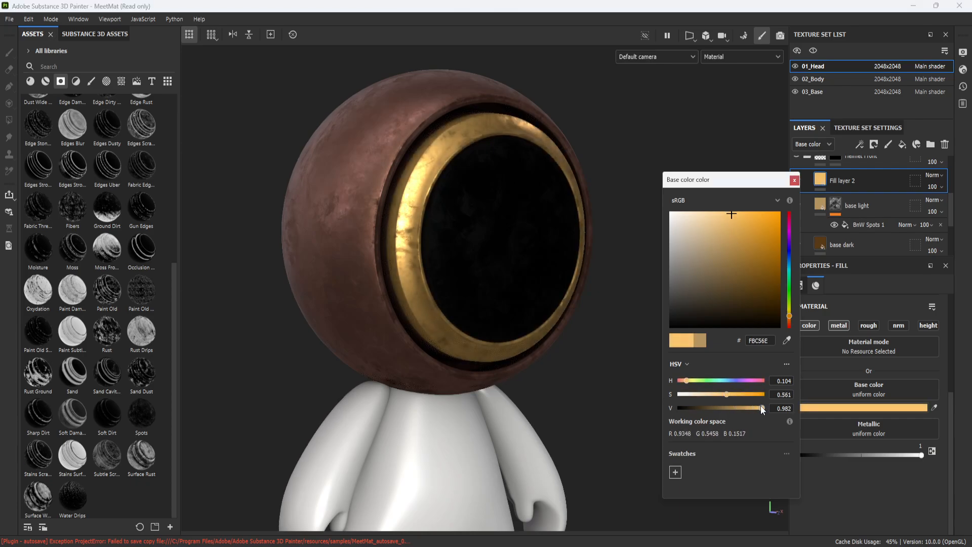
click(795, 180)
Rename the new fill layer as highlights and add a black mask to it
double_click(851, 182)
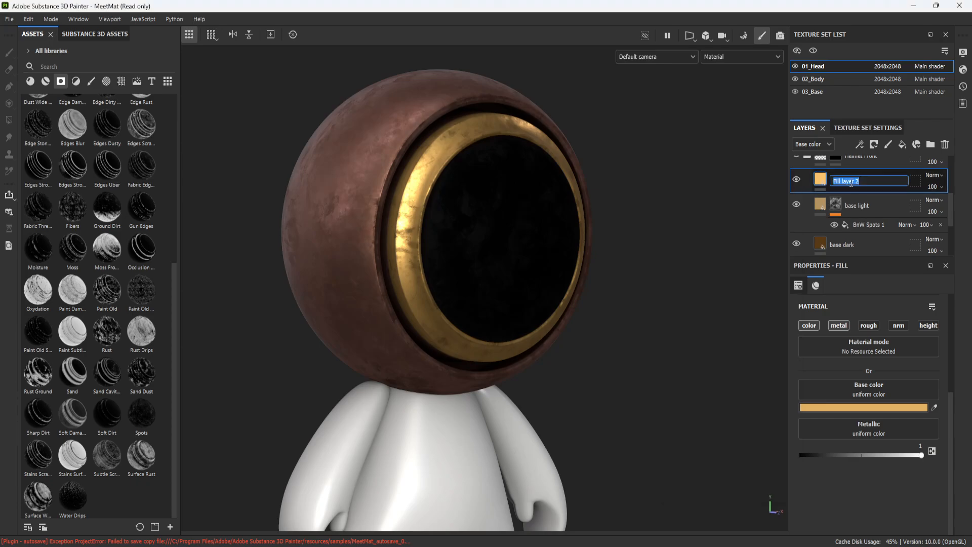
text(highlights)
key(Return)
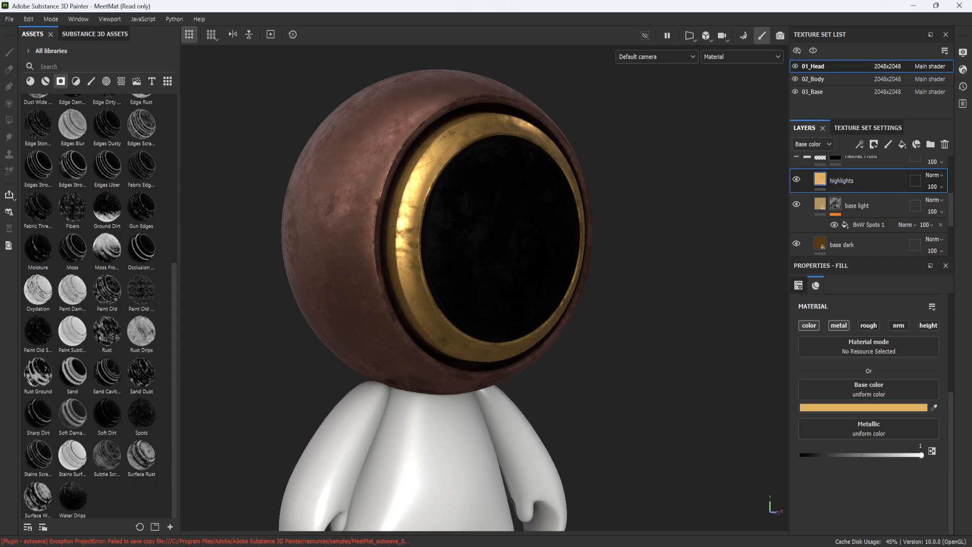
right_click(867, 182)
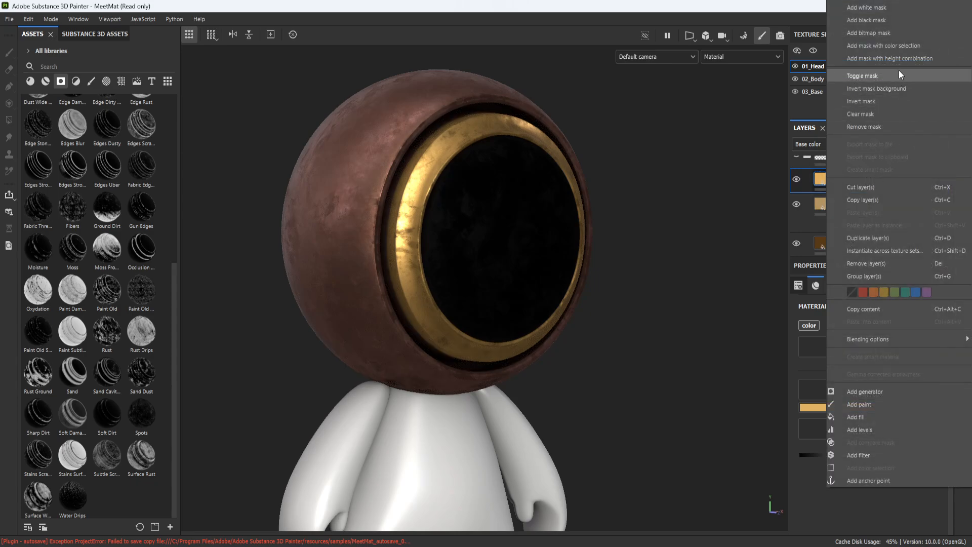
click(891, 23)
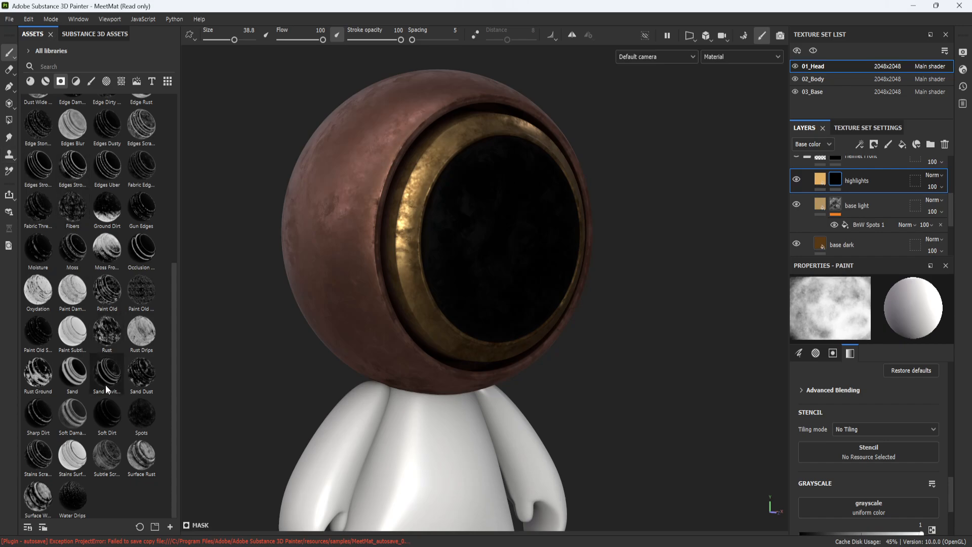
Apply the Edges Strong smart mask to the highlights layer's mask
scroll(95, 431, up, 6)
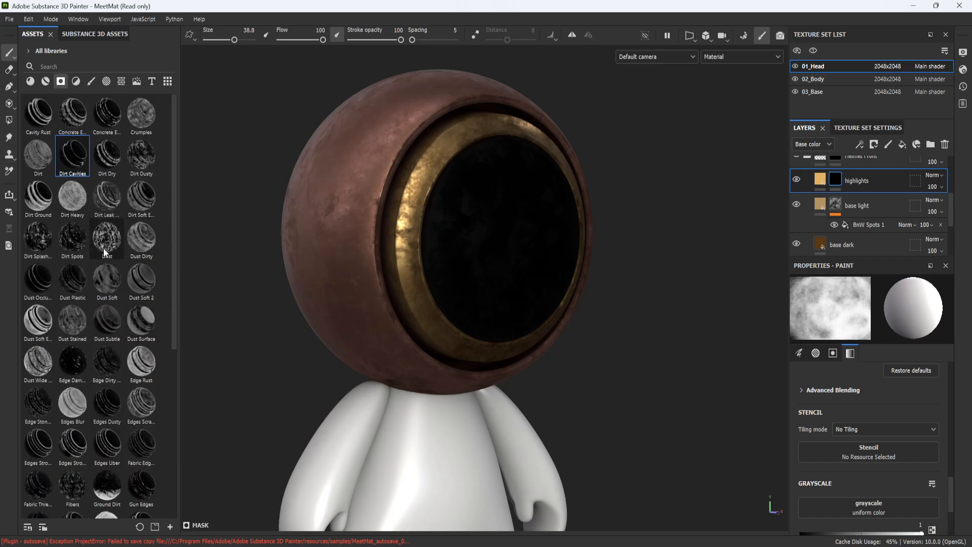
scroll(83, 253, down, 3)
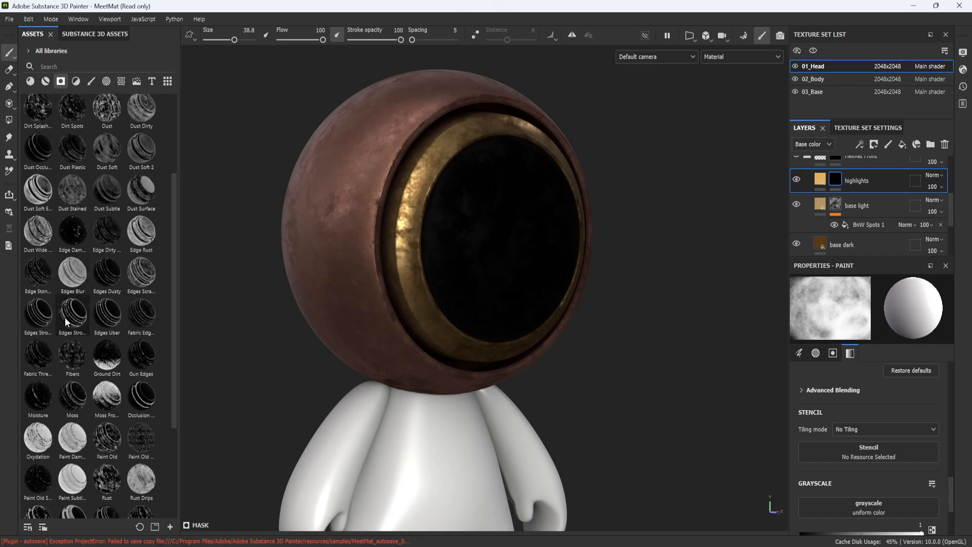
drag(38, 315, 838, 182)
alt+right_drag(537, 212, 678, 438)
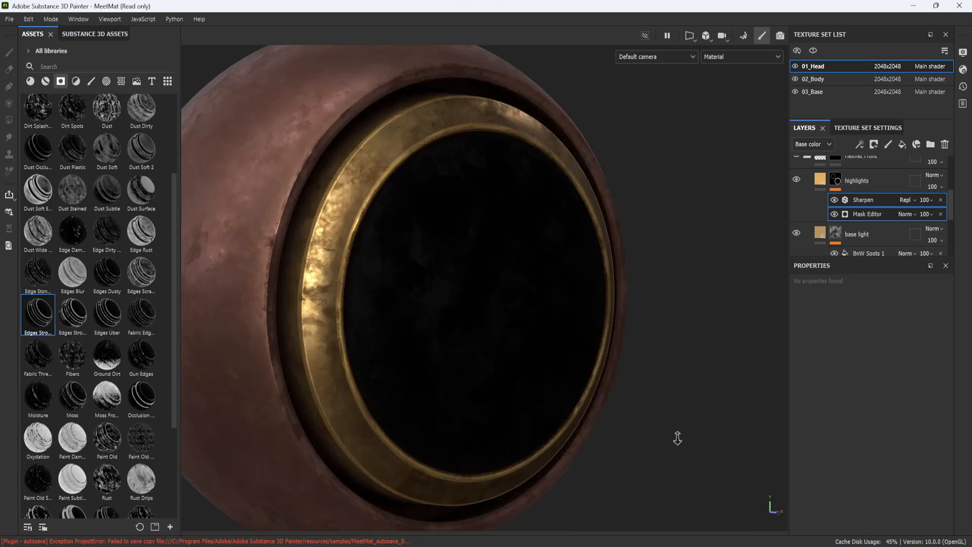
In the highlights mask's Mask Editor generator, set the global balance to 0.56 and the global blur to about 2.6
click(873, 202)
click(874, 212)
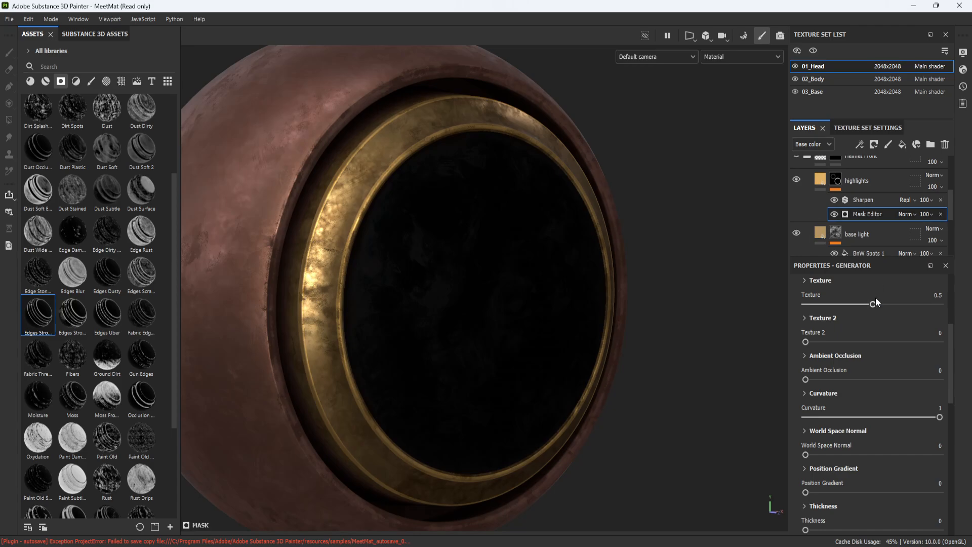
scroll(815, 390, down, 2)
scroll(844, 424, up, 5)
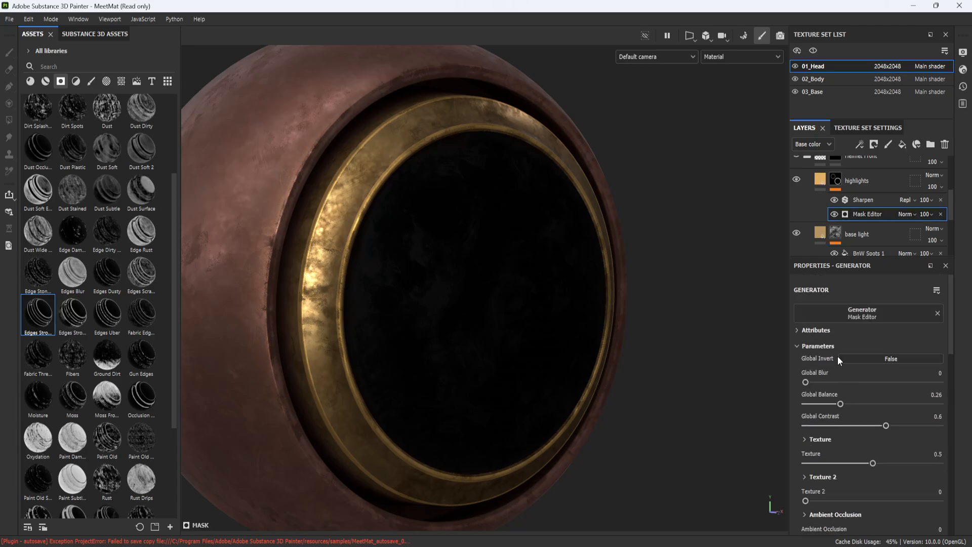
mouse_move(863, 371)
mouse_down()
mouse_move(909, 370)
mouse_move(843, 373)
mouse_move(880, 372)
mouse_up()
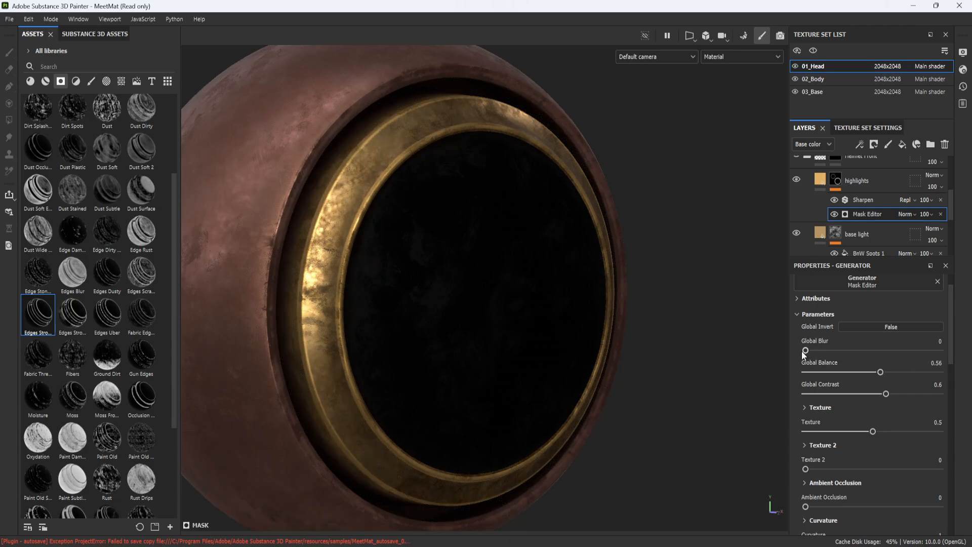
drag(806, 350, 828, 351)
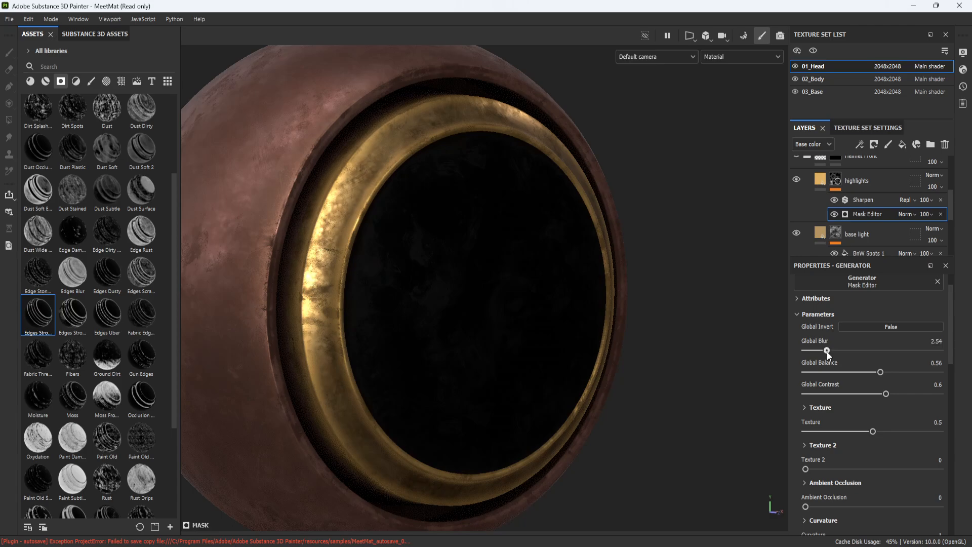
scroll(527, 317, down, 5)
alt+drag(640, 329, 628, 345)
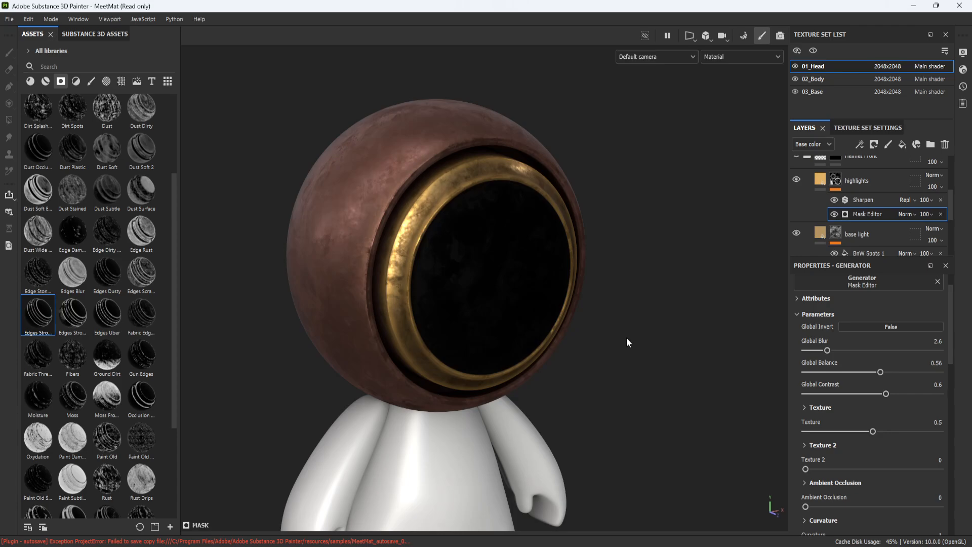
Review the head's wear on the whole character and collapse the grunge folder
scroll(479, 250, down, 6)
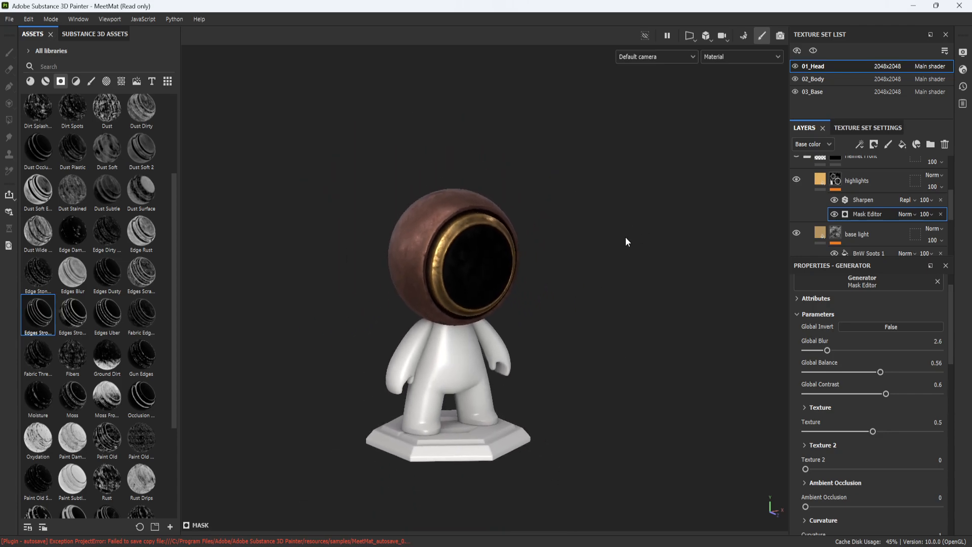
alt+drag(625, 237, 366, 250)
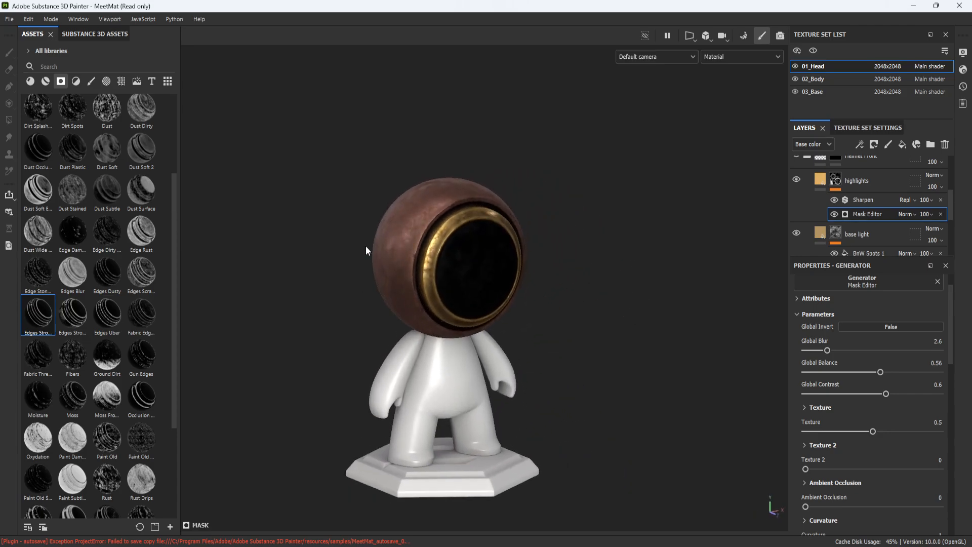
scroll(514, 266, up, 2)
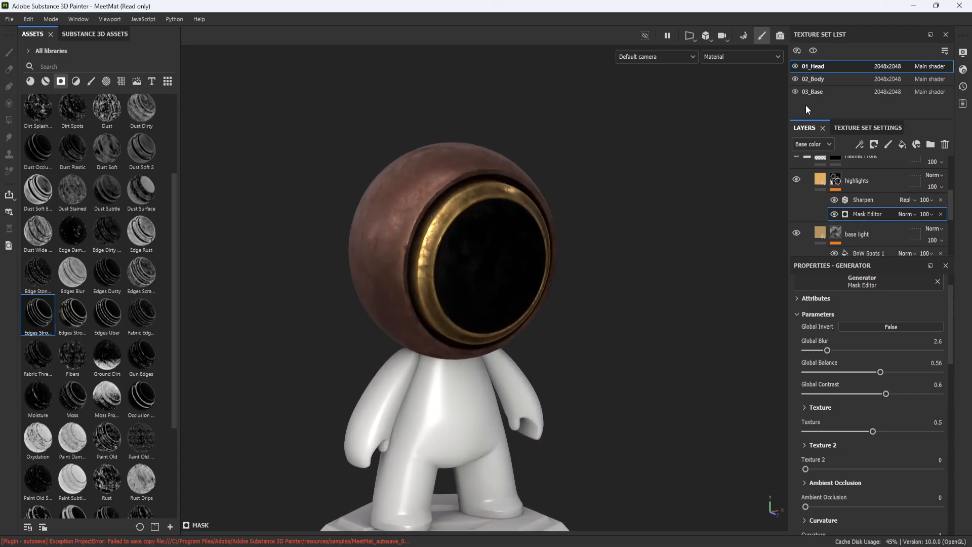
scroll(851, 212, up, 4)
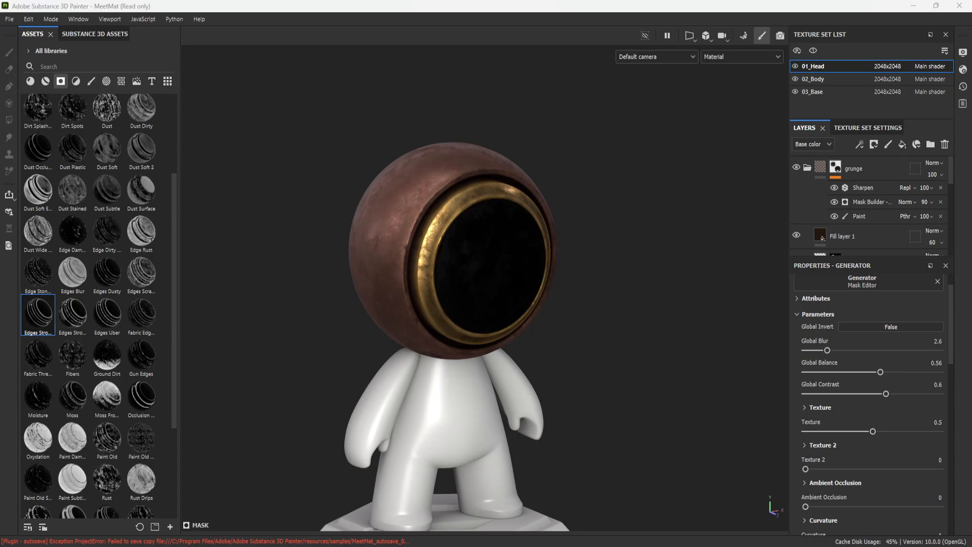
click(808, 168)
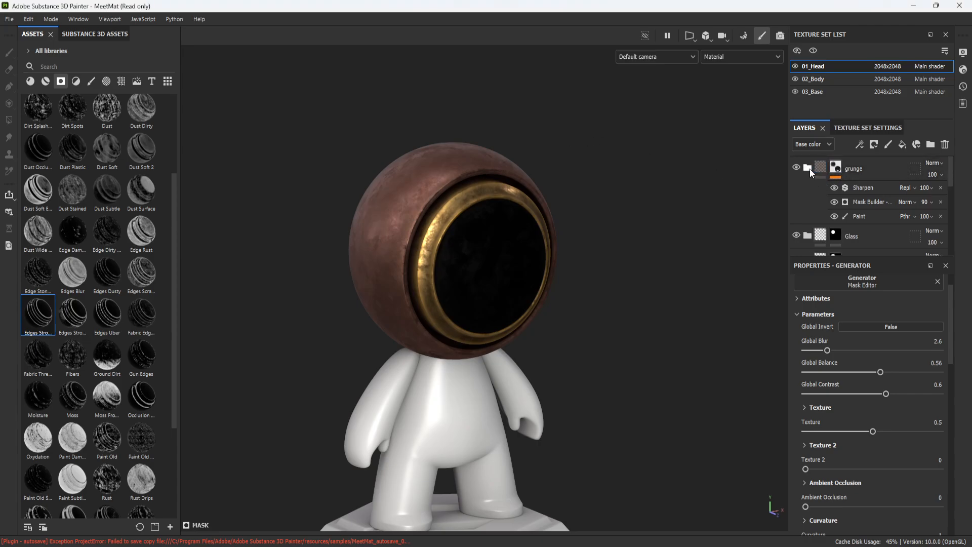
scroll(560, 373, down, 3)
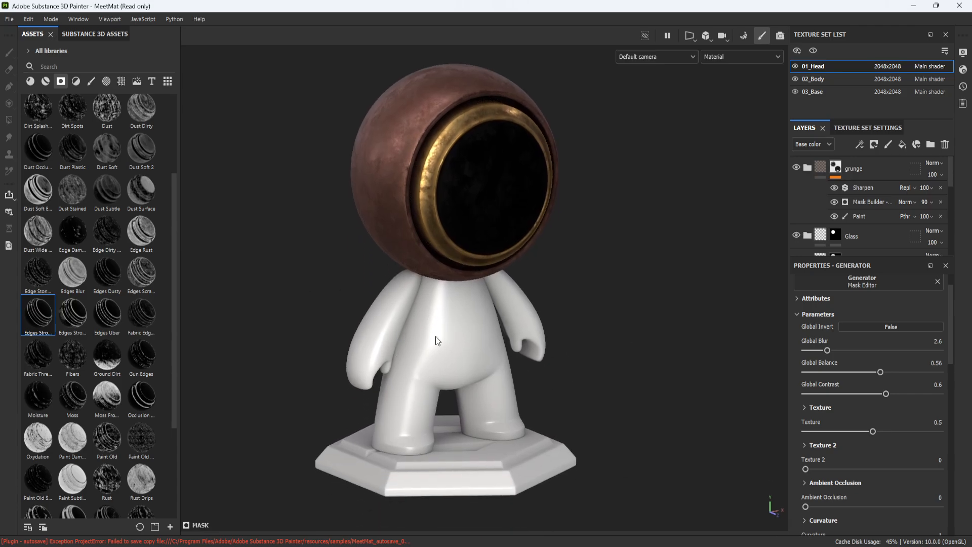
scroll(583, 260, up, 3)
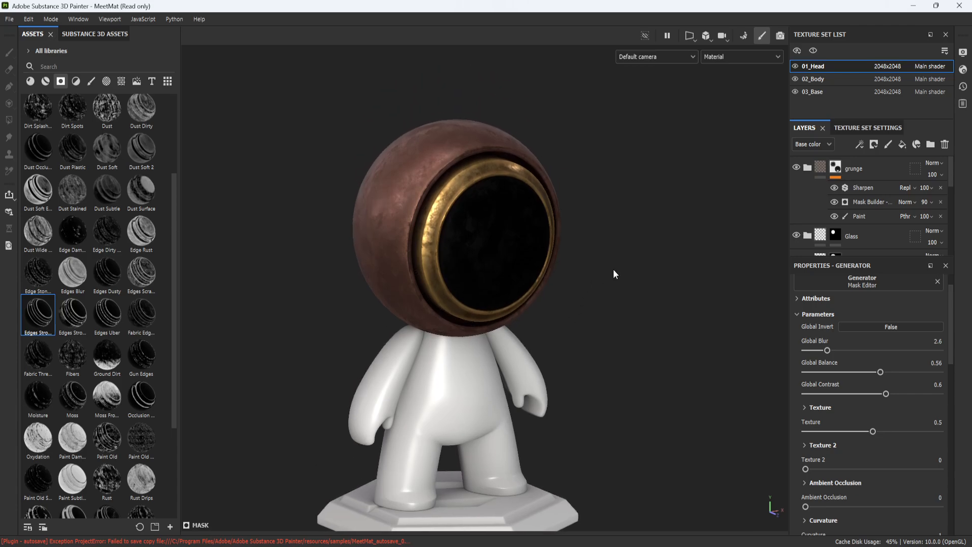
Make 02_Body the active texture set and browse the smart materials in the asset library
click(835, 78)
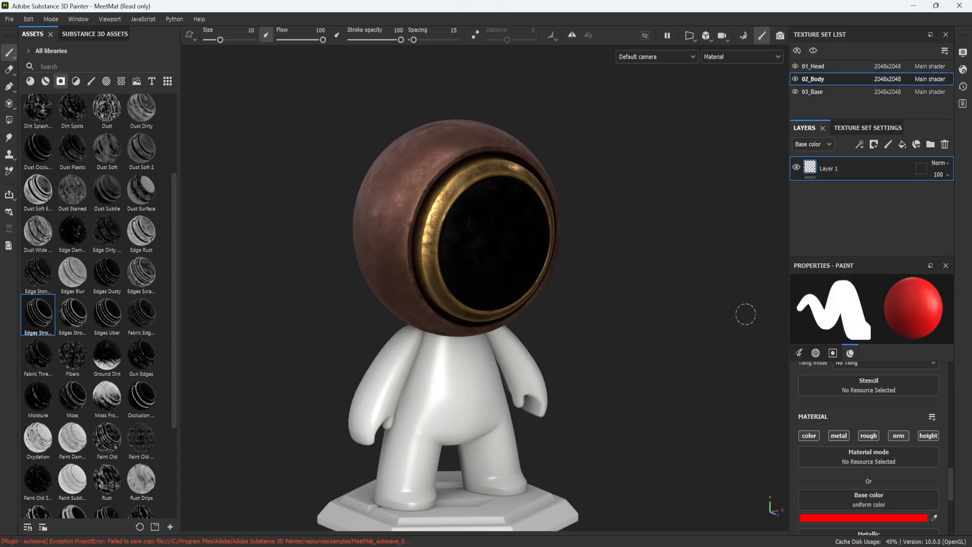
mouse_move(660, 296)
alt+mouse_down()
mouse_move(657, 278)
mouse_move(643, 275)
mouse_move(658, 276)
alt+mouse_up()
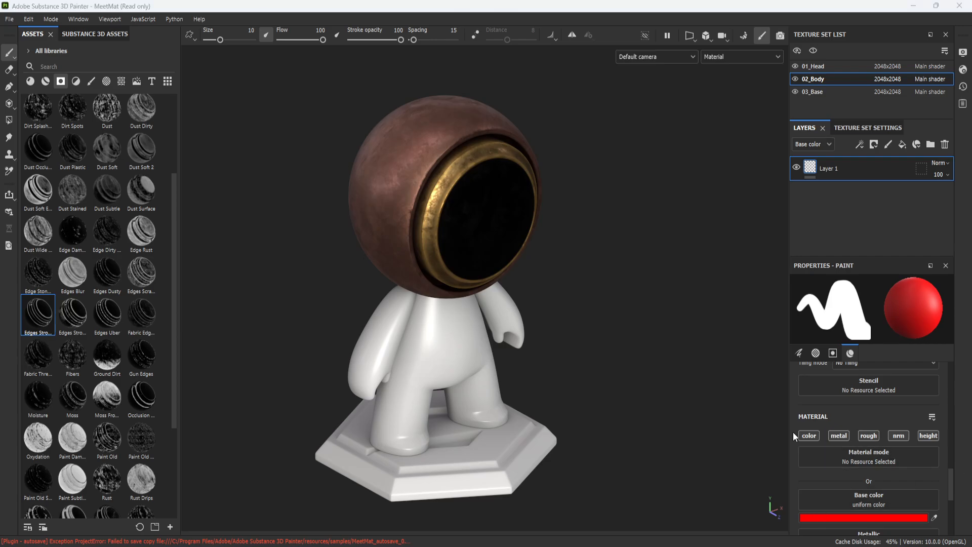
alt+middle_drag(599, 291, 621, 290)
alt+drag(621, 289, 602, 336)
alt+middle_drag(582, 349, 575, 293)
scroll(576, 293, up, 2)
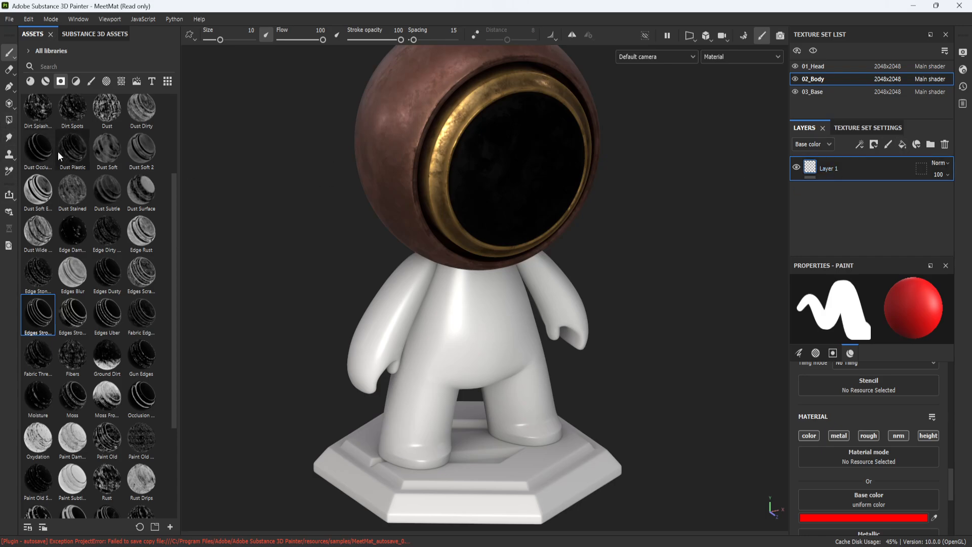
scroll(58, 151, up, 3)
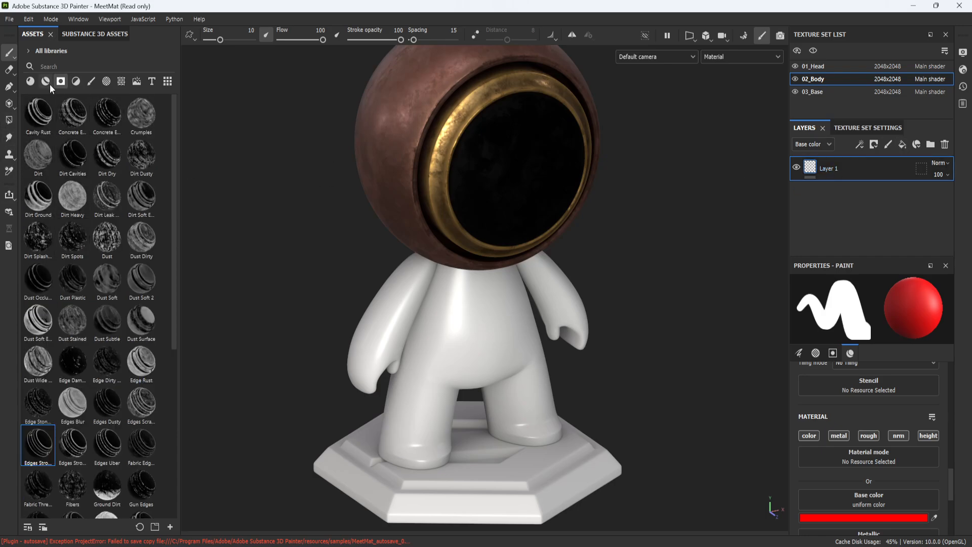
click(30, 81)
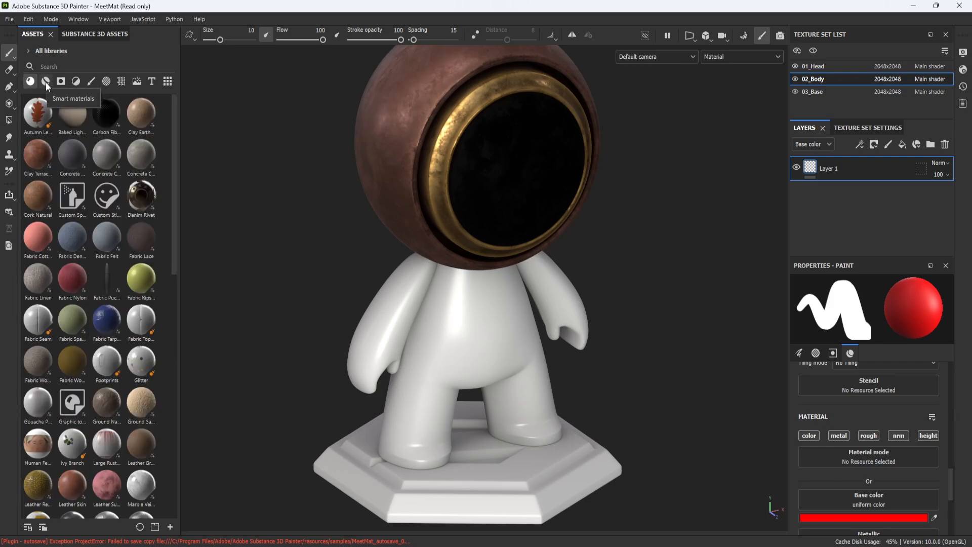
click(46, 82)
scroll(147, 303, down, 15)
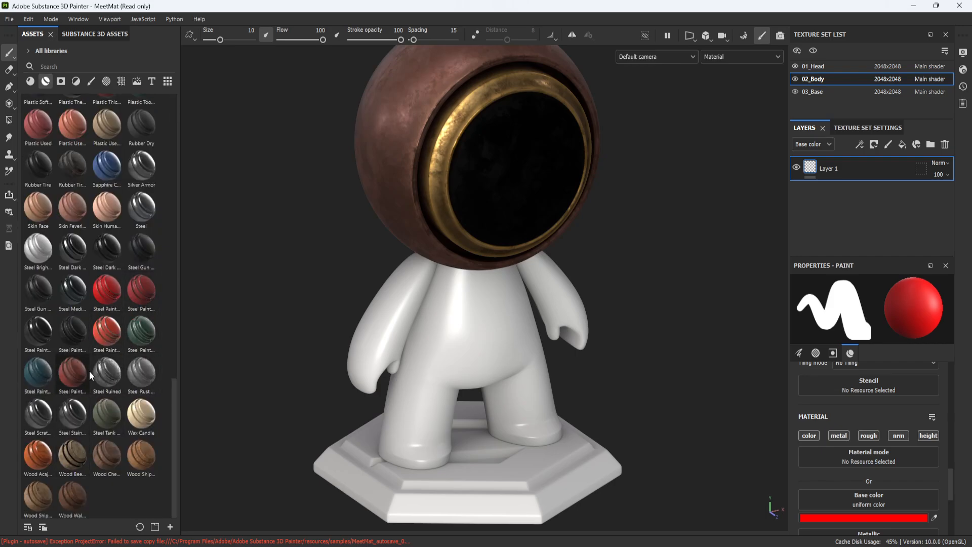
Review the 01_Head texture set's layer stack, including the Helmet Front folder, and return to the 02_Body texture set
alt+right_drag(701, 187, 701, 264)
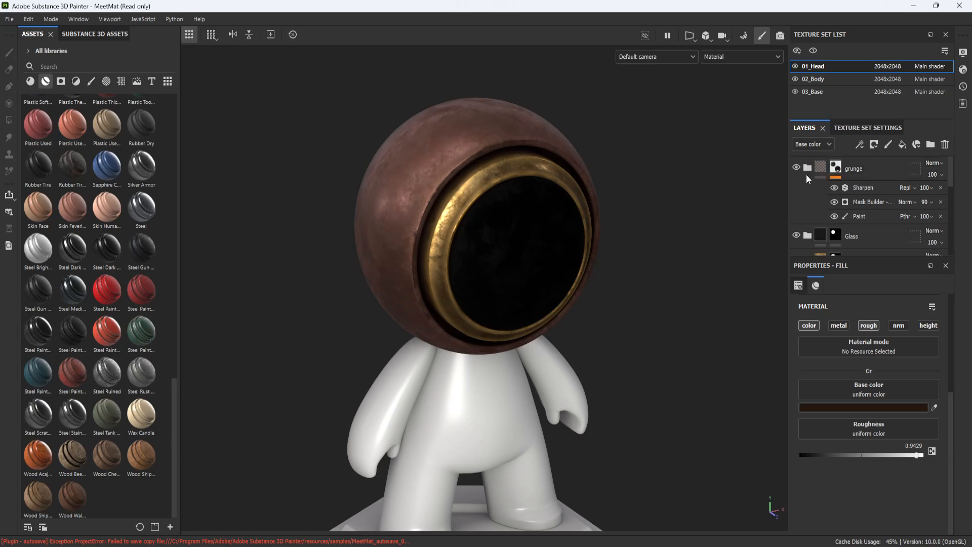
scroll(859, 229, down, 3)
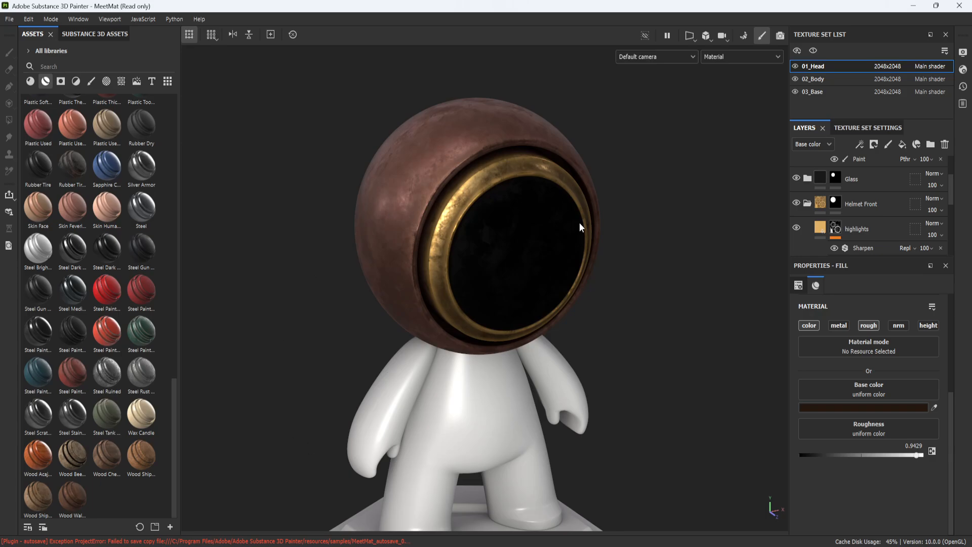
click(834, 78)
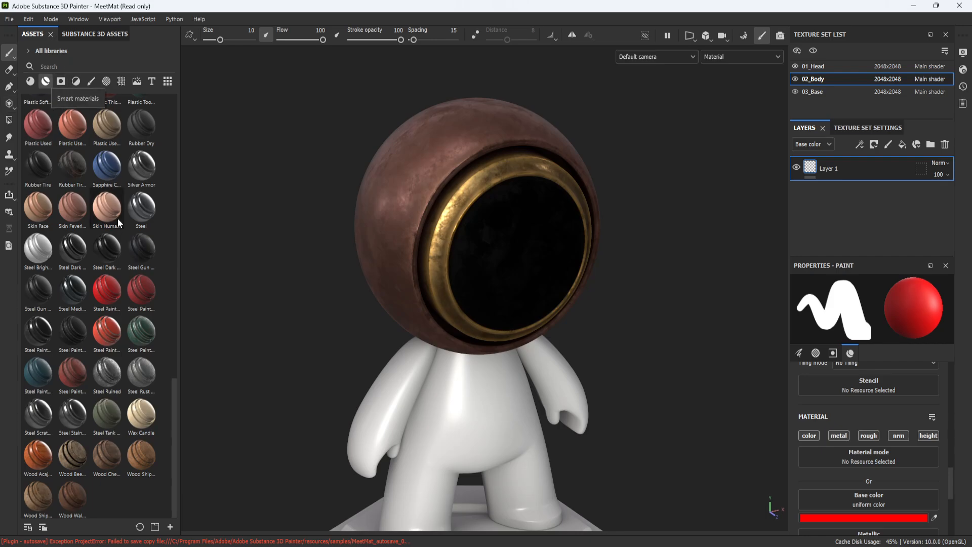
Try the Steel Painted Scraped Dirty smart material on the body and inspect it up close
mouse_move(119, 293)
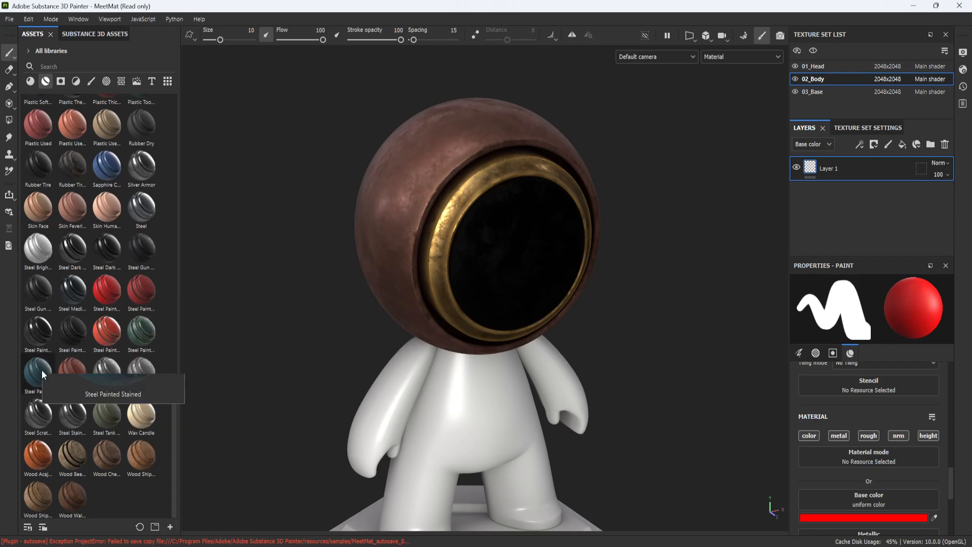
scroll(71, 375, up, 10)
scroll(73, 351, up, 8)
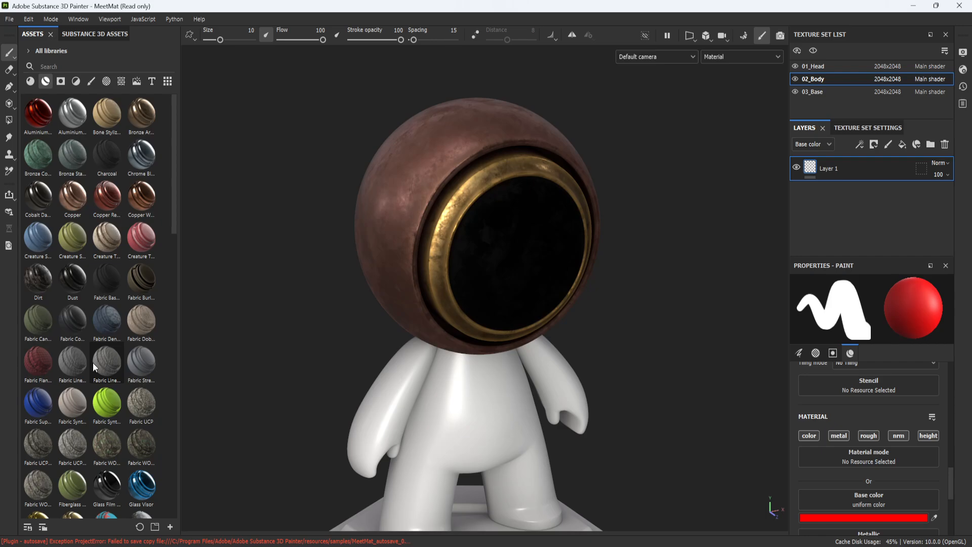
scroll(93, 362, down, 15)
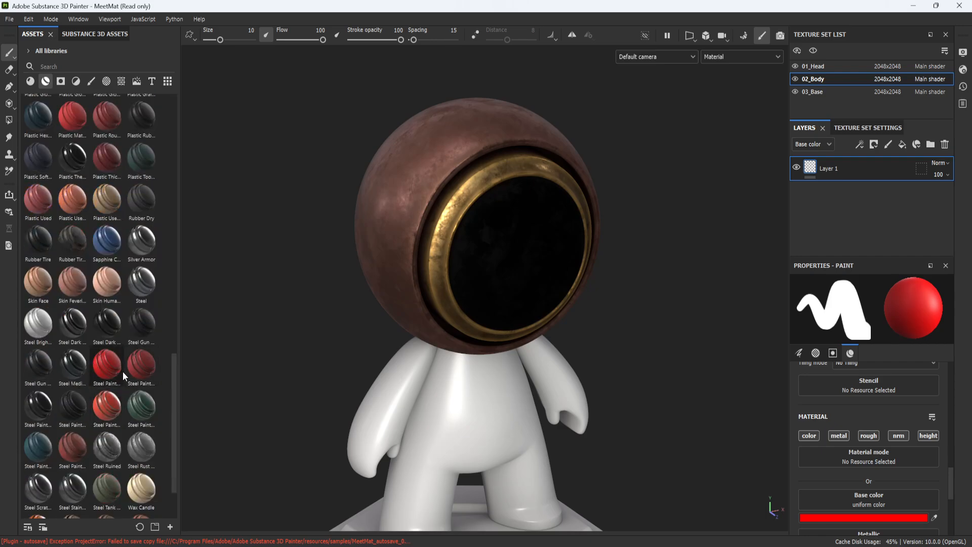
mouse_move(106, 408)
mouse_down()
mouse_move(657, 348)
mouse_move(420, 384)
mouse_move(460, 410)
mouse_up()
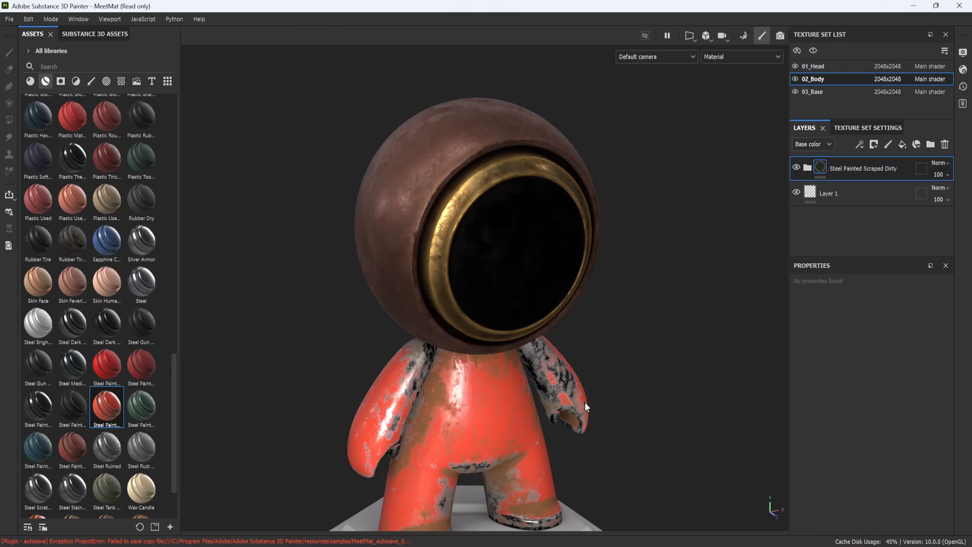
alt+middle_drag(585, 402, 612, 303)
alt+right_drag(611, 303, 642, 321)
alt+drag(642, 321, 561, 345)
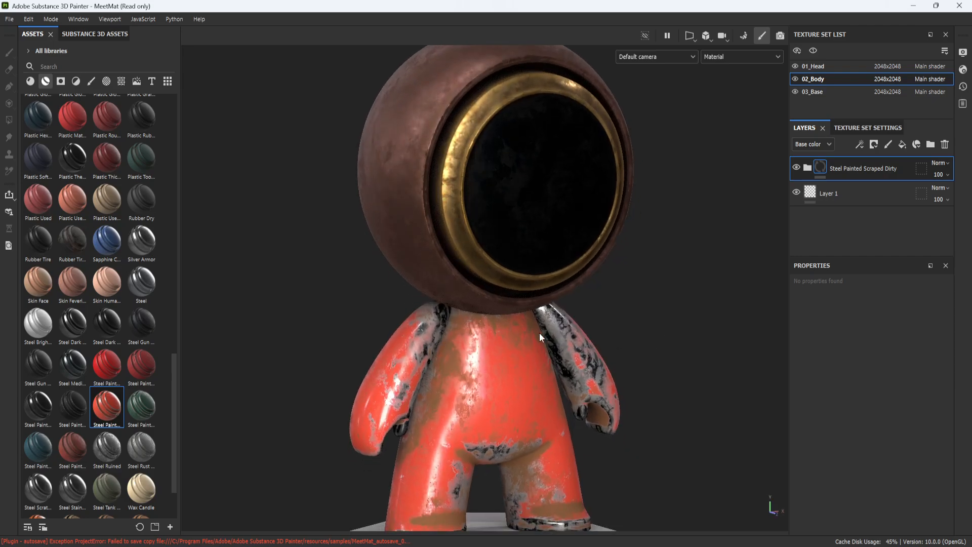
Check the layers inside the Steel Painted Scraped Dirty folder, and delete the folder from the body
click(809, 169)
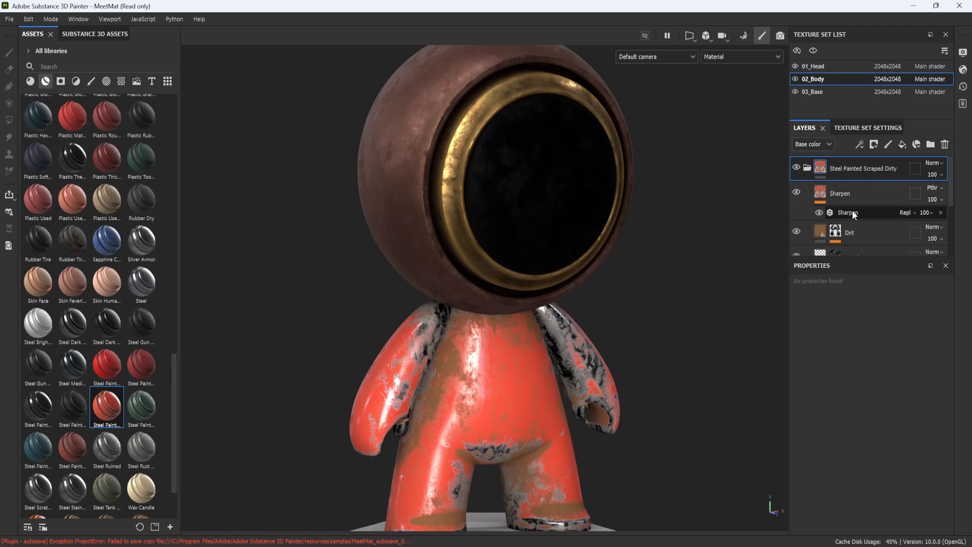
click(809, 168)
click(945, 144)
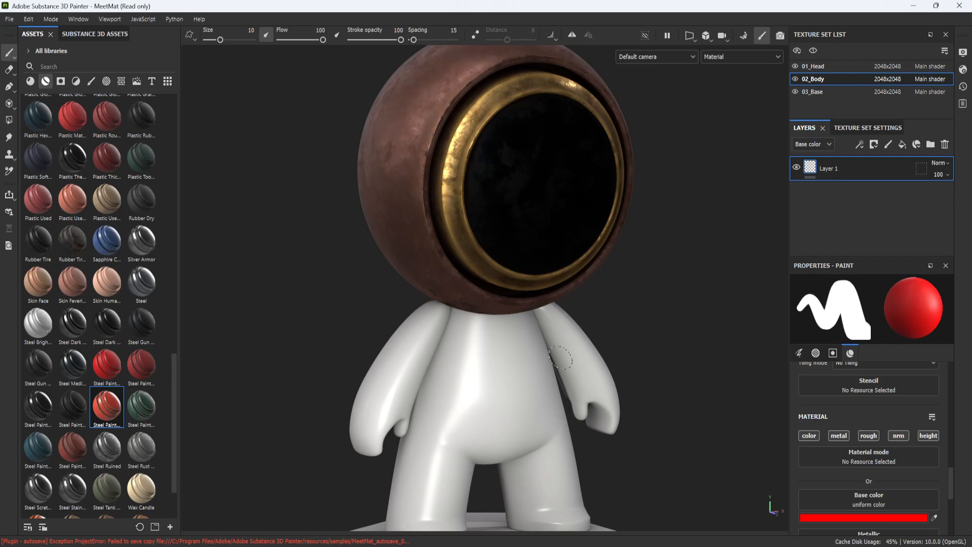
Browse the base materials in the asset library, examining the fabric, leather and wood options for the body
scroll(560, 358, down, 2)
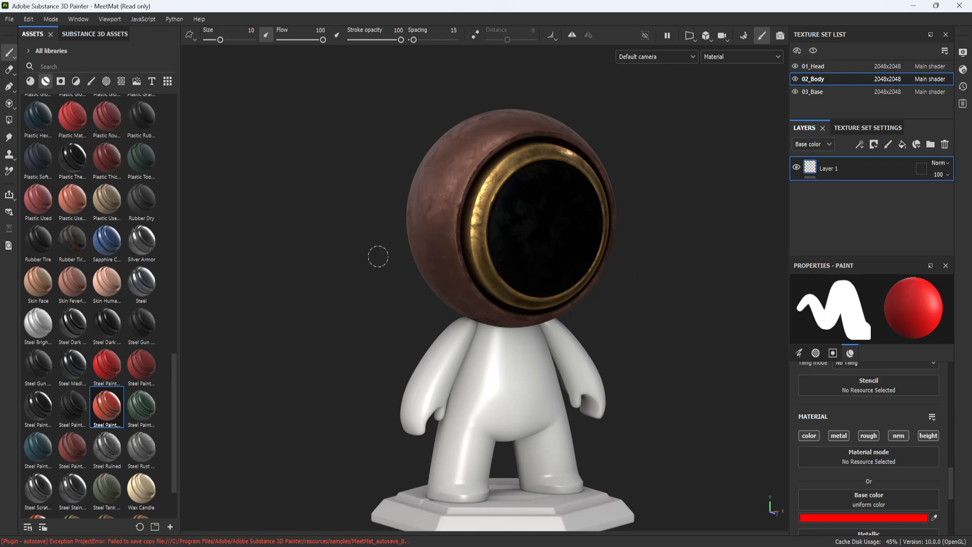
mouse_move(673, 347)
alt+mouse_down()
mouse_move(569, 263)
mouse_move(595, 283)
alt+mouse_up()
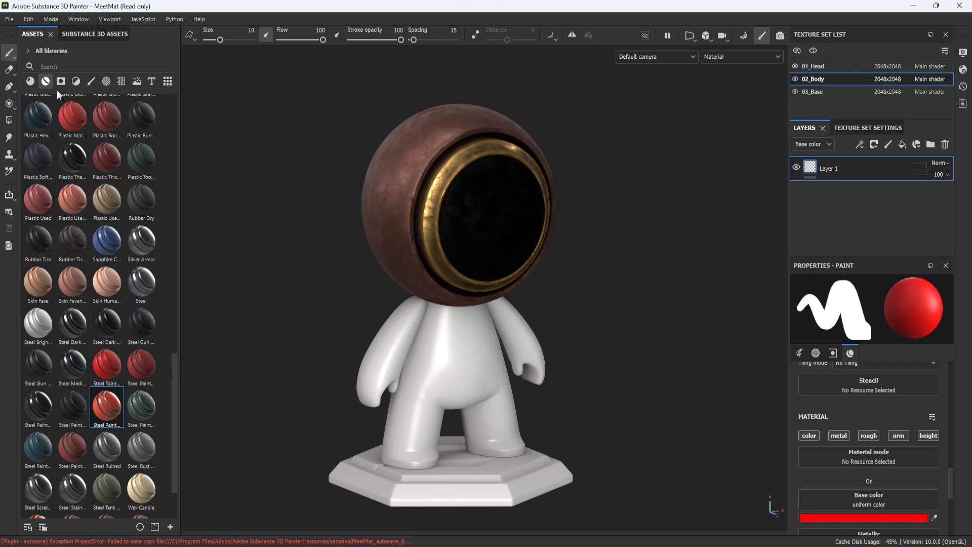
click(31, 85)
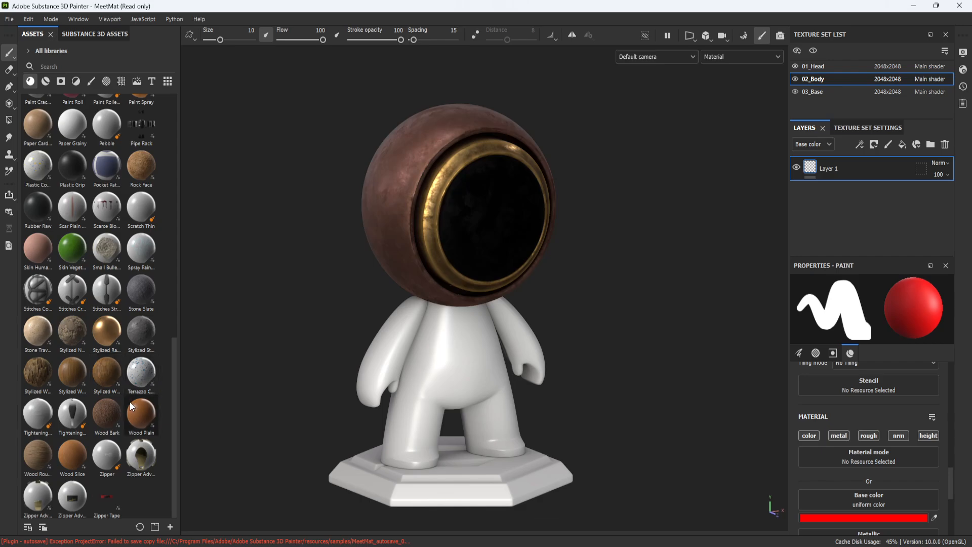
scroll(127, 402, up, 10)
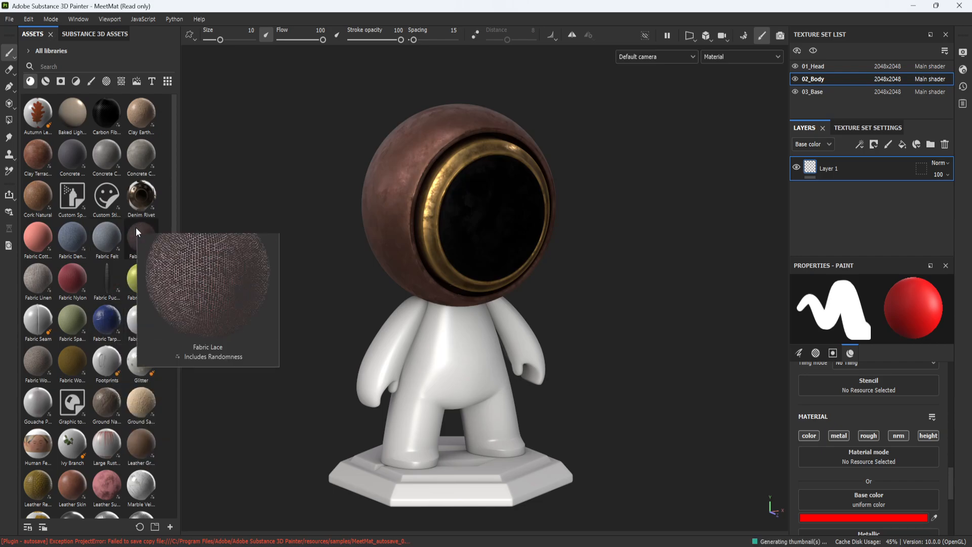
mouse_move(114, 230)
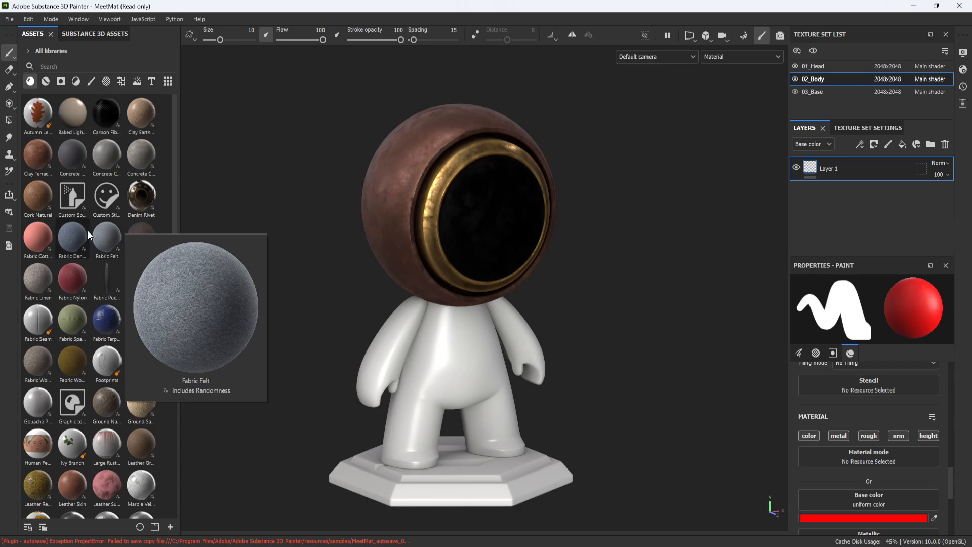
mouse_move(77, 230)
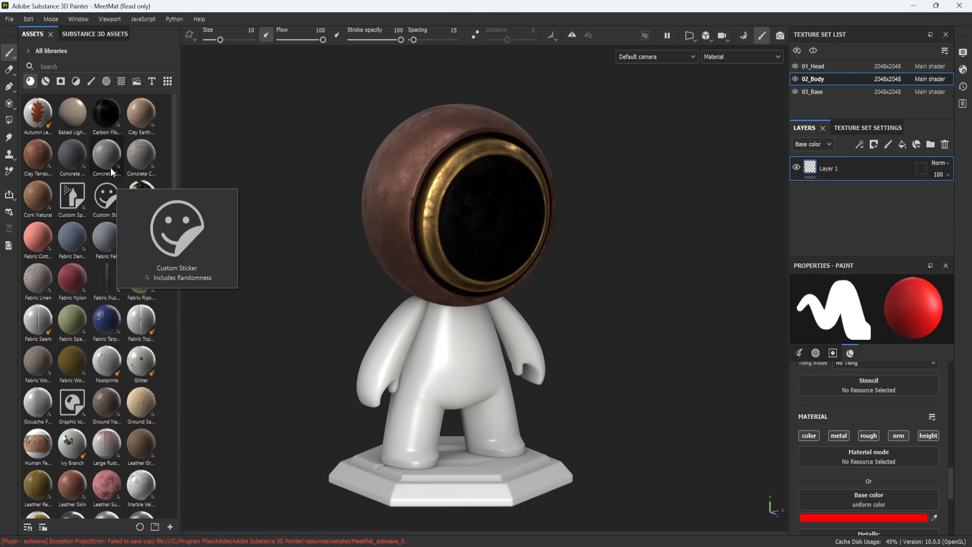
mouse_move(109, 164)
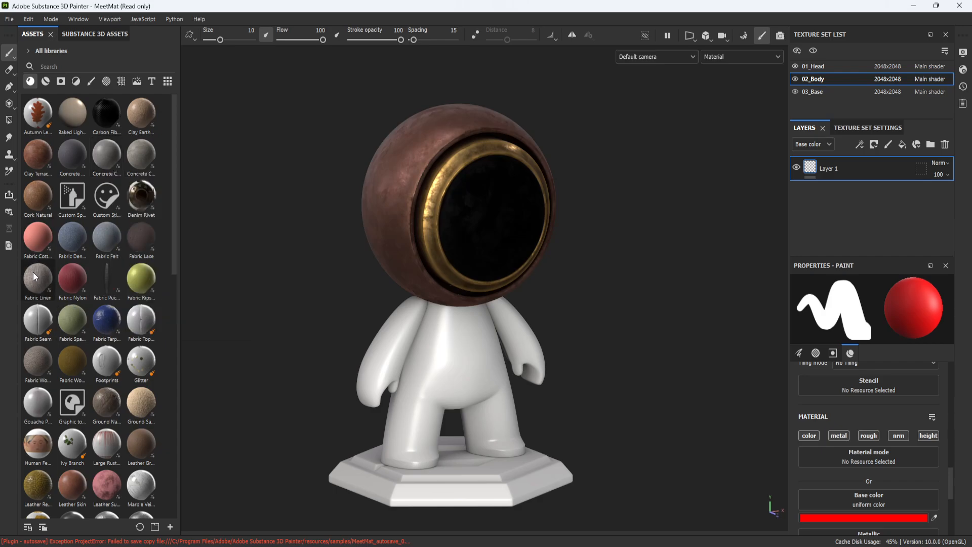
scroll(91, 353, down, 5)
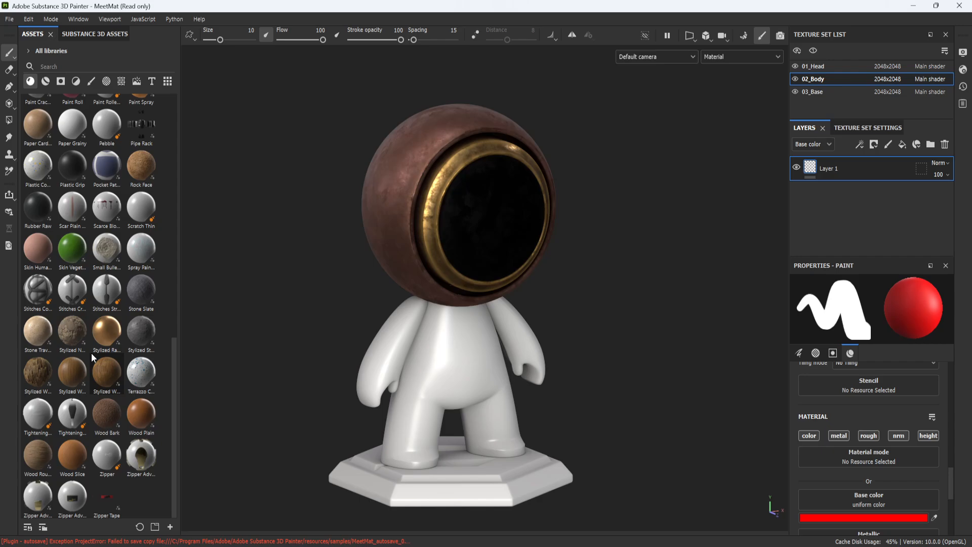
scroll(92, 353, up, 5)
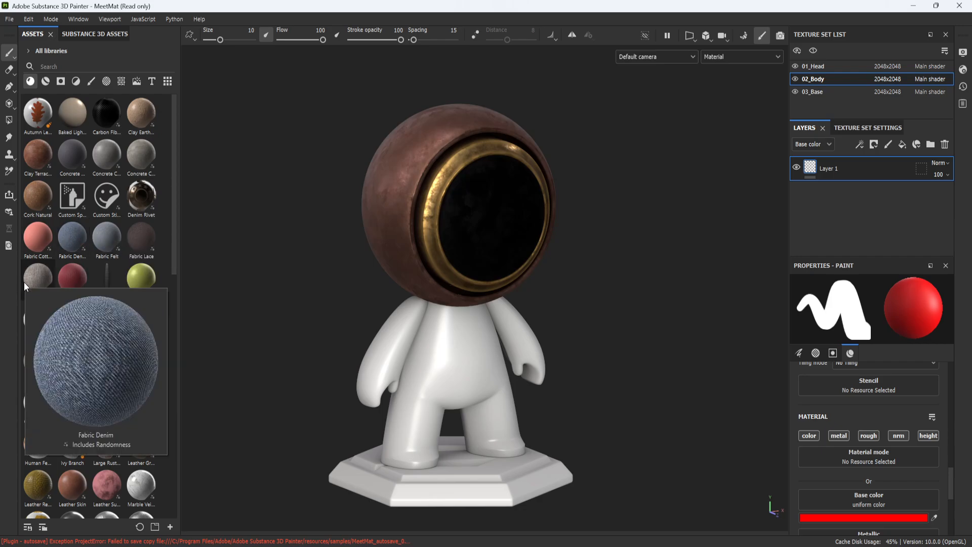
Try the Fabric Linen material on the body, inspect its weave up close, and delete the layer
mouse_move(34, 273)
drag(35, 273, 509, 352)
scroll(546, 373, up, 4)
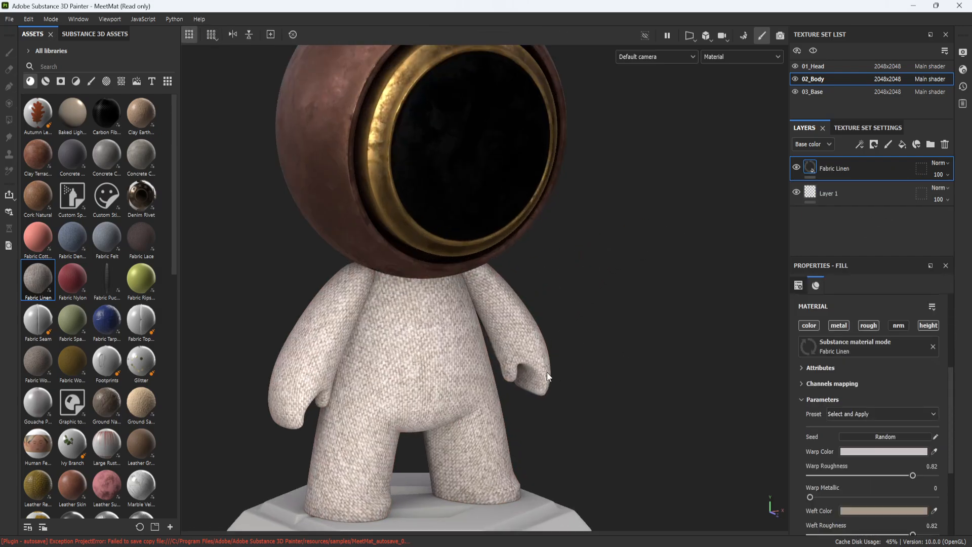
alt+middle_drag(547, 372, 615, 349)
alt+drag(615, 350, 581, 340)
scroll(522, 230, up, 3)
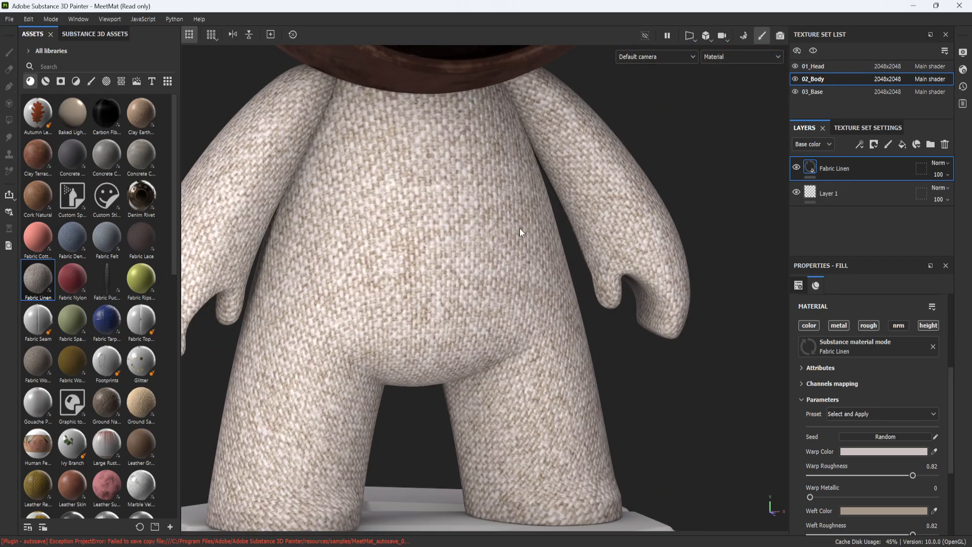
click(945, 144)
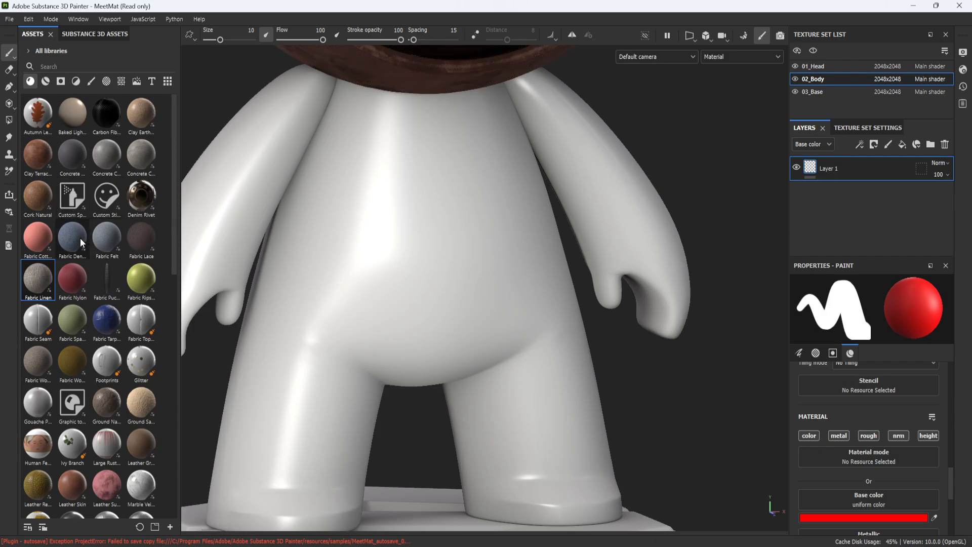
Try Fabric Denim, Fabric Nylon, Fabric Spacer Mesh and Fabric Wool Herringbone on the body, one over another
drag(80, 237, 518, 239)
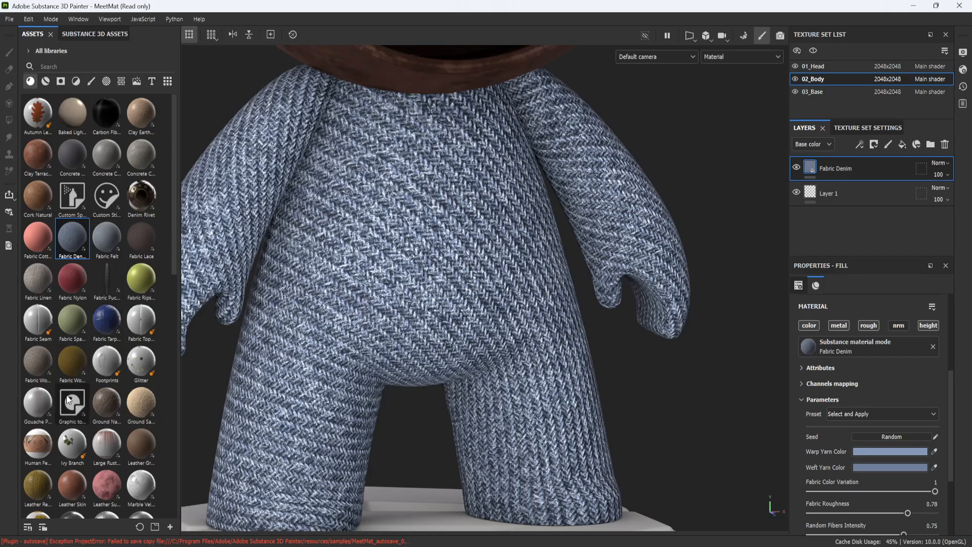
drag(81, 285, 460, 402)
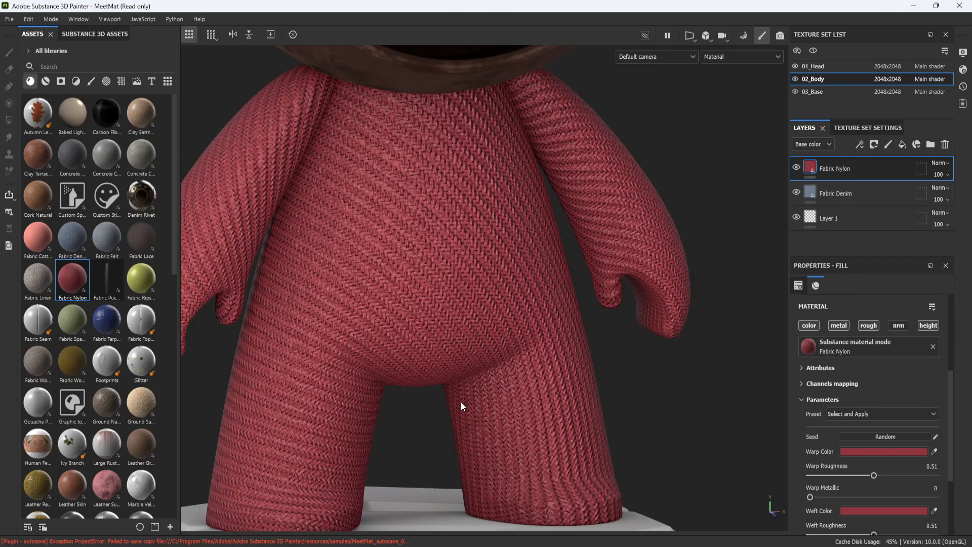
drag(78, 327, 510, 321)
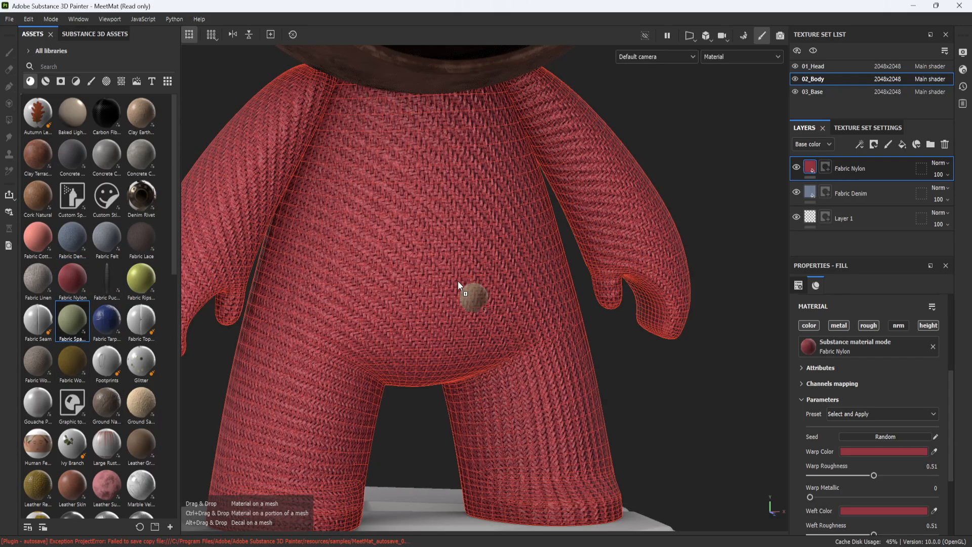
drag(458, 281, 480, 312)
drag(46, 356, 364, 270)
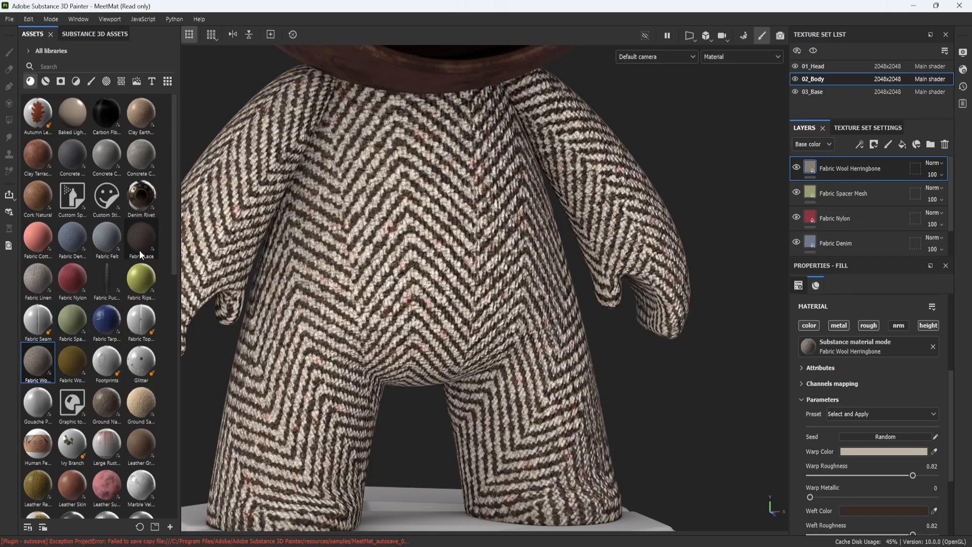
Try Fabric Lace, Fabric Ripstop, Fabric Felt and Fabric Cotton Jersey on the body, one over another
drag(139, 250, 335, 273)
drag(154, 277, 363, 293)
drag(107, 238, 299, 257)
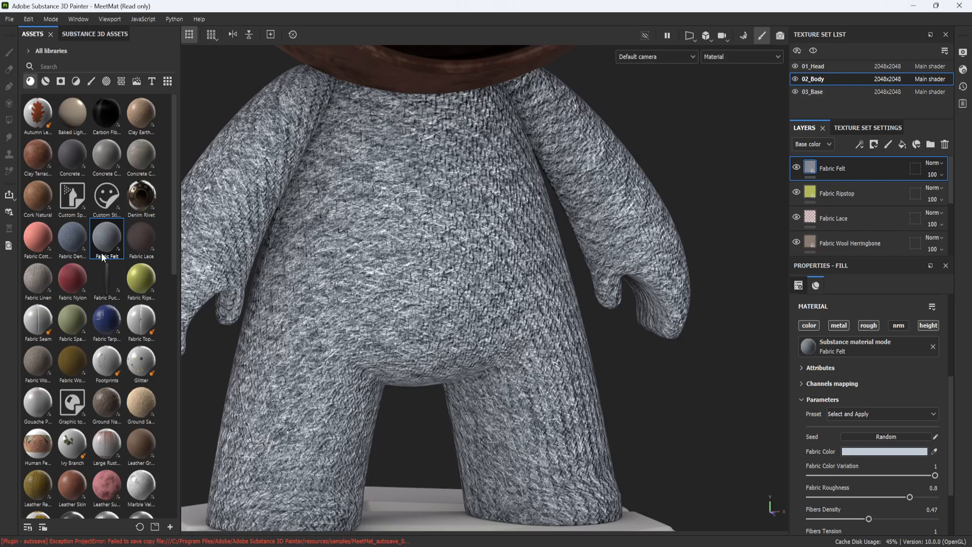
drag(35, 241, 528, 442)
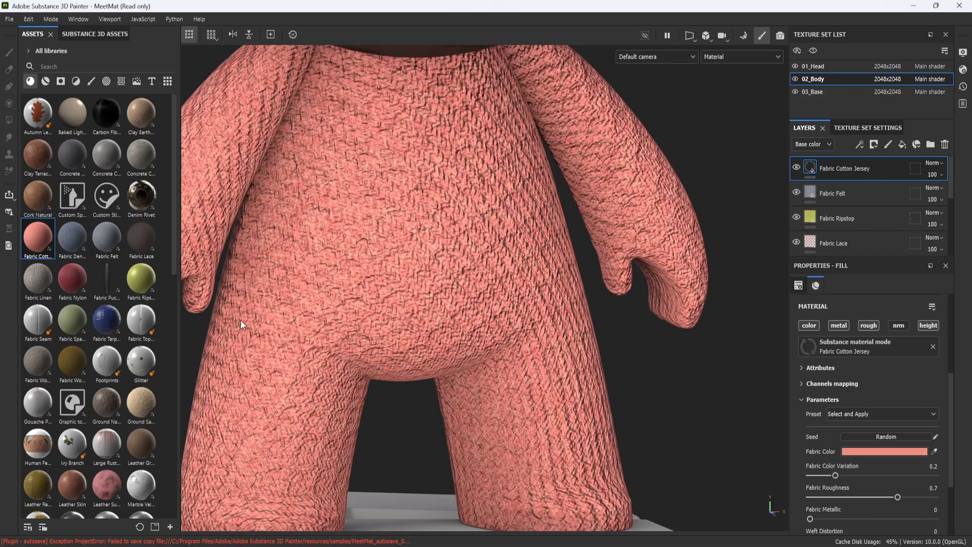
Apply the Fabric Denim material to the body above the other fabrics and inspect the whole figure
drag(62, 252, 346, 237)
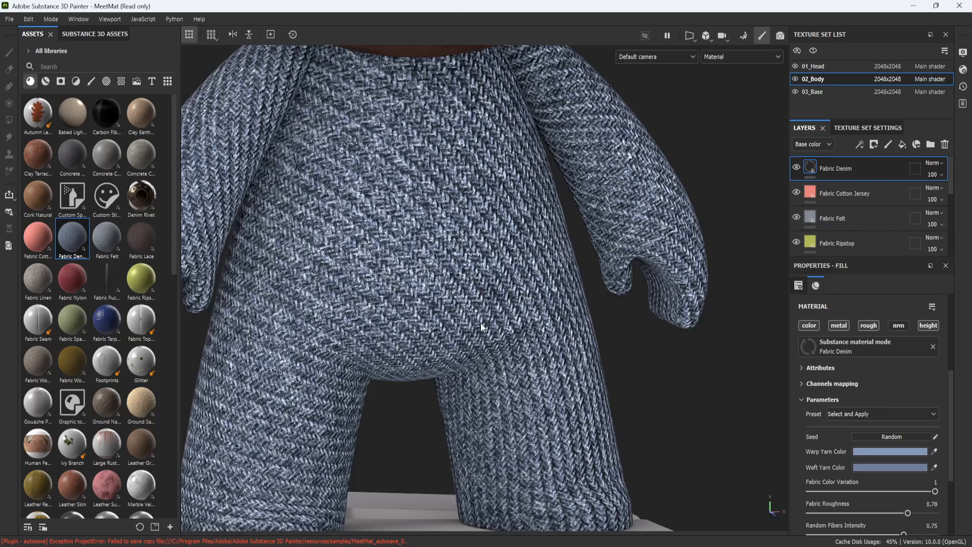
scroll(481, 323, down, 5)
alt+drag(516, 315, 567, 307)
Delete the trial layers from Fabric Cotton Jersey down to Fabric Nylon, plus the duplicate Fabric Denim layer
click(883, 196)
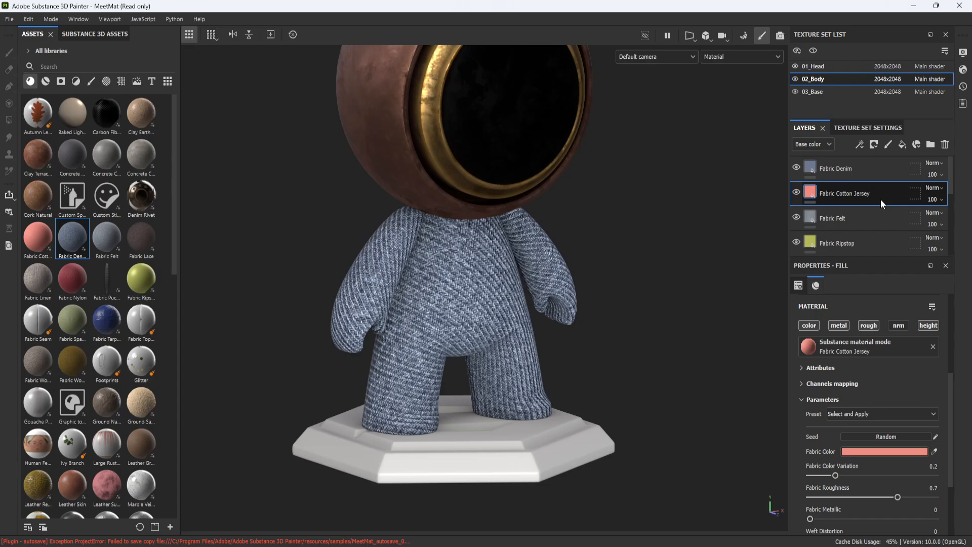
scroll(880, 202, down, 3)
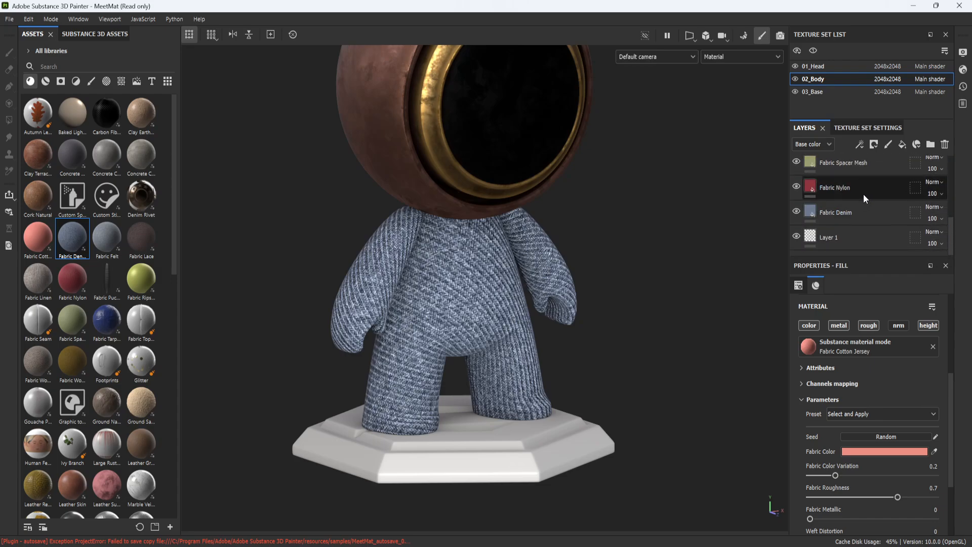
shift+click(864, 193)
scroll(865, 208, up, 3)
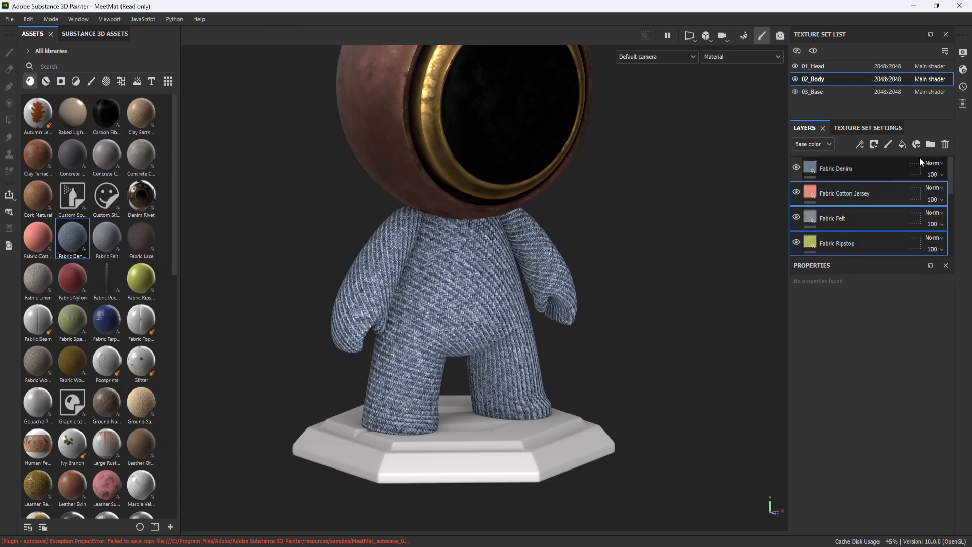
click(944, 145)
click(945, 145)
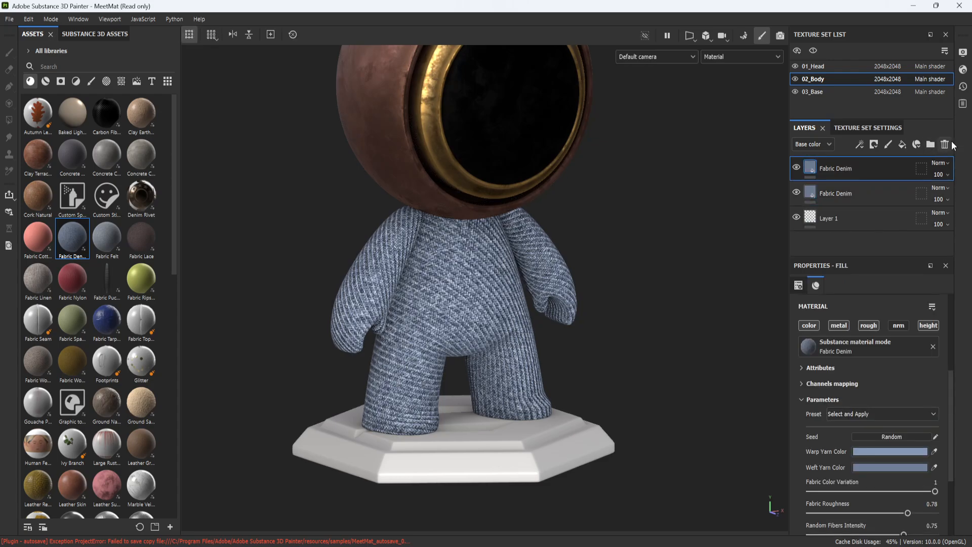
middle_drag(685, 282, 601, 282)
alt+drag(601, 283, 569, 315)
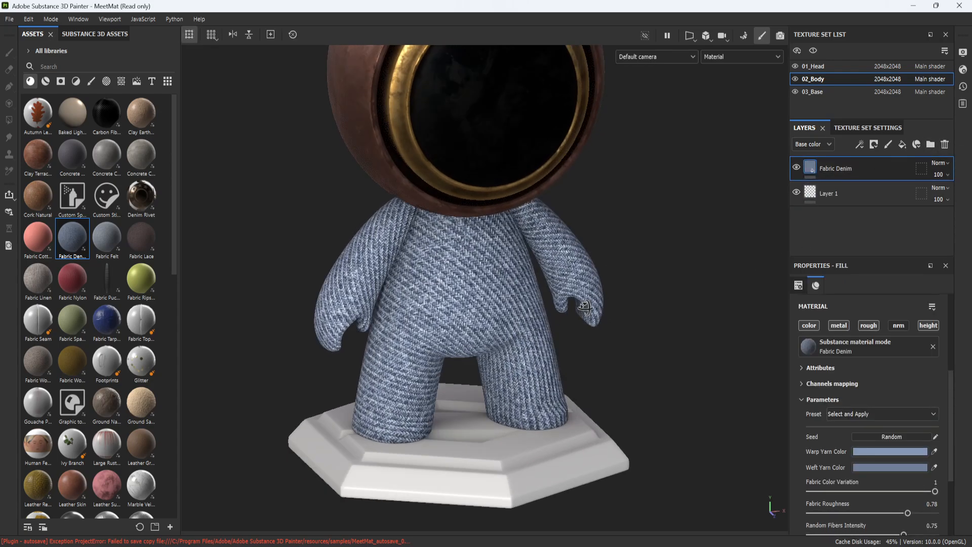
Look through the Fabric Denim parameters, raise its UV tiling to 5.9, and inspect the weave up close
scroll(849, 463, down, 4)
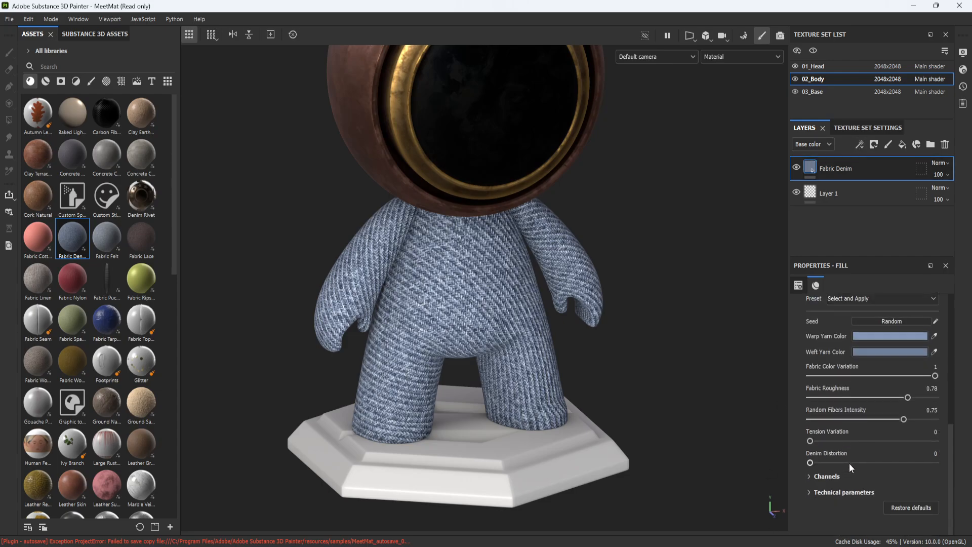
scroll(849, 463, up, 4)
scroll(850, 462, down, 3)
scroll(889, 414, up, 7)
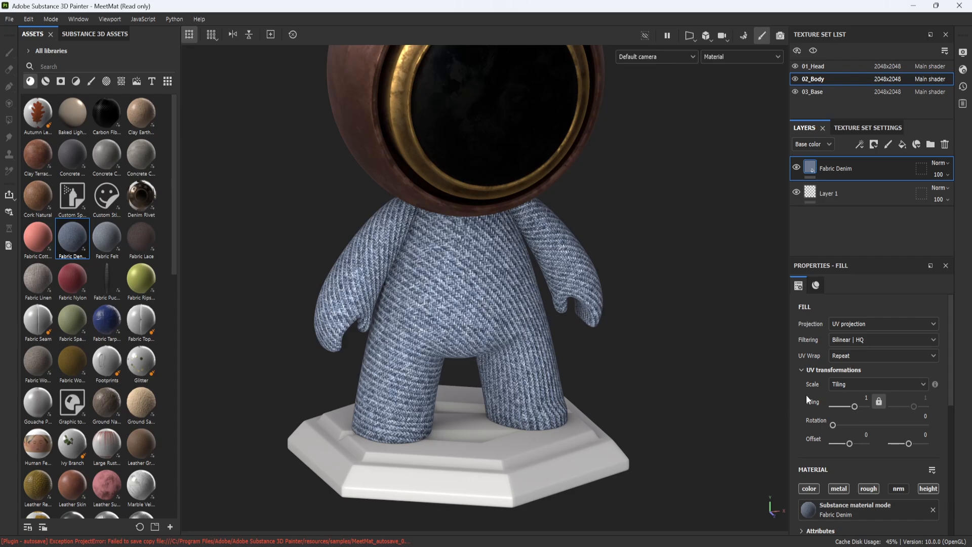
drag(855, 408, 859, 409)
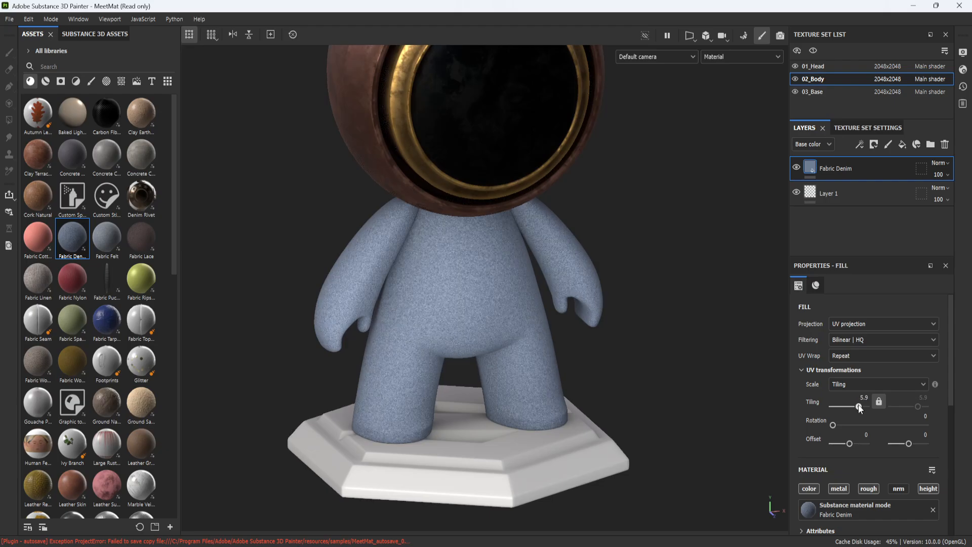
scroll(418, 280, up, 8)
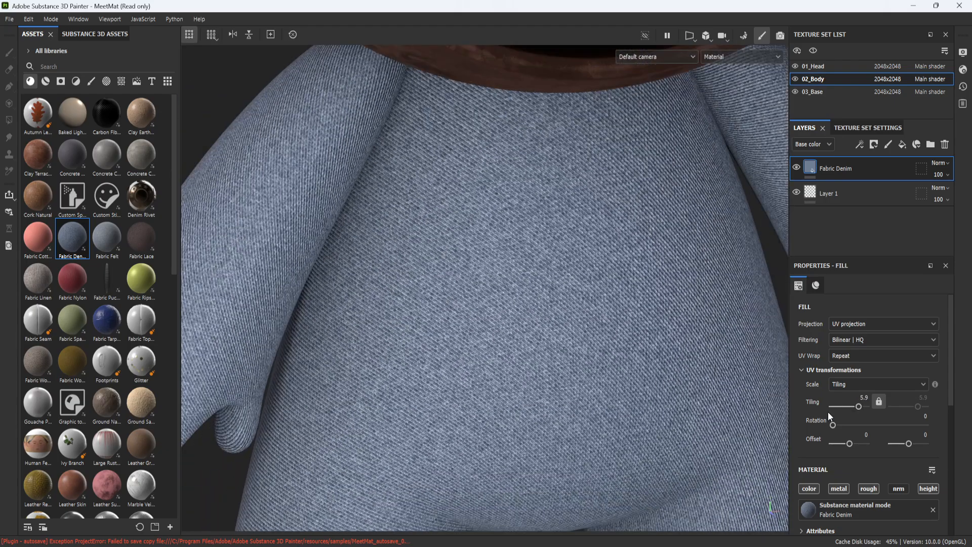
Set the Fabric Denim layer's UV tiling to 10 and check the finer weave on the whole body
click(863, 407)
click(862, 398)
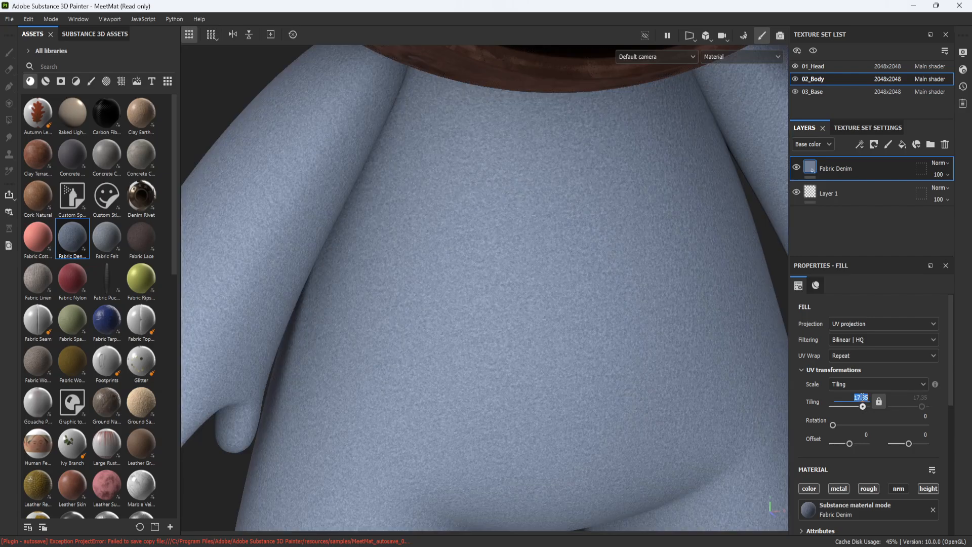
text(10)
key(Return)
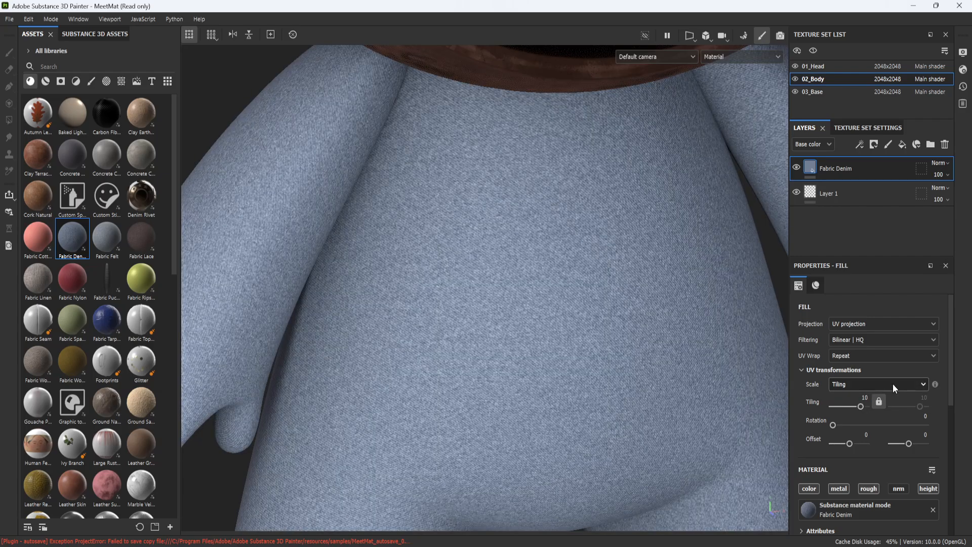
scroll(416, 198, down, 3)
scroll(440, 206, down, 3)
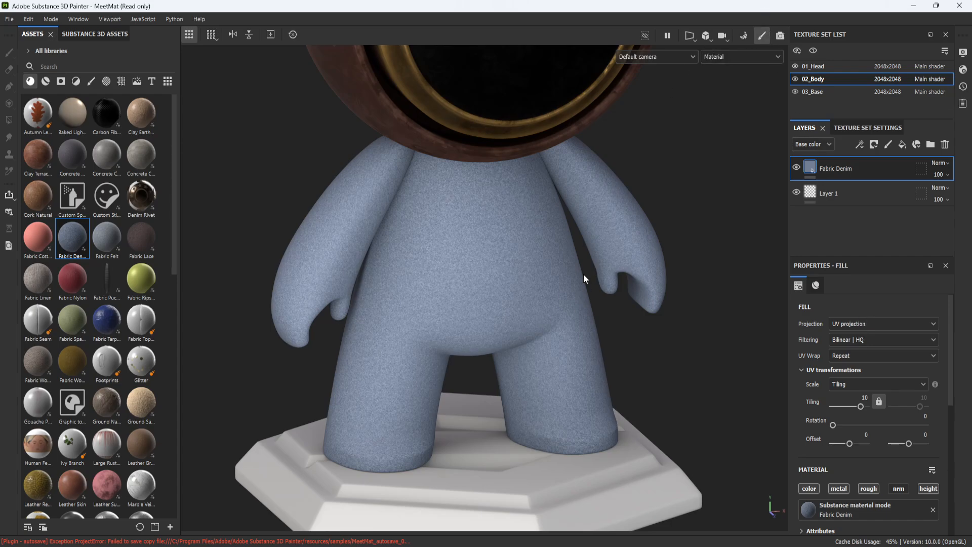
Show the 3D model and the body's 2D UV layout side by side
mouse_move(711, 36)
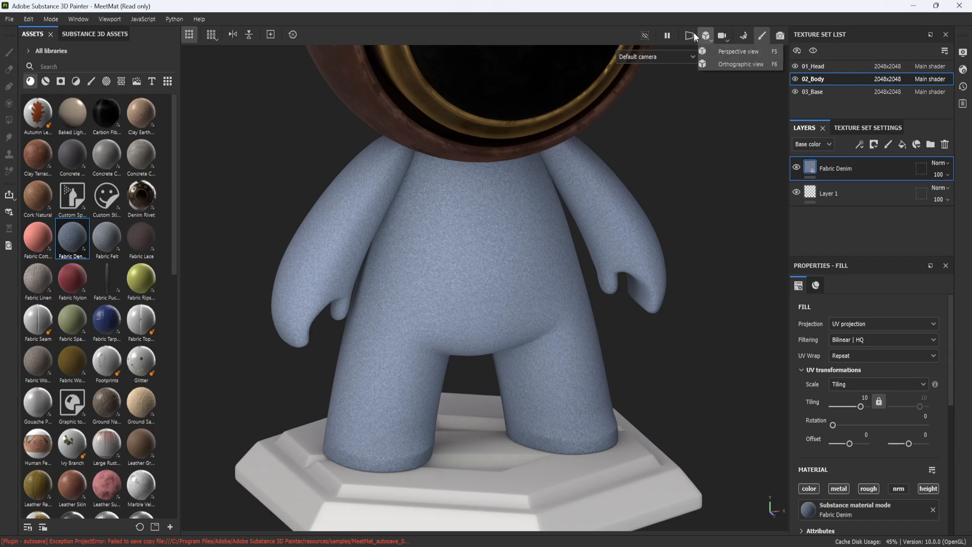
click(691, 34)
click(715, 55)
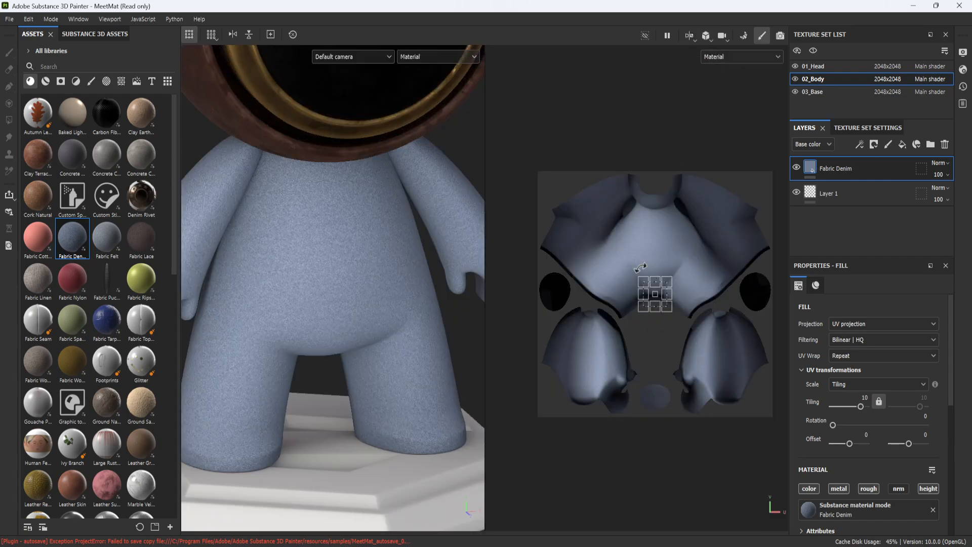
Switch the viewport to show only the 3D model and check the denim on the body
click(713, 39)
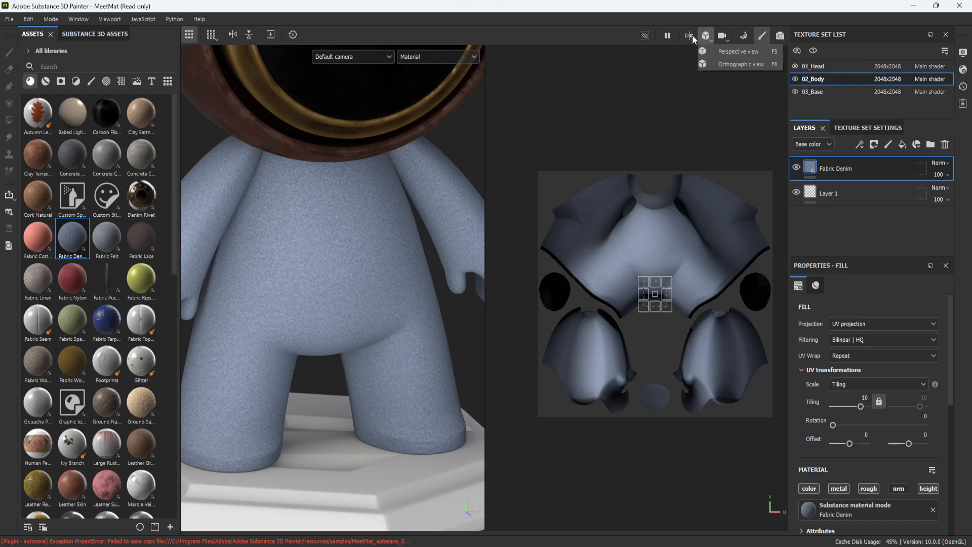
click(692, 35)
click(698, 48)
click(693, 33)
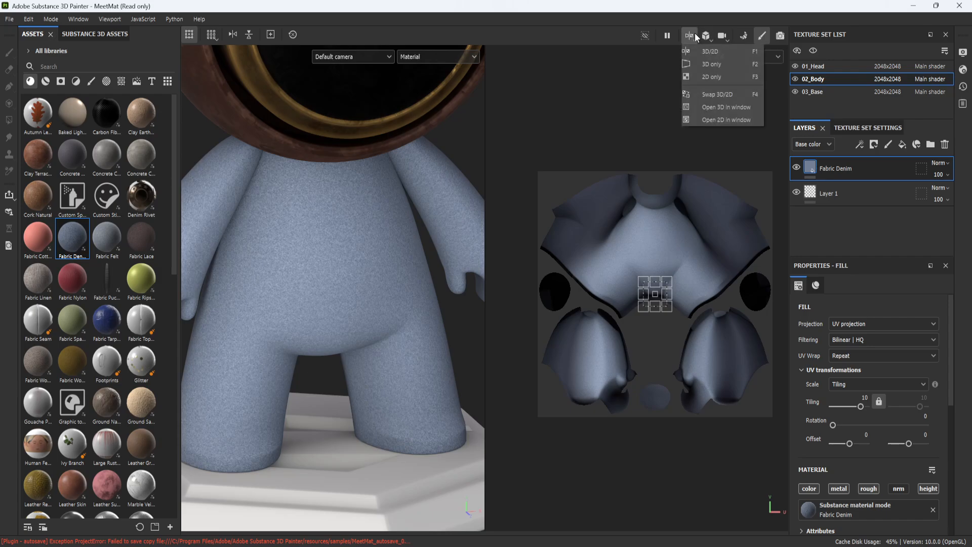
click(701, 64)
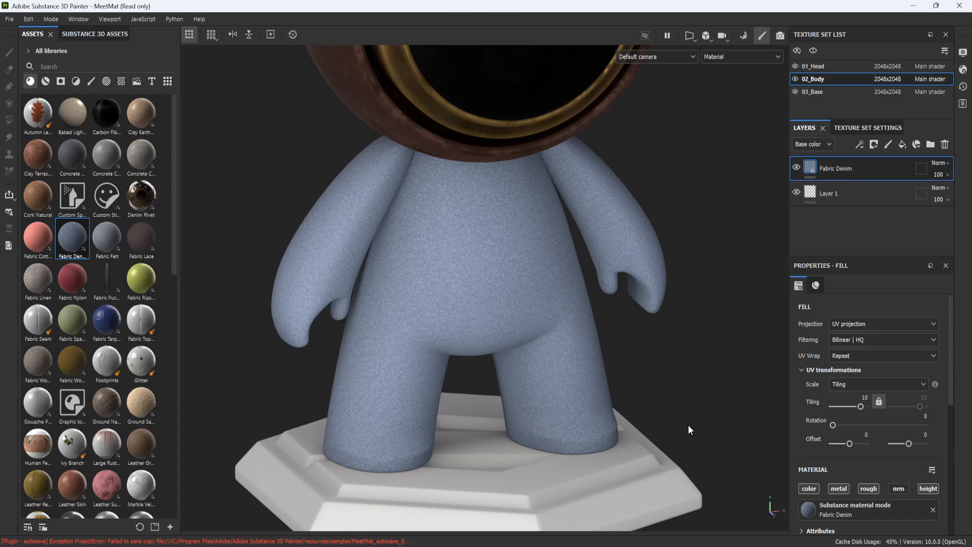
alt+drag(578, 445, 371, 275)
alt+right_drag(476, 277, 487, 324)
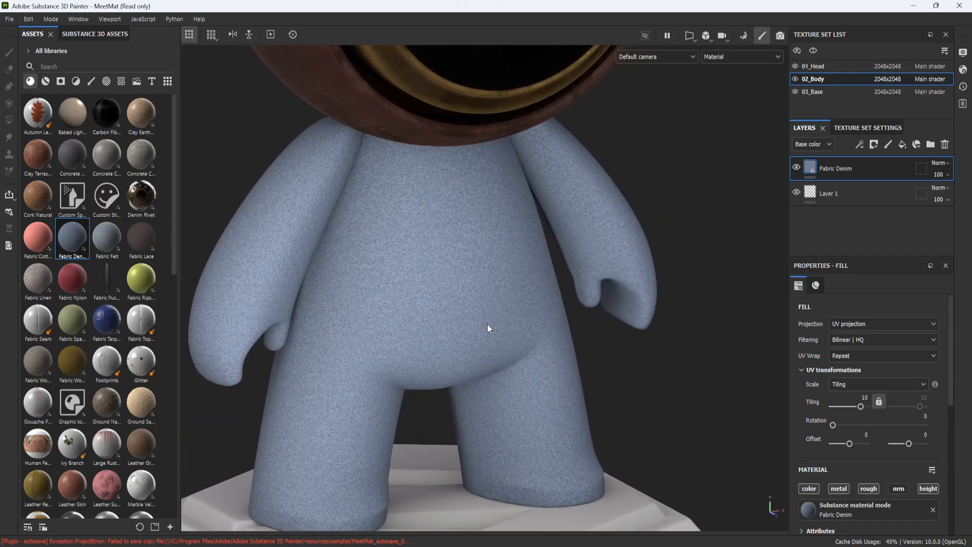
alt+drag(488, 324, 466, 271)
alt+middle_drag(499, 324, 506, 273)
alt+right_drag(506, 274, 527, 294)
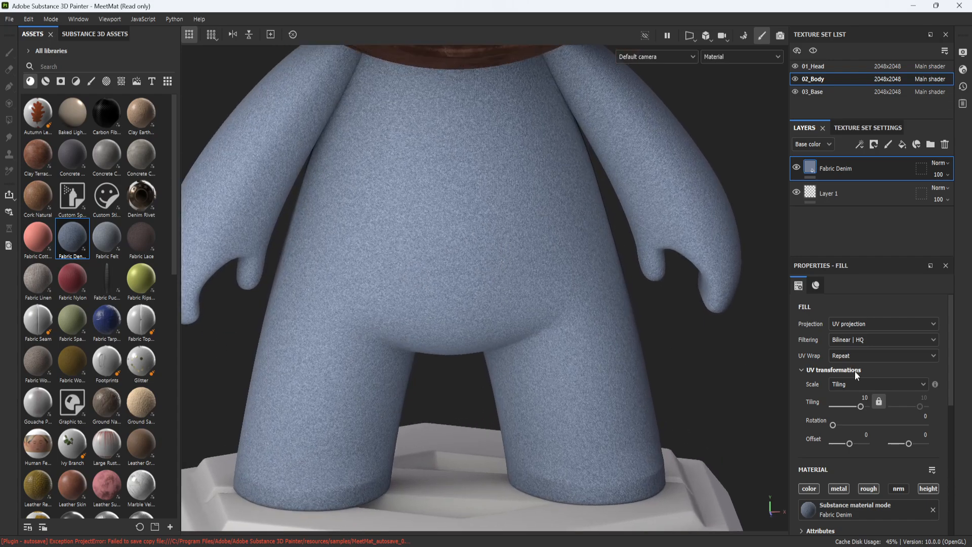
Set the Fabric Denim layer's projection to Tri-planar projection and check the weave on the legs and whole figure
click(854, 324)
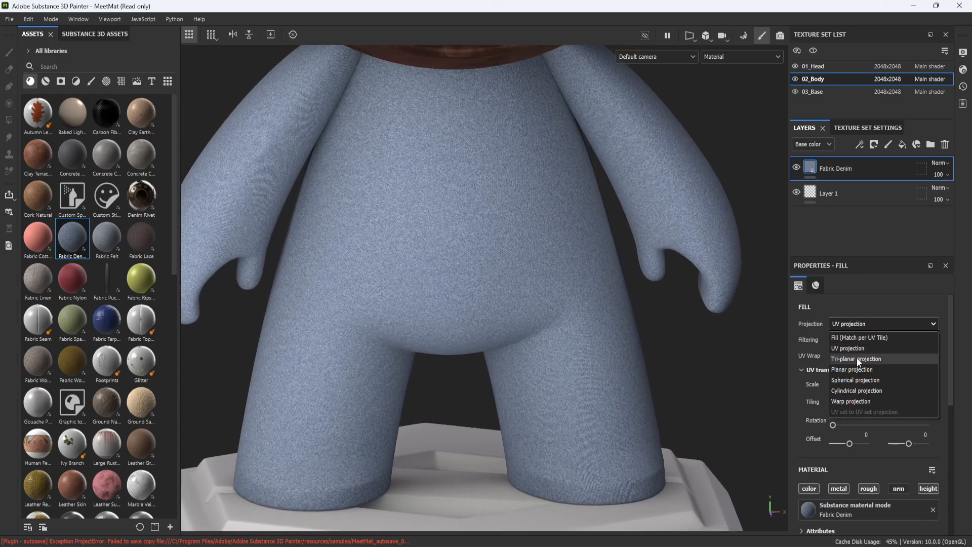
click(859, 360)
alt+right_drag(577, 296, 511, 305)
alt+middle_drag(512, 305, 553, 320)
alt+drag(313, 317, 481, 335)
scroll(481, 335, up, 5)
scroll(497, 332, down, 3)
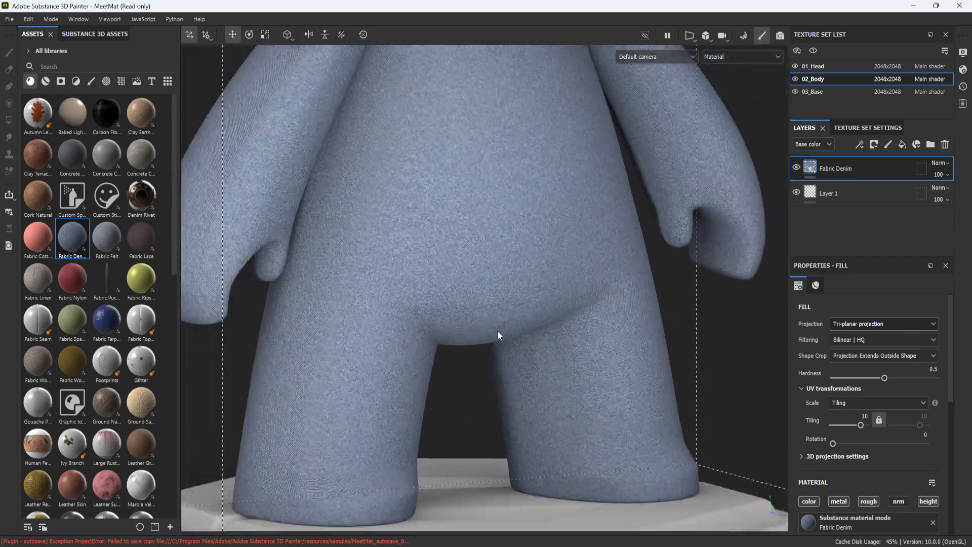
alt+middle_drag(564, 275, 562, 306)
scroll(587, 326, down, 4)
alt+drag(586, 326, 535, 335)
scroll(582, 330, down, 5)
alt+middle_drag(622, 288, 561, 307)
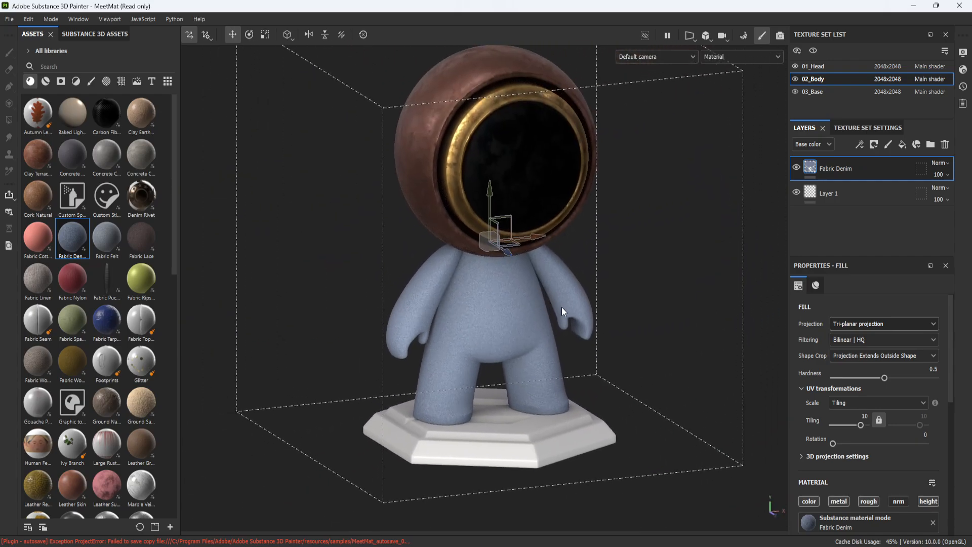
Set the 3D viewport to Perspective view and frame the character from the front
scroll(561, 307, up, 3)
click(706, 36)
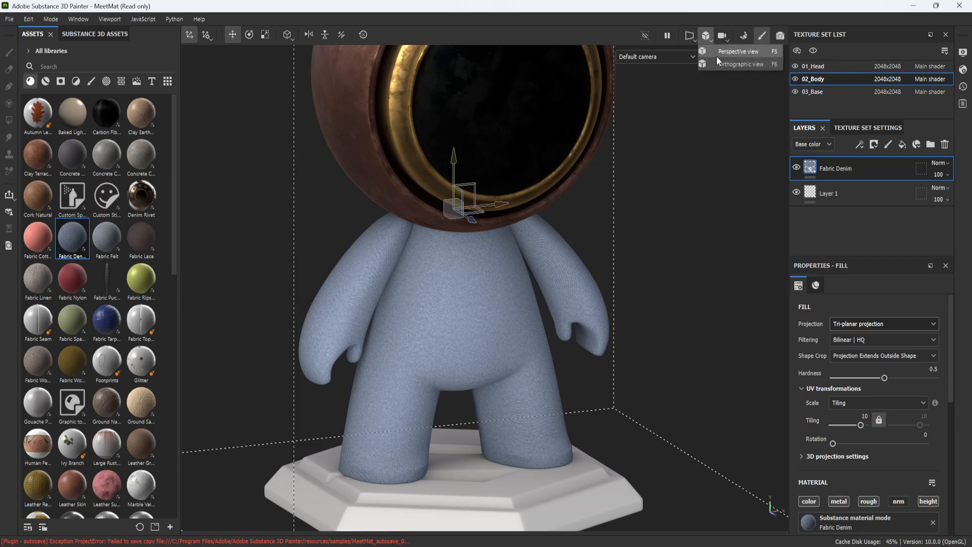
click(722, 55)
scroll(502, 332, down, 8)
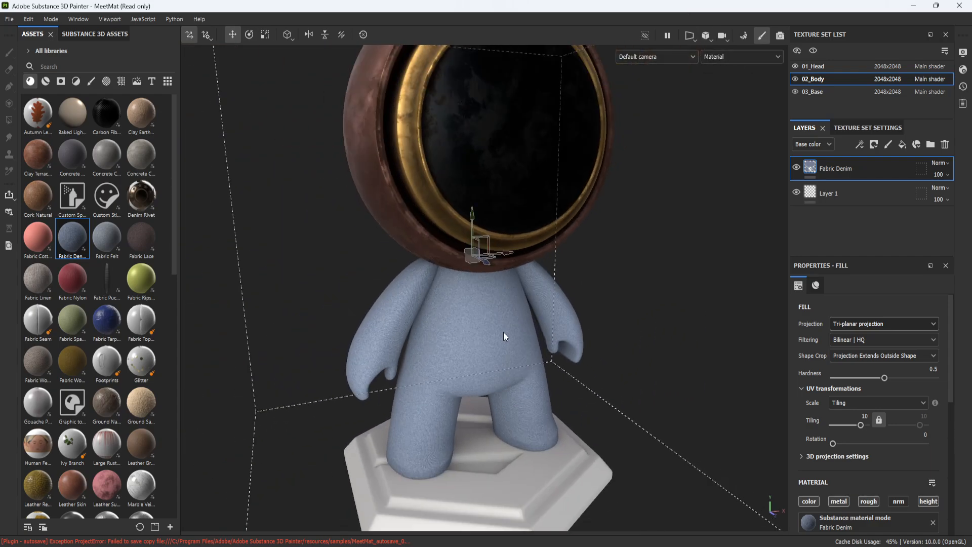
alt+middle_drag(528, 336, 525, 323)
alt+drag(525, 323, 601, 371)
alt+middle_drag(605, 324, 592, 308)
scroll(592, 307, up, 4)
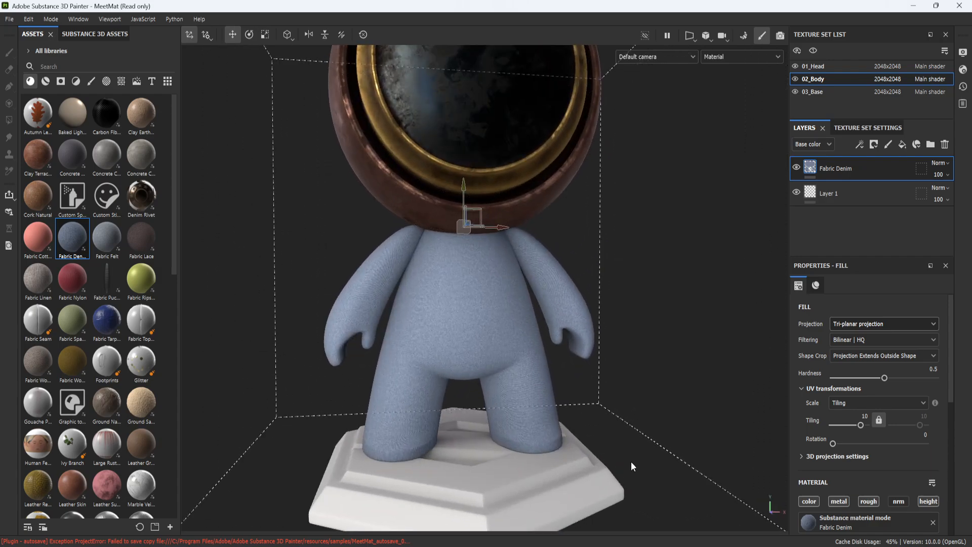
Recolor the Fabric Denim with sampled colors: light orange for Warp Yarn Color and a darker orange for Weft Yarn Color
scroll(873, 466, down, 10)
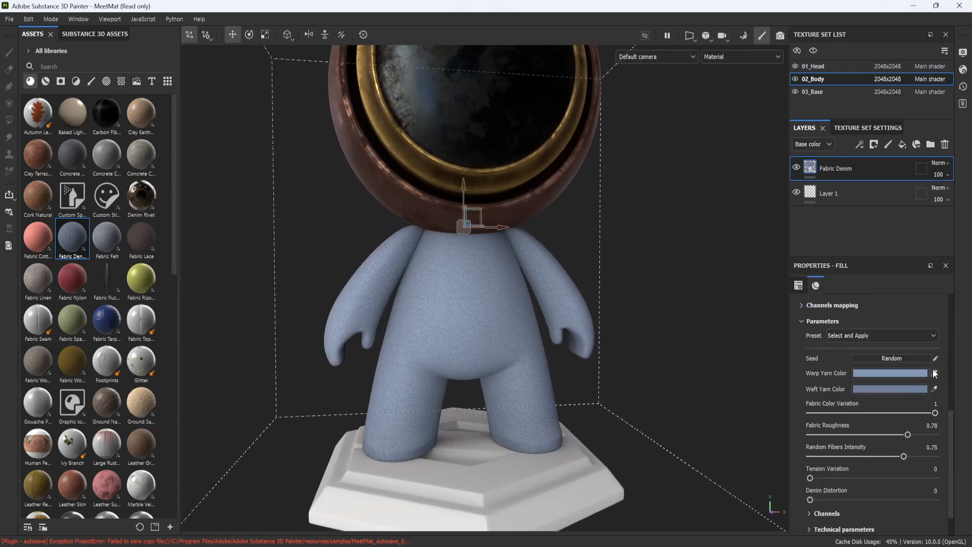
click(934, 373)
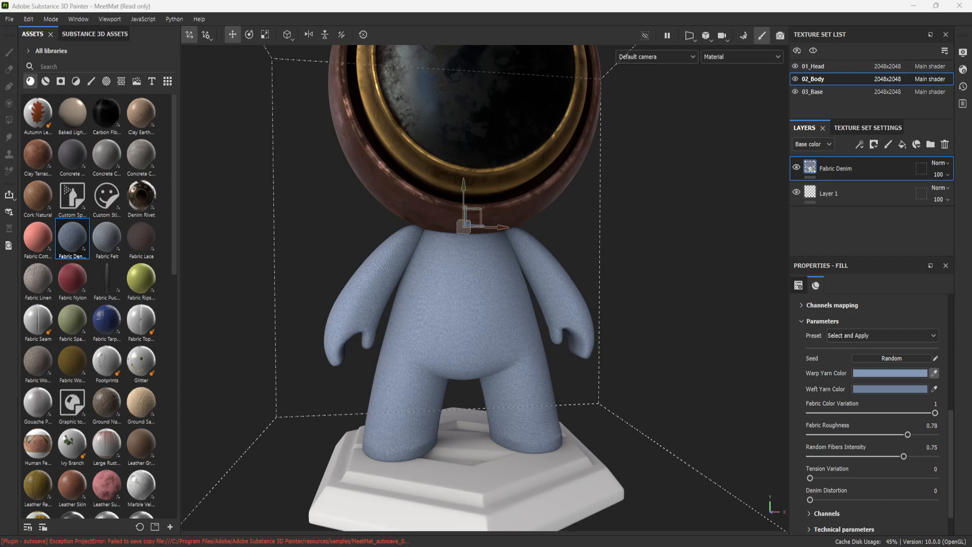
click(152, 374)
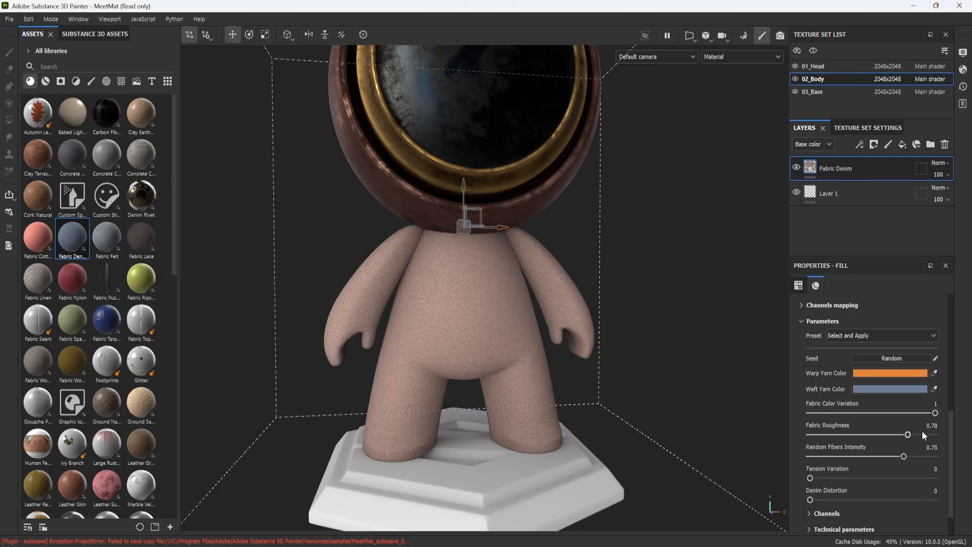
click(933, 390)
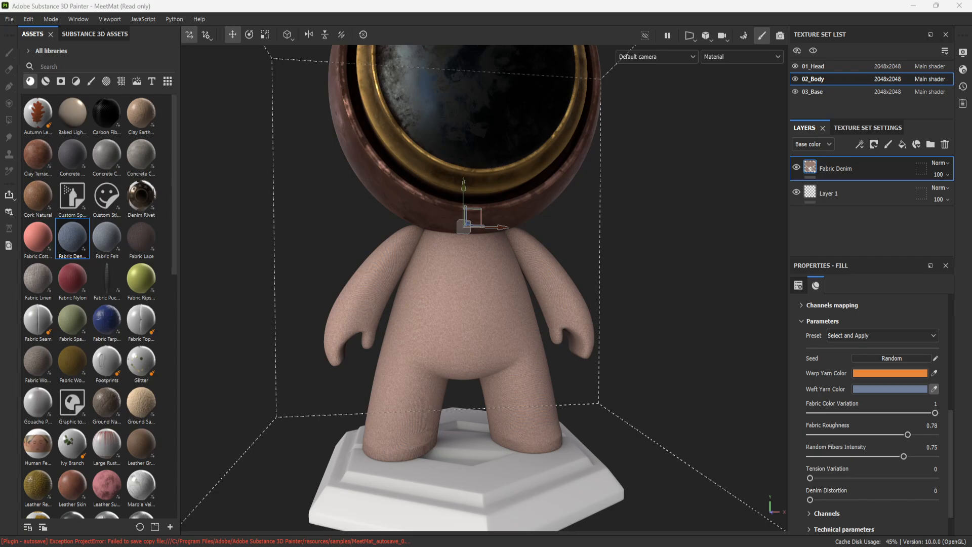
click(887, 374)
alt+right_drag(579, 346, 522, 288)
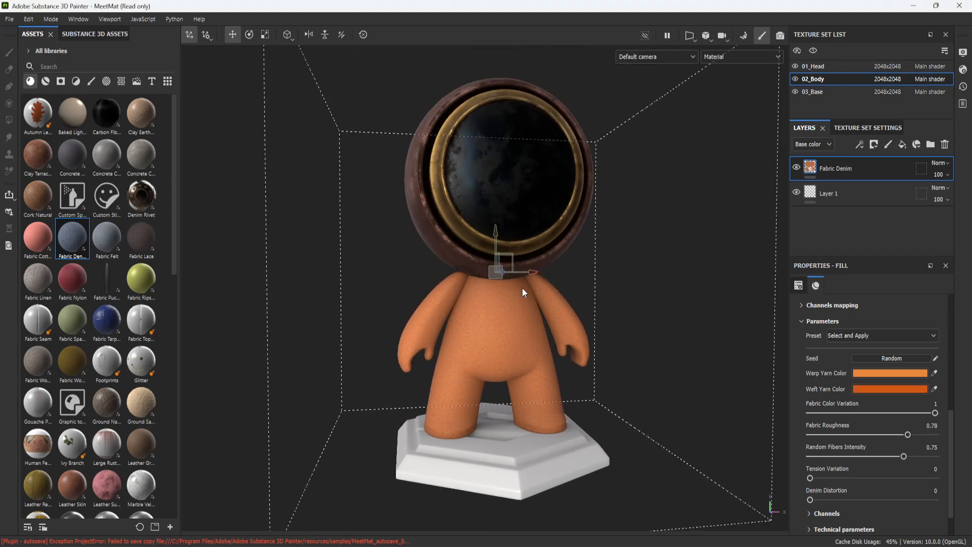
alt+drag(522, 287, 547, 315)
Set the denim's Fabric Roughness to 0.4 and Random Fibers Intensity to 0.56, checking the torso up close
alt+right_drag(549, 331, 650, 400)
alt+middle_drag(319, 286, 436, 274)
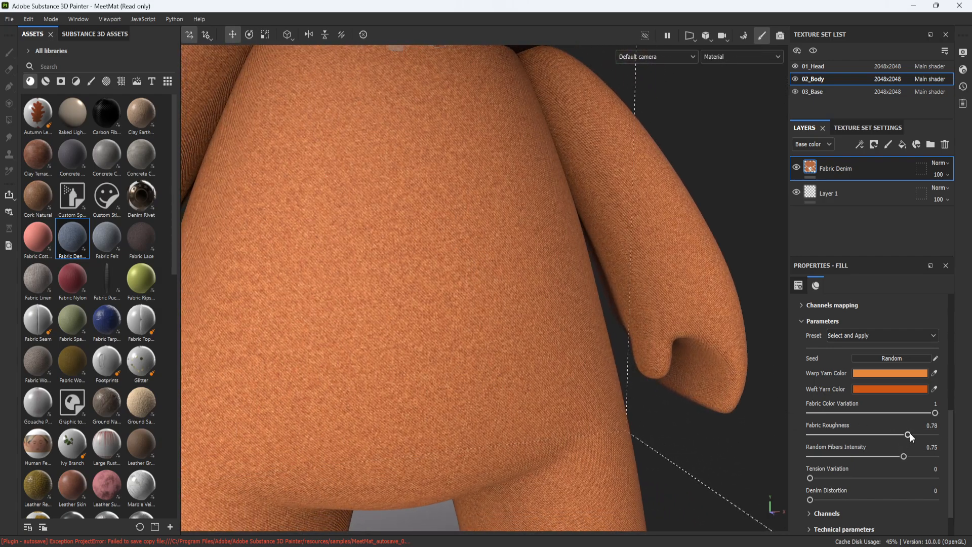
drag(898, 434, 860, 423)
scroll(526, 309, down, 6)
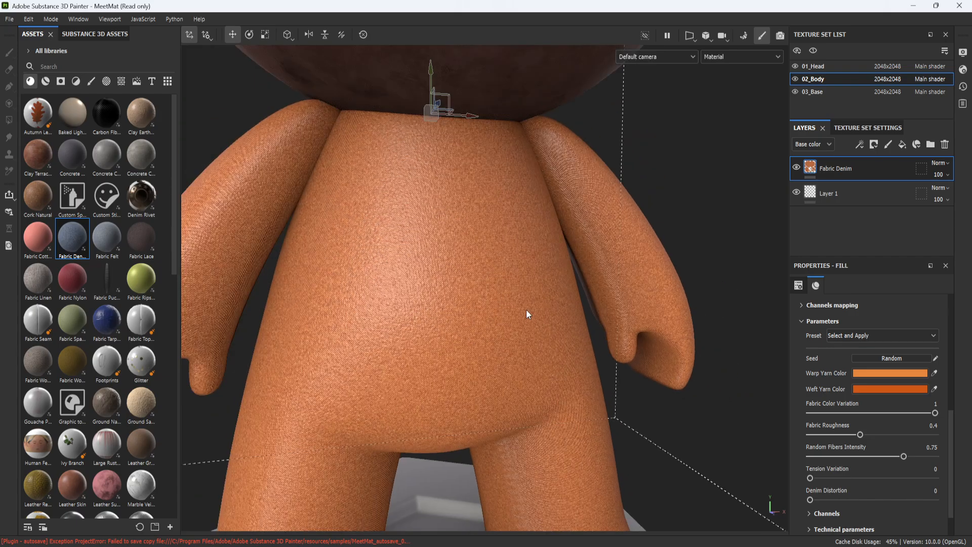
scroll(531, 307, up, 6)
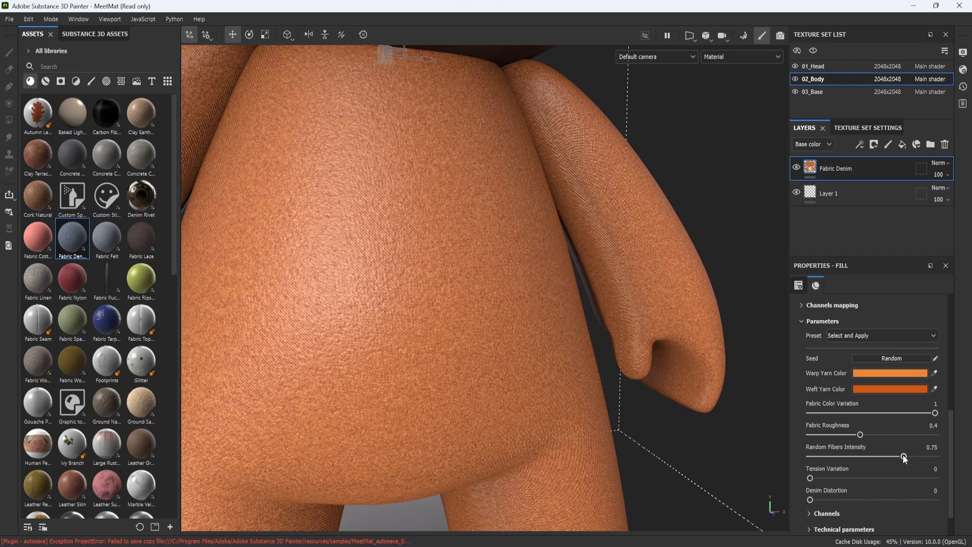
mouse_move(861, 456)
mouse_down()
mouse_move(773, 453)
mouse_move(848, 454)
mouse_up()
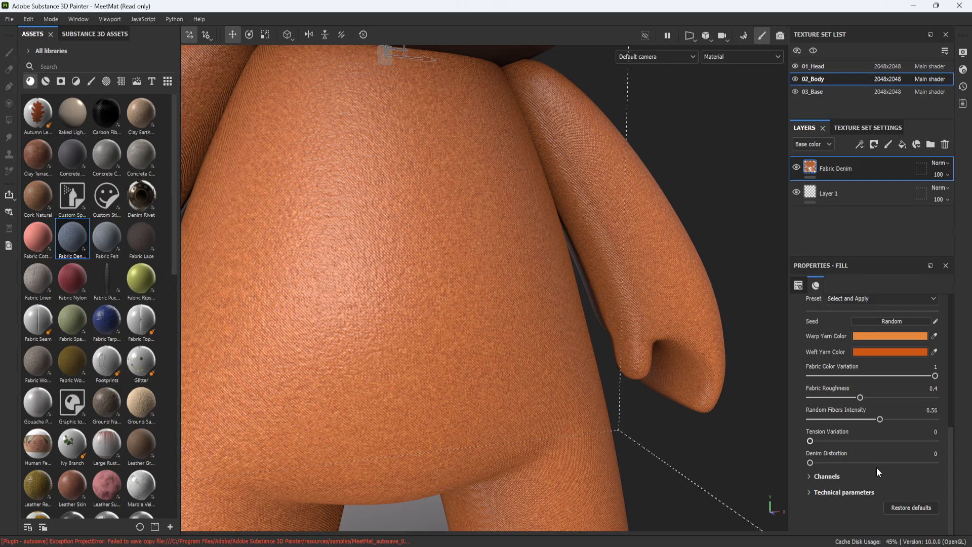
Turn off the height channel of the Fabric Denim layer and inspect the smoother body surface
scroll(872, 467, up, 2)
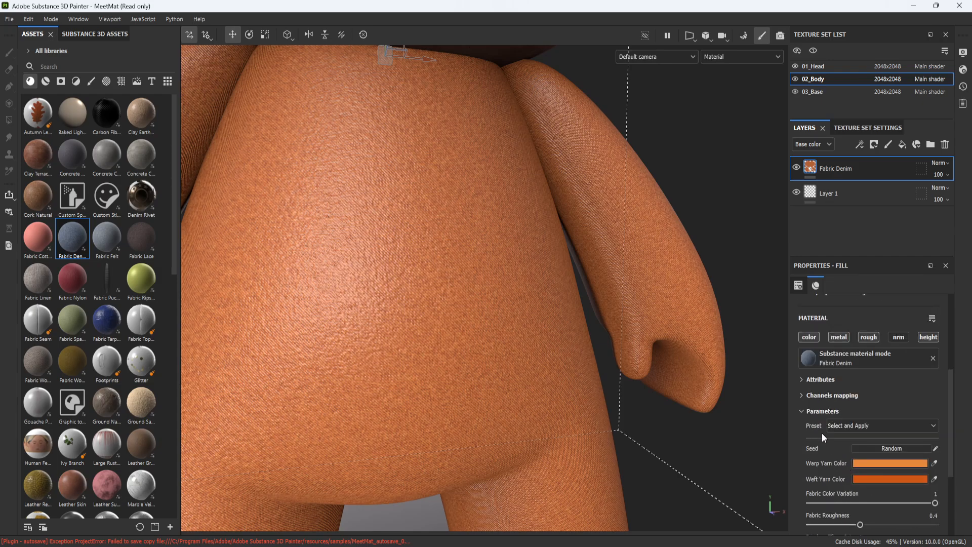
scroll(810, 382, up, 3)
scroll(944, 405, down, 2)
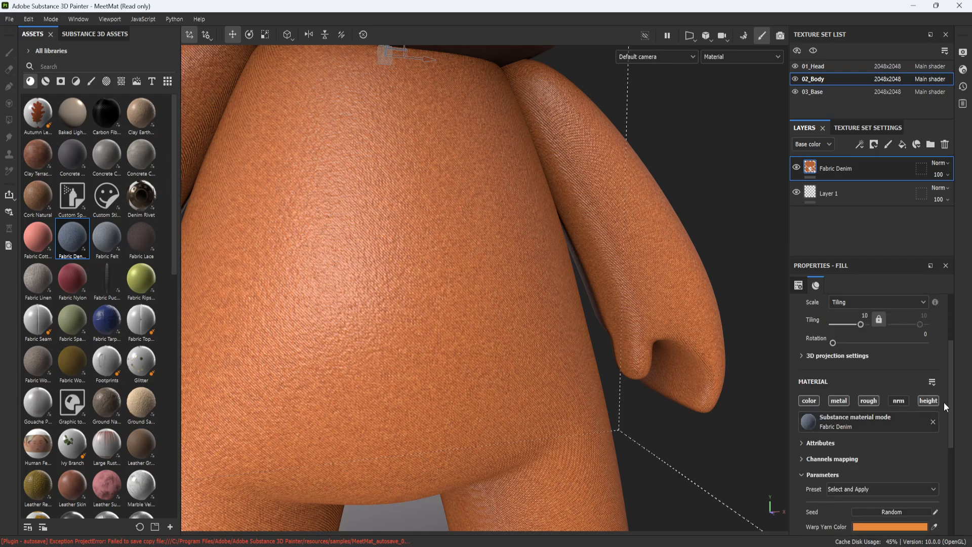
click(932, 399)
scroll(522, 356, down, 5)
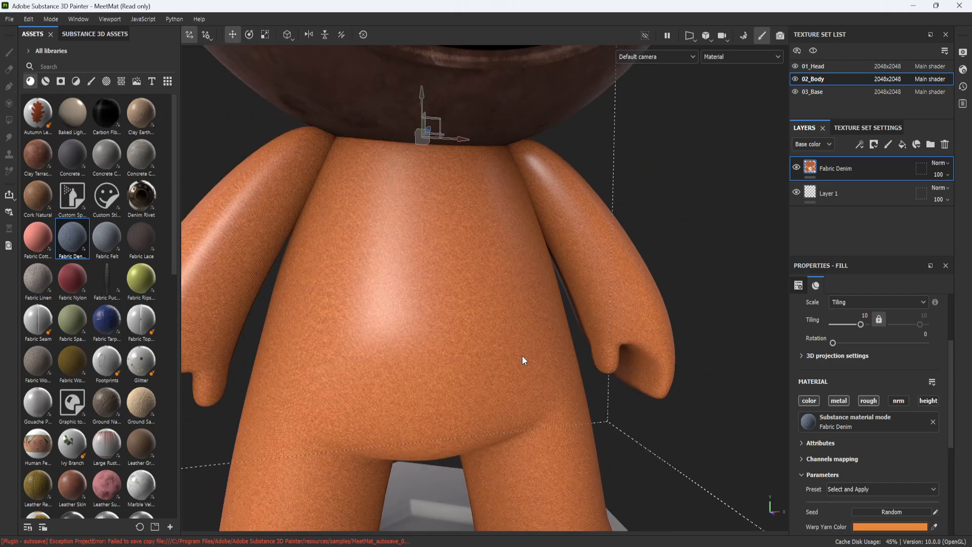
scroll(490, 351, up, 4)
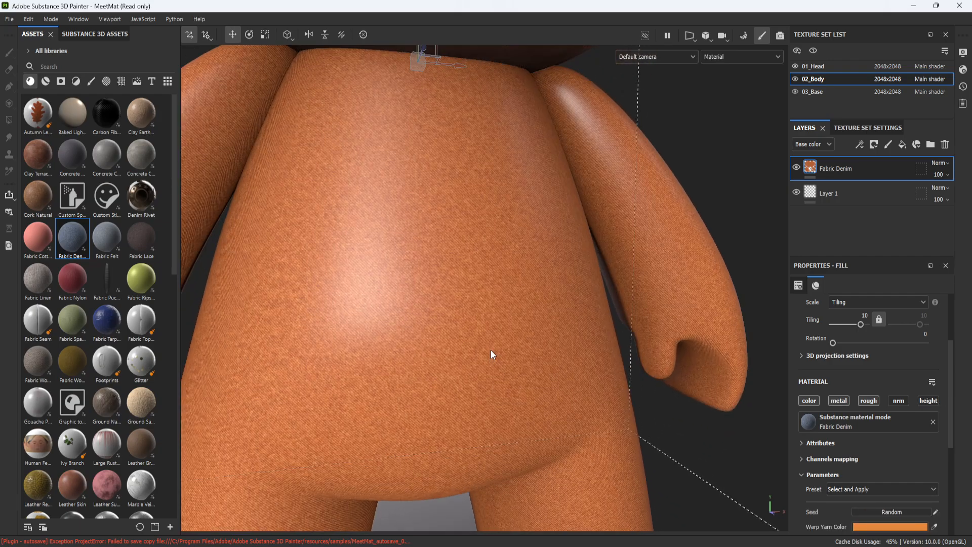
scroll(491, 350, down, 5)
alt+drag(512, 355, 581, 341)
scroll(541, 332, up, 6)
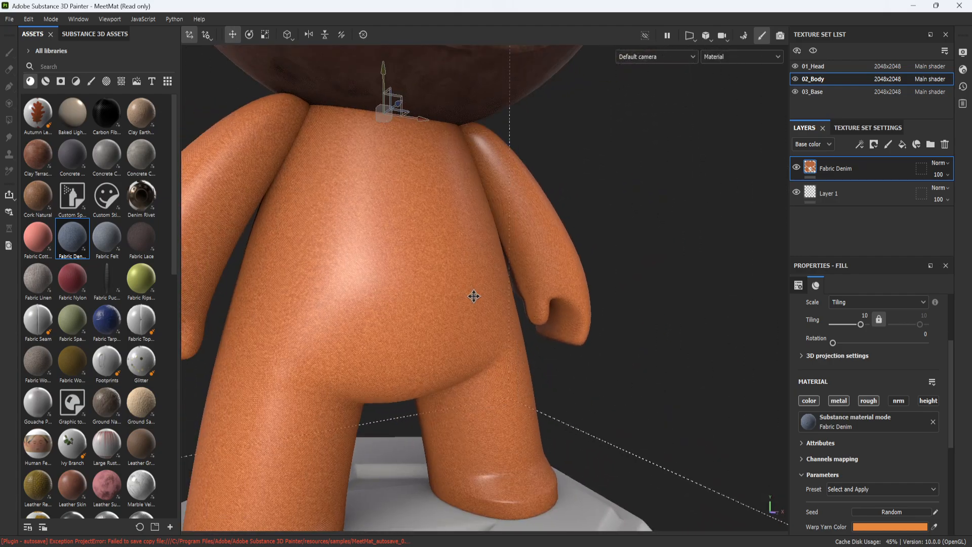
Set the denim's Fabric Roughness to 0.44 and Random Fibers Intensity to 0.03
scroll(818, 446, down, 5)
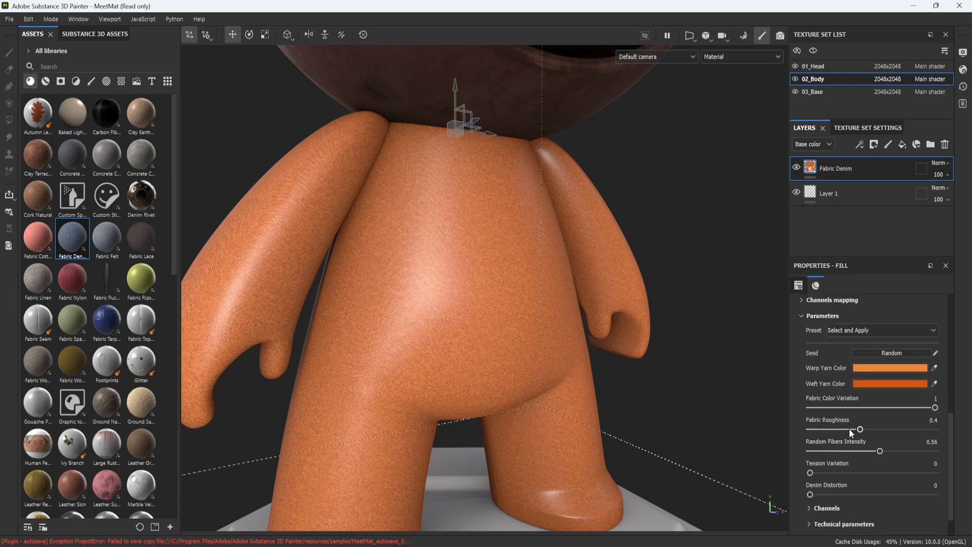
mouse_move(860, 429)
mouse_down()
mouse_move(841, 429)
mouse_move(880, 430)
mouse_move(869, 434)
mouse_up()
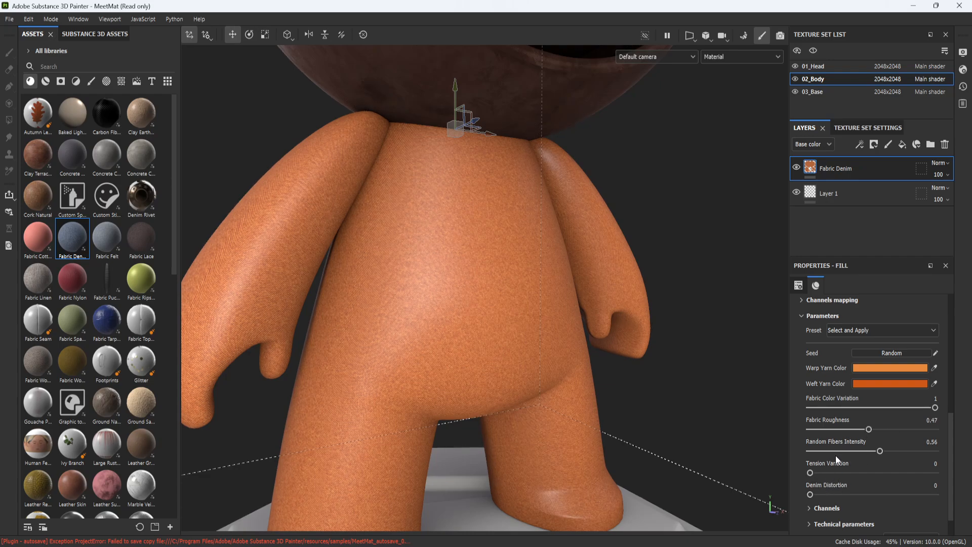
drag(870, 430, 810, 472)
click(812, 453)
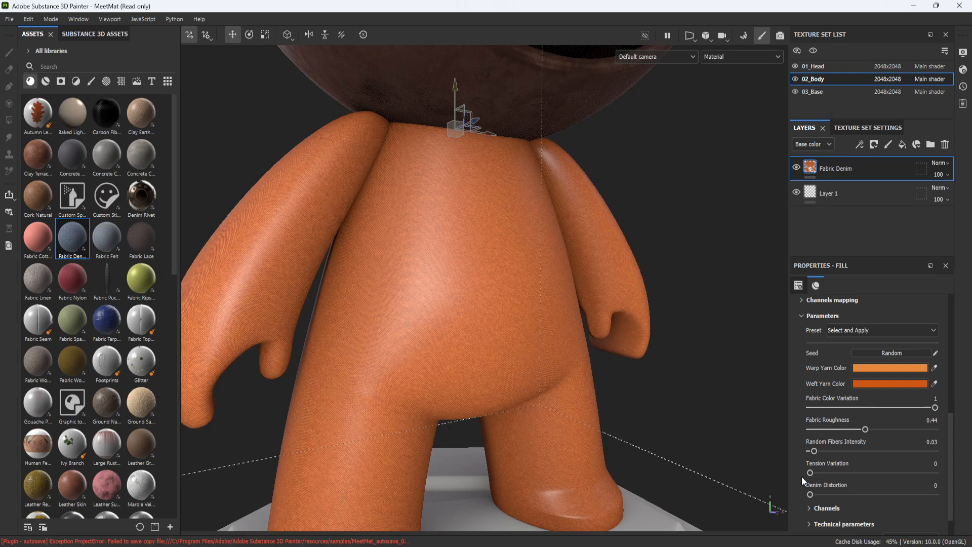
Examine the orange fabric on the body from several angles and distances, including the arms, legs and whole figure
scroll(811, 497, down, 1)
scroll(458, 289, down, 5)
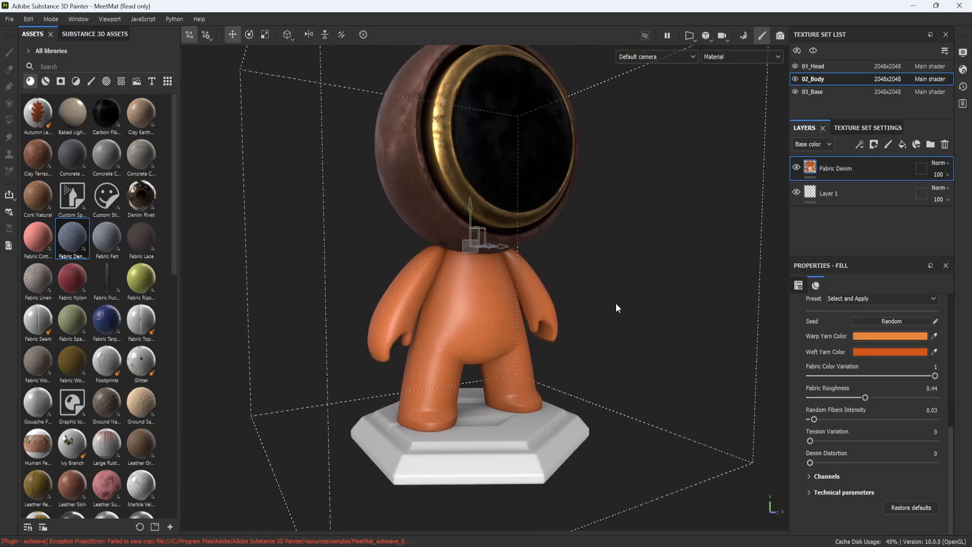
scroll(615, 302, down, 6)
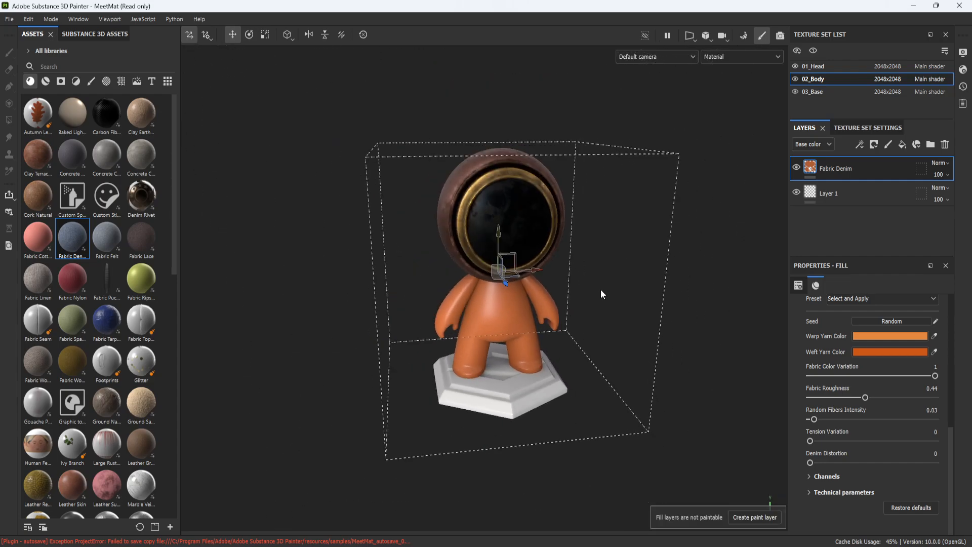
scroll(601, 291, up, 8)
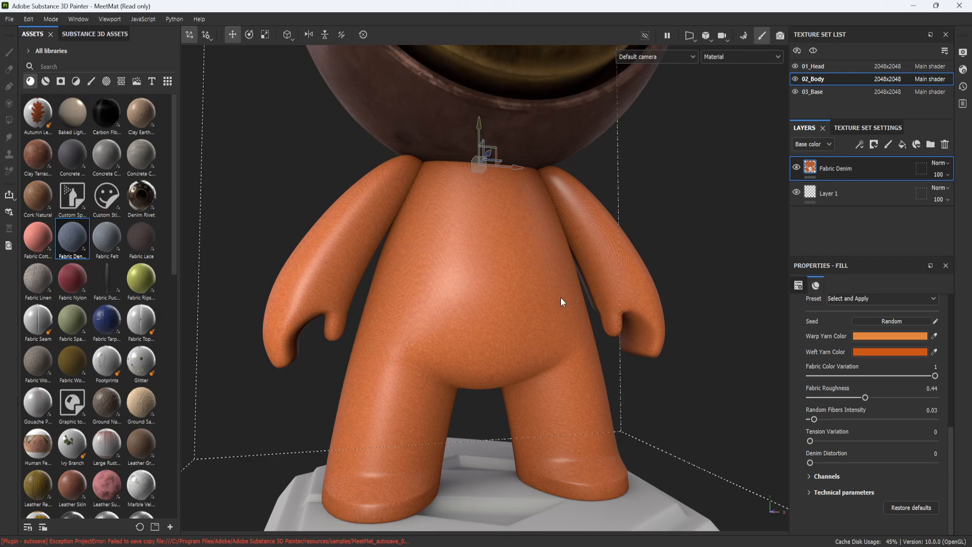
scroll(560, 297, down, 3)
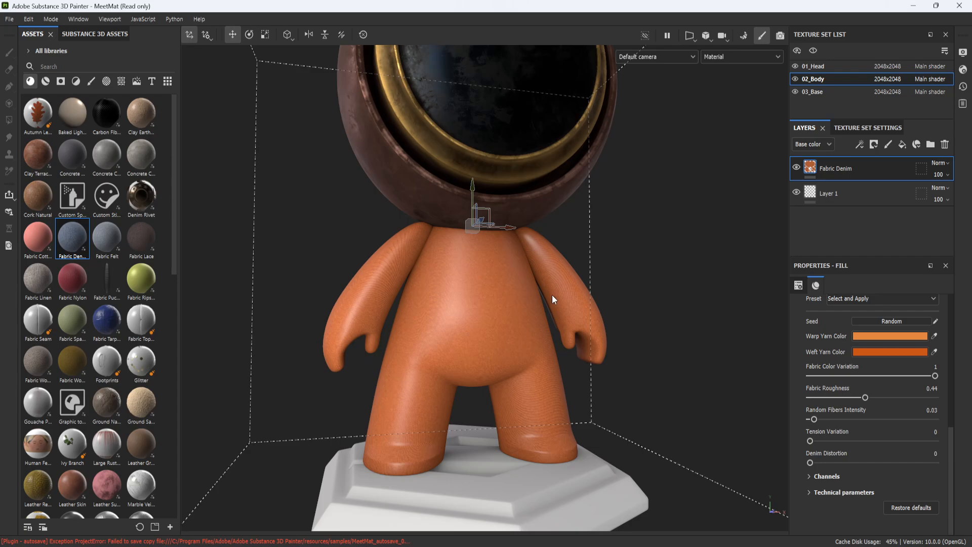
alt+drag(545, 244, 478, 300)
alt+drag(439, 359, 514, 347)
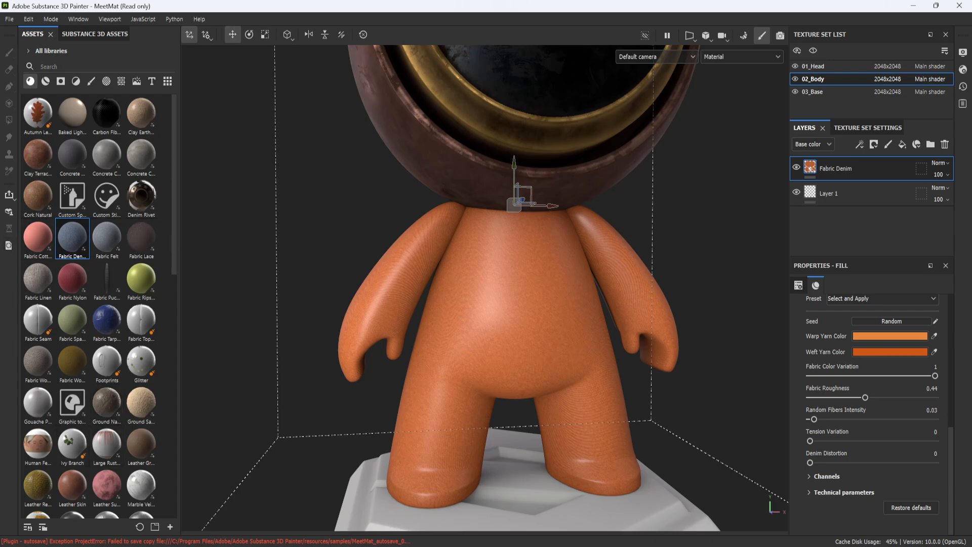
alt+middle_drag(547, 324, 523, 283)
alt+drag(551, 269, 545, 305)
alt+middle_drag(544, 305, 547, 266)
alt+right_drag(548, 266, 556, 292)
alt+middle_drag(557, 296, 553, 258)
alt+right_drag(553, 258, 558, 273)
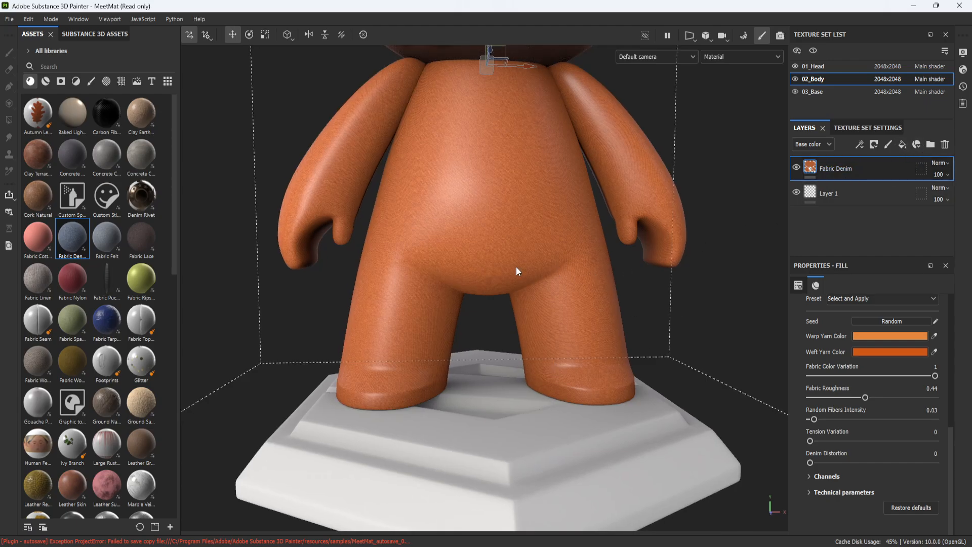
alt+middle_drag(516, 267, 509, 335)
scroll(488, 387, down, 6)
scroll(516, 334, up, 4)
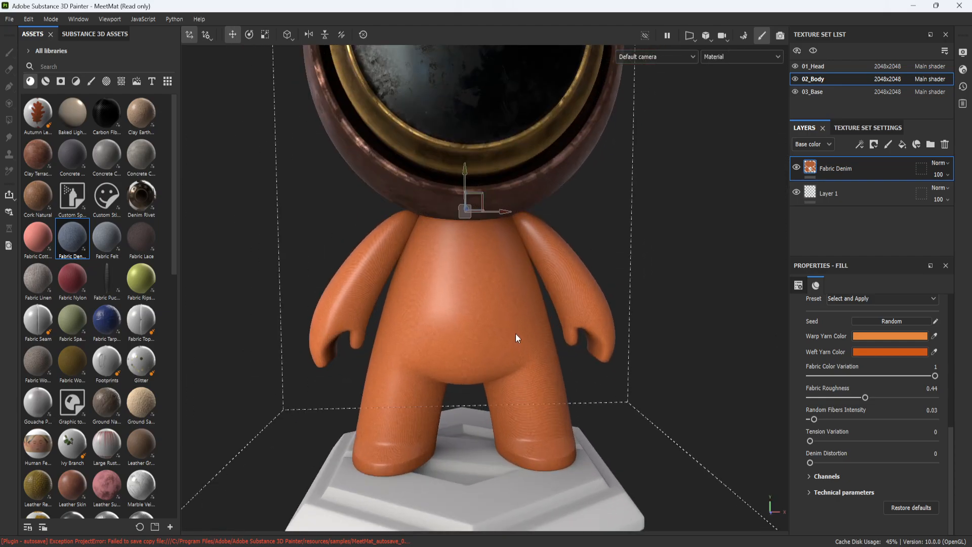
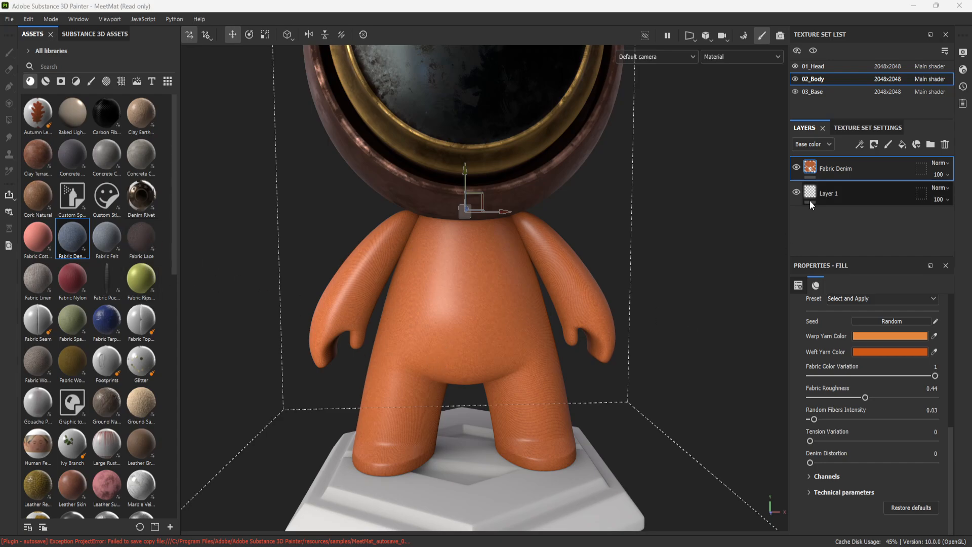
Add a fill layer above the Fabric Denim layer of the body and name it Raised
alt+middle_drag(757, 261, 702, 284)
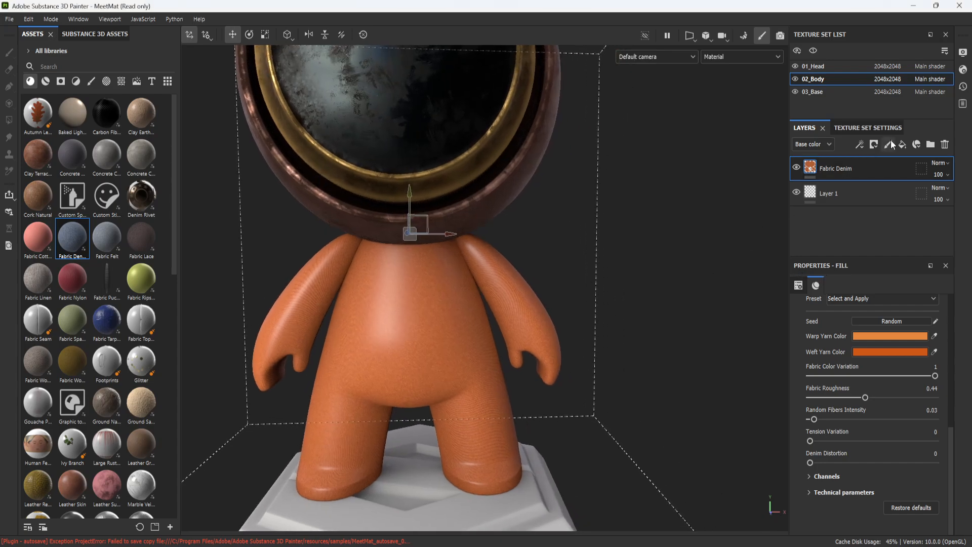
click(902, 145)
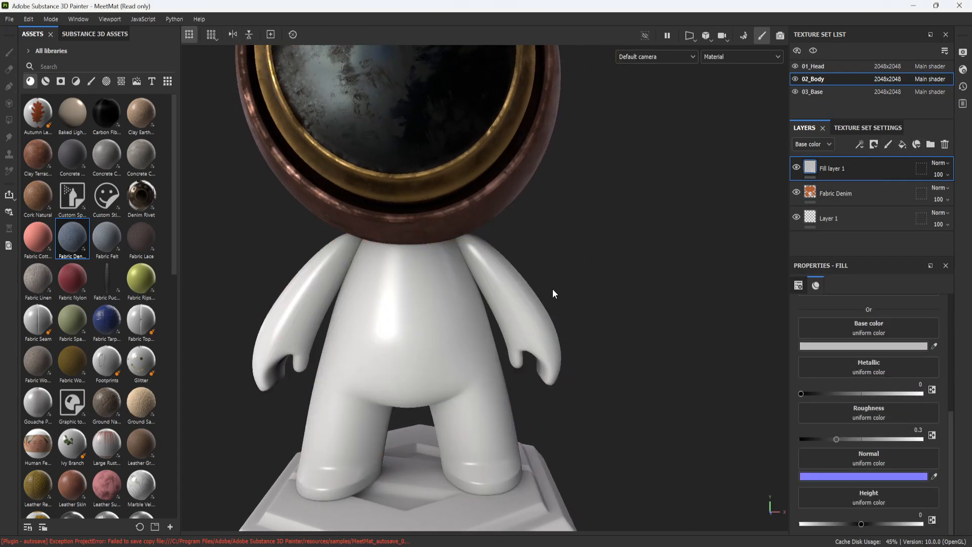
alt+middle_drag(556, 292, 496, 287)
alt+drag(496, 284, 567, 303)
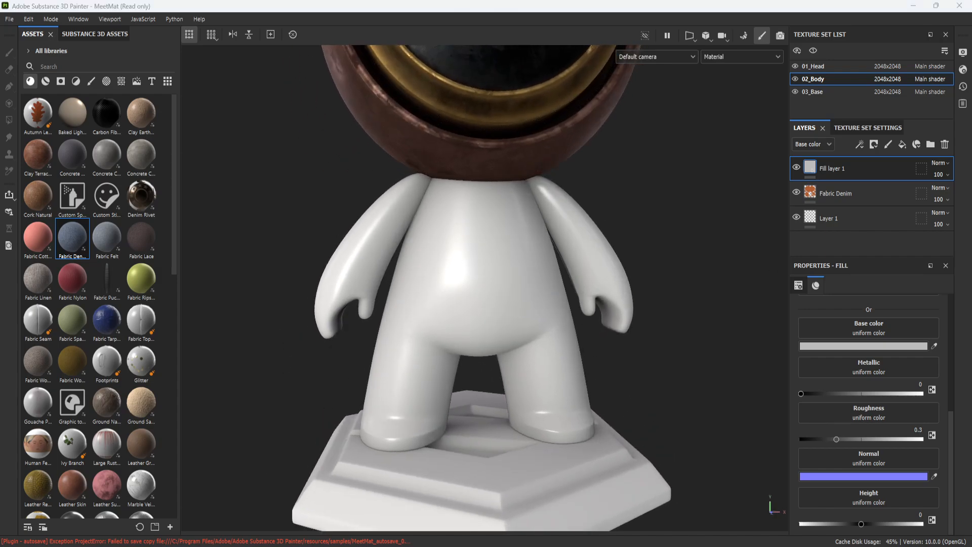
scroll(470, 336, up, 2)
alt+drag(470, 336, 512, 303)
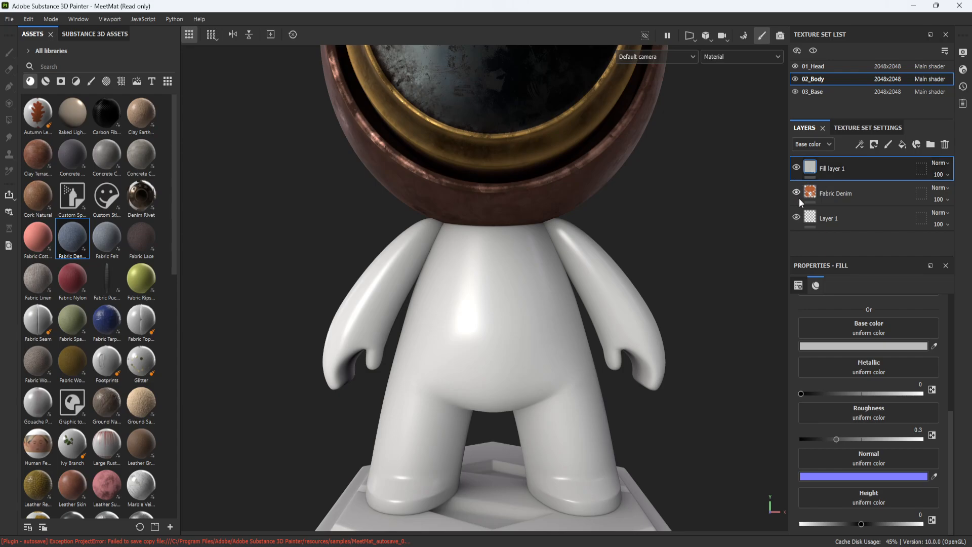
double_click(835, 169)
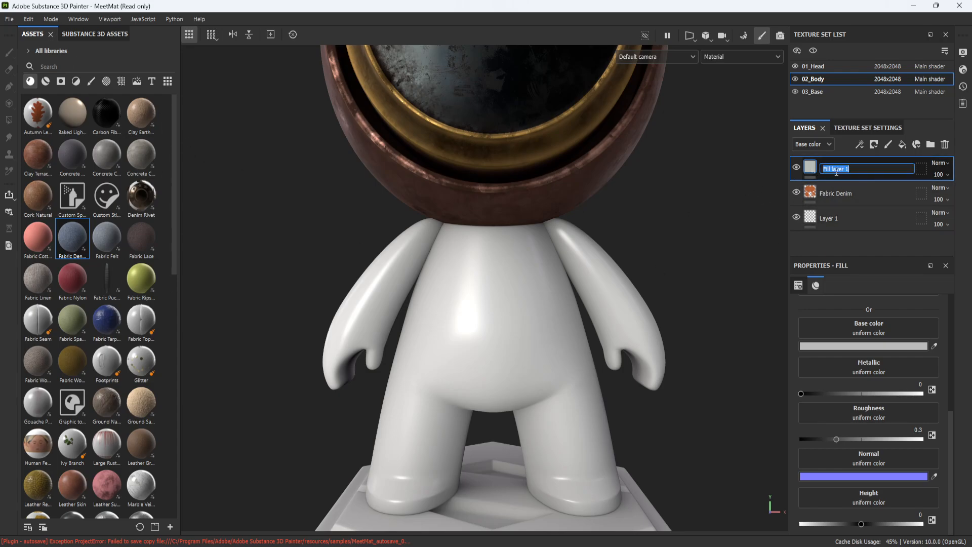
text(S)
text(r)
text(Raised)
key(Return)
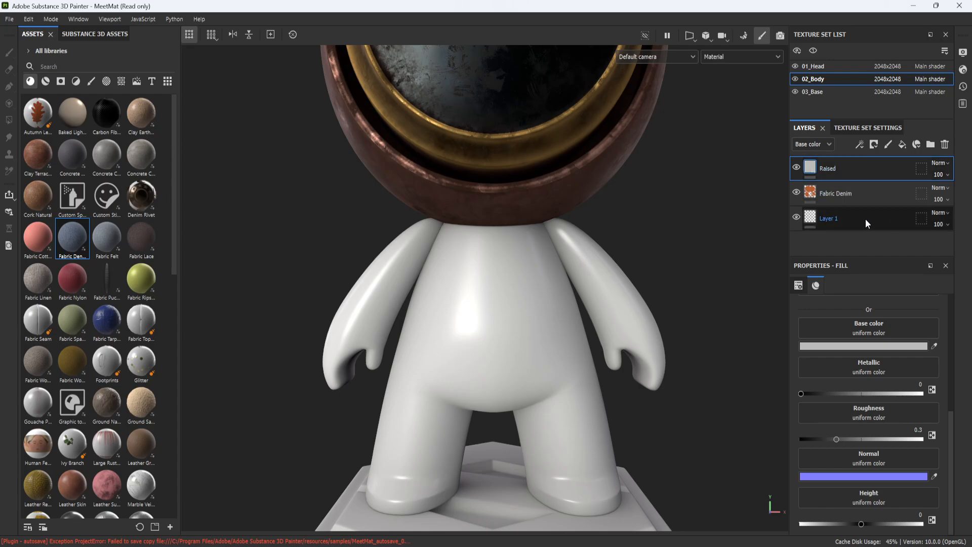
Rename the Fabric Denim layer as Base
double_click(843, 194)
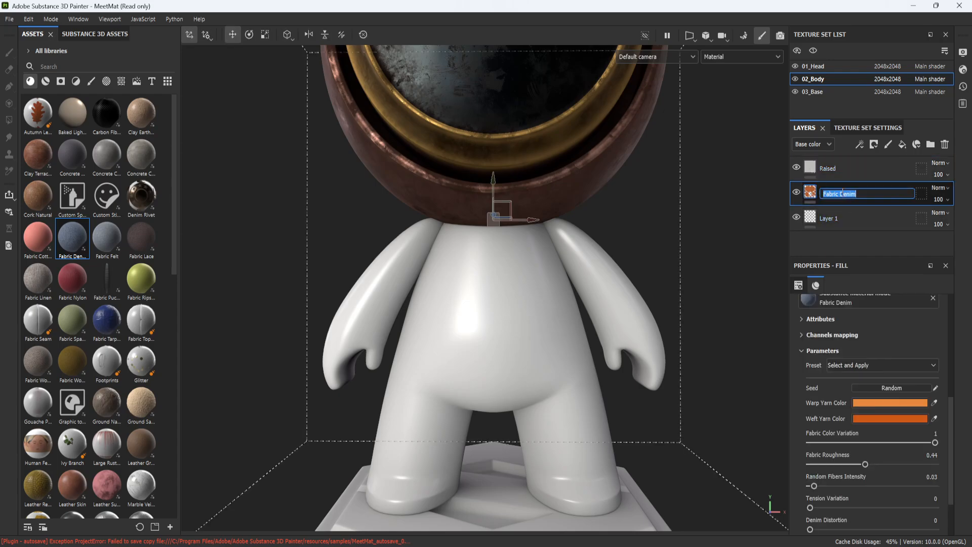
text(Base)
key(Return)
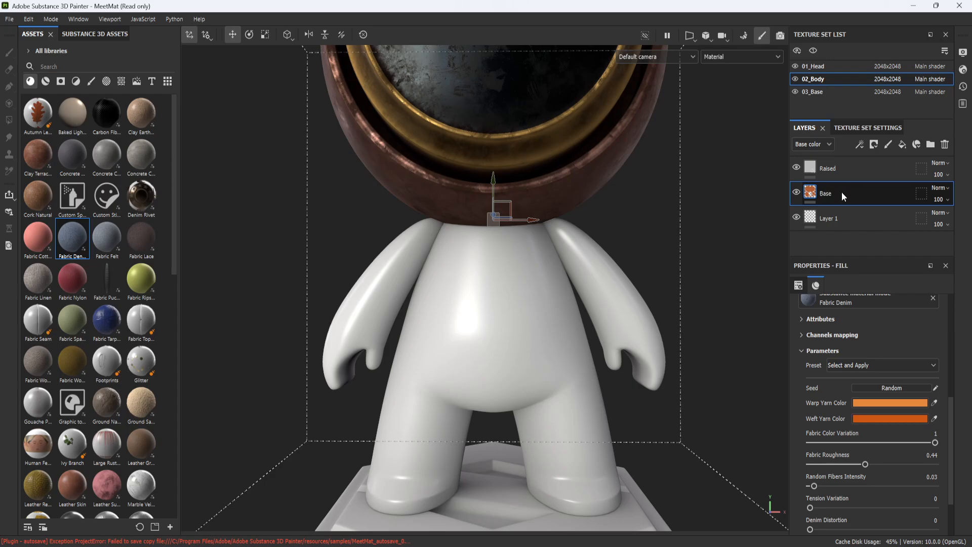
Turn off the normal, height and metallic channels of the Raised fill layer
click(901, 173)
scroll(881, 346, up, 2)
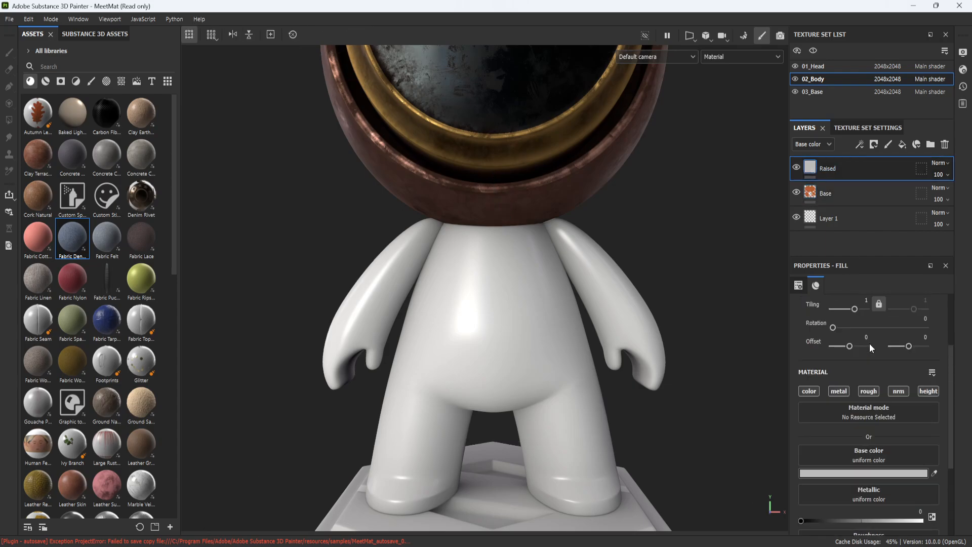
click(907, 390)
click(924, 391)
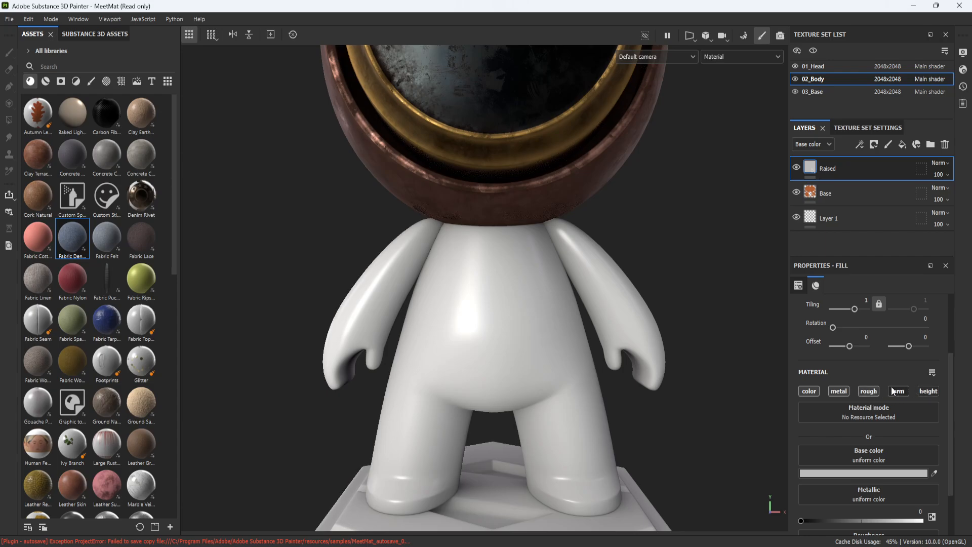
click(839, 391)
scroll(862, 407, down, 2)
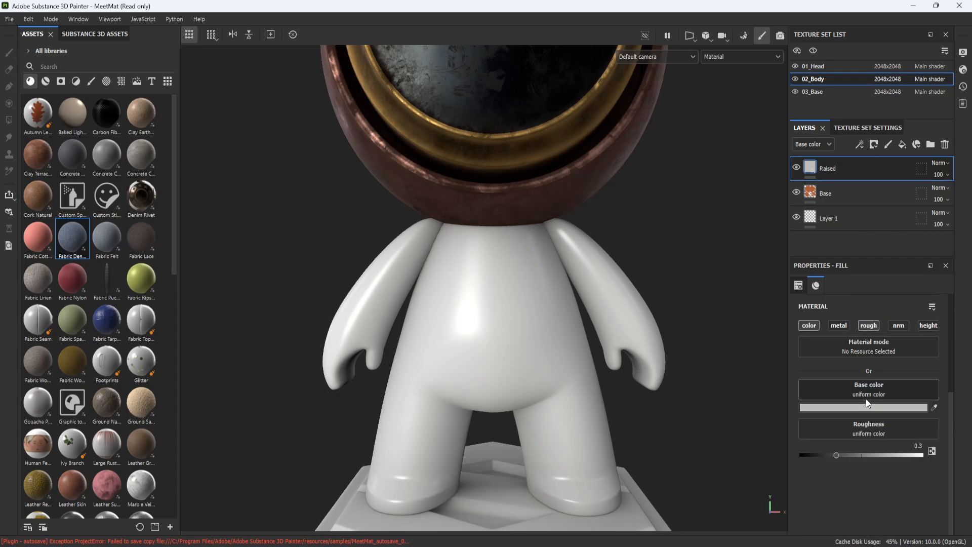
Set the Raised layer's base color to orange by sampling it from the Base layer's thumbnail
click(926, 408)
click(934, 408)
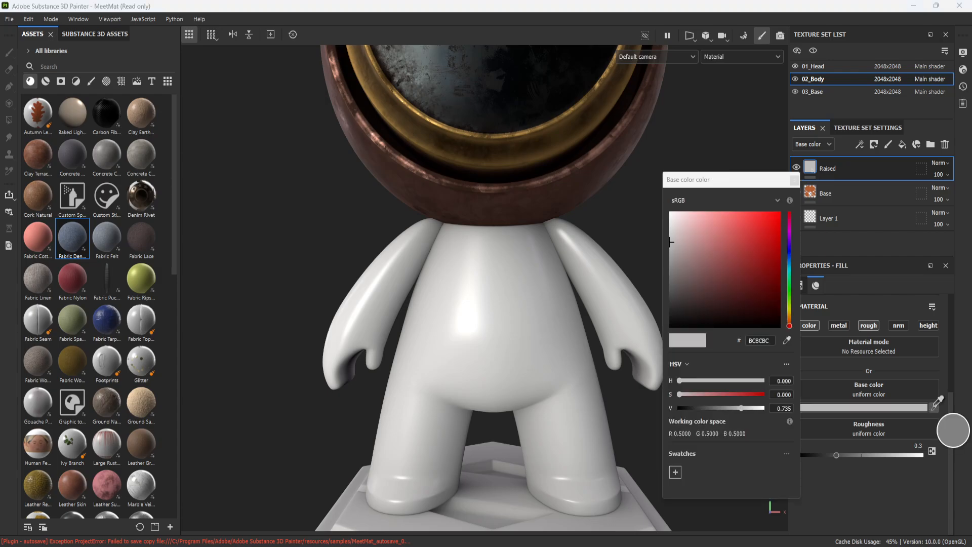
click(934, 409)
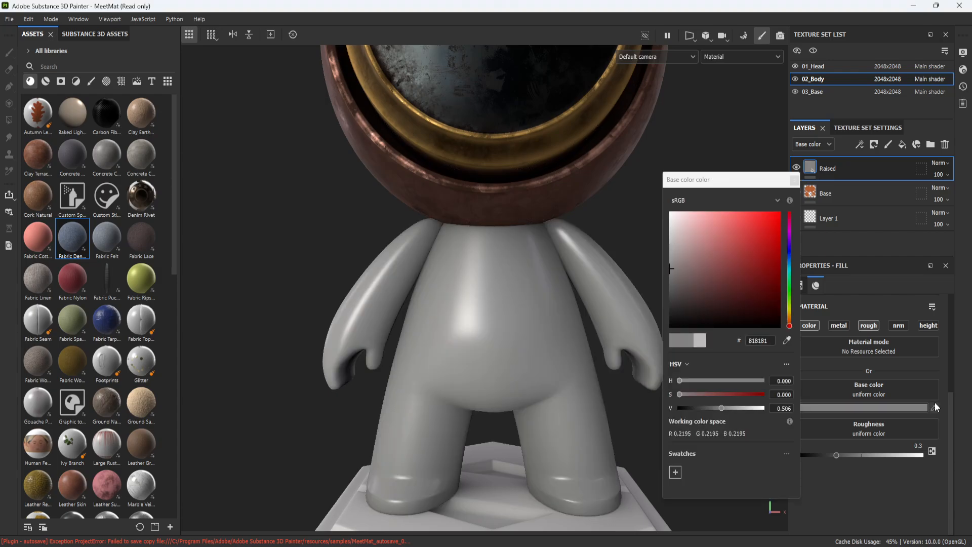
click(792, 181)
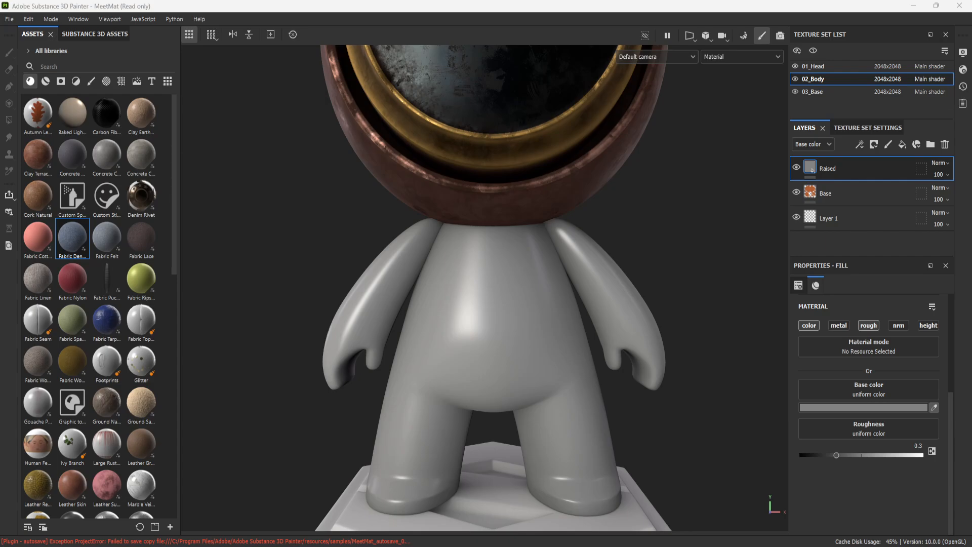
click(809, 192)
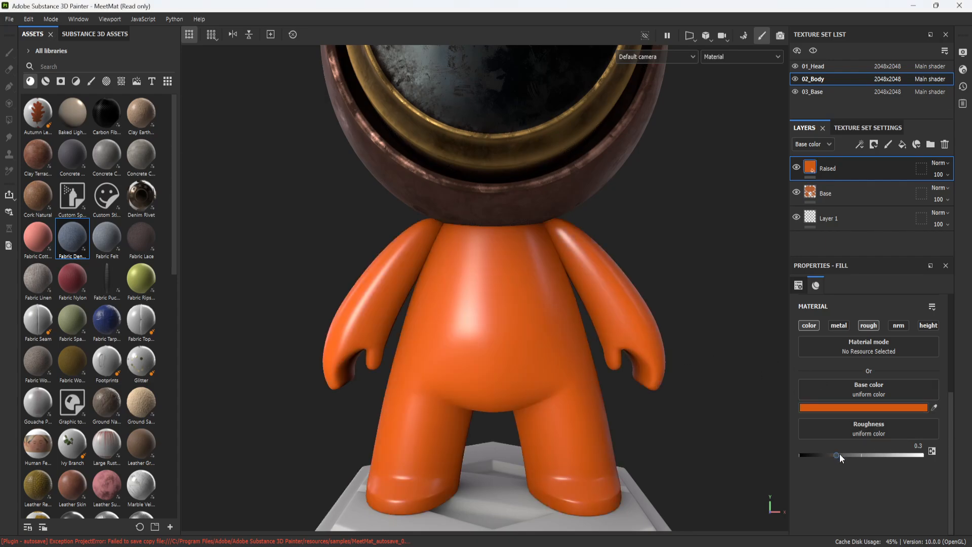
Set the Raised layer's roughness to 0.849, enable its height channel and set the height to 0.5347
drag(836, 454, 904, 453)
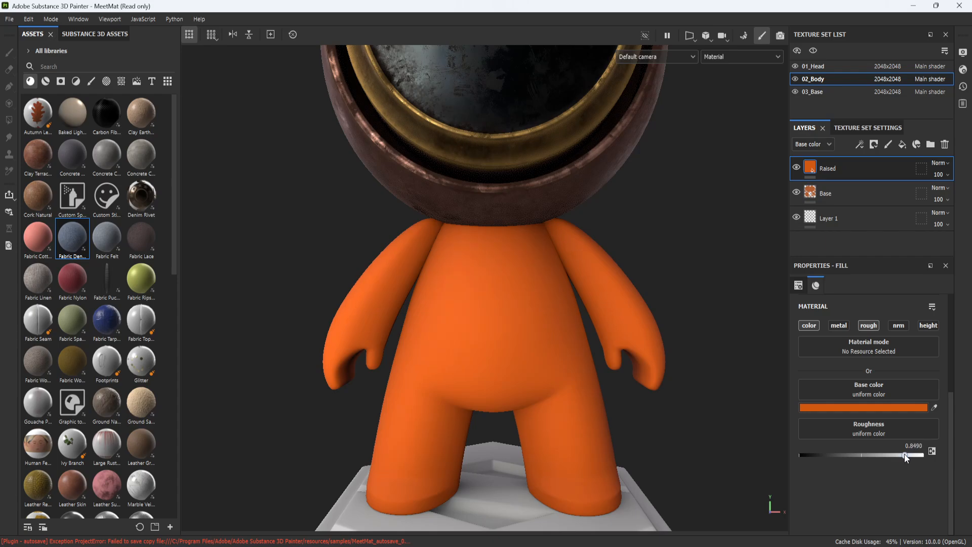
click(924, 326)
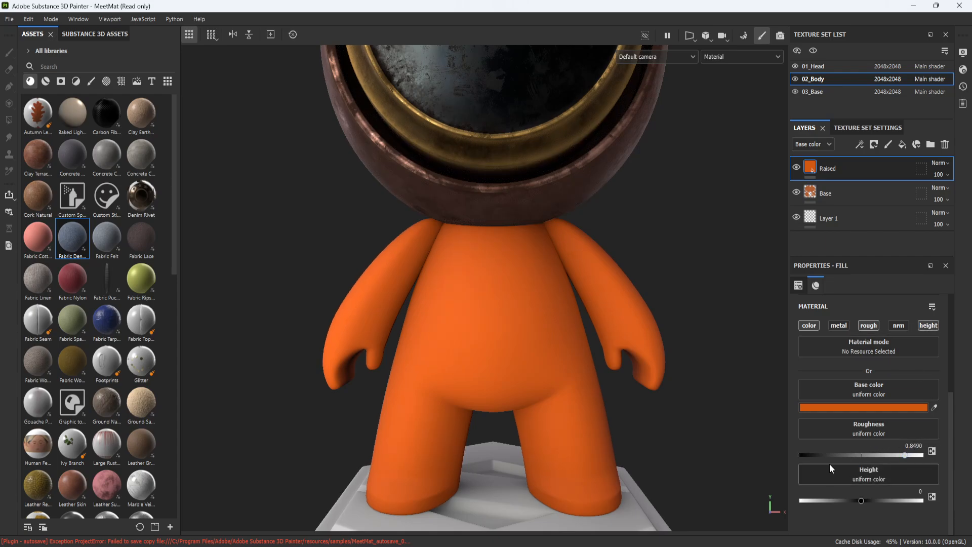
drag(861, 501, 894, 500)
Add a black mask to the Raised layer and place a paint effect on the mask
right_click(874, 166)
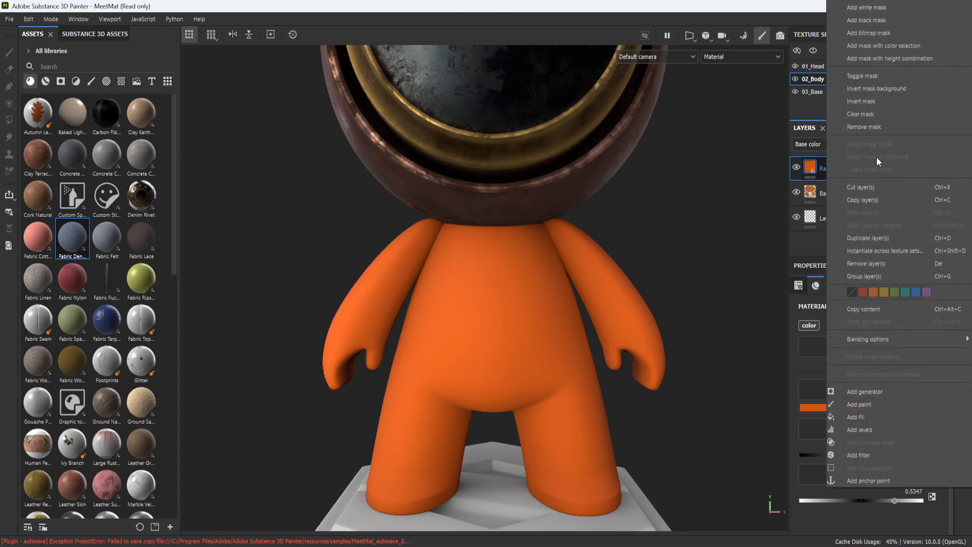
click(889, 21)
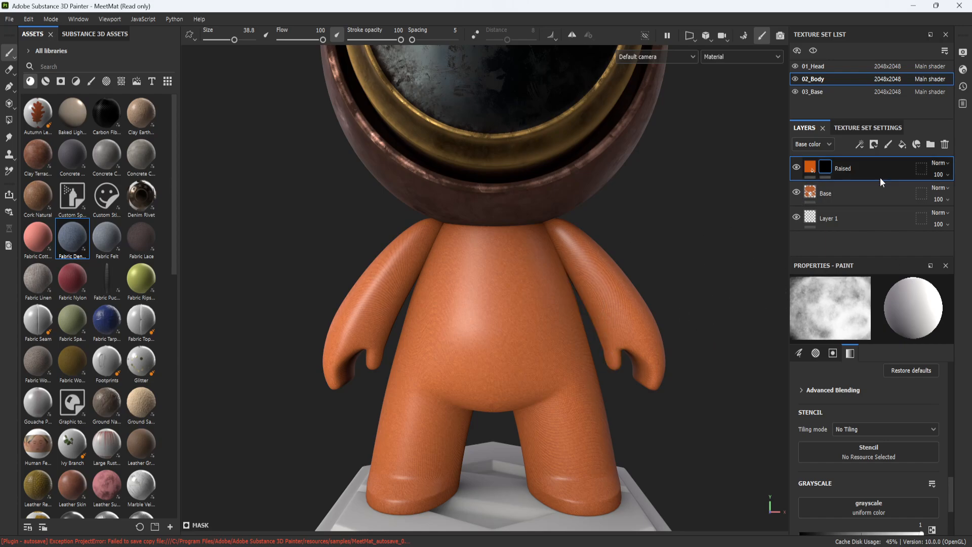
click(855, 195)
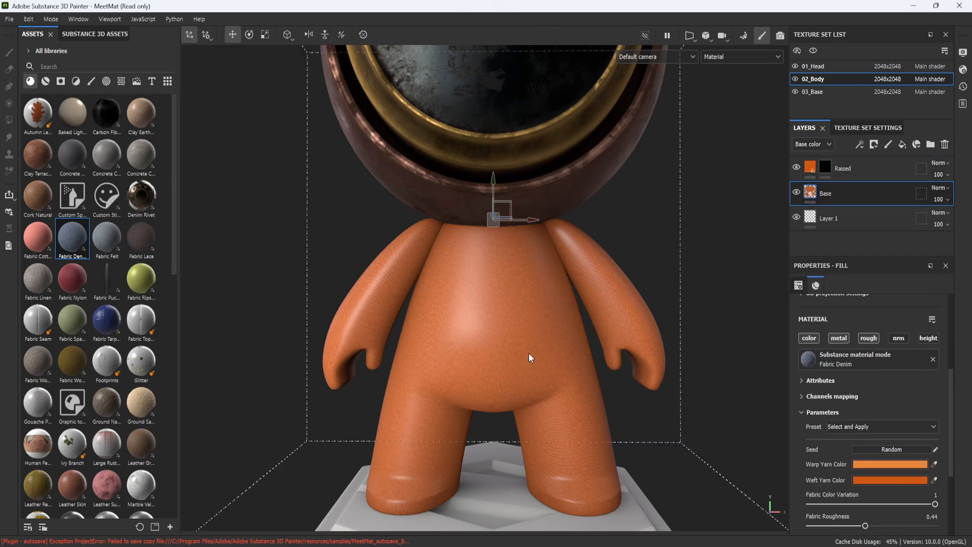
scroll(553, 337, up, 5)
click(885, 167)
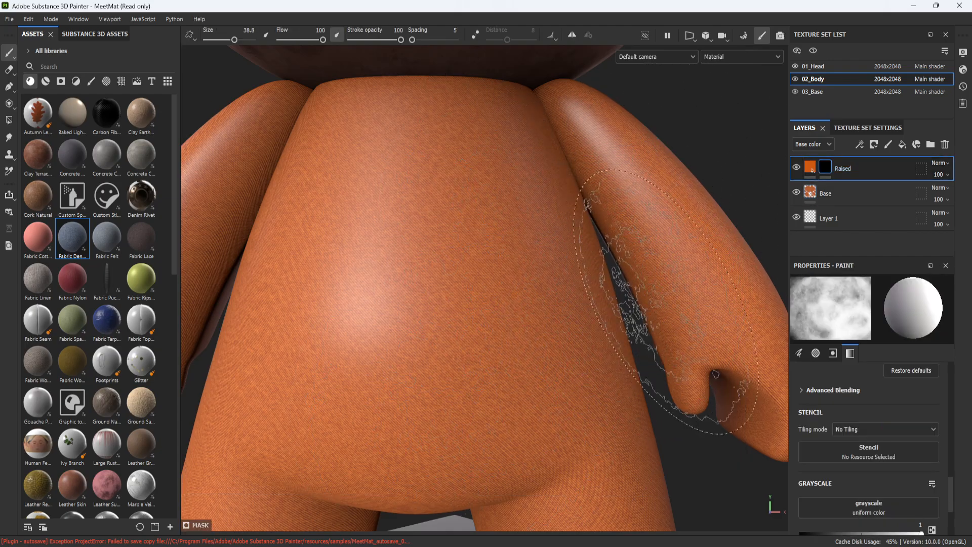
scroll(640, 344, down, 5)
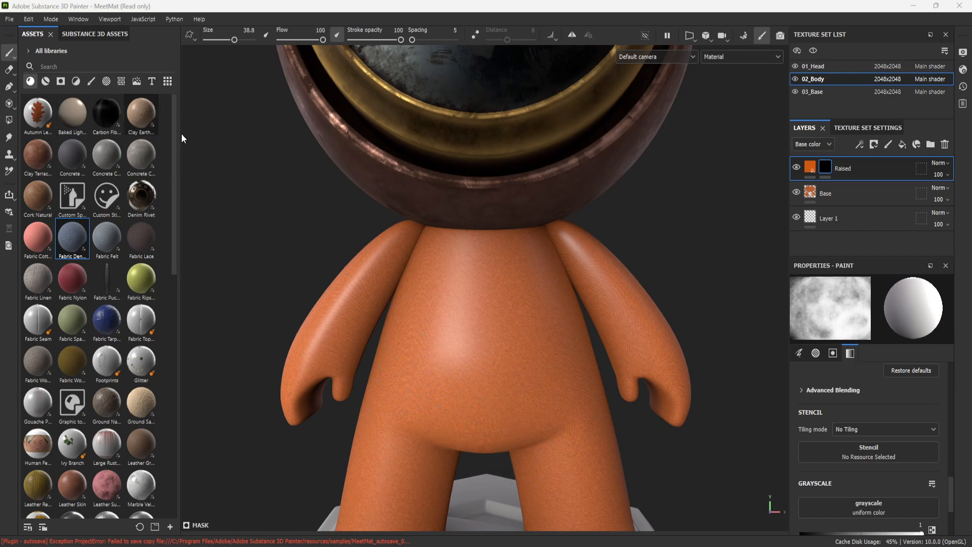
right_click(829, 167)
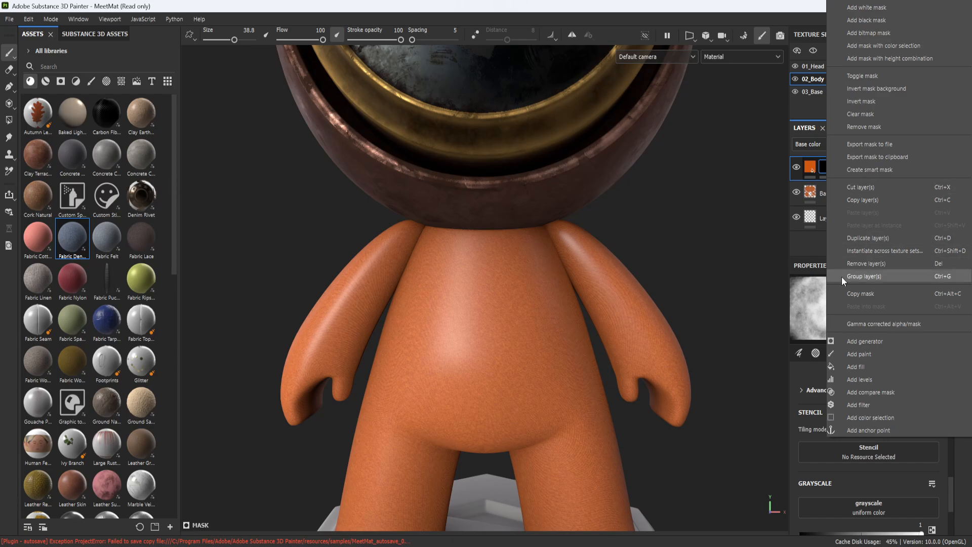
click(881, 354)
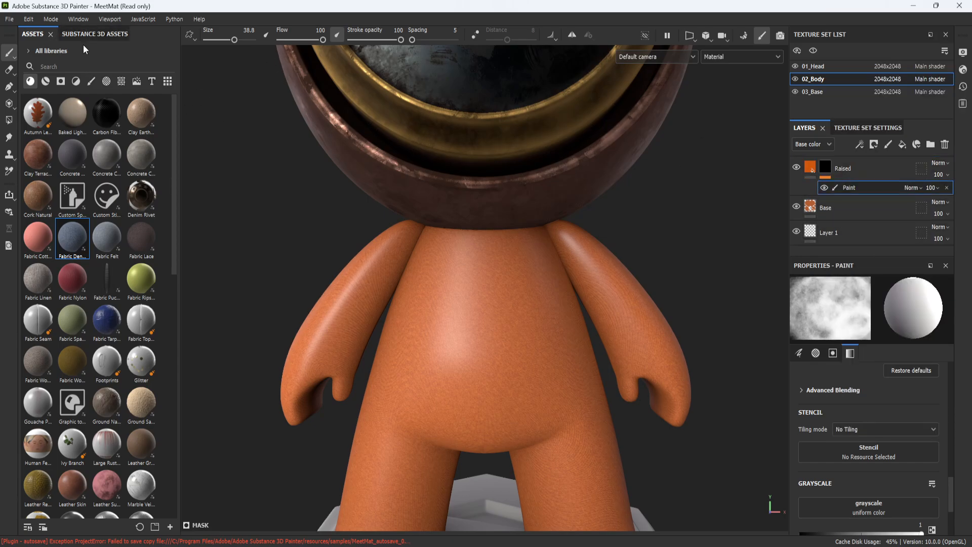
Try the Basic Hard brush on the Raised mask with a freehand stroke across the torso and undo it
click(91, 81)
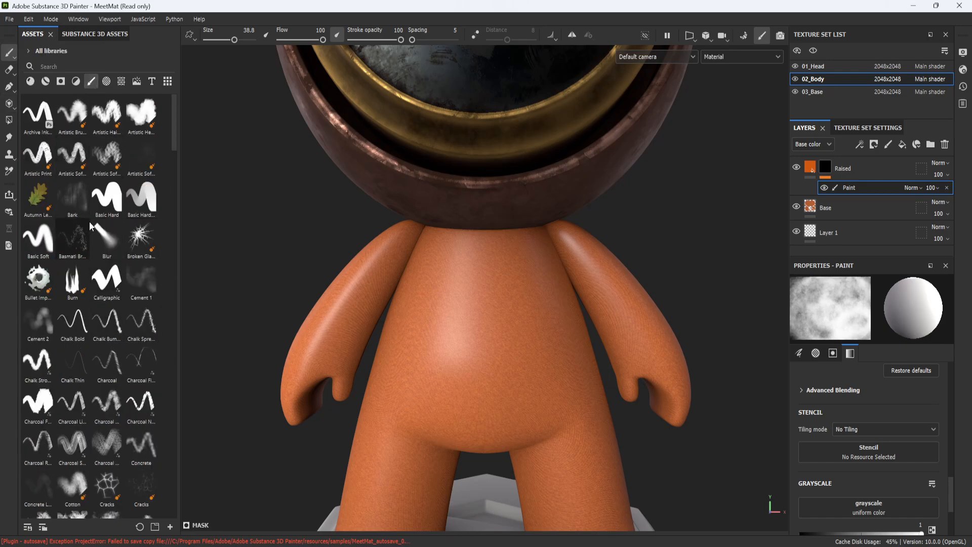
click(106, 197)
mouse_move(429, 295)
mouse_down()
mouse_move(484, 288)
mouse_move(484, 324)
mouse_move(455, 341)
mouse_up()
scroll(507, 355, up, 5)
alt+middle_drag(454, 308, 488, 325)
alt+drag(488, 326, 476, 268)
scroll(579, 305, down, 5)
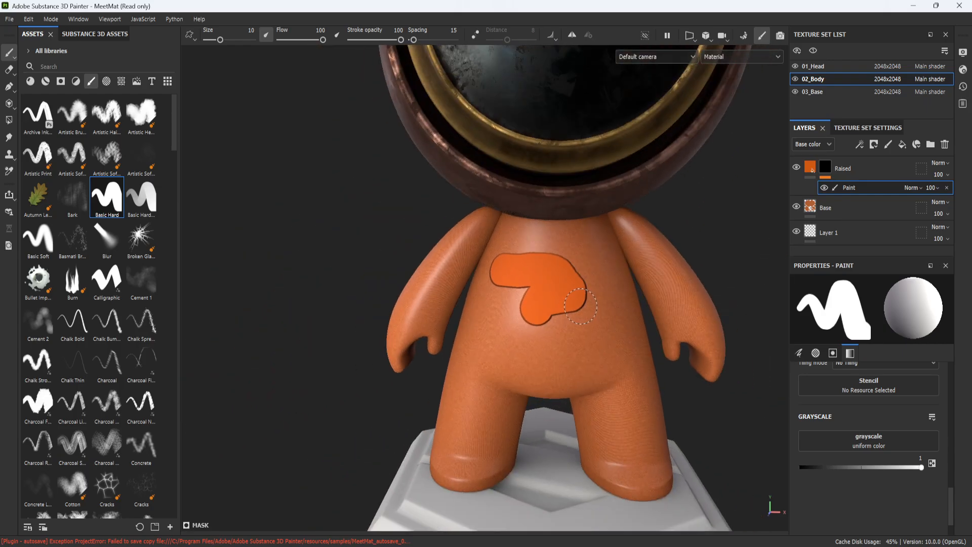
key(ctrl+z)
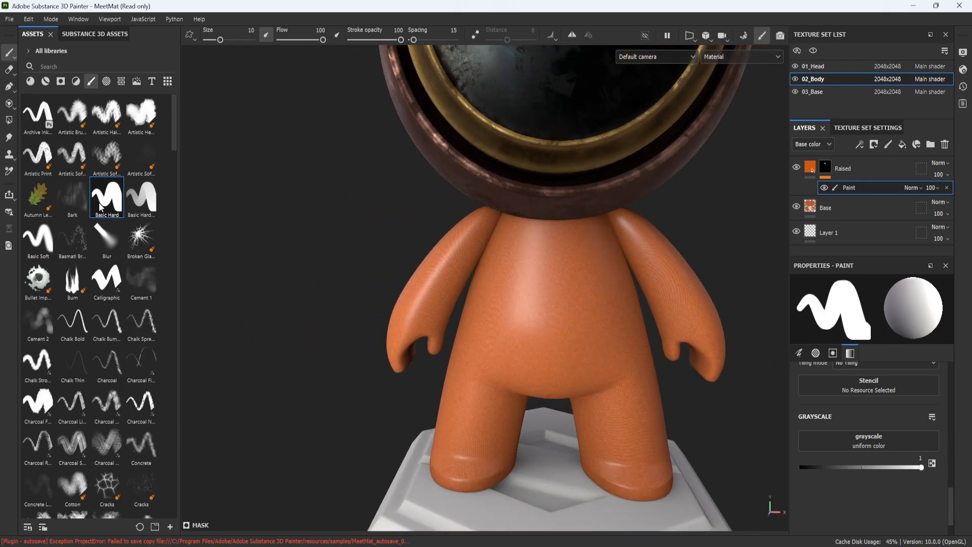
Try the Stitches Straight and Stitches Cross Seam brushes with curved strokes on the torso, undoing each one
scroll(96, 315, down, 20)
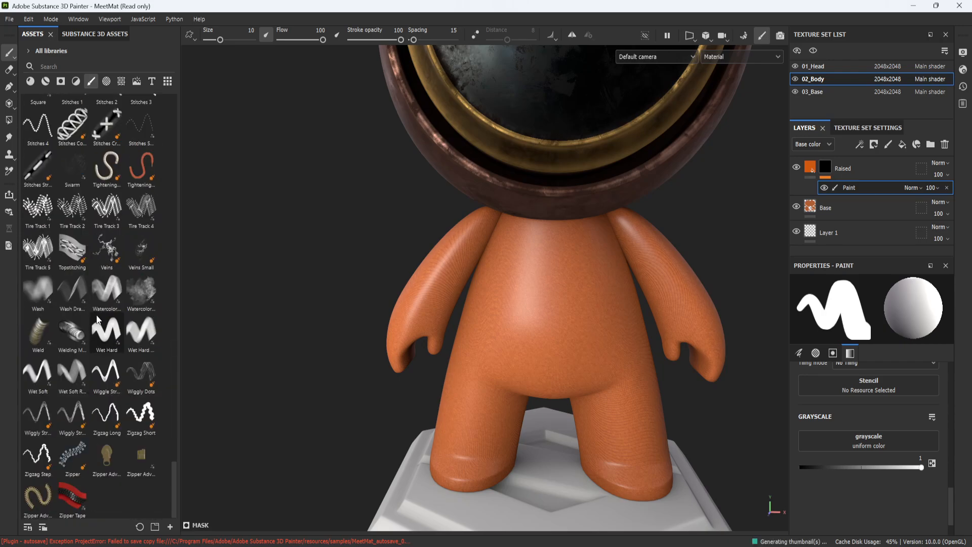
click(32, 171)
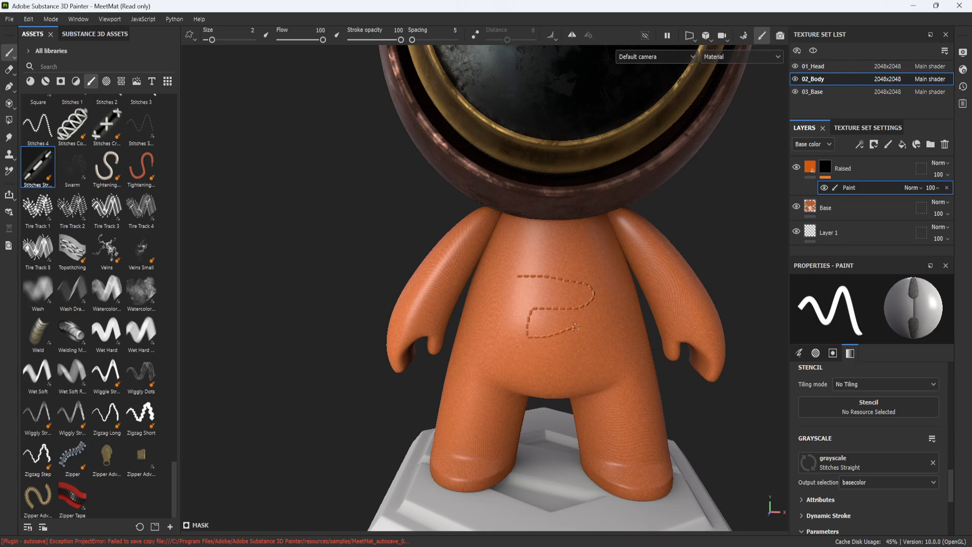
scroll(576, 327, up, 4)
key(ctrl+z)
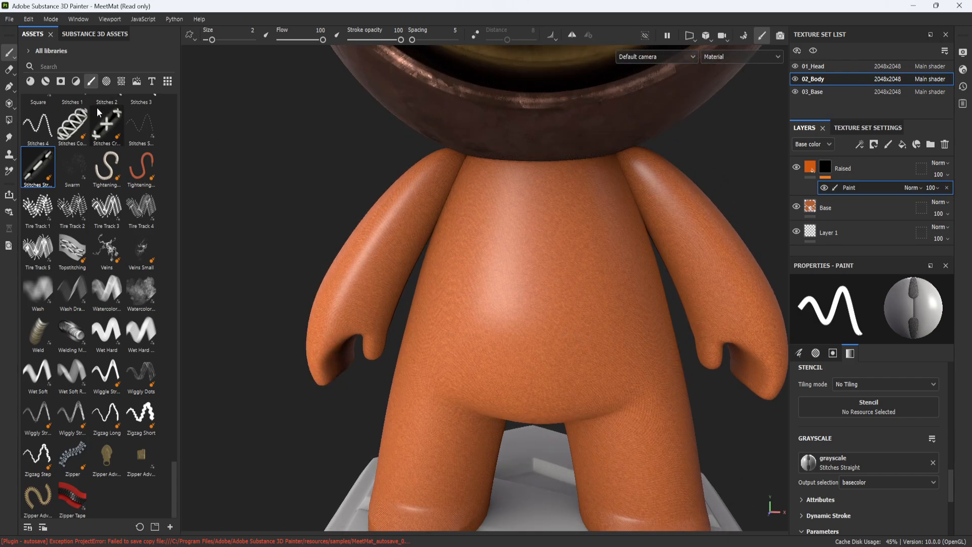
click(98, 112)
mouse_move(489, 243)
mouse_down()
mouse_move(507, 243)
mouse_move(499, 299)
mouse_move(607, 342)
mouse_up()
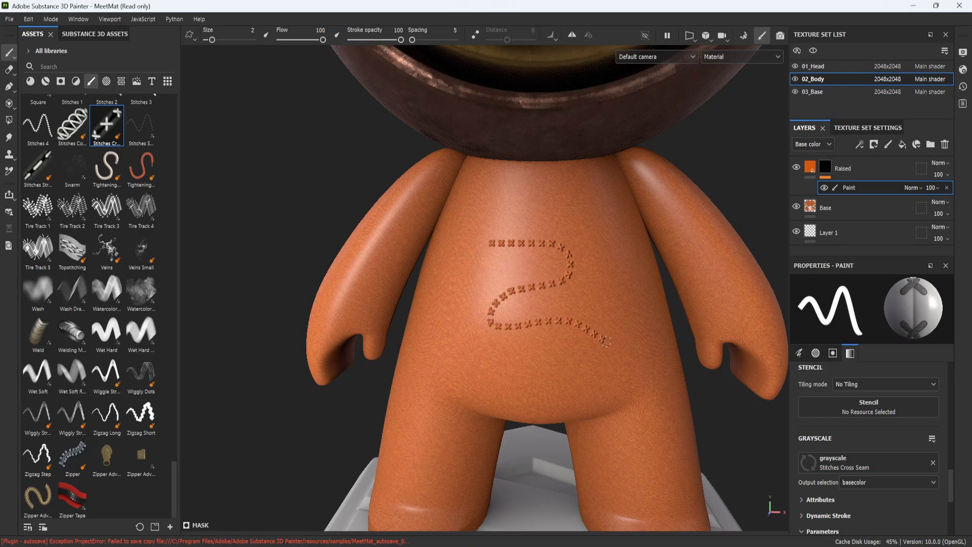
key(ctrl+z)
Try the Stitches 2 brush with a short stroke on the torso and undo it
scroll(71, 303, up, 5)
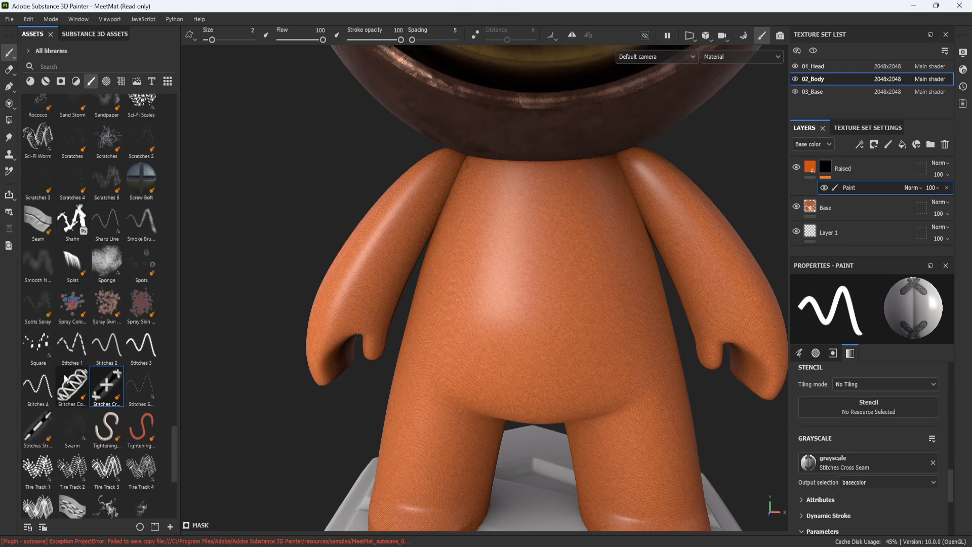
click(72, 349)
click(107, 346)
mouse_move(523, 270)
mouse_down()
mouse_move(518, 307)
mouse_move(566, 326)
mouse_up()
key(ctrl+z)
Choose the Basic Hard brush again for painting the Raised layer's mask
scroll(152, 228, up, 15)
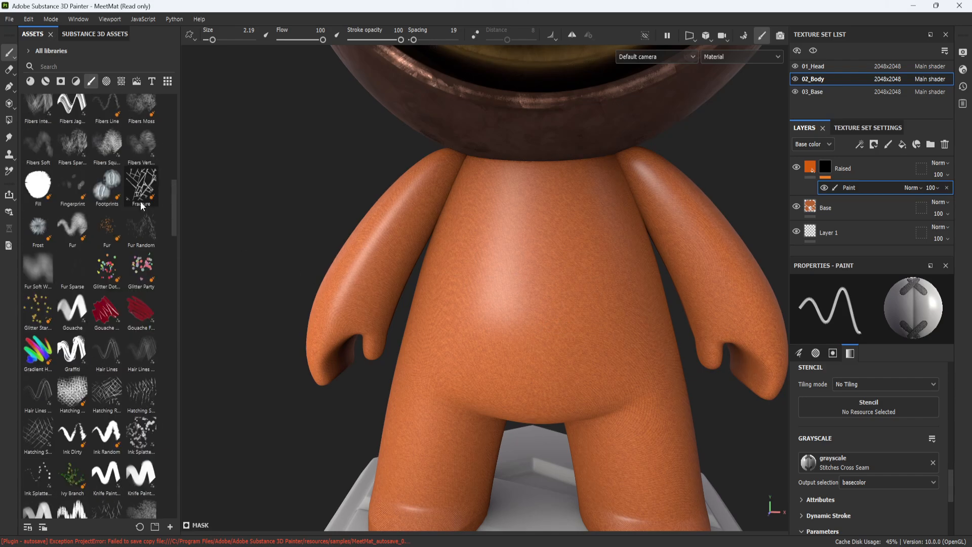
click(106, 197)
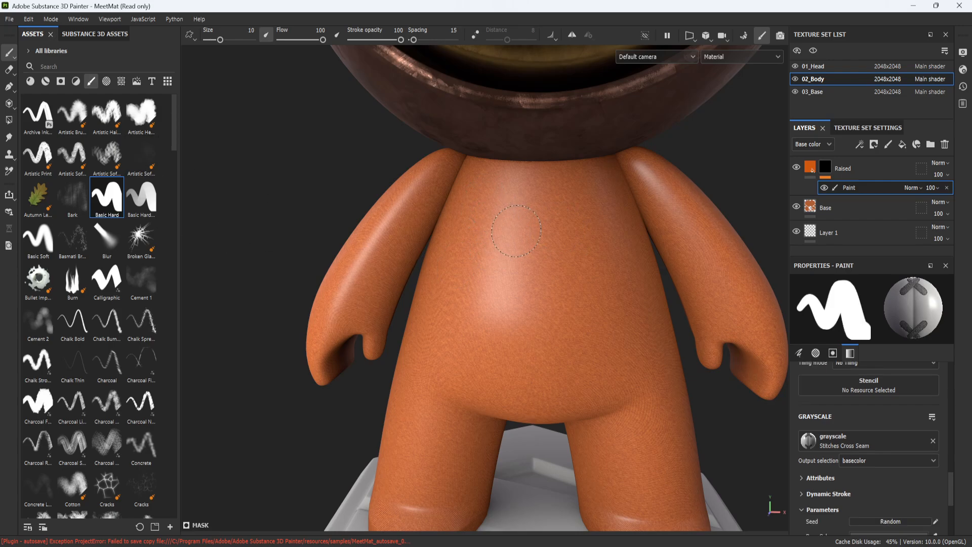
Try the Basic Hard brush with the Stitches Cross Seam grayscale in a stroke down the torso and undo it
alt+drag(525, 263, 514, 271)
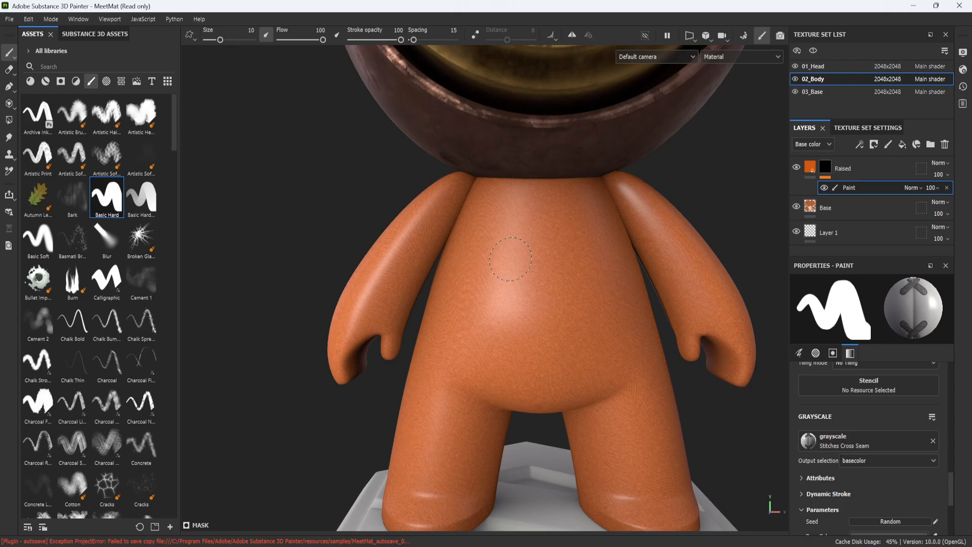
click(489, 221)
drag(489, 220, 485, 294)
key(ctrl+z)
Remove the Stitches Cross Seam resource from the brush's grayscale so it paints with a uniform color
scroll(876, 428, down, 3)
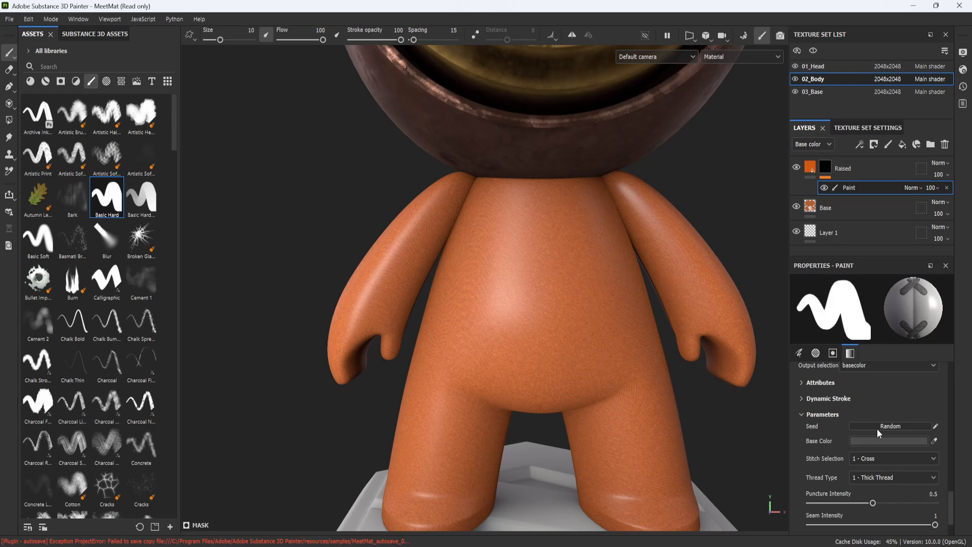
scroll(888, 457, up, 4)
click(932, 473)
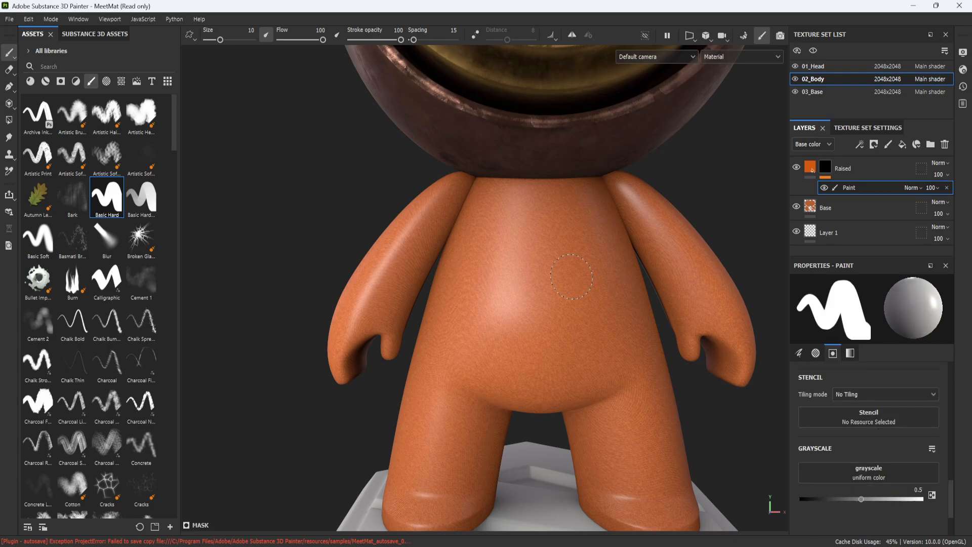
Try painting a raised, rounded rectangular patch on the upper chest with the Basic Hard brush, undoing the strokes
drag(495, 253, 592, 257)
key(ctrl+z)
mouse_move(489, 180)
mouse_down()
mouse_move(486, 249)
mouse_move(583, 251)
mouse_move(592, 185)
mouse_move(526, 193)
mouse_move(506, 223)
mouse_move(555, 206)
mouse_up()
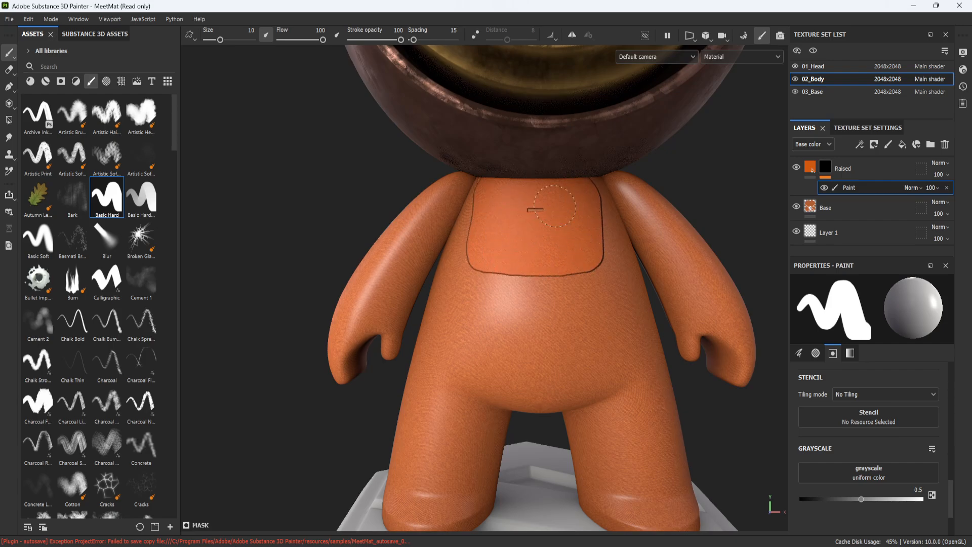
scroll(554, 206, down, 5)
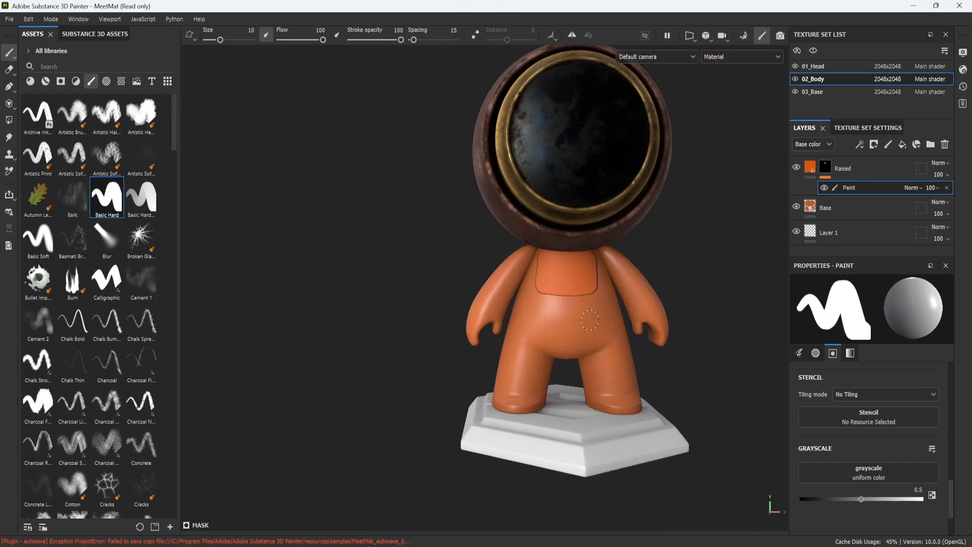
Turn on symmetry for painting and show its settings with Mirror X as the active axis
alt+drag(590, 315, 723, 105)
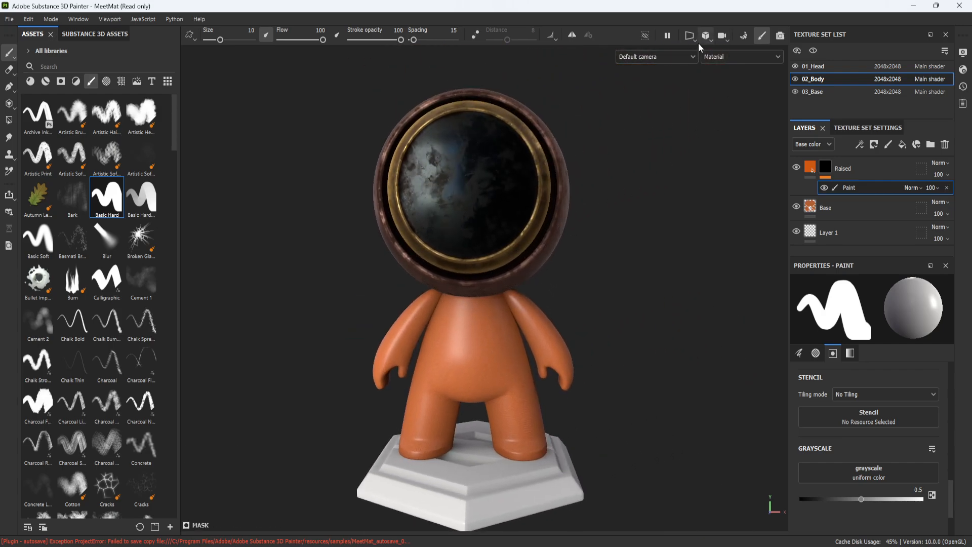
click(573, 35)
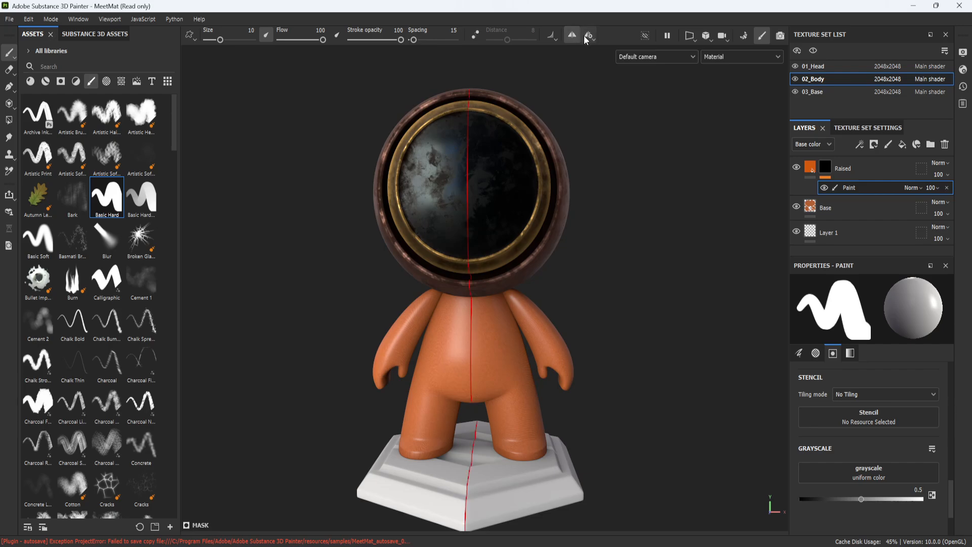
click(589, 36)
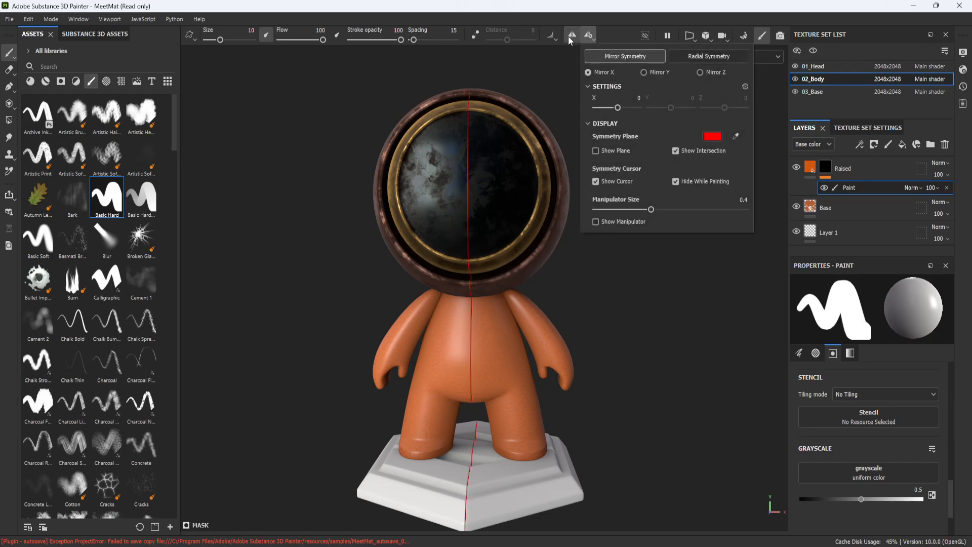
Try painting mirrored raised patches on both upper arms and undo them
scroll(561, 312, up, 10)
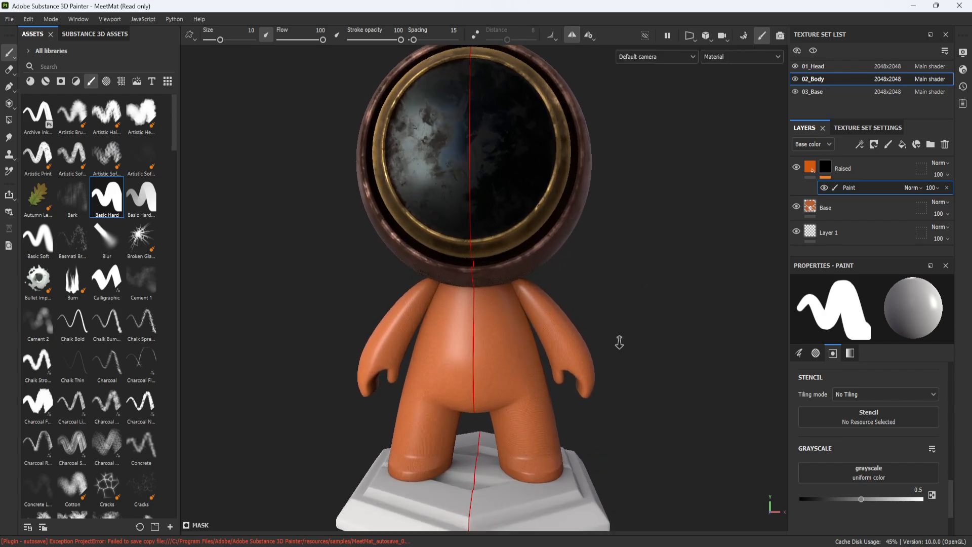
mouse_move(693, 412)
alt+mouse_down()
mouse_move(458, 238)
mouse_move(481, 263)
mouse_move(391, 288)
mouse_move(647, 293)
mouse_move(555, 273)
alt+mouse_up()
scroll(576, 289, down, 2)
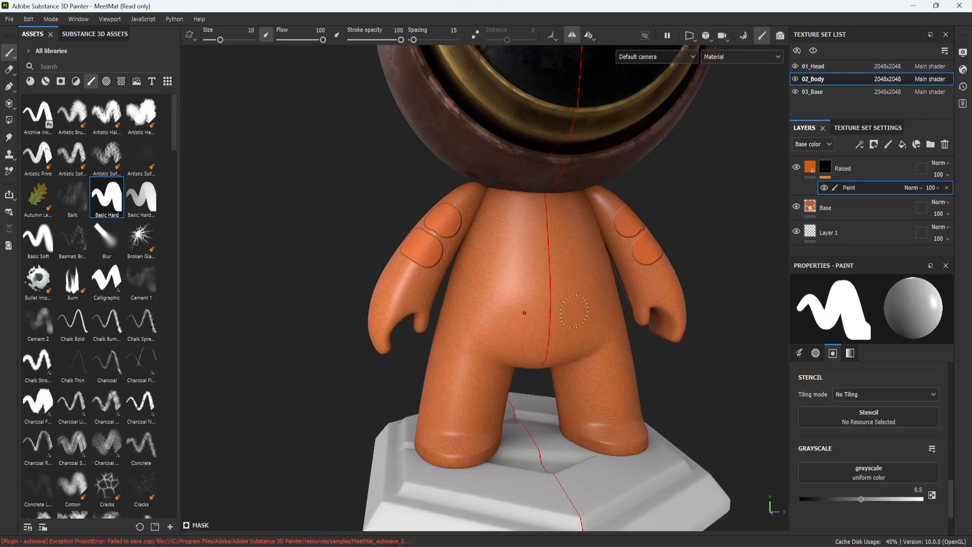
key(ctrl+z)
key(ctrl+z)
Try painting mirrored knee patches on both legs with the size 10 brush, undoing and repainting them
mouse_move(449, 366)
mouse_down()
mouse_move(437, 398)
mouse_move(480, 401)
mouse_move(470, 367)
mouse_up()
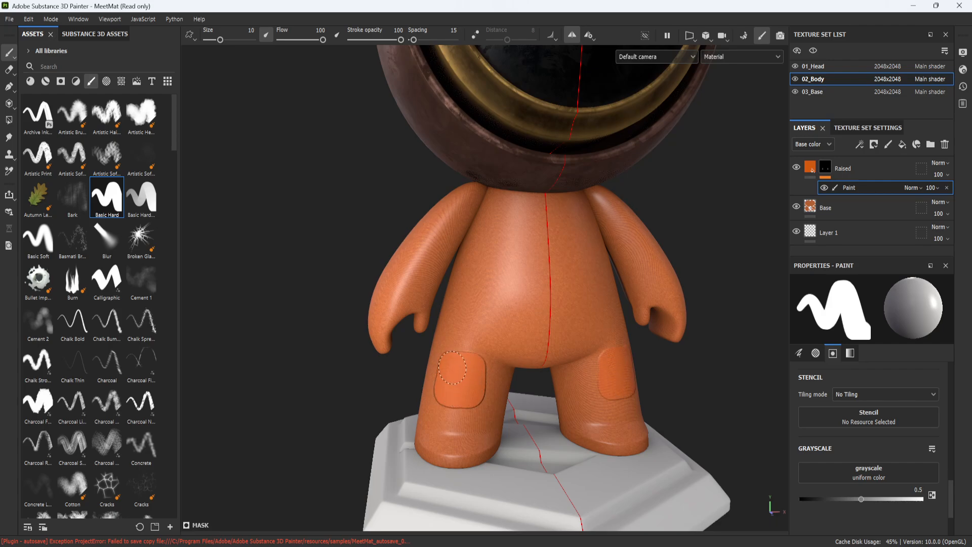
key(ctrl+z)
mouse_move(453, 364)
mouse_down()
mouse_move(474, 365)
mouse_move(476, 387)
mouse_move(469, 405)
mouse_move(454, 396)
mouse_up()
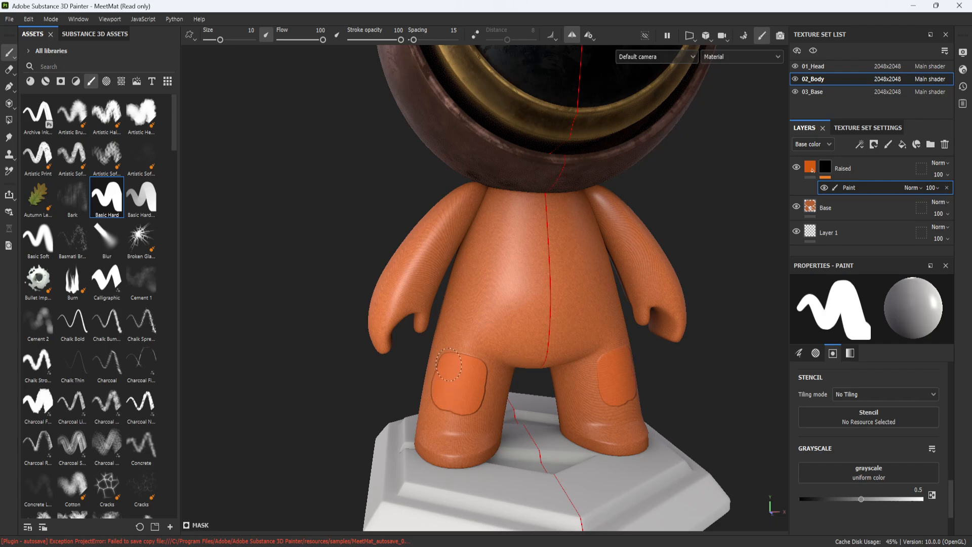
Reduce the Basic Hard brush size to 8.78 for painting the legs
scroll(729, 448, down, 3)
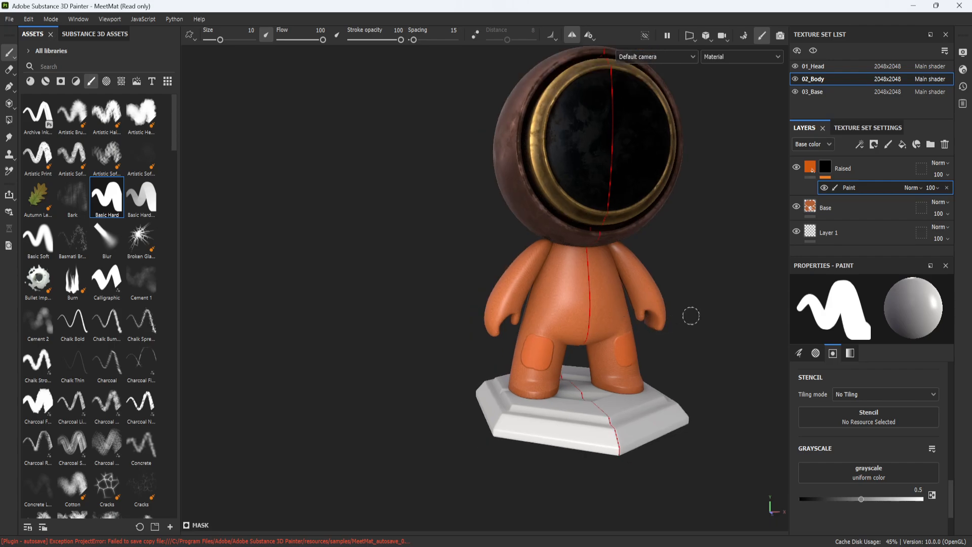
scroll(679, 336, up, 5)
alt+drag(555, 329, 408, 377)
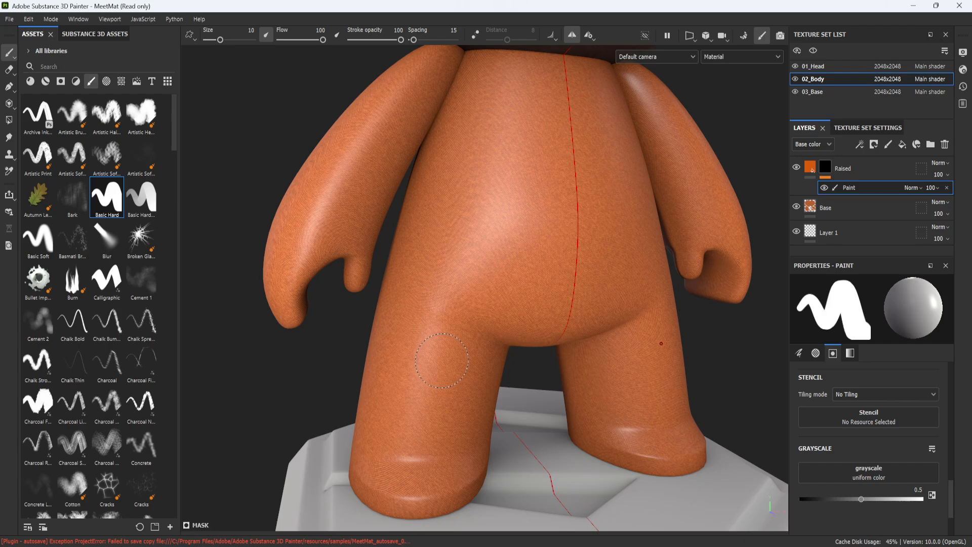
key(bracketleft)
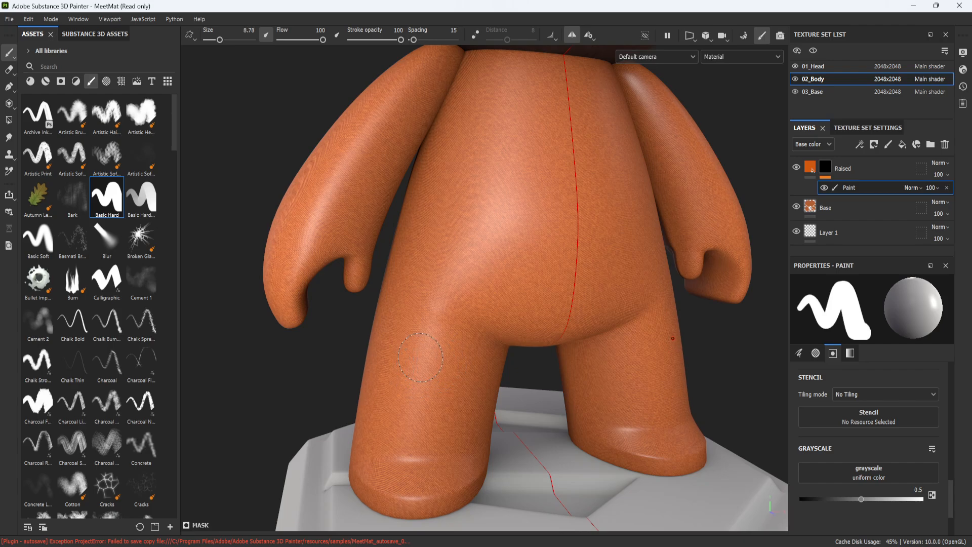
Try painting mirrored rounded knee patches with the smaller brush plus a short torso stroke, and undo them
mouse_move(413, 363)
mouse_down()
mouse_move(450, 361)
mouse_move(446, 416)
mouse_move(405, 402)
mouse_up()
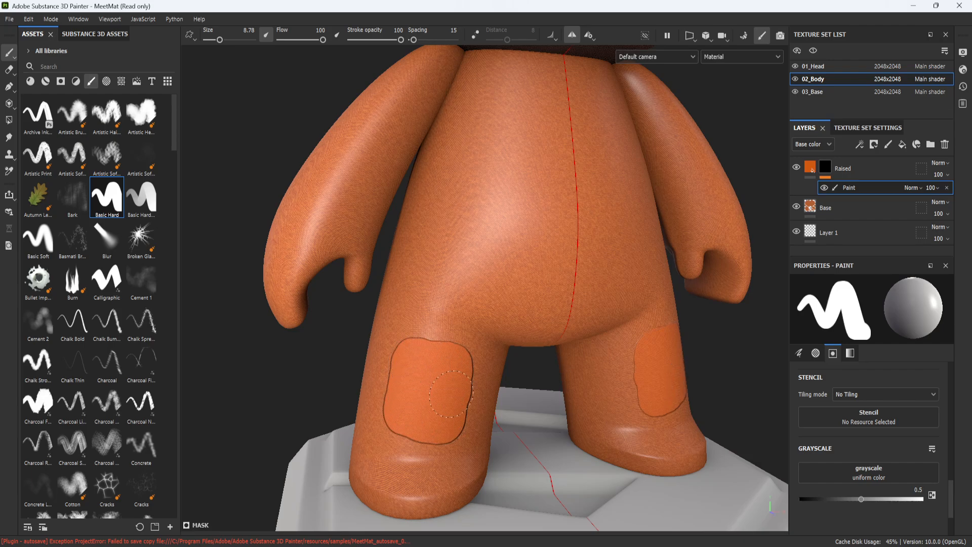
mouse_move(442, 420)
mouse_down()
mouse_move(402, 430)
mouse_move(399, 397)
mouse_move(418, 359)
mouse_up()
scroll(450, 368, down, 5)
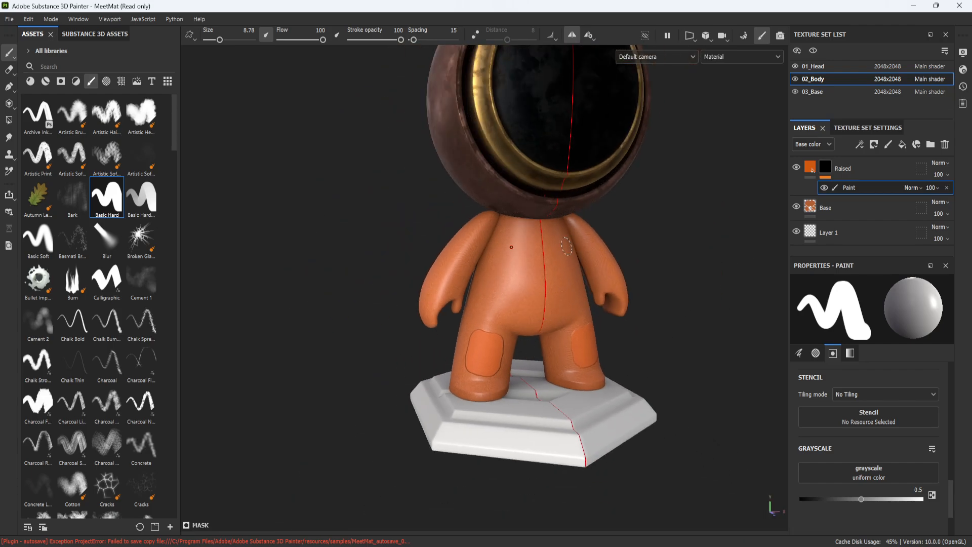
mouse_move(524, 248)
mouse_down()
mouse_move(505, 254)
mouse_move(532, 244)
mouse_up()
key(ctrl+z)
key(ctrl+z)
Examine the whole character's head and orange body from the front and from angled views
alt+middle_drag(602, 231, 575, 282)
alt+drag(576, 282, 536, 289)
alt+right_drag(582, 303, 645, 328)
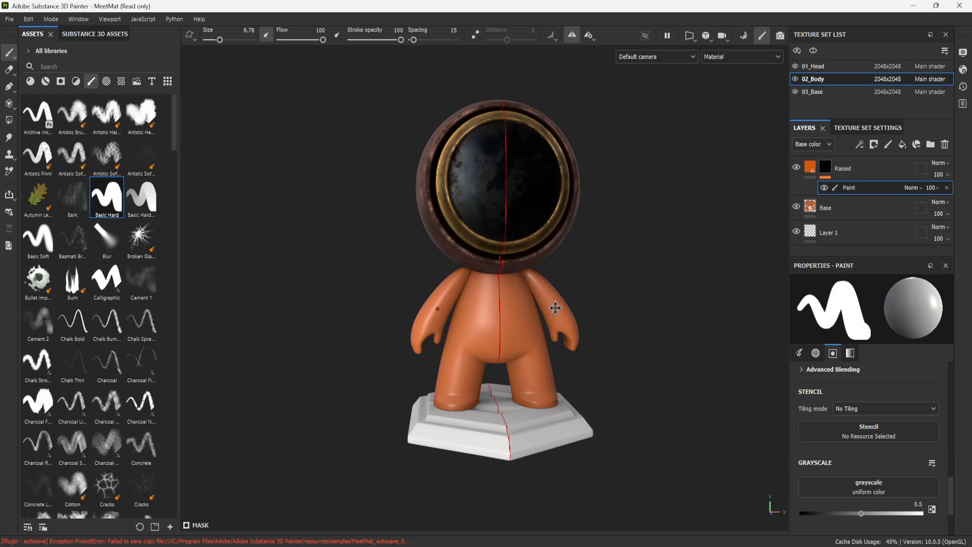
alt+middle_drag(557, 306, 519, 282)
scroll(581, 280, up, 1)
ctrl+alt+drag(578, 212, 610, 290)
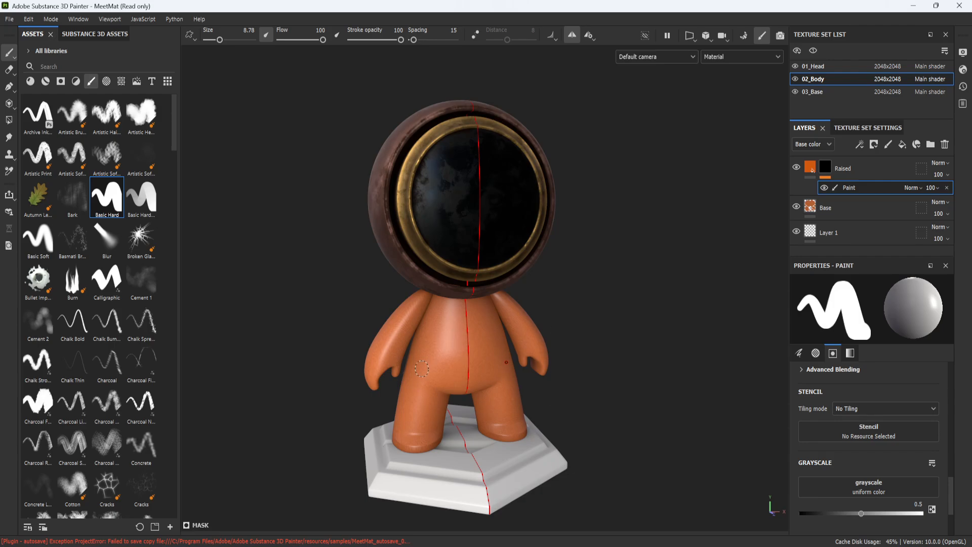
alt+middle_drag(579, 223, 584, 245)
alt+right_drag(584, 245, 602, 317)
alt+drag(603, 316, 637, 334)
alt+middle_drag(603, 309, 609, 317)
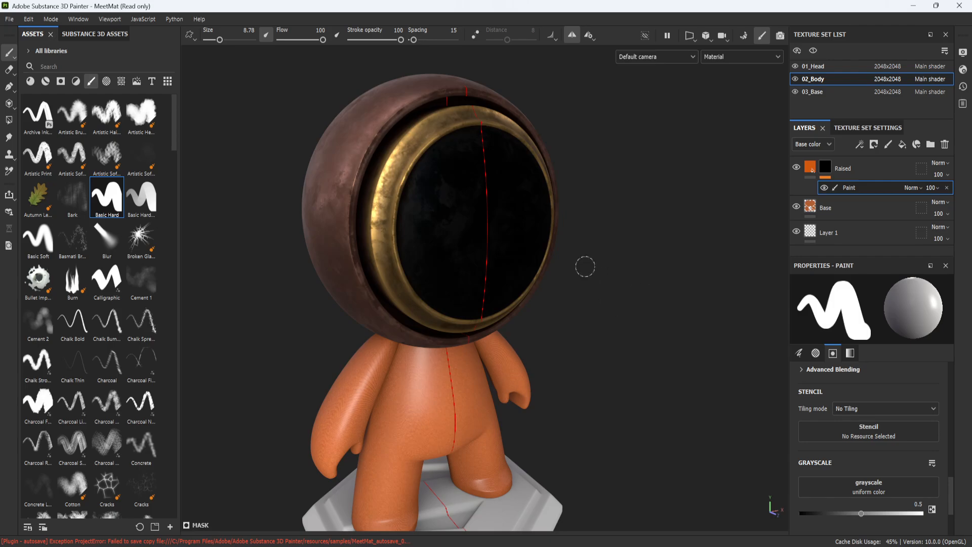
alt+drag(585, 267, 423, 96)
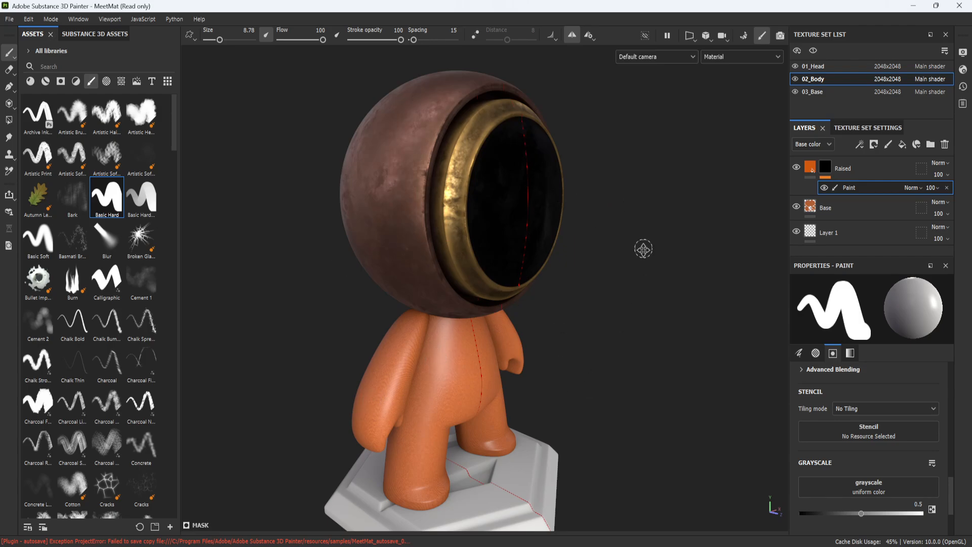
scroll(642, 250, up, 2)
alt+drag(614, 260, 557, 250)
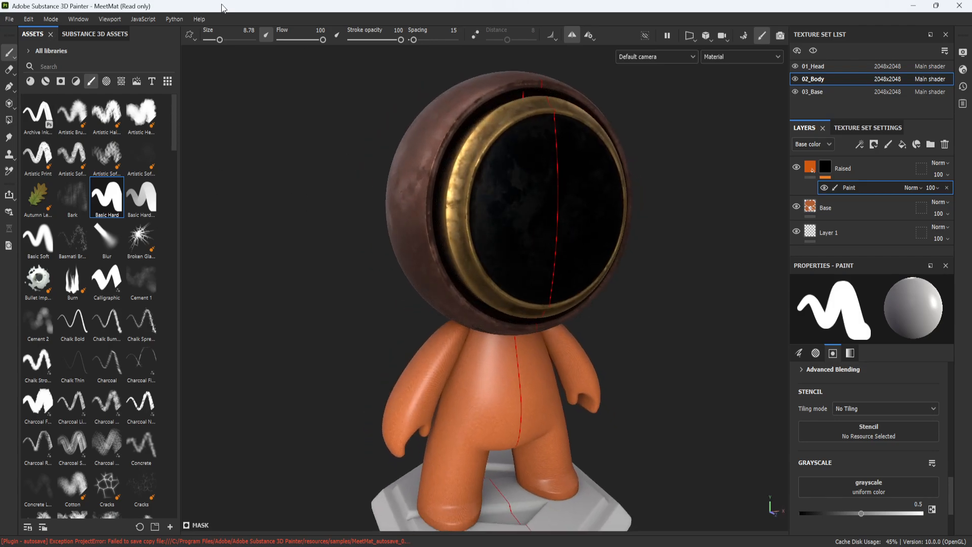
Examine the arm and legs up close from the side, and the metal head in profile
alt+middle_drag(433, 270, 424, 213)
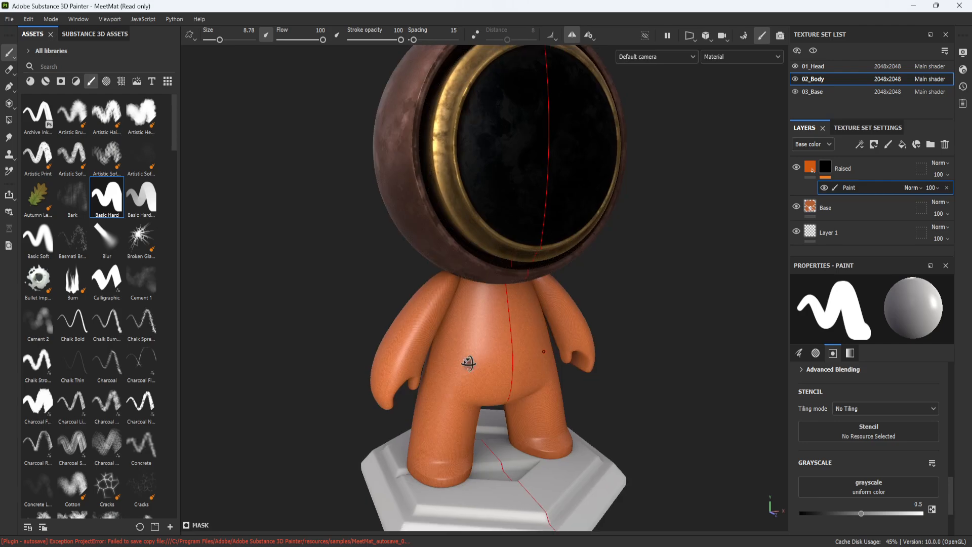
alt+drag(466, 362, 460, 346)
alt+middle_drag(527, 351, 522, 300)
alt+right_drag(521, 299, 478, 412)
alt+drag(477, 412, 584, 334)
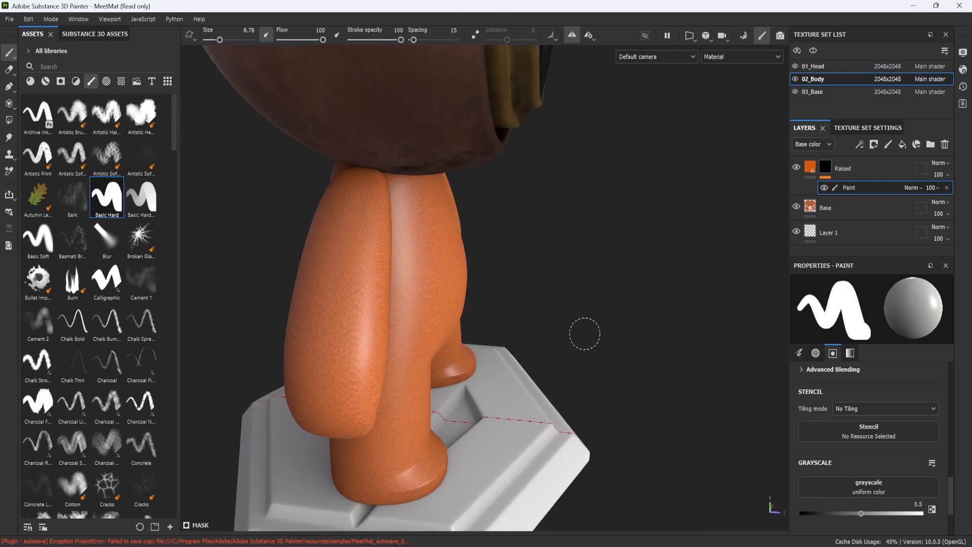
alt+middle_drag(471, 274, 513, 408)
alt+right_drag(514, 407, 520, 288)
alt+middle_drag(437, 195, 449, 284)
alt+drag(449, 284, 433, 304)
alt+middle_drag(468, 293, 464, 299)
alt+right_drag(464, 299, 459, 339)
mouse_move(459, 339)
alt+mouse_down()
mouse_move(415, 336)
mouse_move(451, 324)
alt+mouse_up()
alt+middle_drag(451, 324, 441, 305)
alt+middle_drag(567, 372, 568, 322)
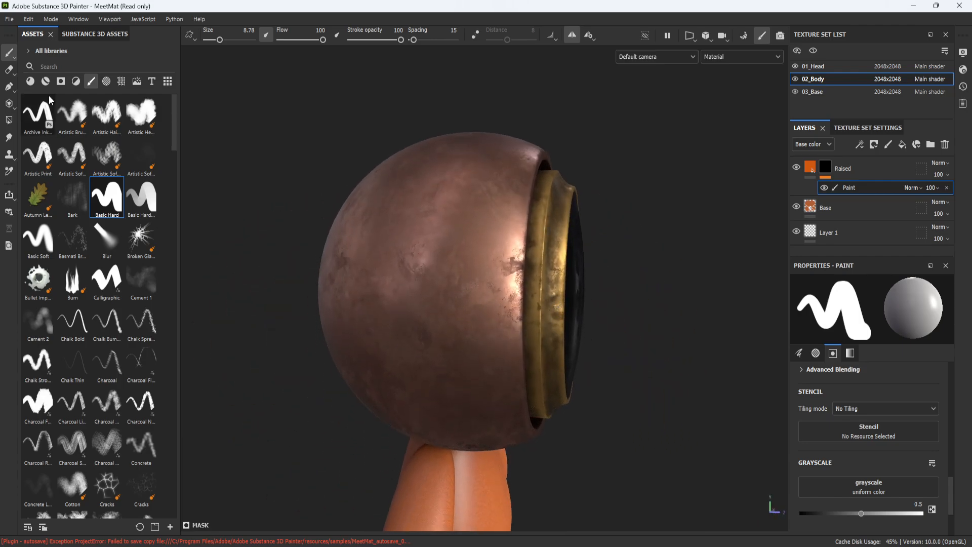
Start a resource import and add the image file ocotopus.png to it
click(9, 19)
click(44, 162)
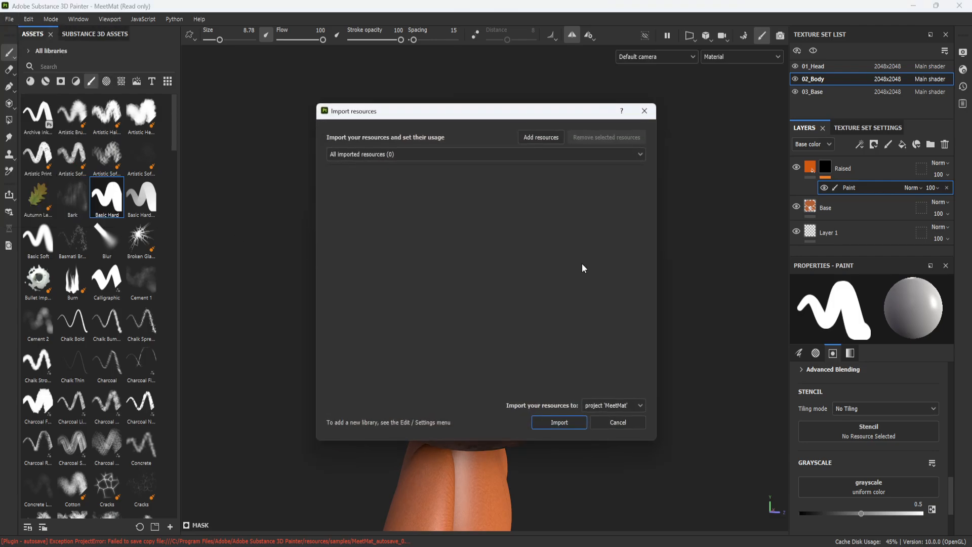
click(530, 154)
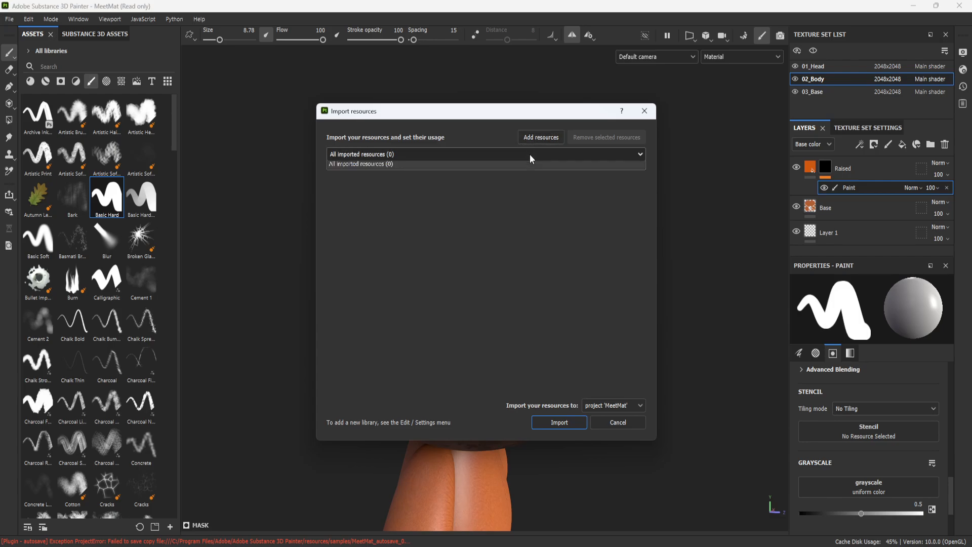
click(546, 136)
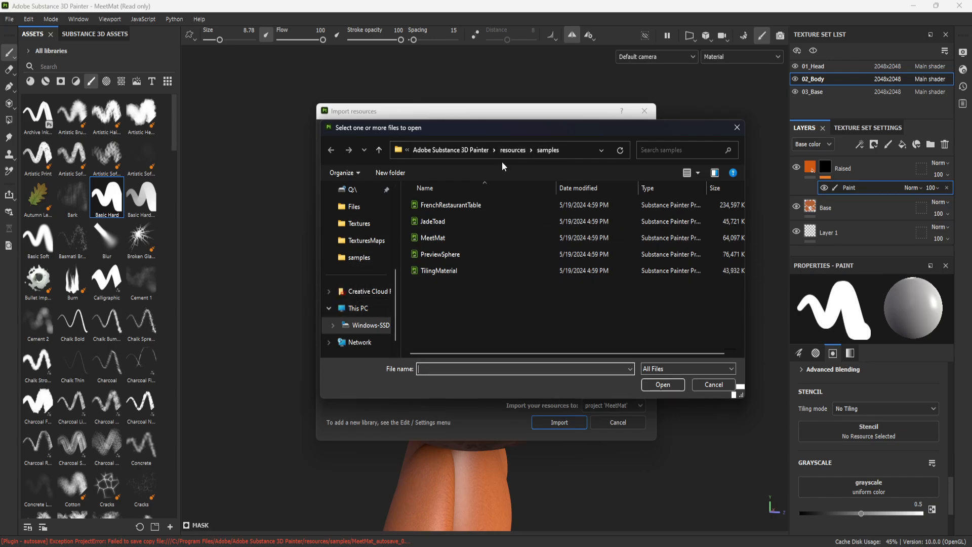
scroll(357, 284, down, 1)
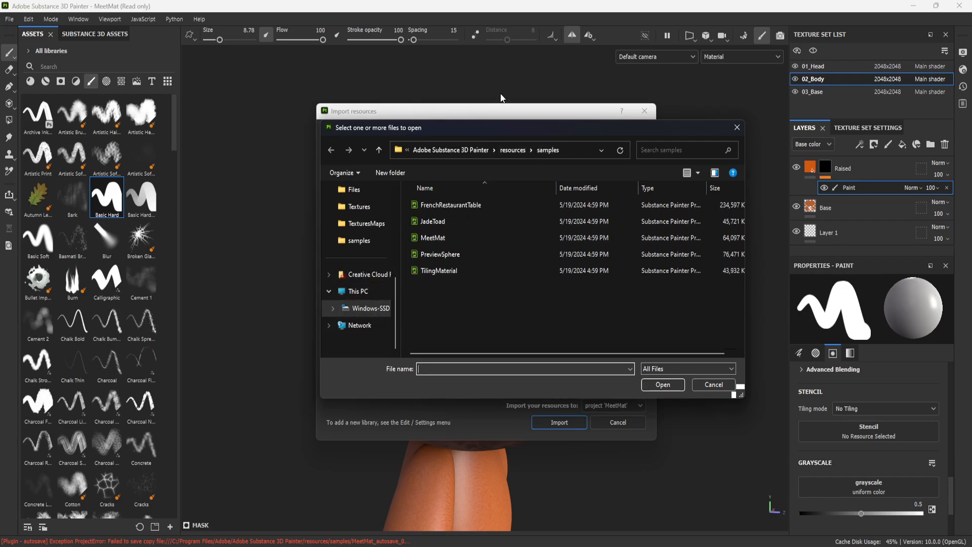
drag(502, 128, 971, 135)
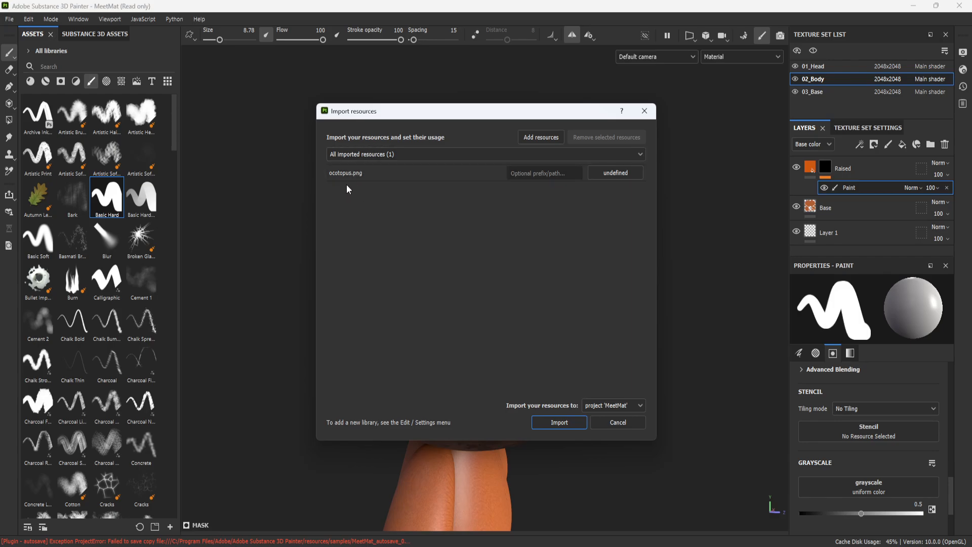
Import ocotopus.png as a texture into the project 'MeetMat'
click(607, 173)
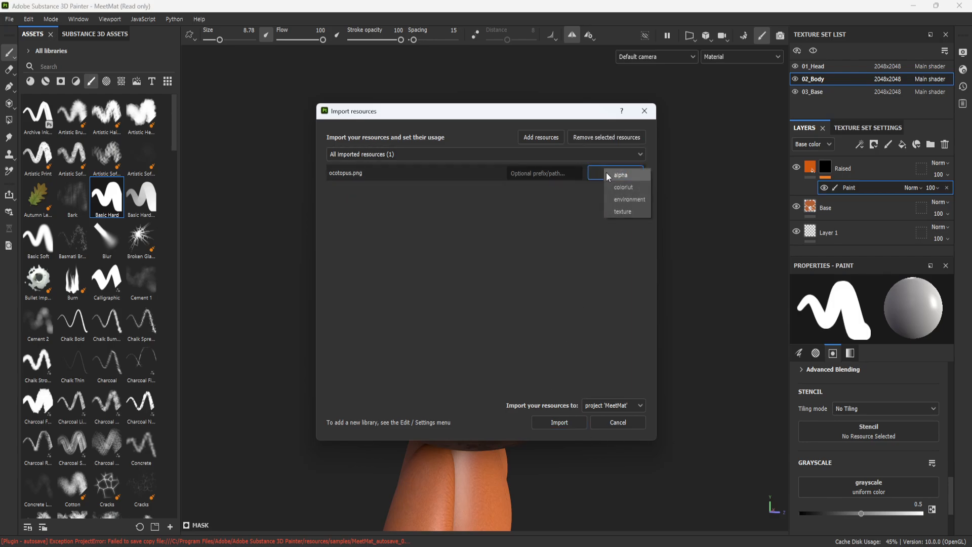
click(626, 211)
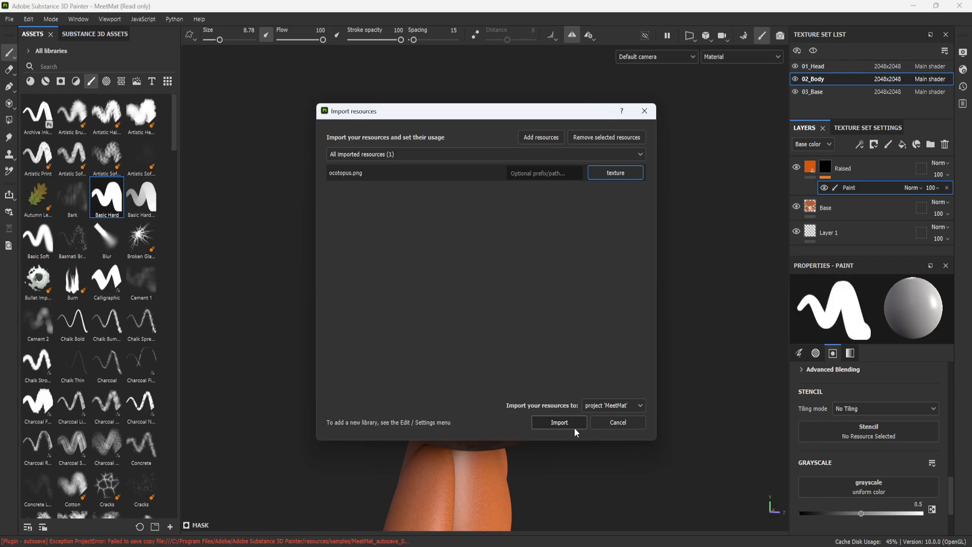
click(600, 409)
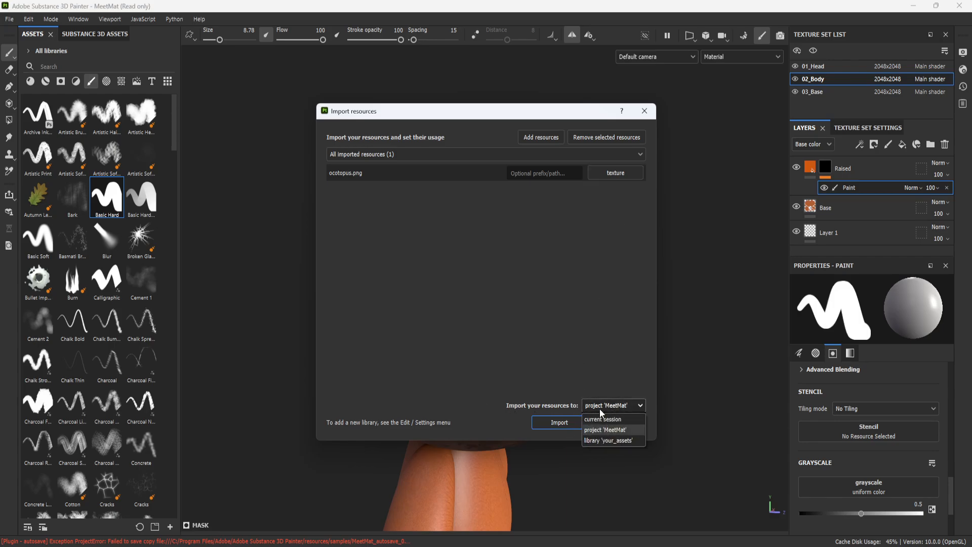
click(614, 433)
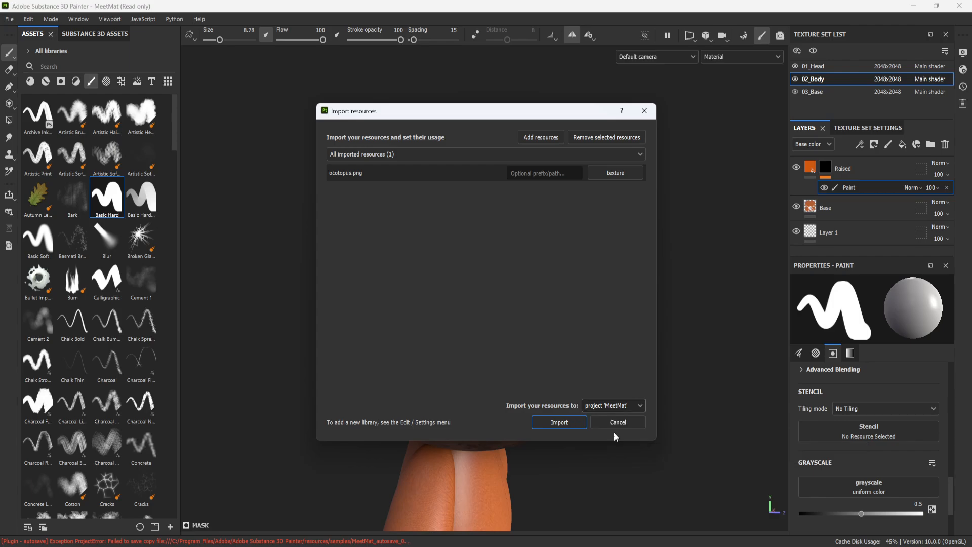
click(539, 424)
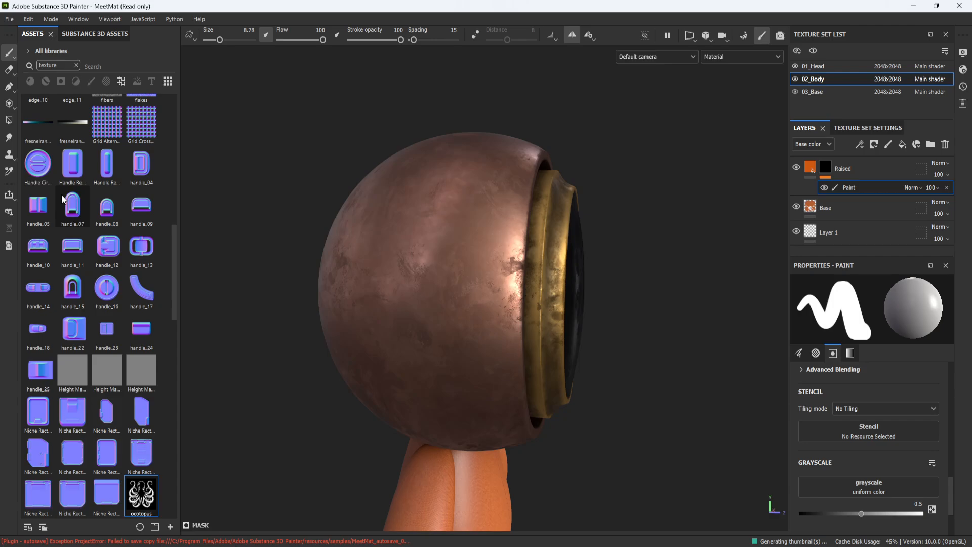
Clear the texture search and look through the asset library's brushes and smart masks
scroll(107, 363, down, 10)
scroll(108, 362, up, 10)
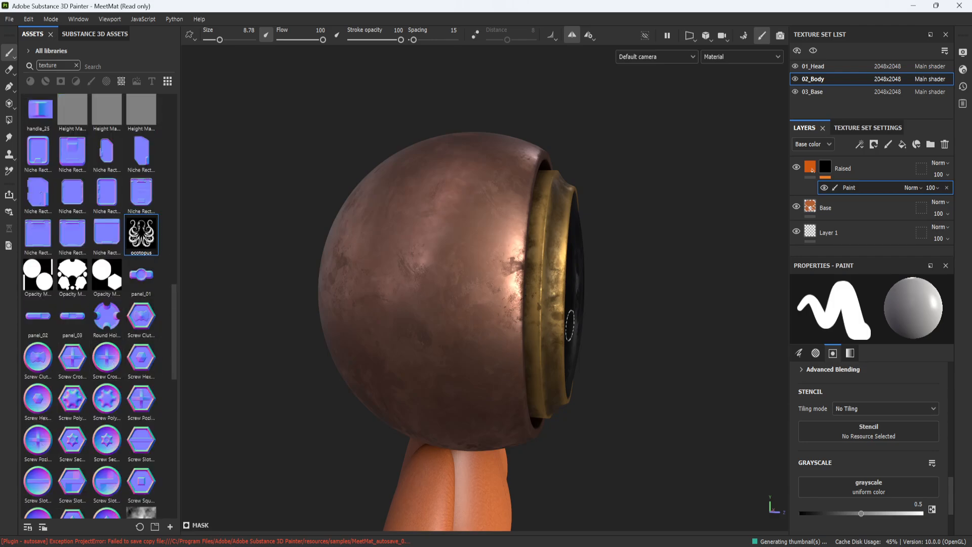
alt+drag(570, 327, 398, 171)
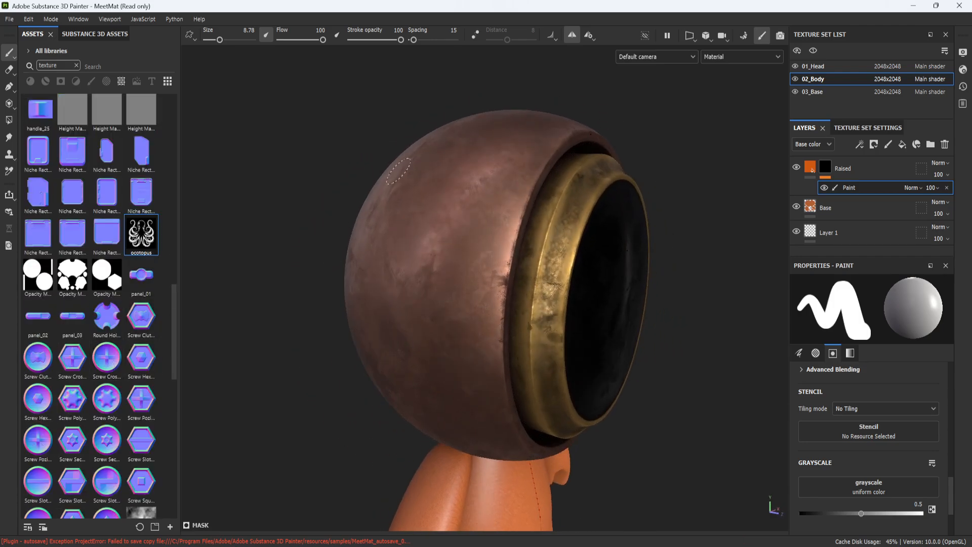
click(76, 66)
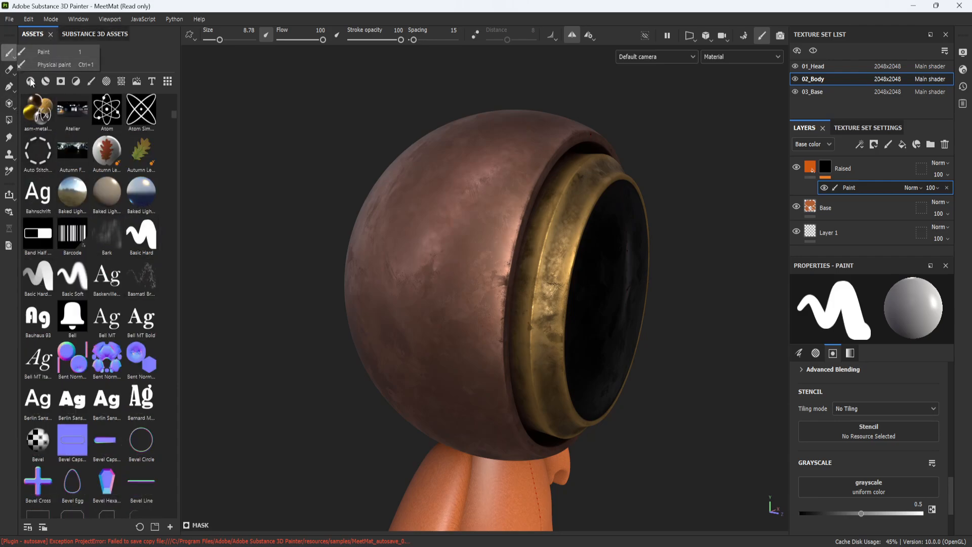
click(99, 35)
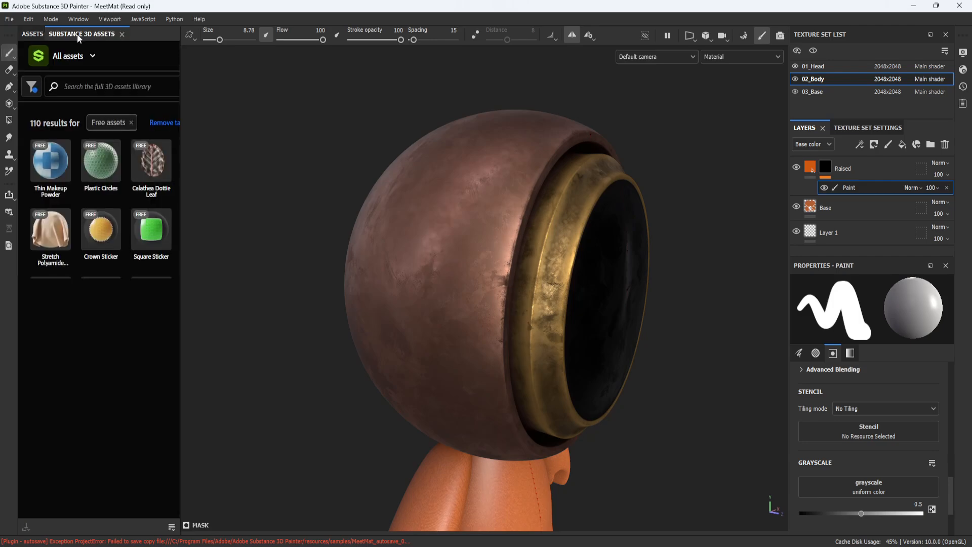
click(40, 37)
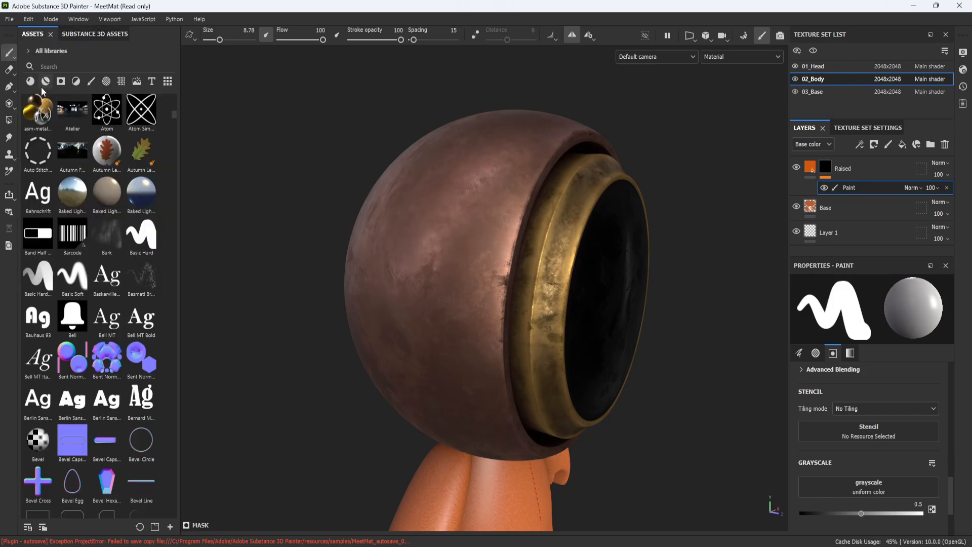
click(91, 83)
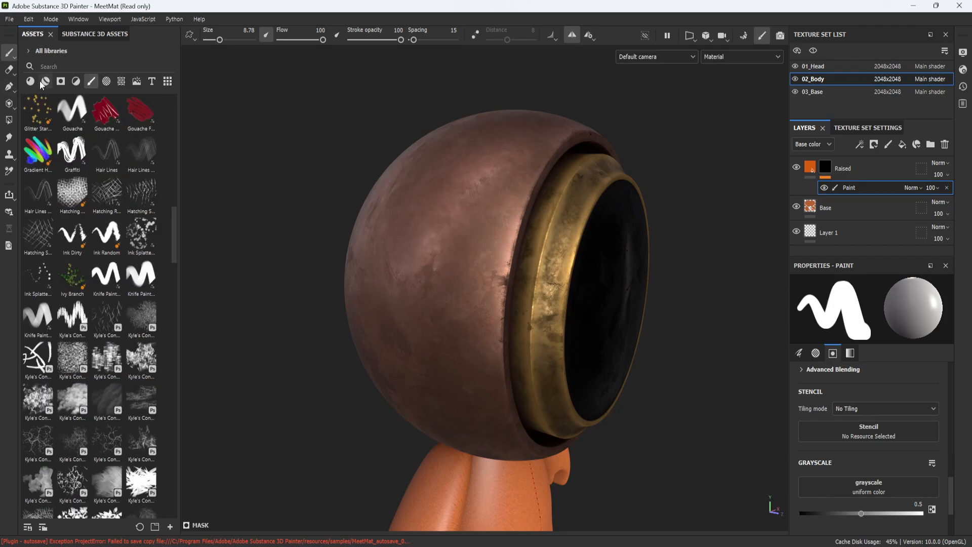
click(61, 82)
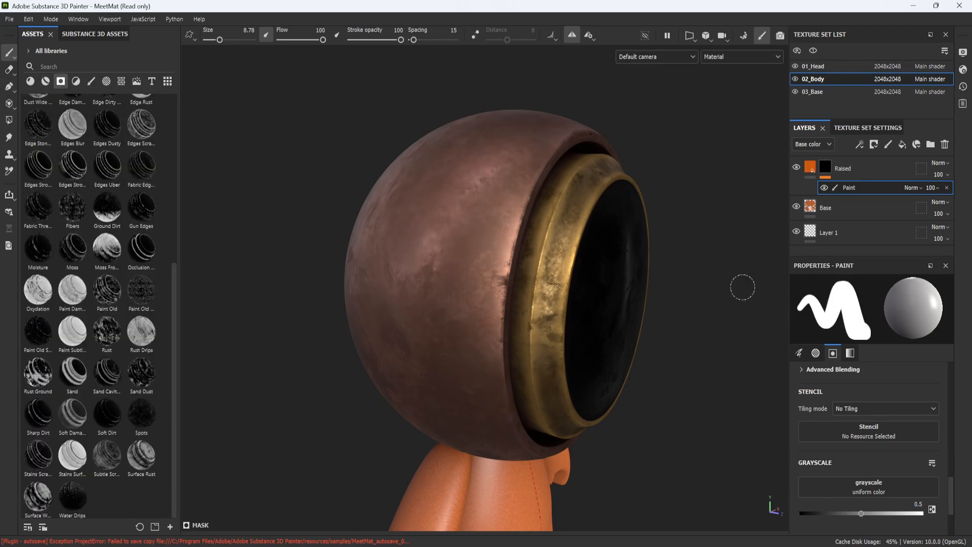
alt+drag(742, 287, 636, 252)
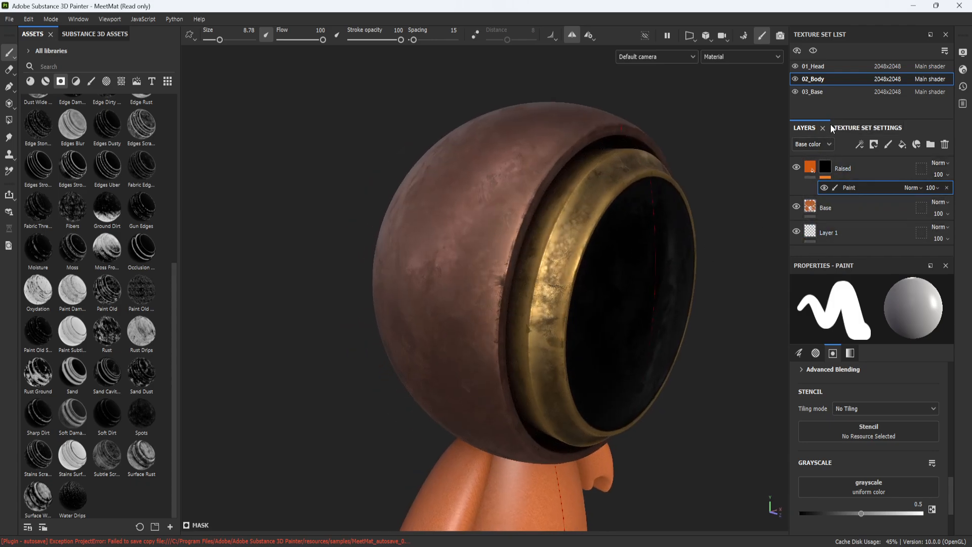
Switch to the 01_Head texture set and expand the Helmet Base layer folder
click(830, 69)
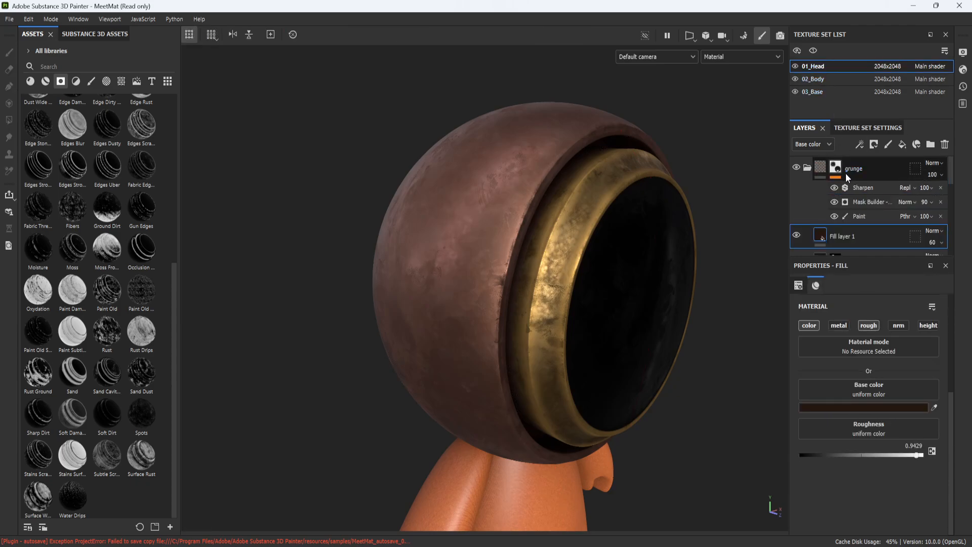
click(811, 167)
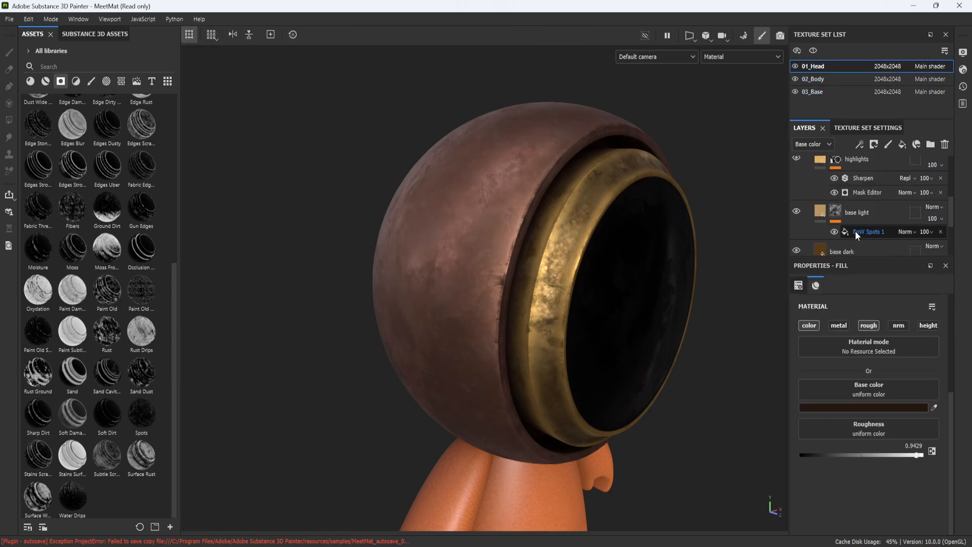
scroll(815, 193, down, 3)
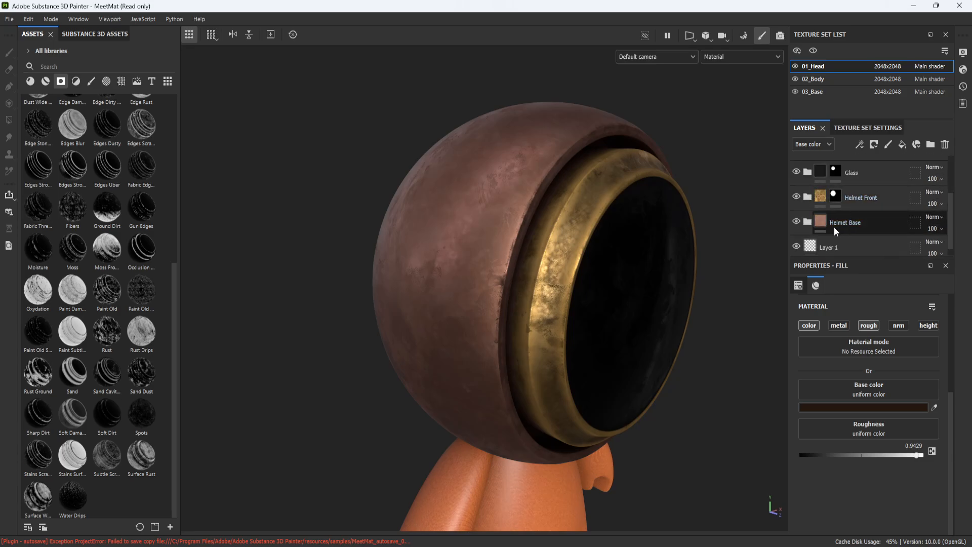
click(880, 224)
click(807, 222)
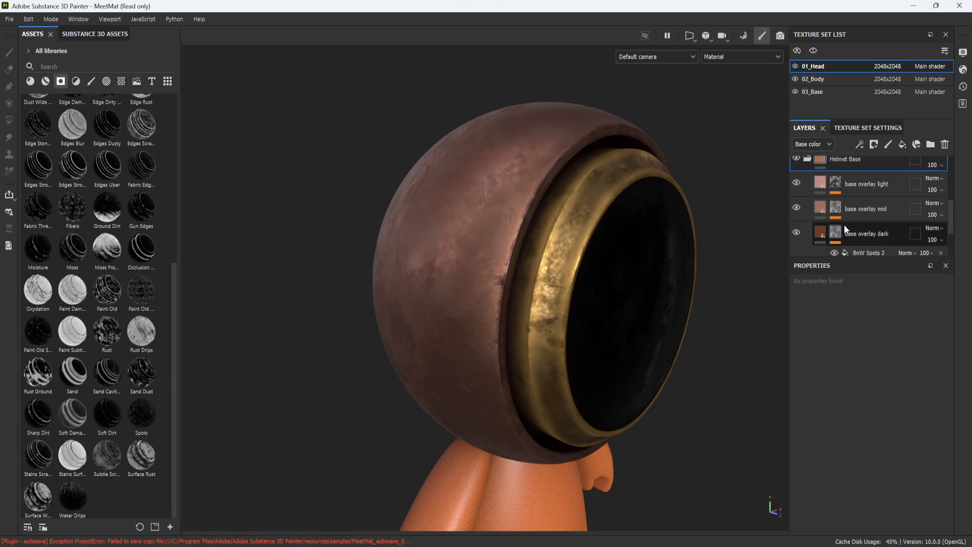
Add a fill layer inside Helmet Base with only the height channel active and lower its height below zero
click(902, 144)
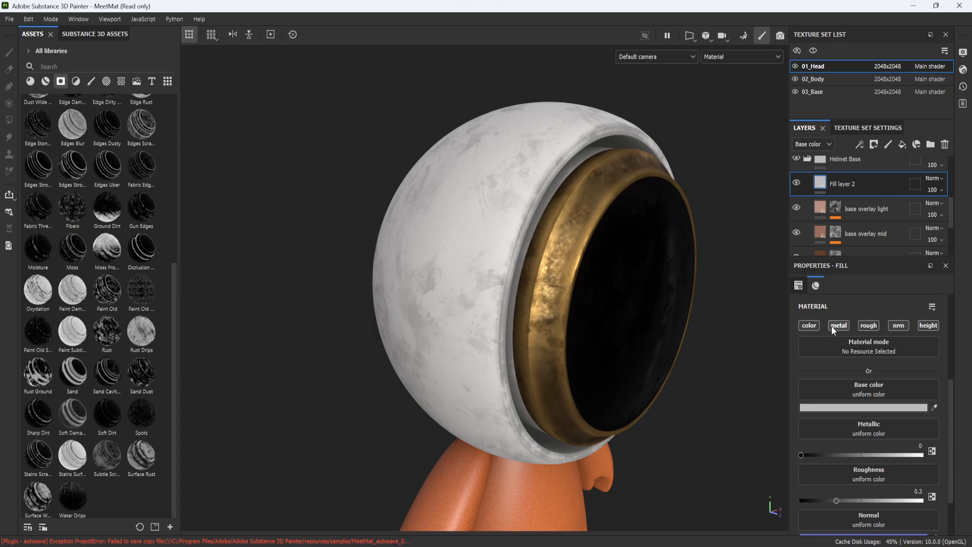
click(838, 325)
click(809, 325)
click(899, 326)
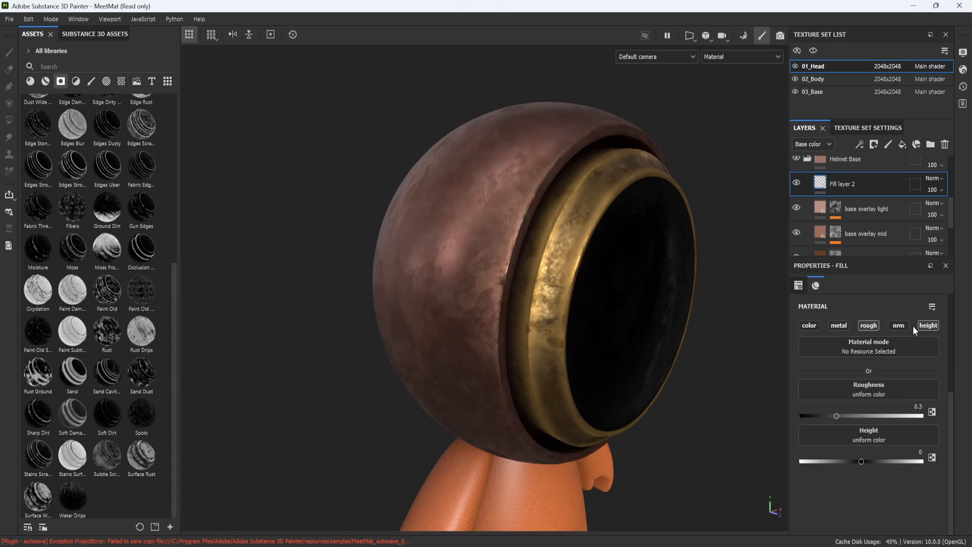
click(869, 326)
alt+drag(659, 283, 592, 279)
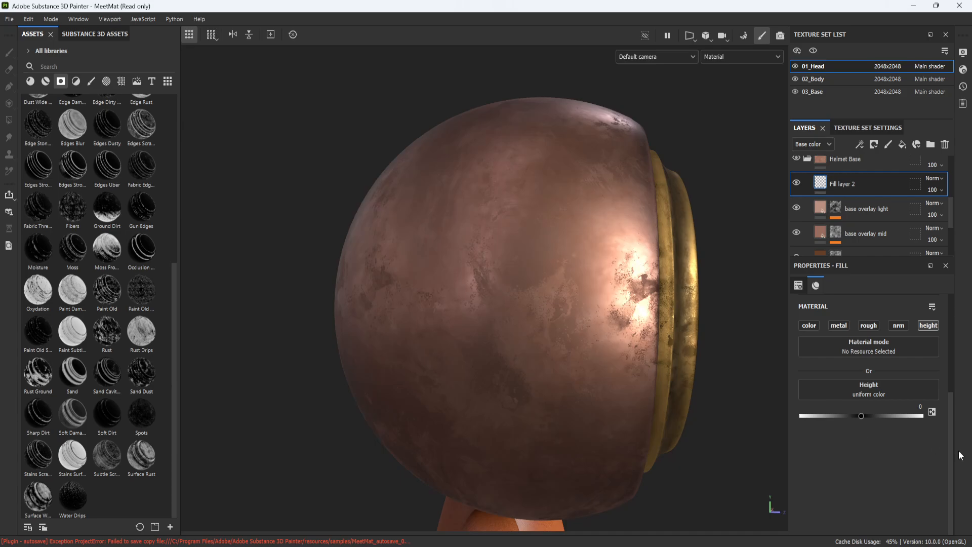
drag(861, 415, 825, 415)
Give the new height layer a black mask with a paint effect and rename the layer engraving
right_click(874, 184)
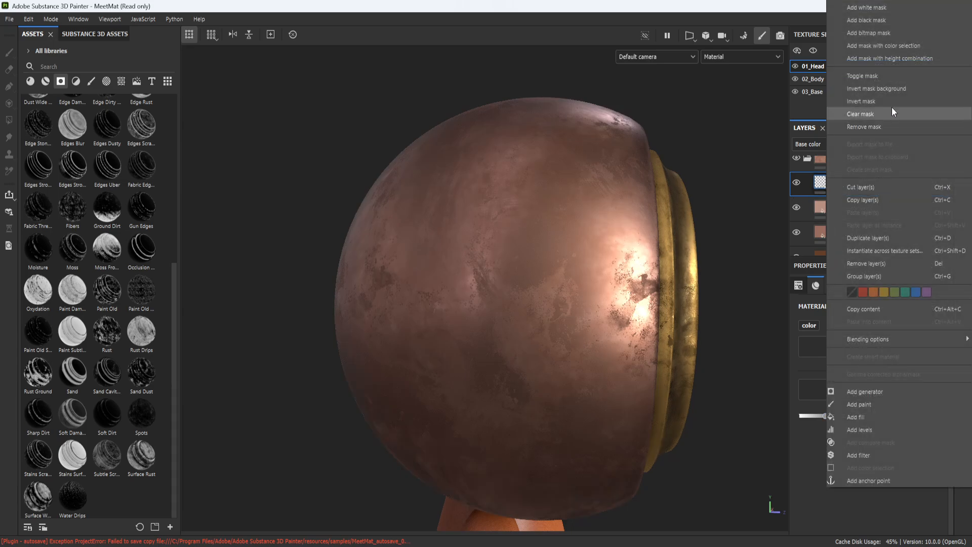
click(891, 20)
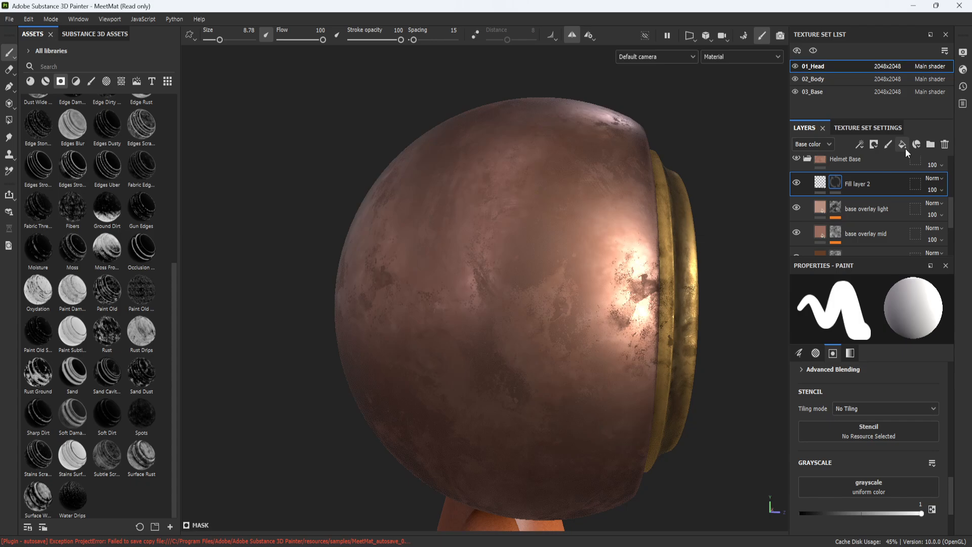
right_click(835, 181)
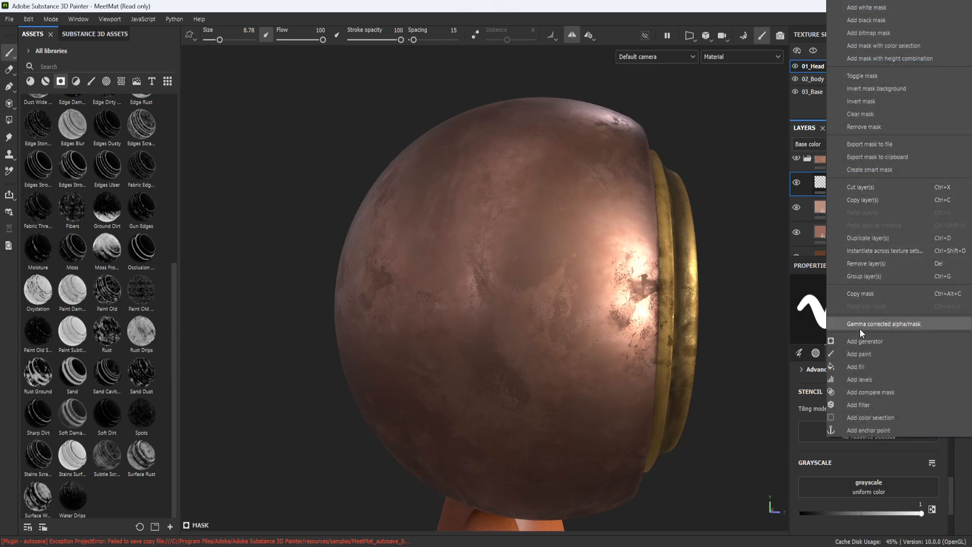
click(867, 355)
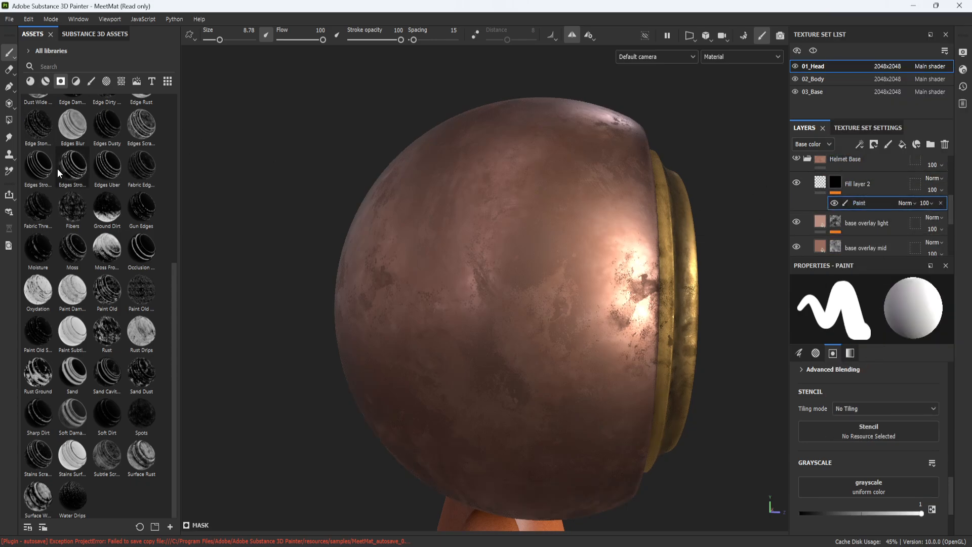
double_click(867, 184)
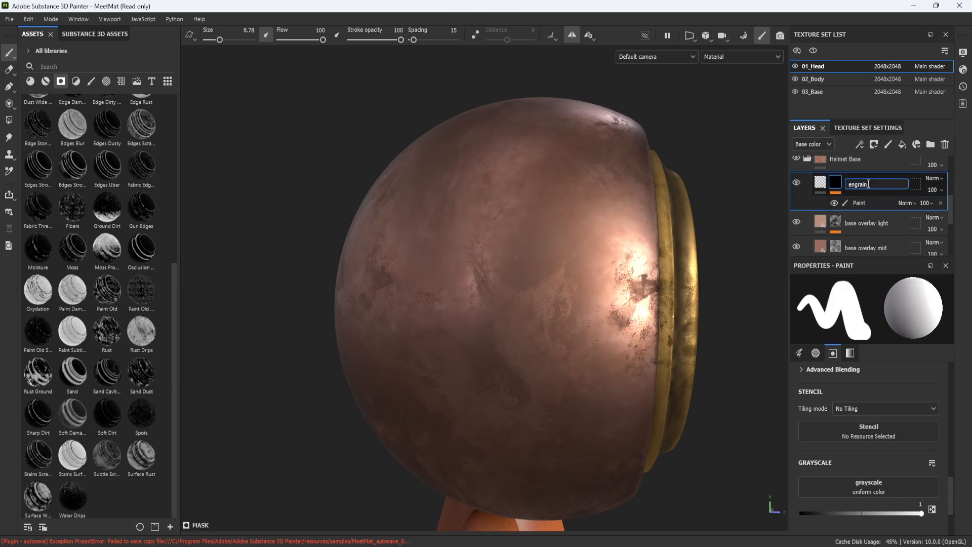
text(engraving)
key(Return)
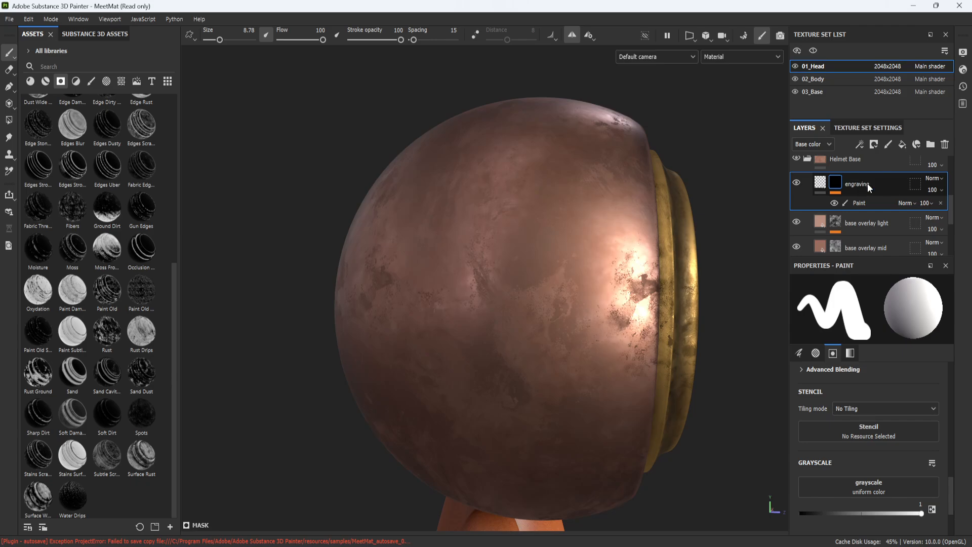
Try painting strokes on the helmet's side with the Basic Hard brush, reducing its size to 1.35
click(91, 82)
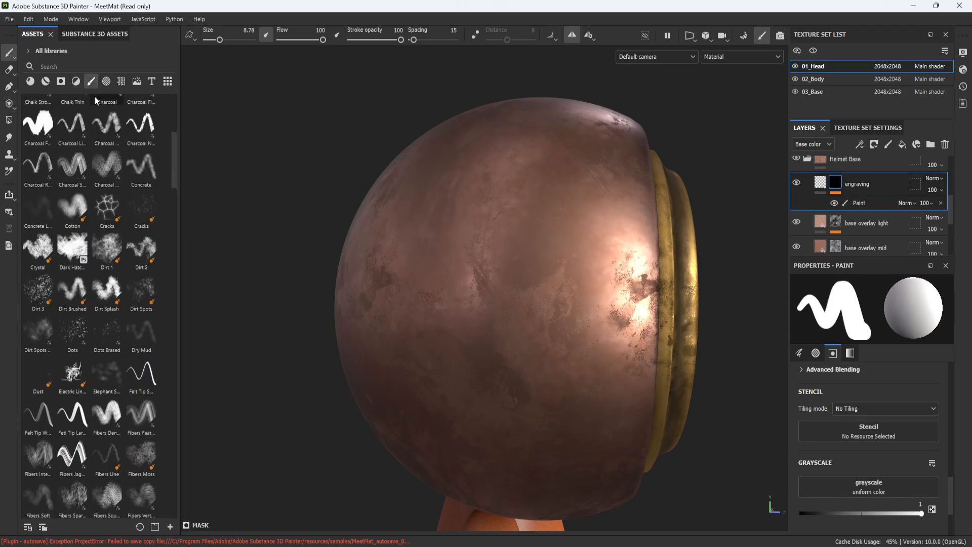
click(107, 197)
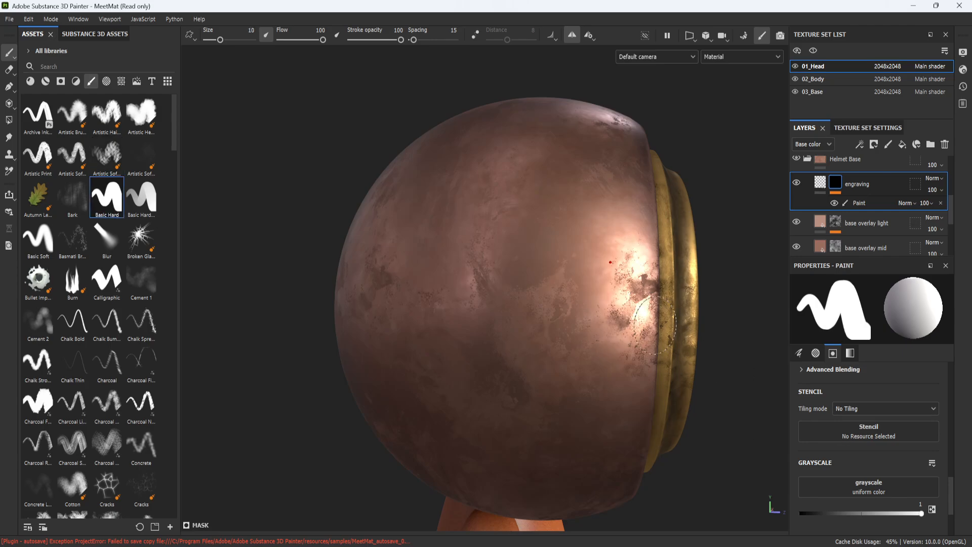
mouse_move(486, 238)
mouse_down()
mouse_move(564, 230)
mouse_move(512, 335)
mouse_up()
key(ctrl+z)
ctrl+right_drag(533, 316, 513, 316)
mouse_move(508, 226)
mouse_down()
mouse_move(529, 262)
mouse_move(530, 302)
mouse_move(586, 254)
mouse_move(659, 281)
mouse_move(643, 337)
mouse_move(581, 330)
mouse_up()
alt+right_drag(581, 330, 564, 332)
alt+drag(564, 331, 608, 332)
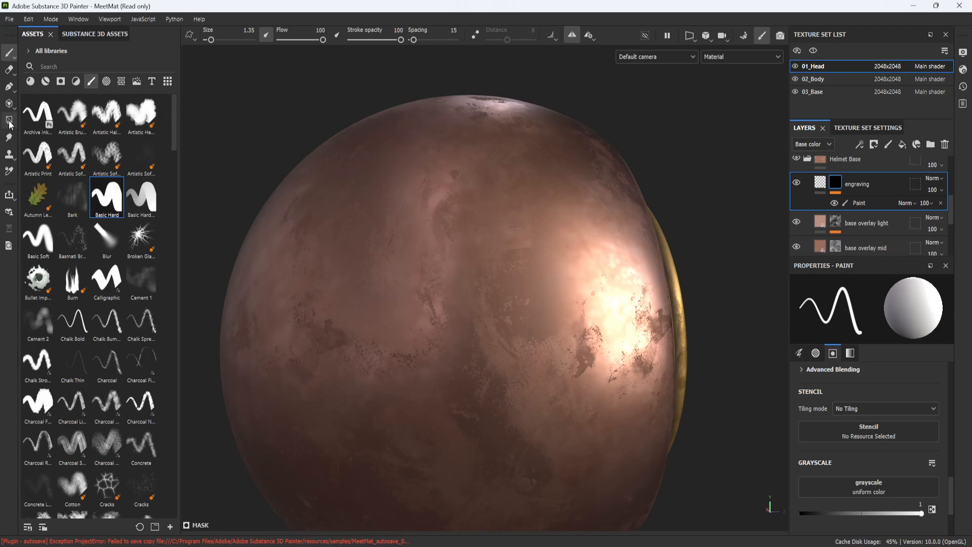
Activate the Projection tool and assign the imported ocotopus texture as its grayscale image
click(8, 103)
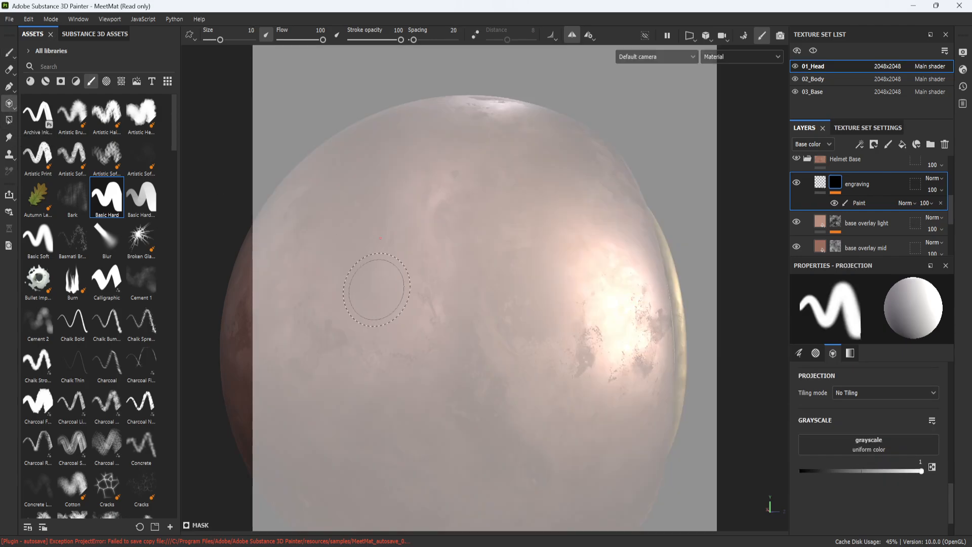
alt+drag(465, 276, 667, 325)
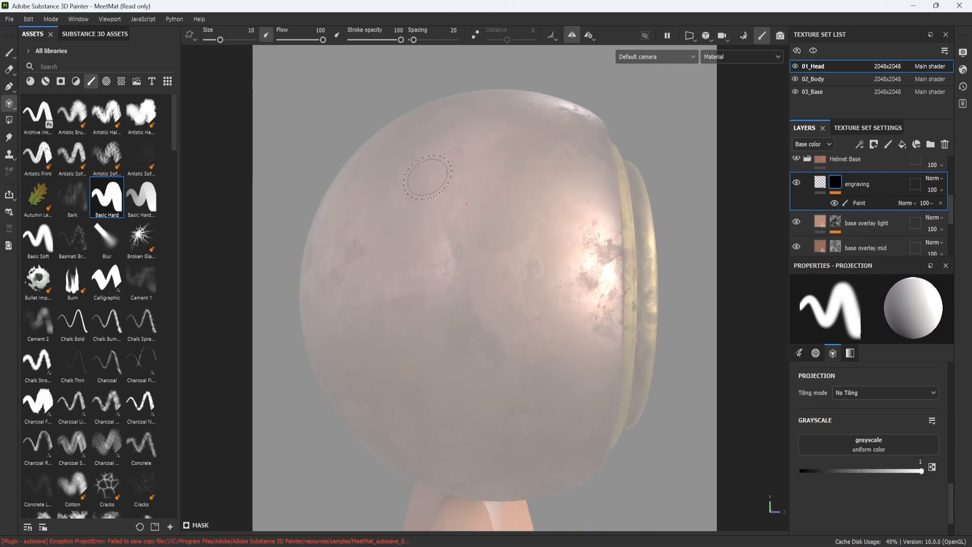
click(878, 441)
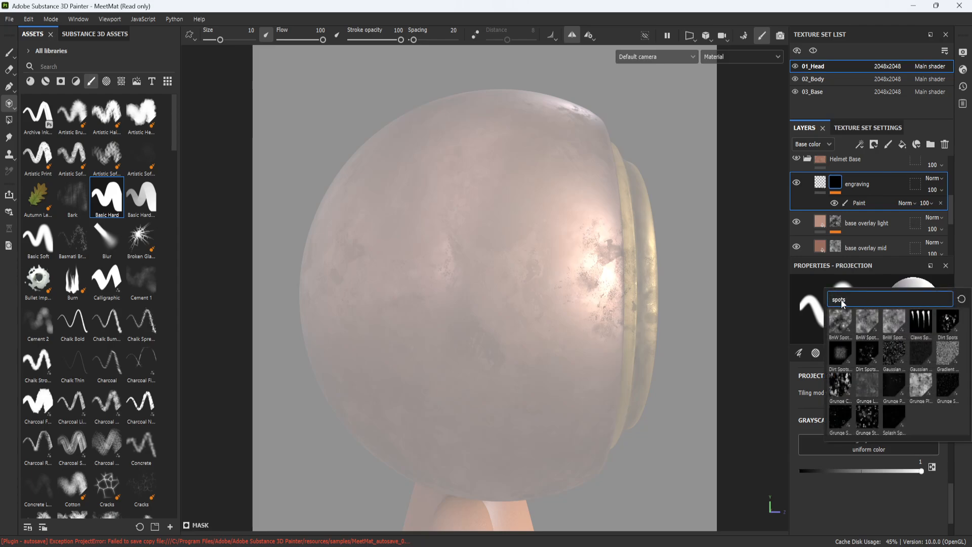
text(oco)
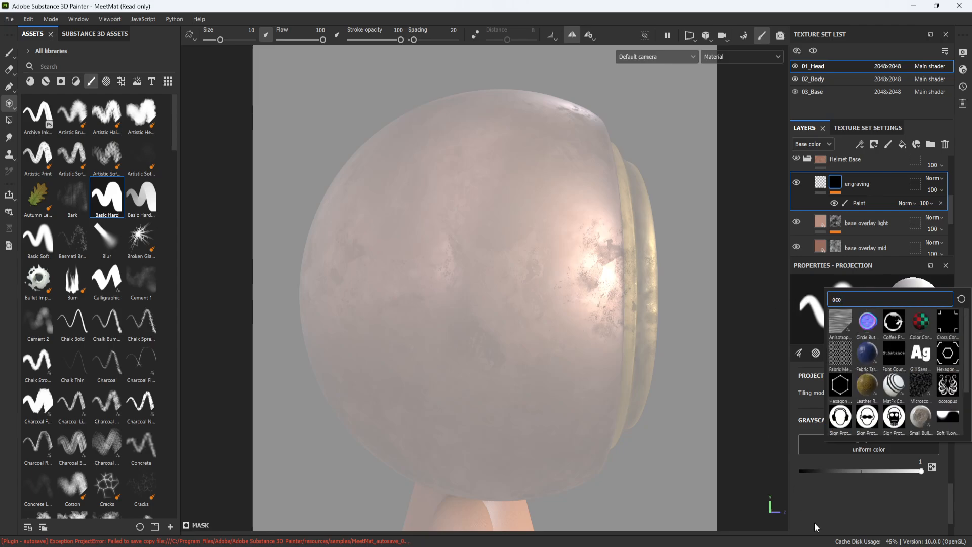
click(853, 518)
click(855, 445)
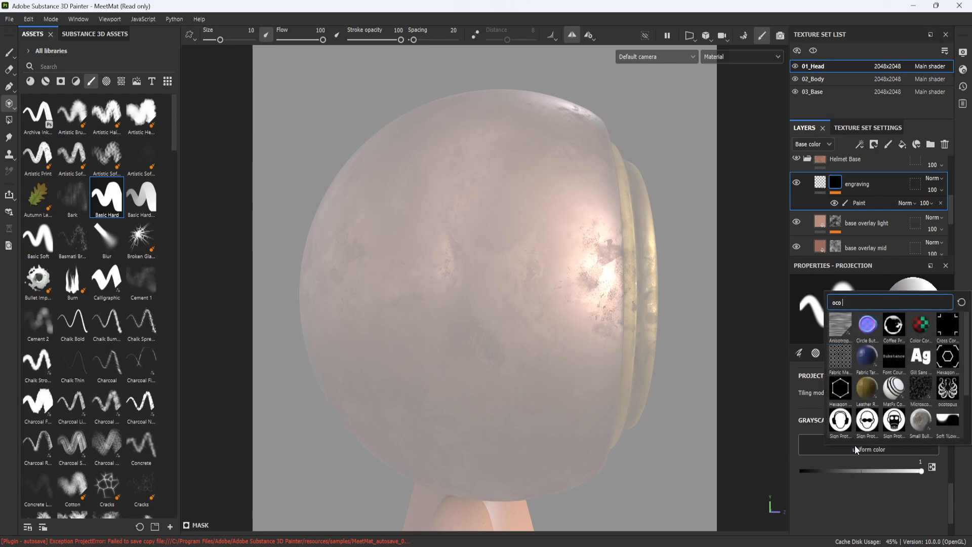
click(948, 388)
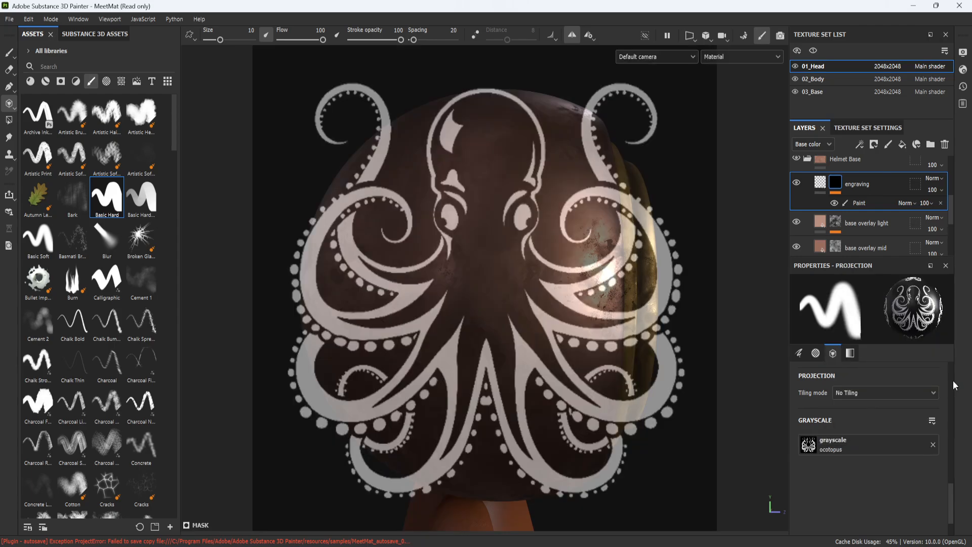
Scale the octopus projection image down so it fits within the side of the helmet
scroll(562, 286, down, 3)
scroll(536, 263, up, 3)
scroll(541, 258, down, 2)
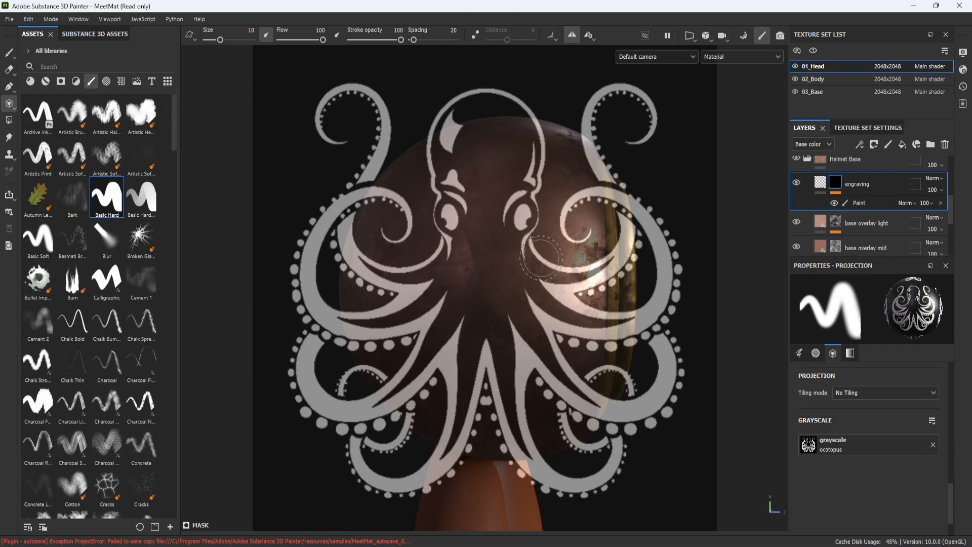
scroll(526, 243, up, 5)
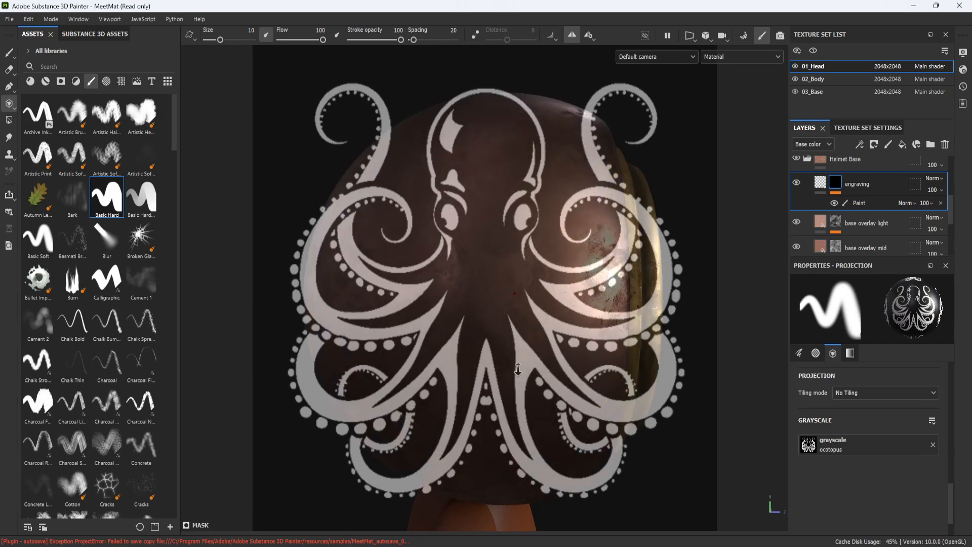
mouse_move(546, 375)
alt+right_down()
mouse_move(523, 523)
mouse_move(526, 329)
mouse_move(548, 403)
mouse_move(540, 235)
alt+right_up()
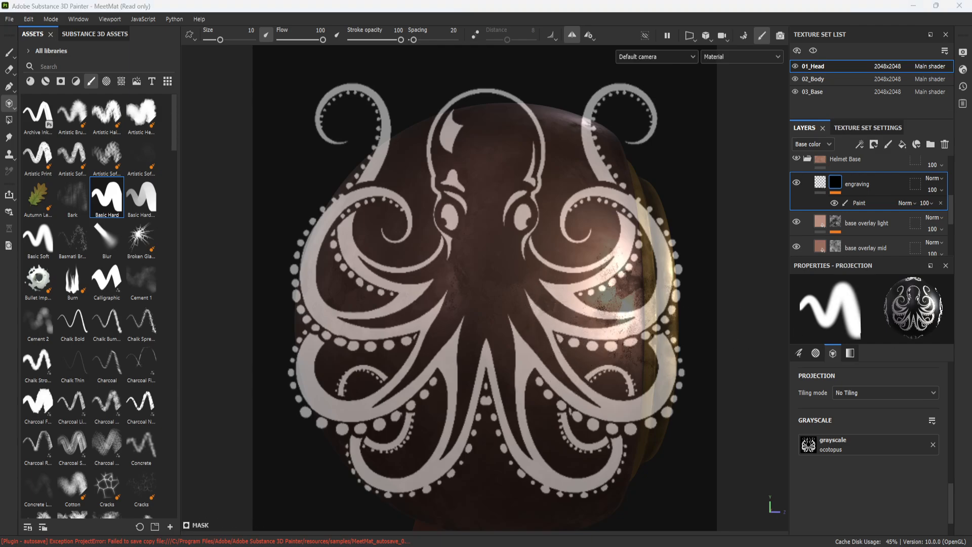
alt+middle_drag(525, 365, 521, 358)
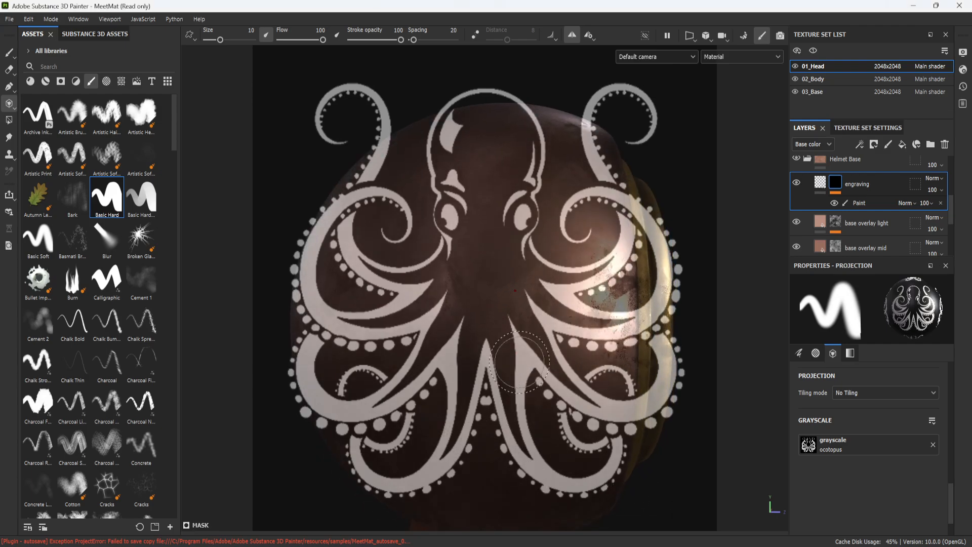
alt+right_drag(521, 352, 520, 321)
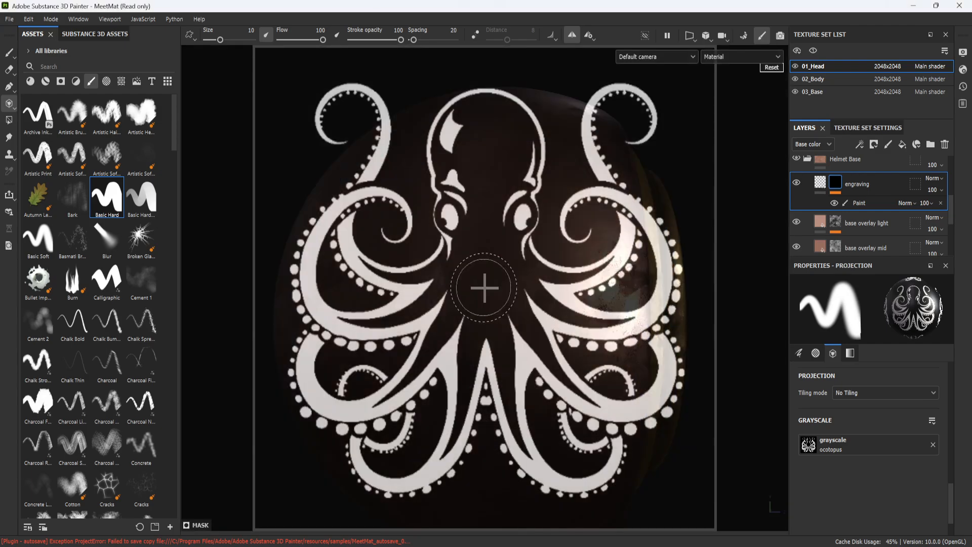
key(s)
right_drag(497, 287, 527, 273)
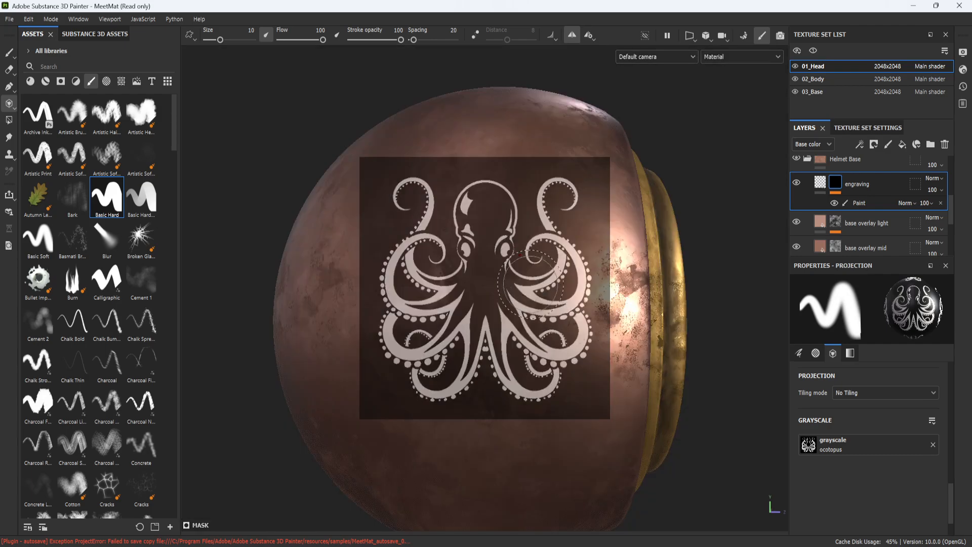
Switch the viewport camera to orthographic view and face the character's side straight on
scroll(529, 294, down, 2)
scroll(530, 297, up, 3)
scroll(530, 297, up, 2)
scroll(530, 296, down, 3)
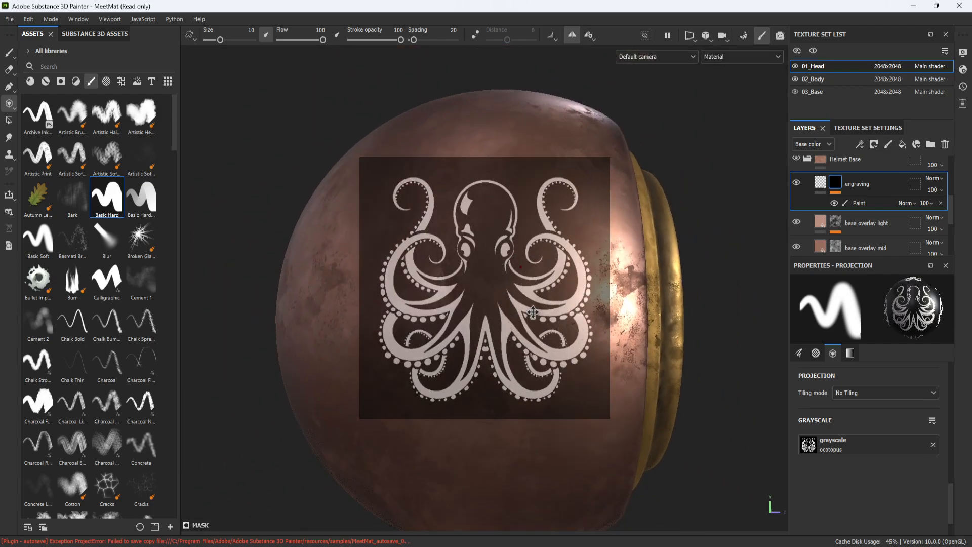
mouse_move(531, 295)
alt+mouse_down()
mouse_move(555, 226)
mouse_move(556, 272)
alt+mouse_up()
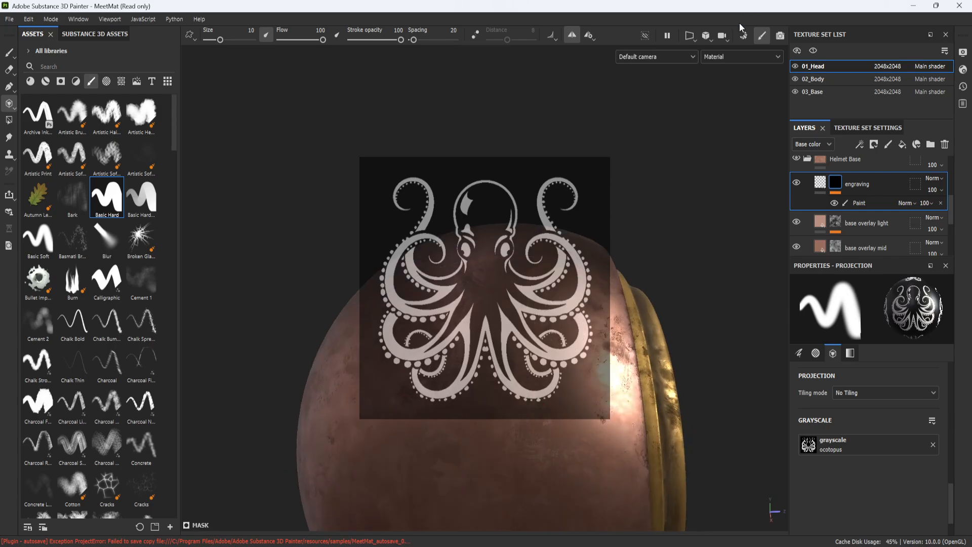
click(726, 32)
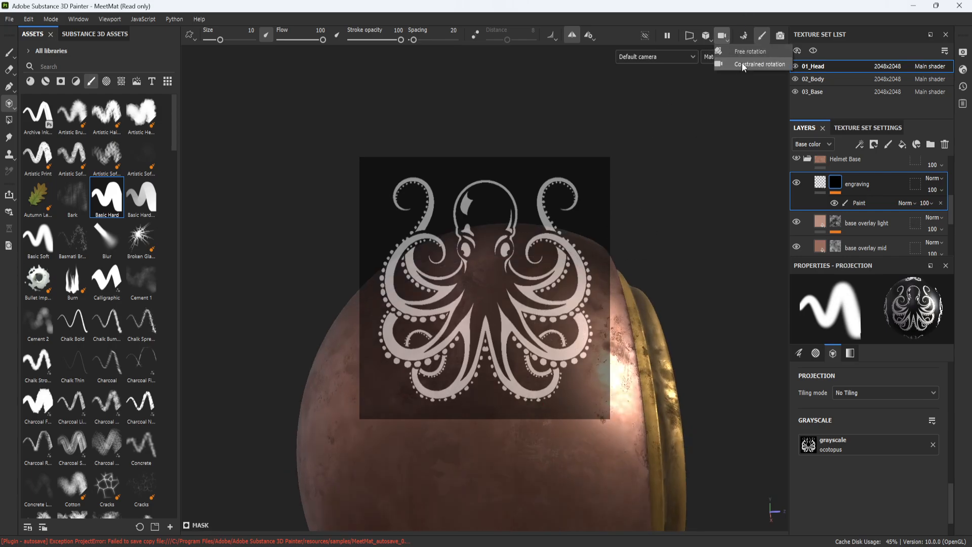
click(709, 35)
click(725, 65)
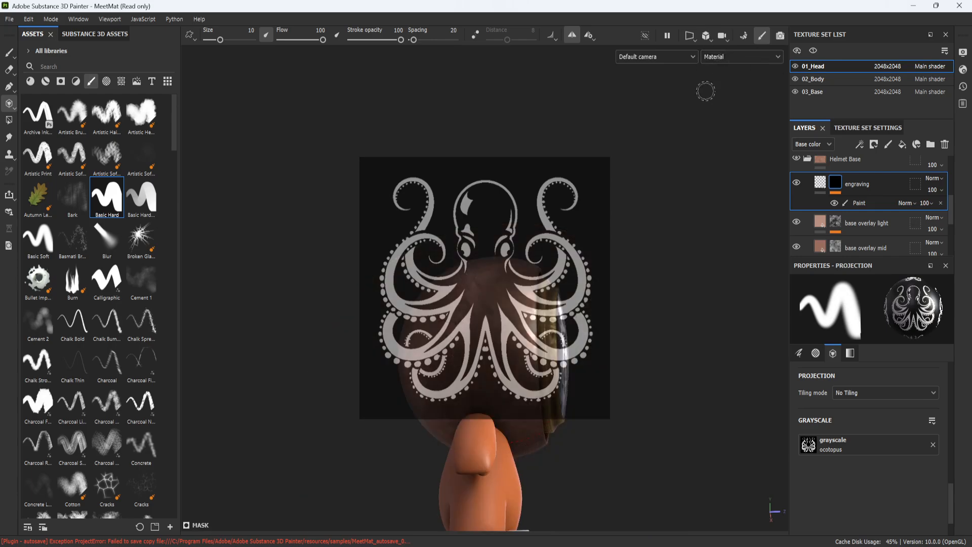
right_click(662, 342)
click(641, 202)
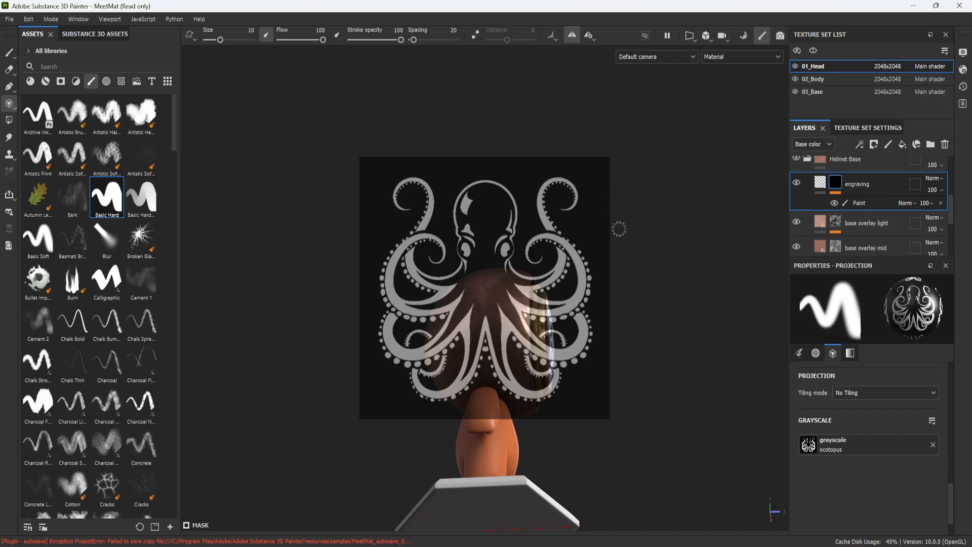
mouse_move(630, 266)
alt+mouse_down()
mouse_move(643, 274)
mouse_move(670, 361)
alt+mouse_up()
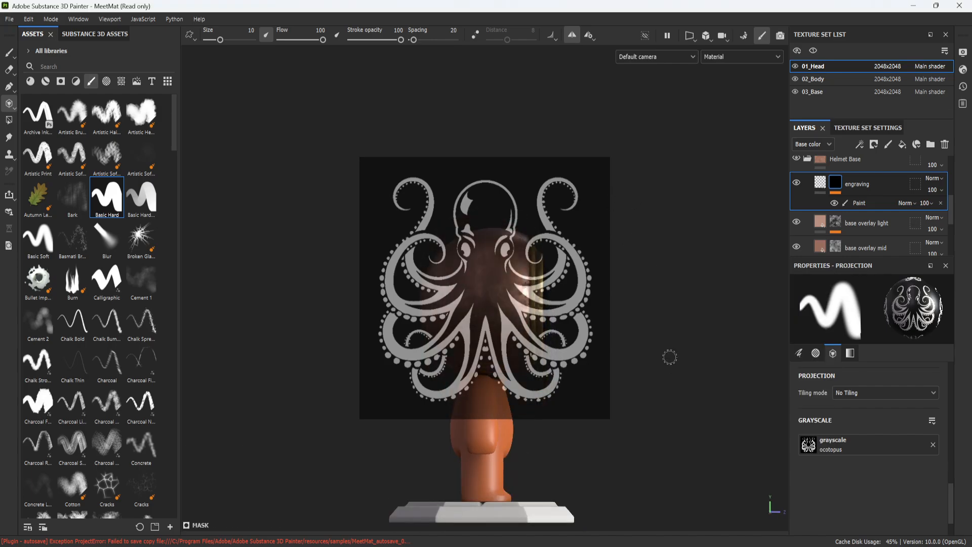
Place the helmet's side under the octopus projection and paint the whole image into the engraving mask
scroll(664, 348, up, 8)
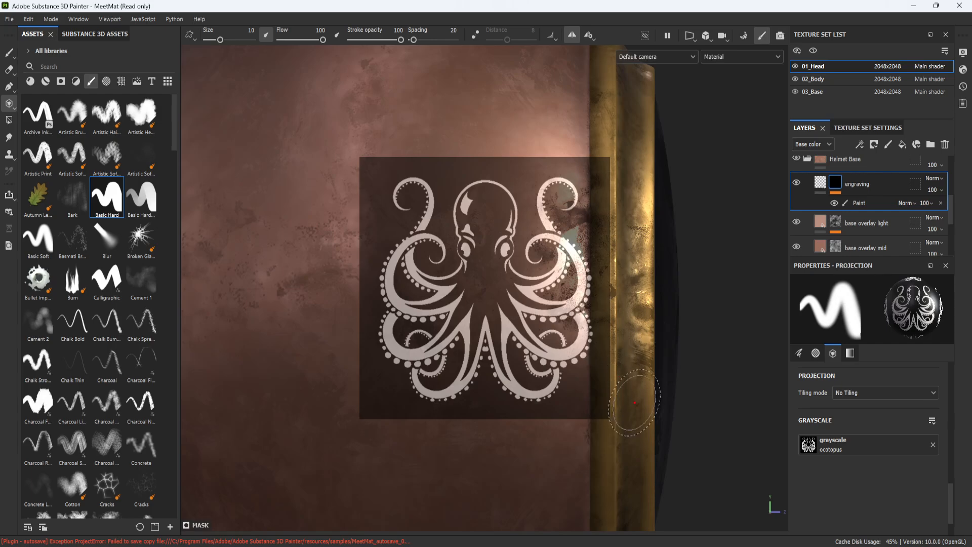
alt+middle_drag(484, 474, 587, 450)
scroll(571, 418, down, 2)
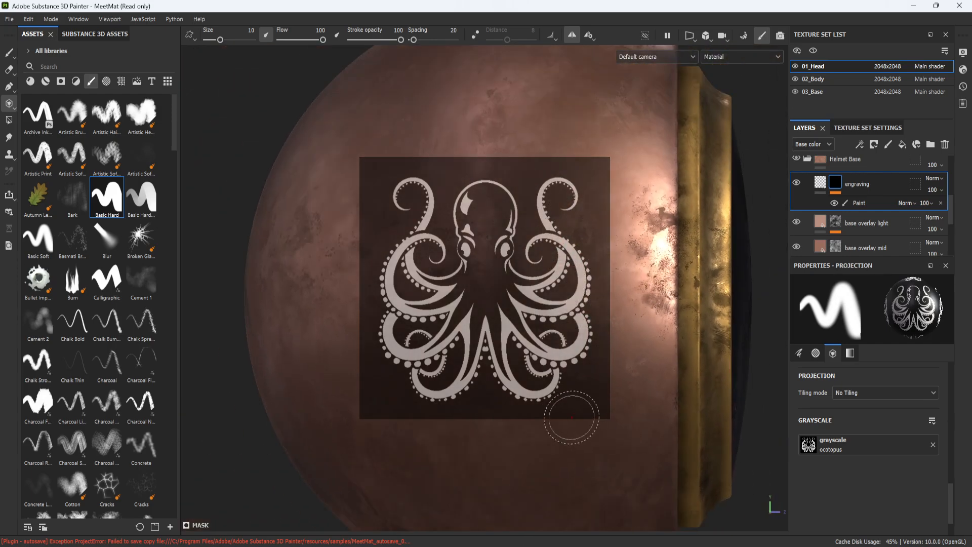
mouse_move(572, 418)
alt+middle_down()
mouse_move(564, 460)
mouse_move(575, 462)
mouse_move(623, 373)
mouse_move(614, 536)
mouse_move(652, 507)
mouse_move(647, 502)
alt+middle_up()
scroll(571, 451, up, 3)
scroll(596, 456, down, 3)
mouse_move(494, 196)
mouse_down()
mouse_move(460, 197)
mouse_move(506, 253)
mouse_move(425, 233)
mouse_move(400, 193)
mouse_move(372, 287)
mouse_move(451, 408)
mouse_move(425, 354)
mouse_move(509, 269)
mouse_move(507, 233)
mouse_move(562, 364)
mouse_move(526, 380)
mouse_move(557, 203)
mouse_move(591, 155)
mouse_move(568, 173)
mouse_up()
drag(394, 351, 475, 277)
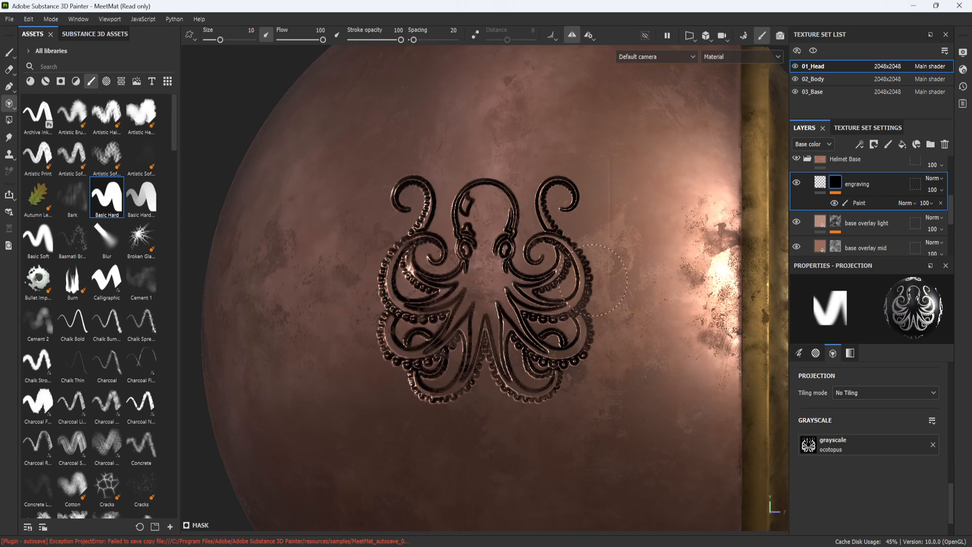
Leave the Projection tool for the Paint tool and examine the helmet engraving and the body from several angles
alt+right_drag(593, 280, 157, 1)
click(9, 58)
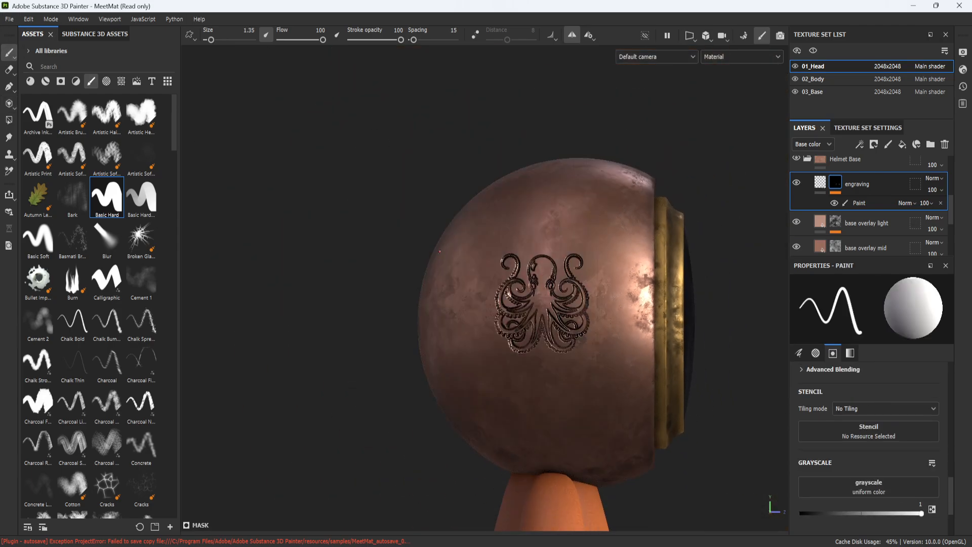
mouse_move(571, 331)
alt+middle_down()
mouse_move(521, 289)
mouse_move(512, 258)
alt+middle_up()
alt+right_drag(512, 257, 549, 280)
mouse_move(549, 280)
alt+mouse_down()
mouse_move(464, 290)
mouse_move(607, 336)
mouse_move(657, 284)
mouse_move(495, 321)
mouse_move(712, 346)
mouse_move(699, 304)
alt+mouse_up()
alt+right_drag(699, 304, 602, 395)
alt+drag(603, 395, 668, 400)
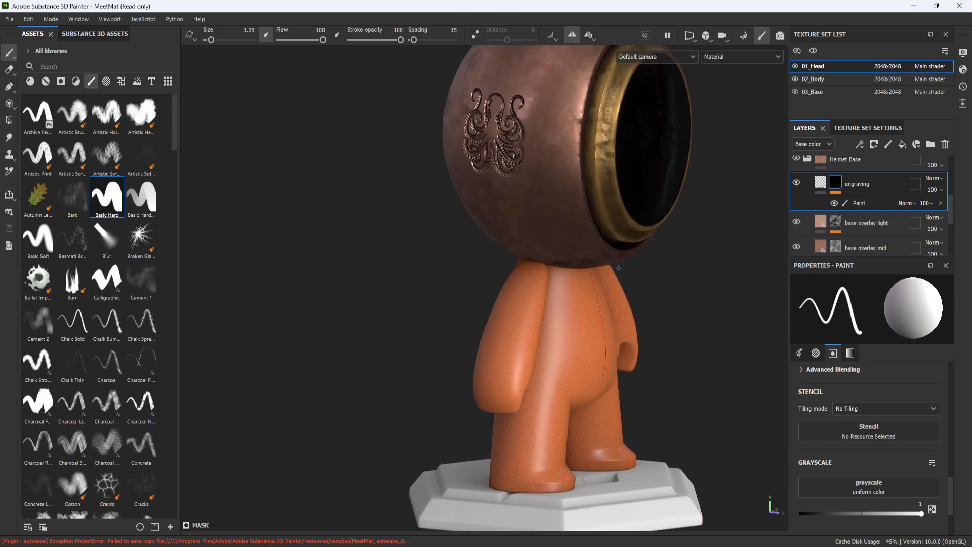
alt+right_drag(668, 400, 572, 440)
alt+drag(572, 440, 604, 438)
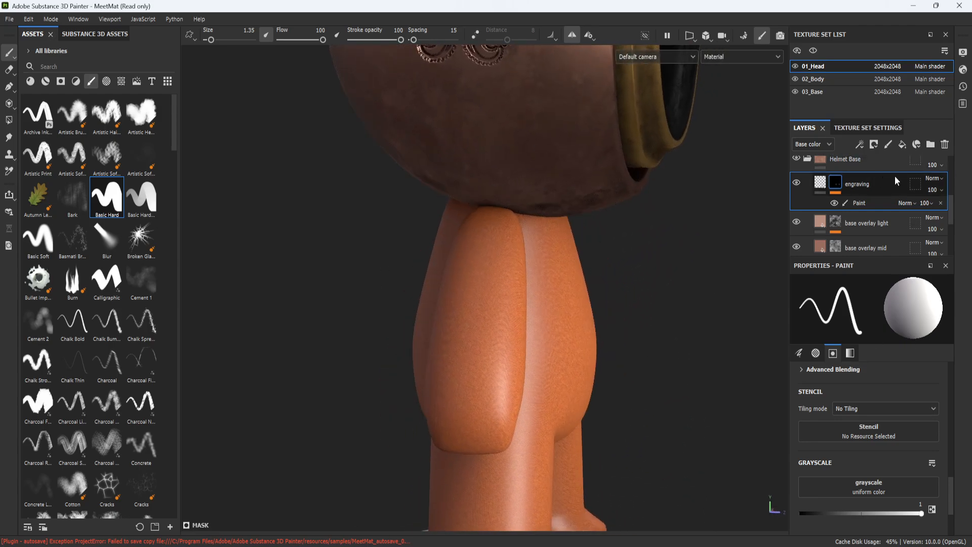
Add a paint layer above Raised in the 02_Body texture set, turn symmetry off, and rename the layer sticker
click(811, 161)
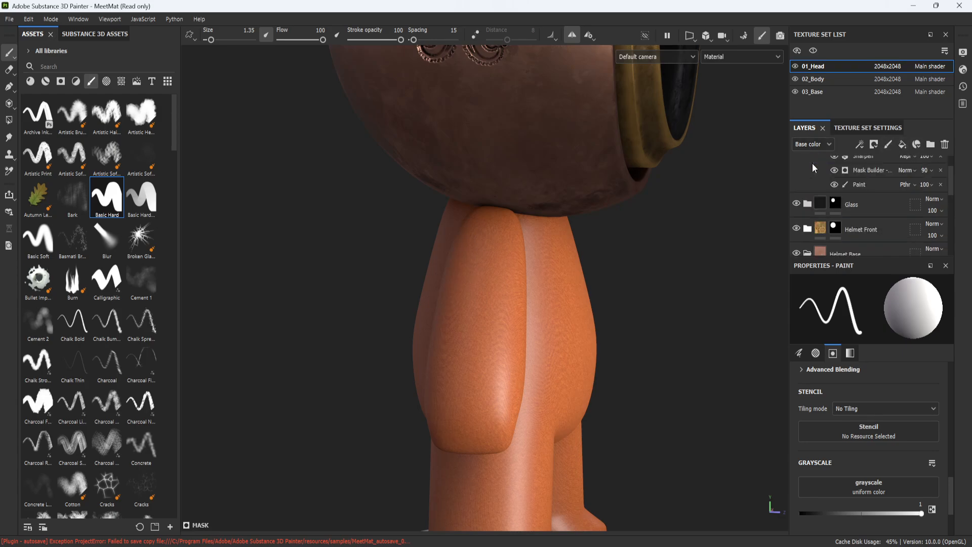
click(820, 80)
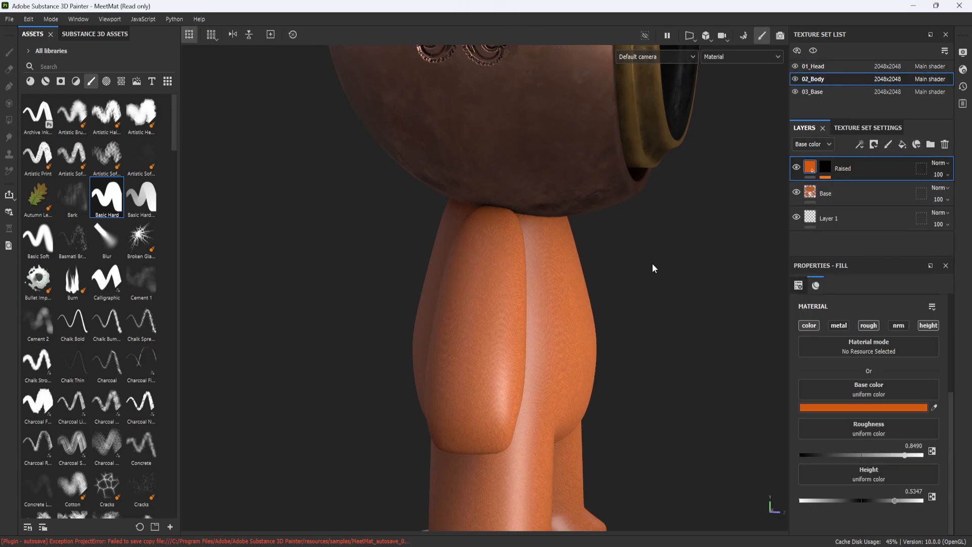
alt+middle_drag(525, 300, 532, 302)
alt+drag(532, 303, 356, 306)
alt+middle_drag(650, 307, 555, 274)
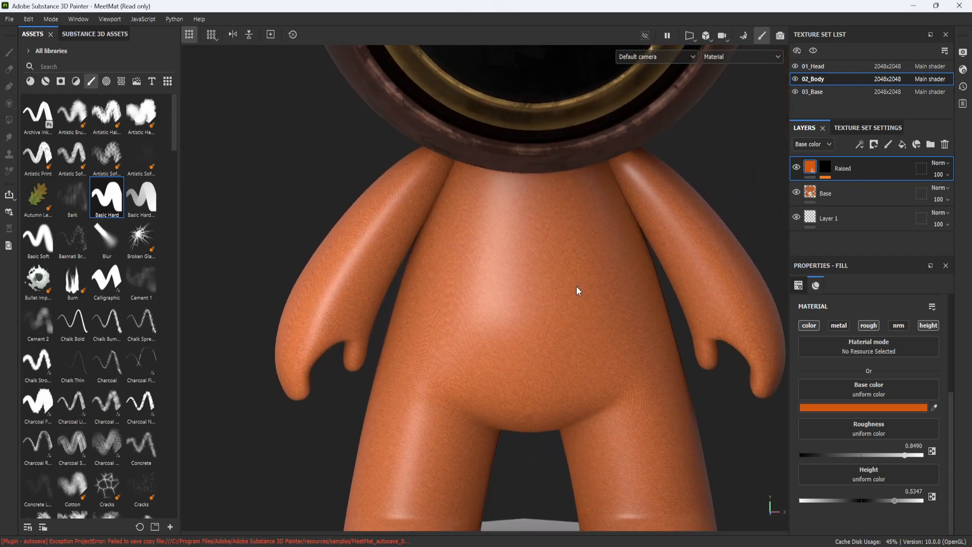
alt+drag(576, 287, 581, 257)
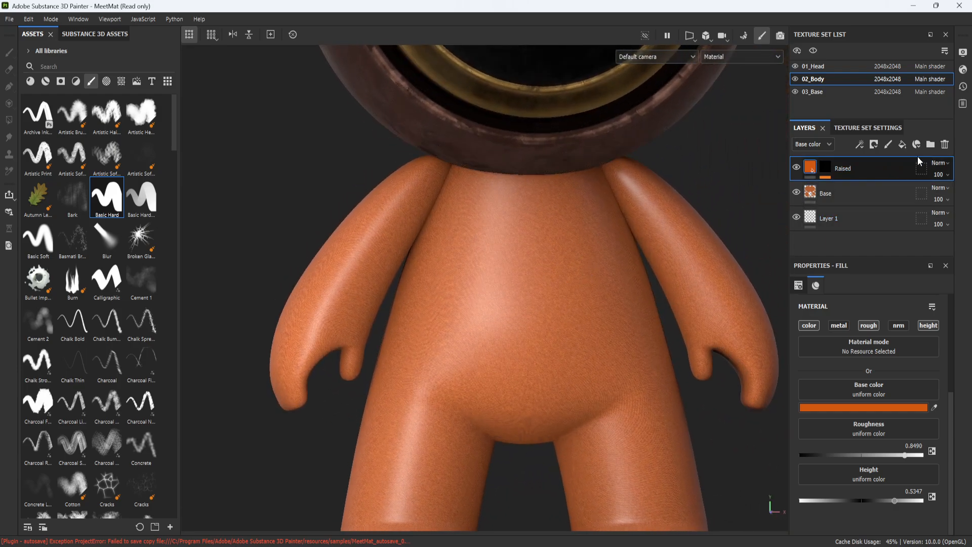
click(890, 144)
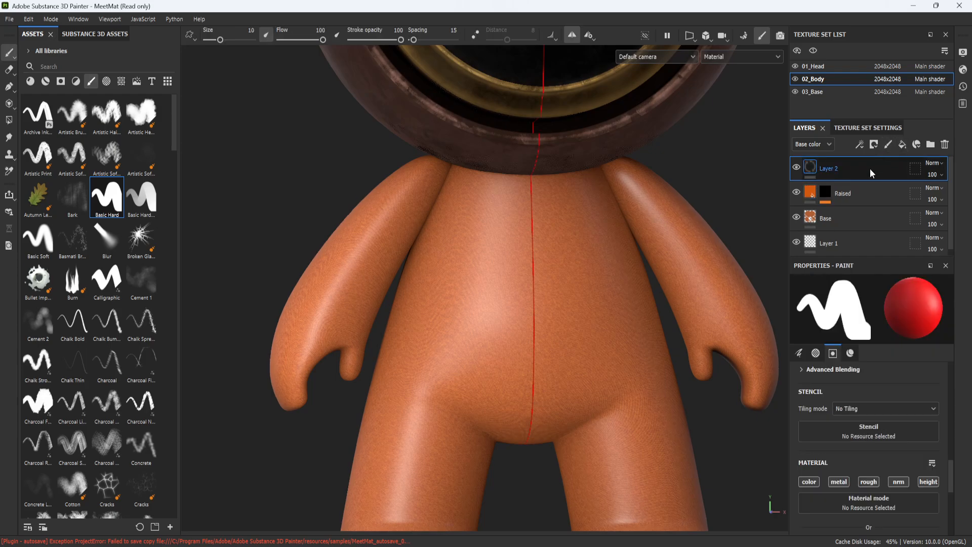
click(574, 34)
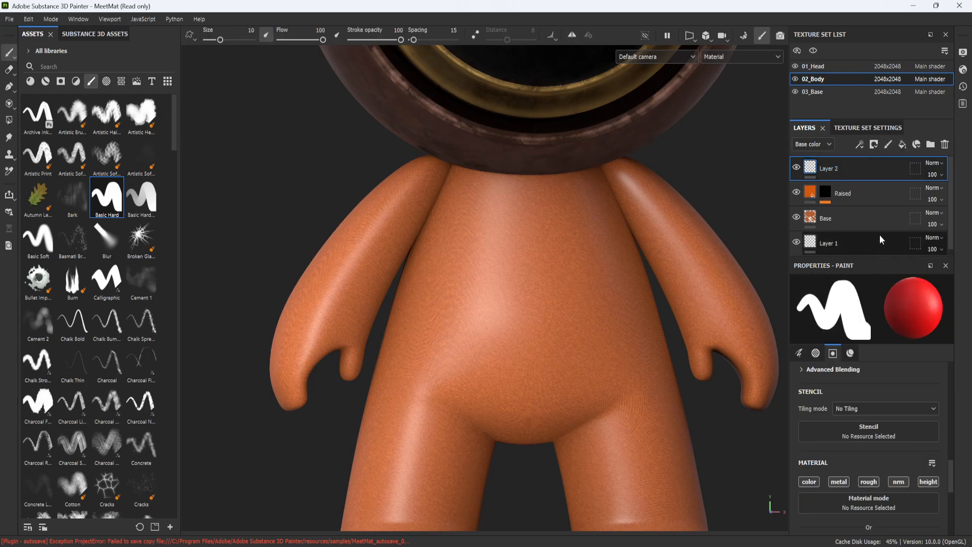
double_click(835, 170)
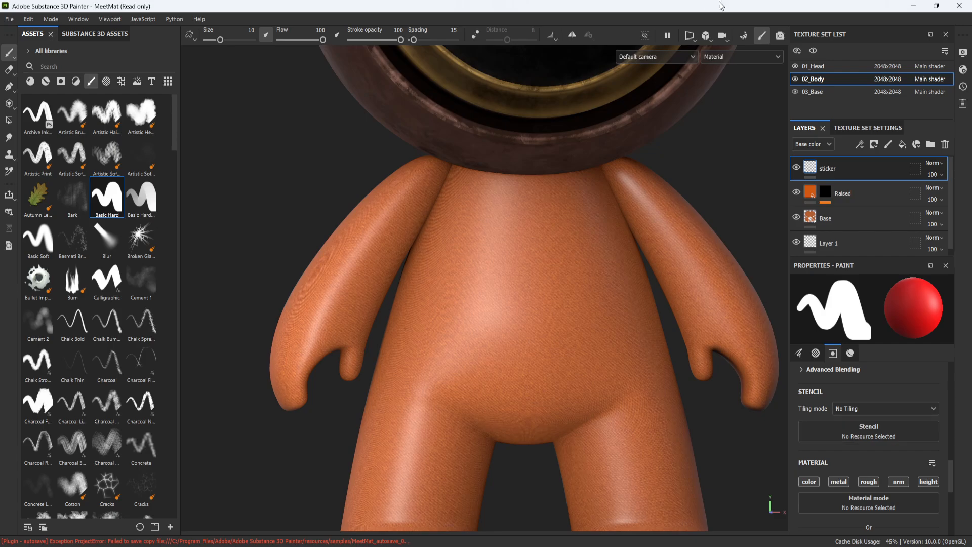
Activate the Projection tool and scale its image area down to a small square on the character's chest
click(9, 104)
middle_drag(471, 276, 495, 267)
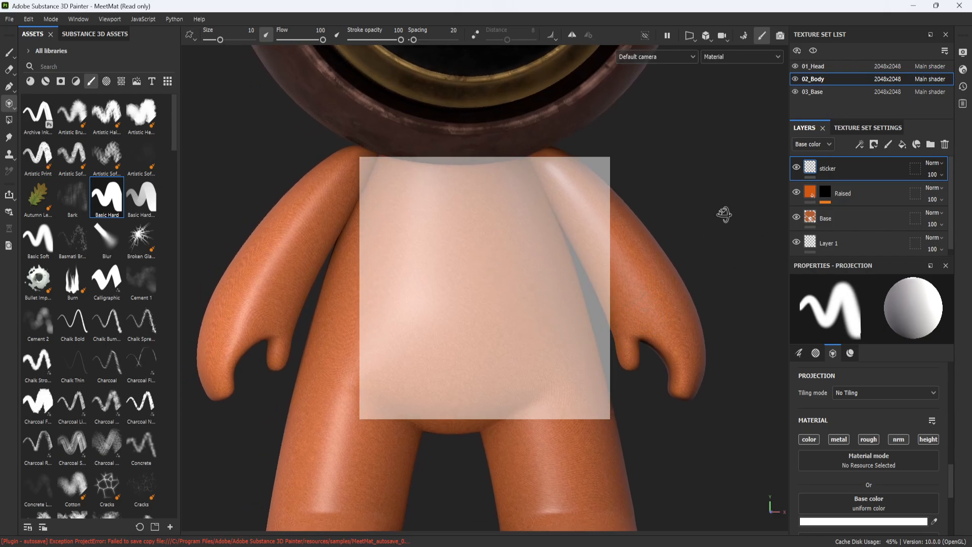
scroll(714, 228, down, 4)
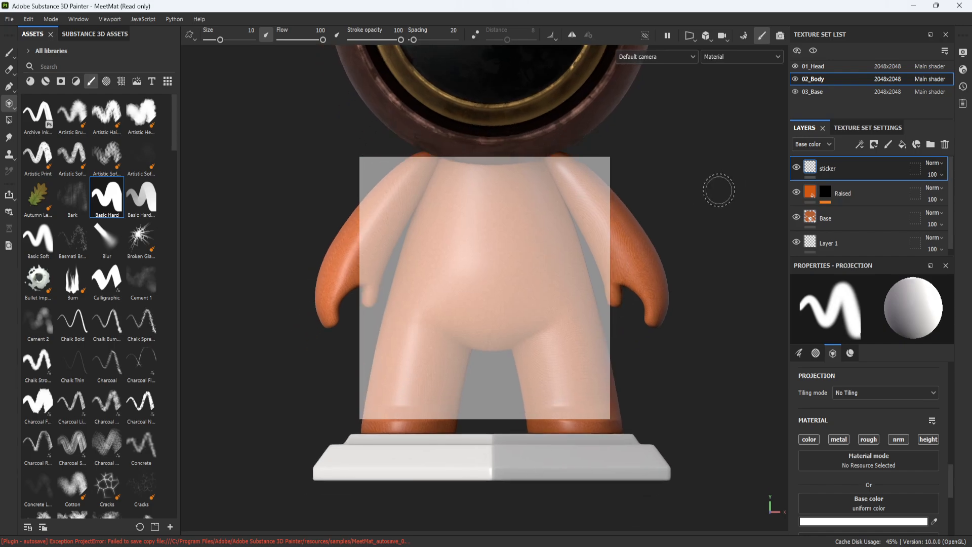
scroll(720, 183, up, 5)
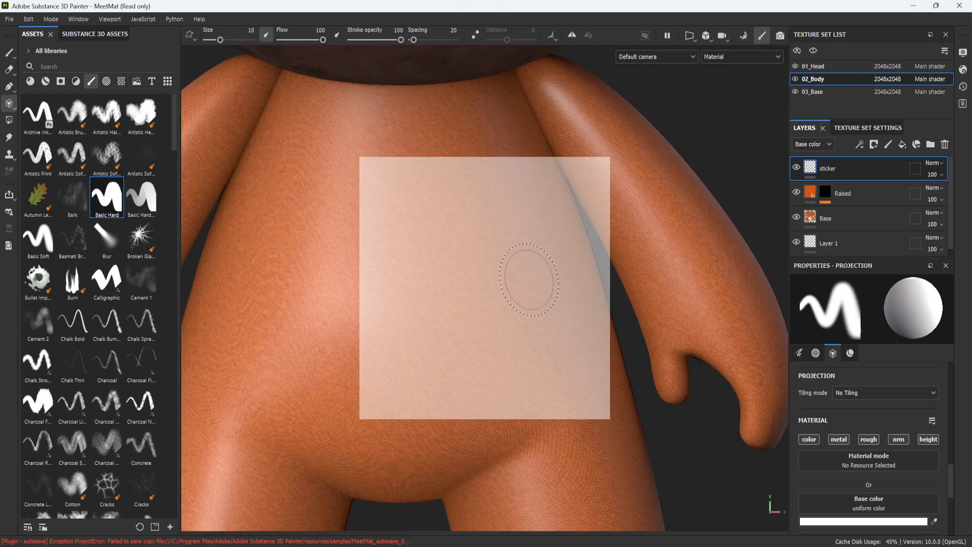
key(s)
right_drag(512, 287, 504, 260)
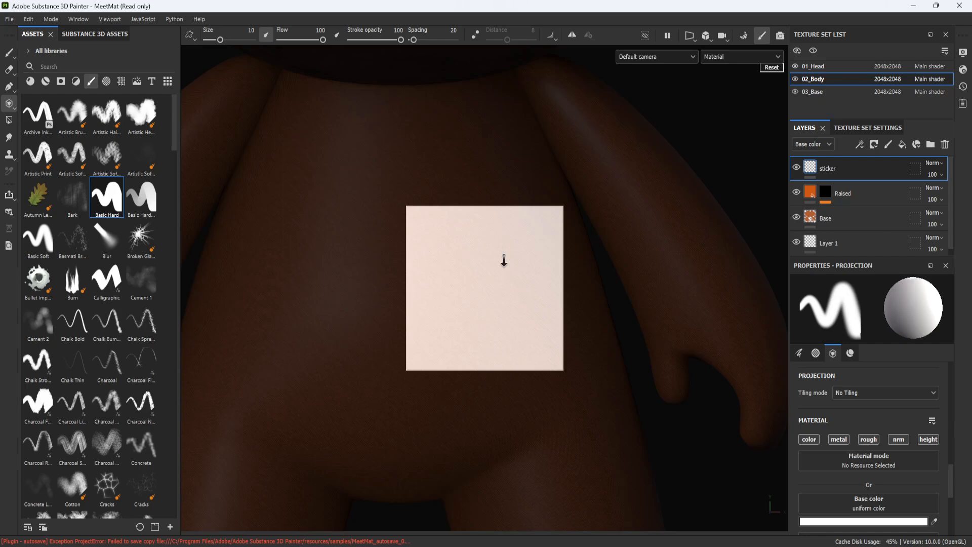
alt+middle_drag(606, 257, 682, 284)
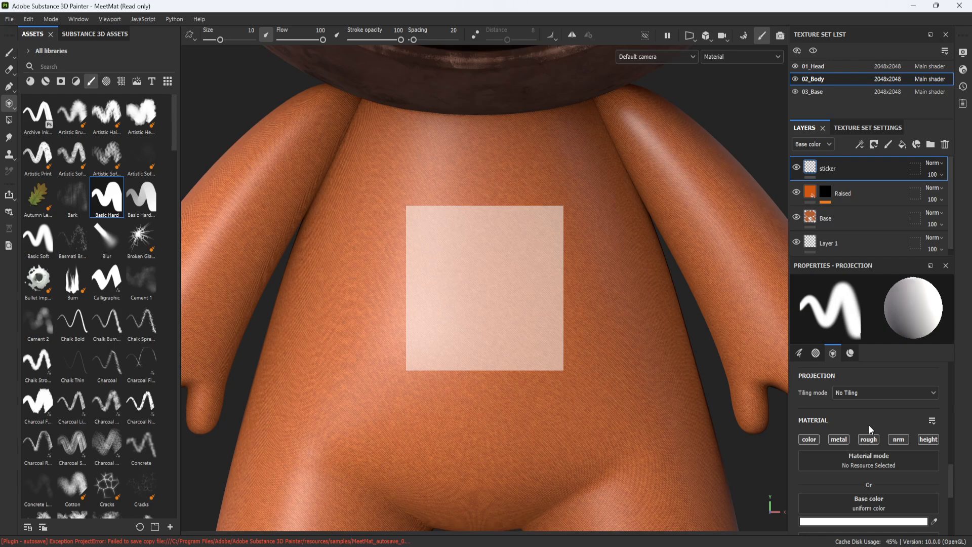
Limit the projection material to the color and rough channels and set roughness to 0.1755
scroll(873, 501, down, 2)
scroll(874, 486, up, 2)
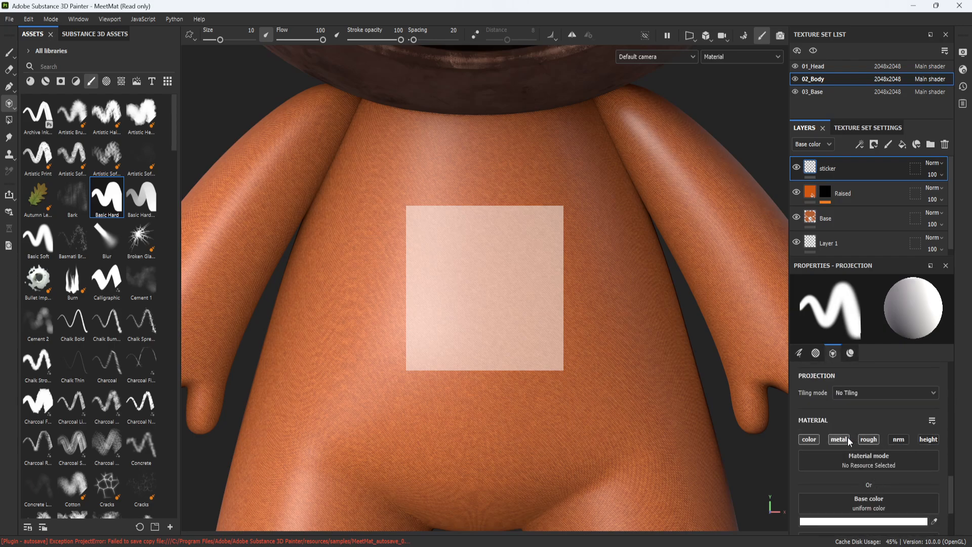
click(868, 440)
scroll(874, 500, down, 1)
drag(833, 522, 821, 523)
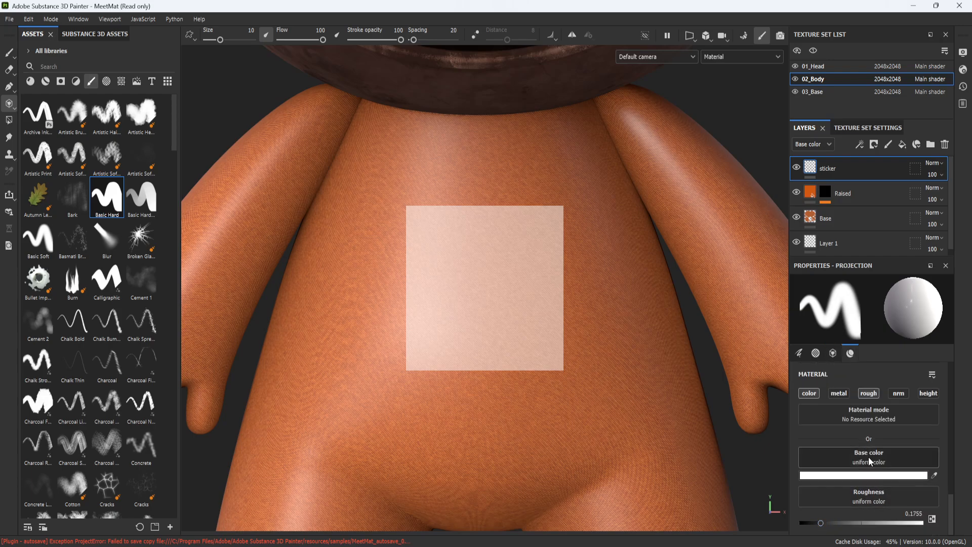
Assign the ocotopus texture as the projection's base color and paint it onto the chest
click(868, 457)
text(oco)
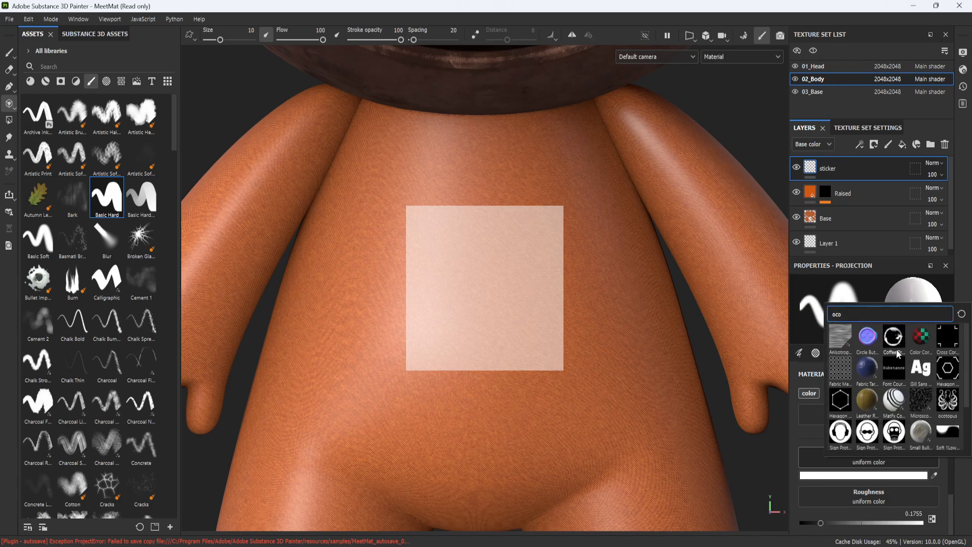
click(947, 400)
mouse_move(532, 230)
mouse_down()
mouse_move(506, 218)
mouse_move(435, 303)
mouse_move(546, 314)
mouse_move(486, 363)
mouse_up()
mouse_move(348, 393)
mouse_down()
mouse_move(524, 284)
mouse_move(405, 345)
mouse_move(387, 262)
mouse_move(538, 232)
mouse_up()
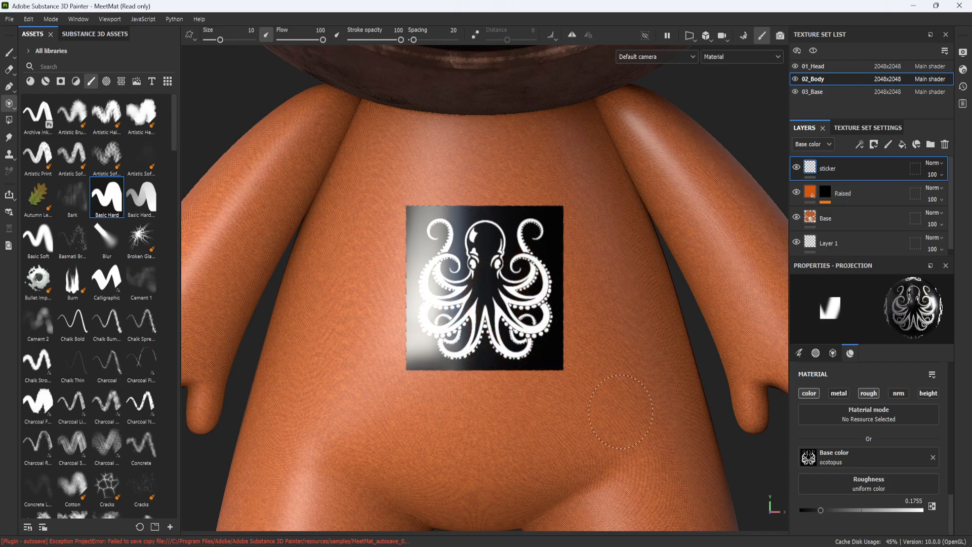
Return to the Paint tool and examine the chest sticker and helmet engraving from several angles and distances
scroll(538, 231, down, 5)
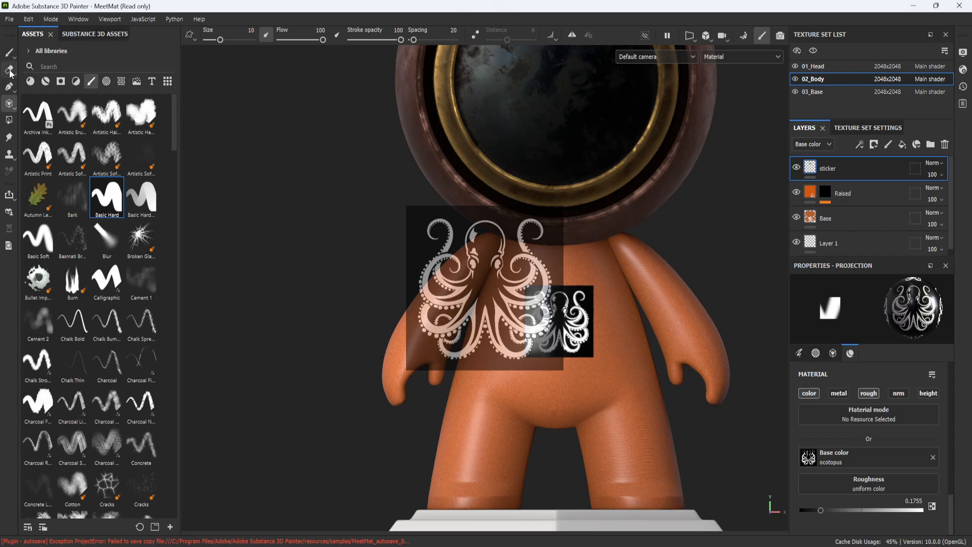
click(9, 52)
mouse_move(628, 275)
alt+mouse_down()
mouse_move(562, 310)
mouse_move(455, 343)
mouse_move(483, 344)
alt+mouse_up()
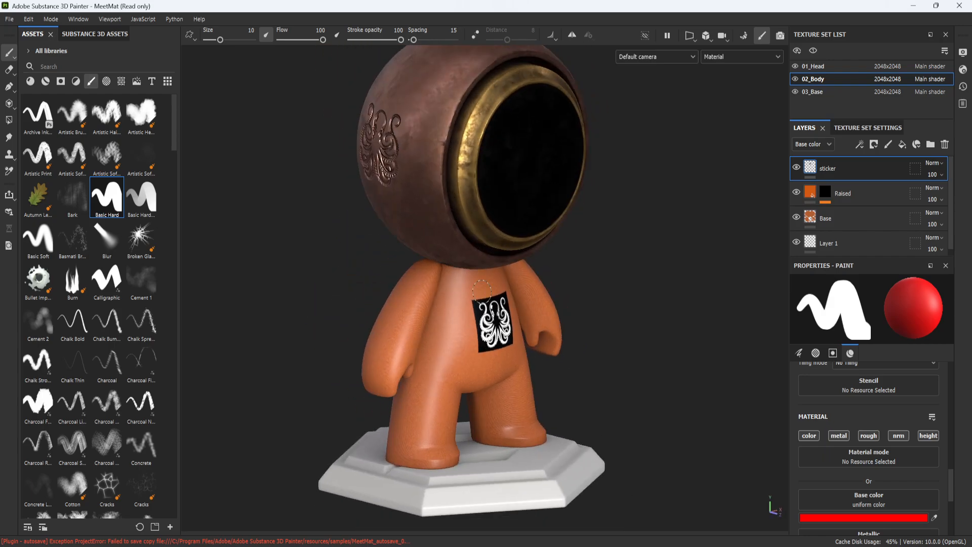
alt+middle_drag(483, 343, 539, 431)
scroll(539, 408, up, 3)
alt+drag(539, 408, 607, 390)
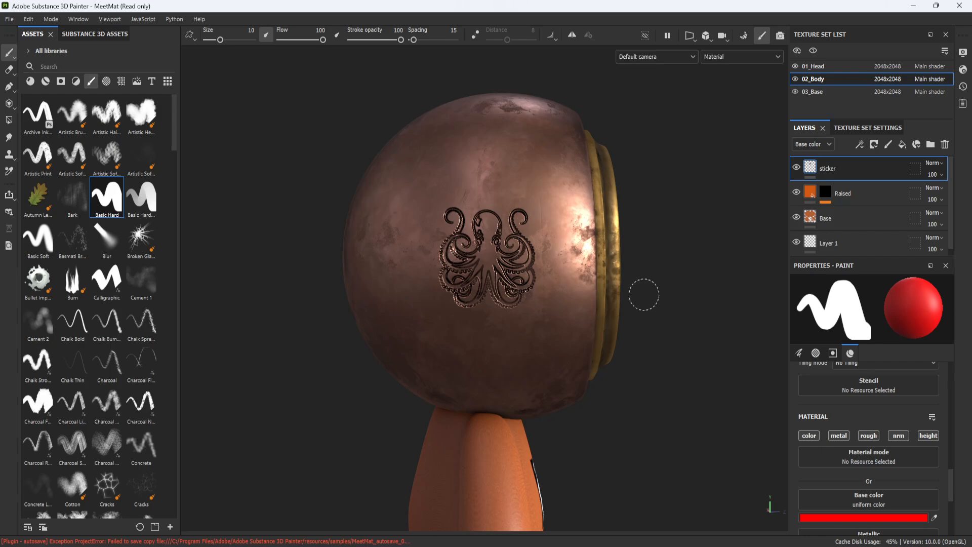
alt+drag(636, 318, 277, 241)
alt+middle_drag(562, 381, 411, 210)
scroll(436, 273, up, 2)
mouse_move(446, 286)
alt+mouse_down()
mouse_move(348, 286)
mouse_move(471, 289)
alt+mouse_up()
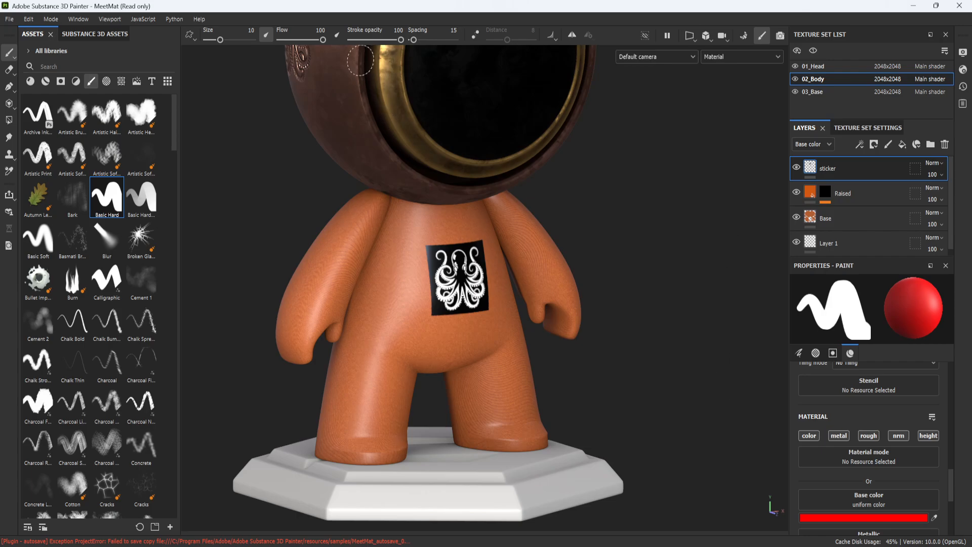
scroll(433, 195, down, 4)
alt+middle_drag(501, 234, 542, 321)
alt+right_drag(543, 320, 547, 367)
alt+drag(547, 366, 582, 350)
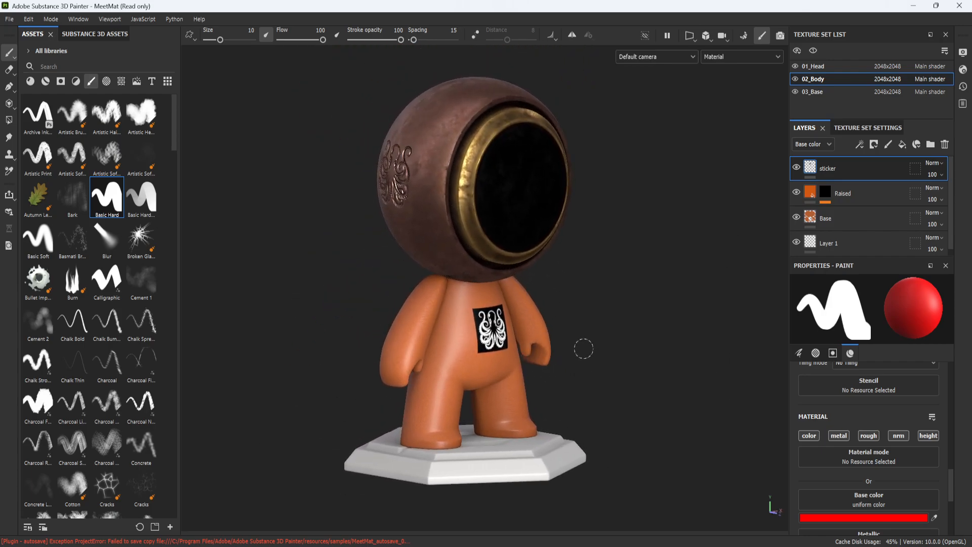
alt+middle_drag(571, 284, 567, 308)
alt+right_drag(567, 308, 577, 299)
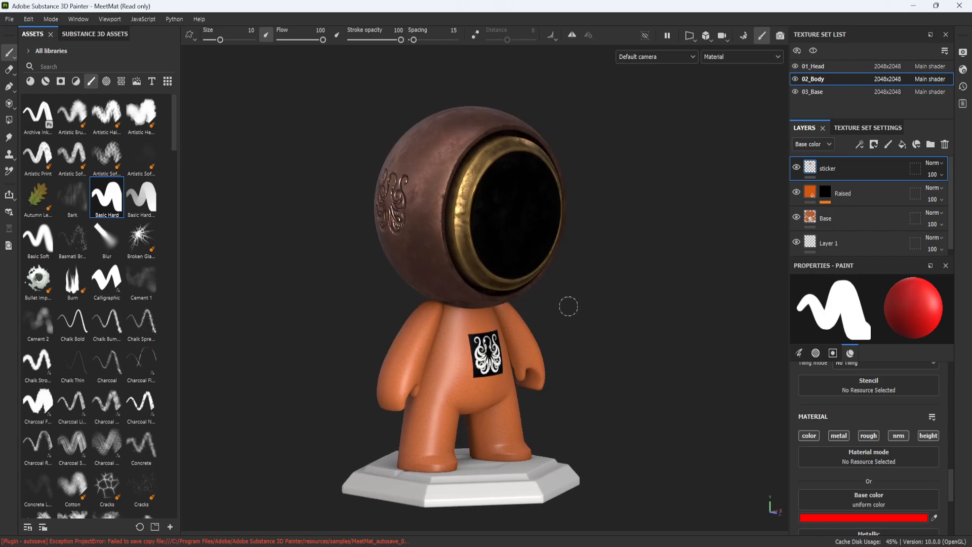